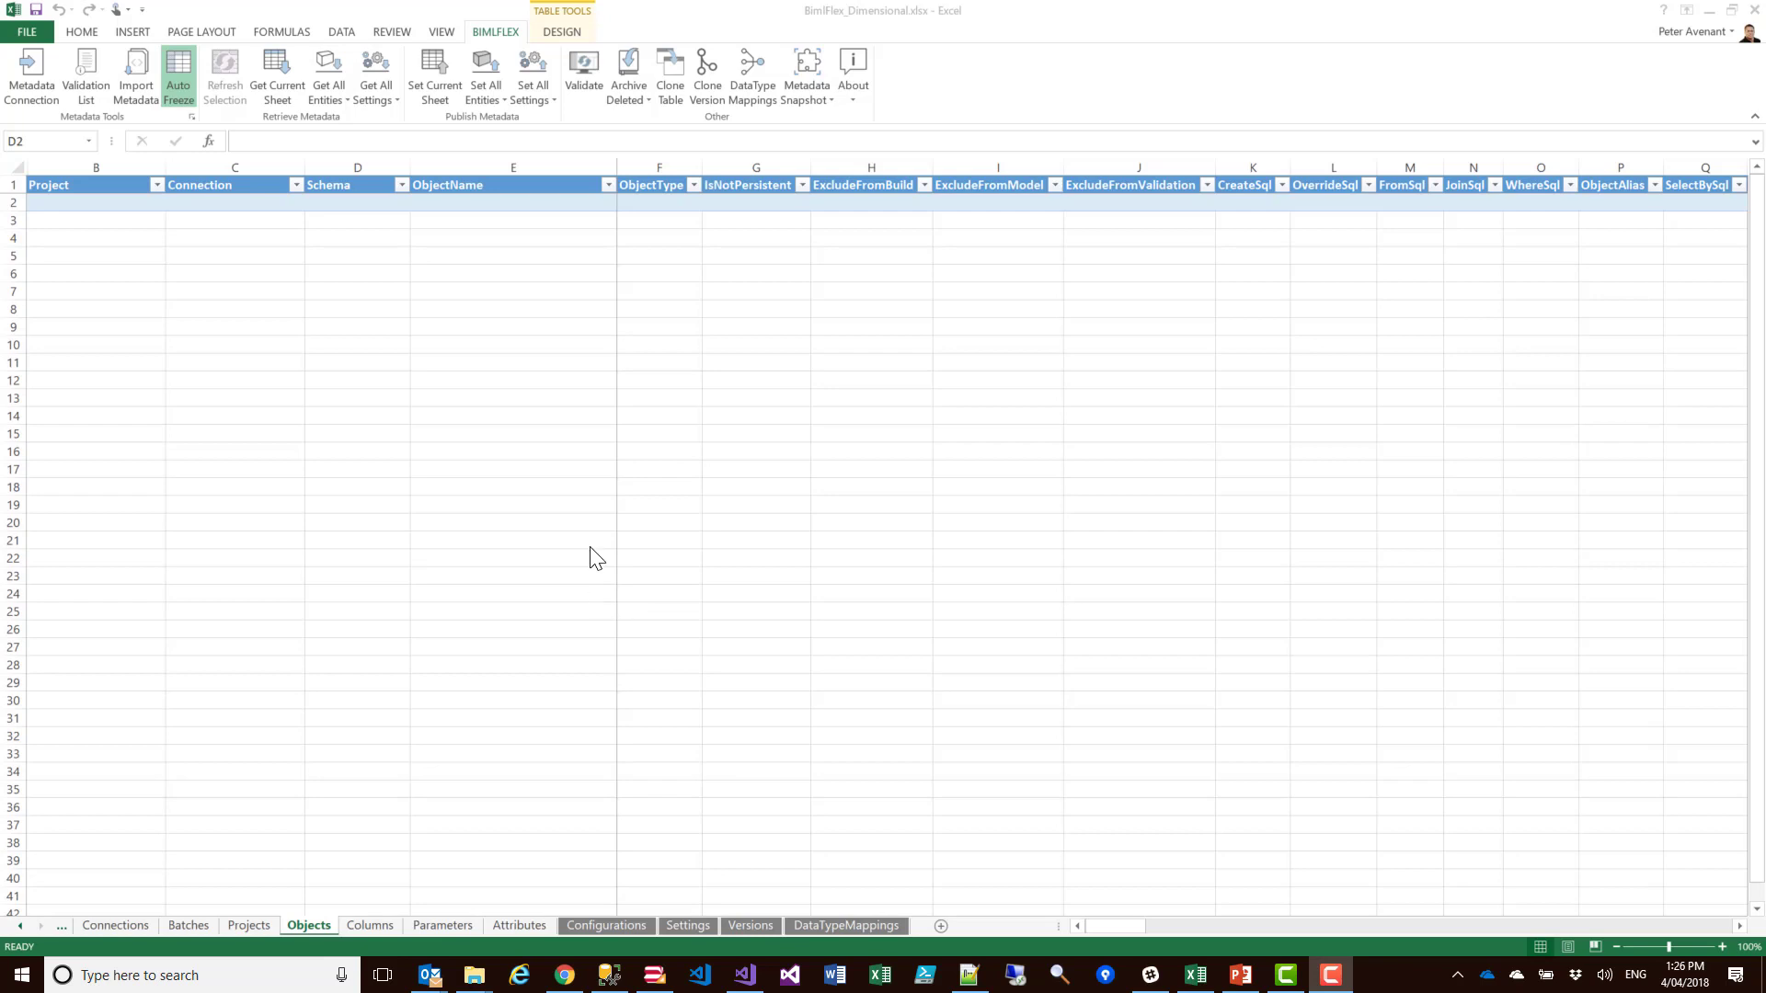
Set up a metadata import with source connection WWI_SRC and target project EXT_WWI
{"action": "left_click", "coordinate": [366, 201]}
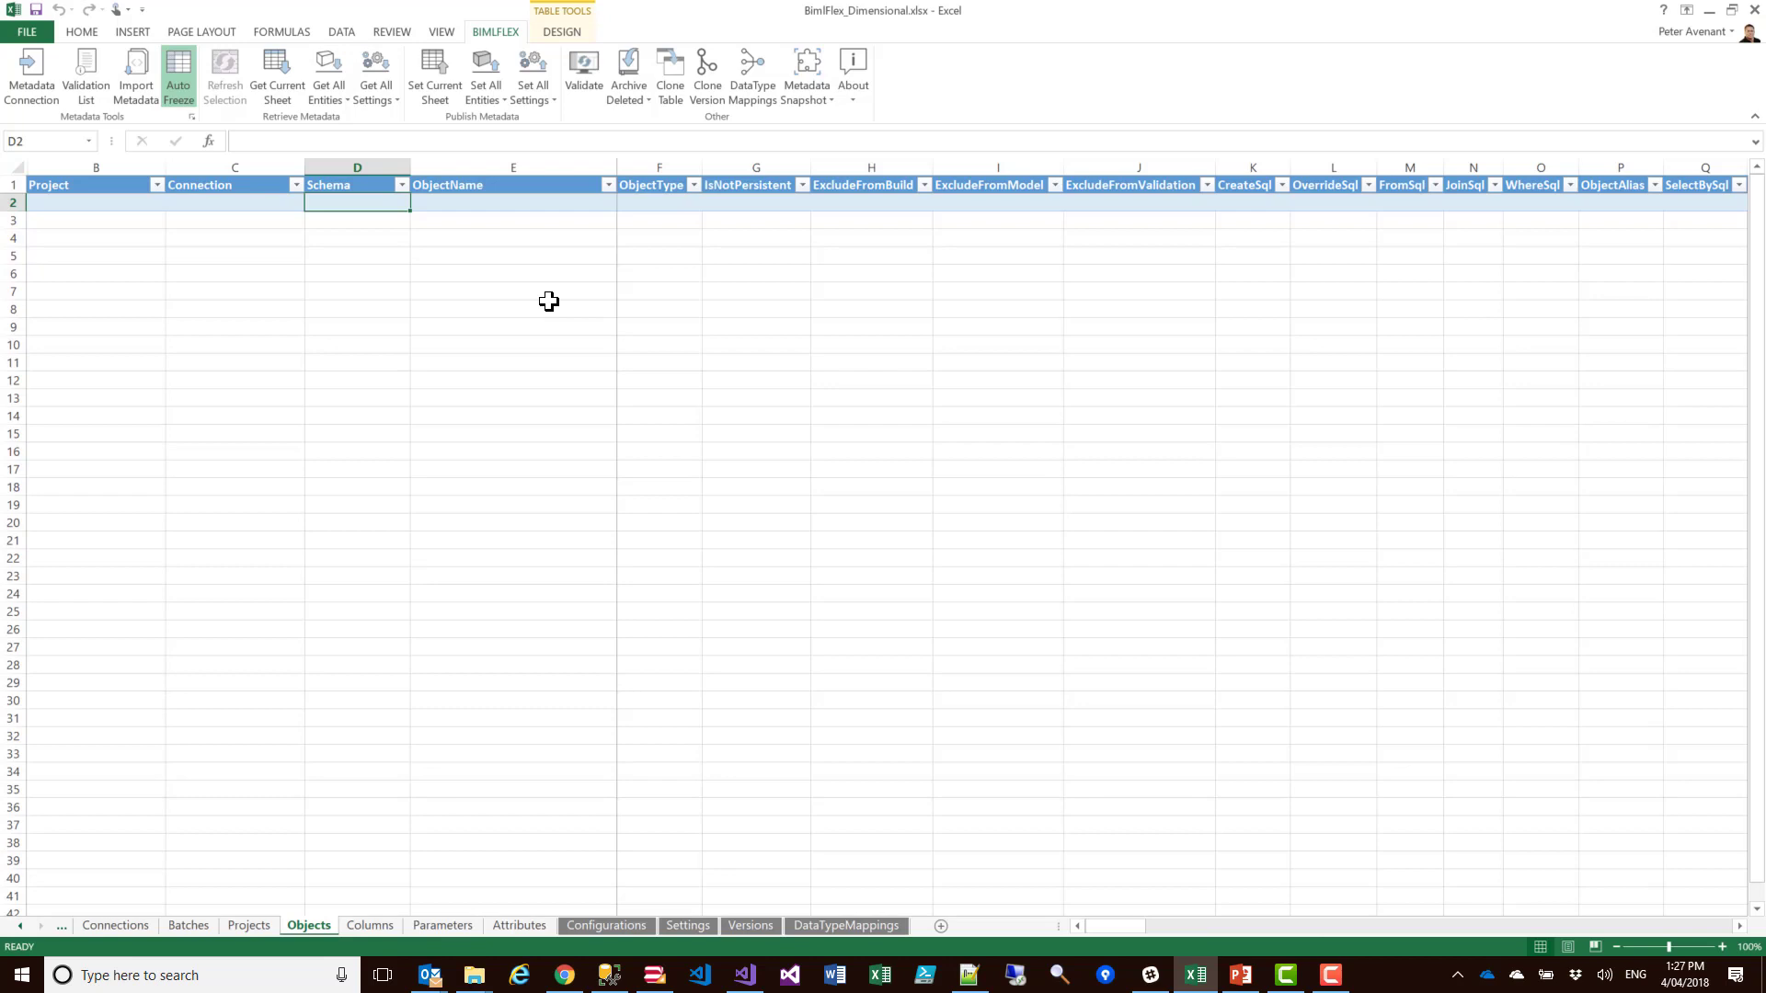
{"action": "left_click", "coordinate": [136, 74]}
{"action": "left_click", "coordinate": [395, 386]}
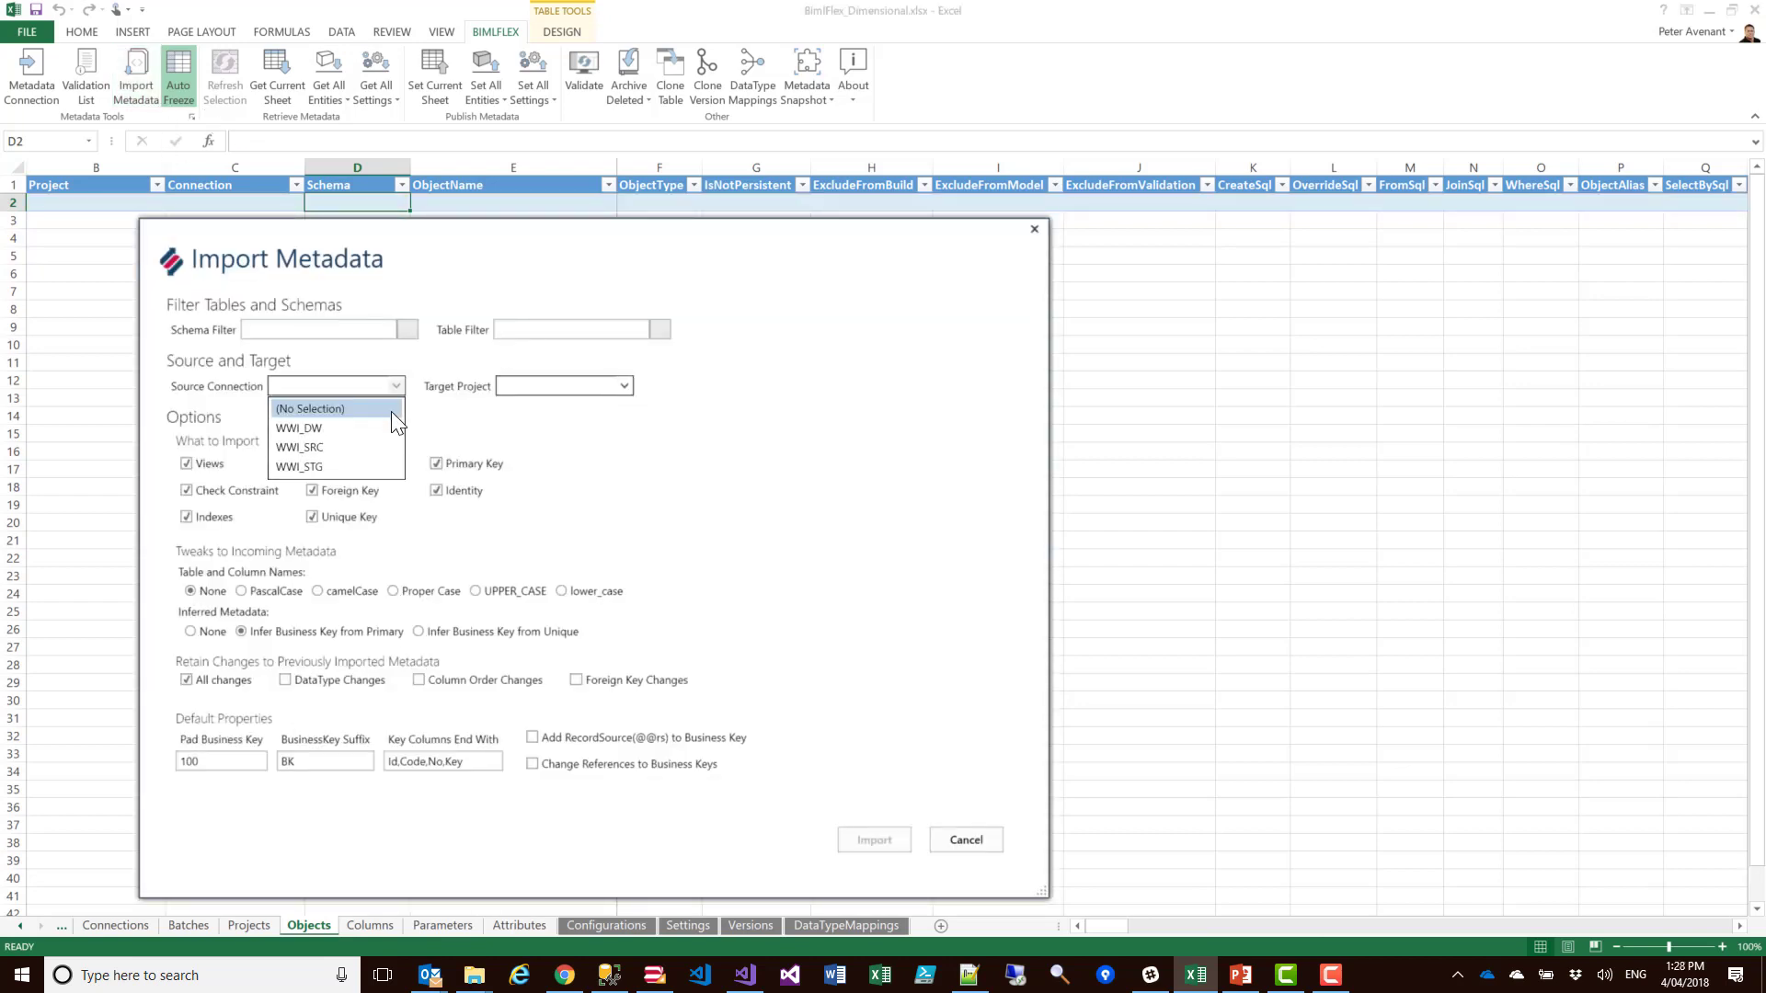
{"action": "left_click", "coordinate": [360, 445]}
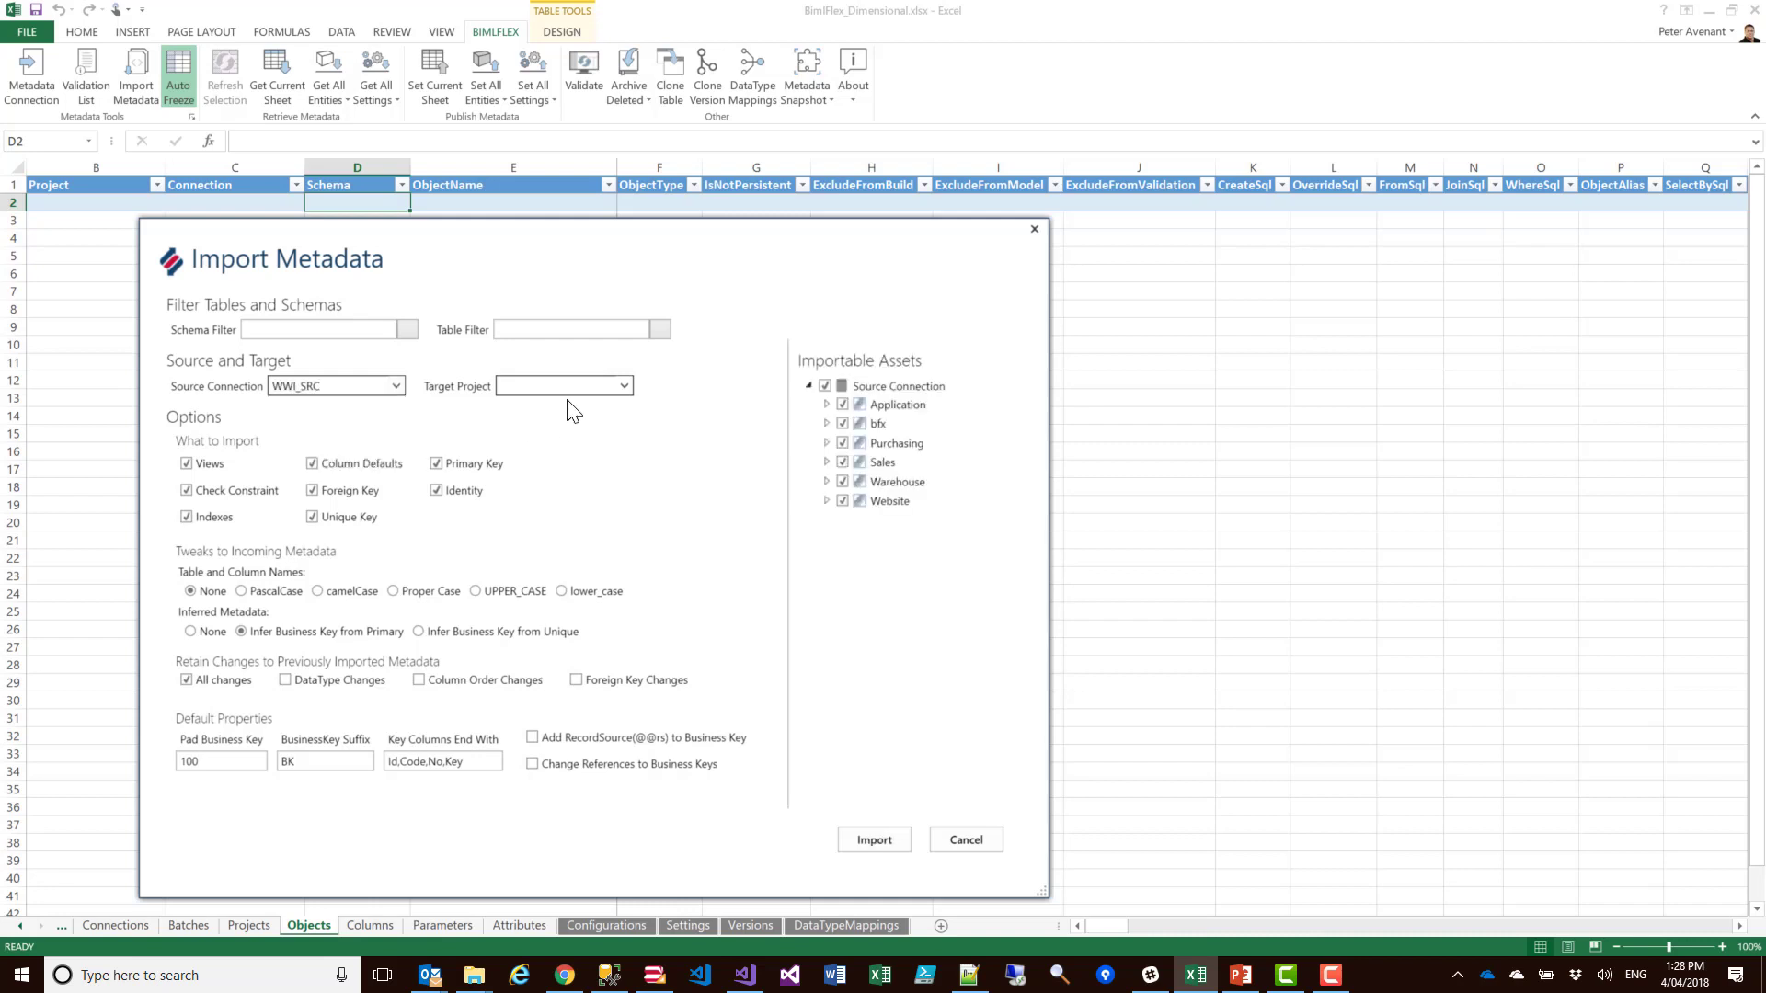
{"action": "left_click", "coordinate": [579, 387]}
{"action": "left_click", "coordinate": [578, 425]}
Limit the importable assets to GetCity in the bfx schema and import it
{"action": "left_click", "coordinate": [825, 385]}
{"action": "left_click", "coordinate": [826, 423]}
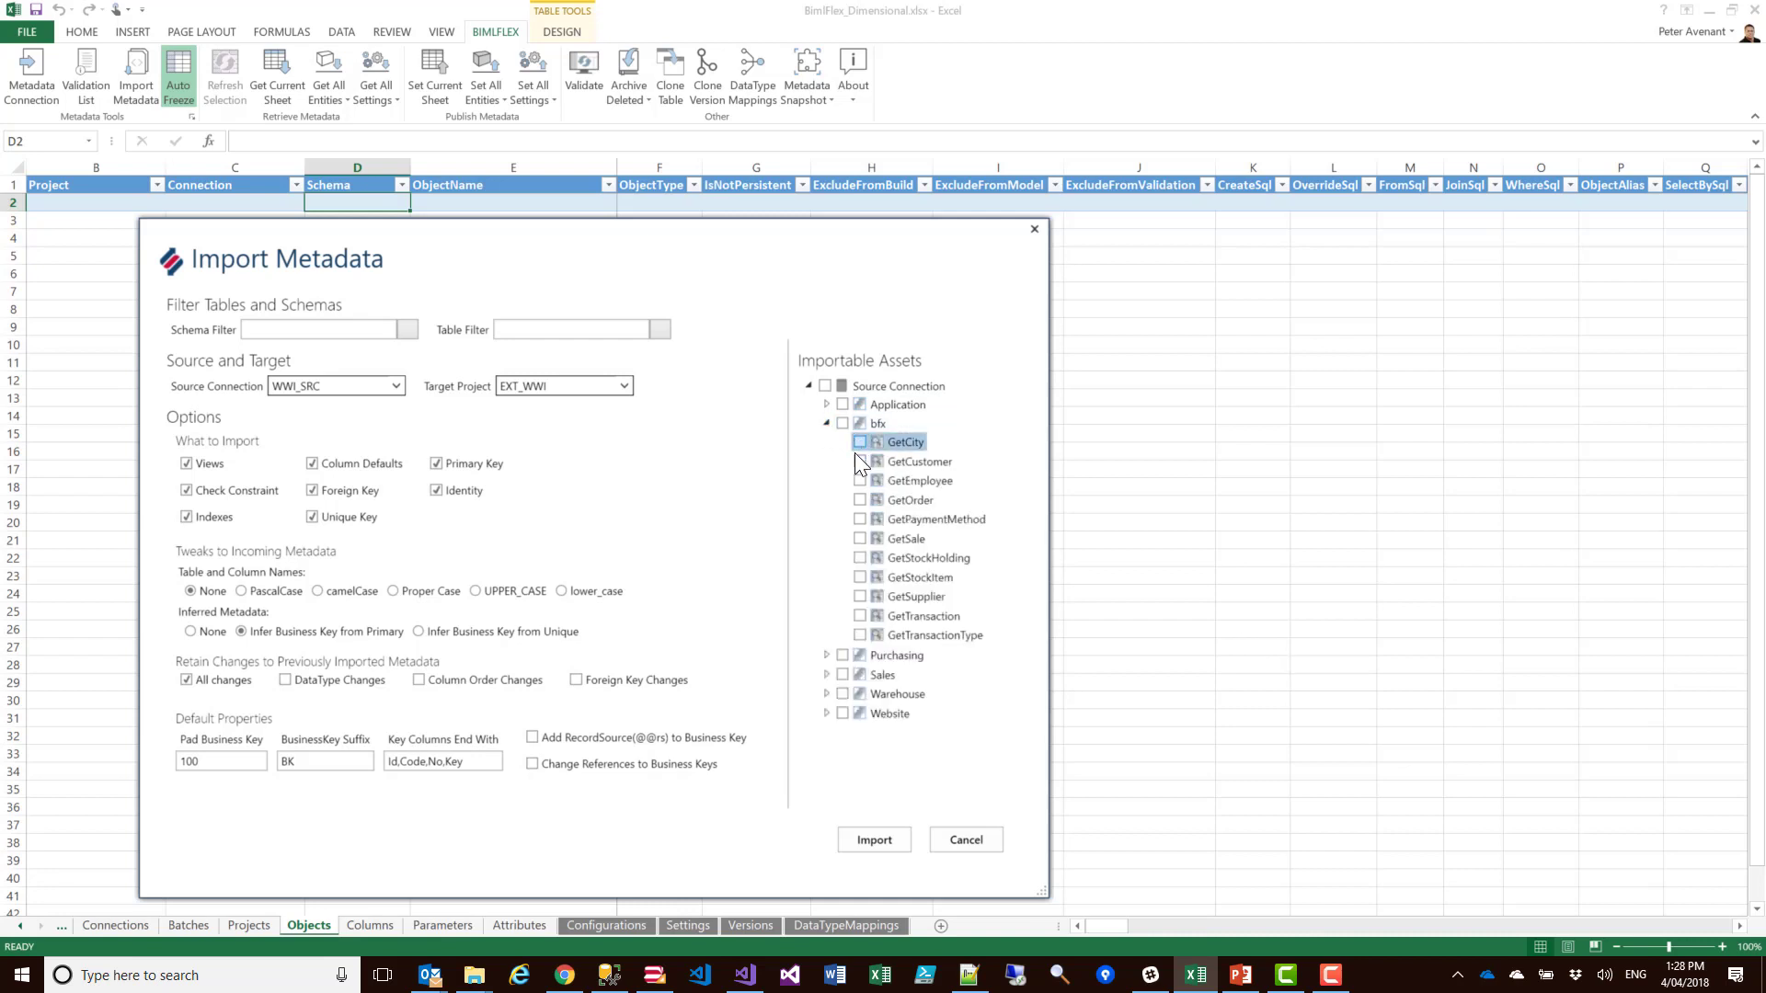
{"action": "left_click", "coordinate": [860, 442]}
{"action": "left_click", "coordinate": [874, 839]}
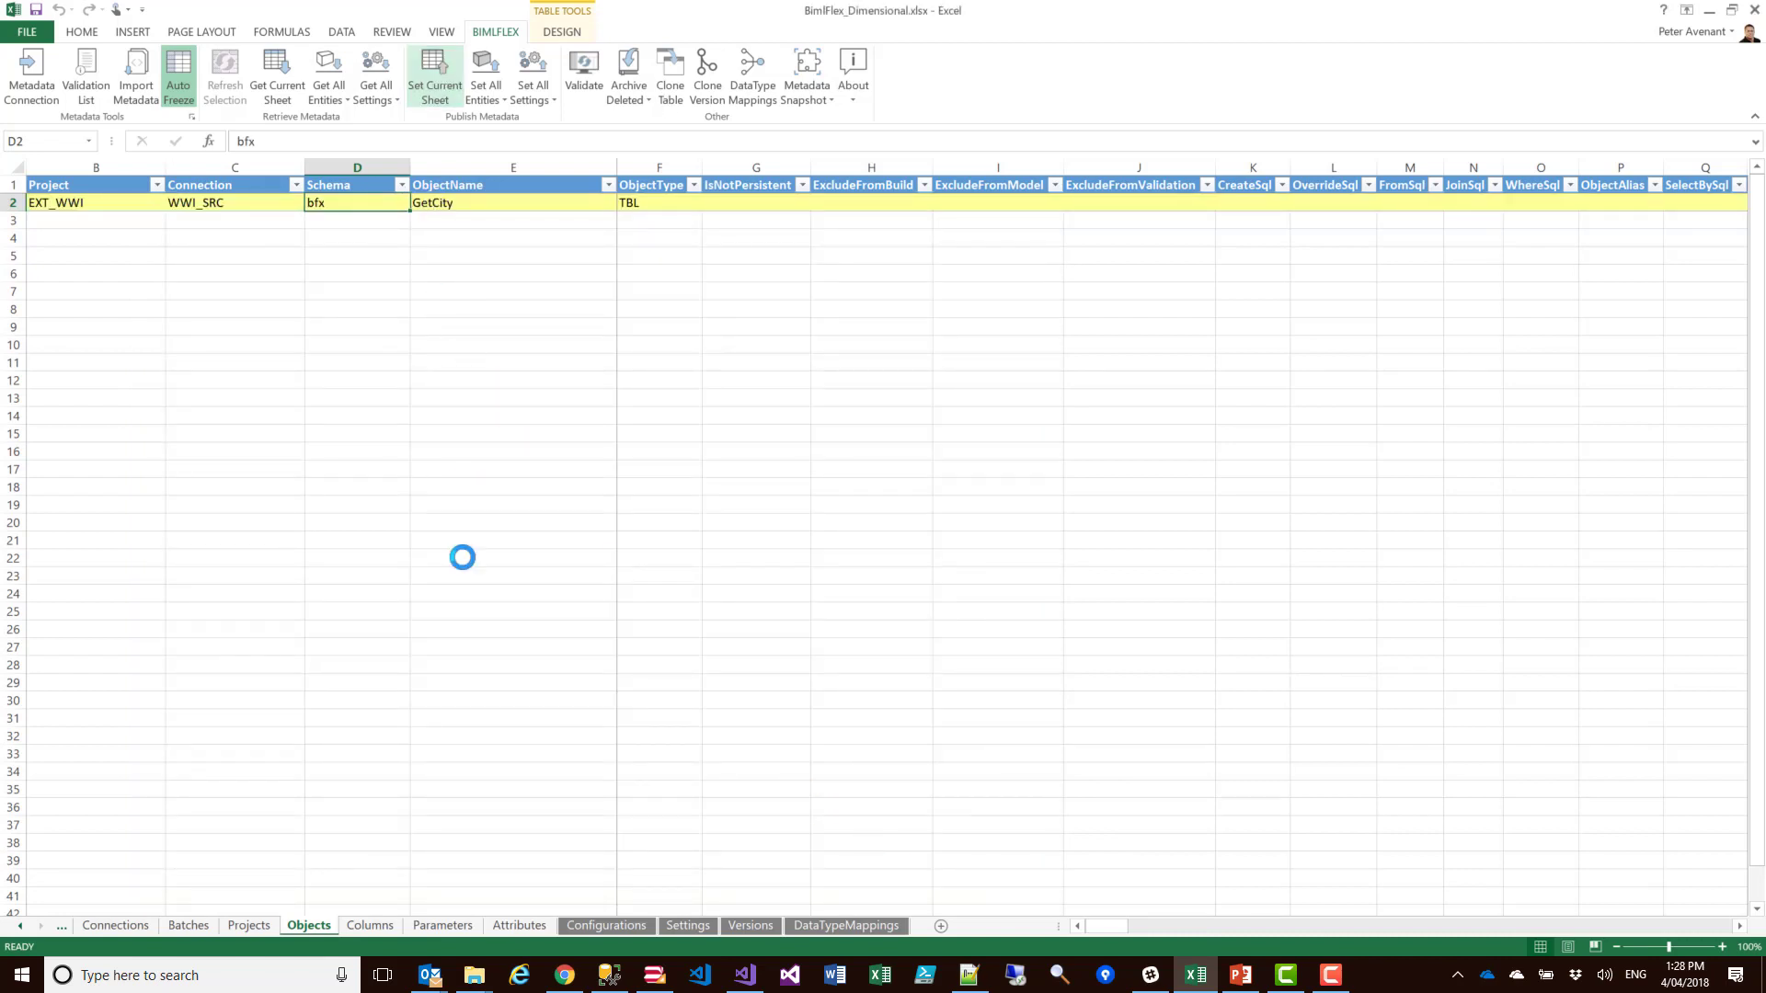
On the Columns sheet, set IsPrimaryKey and IsBusinessKey to Y for WWI City ID and publish the sheet's metadata
{"action": "left_click", "coordinate": [355, 925]}
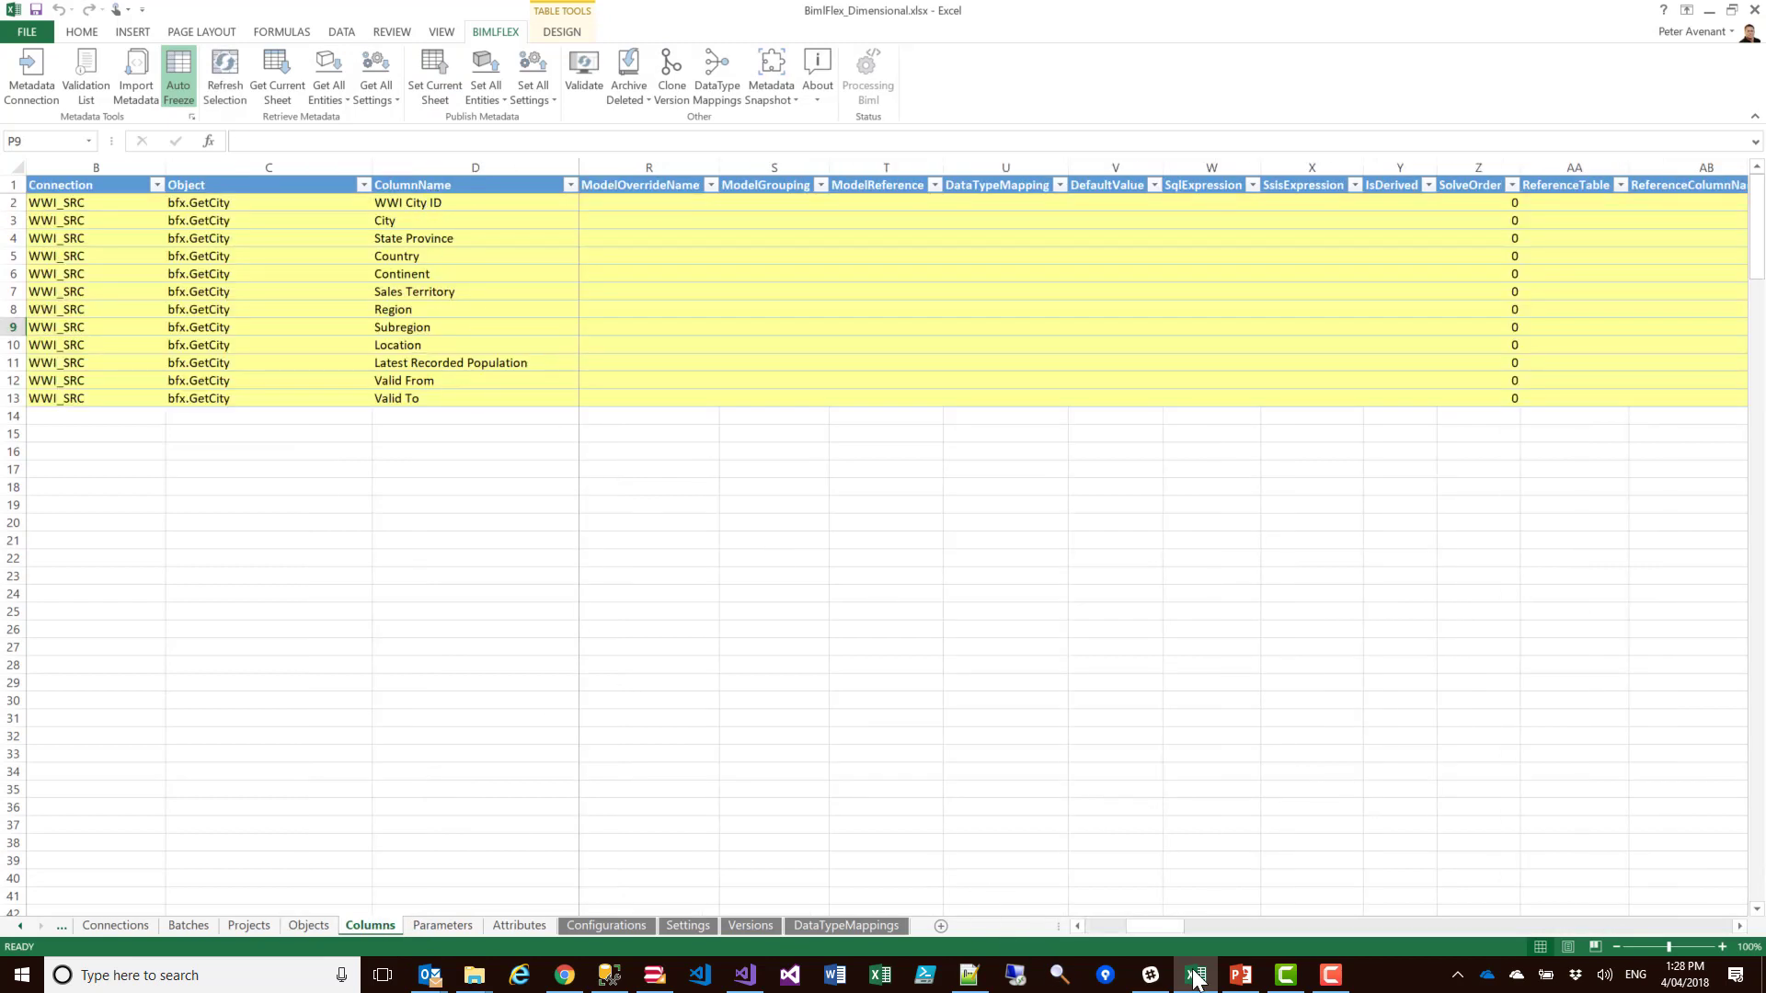
{"action": "left_click_drag", "start_coordinate": [1164, 931], "coordinate": [1021, 929]}
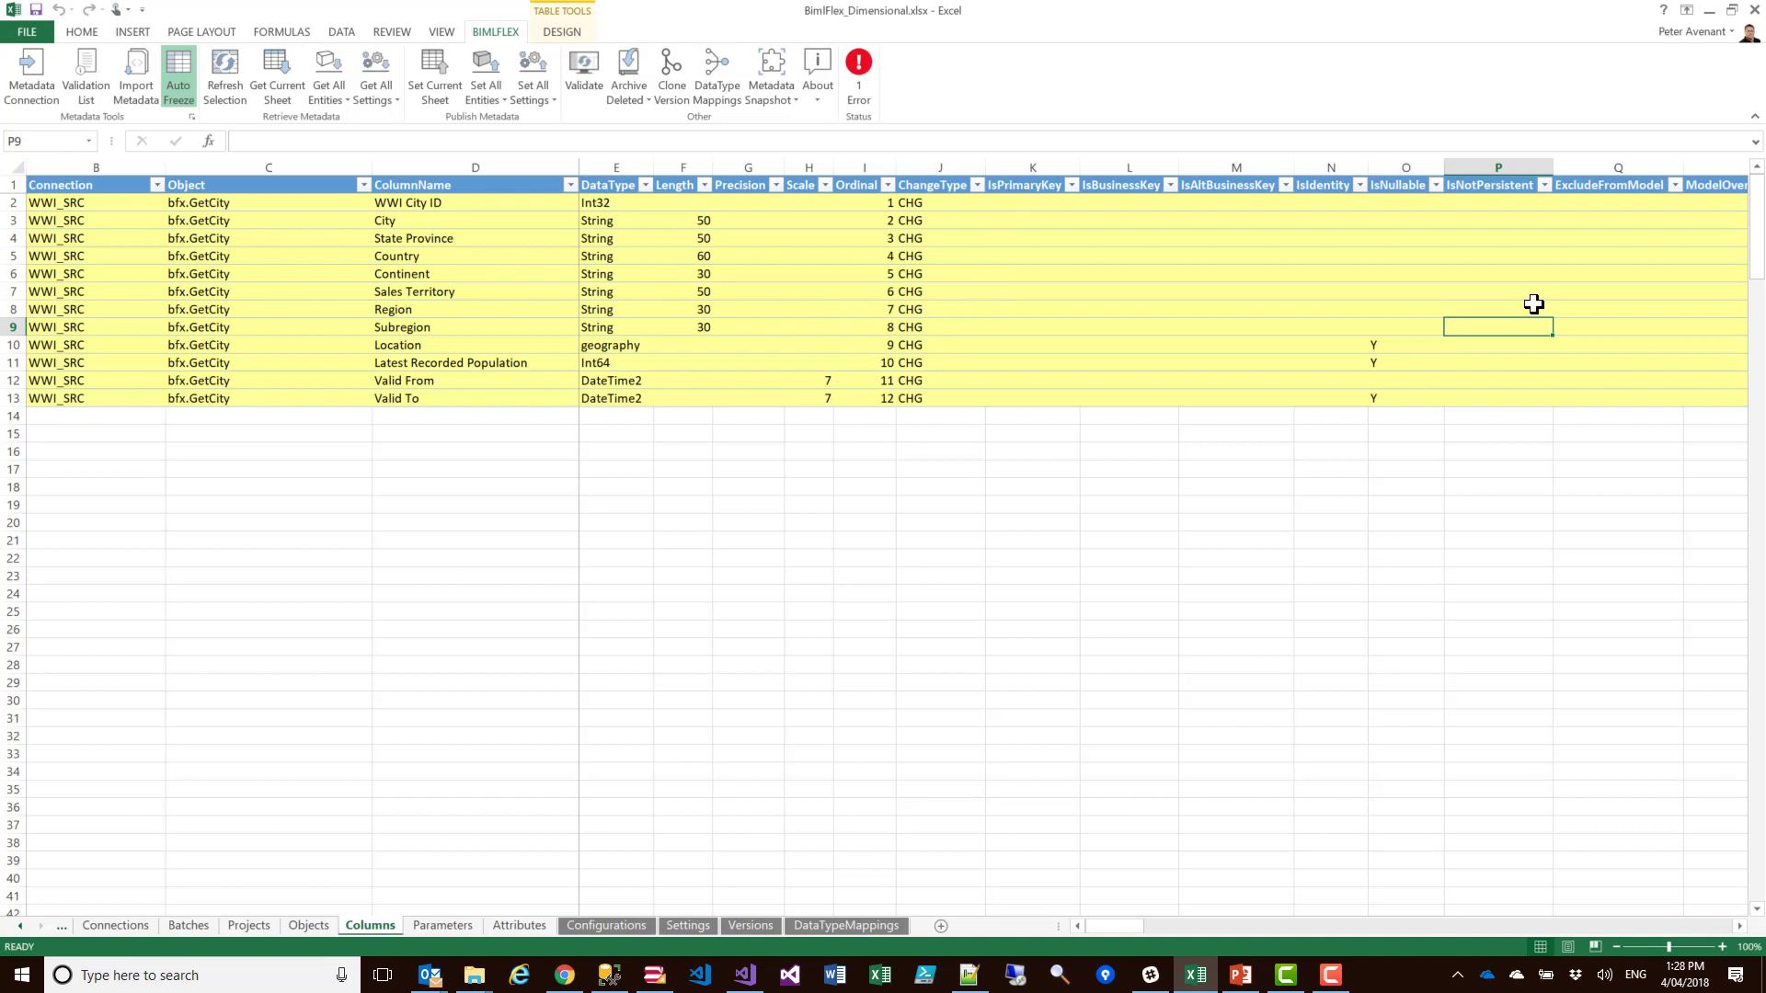
{"action": "left_click", "coordinate": [1026, 203]}
{"action": "type", "text": "Y"}
{"action": "key", "text": "Tab"}
{"action": "type", "text": "Y"}
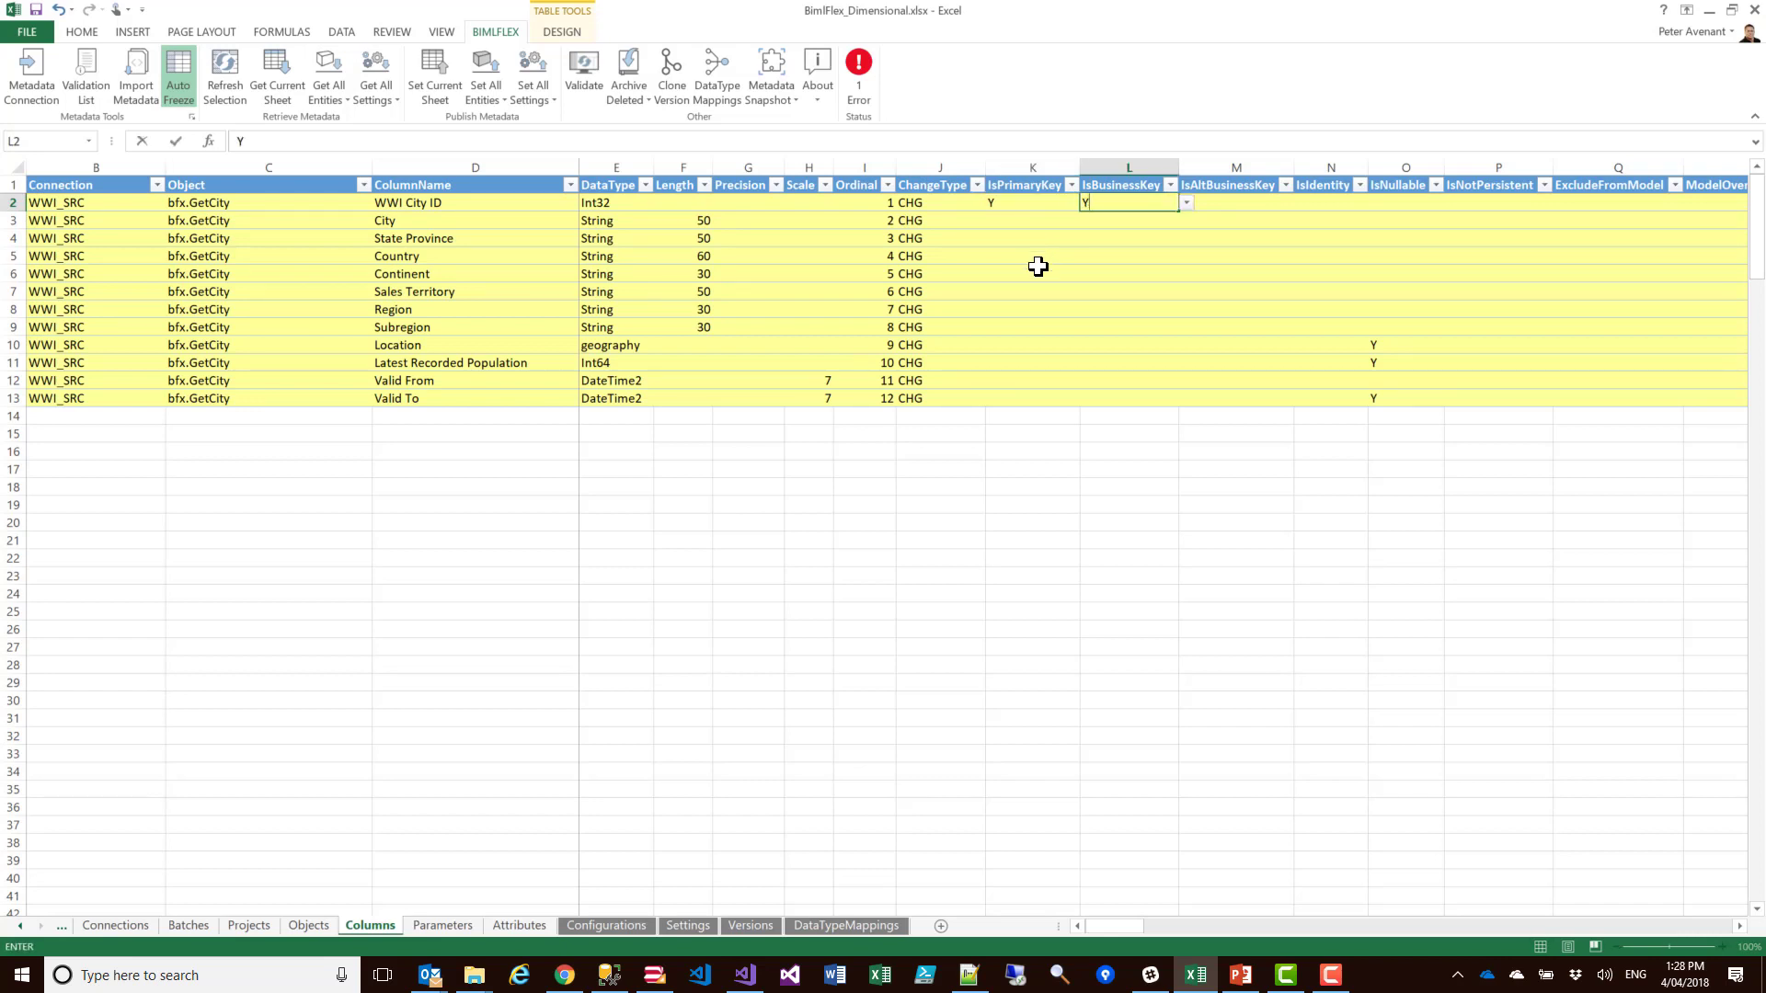
{"action": "key", "text": "Tab"}
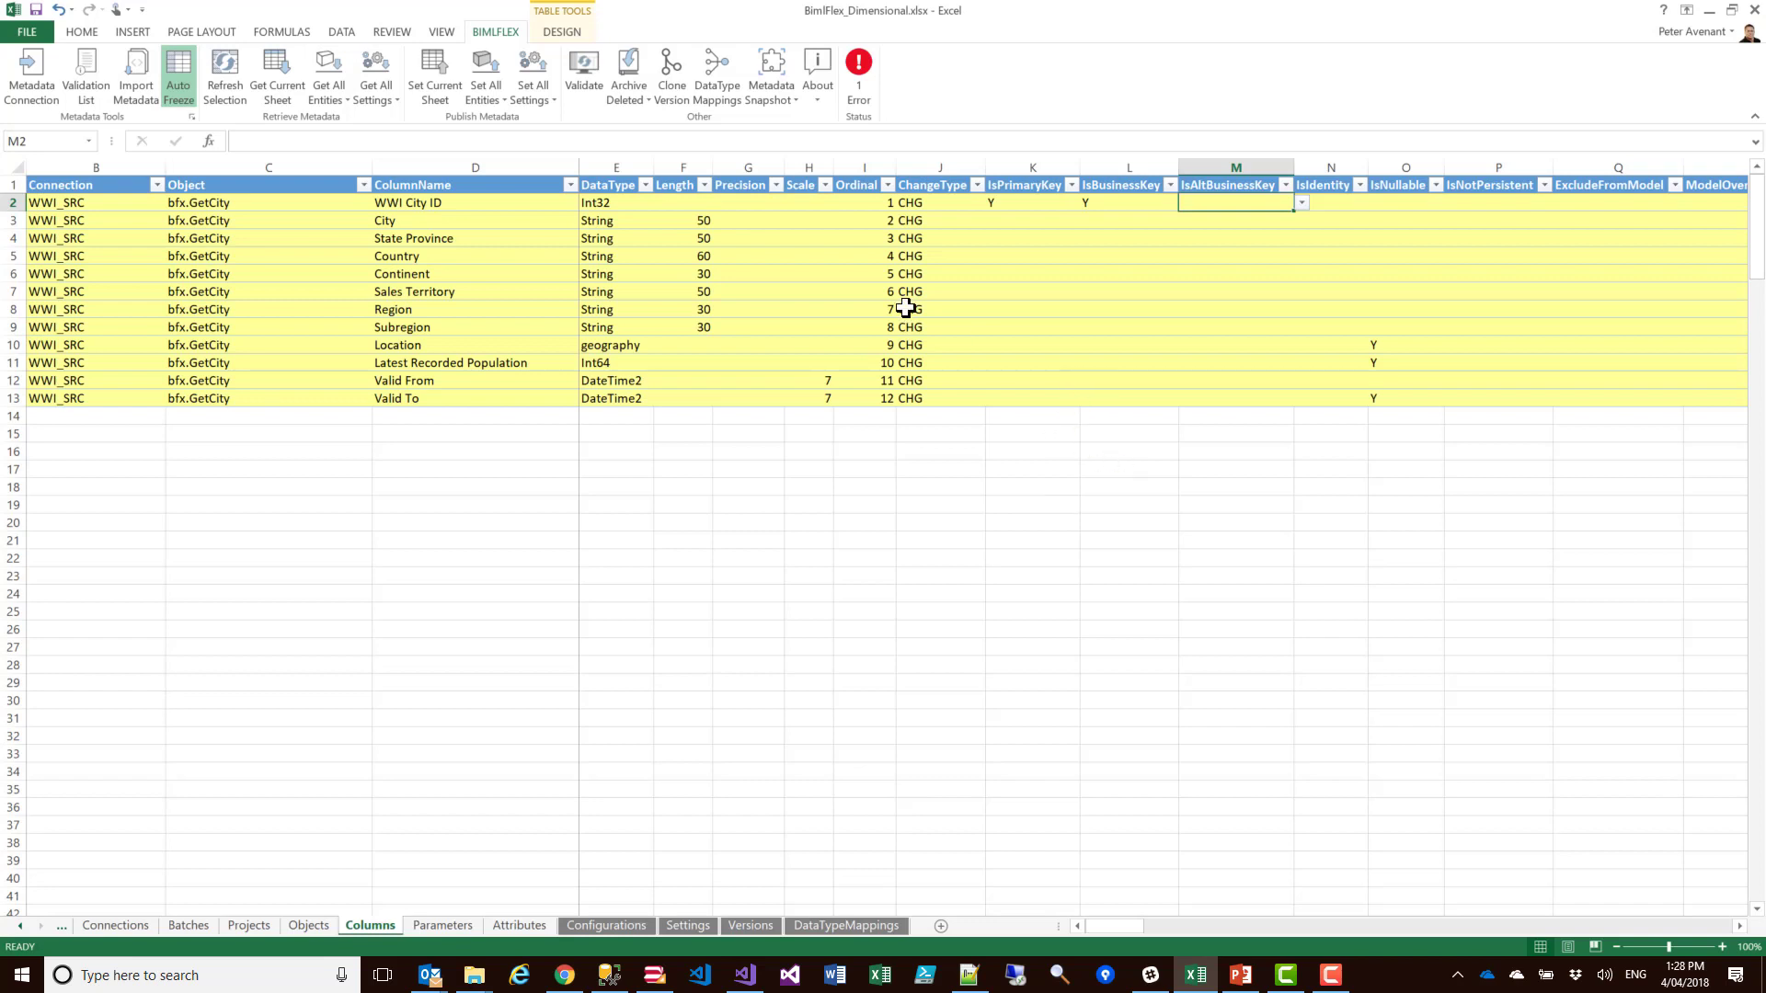
{"action": "left_click", "coordinate": [439, 103]}
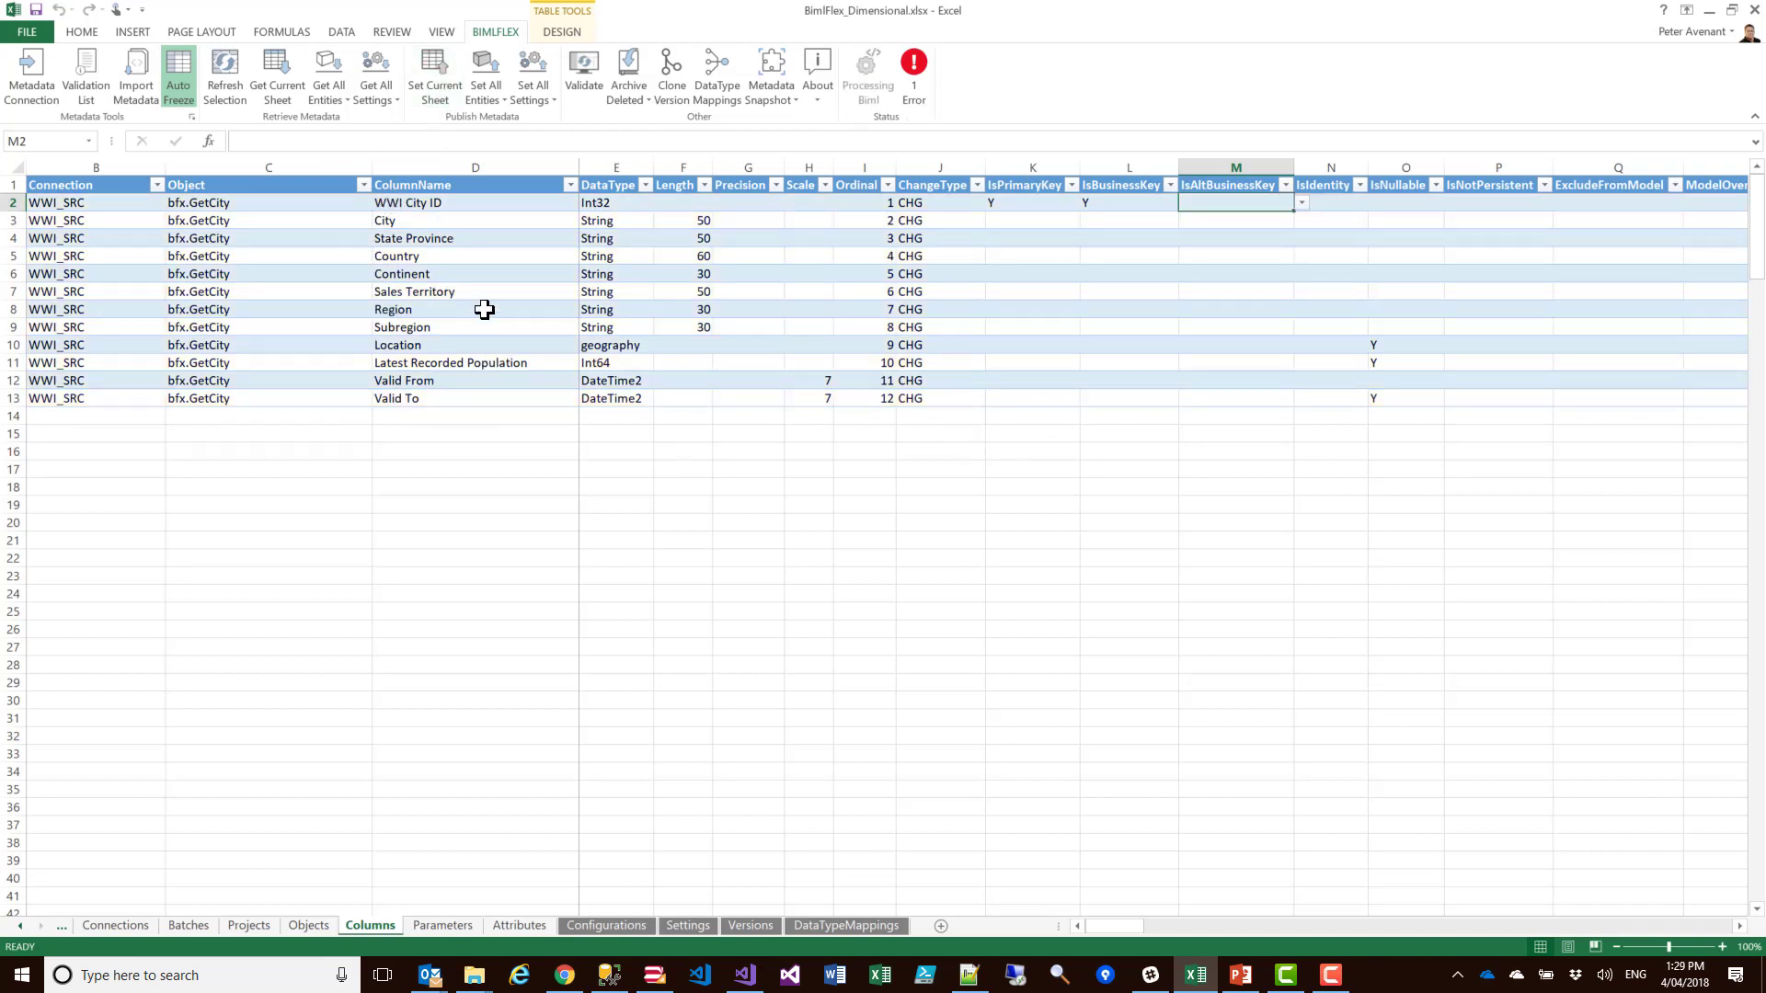
Examine the SqlExpression, SsisExpression and SolveOrder columns and the list of bfx.GetCity column names on the Columns sheet
{"action": "left_click_drag", "start_coordinate": [1113, 927], "coordinate": [1150, 924]}
{"action": "left_click", "coordinate": [1034, 217]}
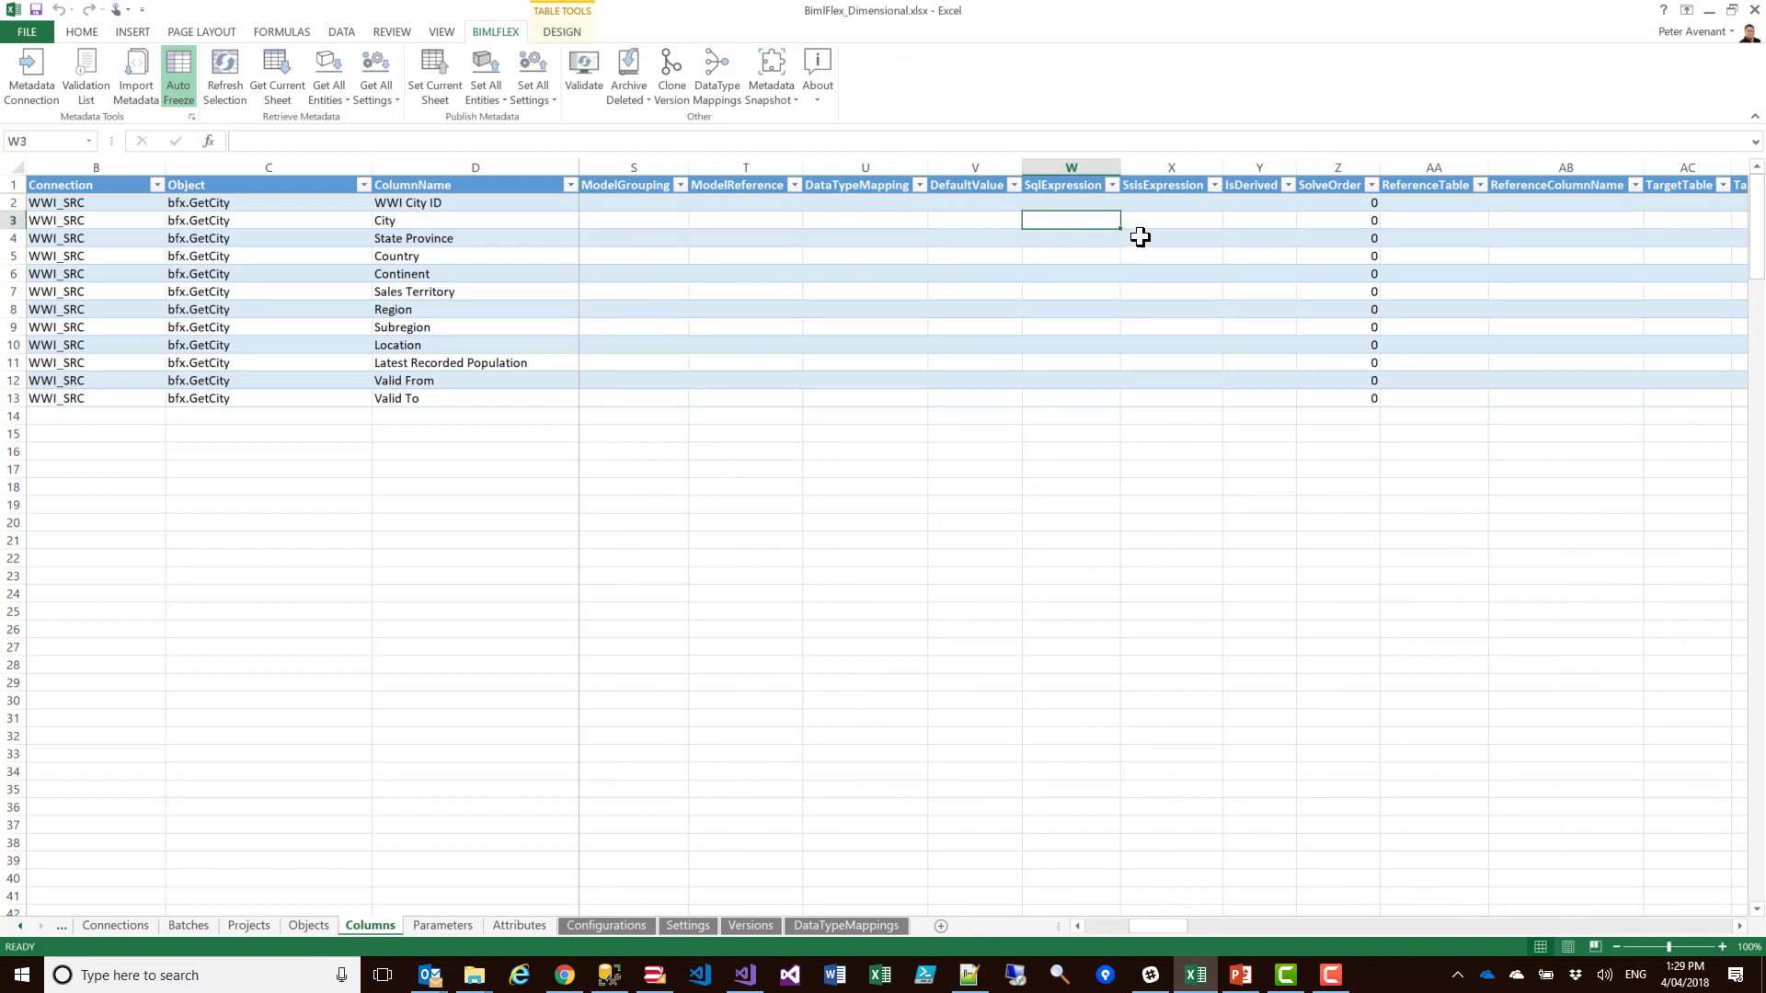
{"action": "left_click", "coordinate": [1172, 223]}
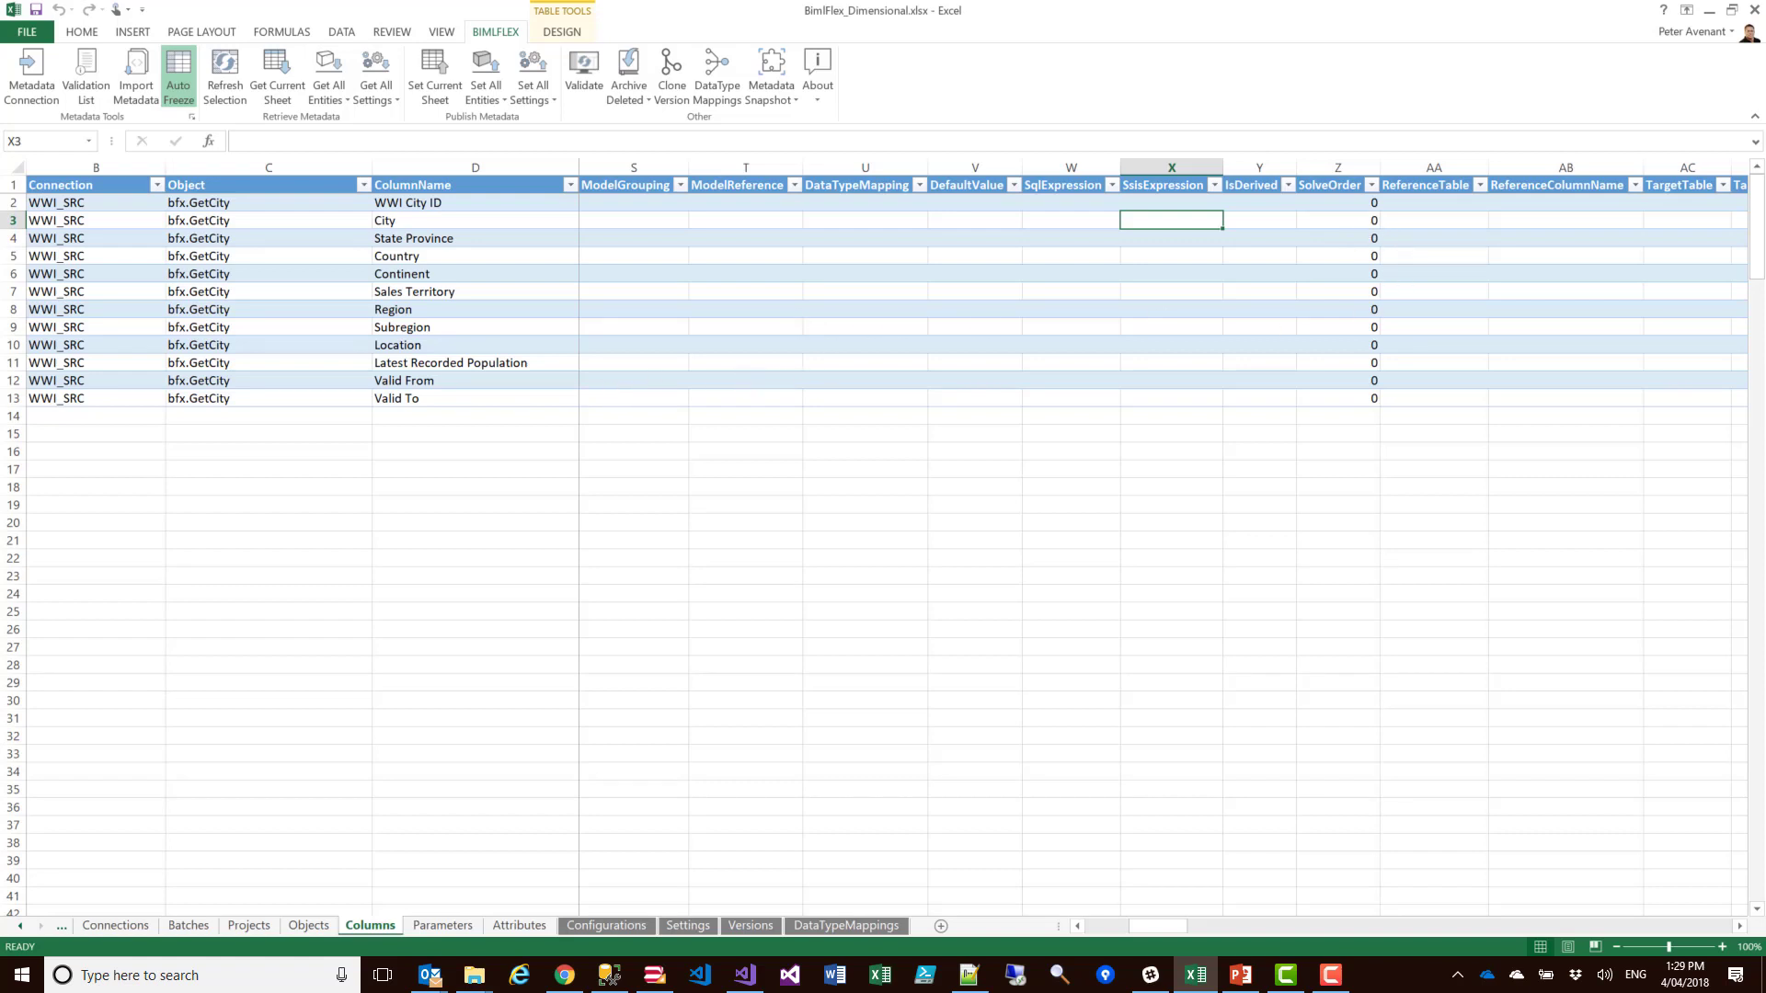
{"action": "left_click", "coordinate": [1360, 237]}
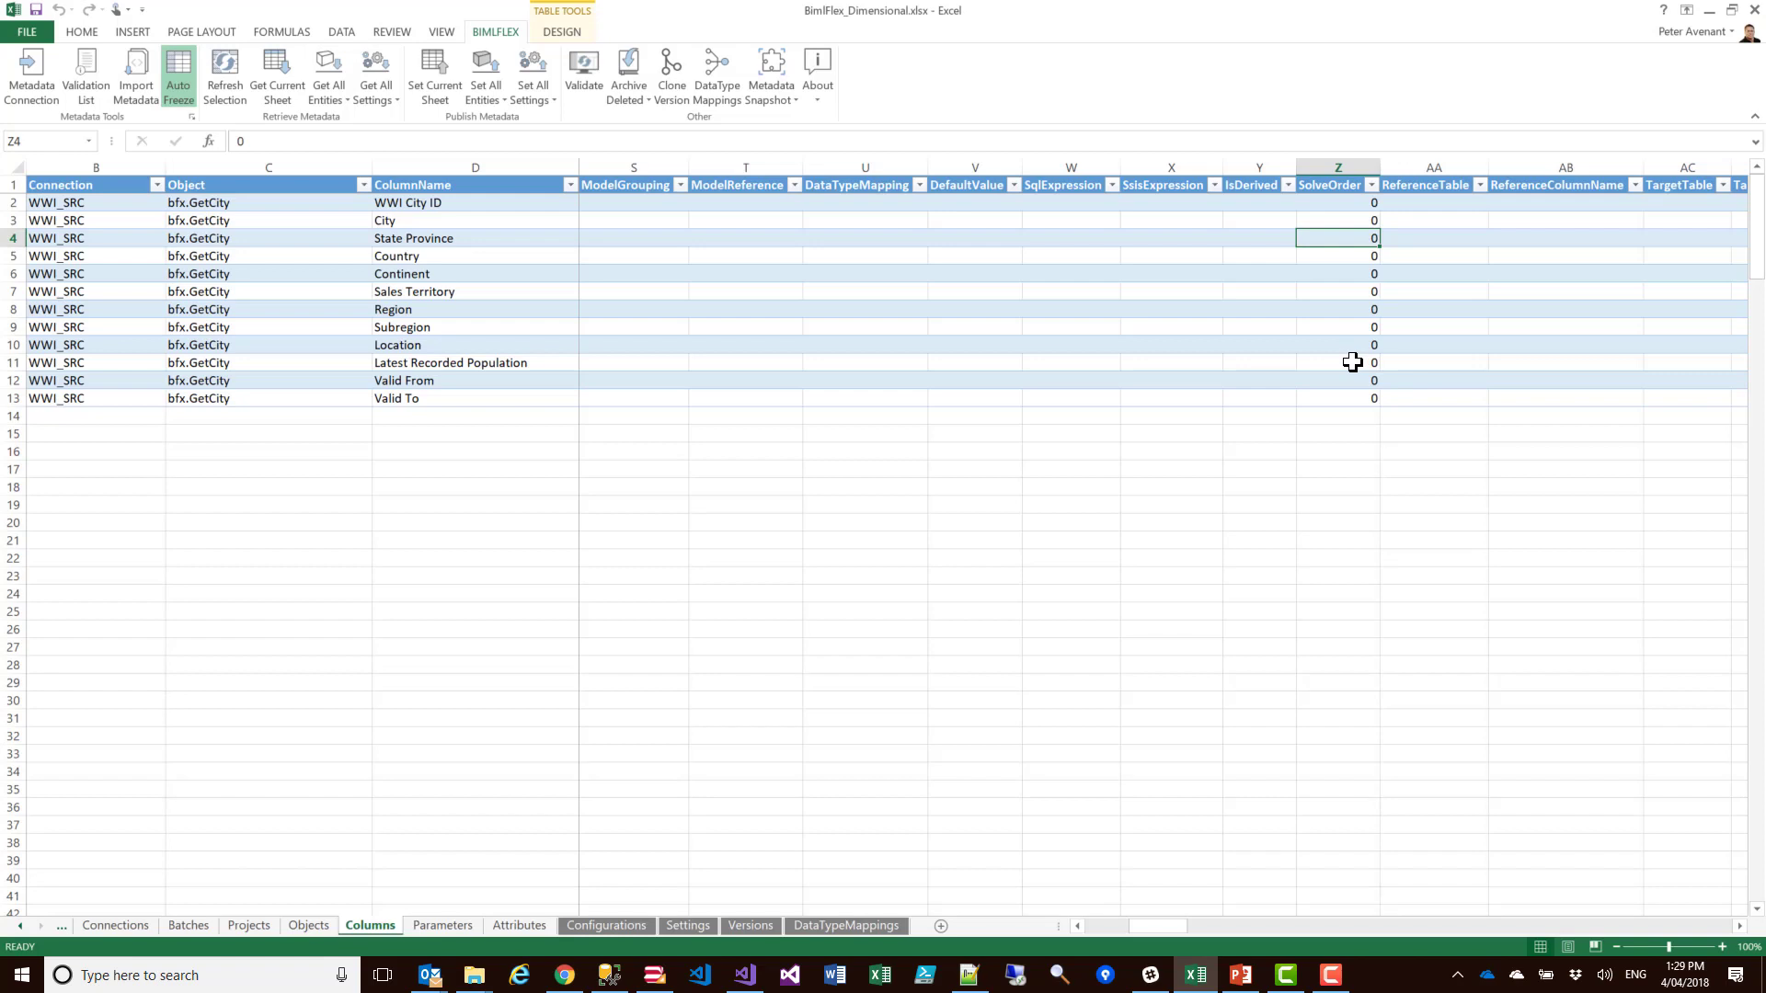
{"action": "left_click_drag", "start_coordinate": [1157, 926], "coordinate": [1071, 931]}
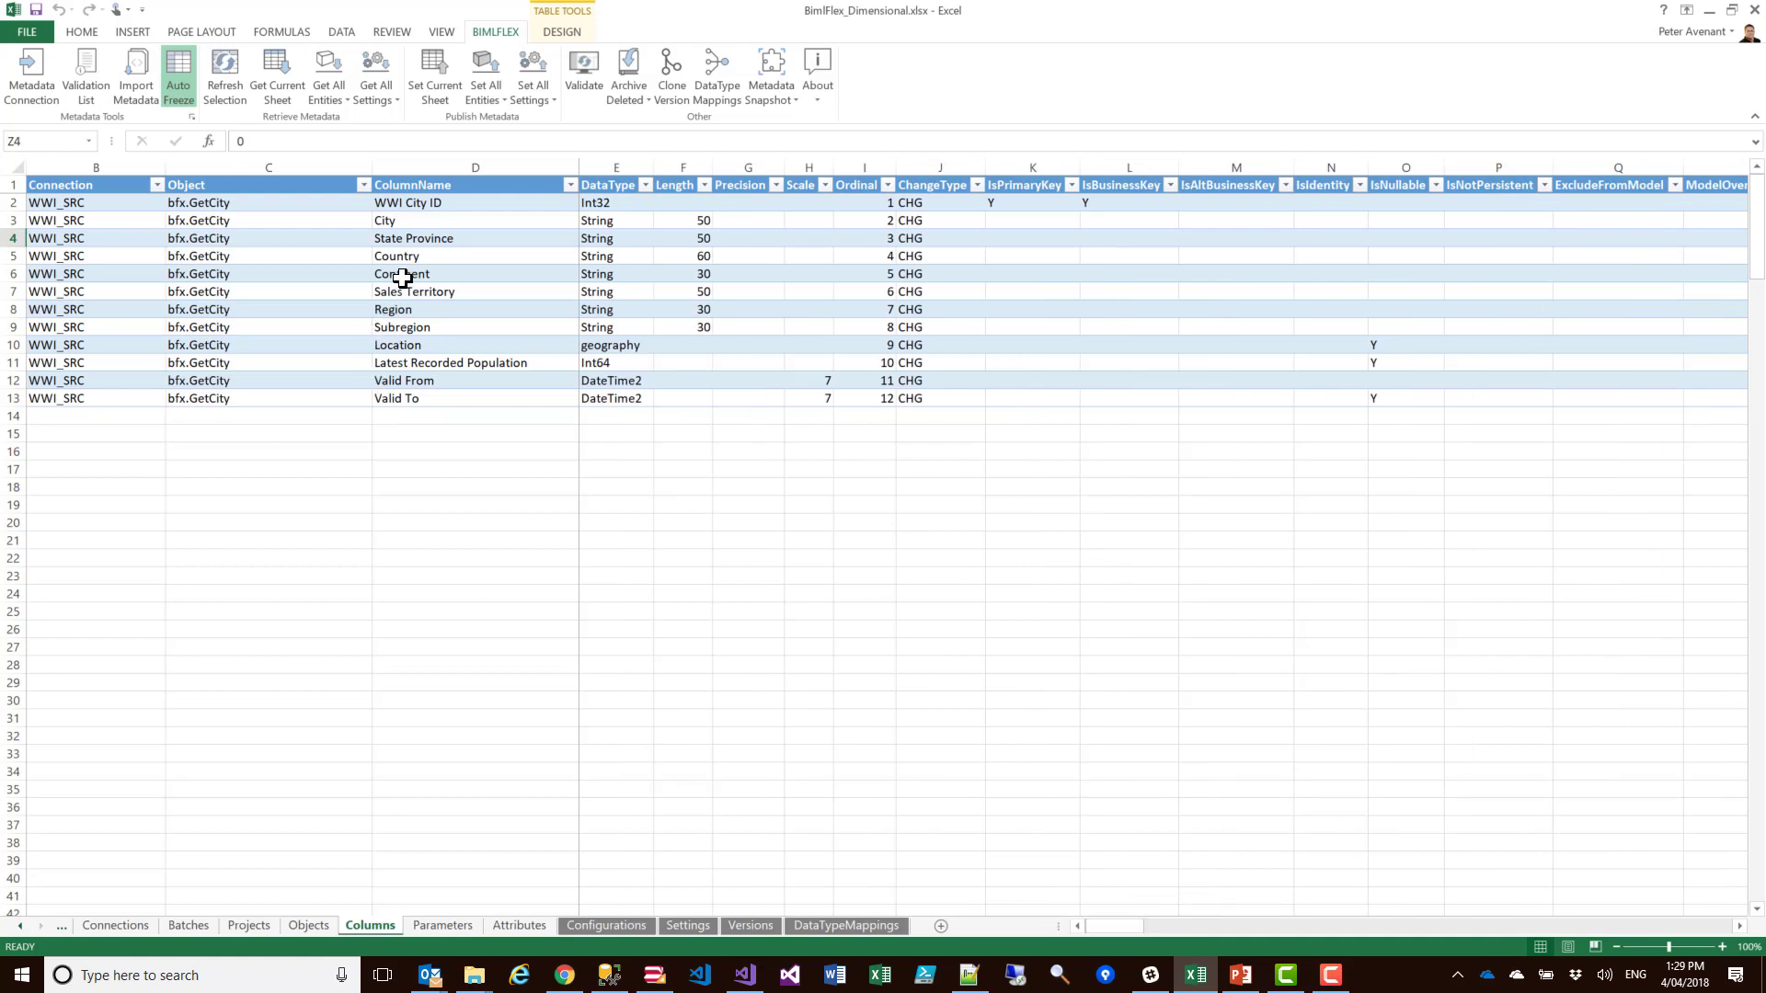
{"action": "left_click", "coordinate": [440, 208]}
{"action": "left_click_drag", "start_coordinate": [440, 215], "coordinate": [434, 387]}
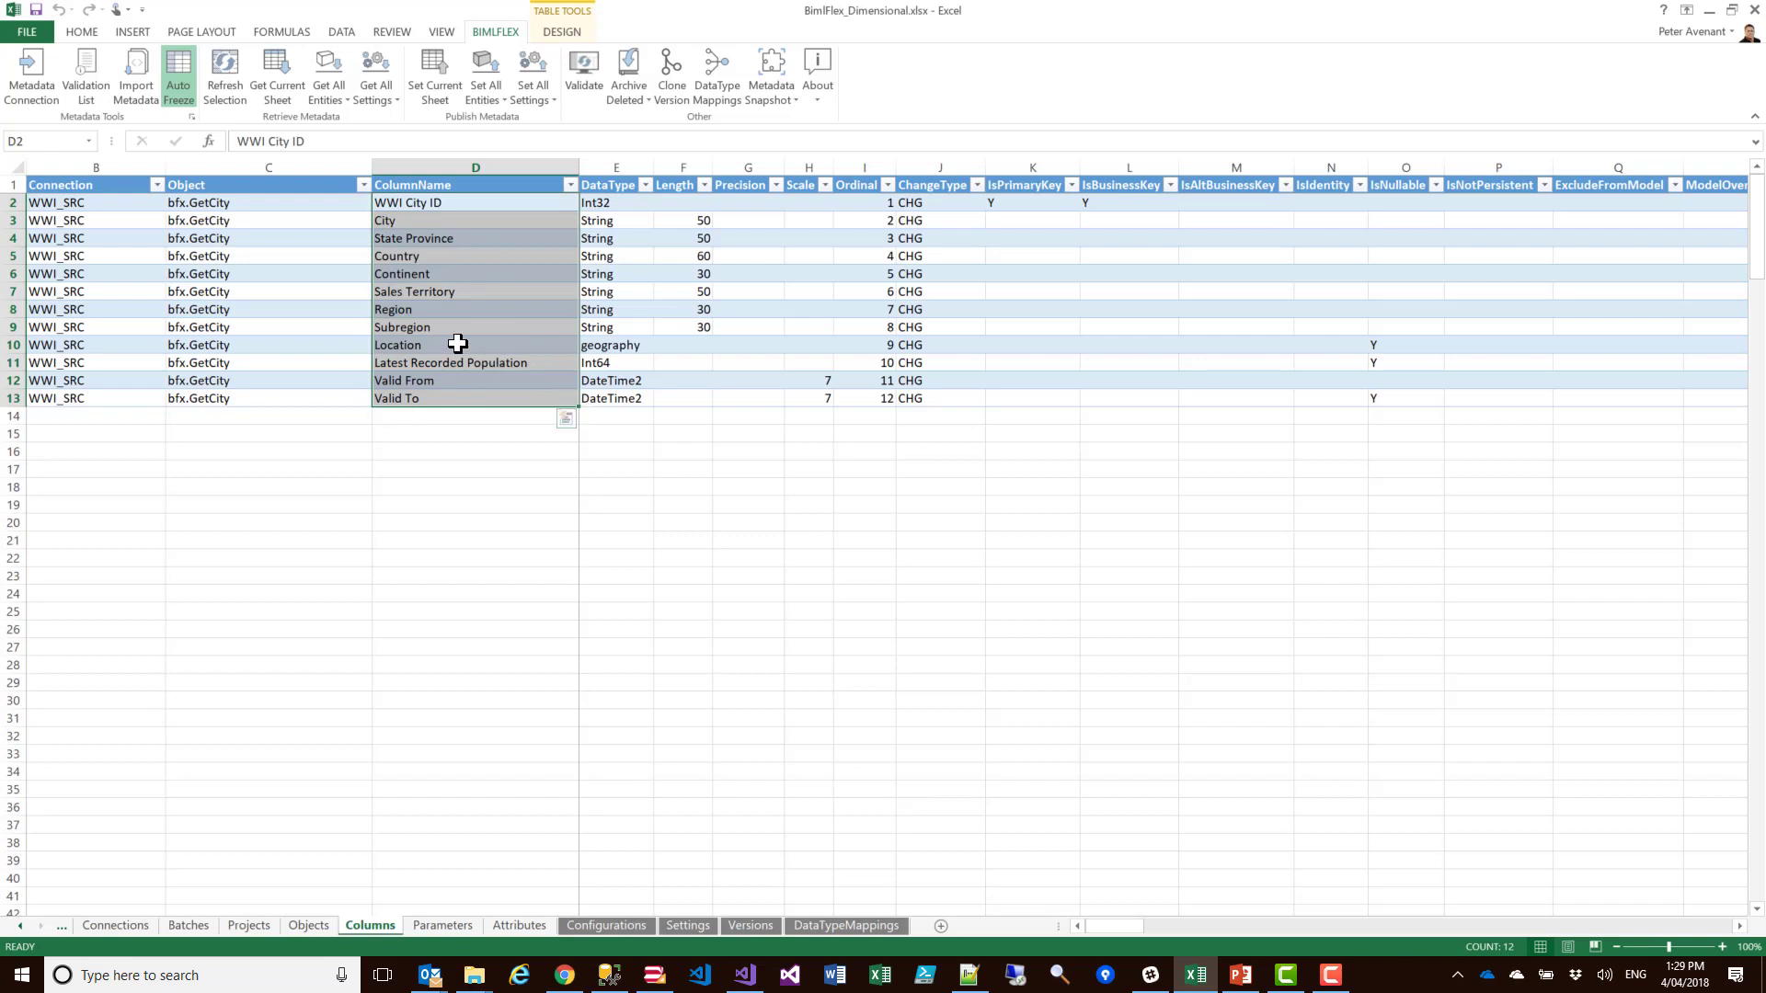
{"action": "left_click", "coordinate": [501, 345]}
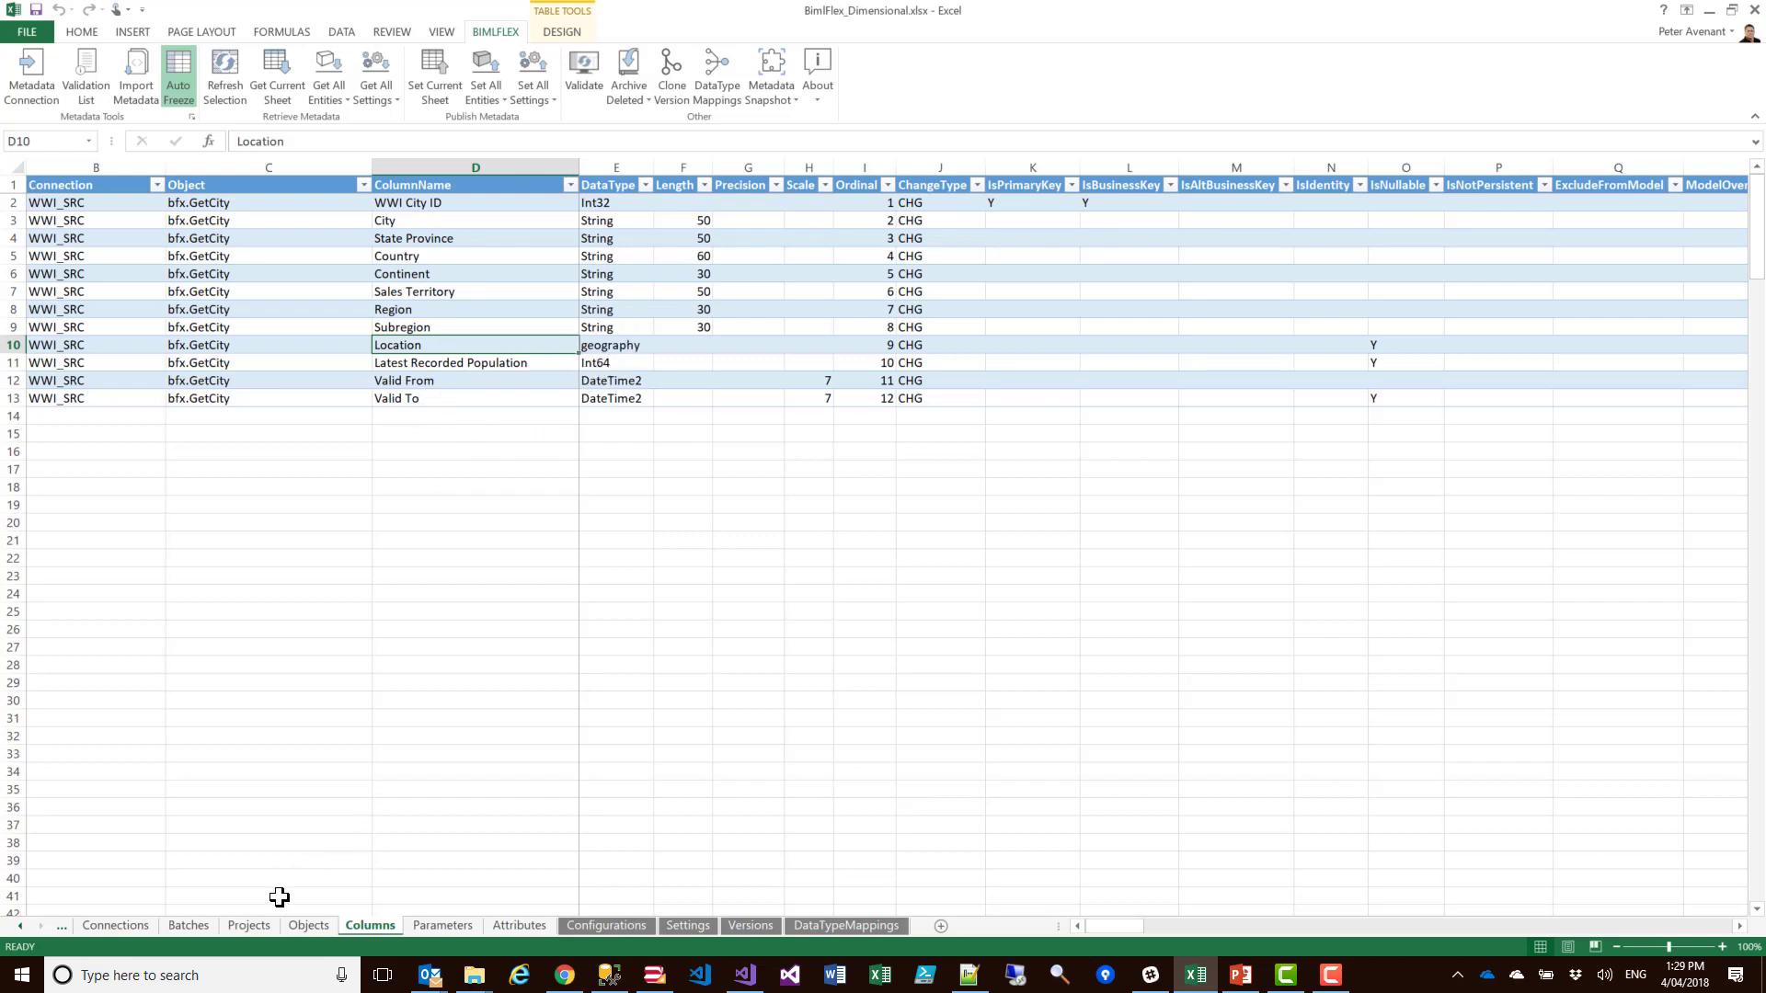
{"action": "left_click_drag", "start_coordinate": [393, 202], "coordinate": [396, 389]}
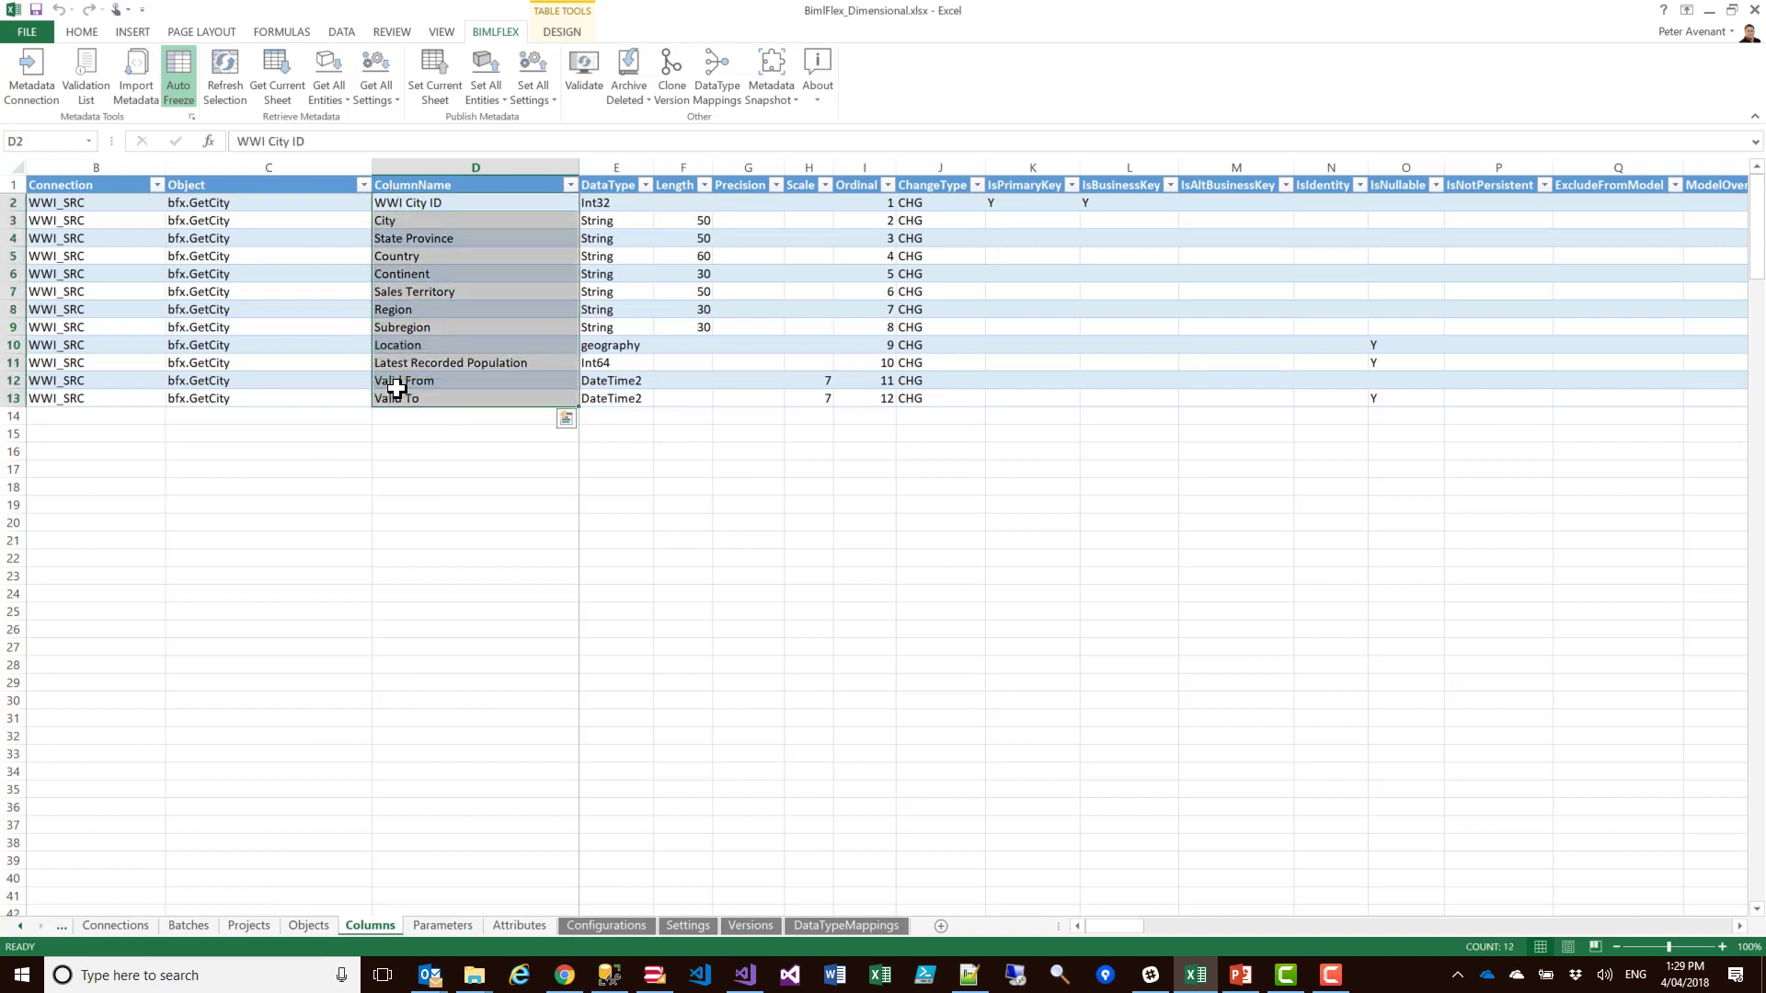
{"action": "left_click", "coordinate": [387, 305]}
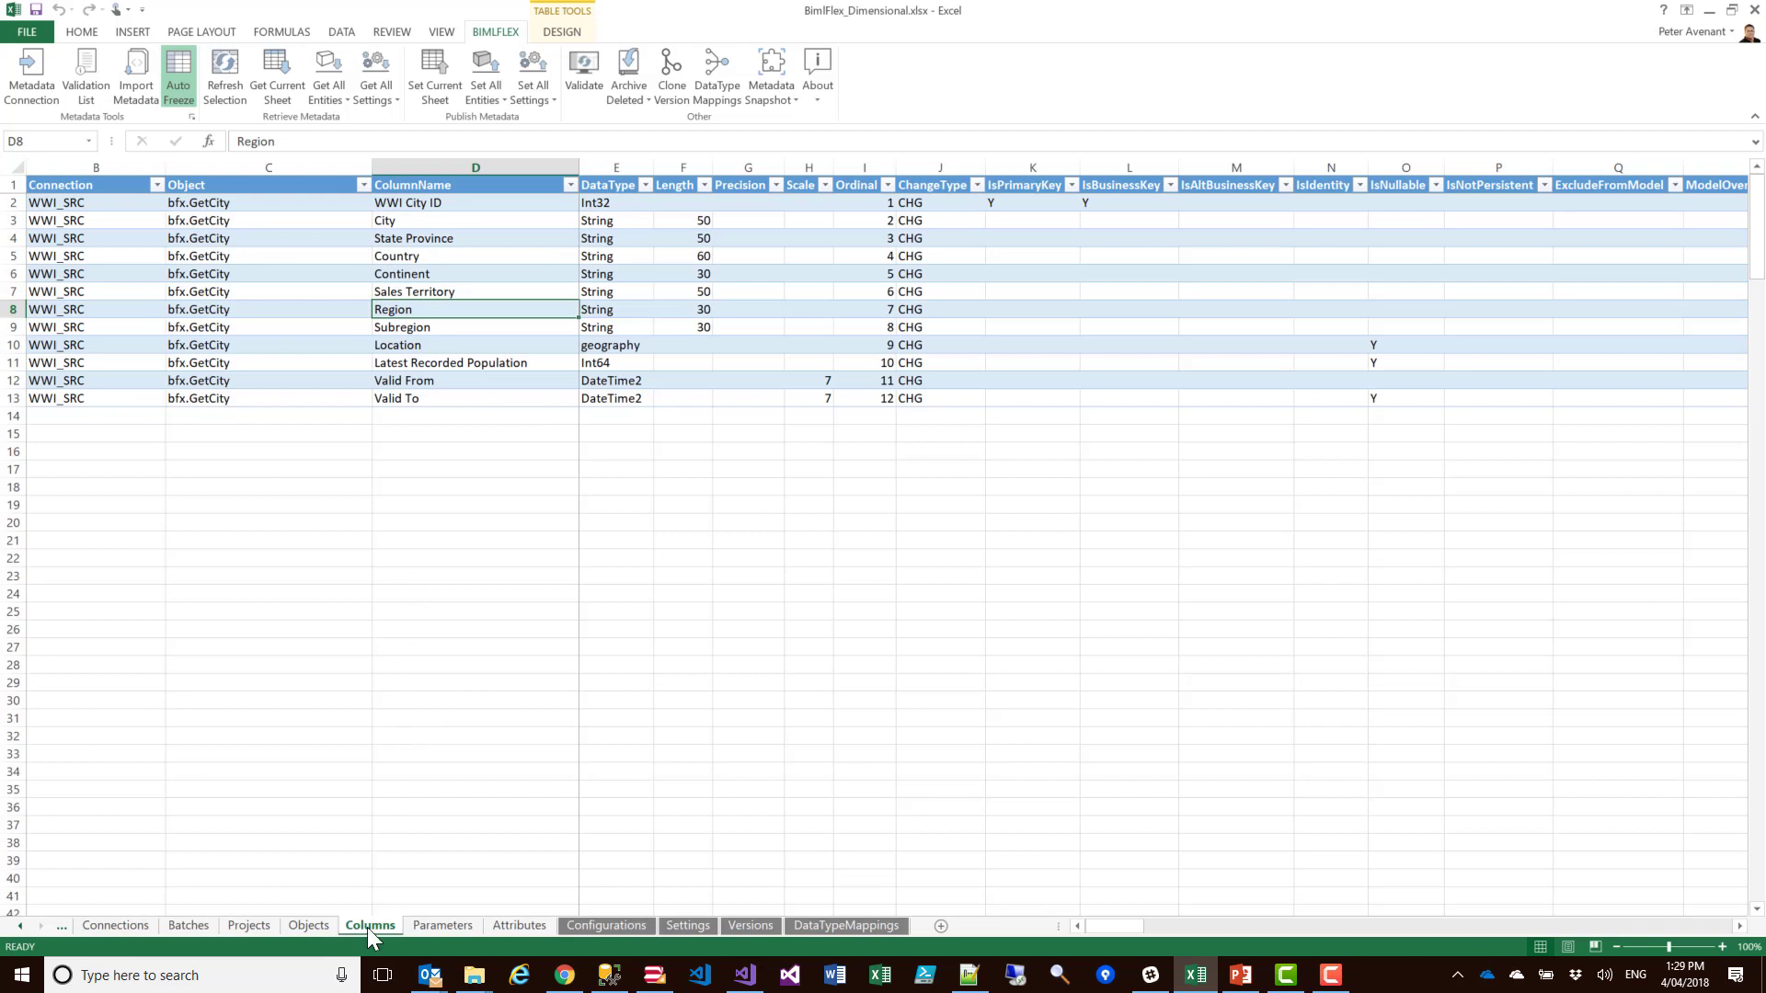
Start cloning the GetCity object from the Objects sheet with target schema Dimension and target table name City
{"action": "left_click", "coordinate": [309, 925]}
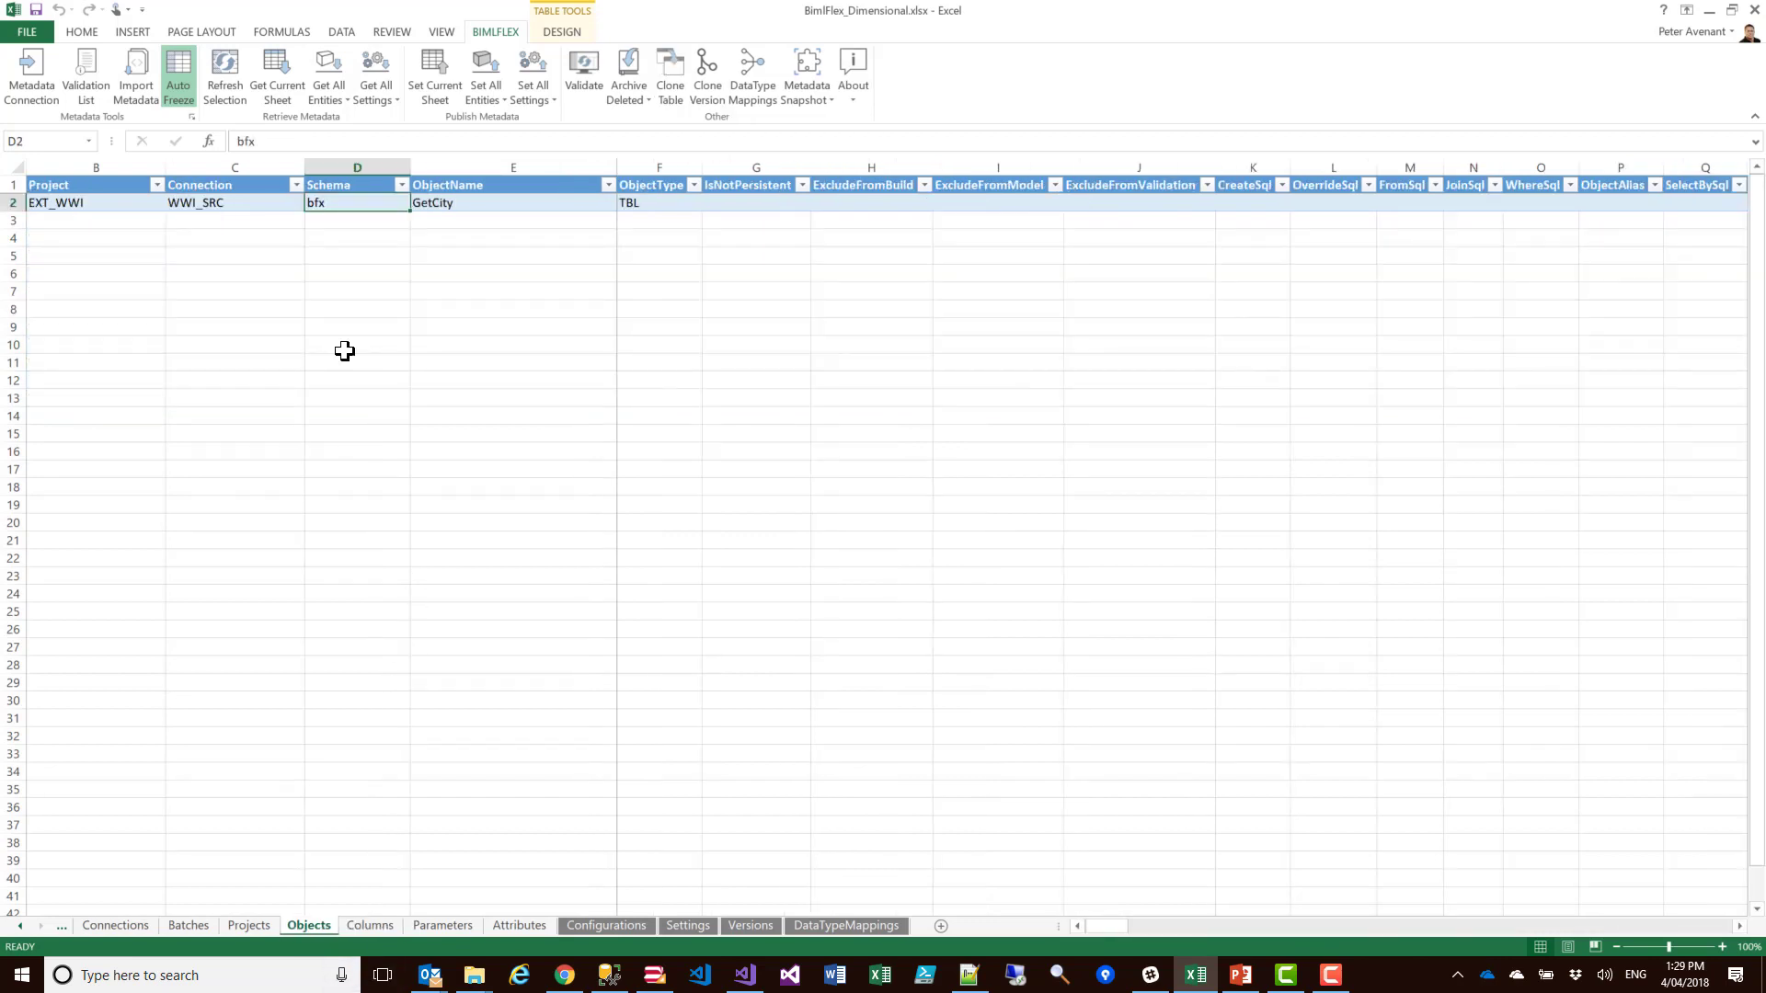
{"action": "left_click", "coordinate": [496, 203]}
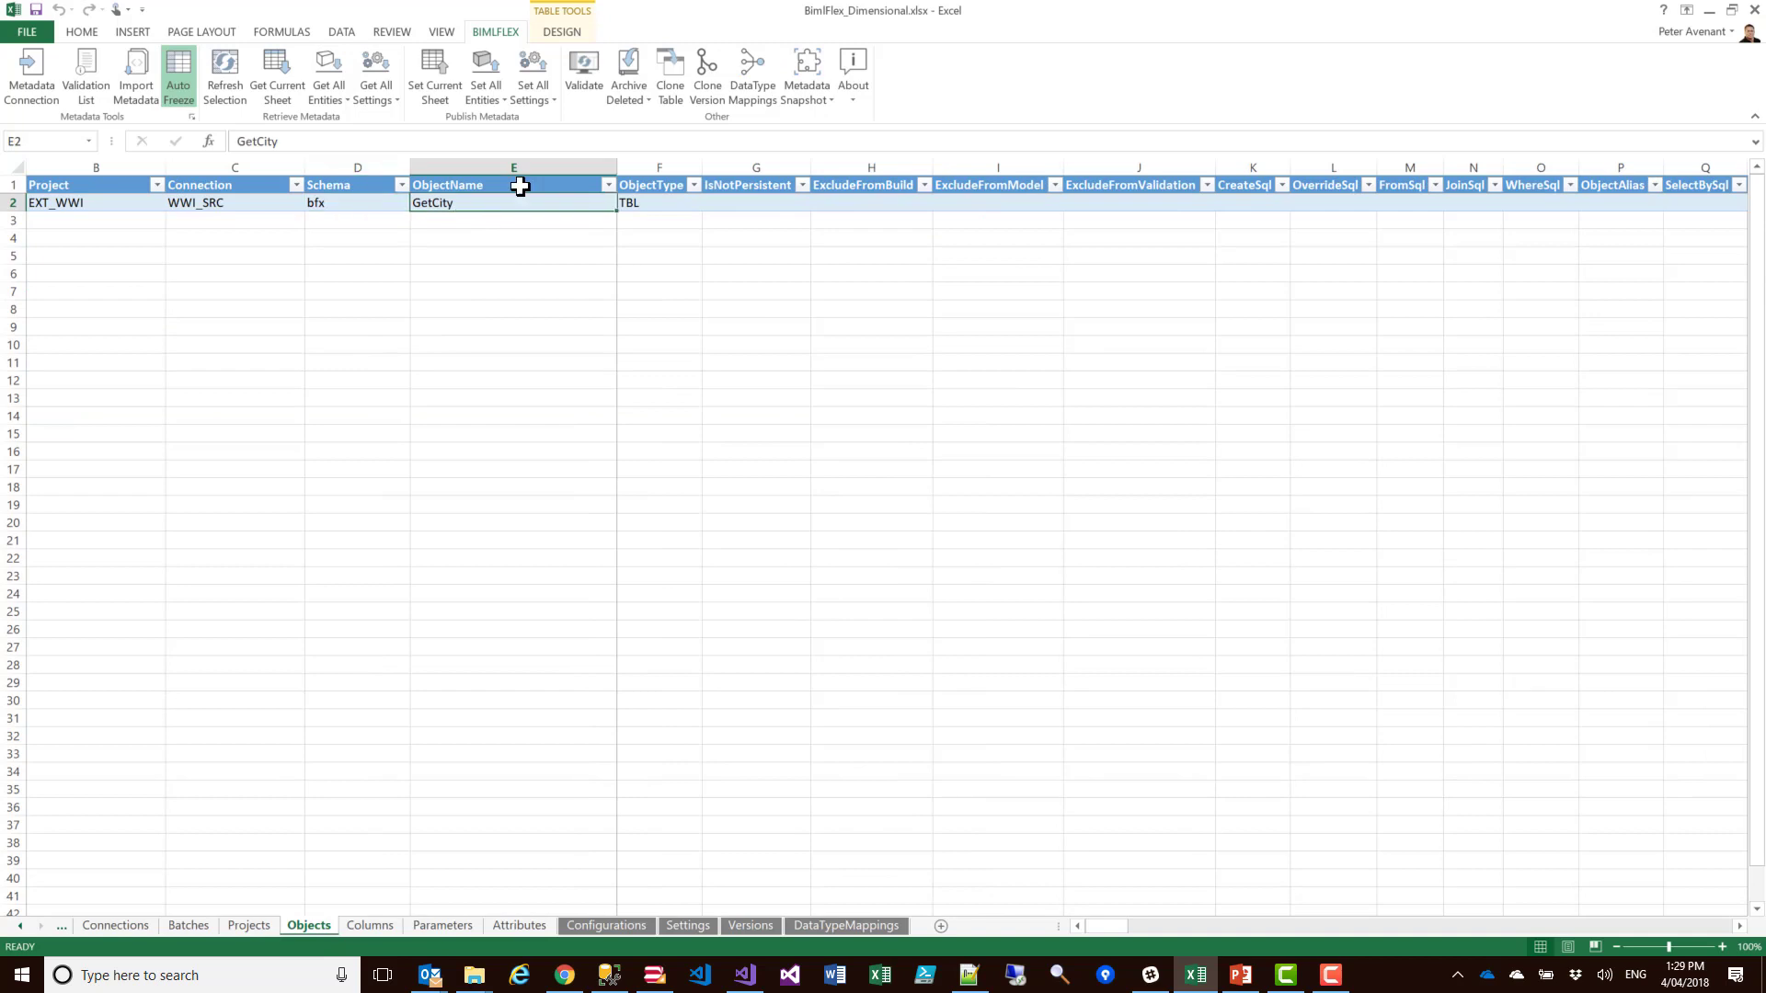
{"action": "left_click", "coordinate": [671, 75]}
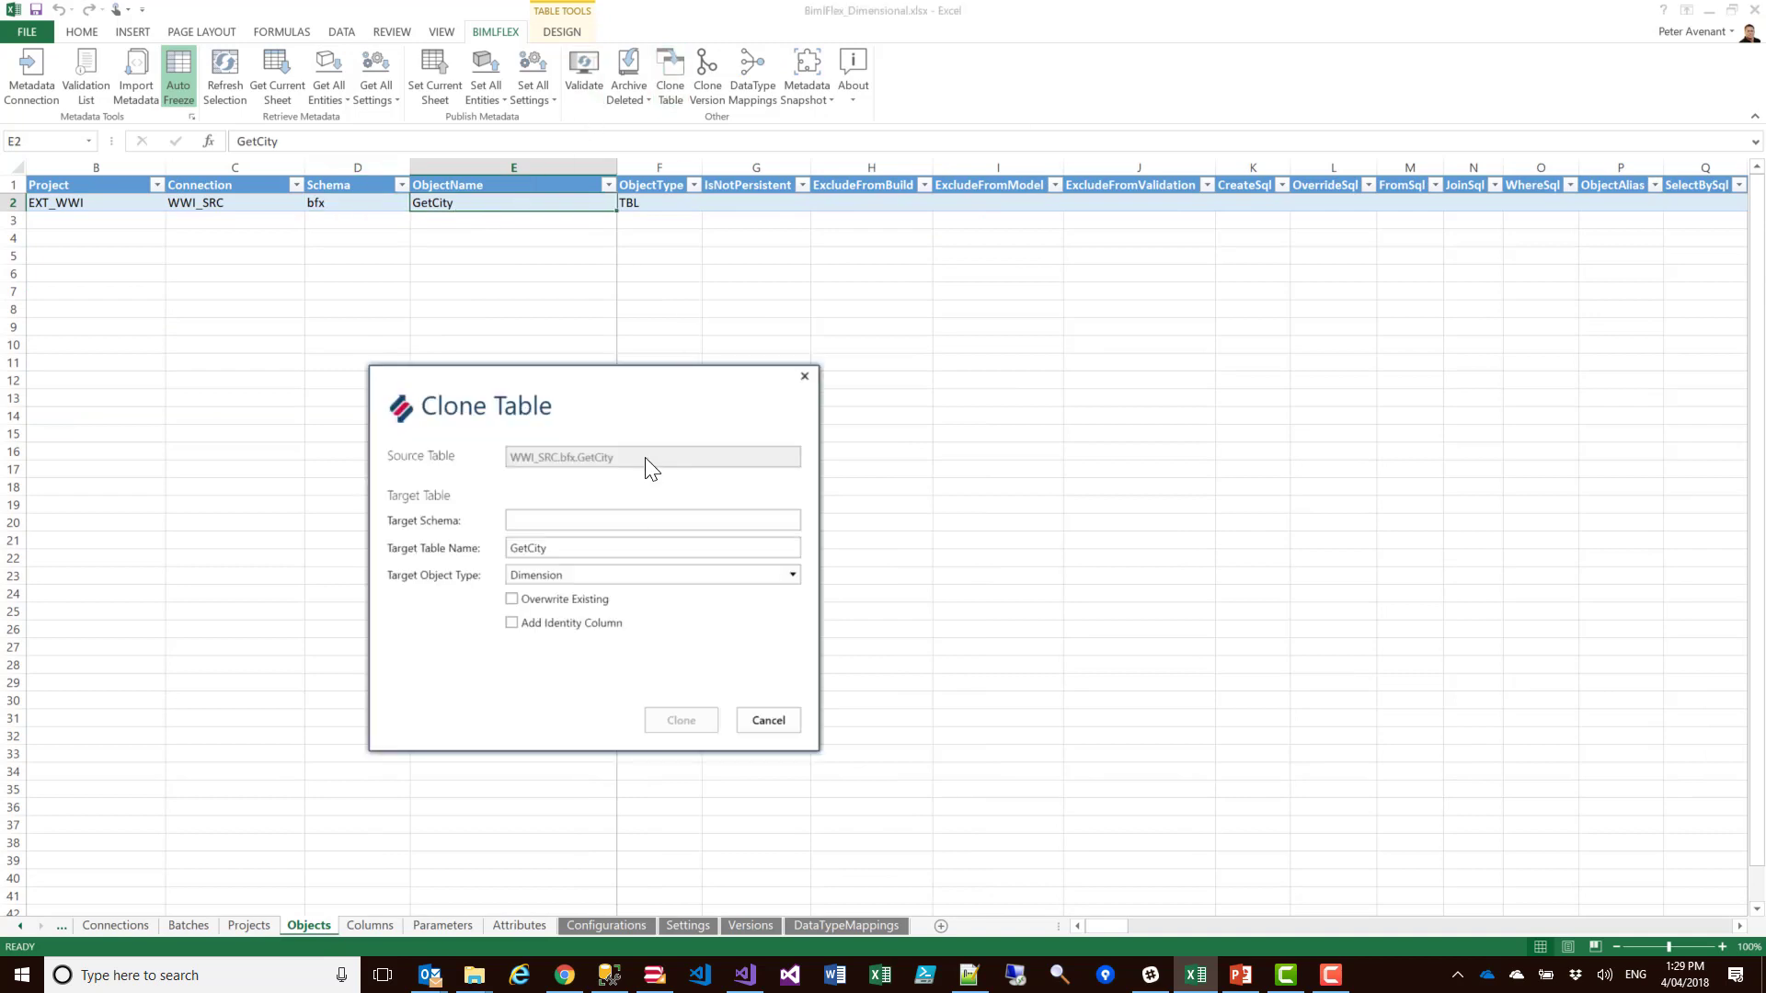
{"action": "left_click", "coordinate": [568, 521]}
{"action": "type", "text": "Dimension"}
{"action": "left_click_drag", "start_coordinate": [528, 549], "coordinate": [536, 548]}
{"action": "left_click", "coordinate": [528, 548]}
Clone the table as object type Dimension with an identity column named CityKey, and publish the Objects sheet's metadata
{"action": "left_click", "coordinate": [571, 576]}
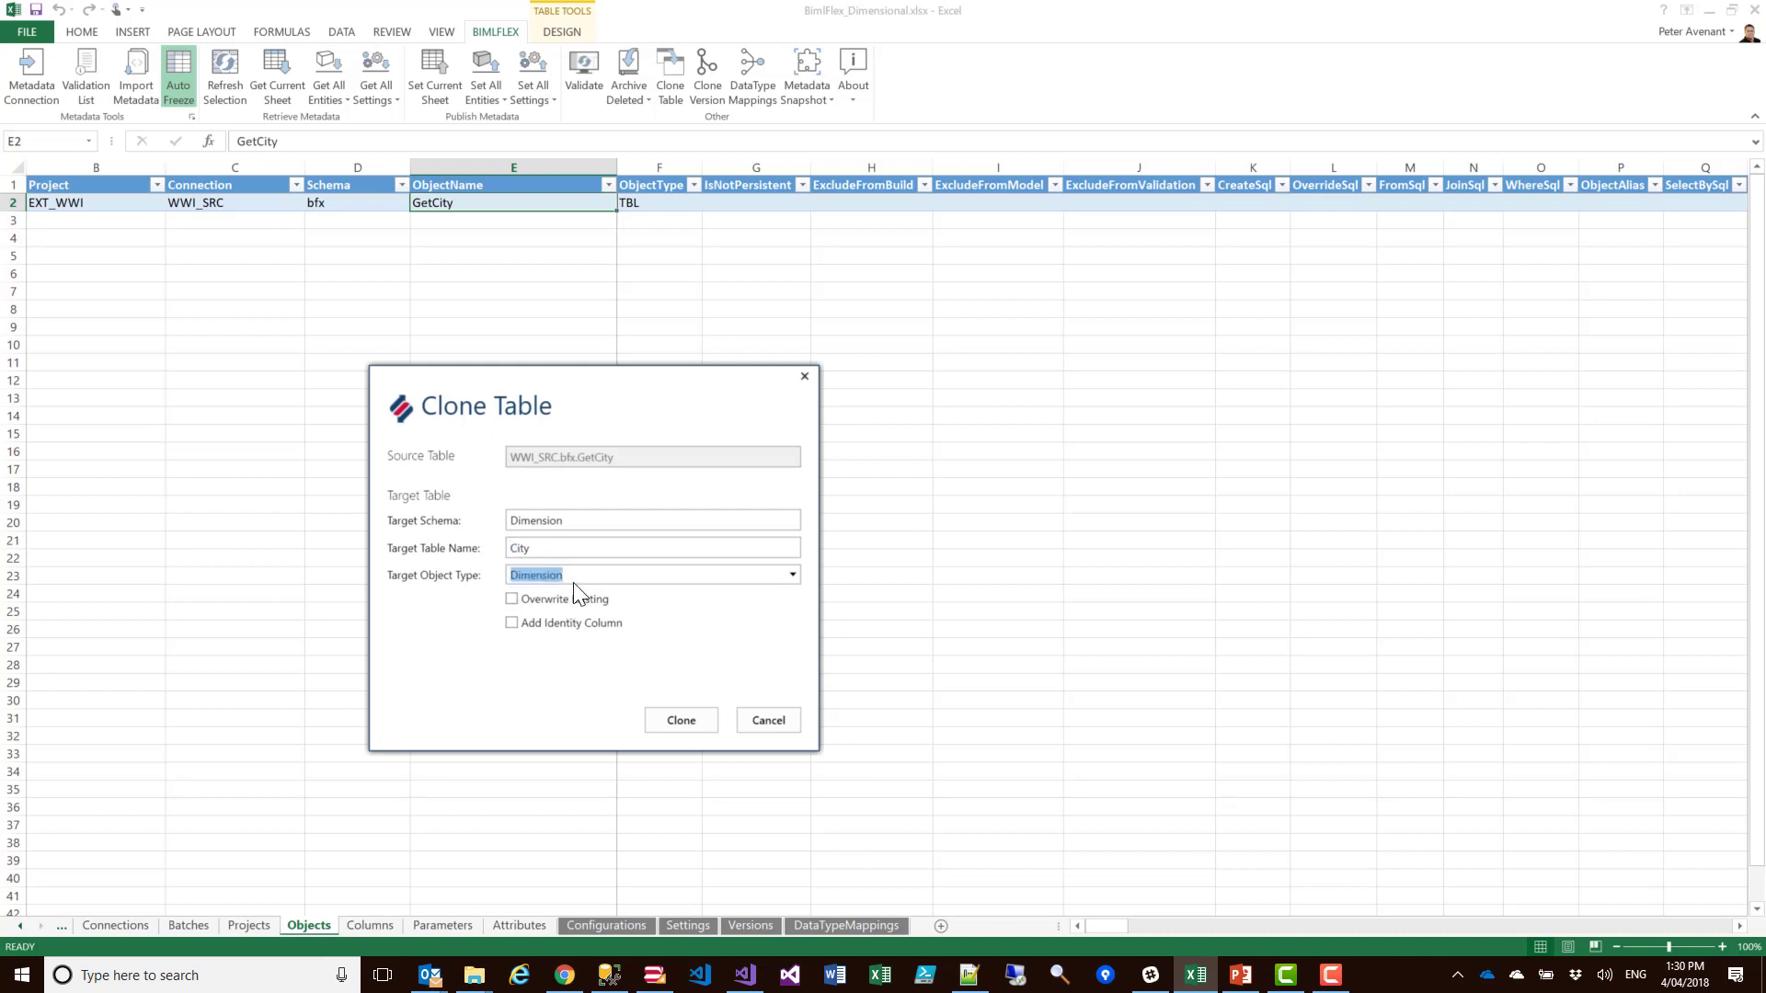
{"action": "left_click", "coordinate": [793, 577]}
{"action": "left_click", "coordinate": [1194, 880]}
{"action": "left_click", "coordinate": [513, 624]}
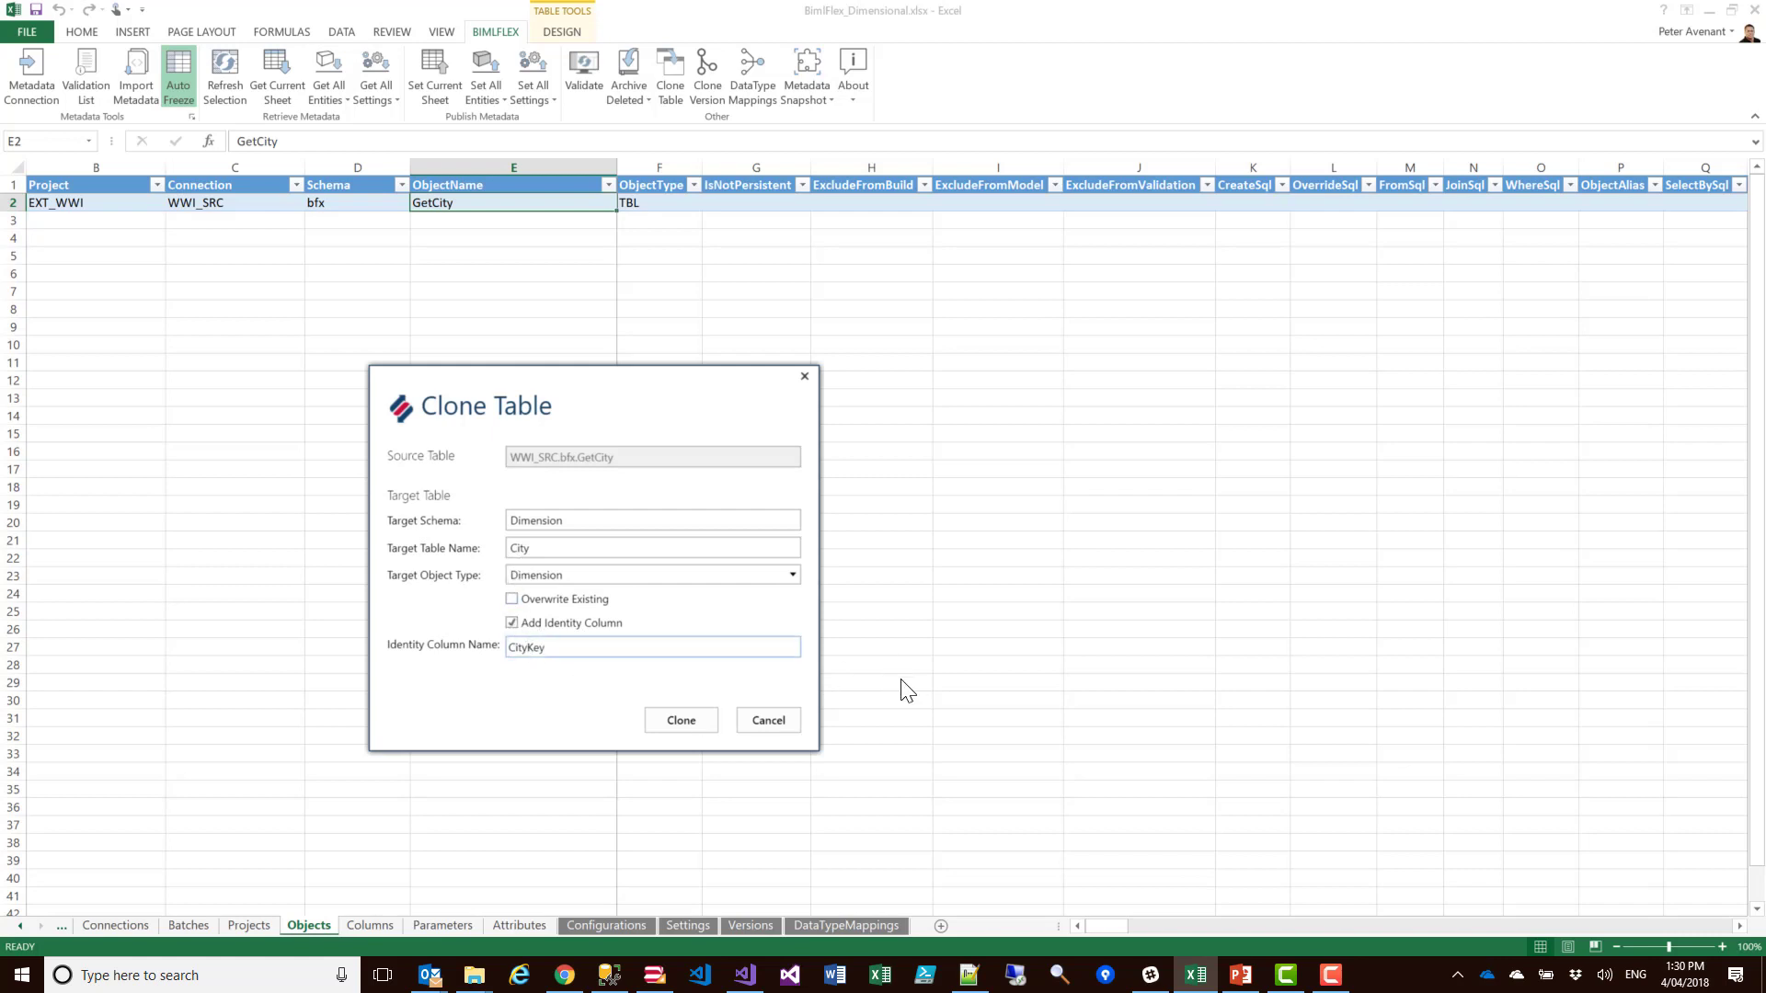
{"action": "left_click", "coordinate": [669, 720]}
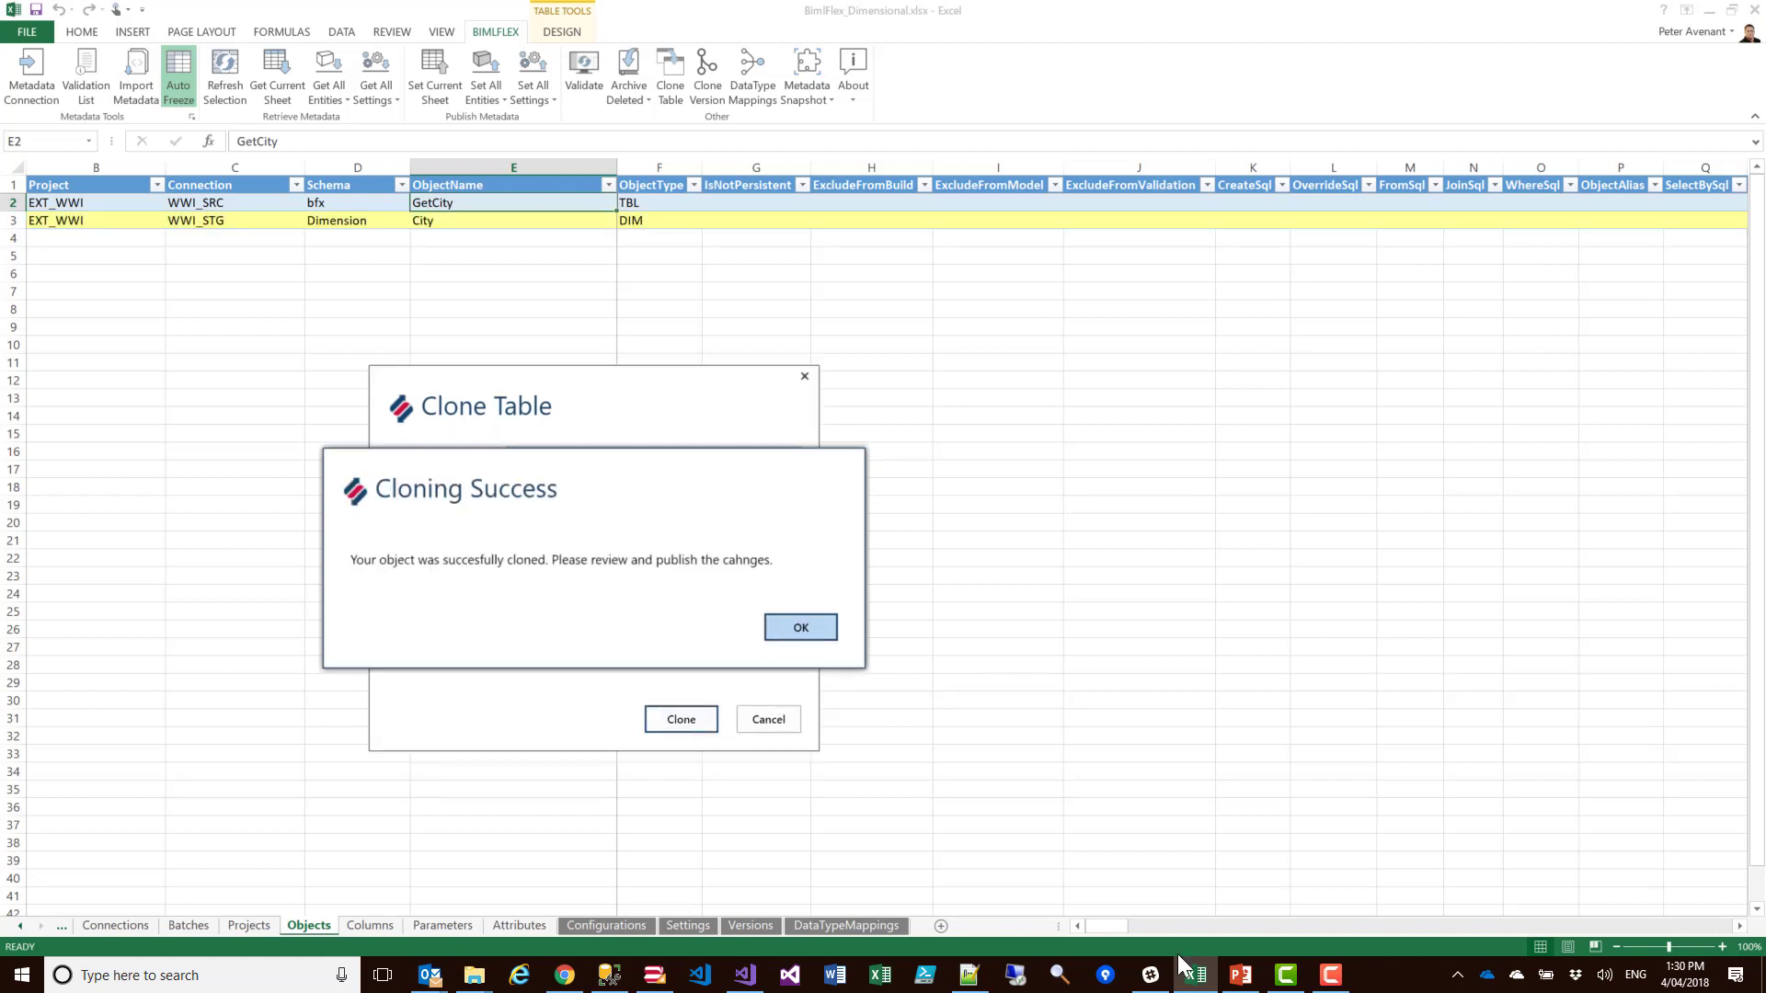
{"action": "left_click", "coordinate": [785, 635]}
{"action": "left_click", "coordinate": [481, 223]}
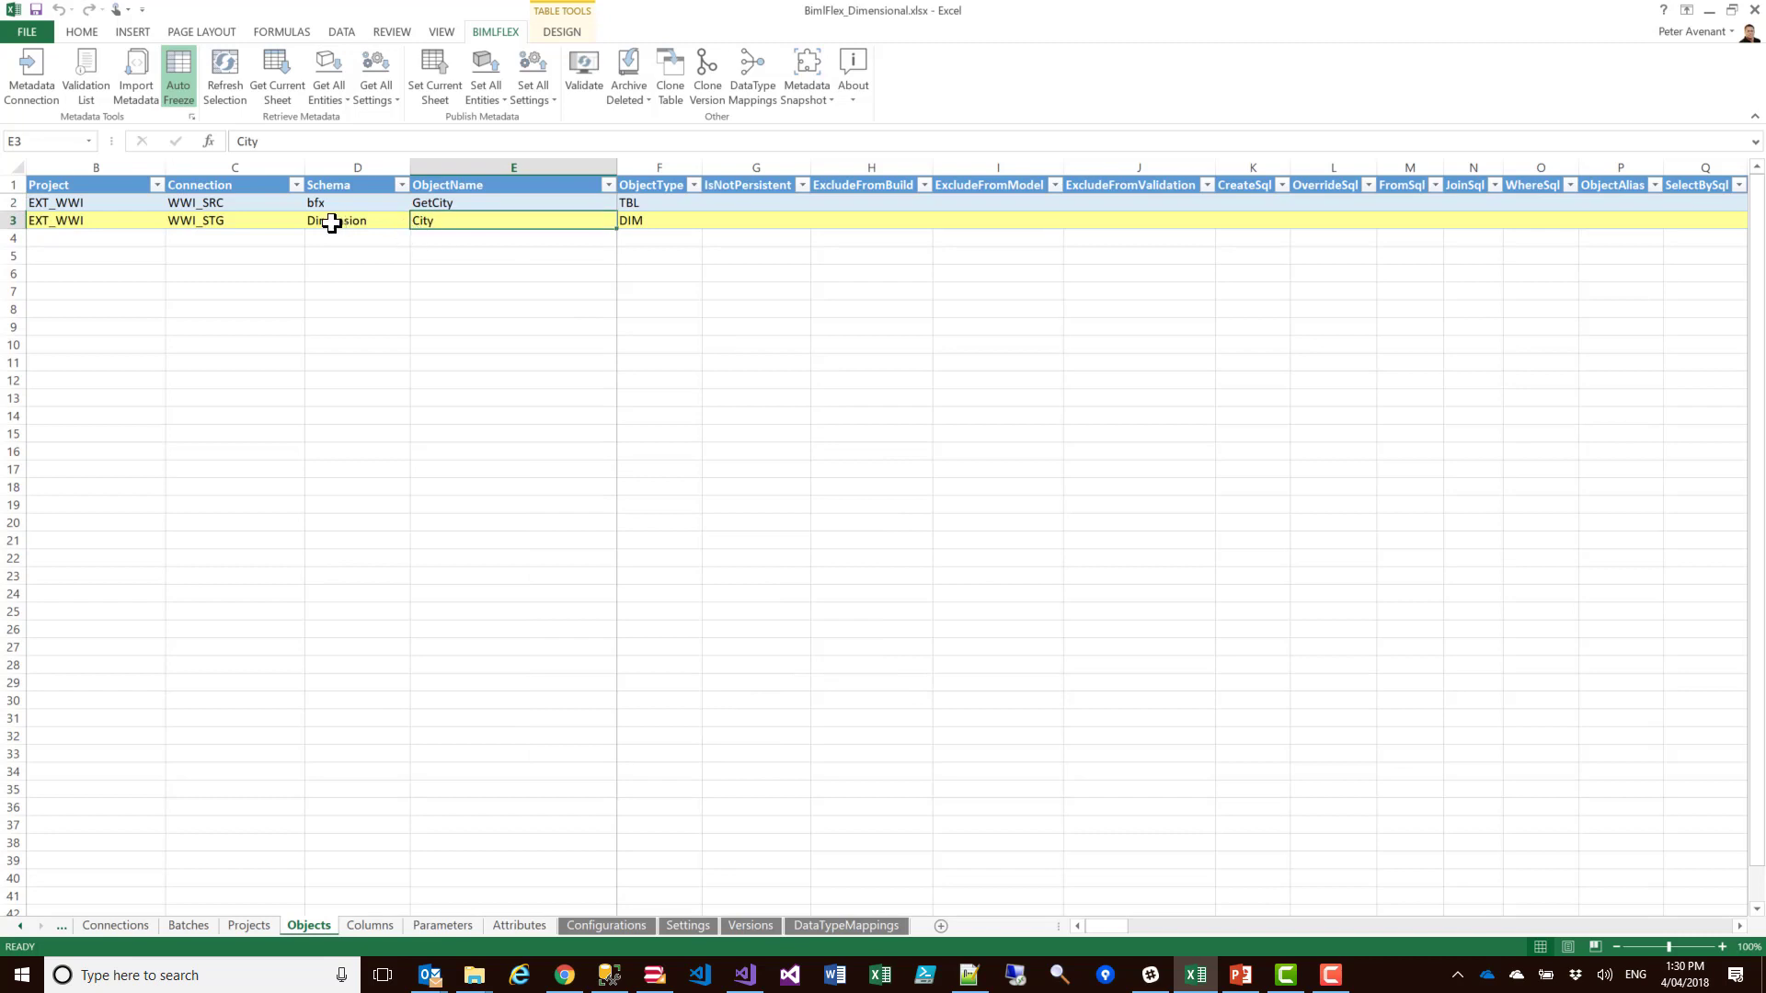
{"action": "left_click", "coordinate": [426, 78]}
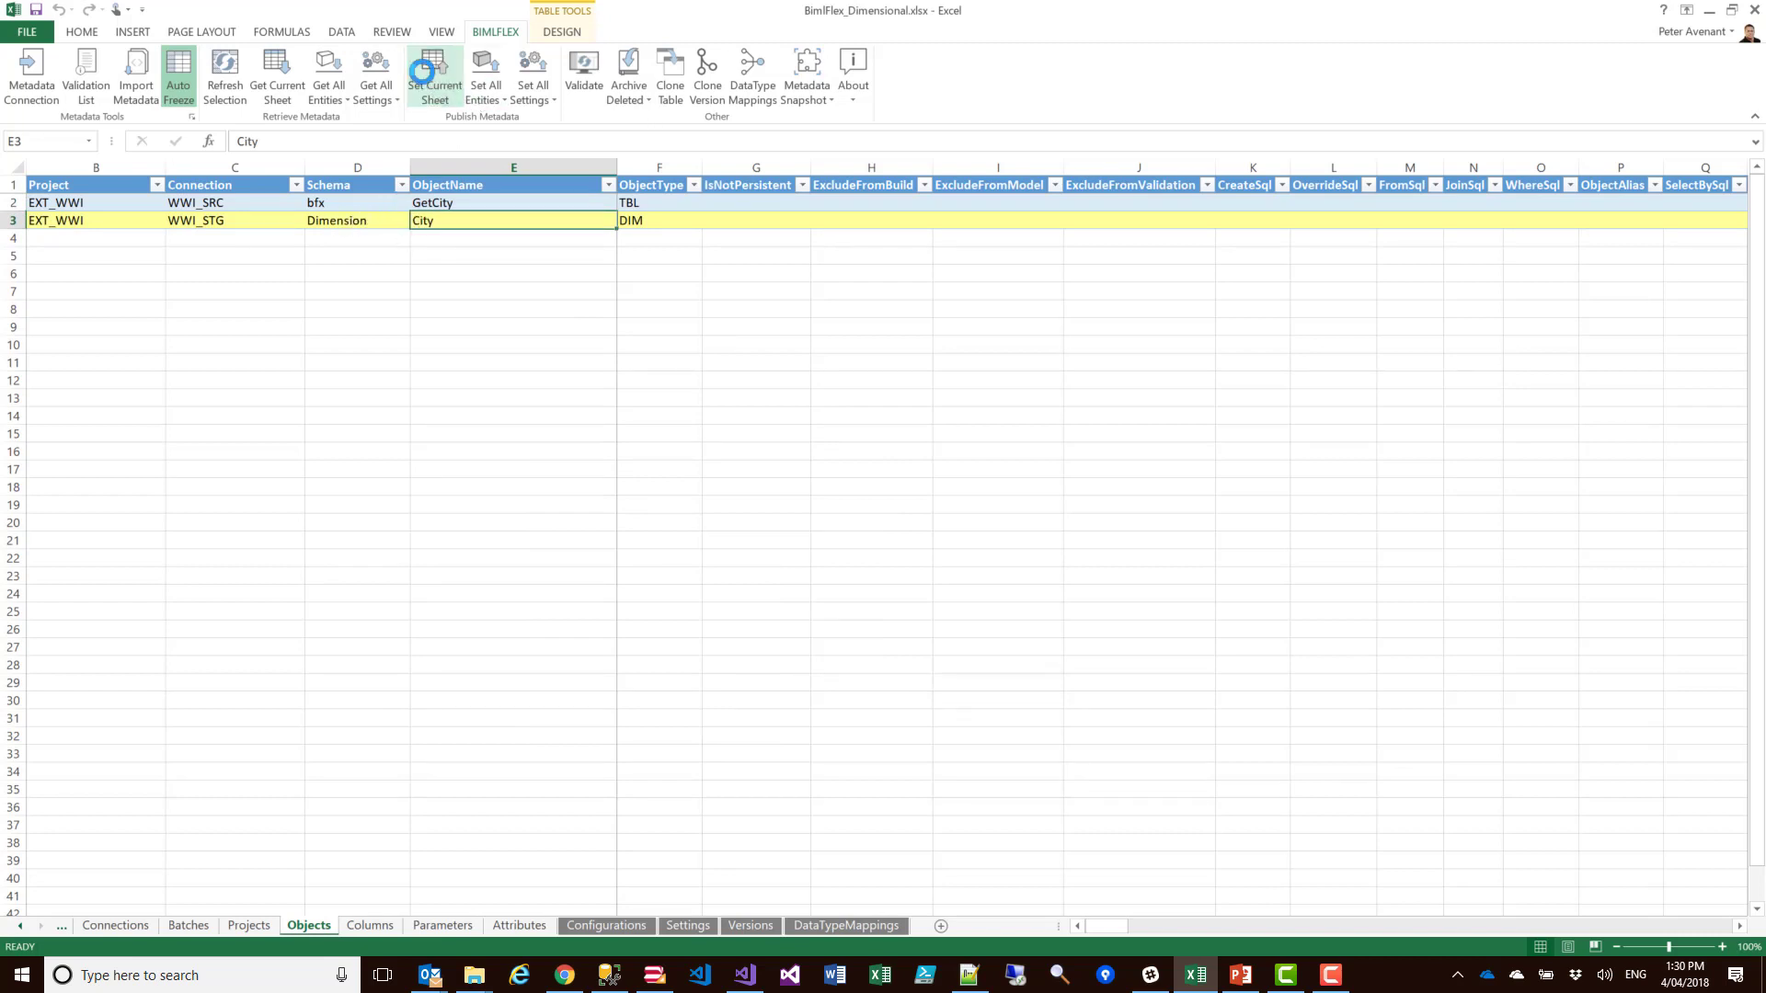
Review the Dimension.City columns on the Columns sheet, fit the TargetTable column width to its contents, and publish the sheet's metadata
{"action": "left_click", "coordinate": [369, 933]}
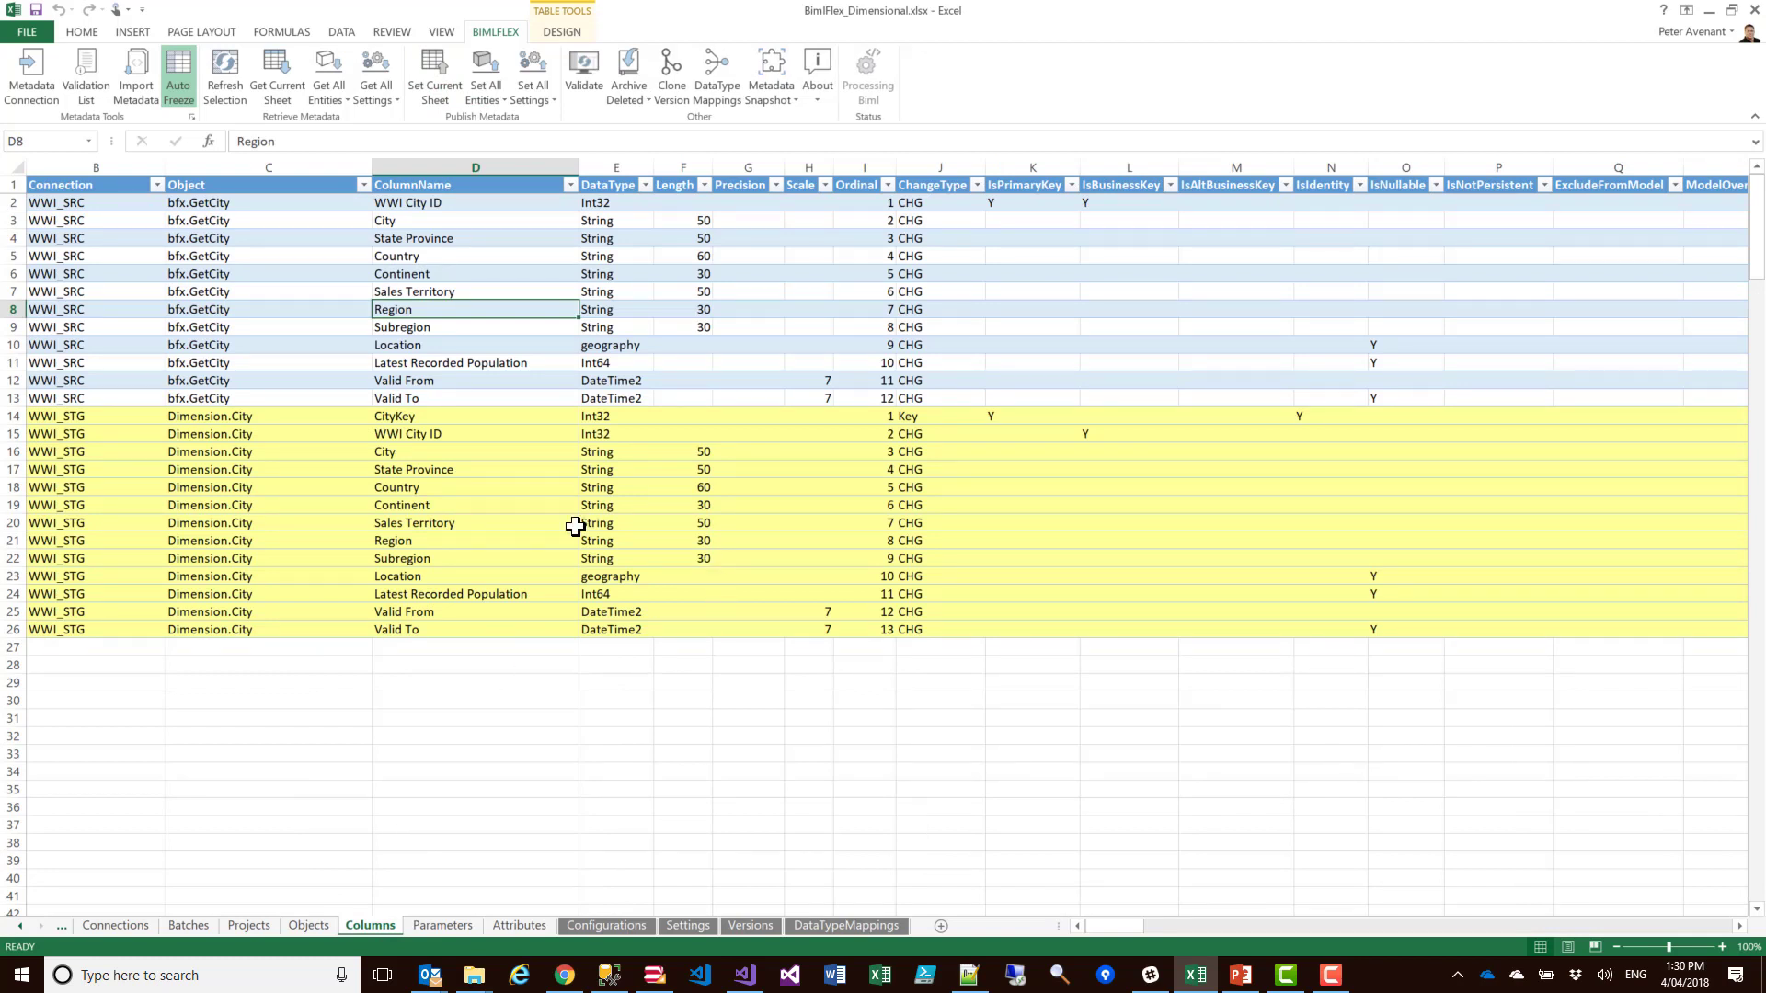
{"action": "left_click_drag", "start_coordinate": [464, 434], "coordinate": [455, 628]}
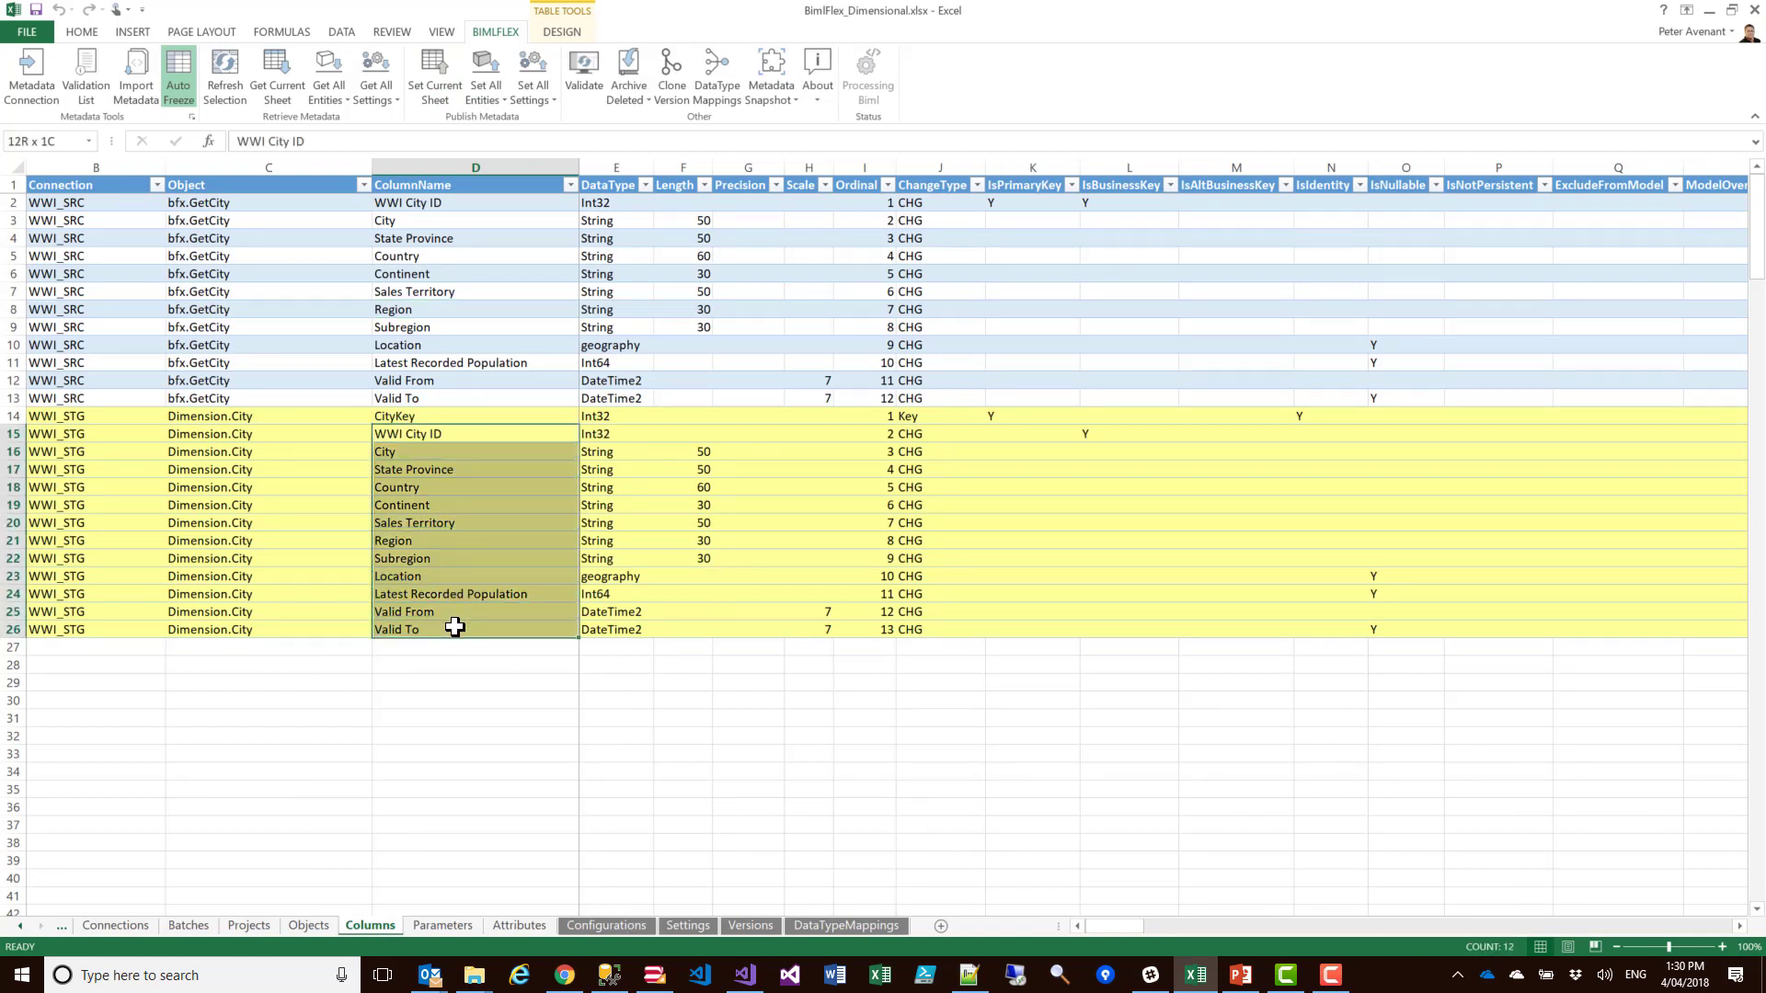
{"action": "key", "text": "Up"}
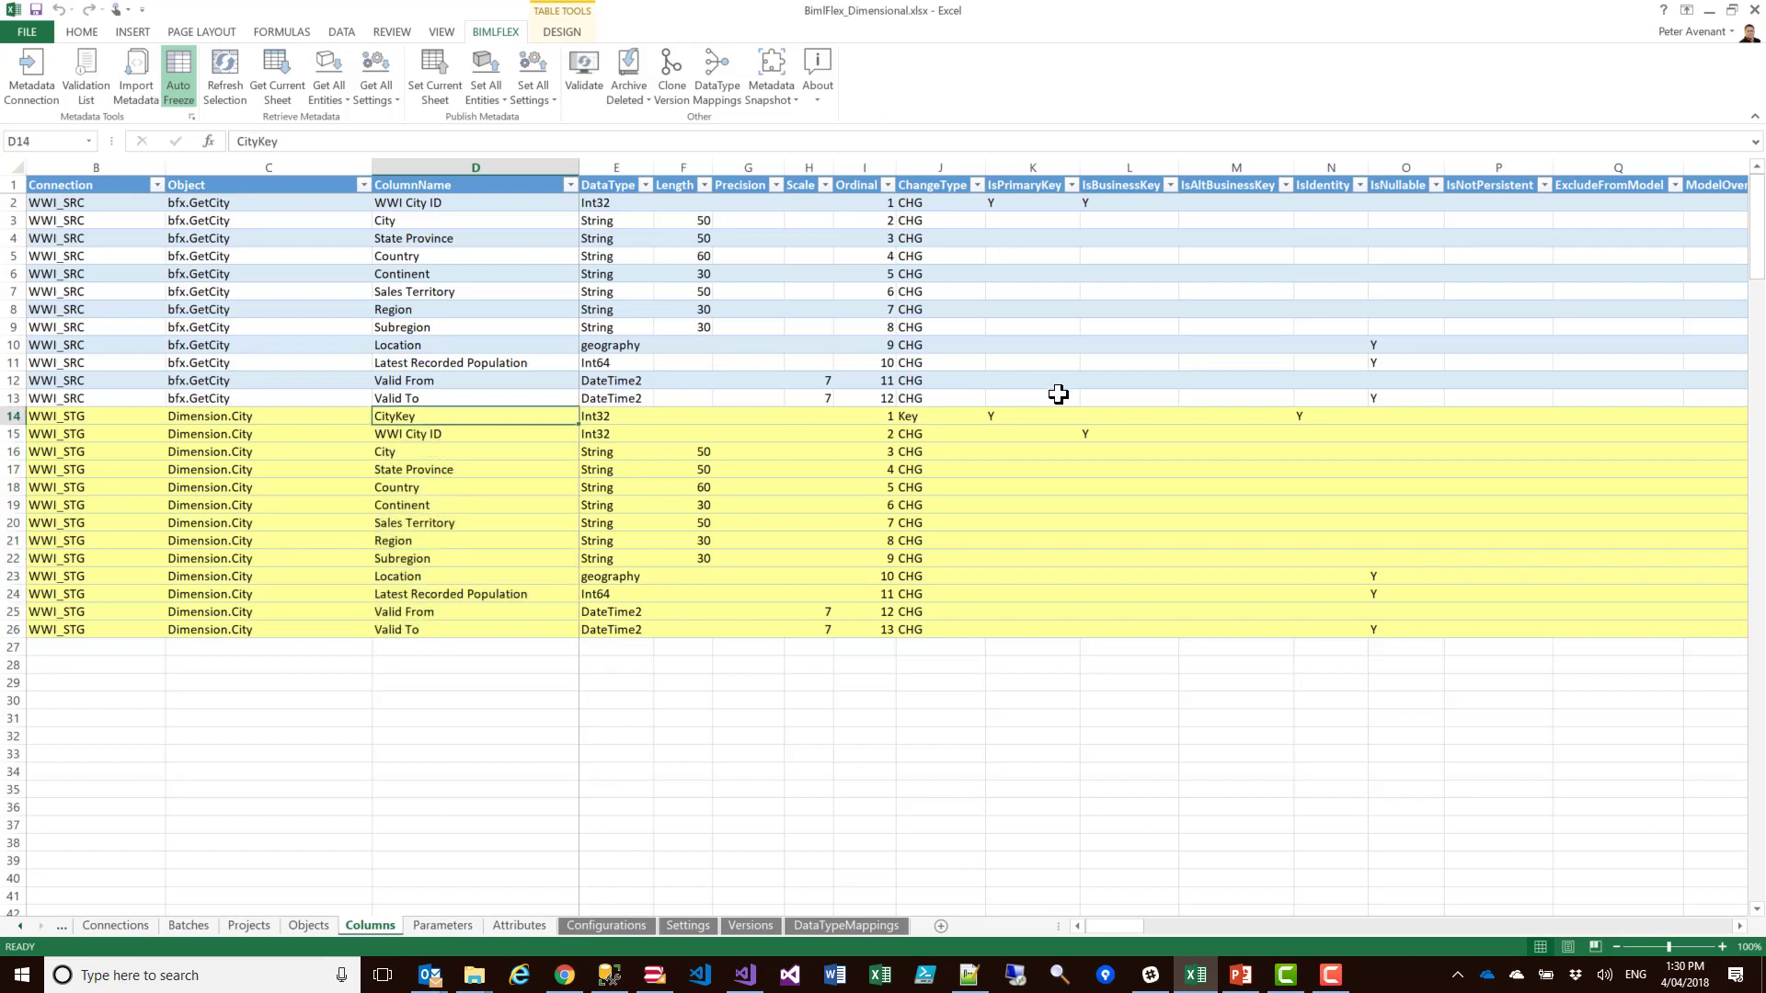
{"action": "left_click_drag", "start_coordinate": [1049, 416], "coordinate": [1298, 417]}
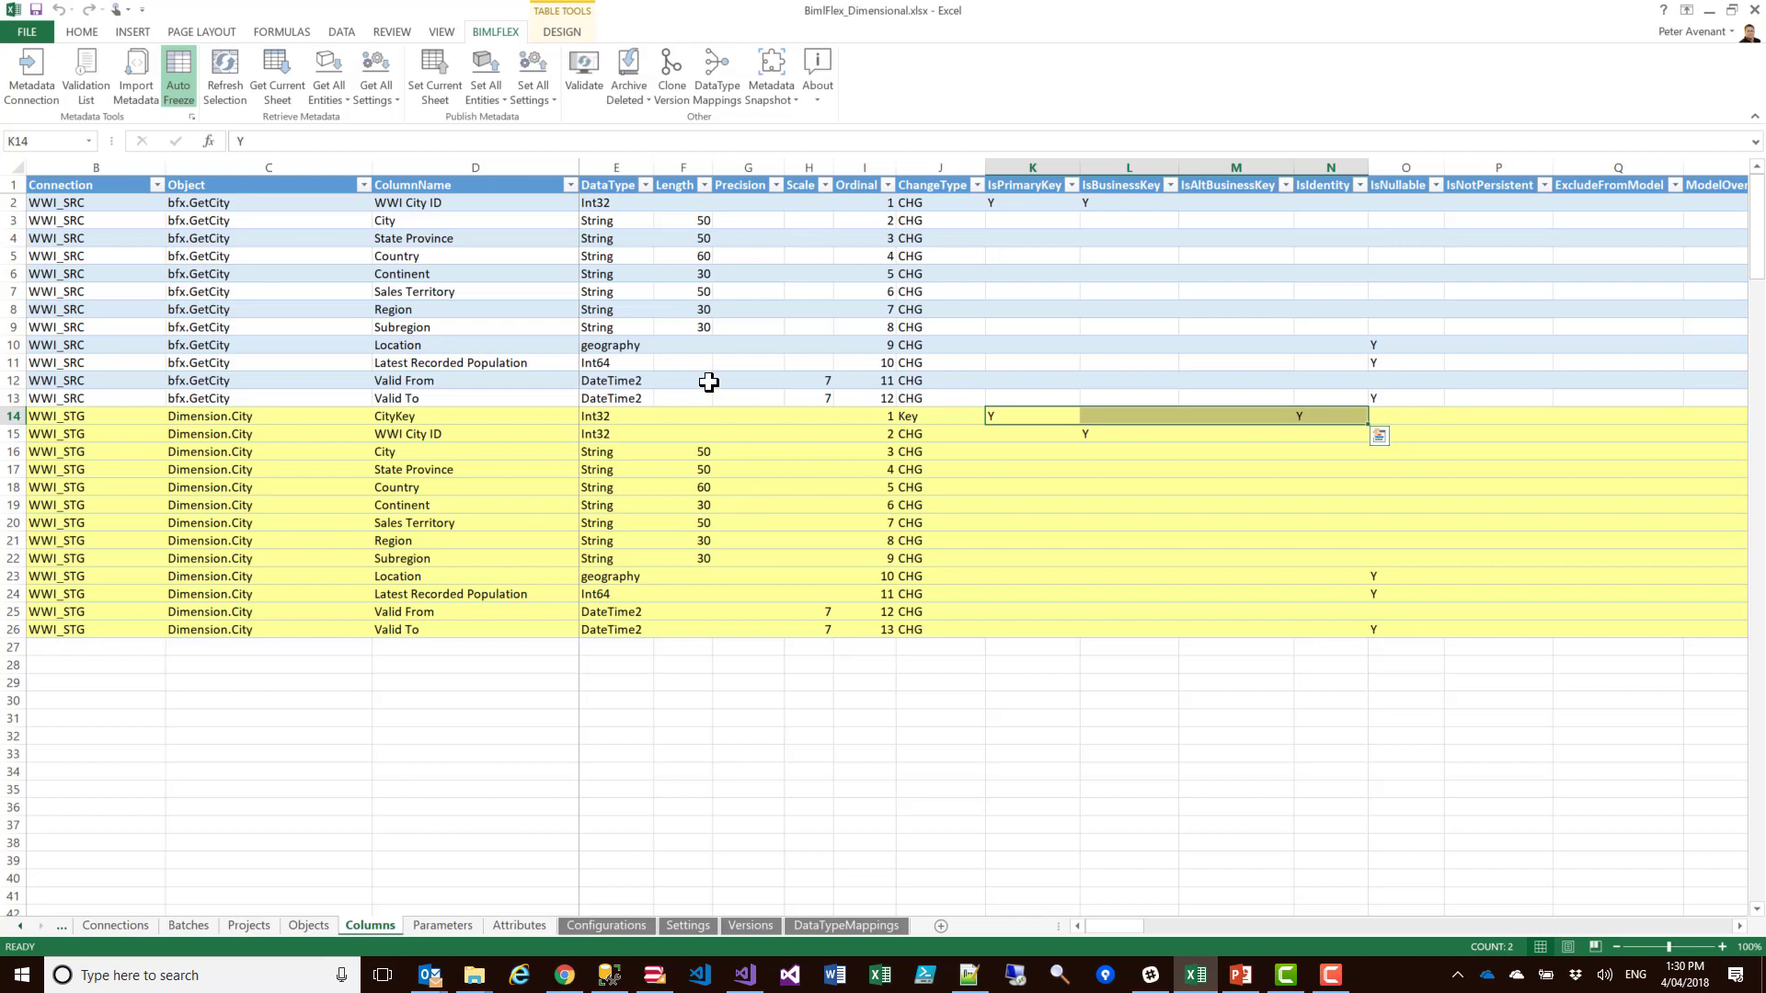
{"action": "left_click", "coordinate": [735, 380]}
{"action": "left_click_drag", "start_coordinate": [1115, 925], "coordinate": [1176, 922]}
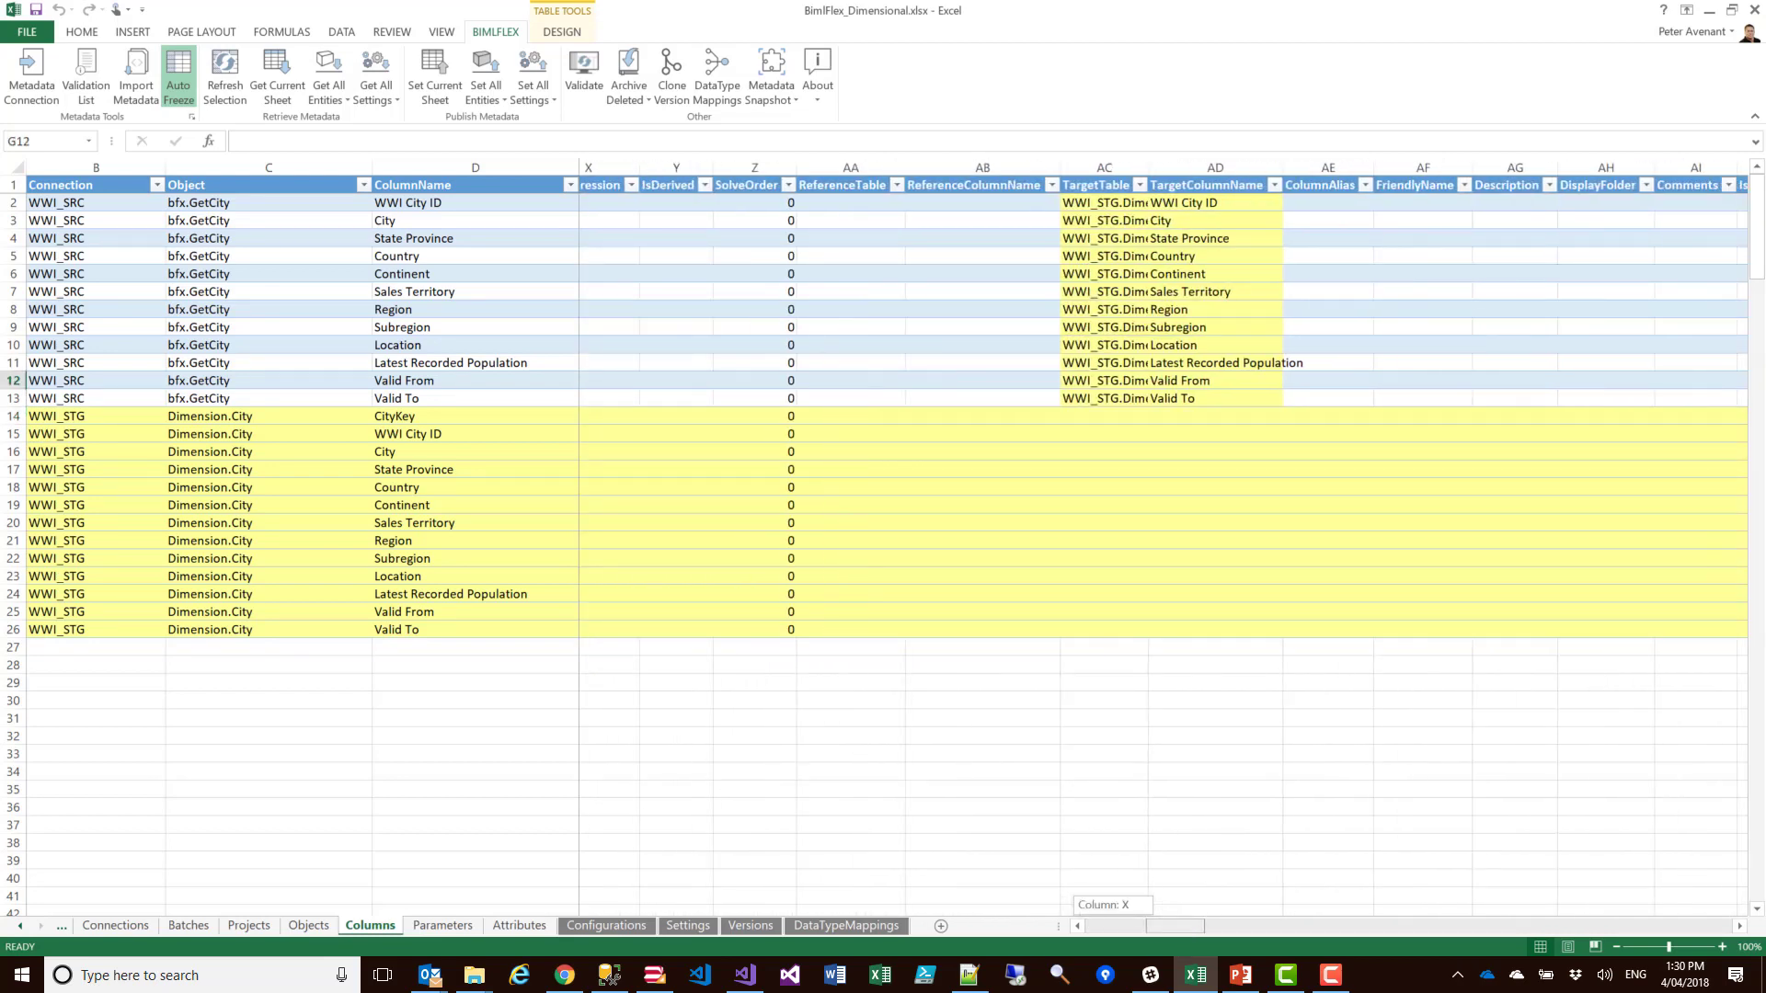
{"action": "double_click", "coordinate": [1191, 166]}
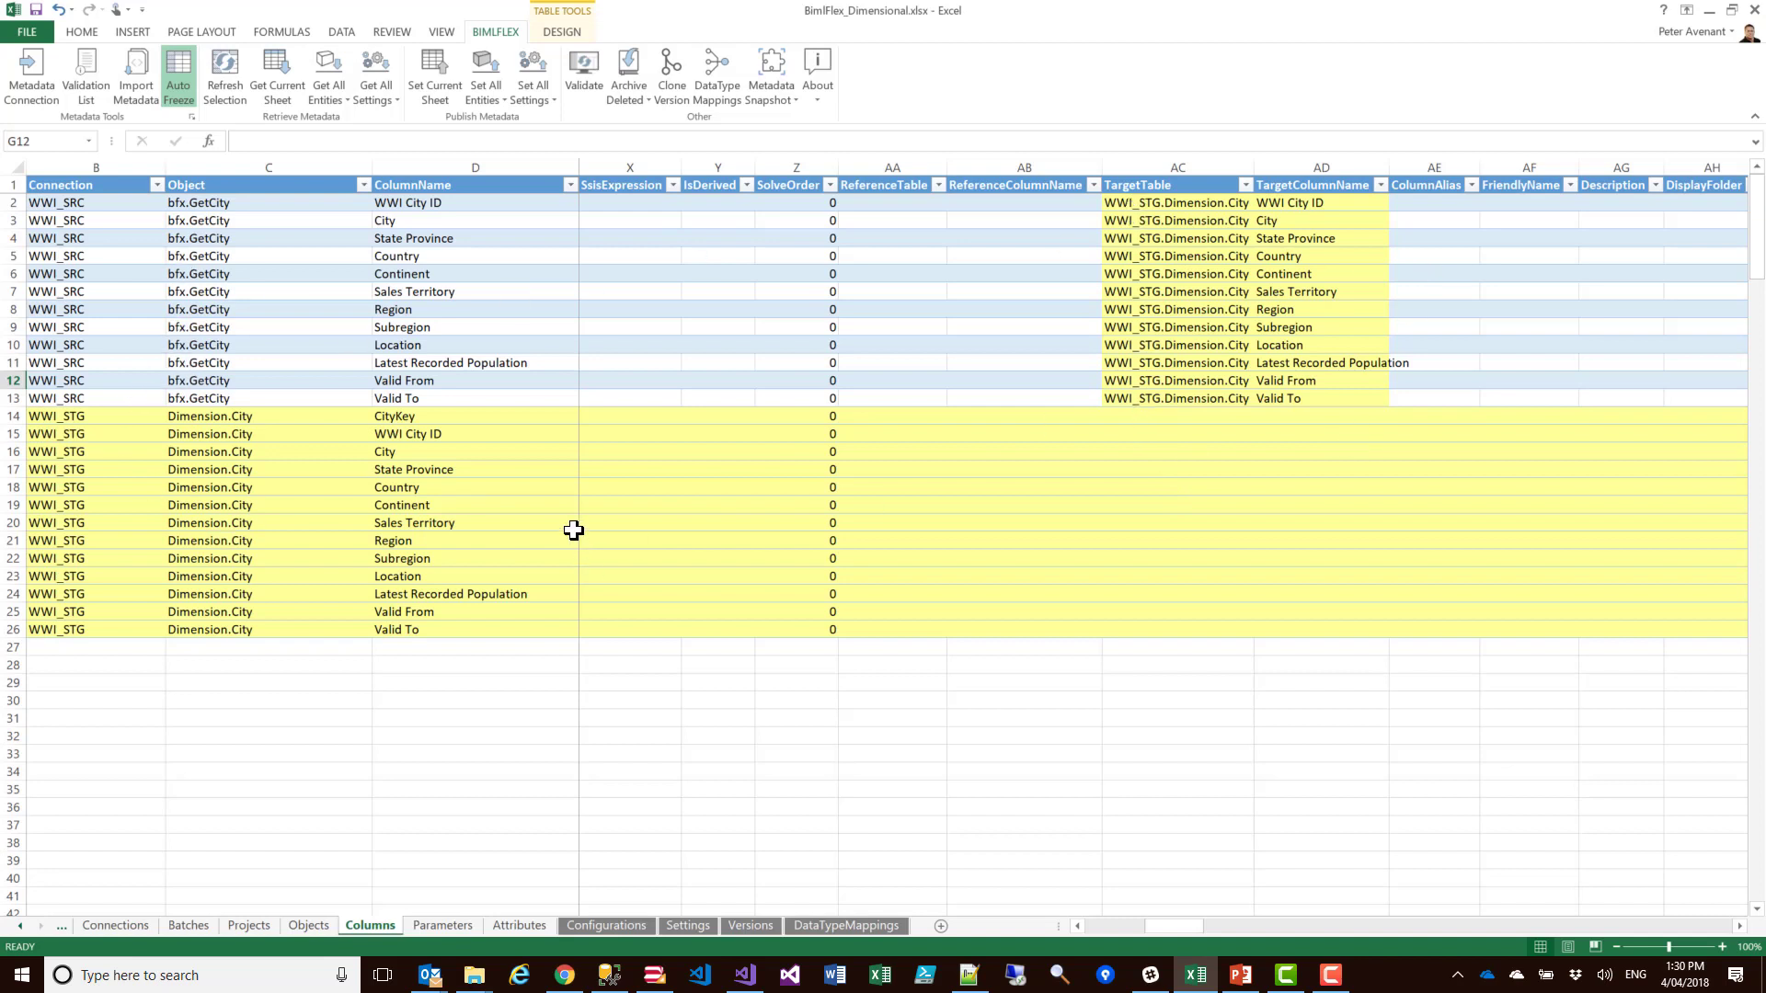
{"action": "left_click", "coordinate": [440, 85]}
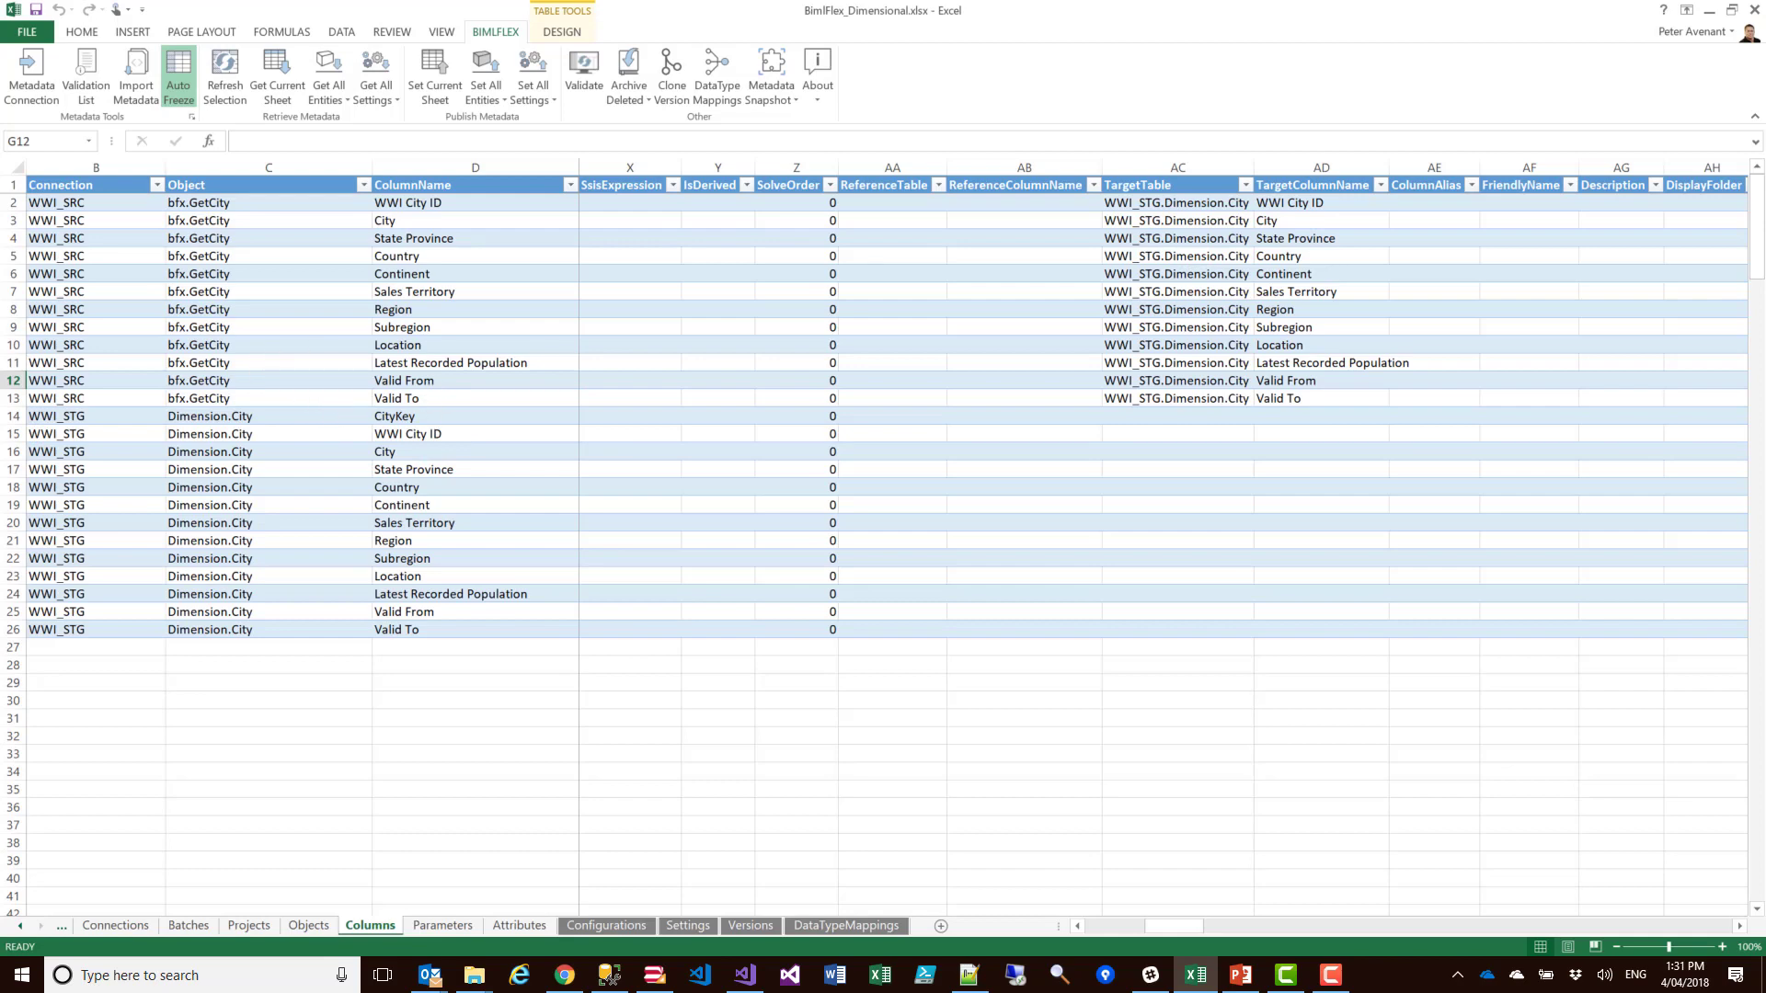
Return to the Objects sheet and select the GetCustomer object
{"action": "key", "text": "ctrl+Page_Up"}
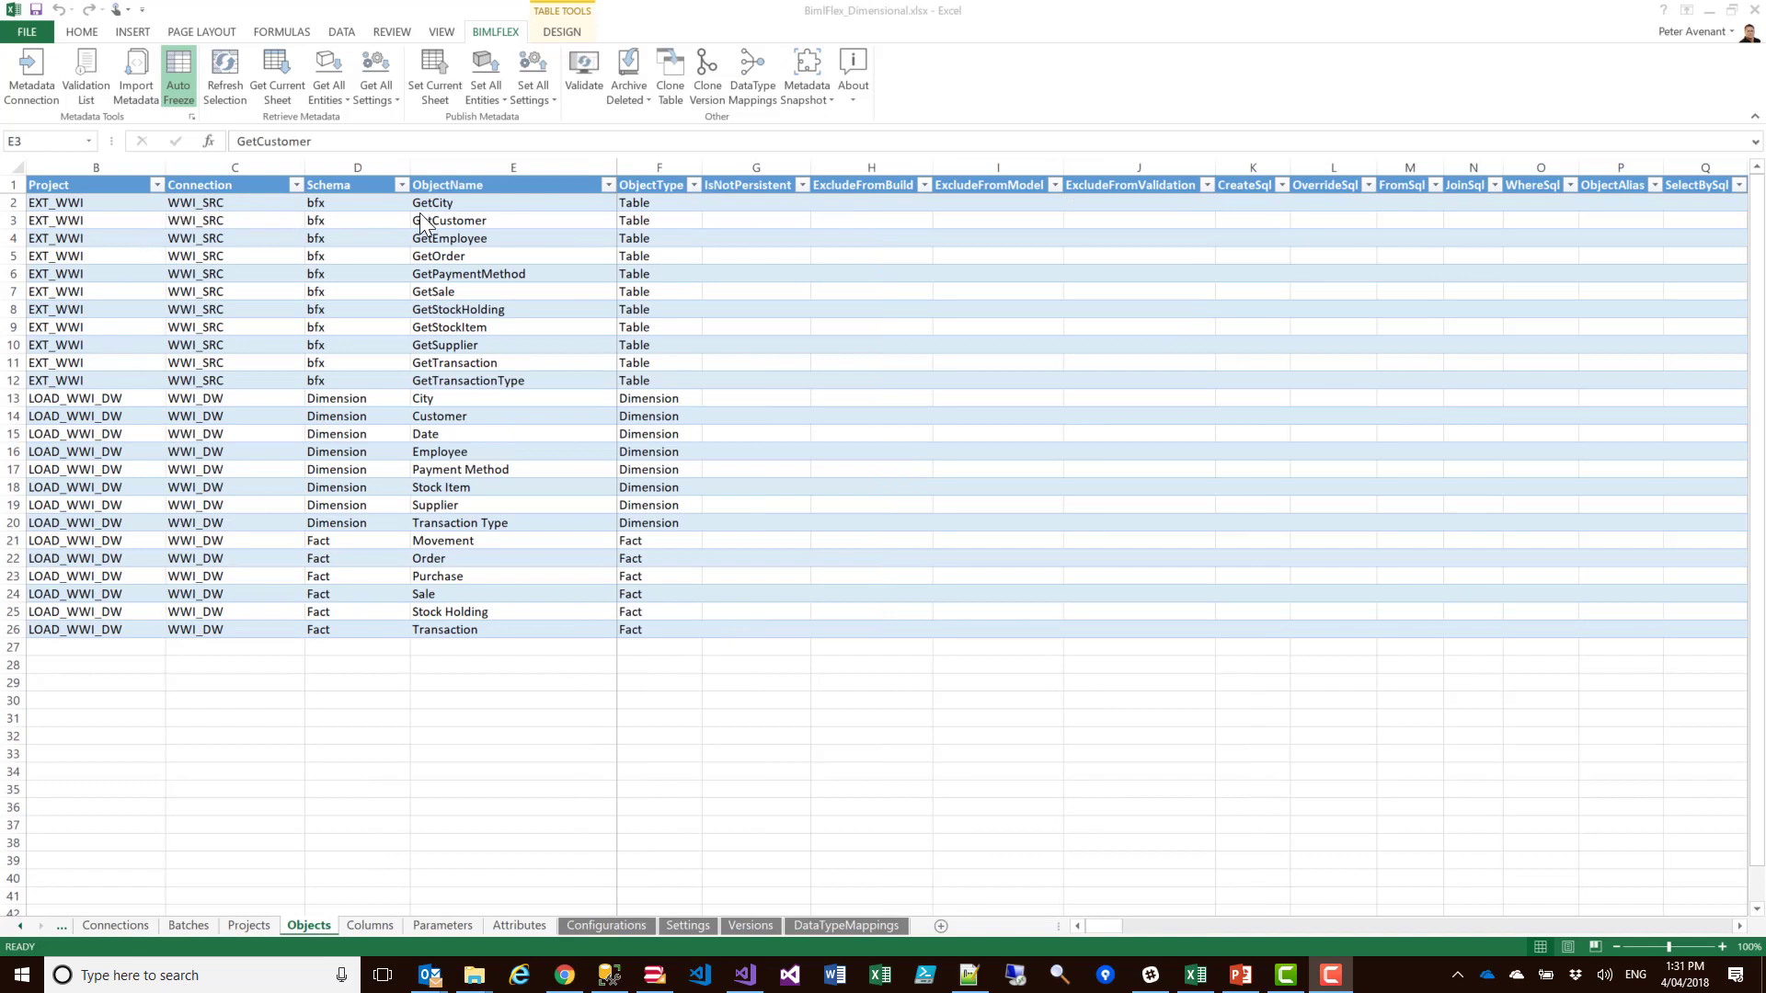
{"action": "left_click", "coordinate": [449, 224]}
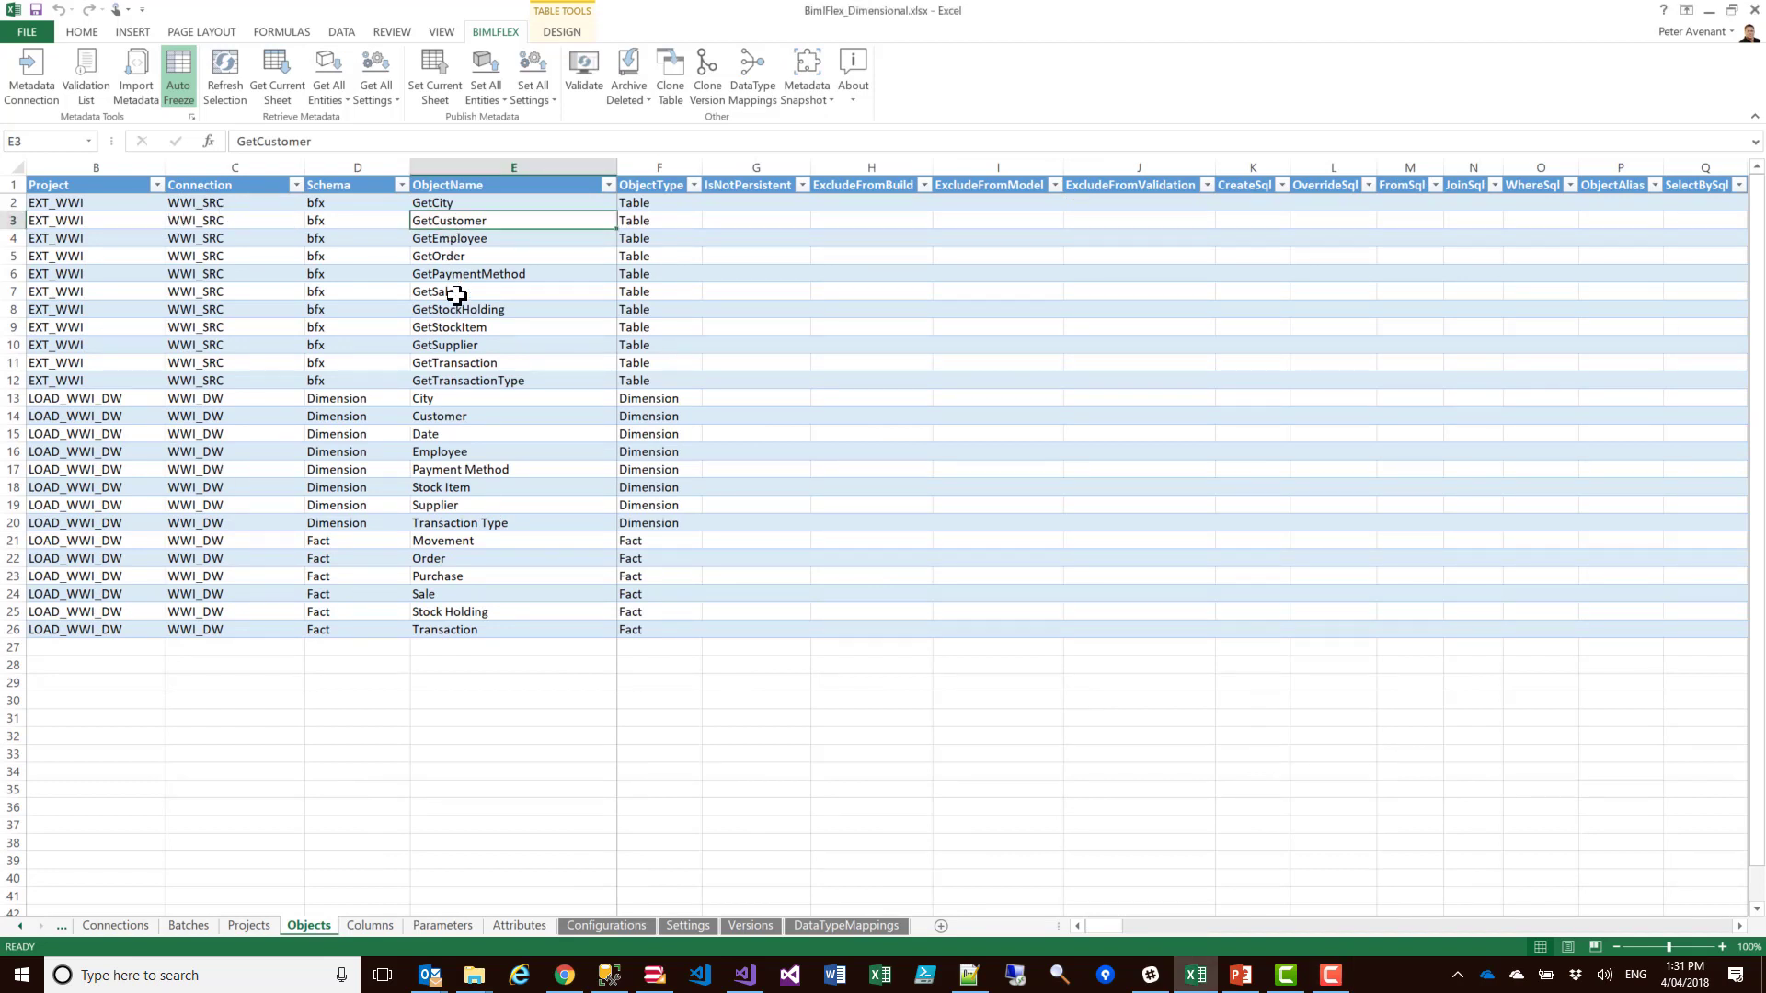
Review the source tables and the dimension and fact objects listed on the Objects sheet
{"action": "left_click", "coordinate": [456, 383], "text": "ctrl"}
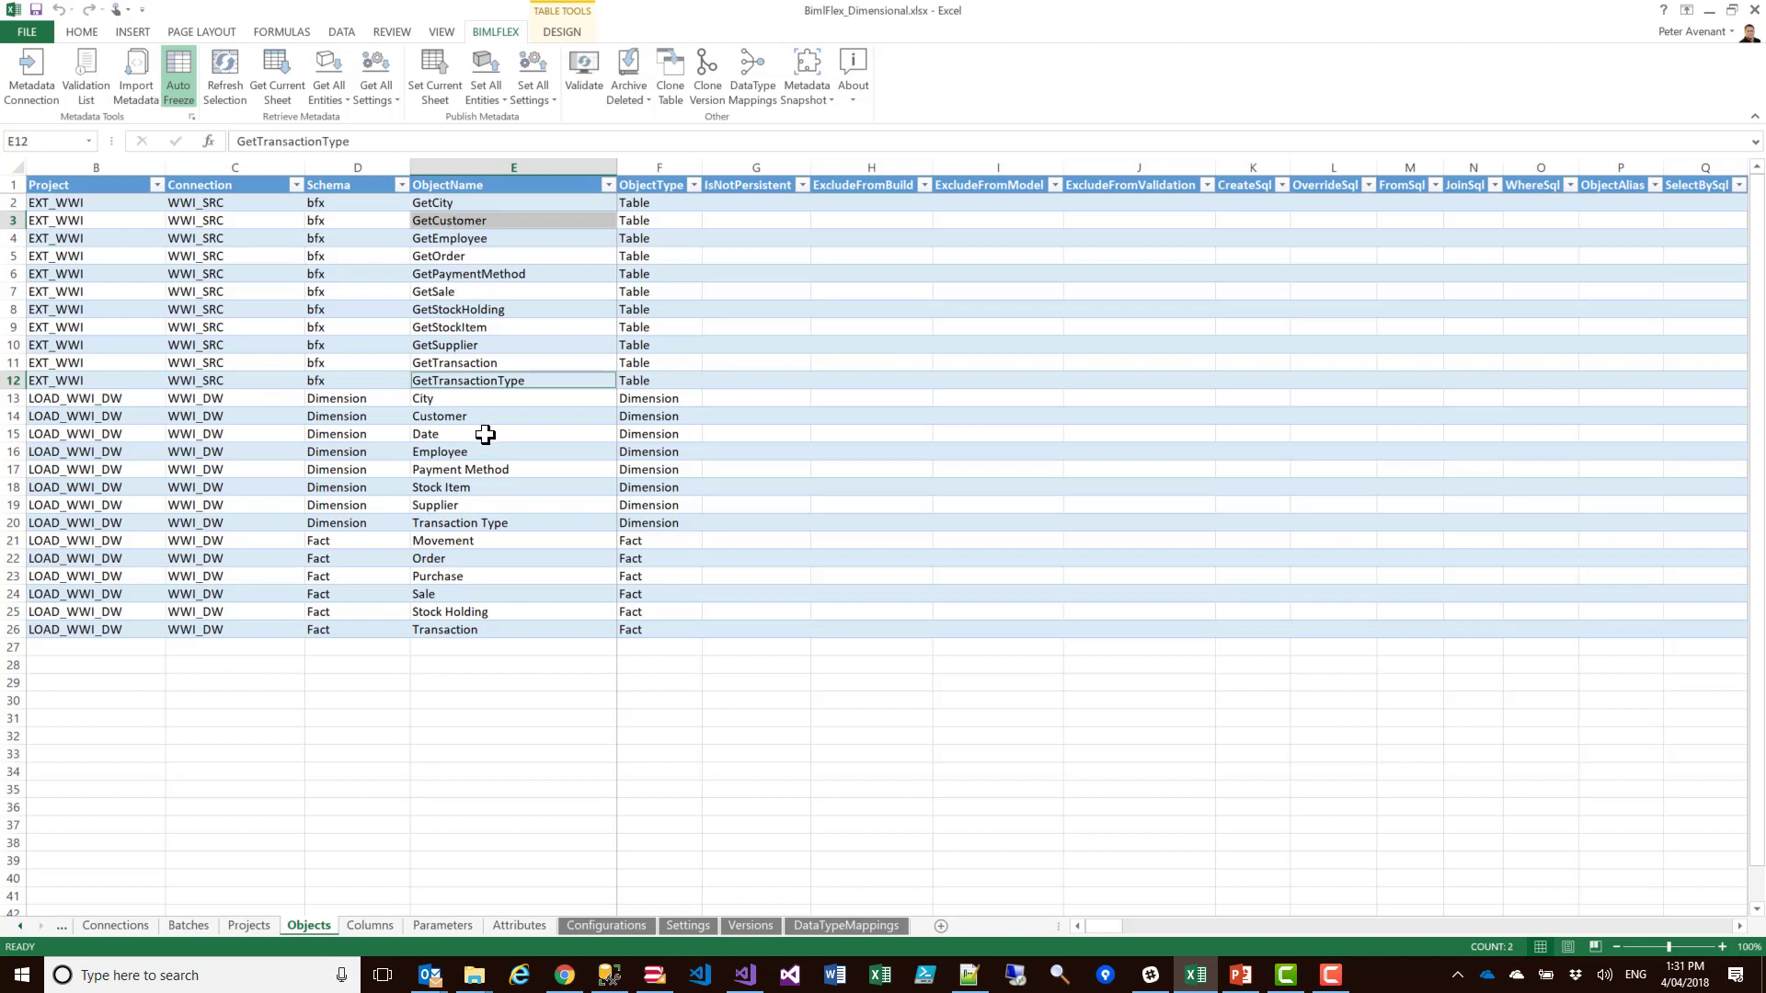
{"action": "left_click_drag", "start_coordinate": [457, 401], "coordinate": [467, 526]}
{"action": "left_click", "coordinate": [432, 542]}
{"action": "left_click_drag", "start_coordinate": [428, 600], "coordinate": [429, 633]}
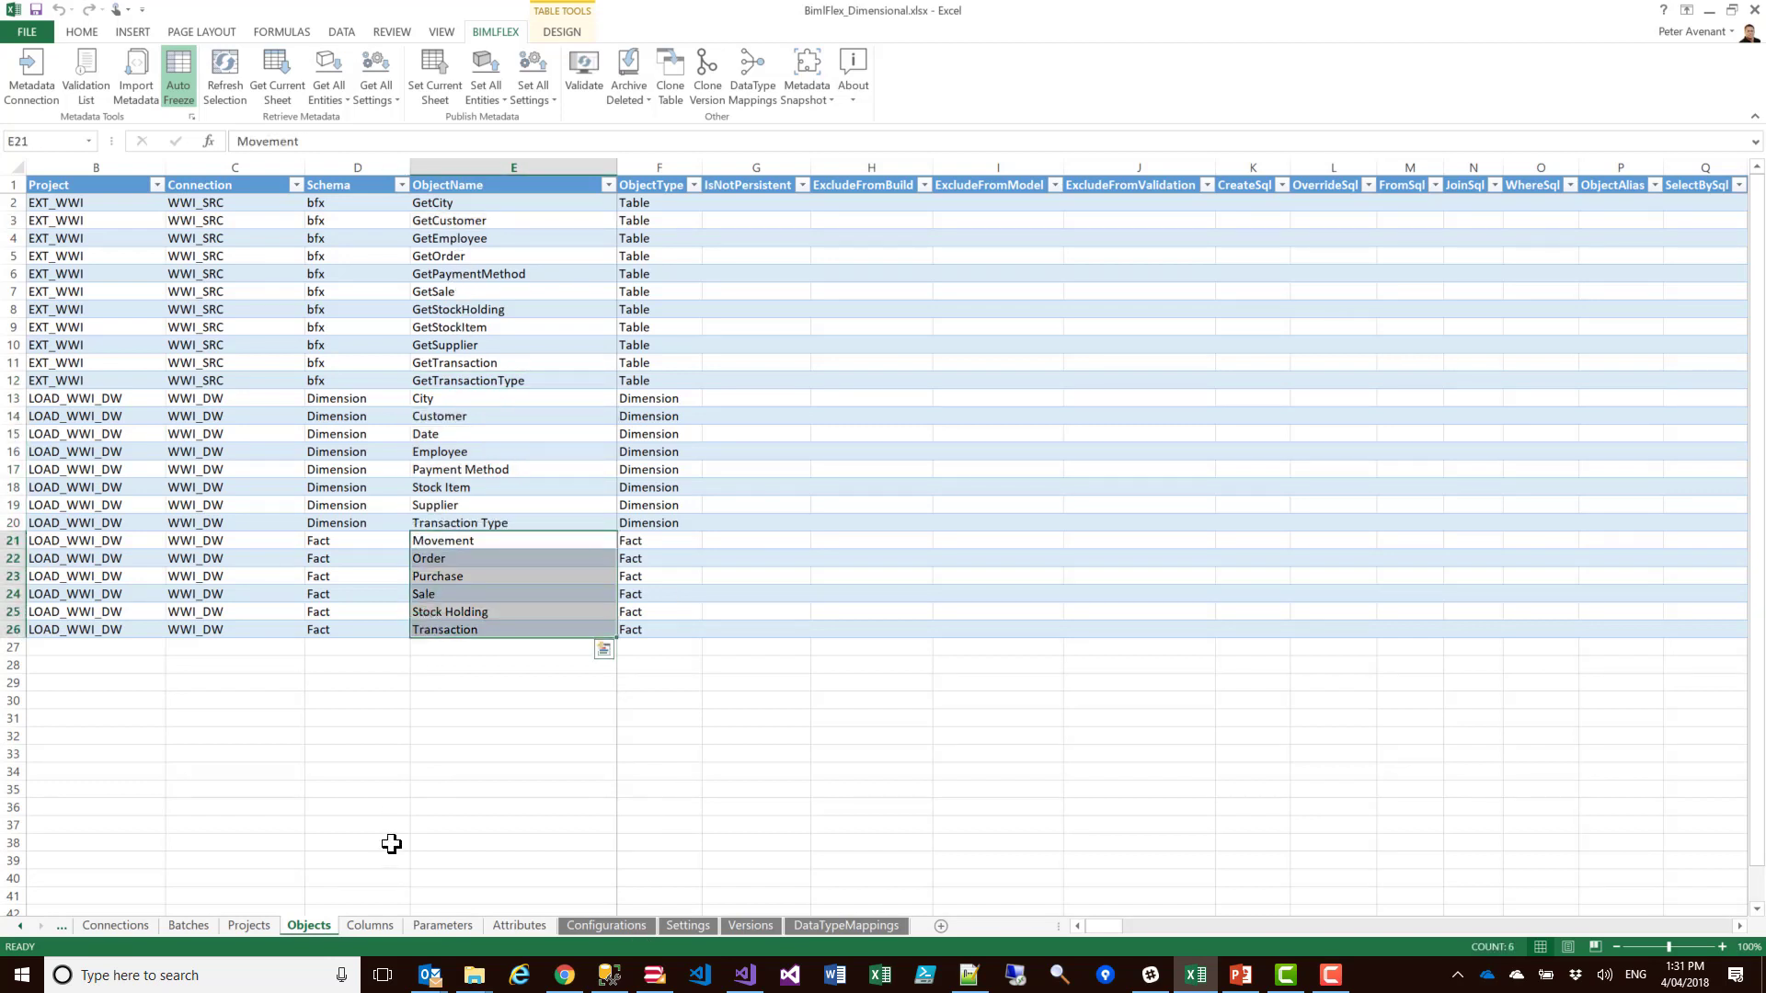
Examine the target table and target column mappings of the WWI_SRC source objects on the Columns sheet
{"action": "left_click", "coordinate": [370, 927]}
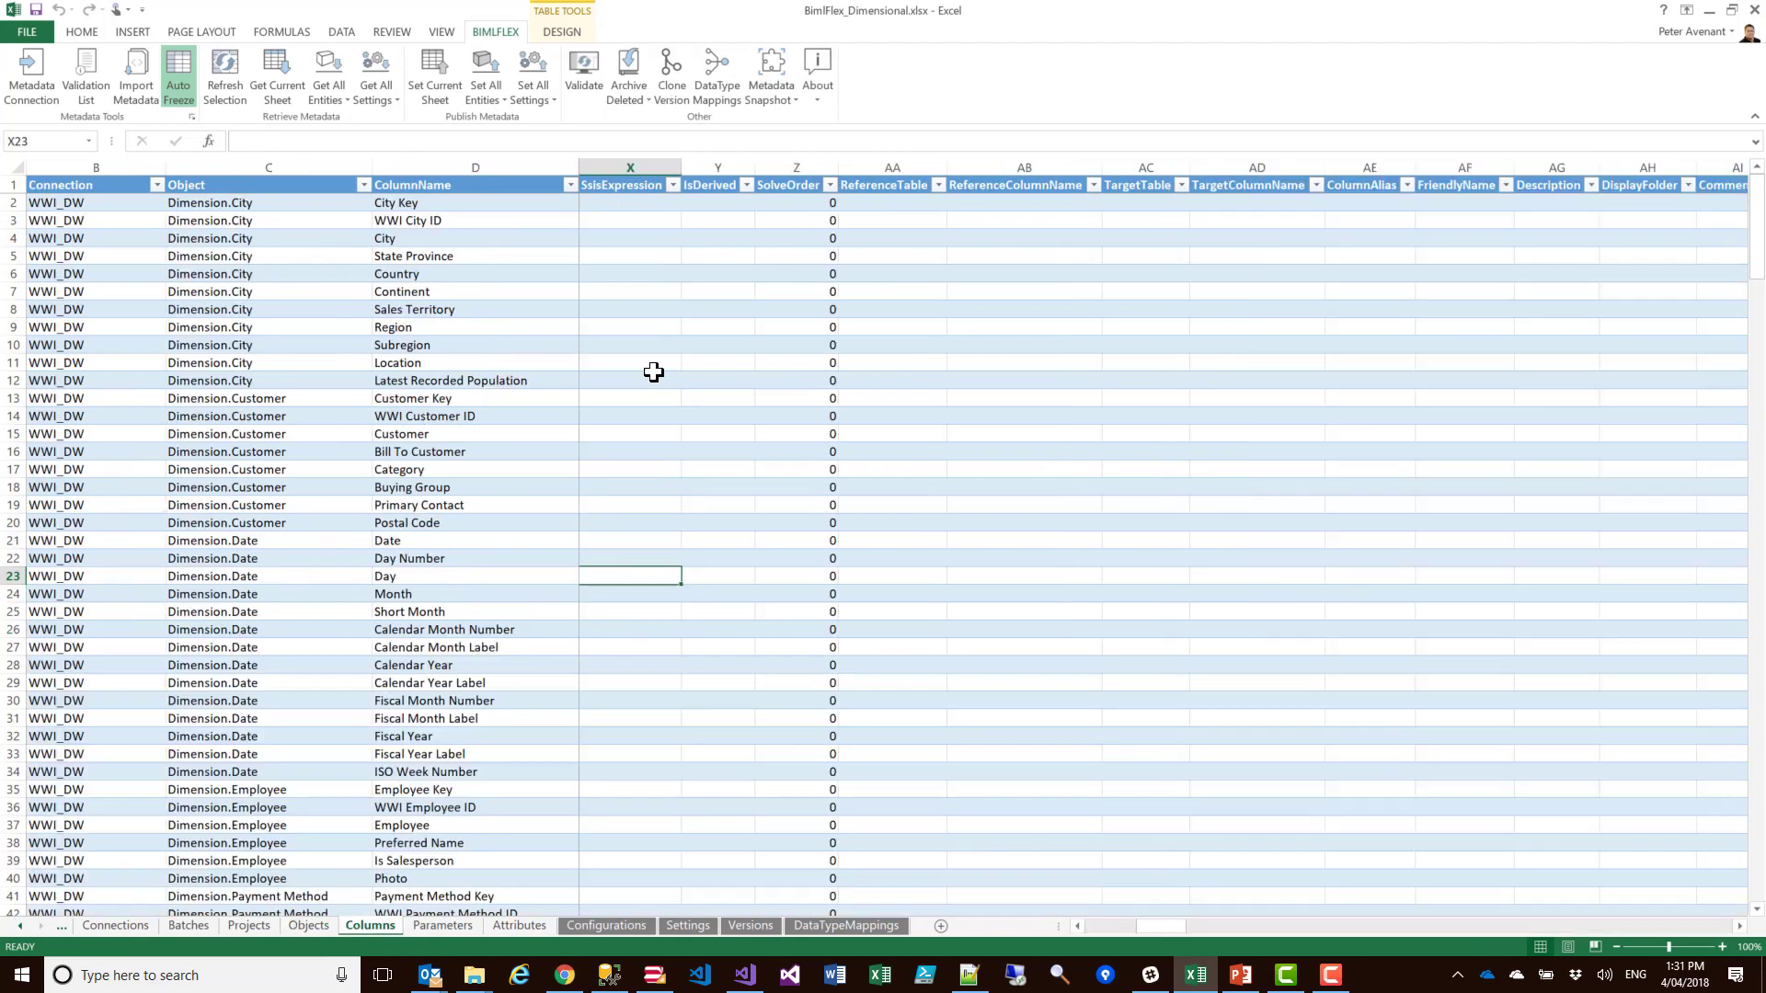
{"action": "scroll", "coordinate": [350, 663], "scroll_direction": "down", "scroll_amount": 20}
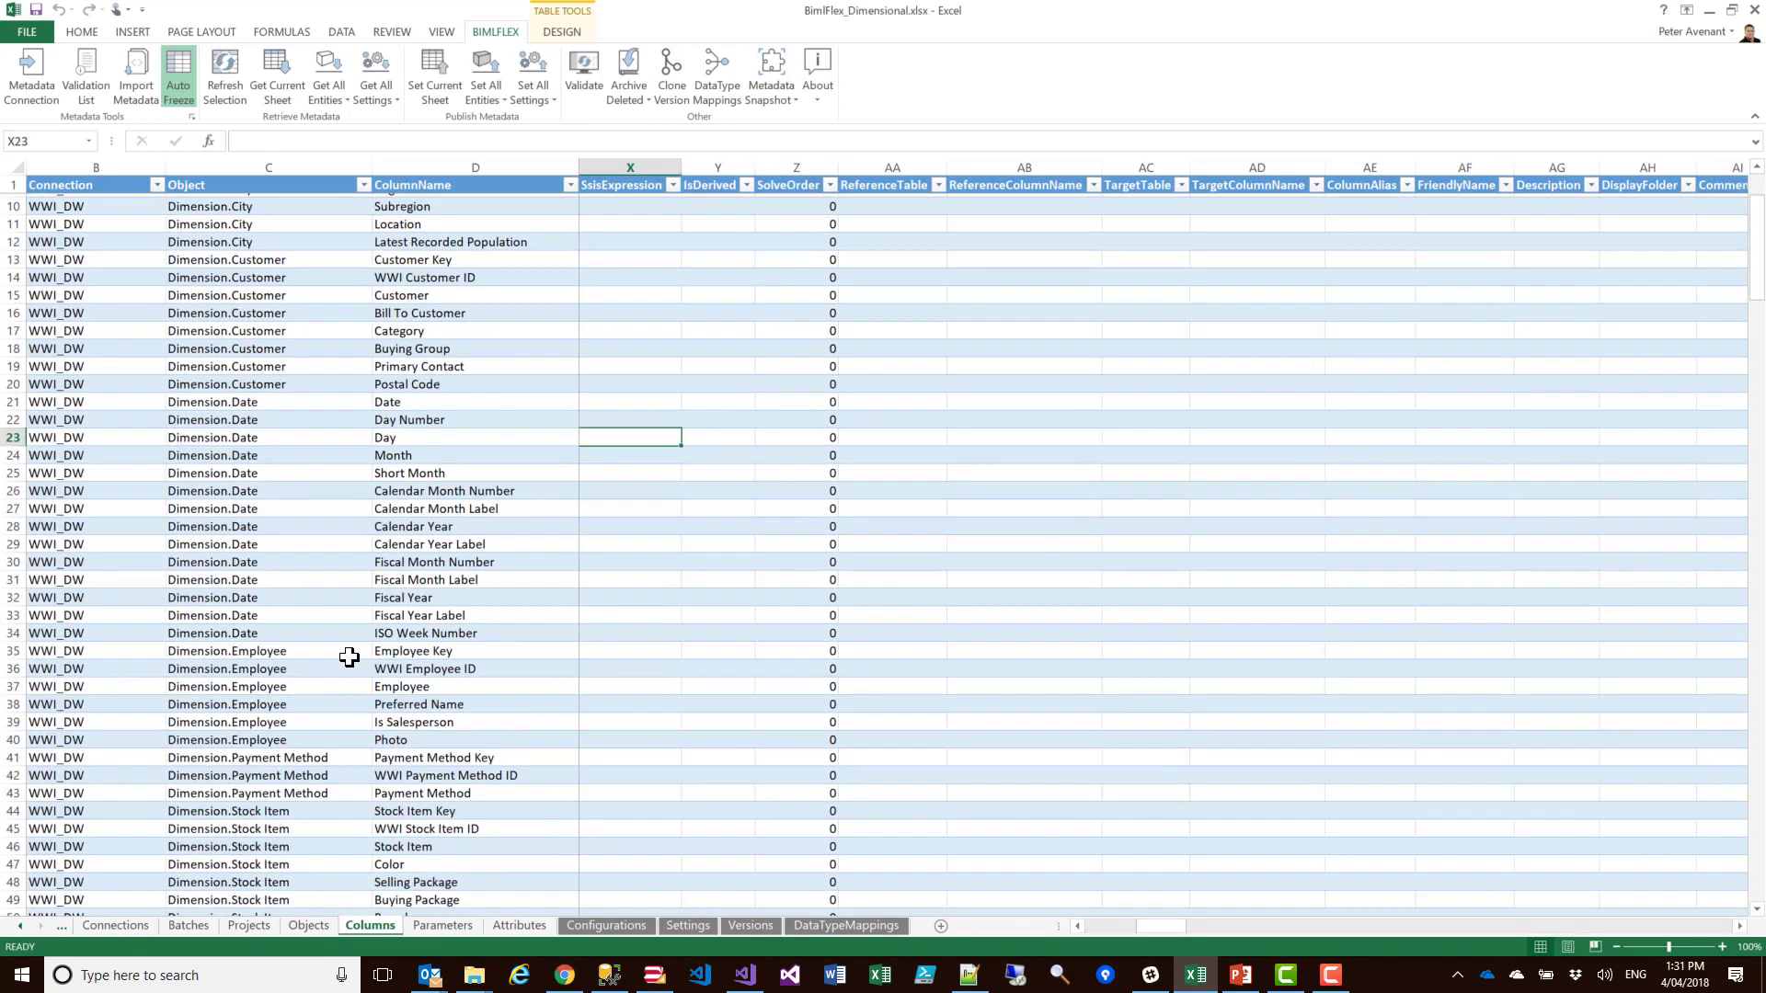
{"action": "scroll", "coordinate": [342, 633], "scroll_direction": "down", "scroll_amount": 20}
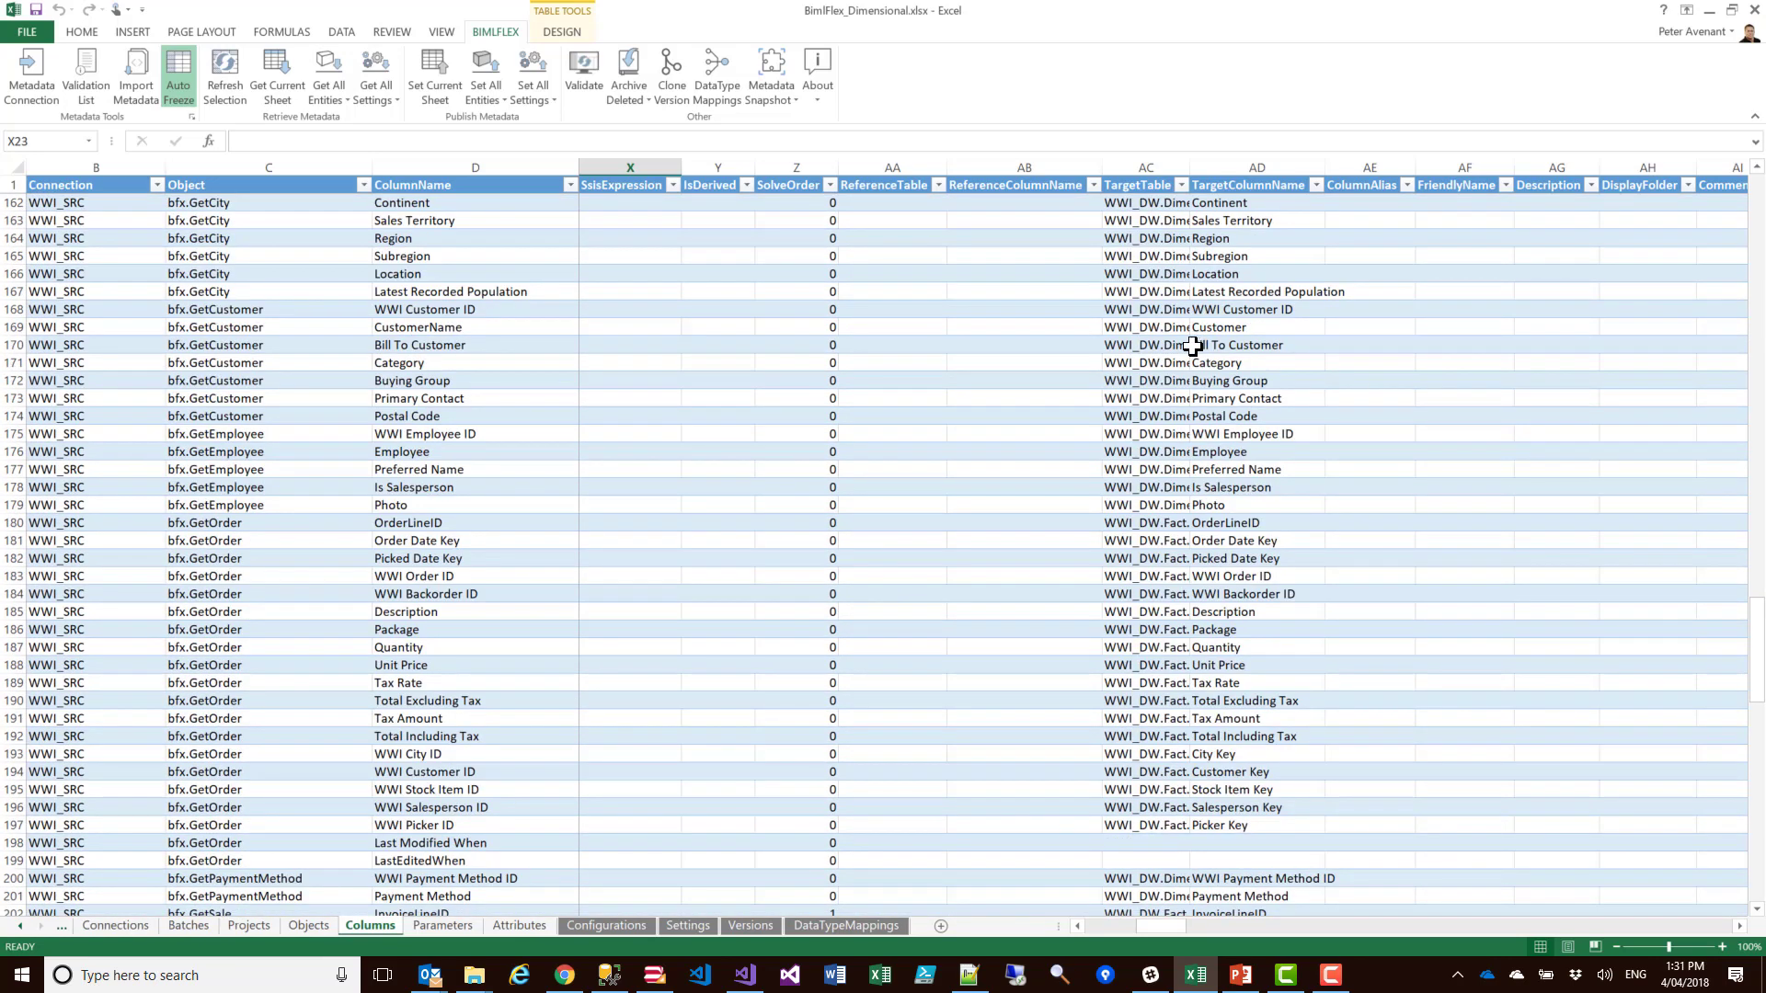
{"action": "left_click", "coordinate": [243, 434]}
{"action": "left_click", "coordinate": [225, 558]}
{"action": "scroll", "coordinate": [889, 703], "scroll_direction": "down", "scroll_amount": 3}
{"action": "scroll", "coordinate": [718, 703], "scroll_direction": "down", "scroll_amount": 4}
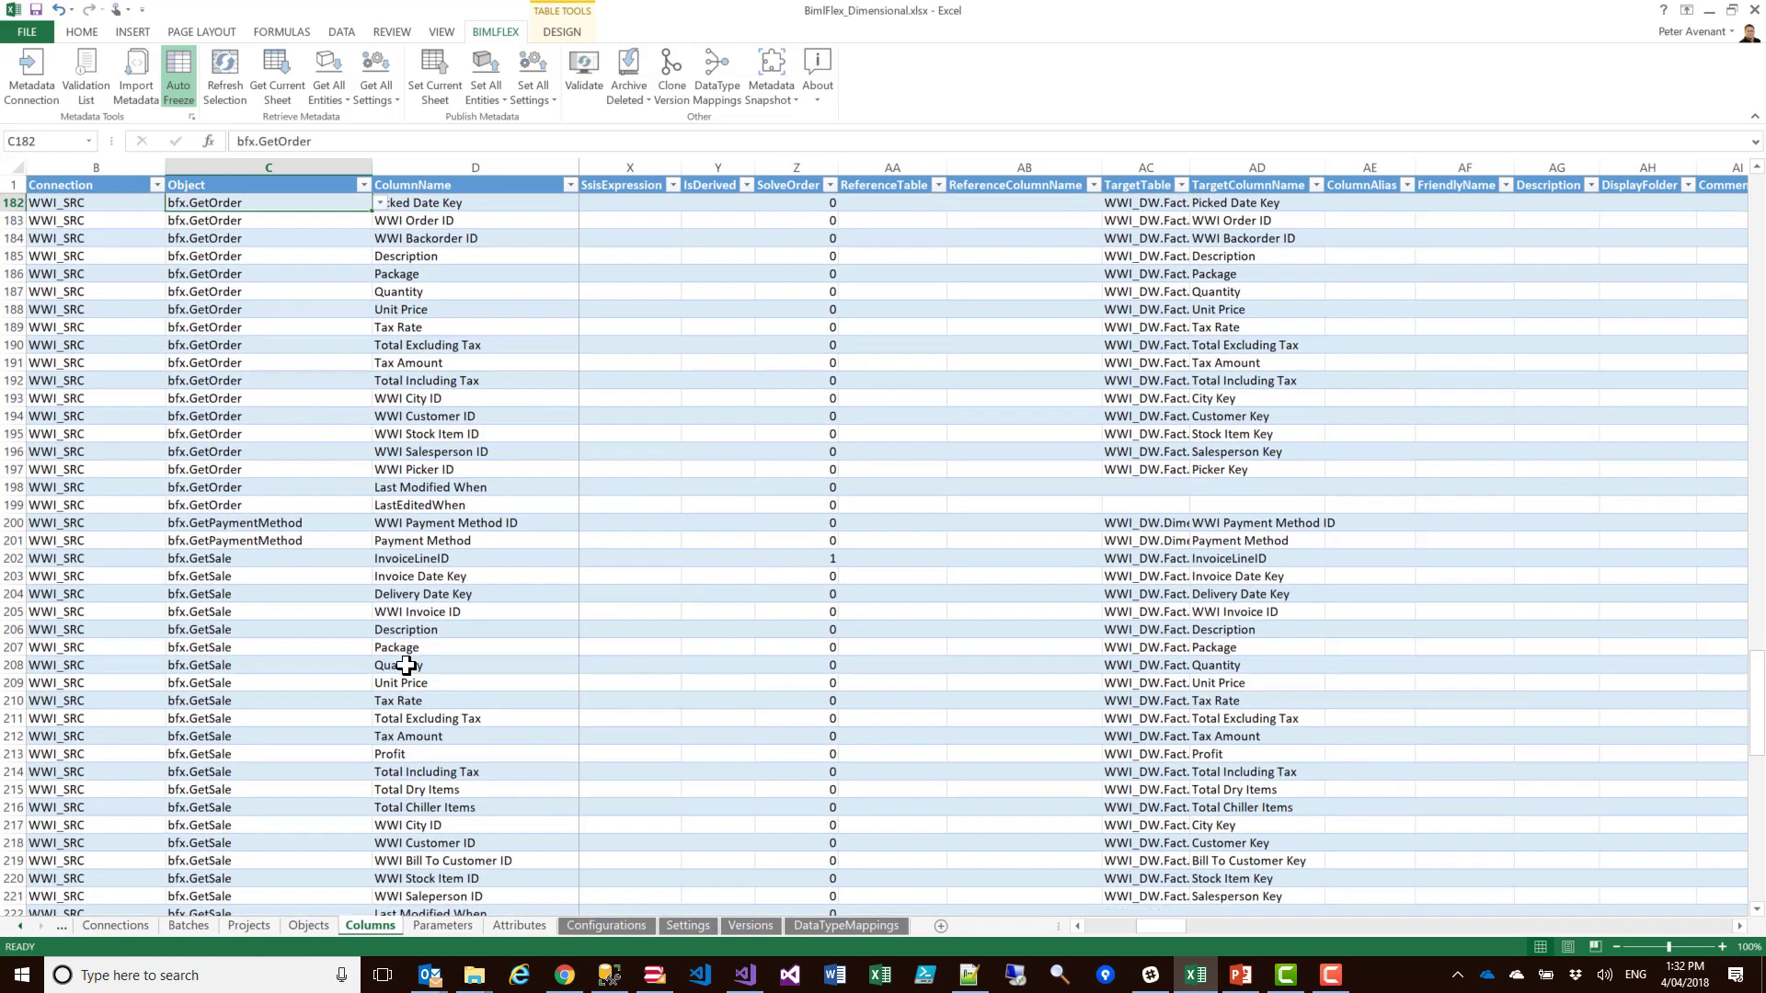
{"action": "scroll", "coordinate": [315, 782], "scroll_direction": "down", "scroll_amount": 5}
{"action": "scroll", "coordinate": [316, 782], "scroll_direction": "down", "scroll_amount": 3}
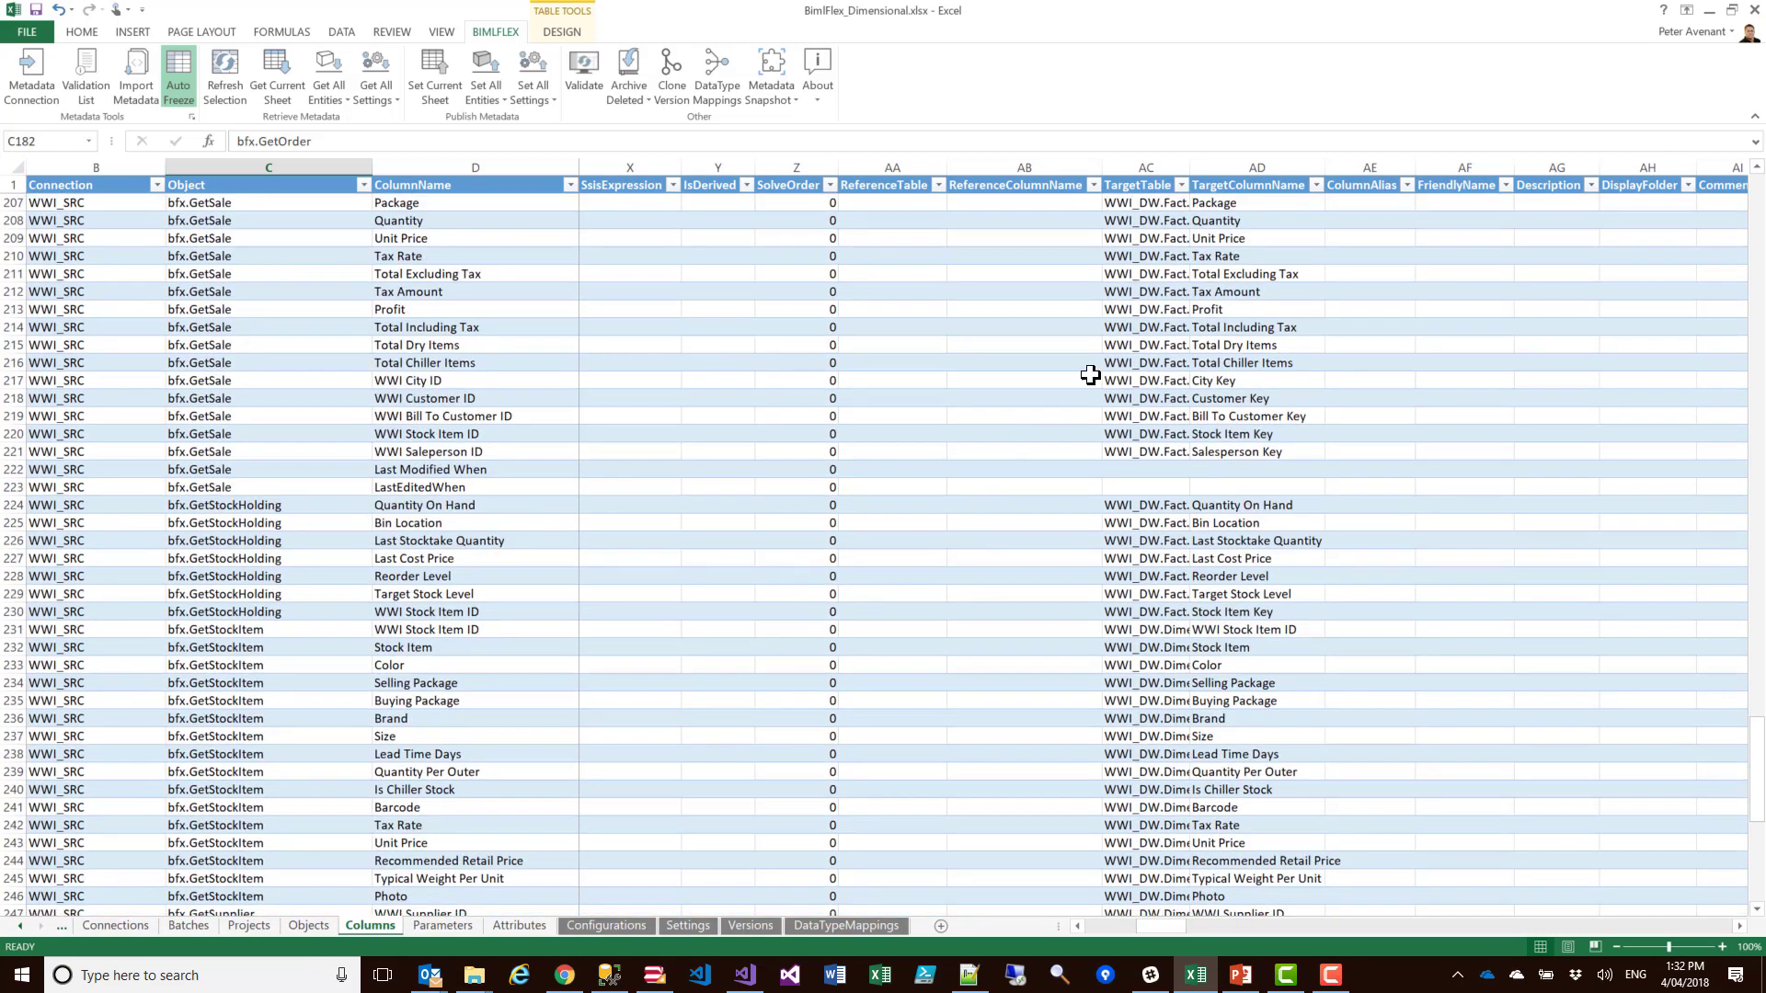
Fit the ReferenceTable column width to its contents and inspect the reference mapping of City Key in Fact.Sale
{"action": "scroll", "coordinate": [901, 497], "scroll_direction": "up", "scroll_amount": 20}
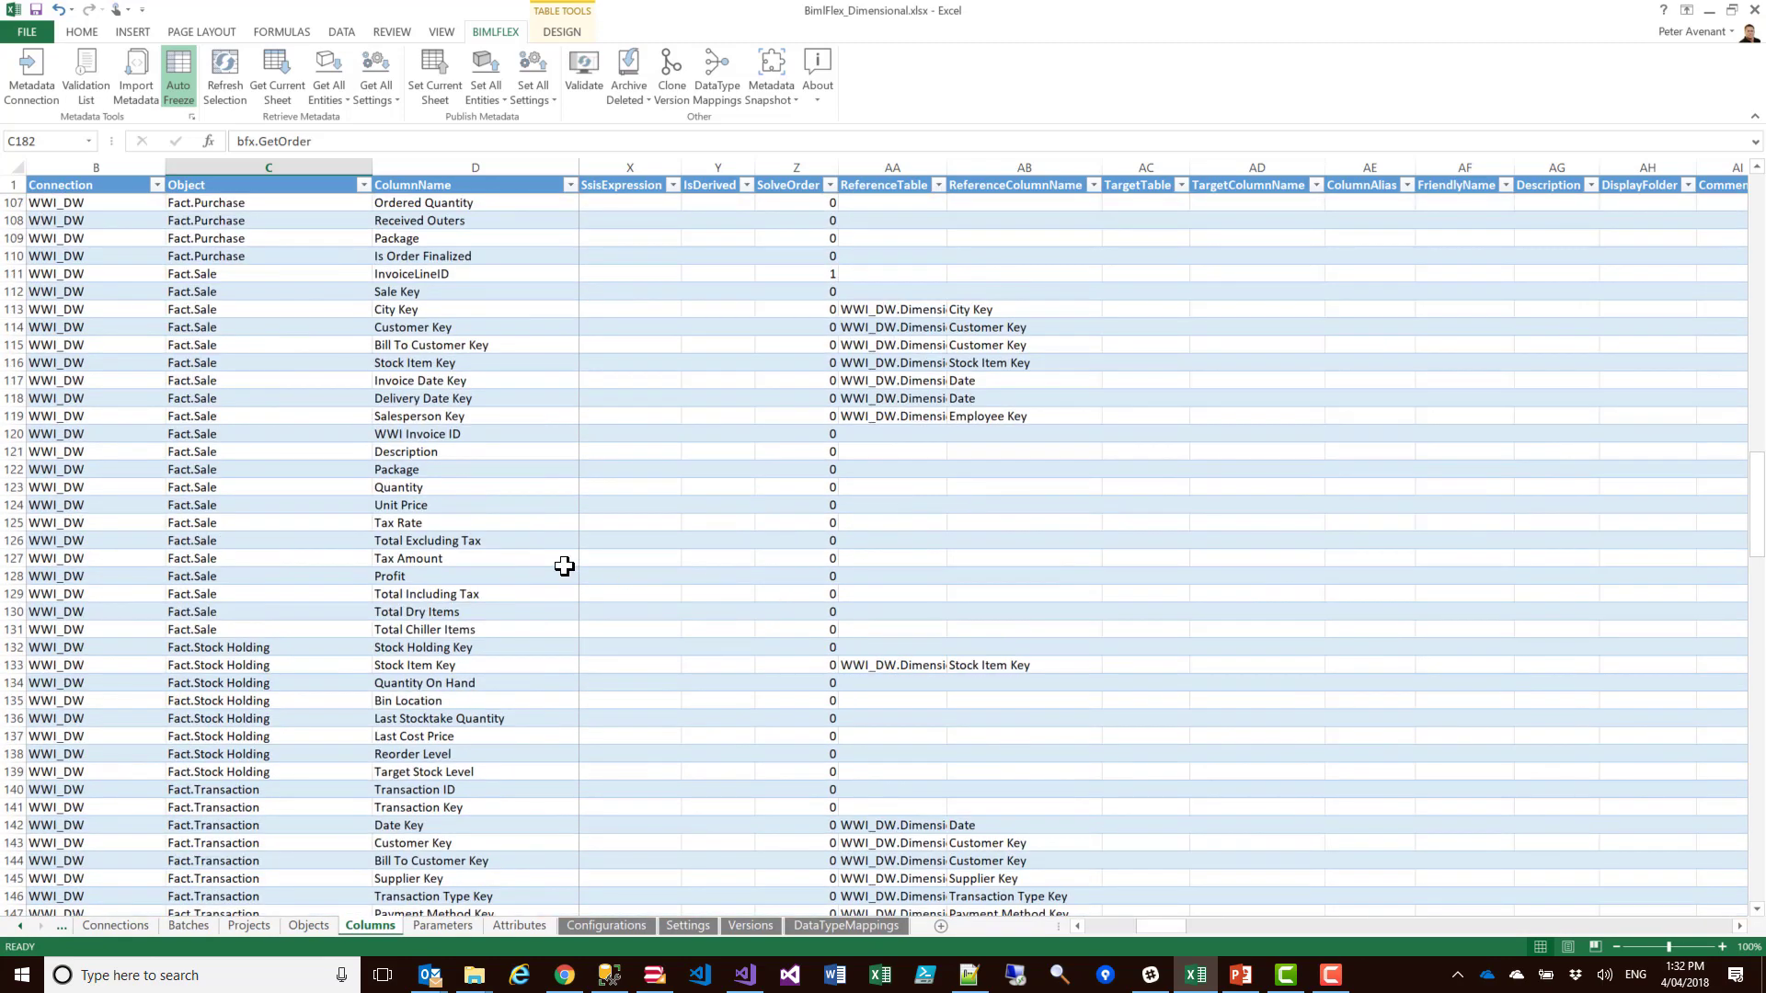
{"action": "scroll", "coordinate": [580, 523], "scroll_direction": "up", "scroll_amount": 3}
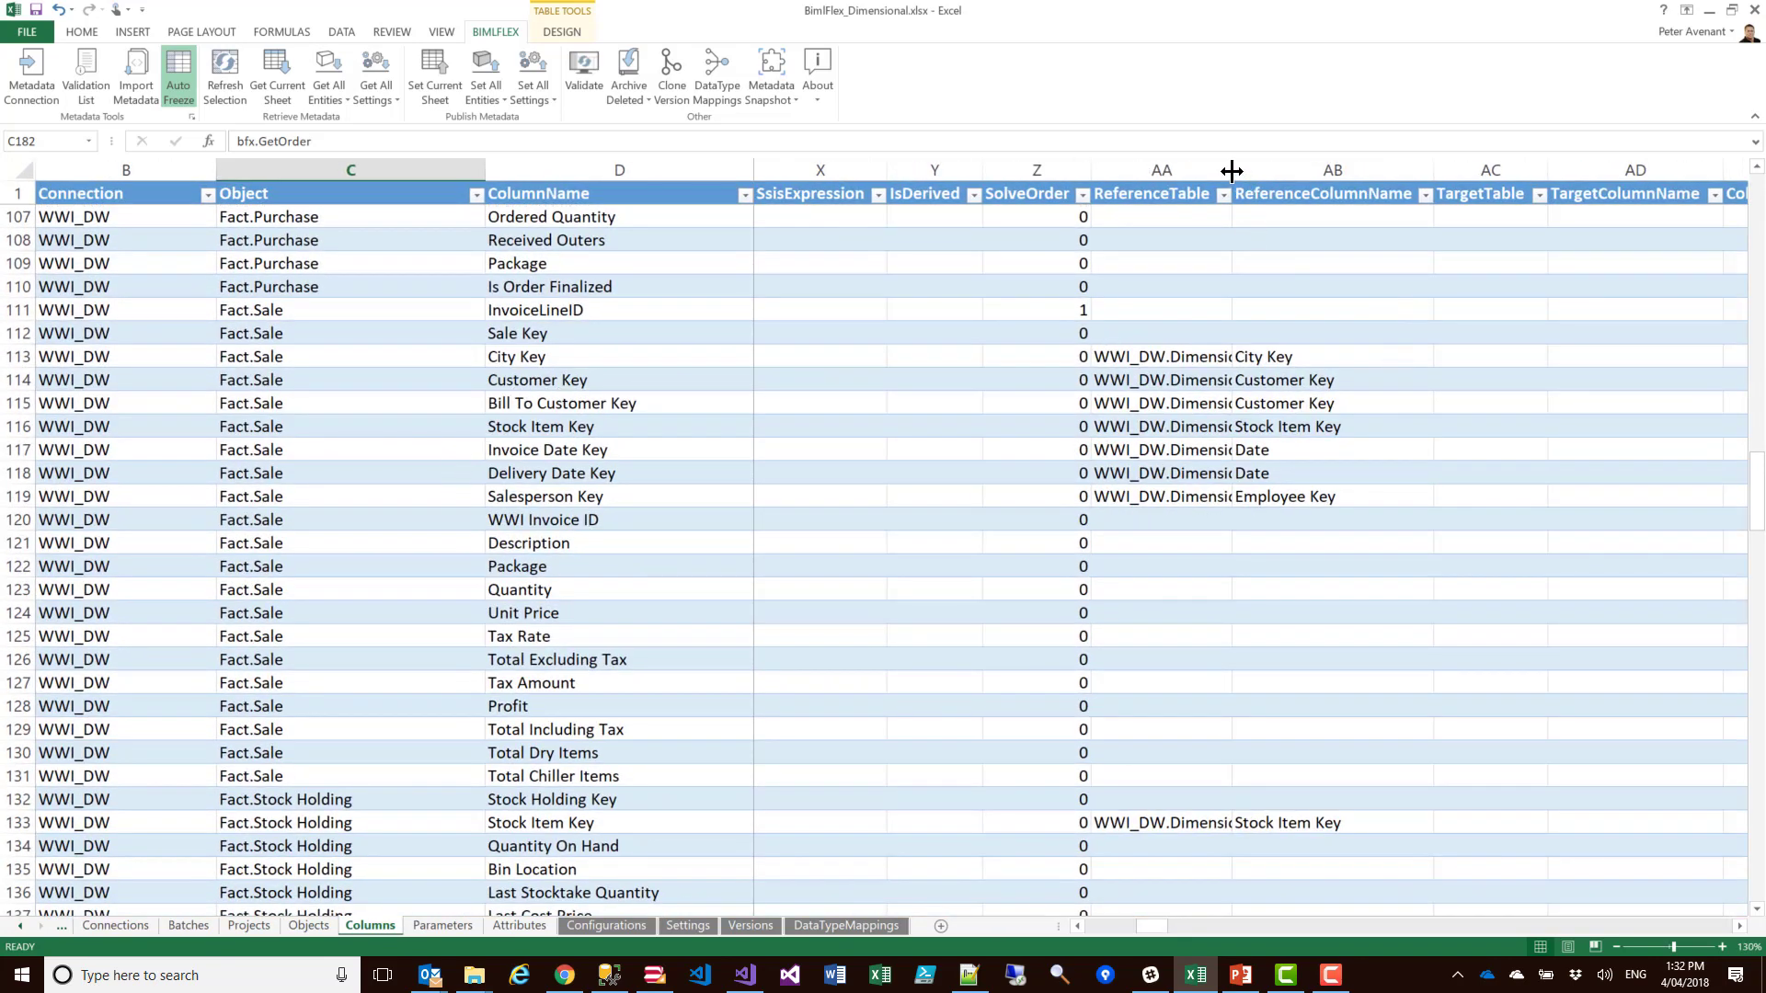
{"action": "double_click", "coordinate": [1232, 170]}
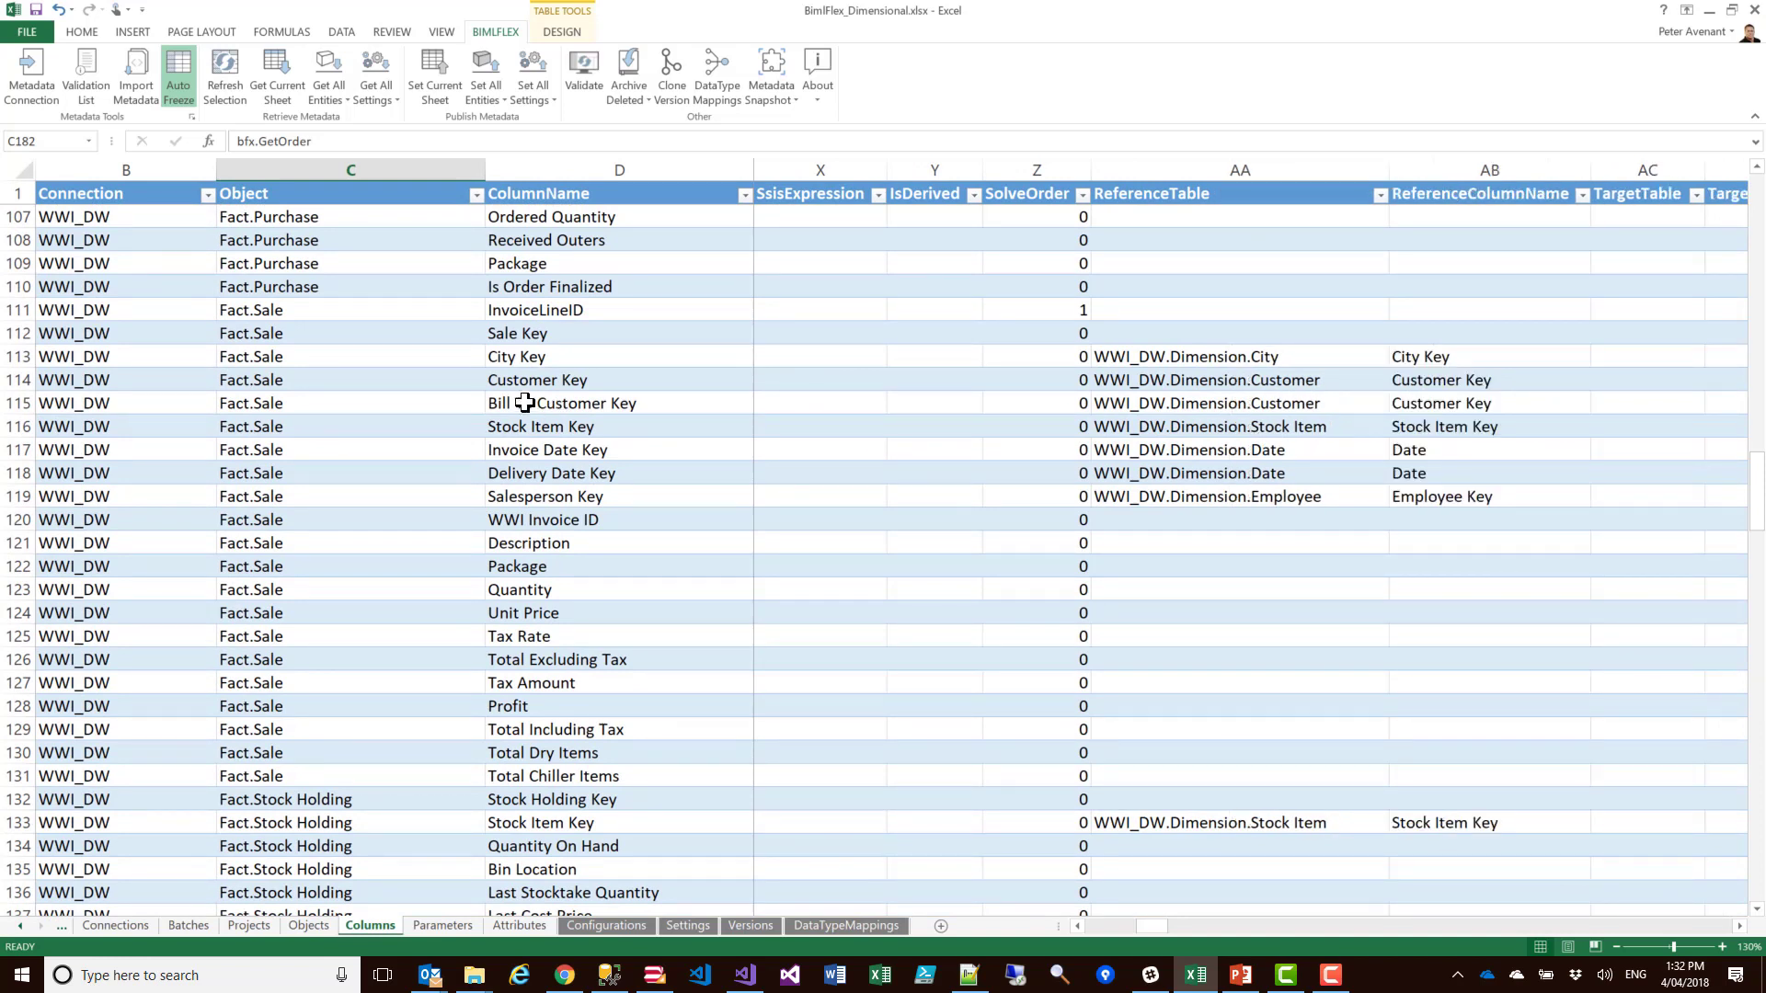
{"action": "left_click", "coordinate": [517, 357]}
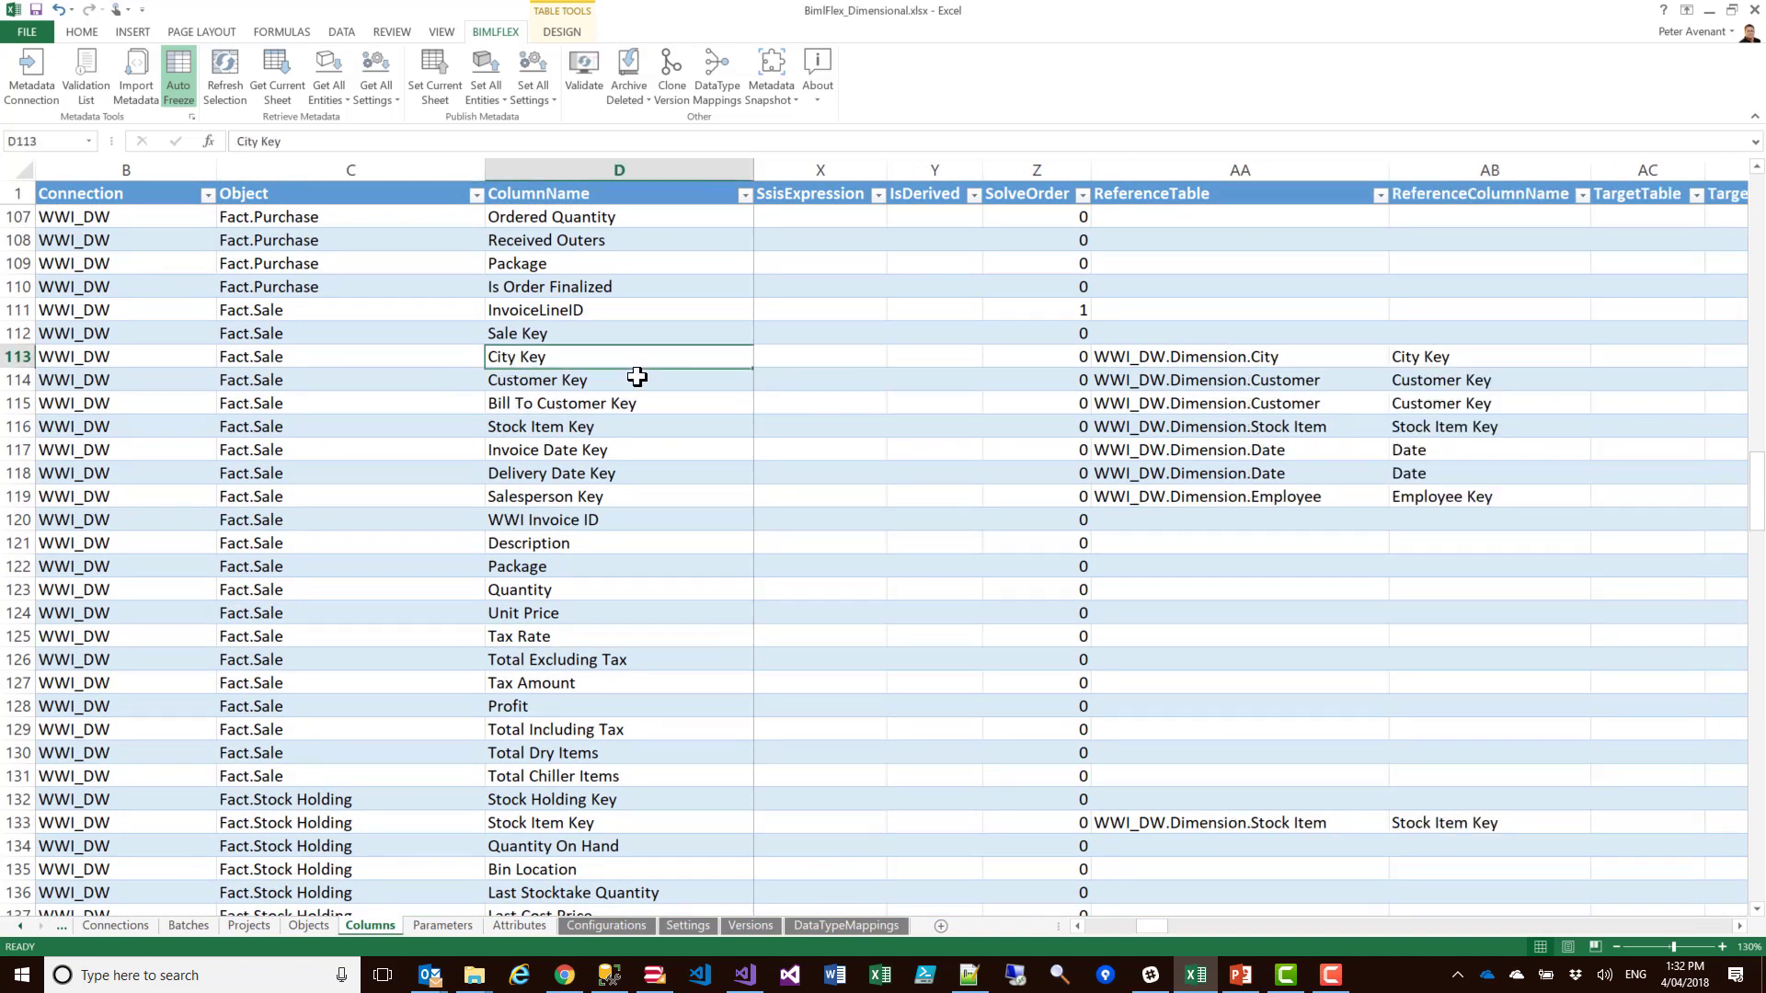
{"action": "left_click", "coordinate": [1288, 361]}
{"action": "left_click", "coordinate": [1424, 359]}
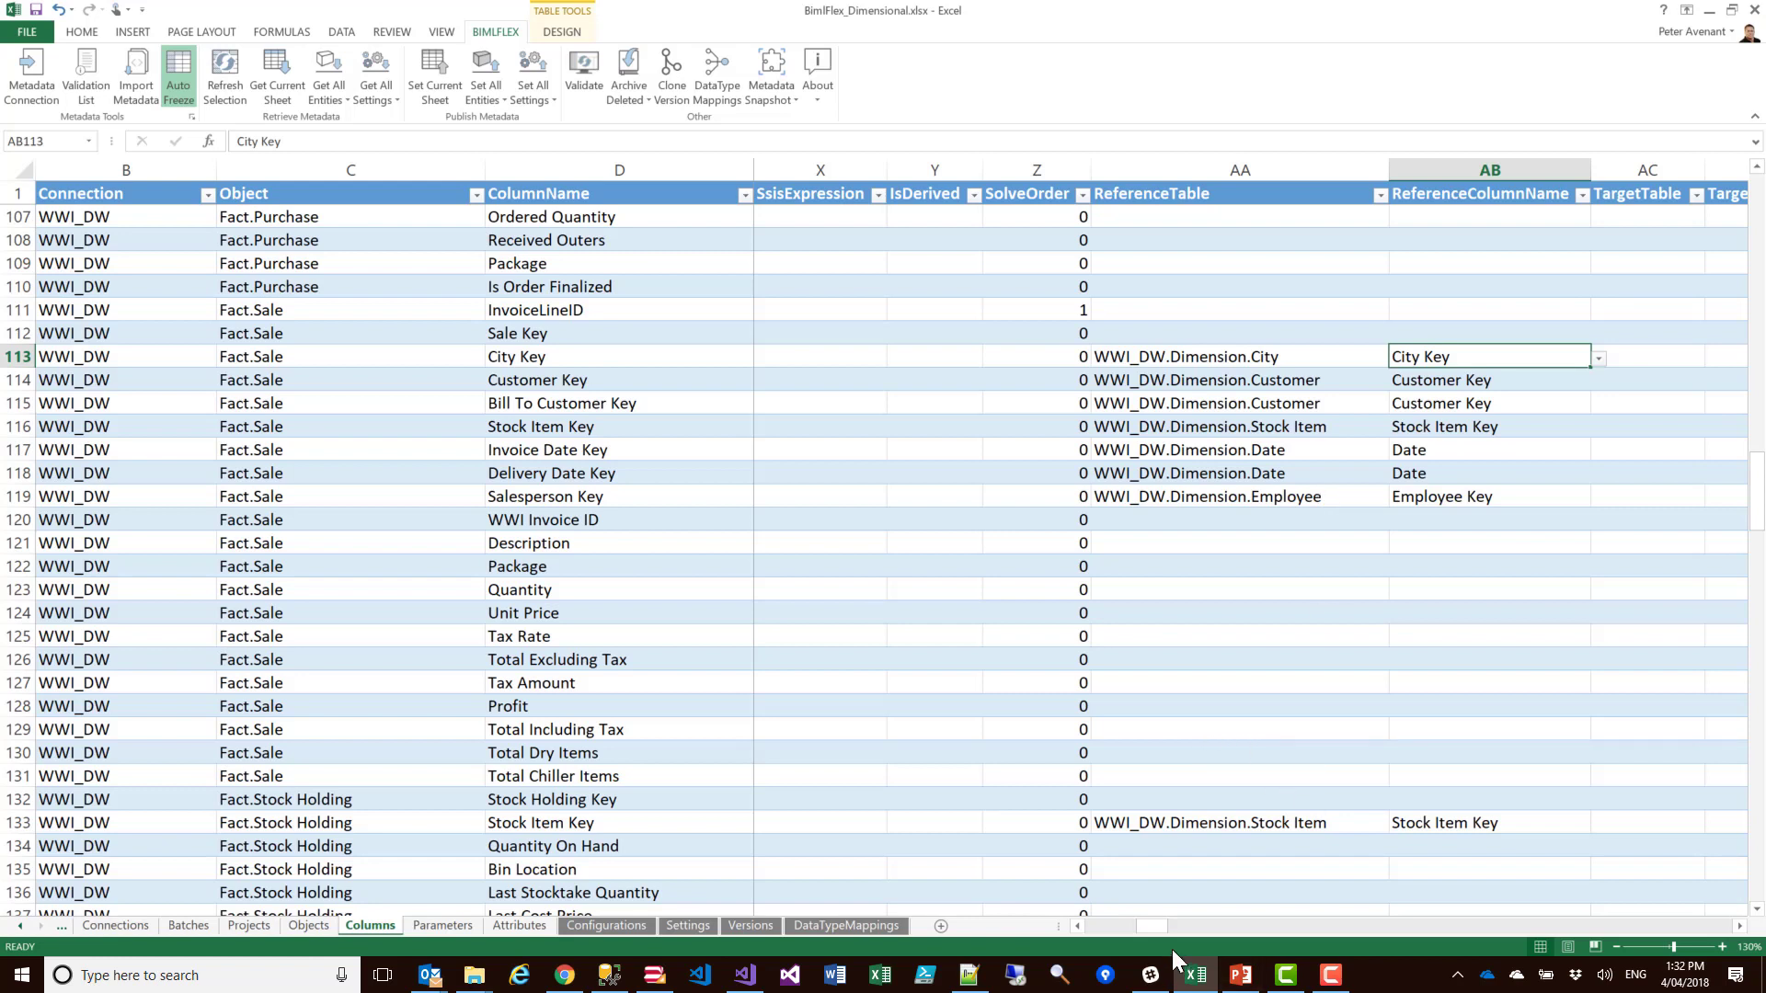
Examine the ChangeType settings of the Dimension.City attribute columns on the Columns sheet
{"action": "left_click_drag", "start_coordinate": [1152, 927], "coordinate": [1090, 928]}
{"action": "scroll", "coordinate": [1178, 756], "scroll_direction": "up", "scroll_amount": 10}
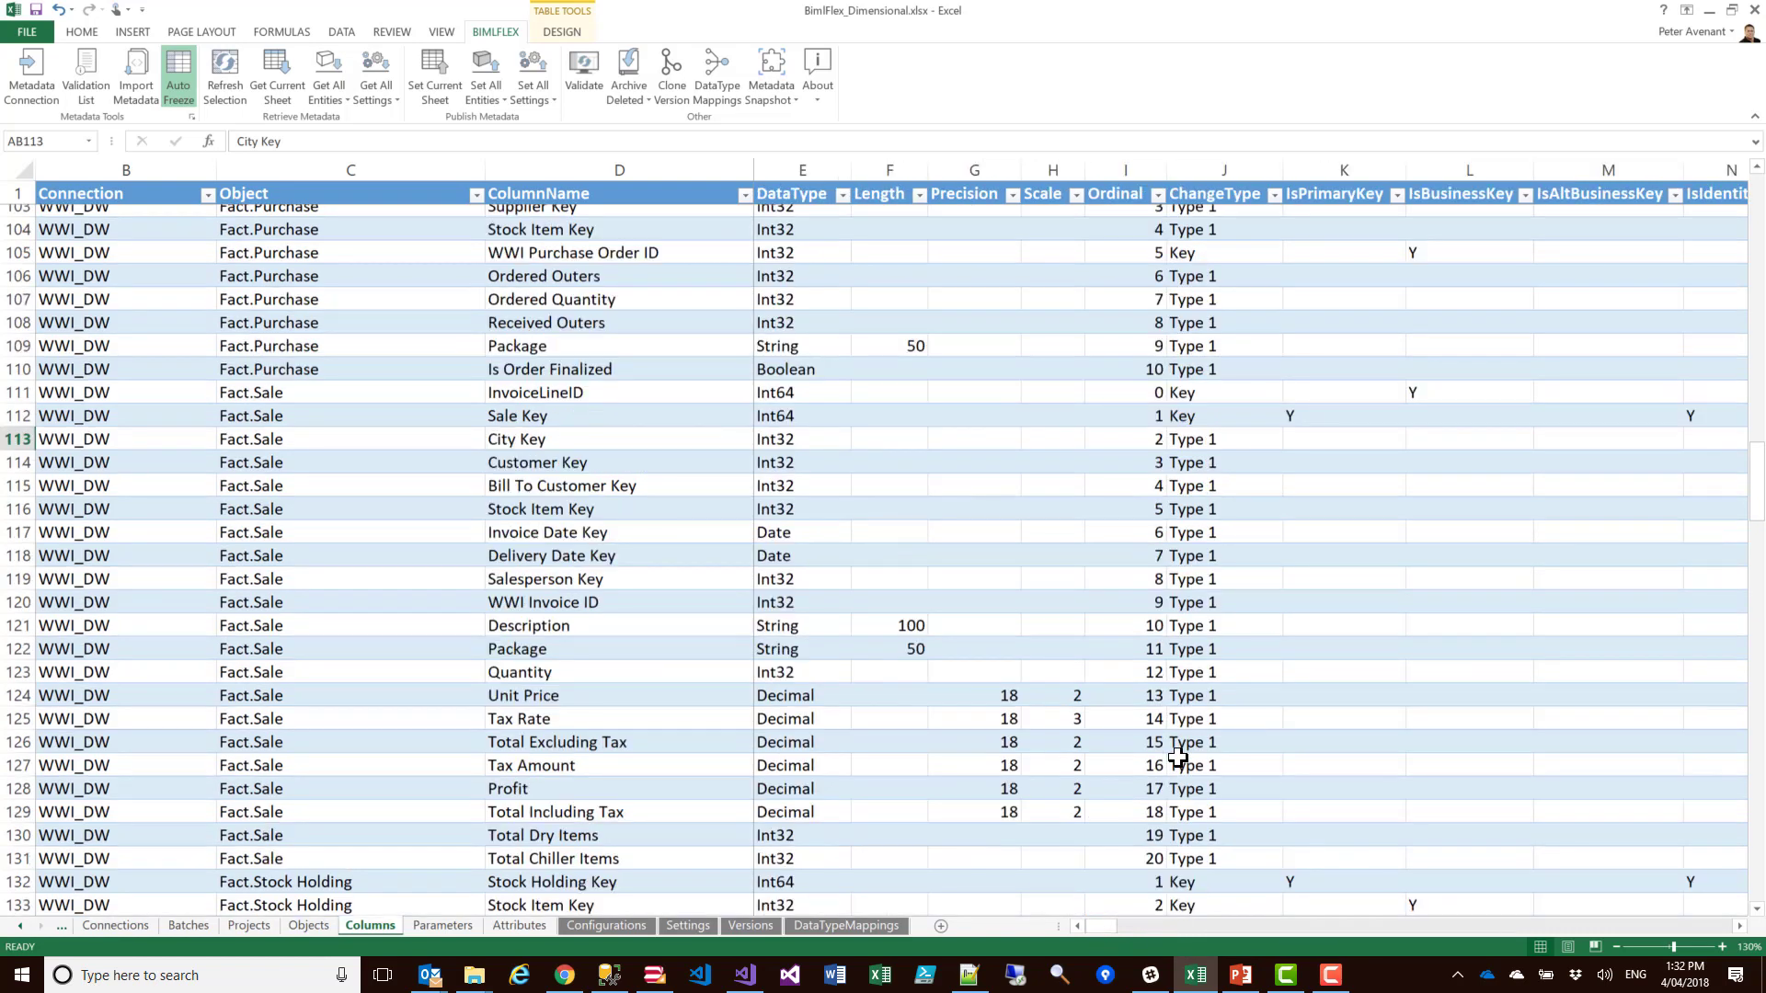
{"action": "scroll", "coordinate": [1177, 756], "scroll_direction": "up", "scroll_amount": 20}
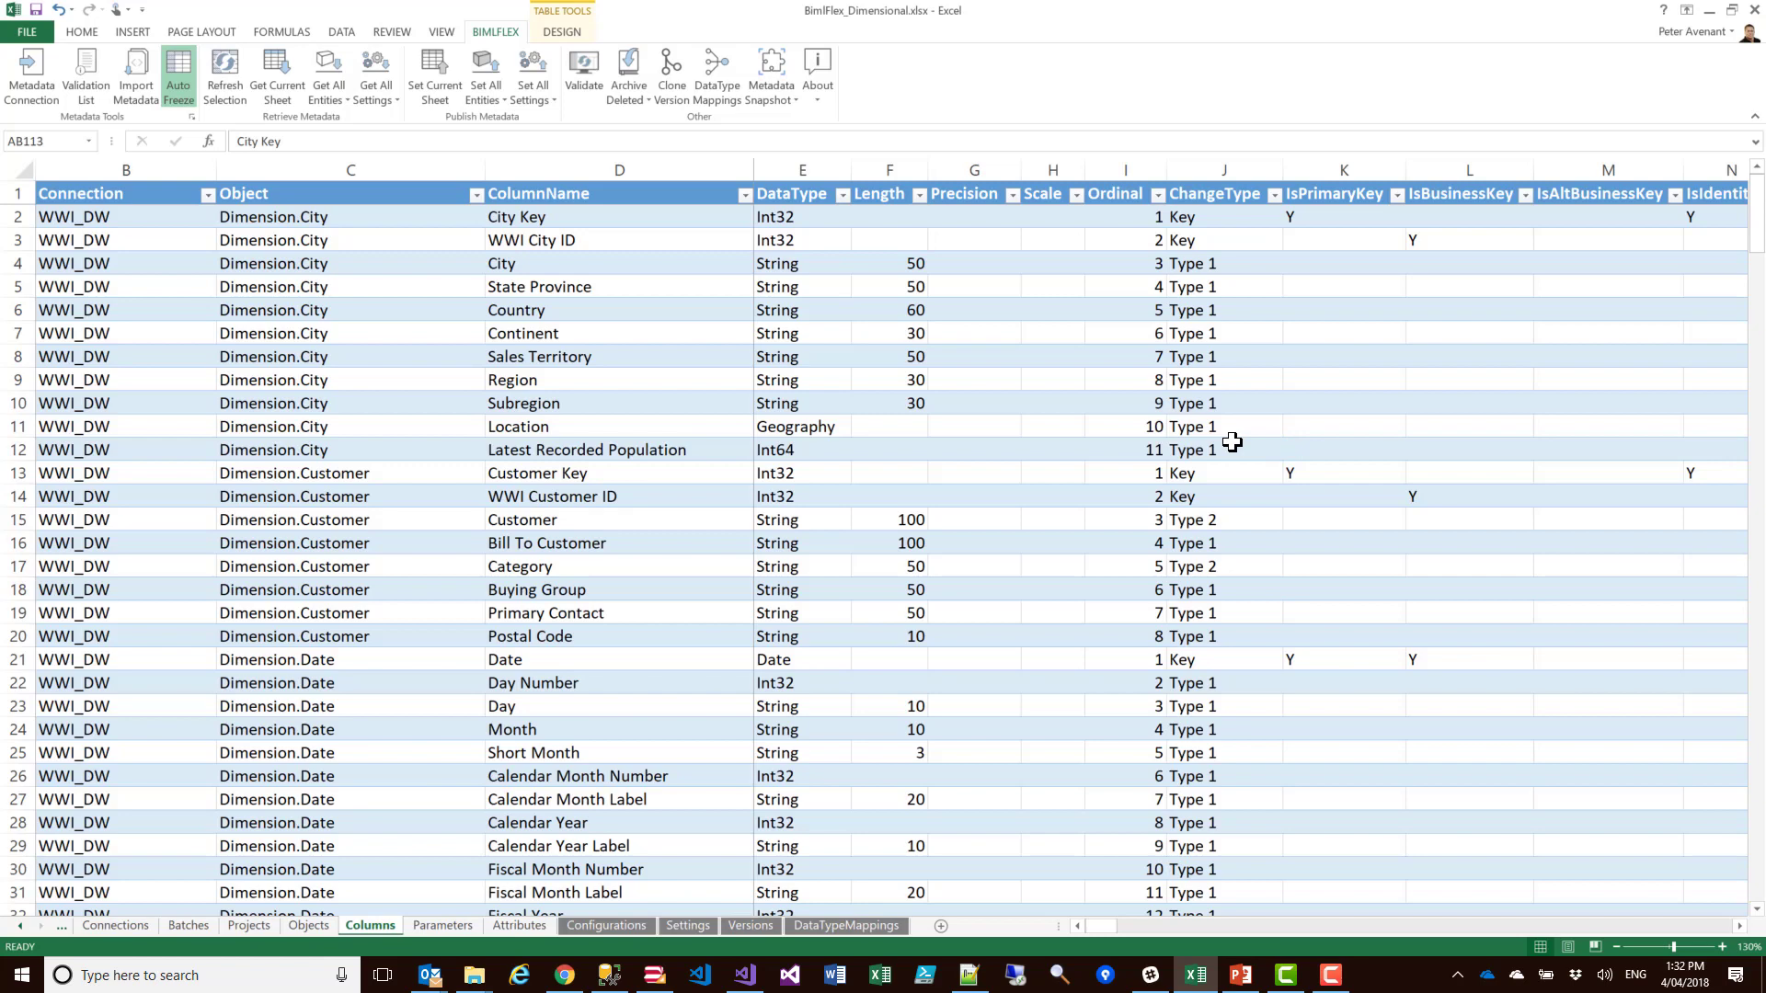
{"action": "left_click_drag", "start_coordinate": [1231, 450], "coordinate": [1230, 270]}
{"action": "scroll", "coordinate": [1233, 343], "scroll_direction": "down", "scroll_amount": 5}
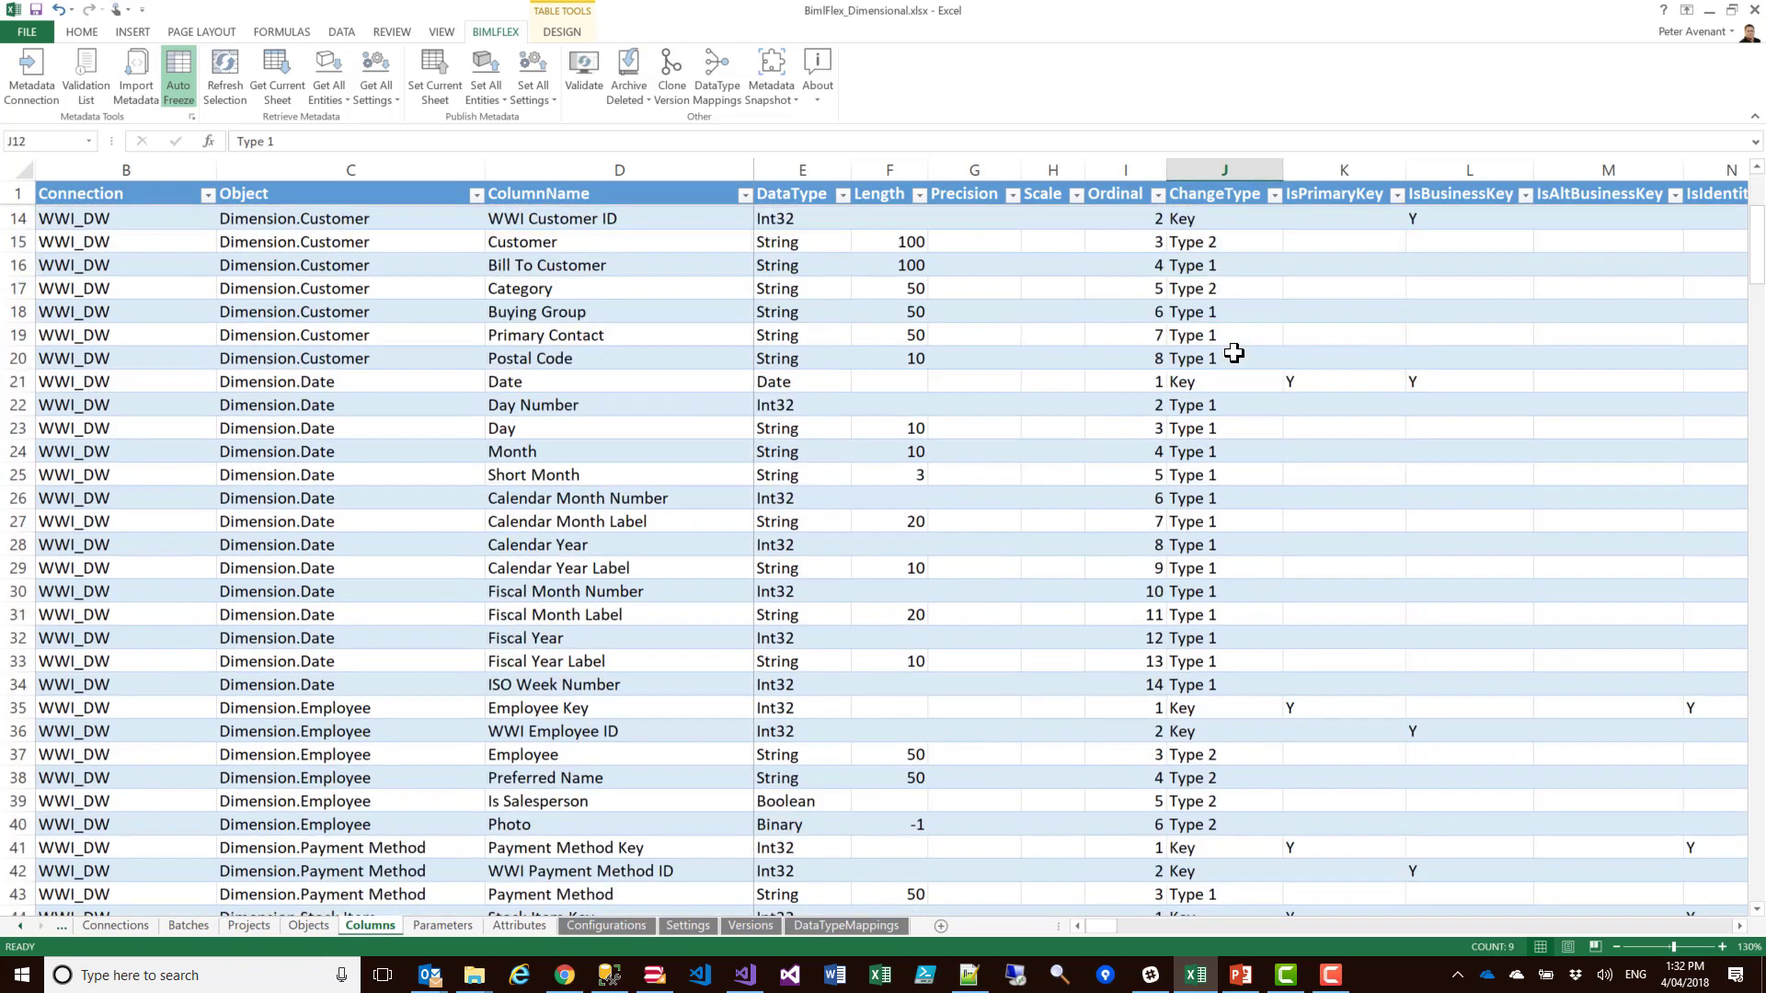
{"action": "scroll", "coordinate": [1233, 353], "scroll_direction": "up", "scroll_amount": 2}
{"action": "key", "text": "ctrl"}
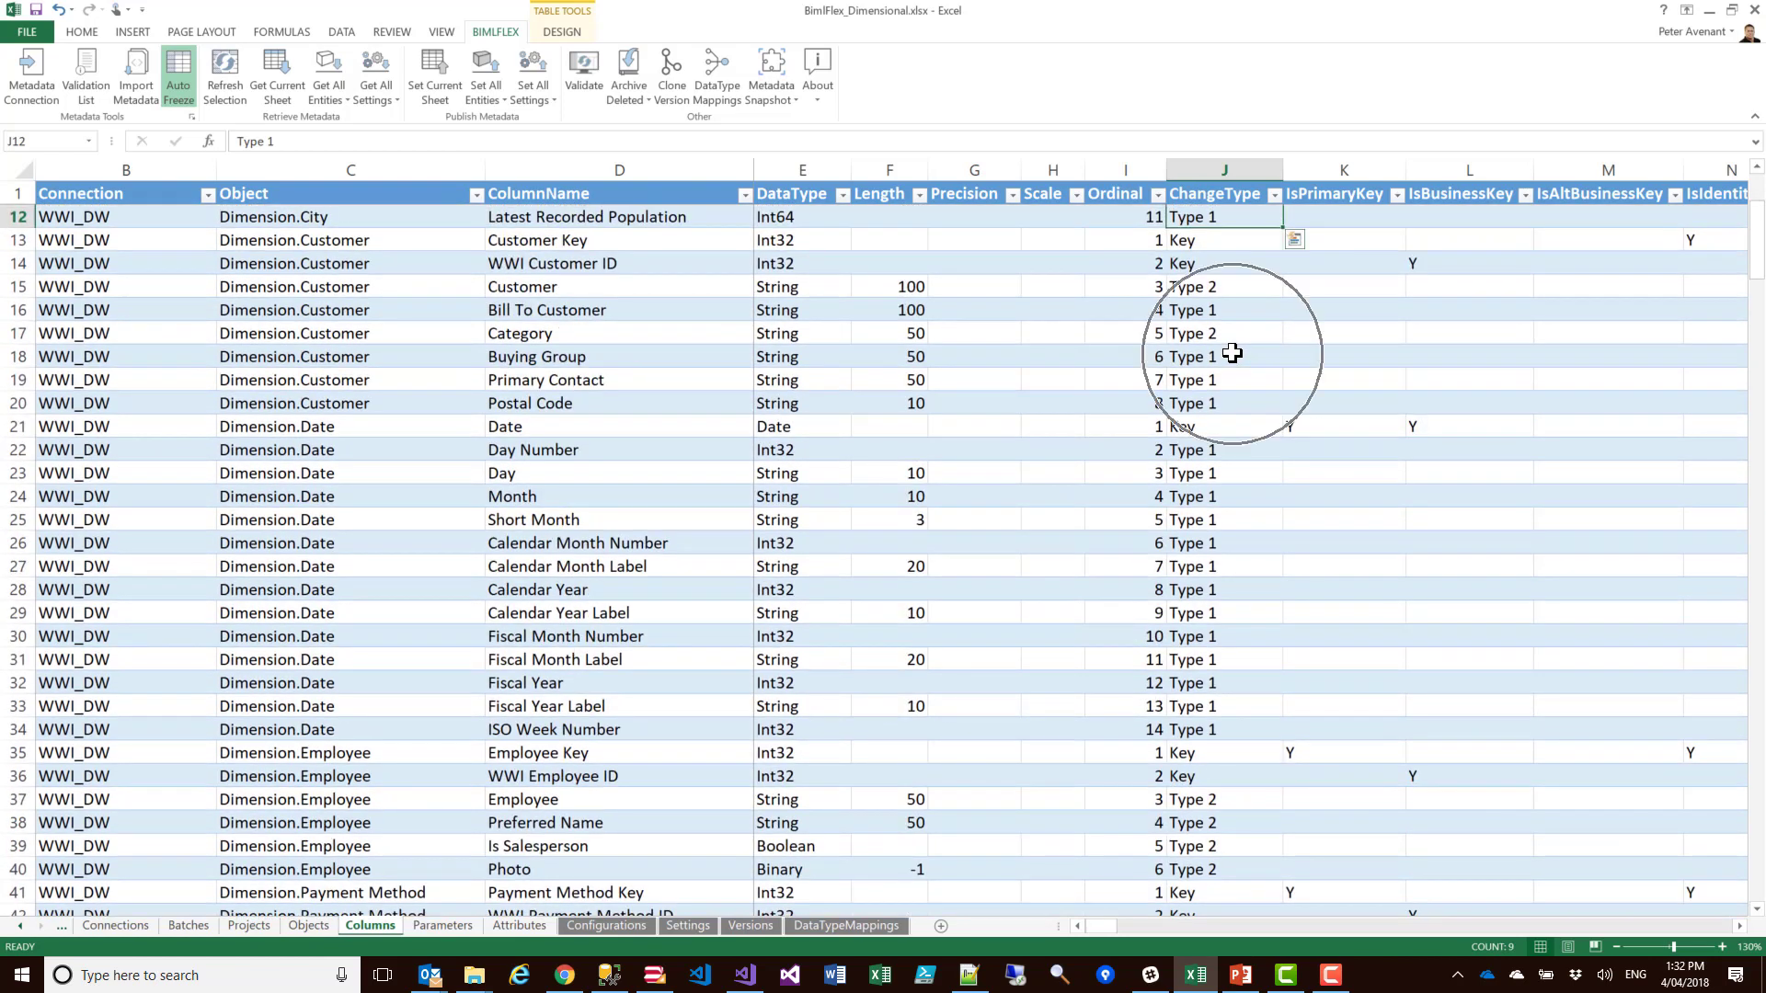
{"action": "key", "text": "Escape"}
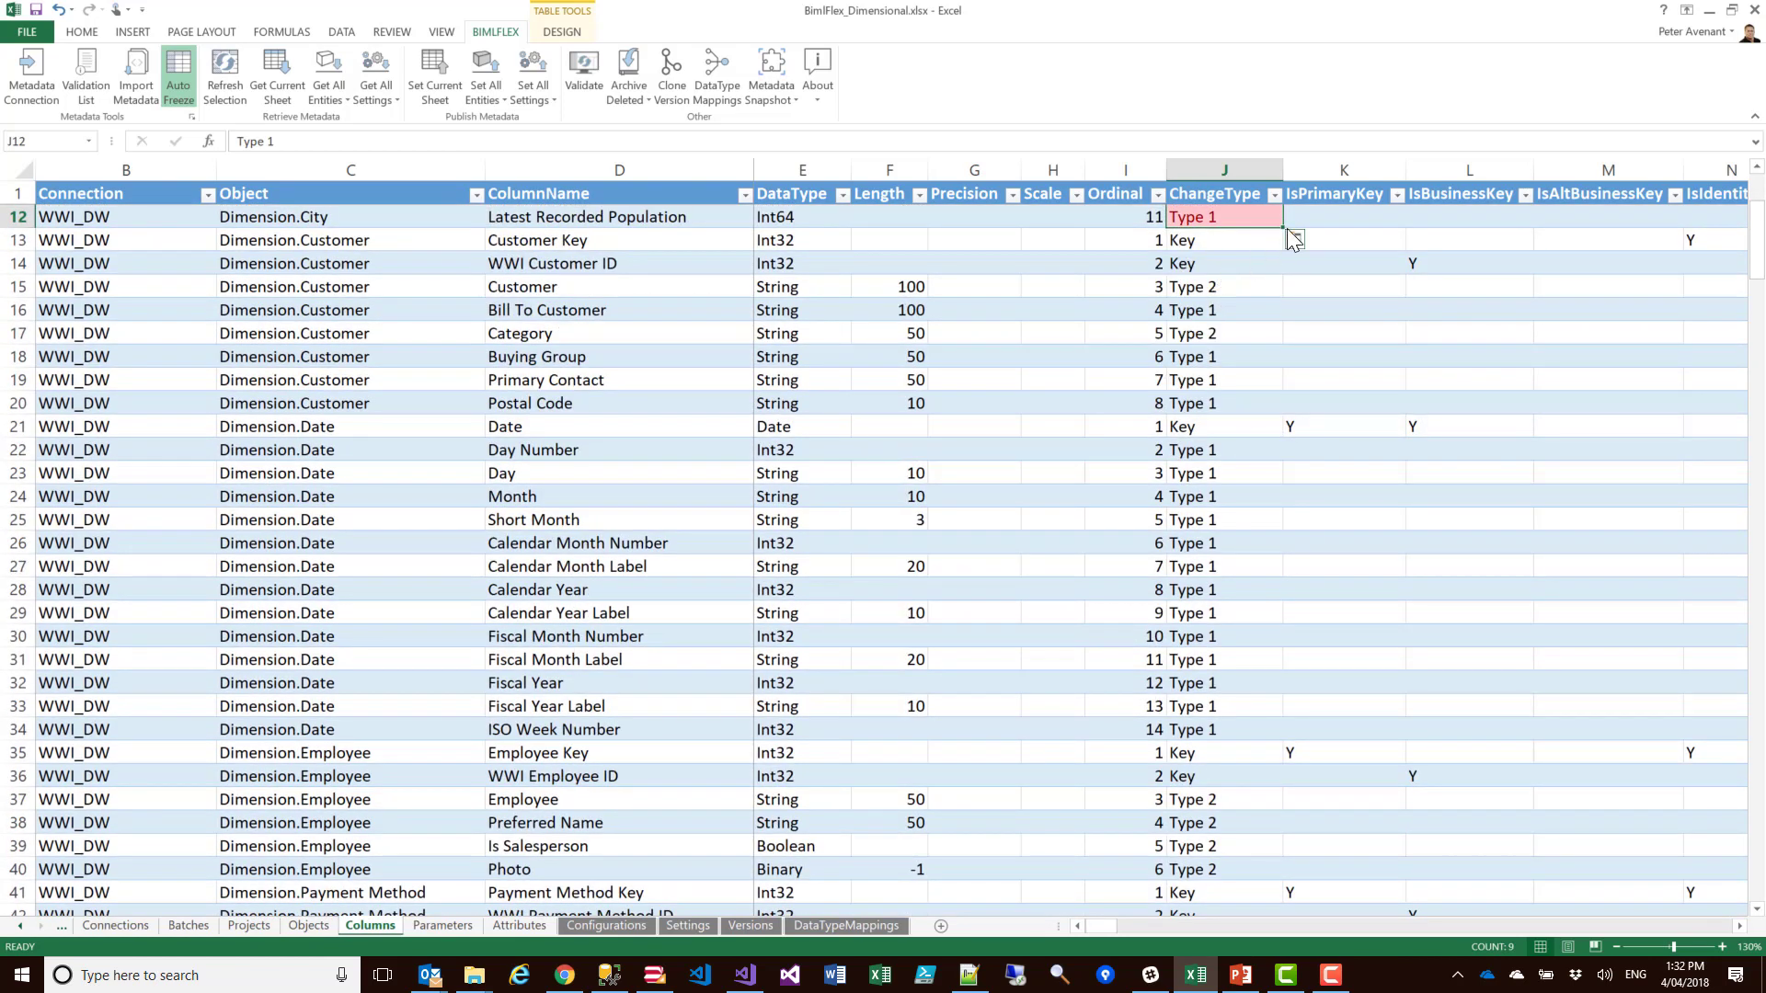
Compare the Type 1 and Type 2 change types of the Dimension.Customer, Dimension.City and Dimension.Employee columns
{"action": "left_click", "coordinate": [1233, 287]}
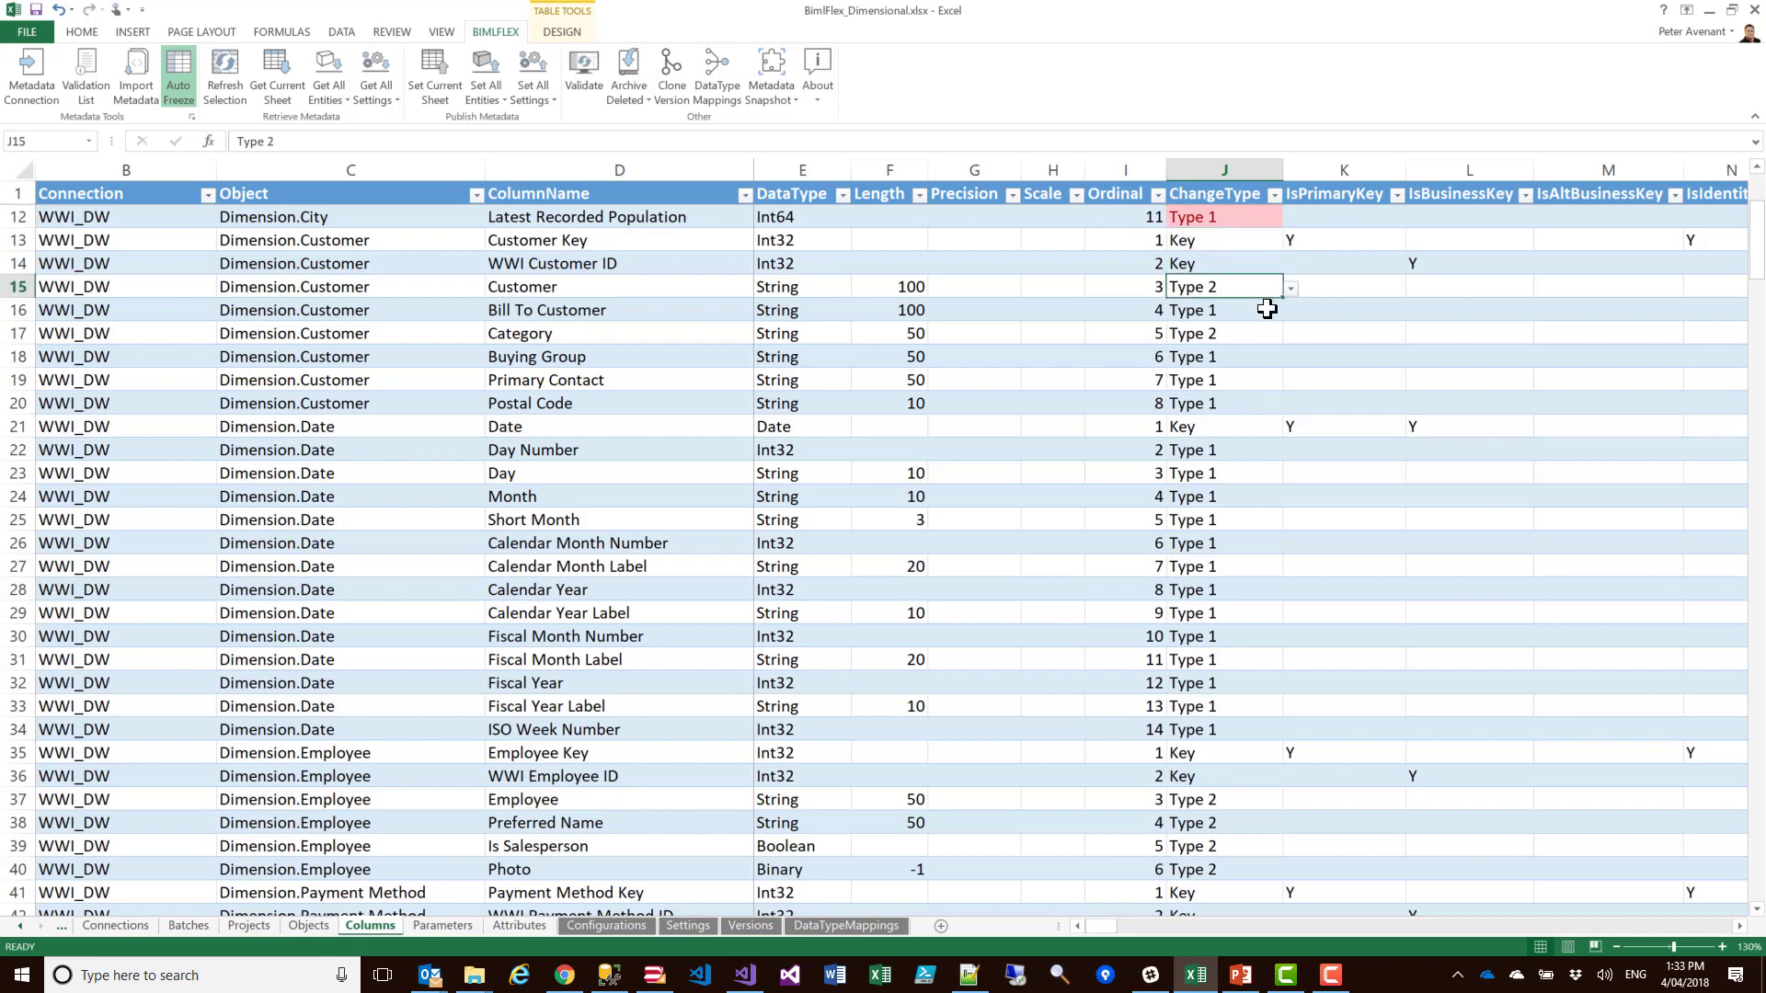
{"action": "left_click", "coordinate": [1245, 332]}
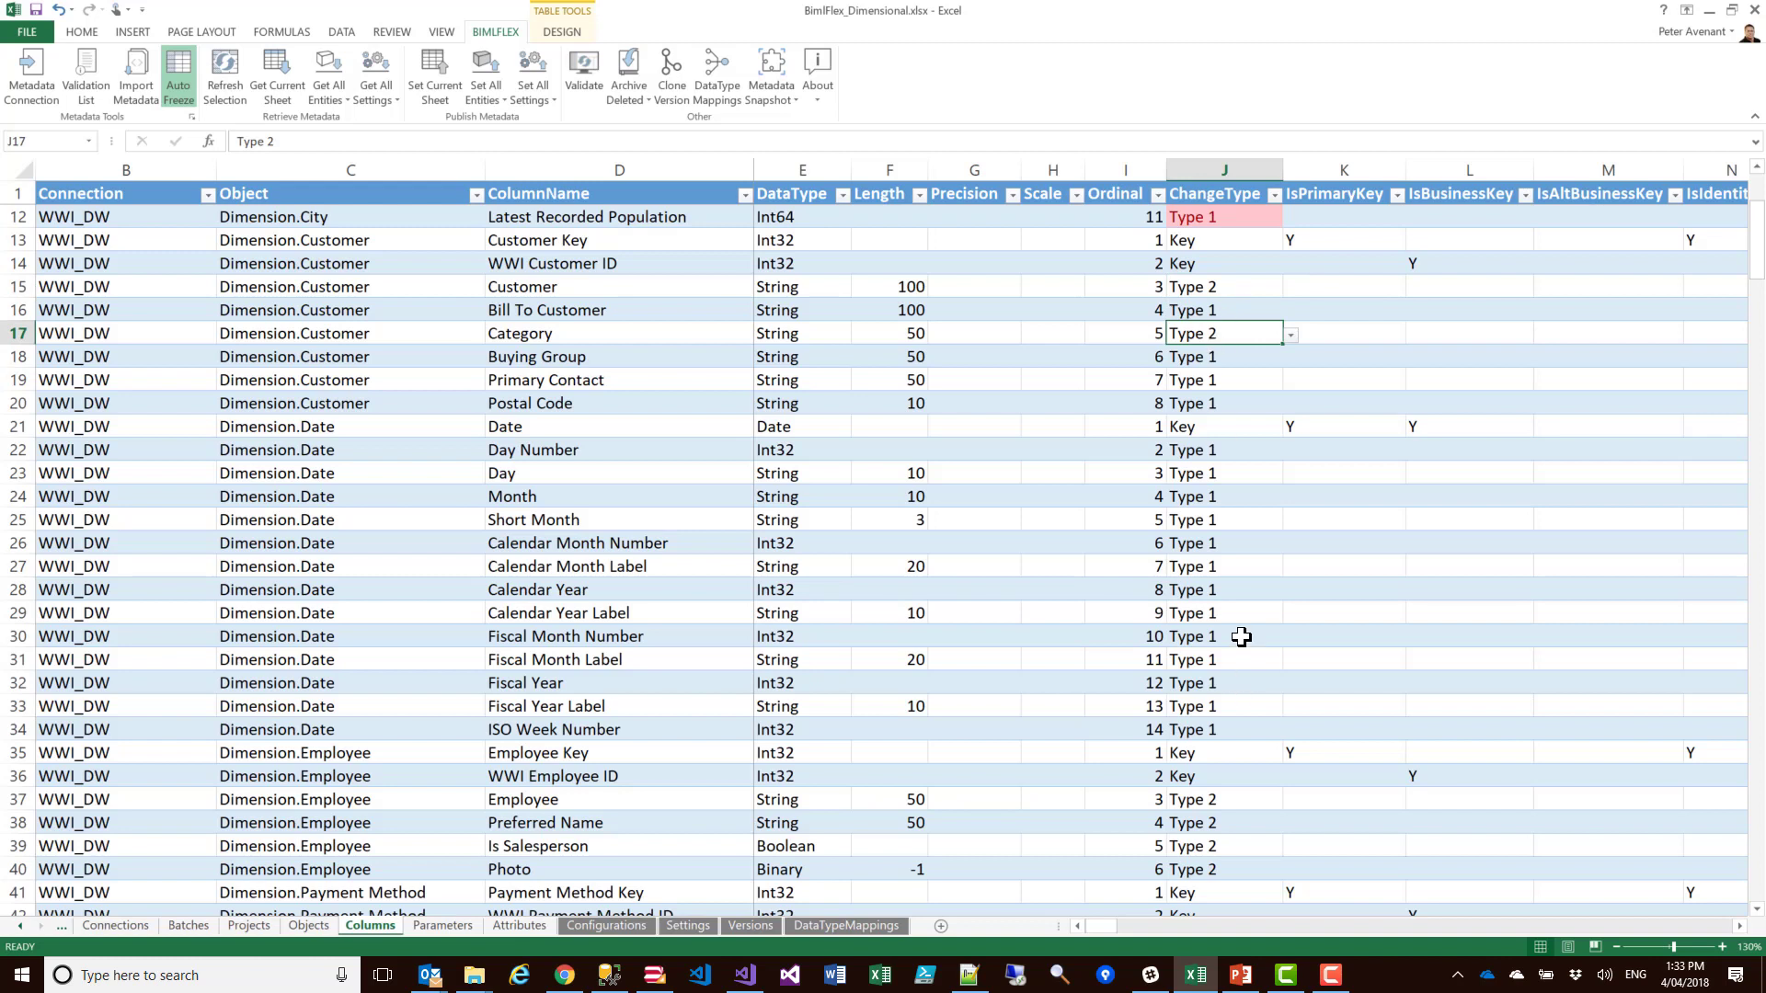
{"action": "left_click", "coordinate": [395, 248]}
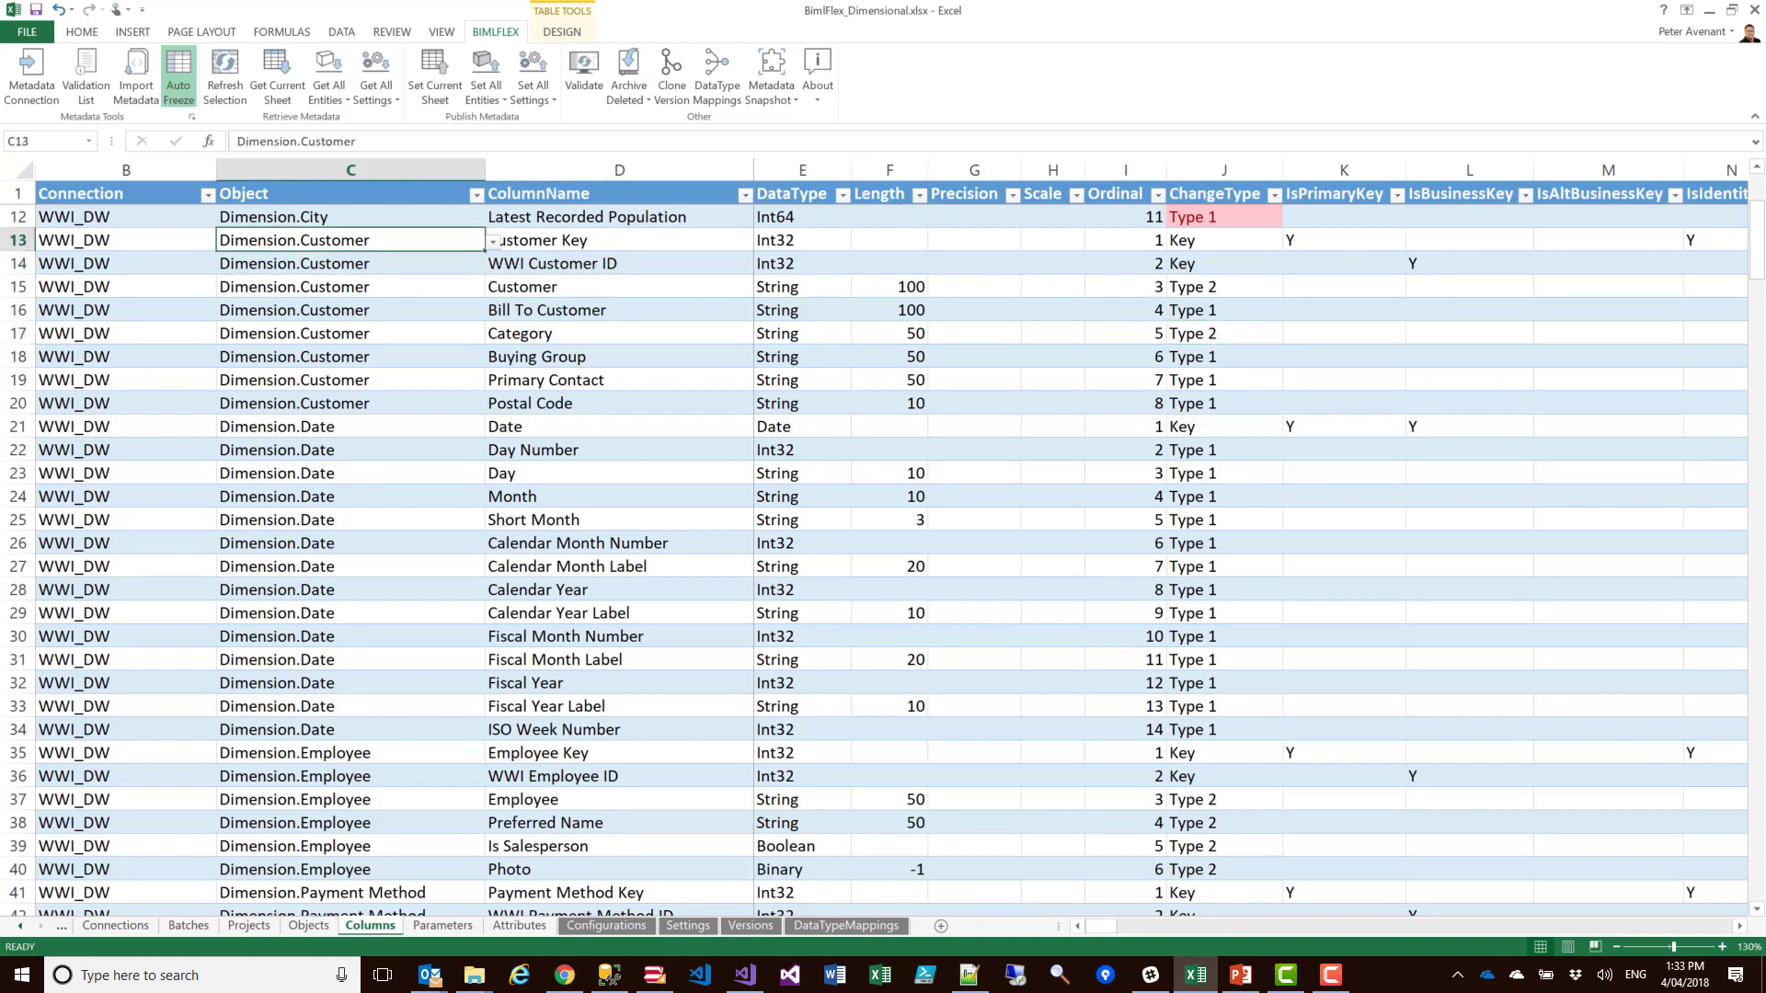
{"action": "left_click", "coordinate": [1226, 310]}
{"action": "left_click", "coordinate": [1229, 290]}
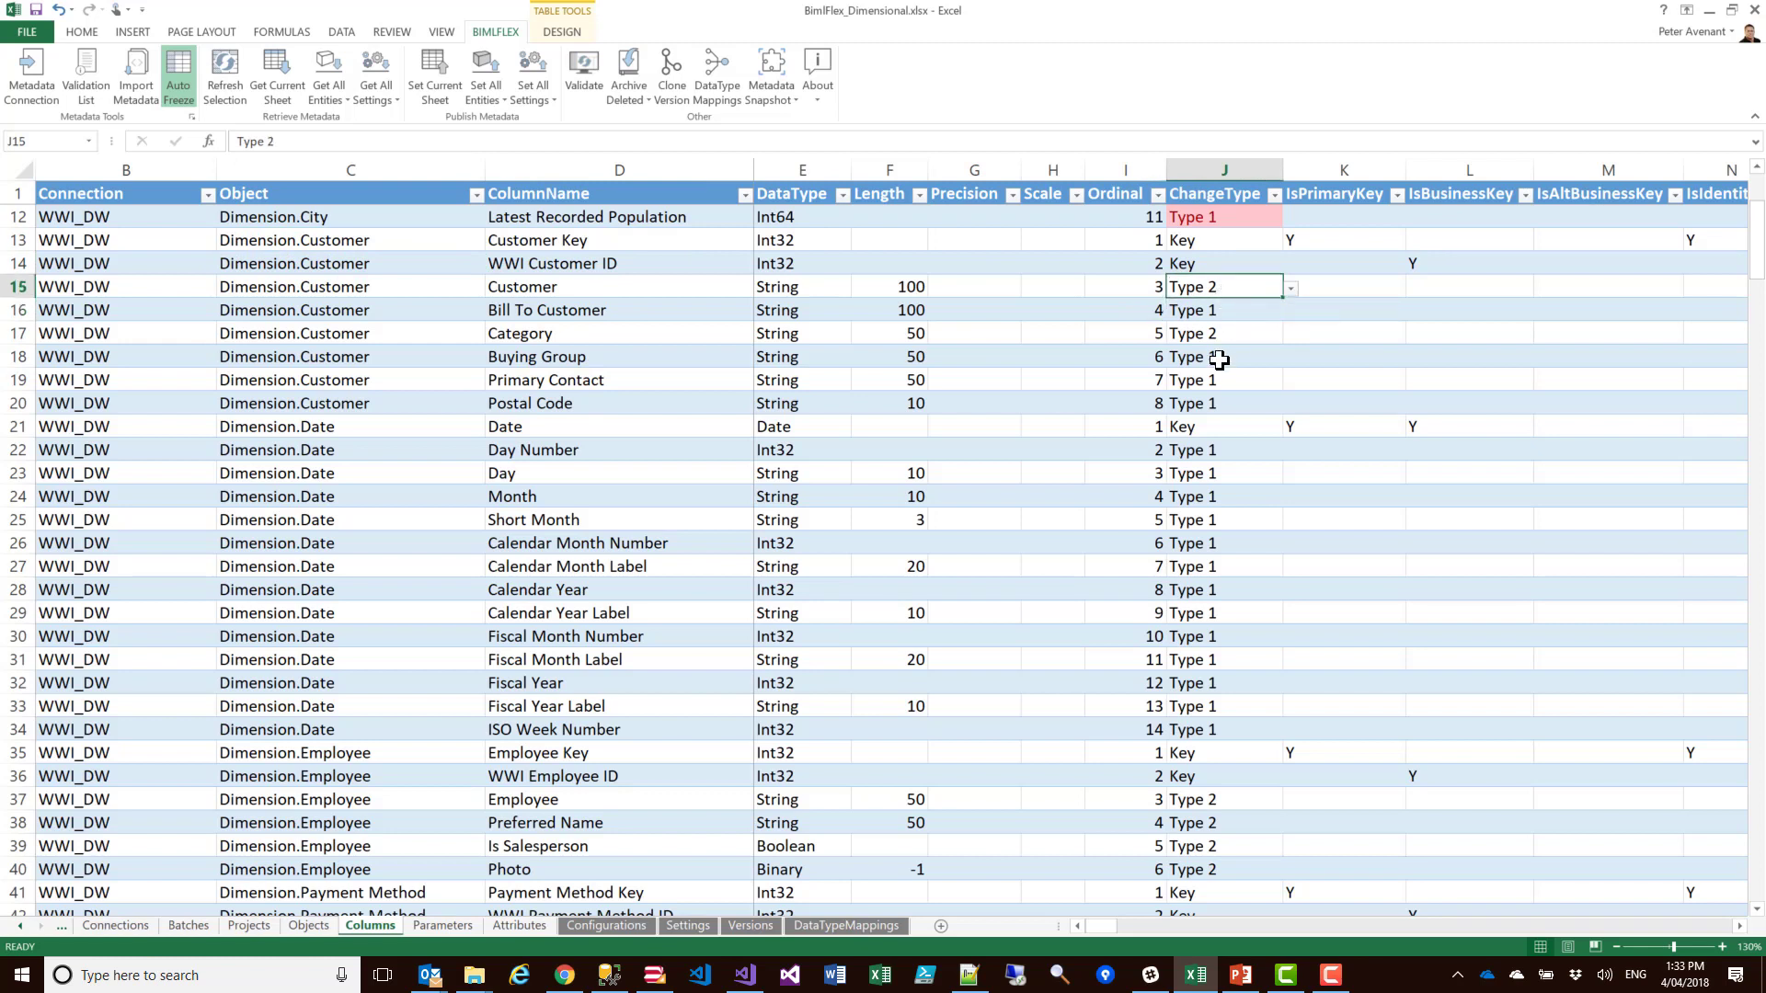
{"action": "left_click_drag", "start_coordinate": [1222, 401], "coordinate": [1209, 439]}
{"action": "scroll", "coordinate": [1218, 286], "scroll_direction": "up", "scroll_amount": 3}
{"action": "scroll", "coordinate": [1226, 411], "scroll_direction": "down", "scroll_amount": 8}
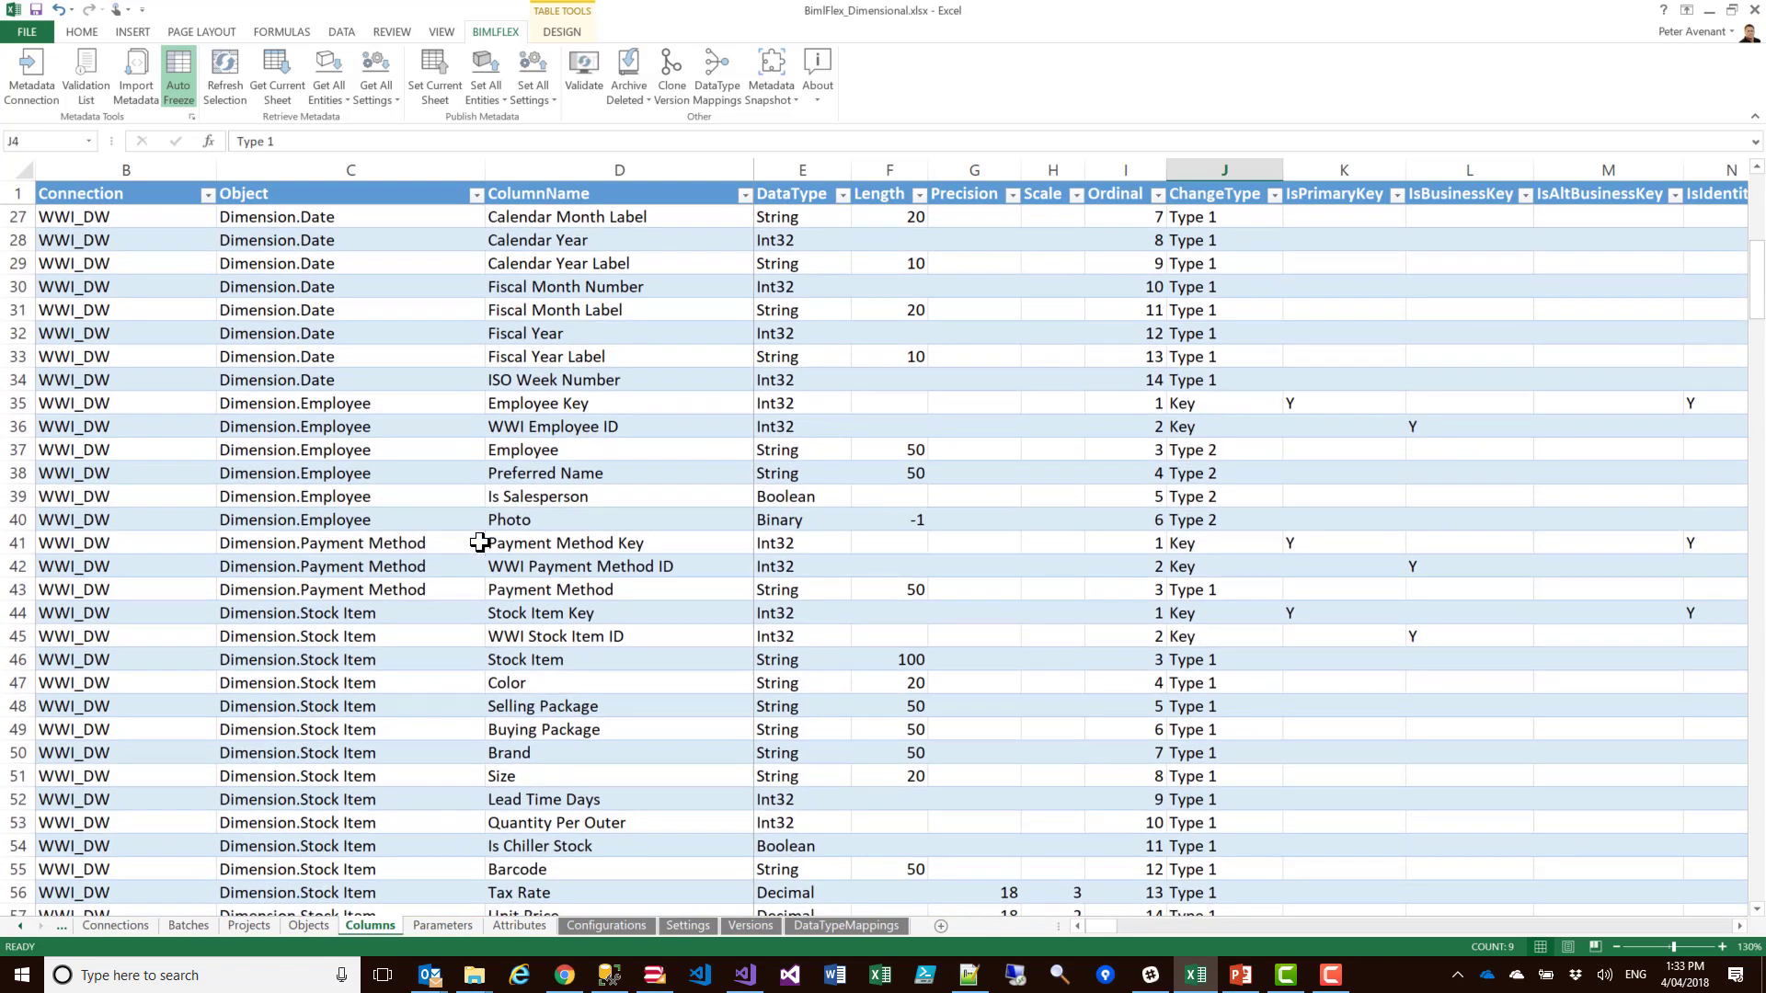
{"action": "left_click_drag", "start_coordinate": [1225, 521], "coordinate": [1225, 396]}
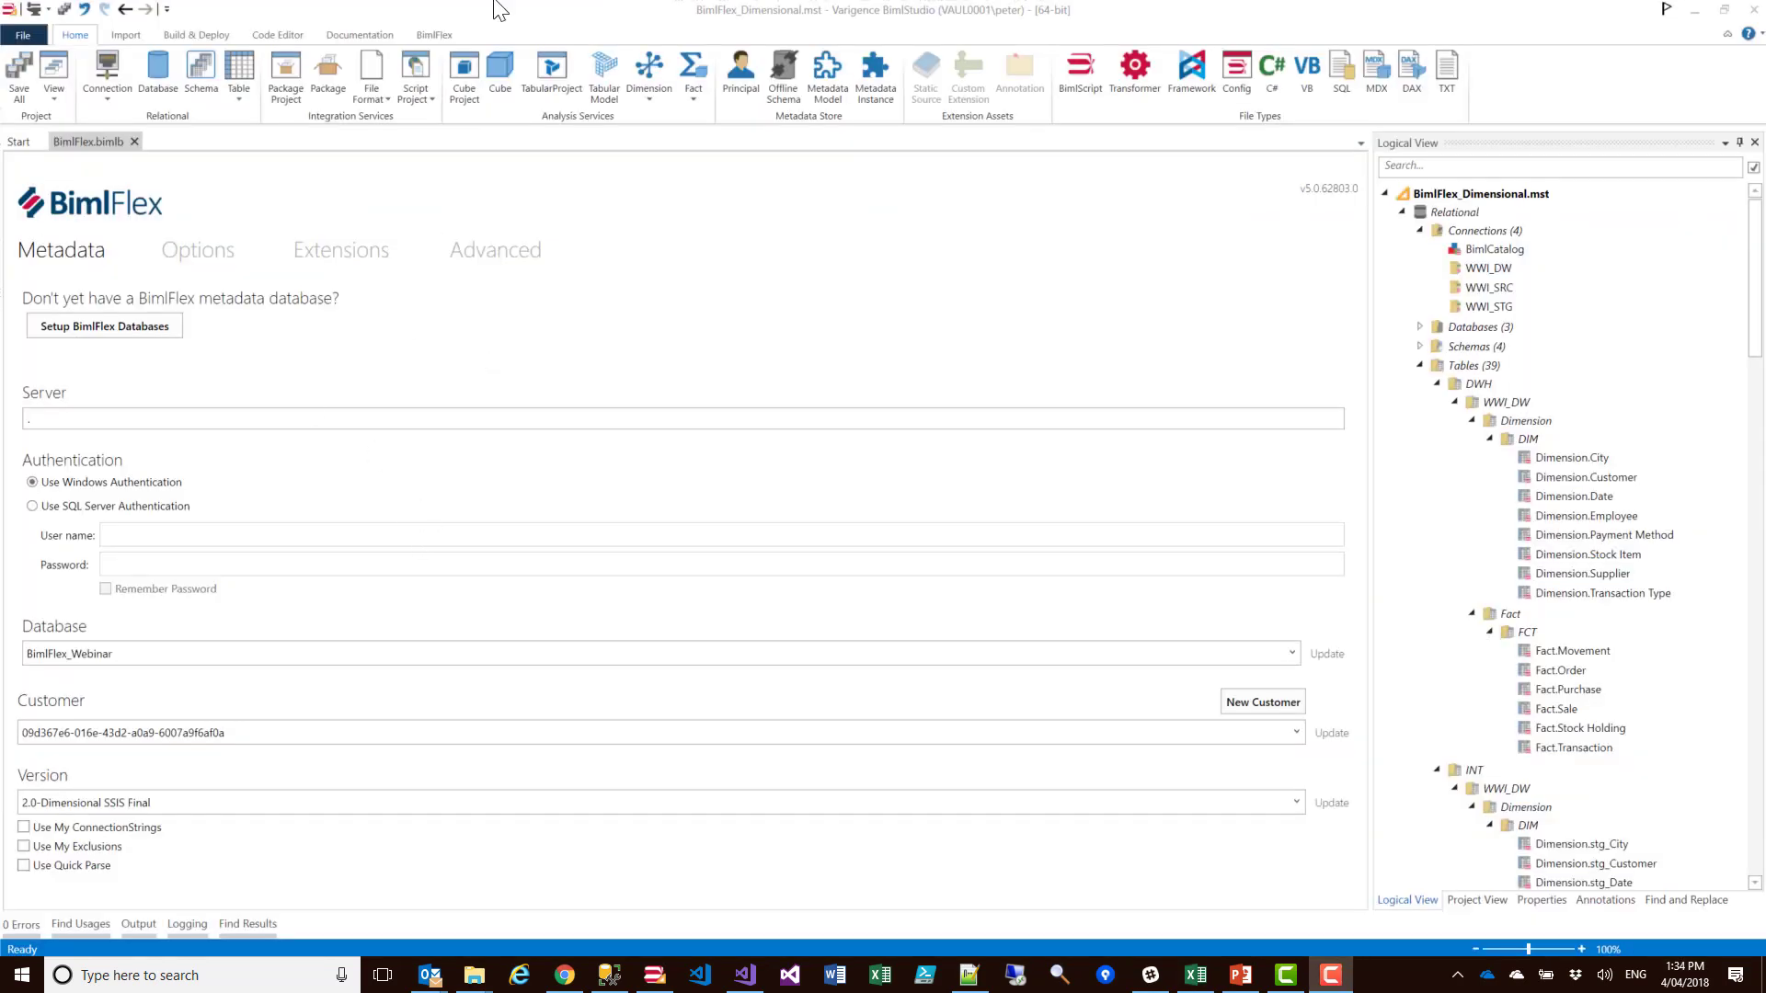
Switch to BimlStudio and refresh the BimlFlex_Dimensional project's metadata
{"action": "left_click", "coordinate": [431, 33]}
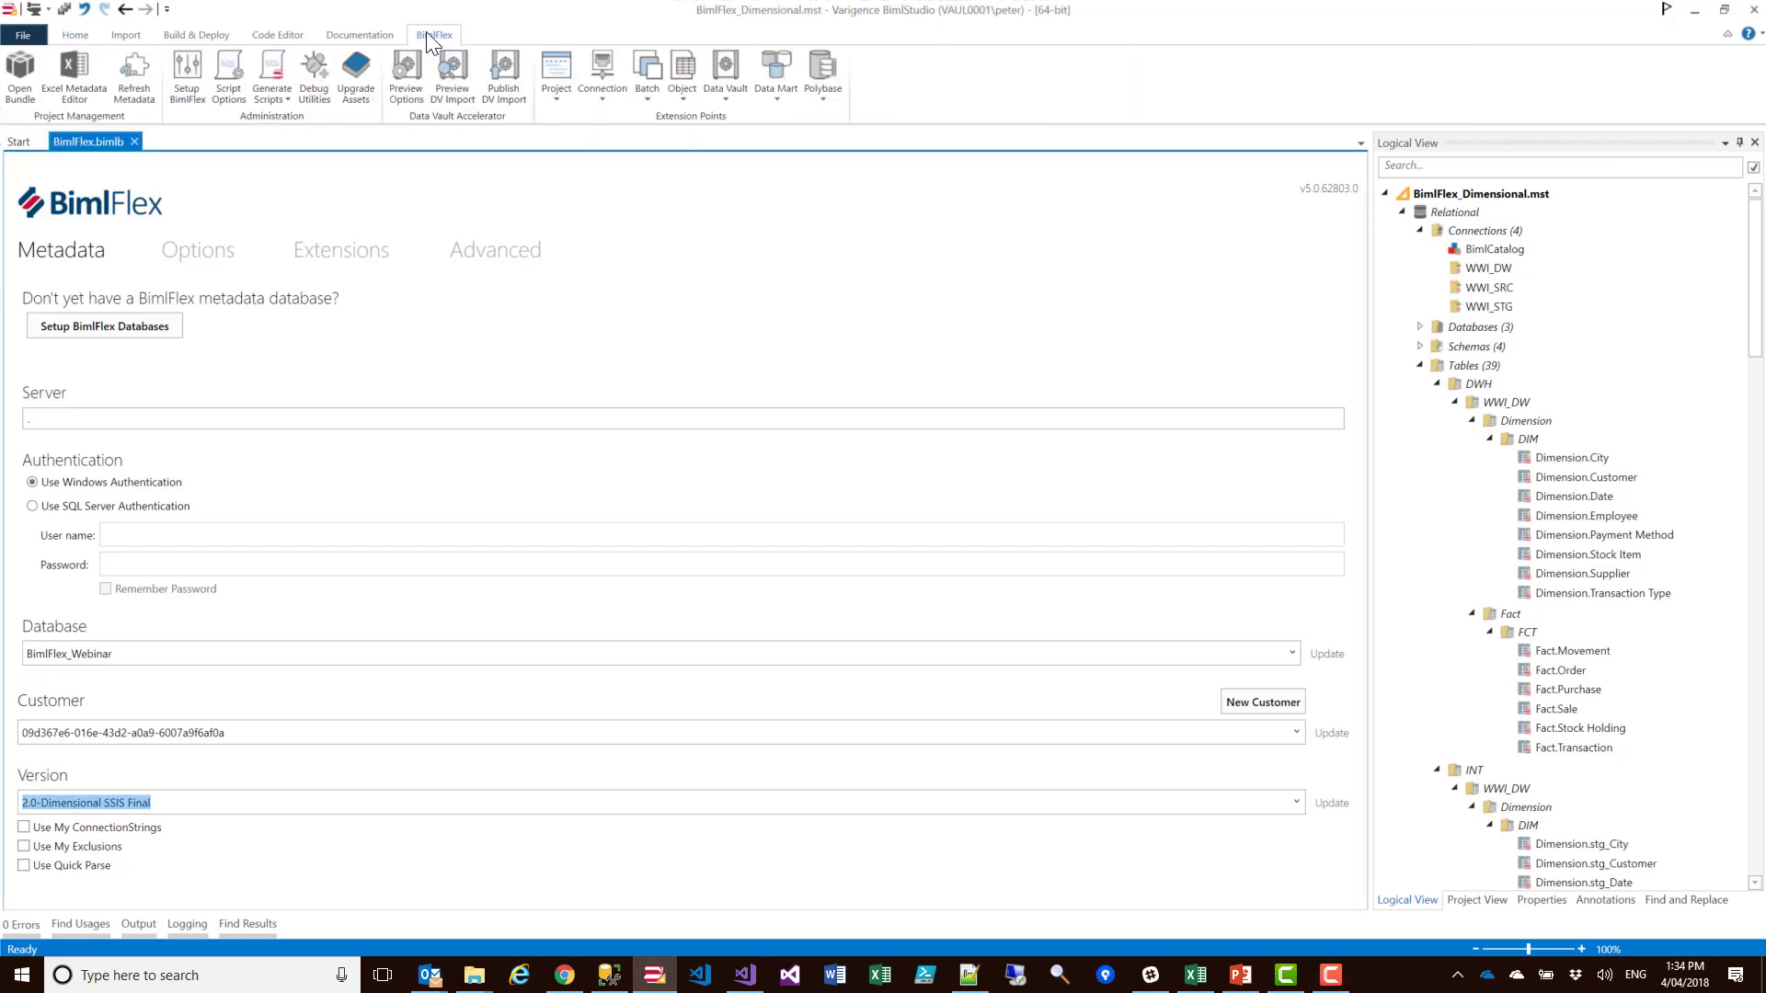
{"action": "left_click", "coordinate": [135, 70]}
Review the DWH, INT and STG table groups in the Logical View, collapsing Connections and each reviewed group
{"action": "left_click", "coordinate": [1420, 231]}
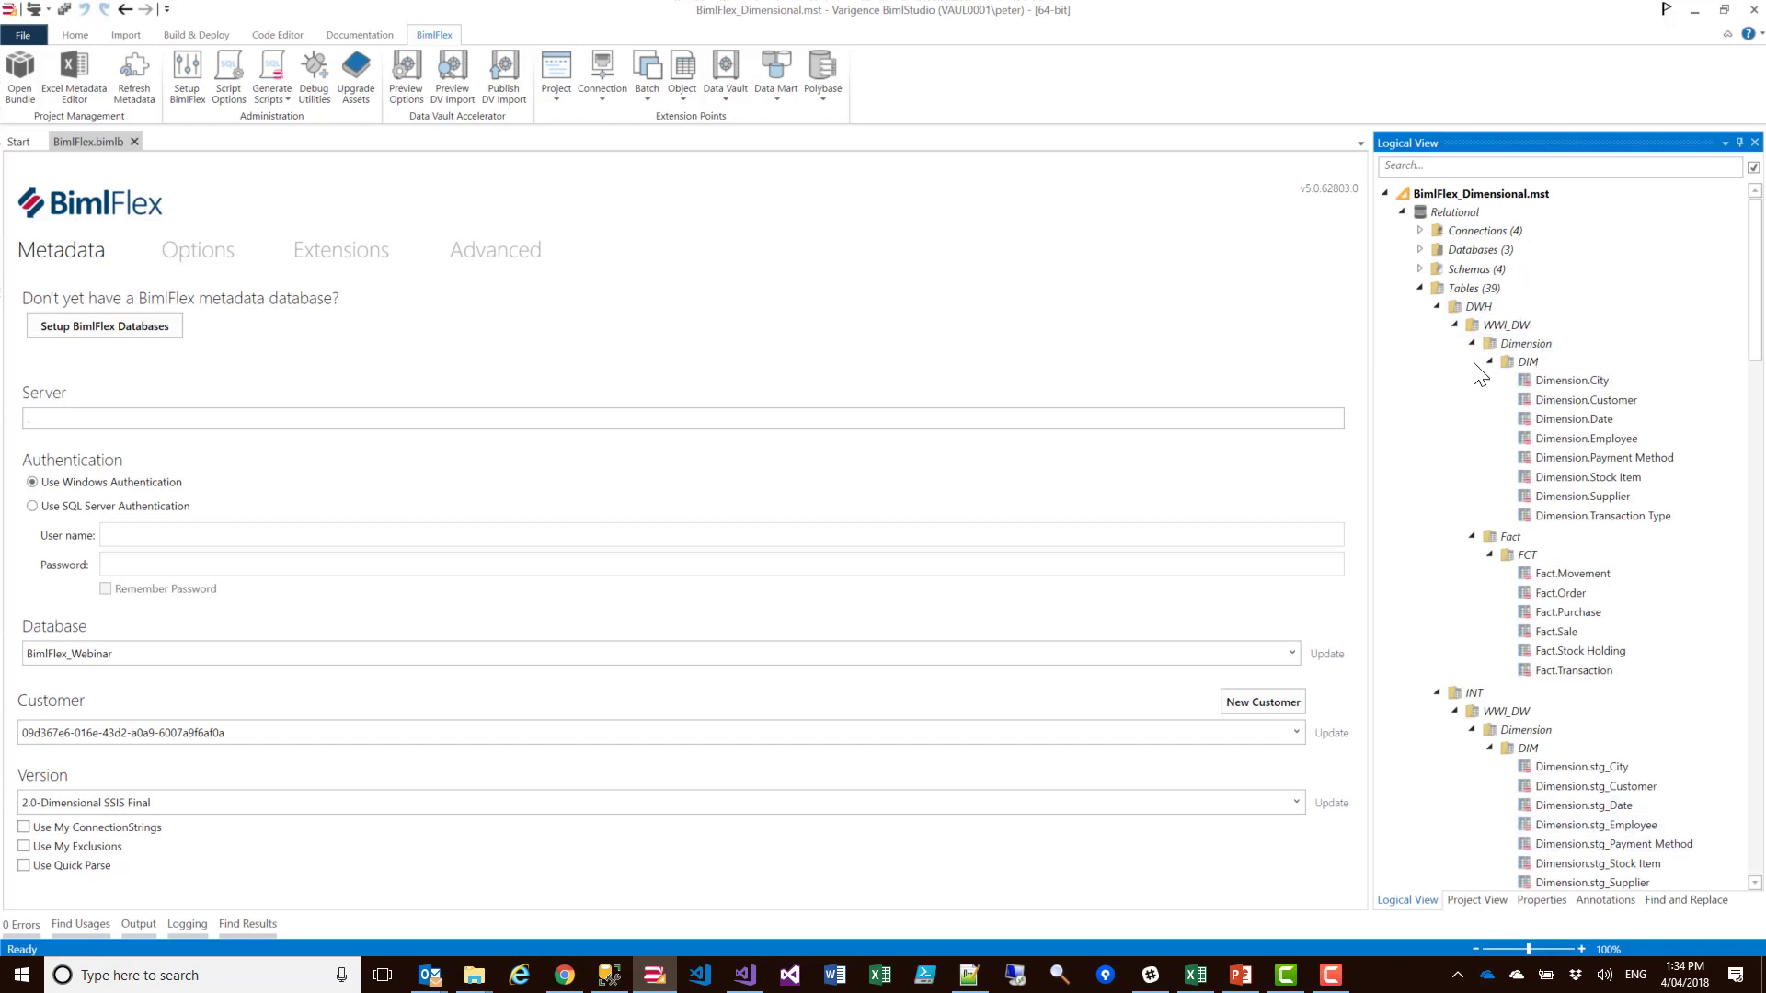
{"action": "left_click", "coordinate": [1454, 325]}
{"action": "left_click", "coordinate": [1437, 306]}
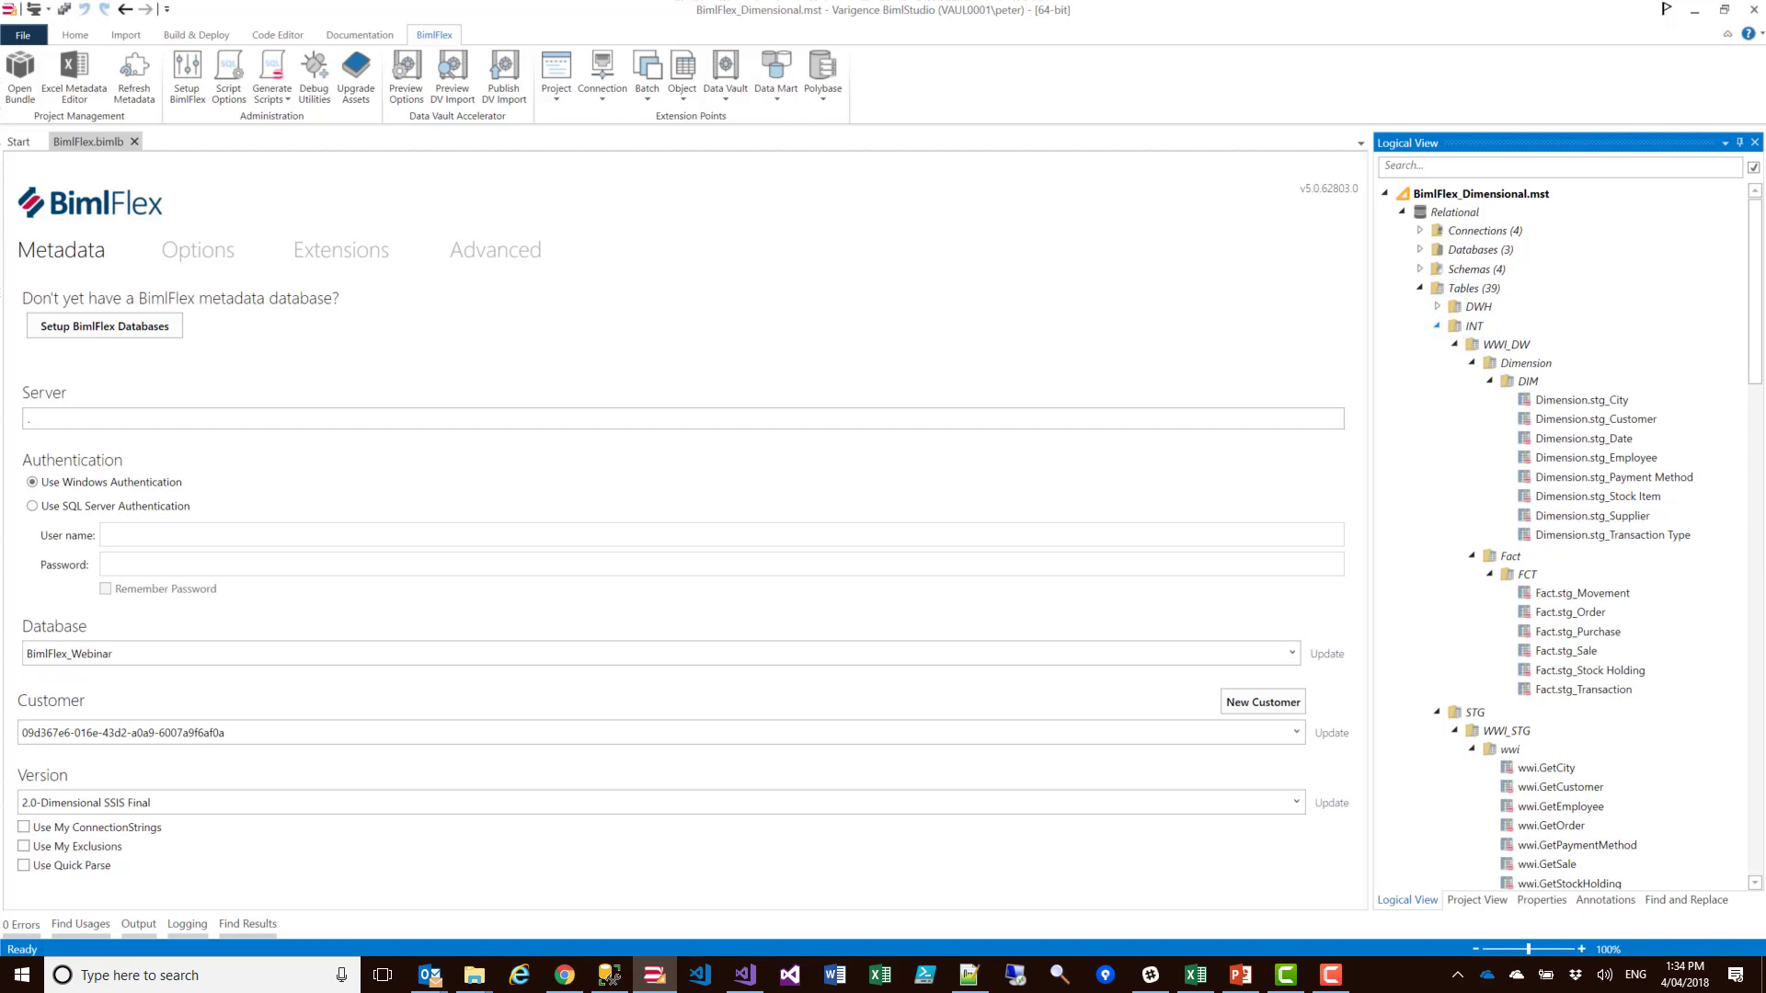
{"action": "left_click", "coordinate": [1436, 326]}
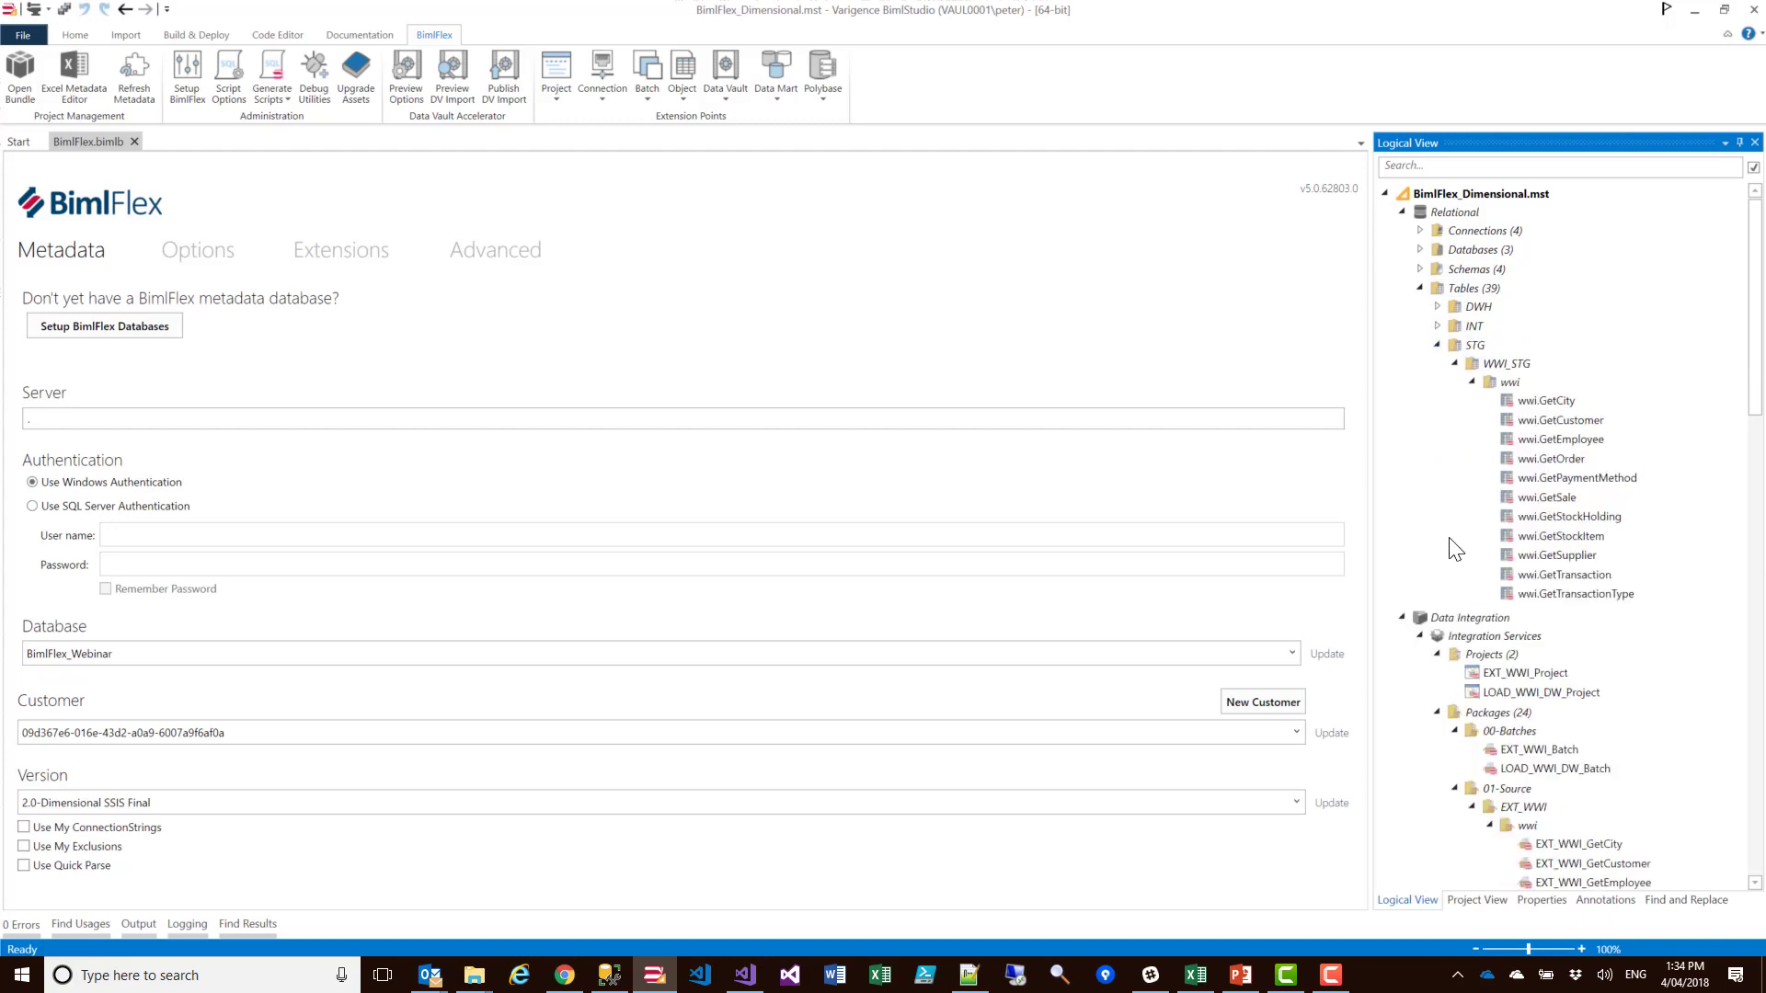
{"action": "left_click", "coordinate": [1436, 345]}
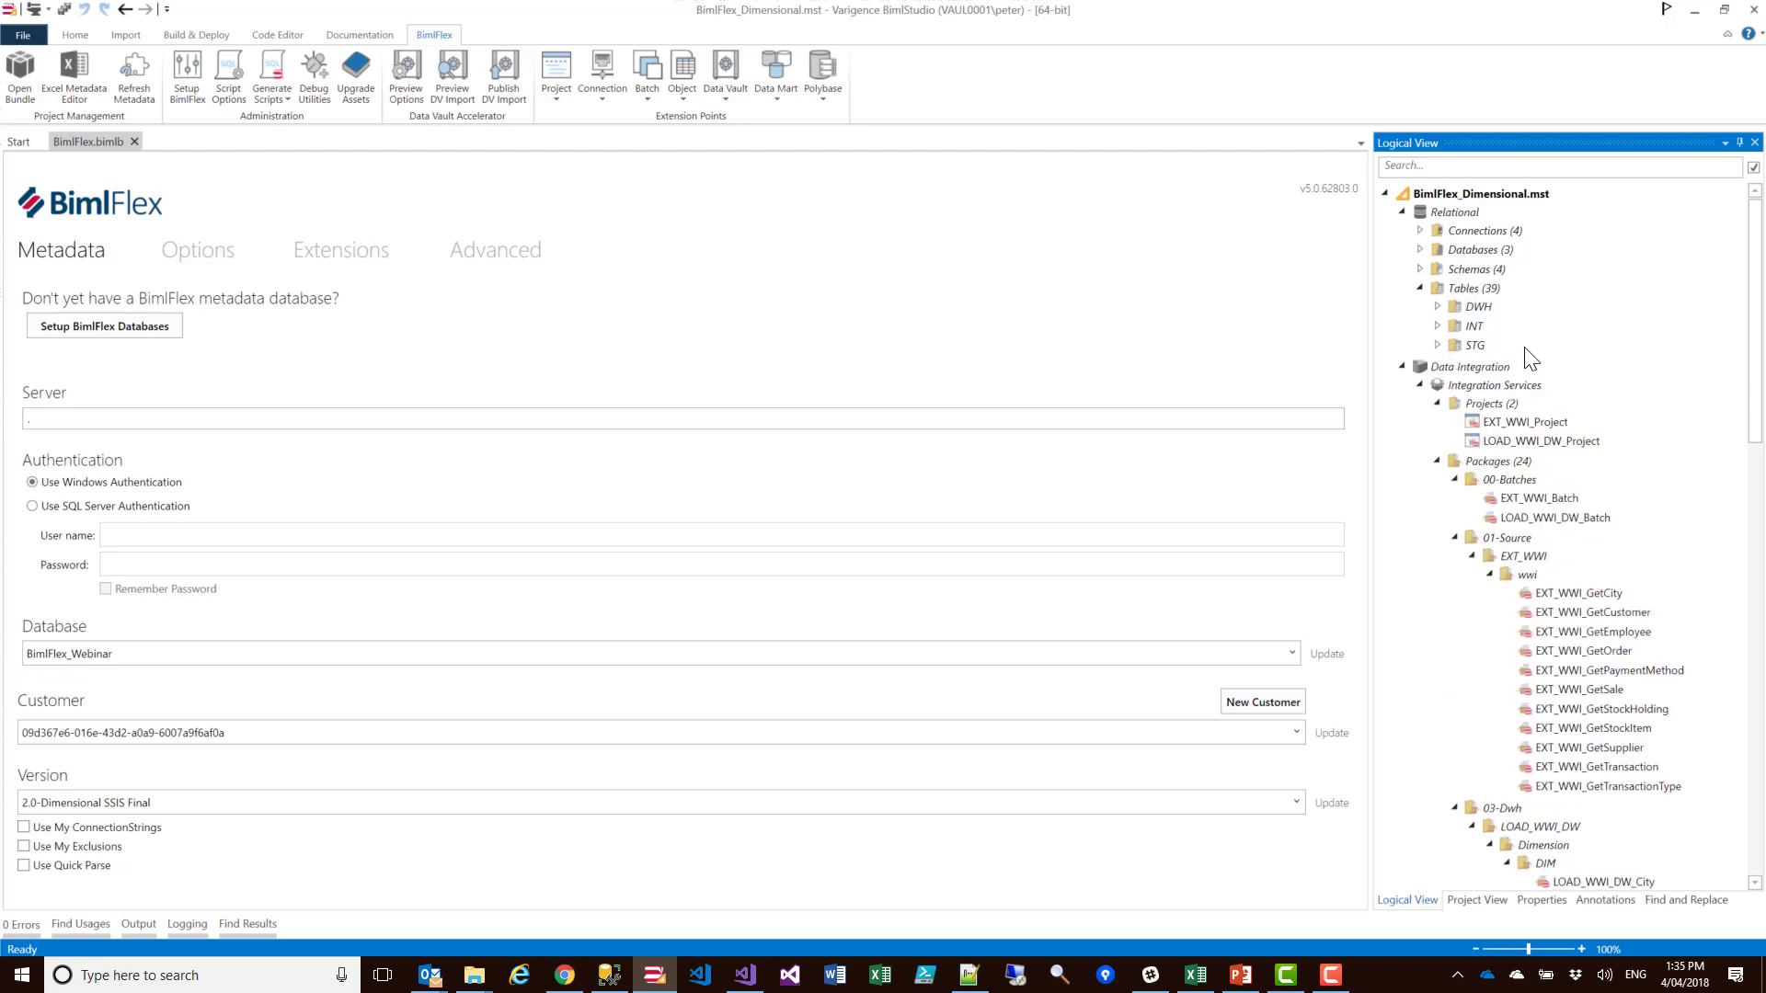
Review the generated Integration Services packages and collapse Script Projects and the 01-Source, 03-Dwh and 00-Batches folders
{"action": "scroll", "coordinate": [1527, 340], "scroll_direction": "down", "scroll_amount": 4}
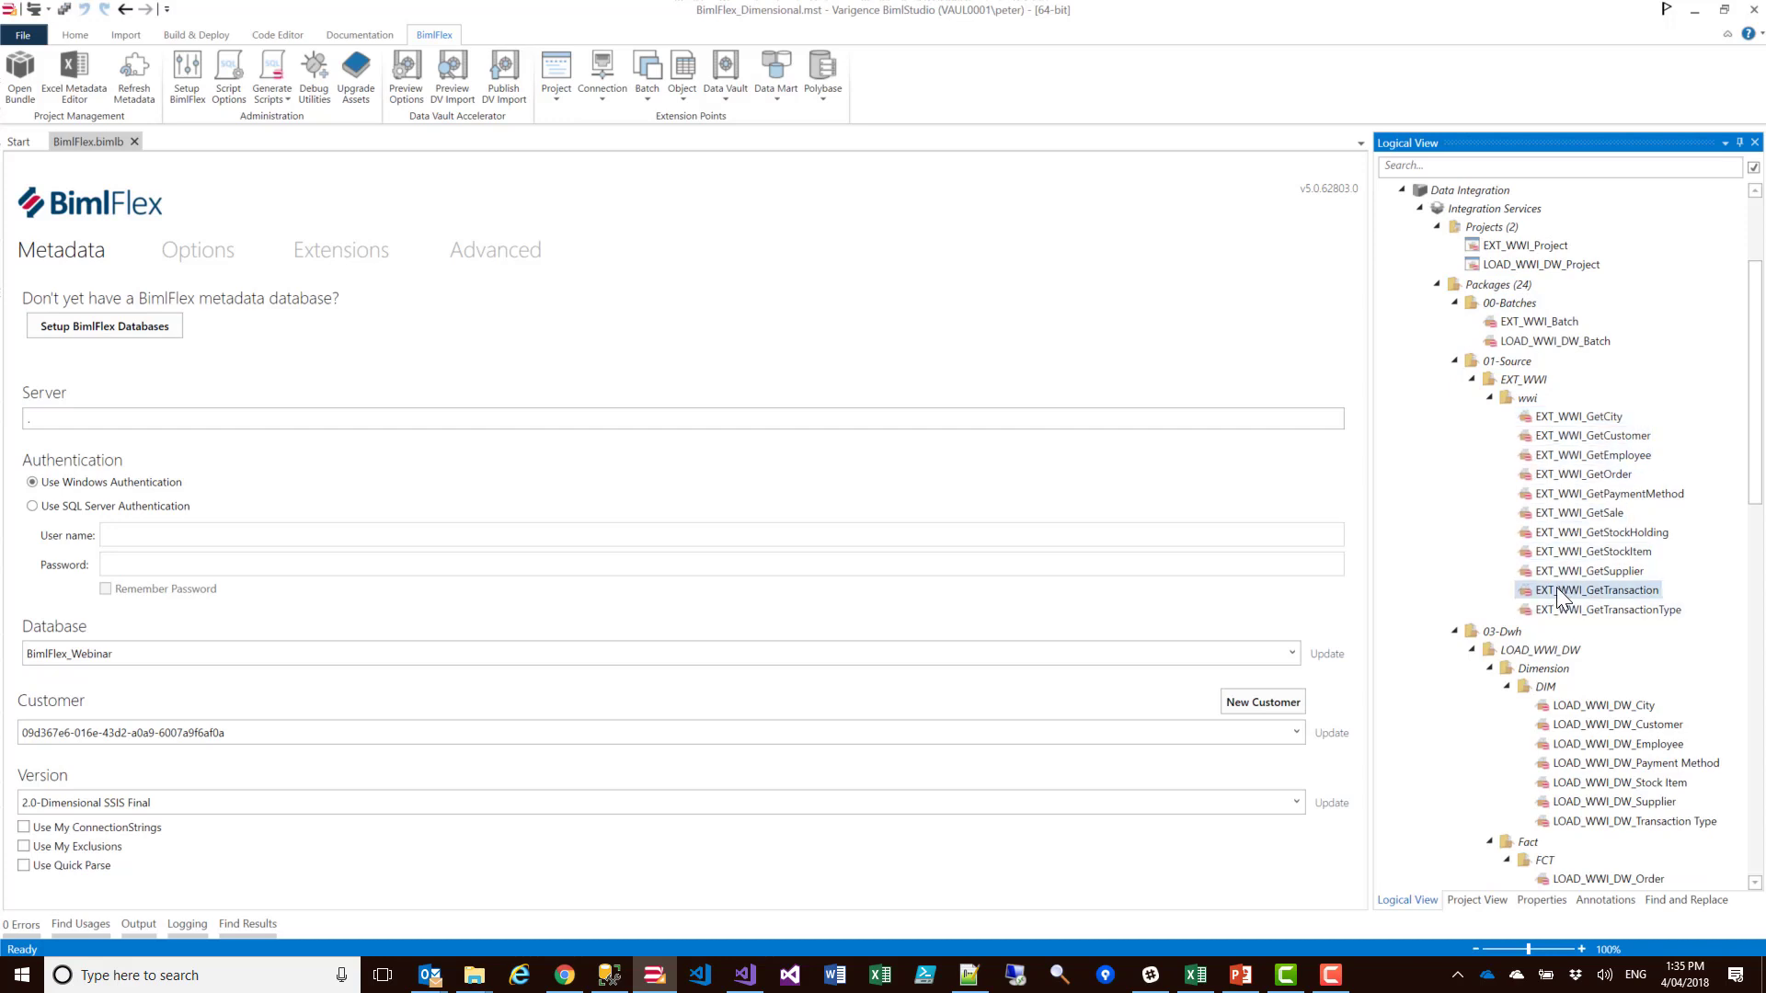
{"action": "scroll", "coordinate": [1558, 598], "scroll_direction": "down", "scroll_amount": 4}
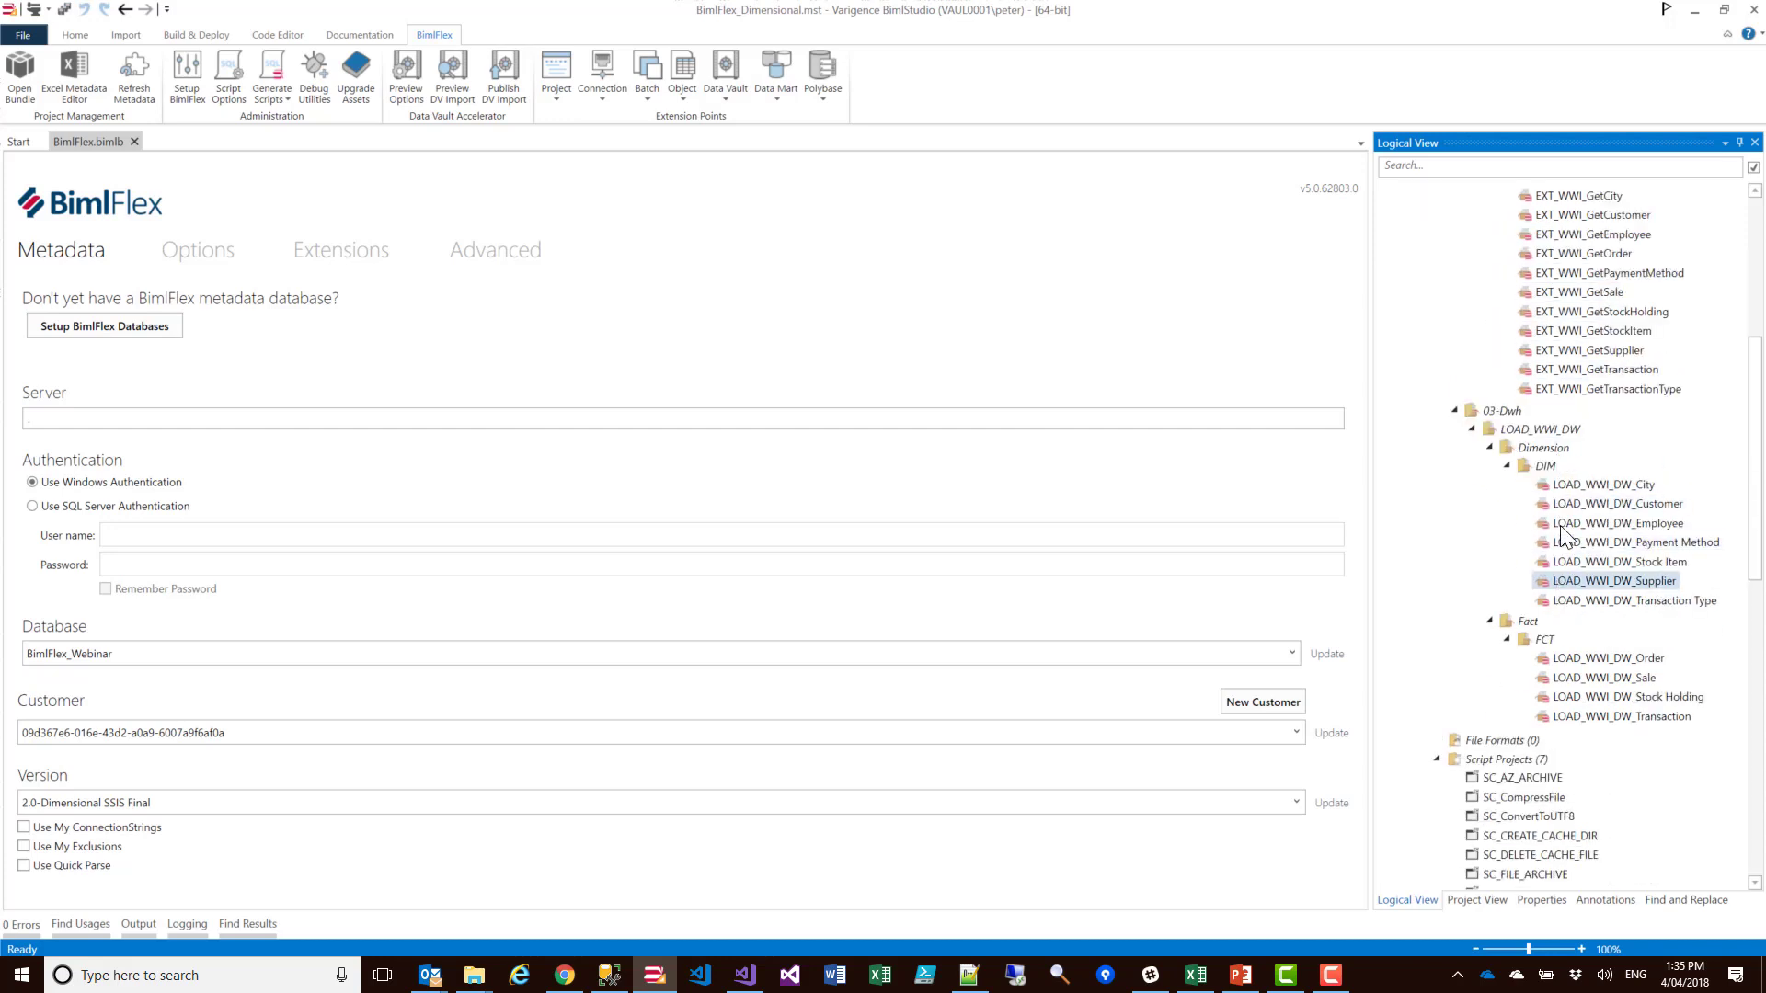
{"action": "left_click", "coordinate": [1437, 759]}
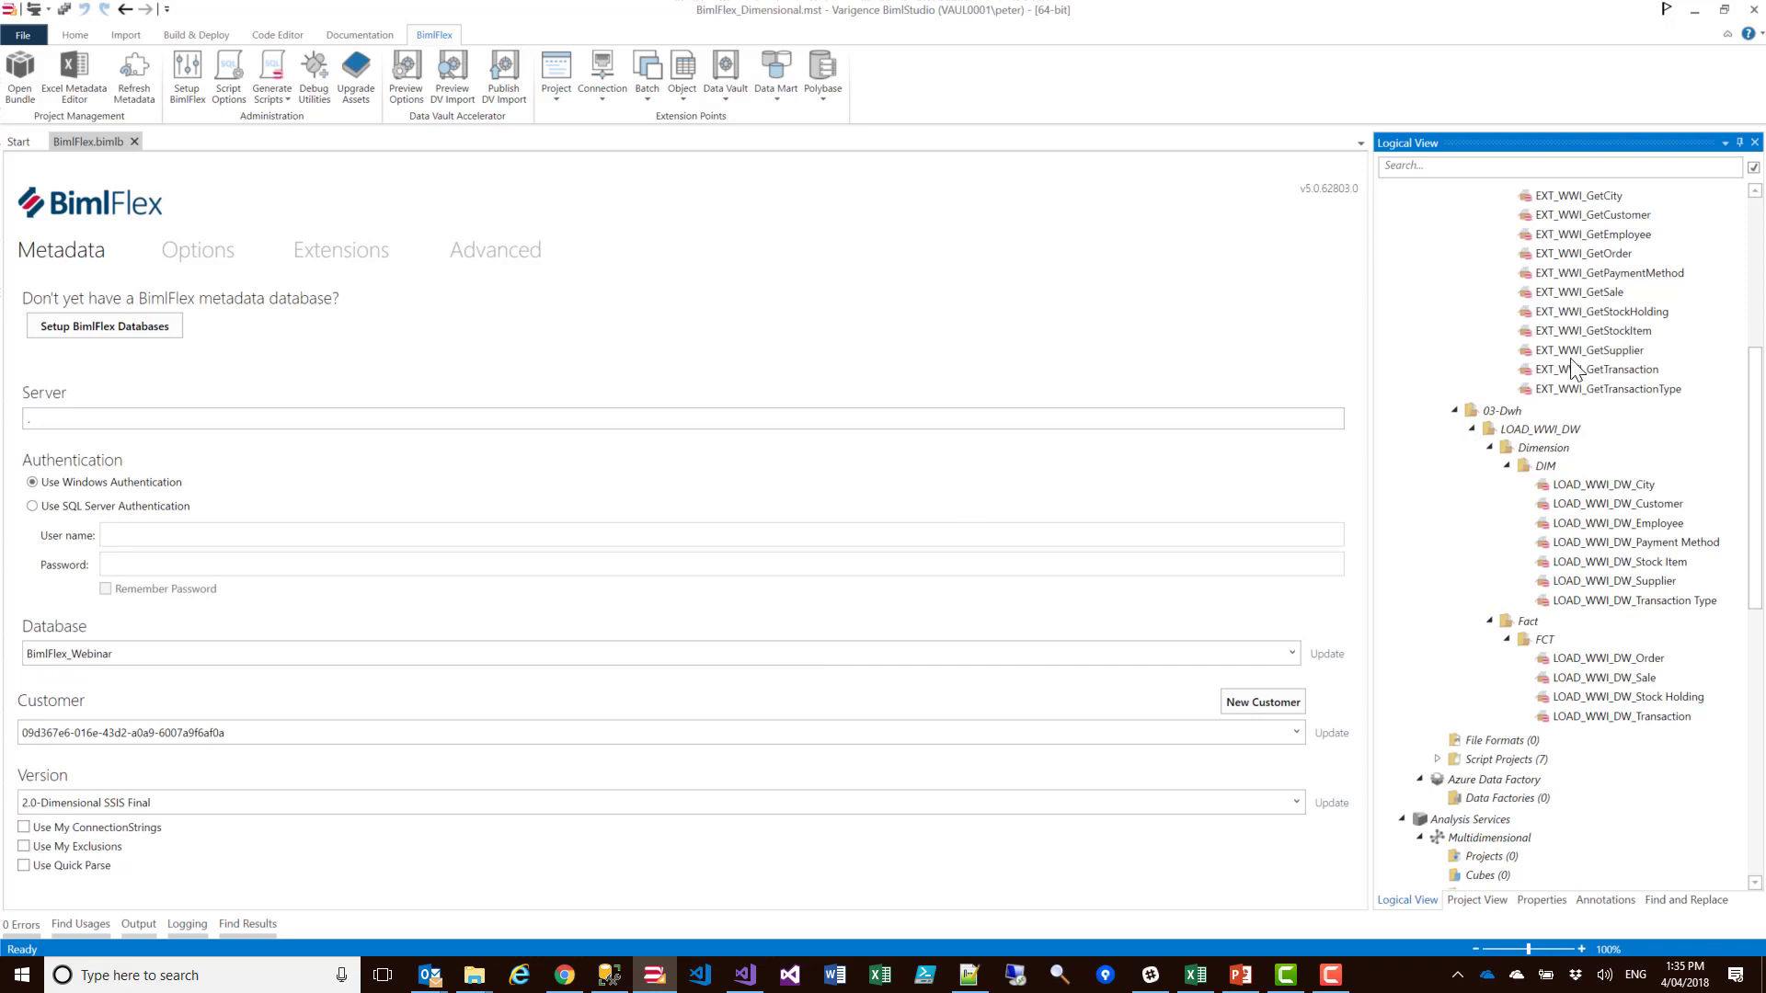
{"action": "scroll", "coordinate": [1606, 522], "scroll_direction": "up", "scroll_amount": 5}
{"action": "left_click", "coordinate": [1454, 450]}
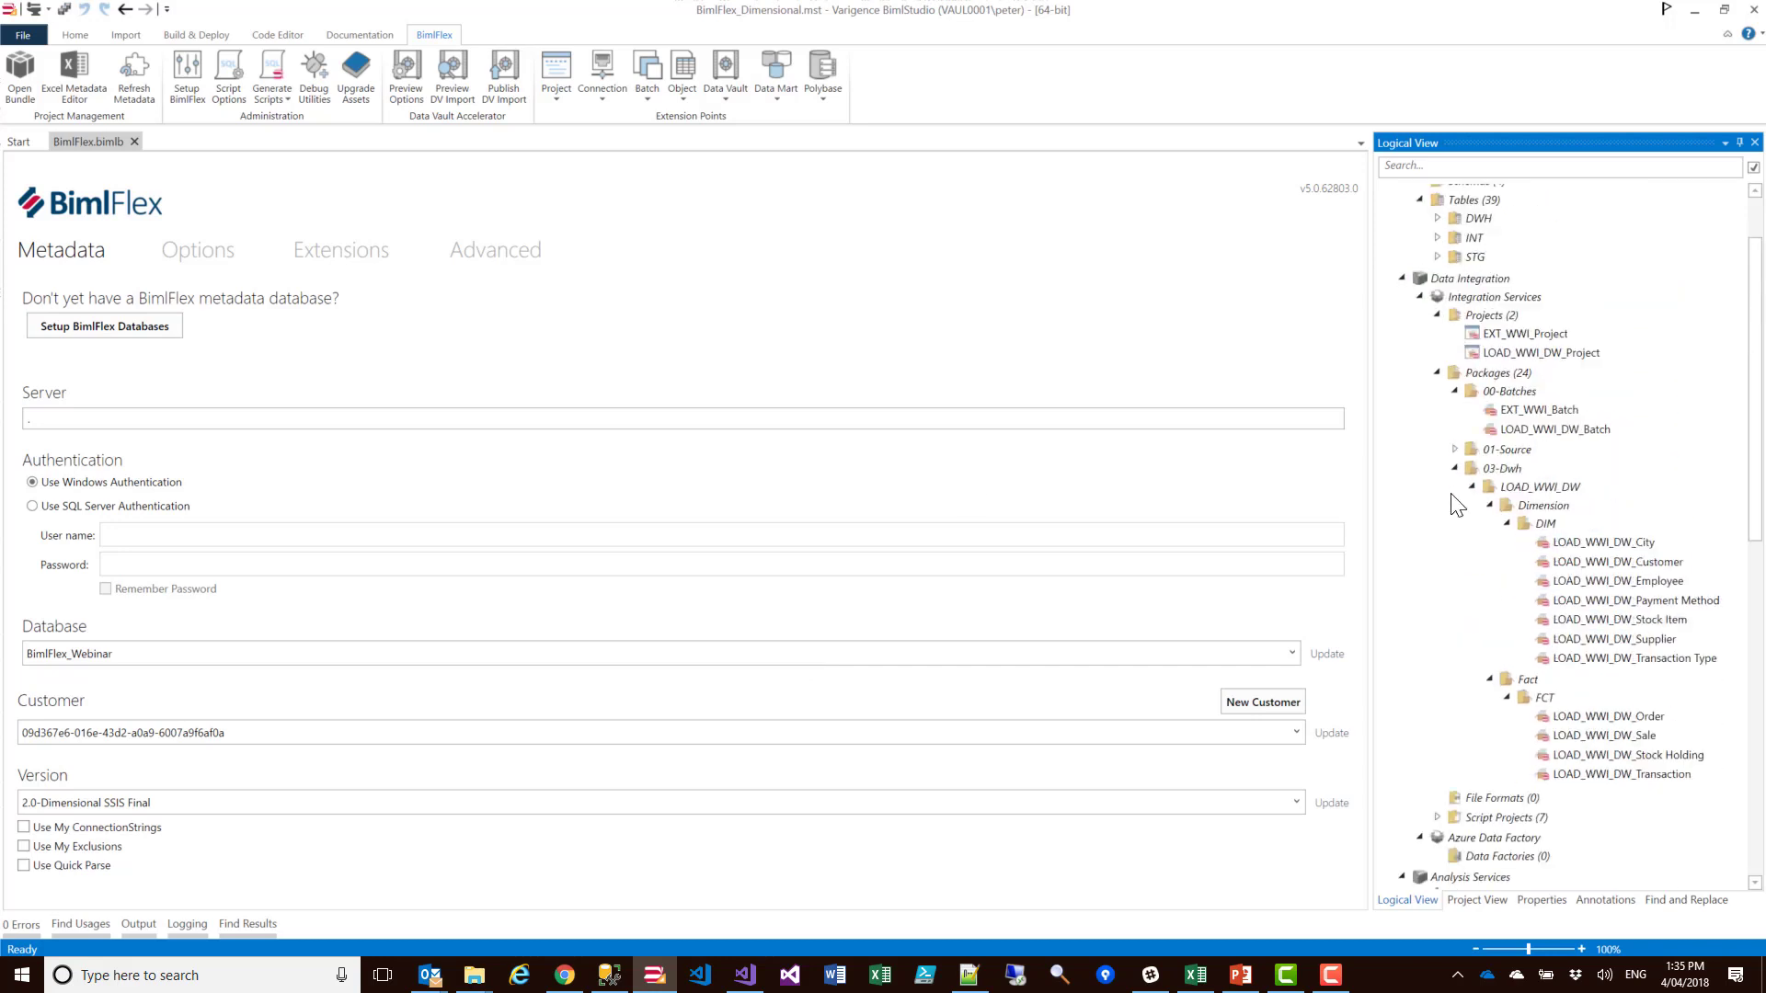
{"action": "left_click", "coordinate": [1456, 468]}
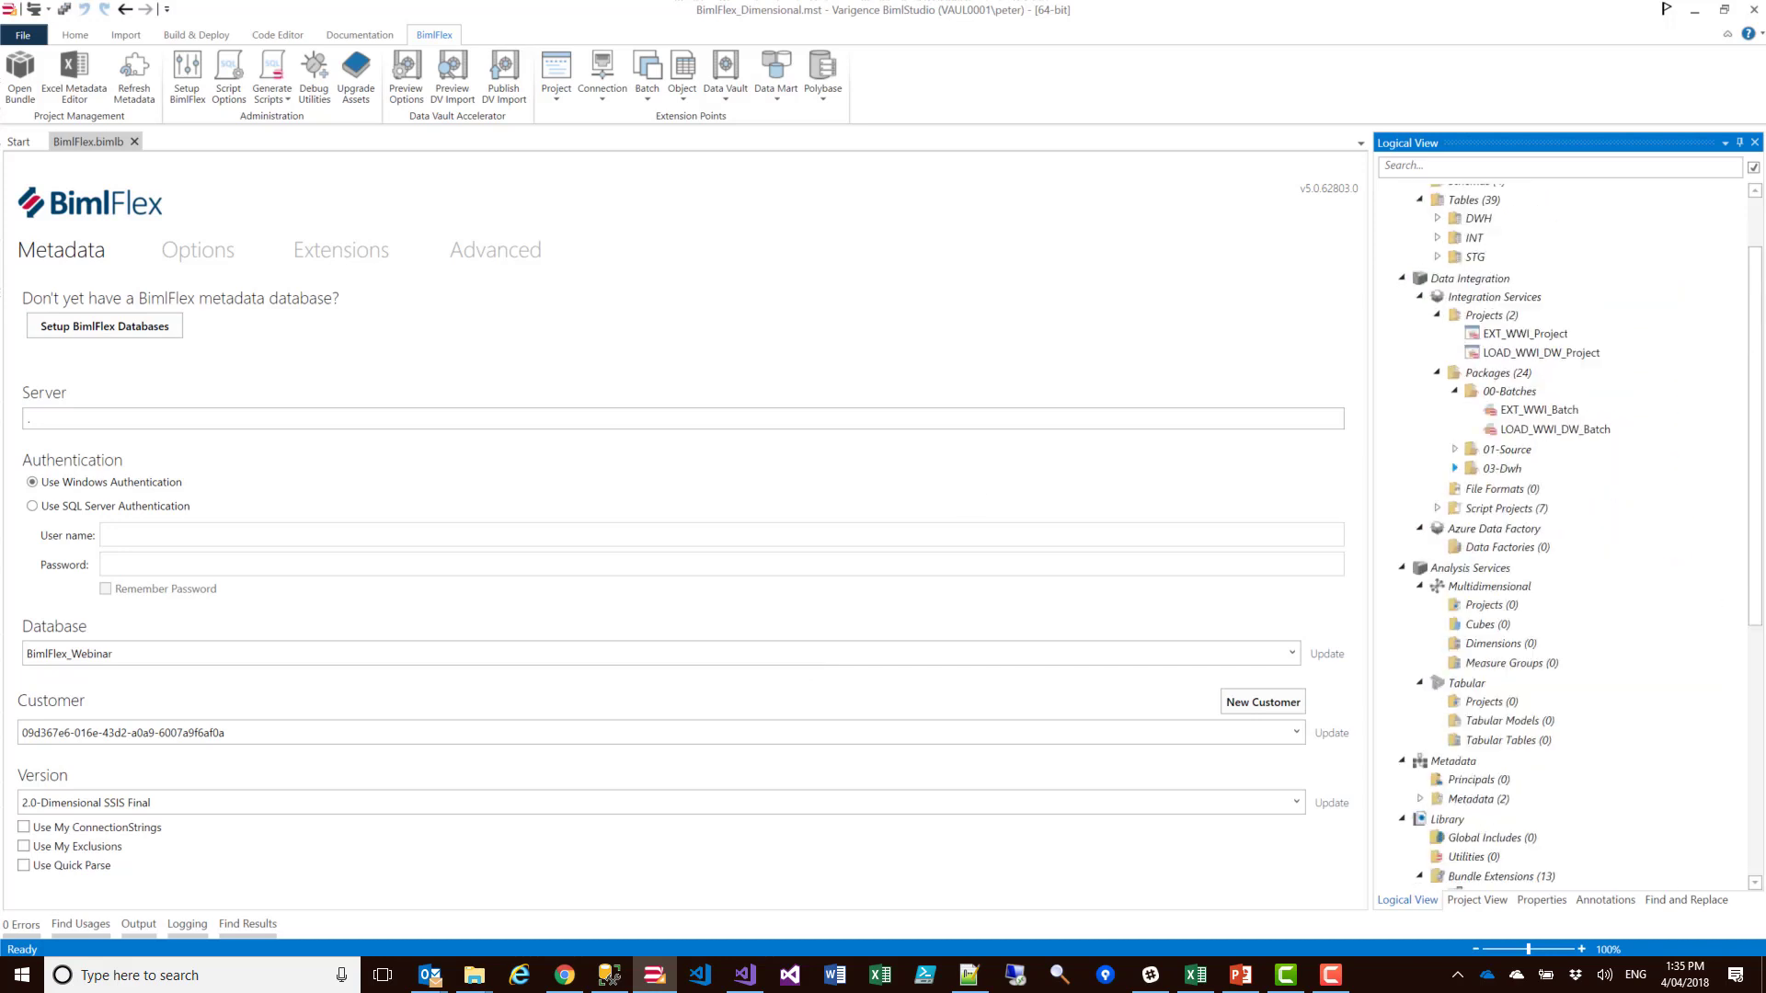
{"action": "left_click", "coordinate": [1455, 391]}
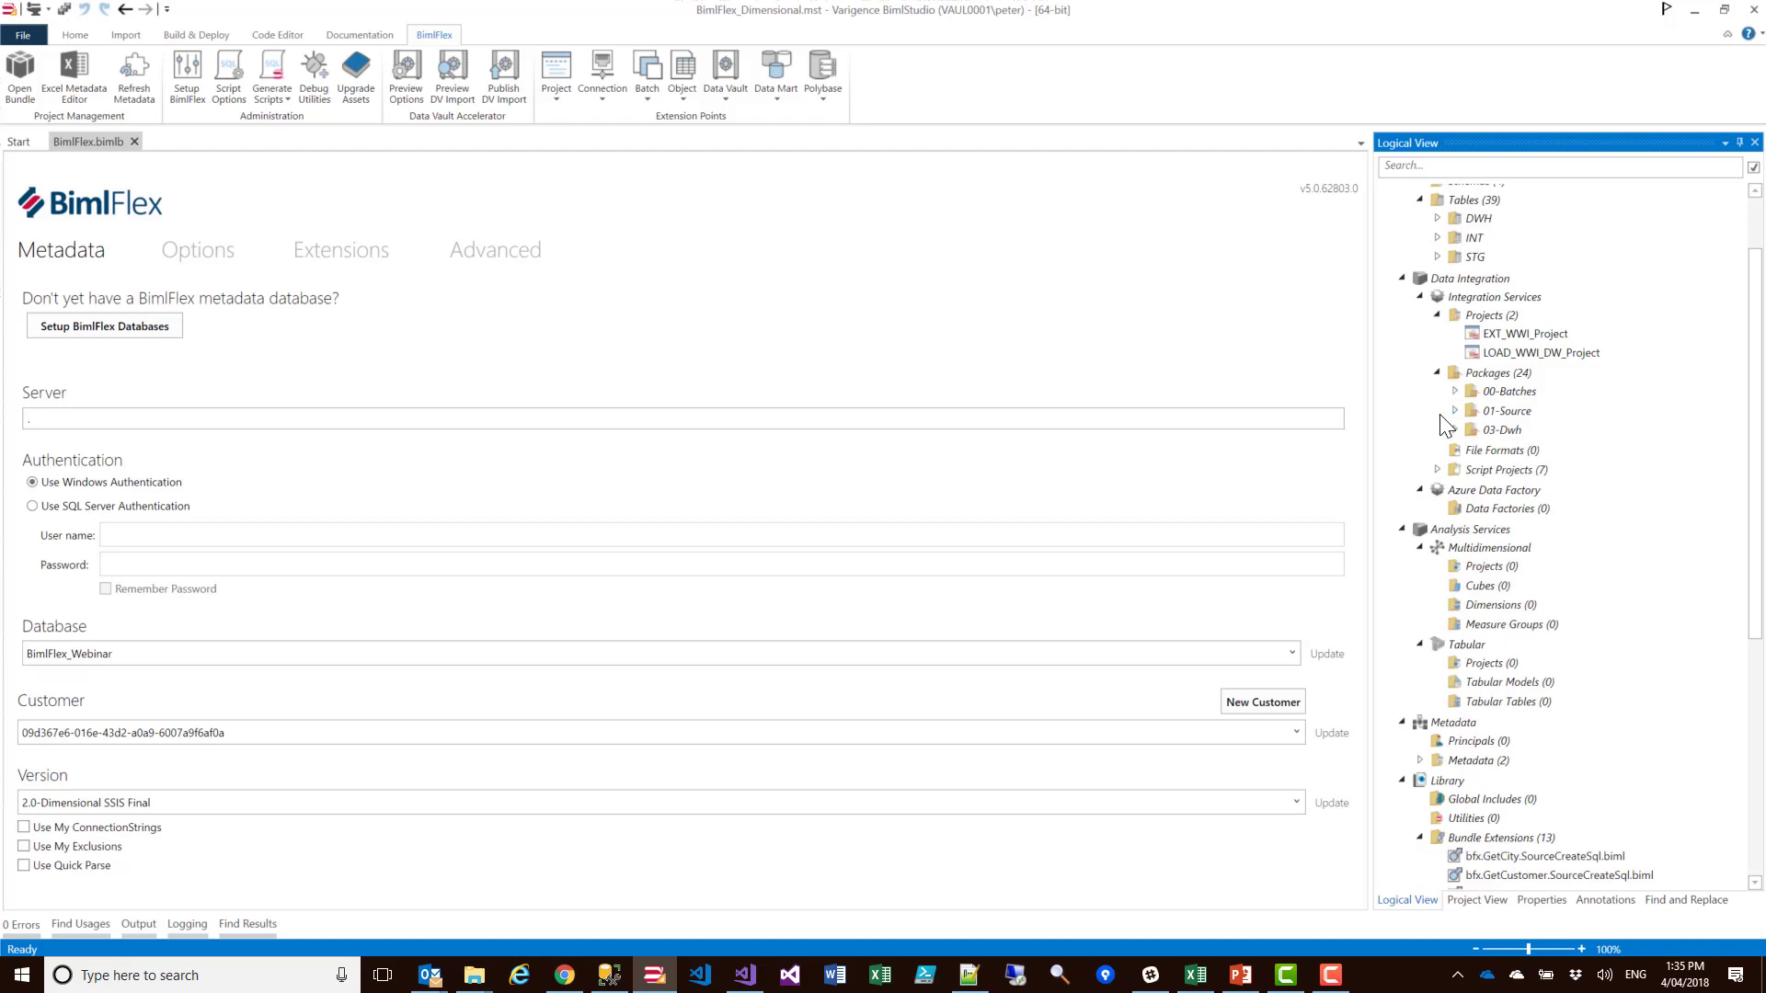
Generate the Create Table Script and review its drop and create statements for the WWI_STG tables
{"action": "left_click", "coordinate": [270, 97]}
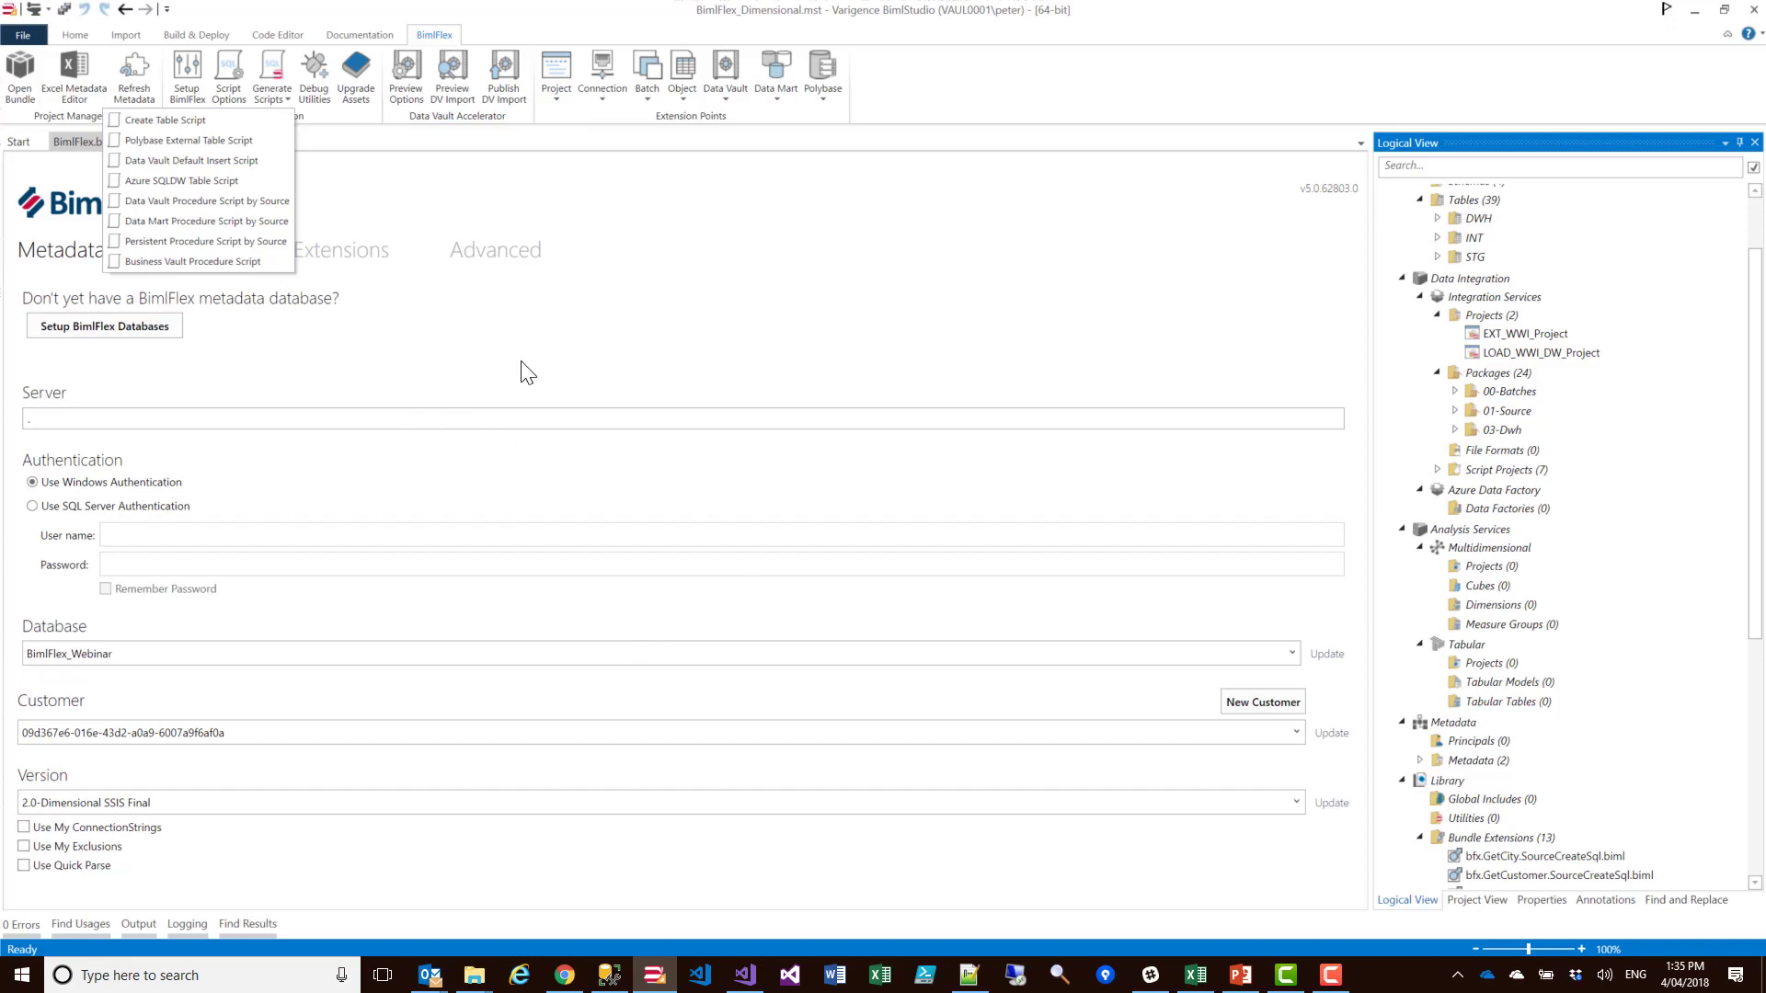
{"action": "scroll", "coordinate": [428, 353], "scroll_direction": "down", "scroll_amount": 15}
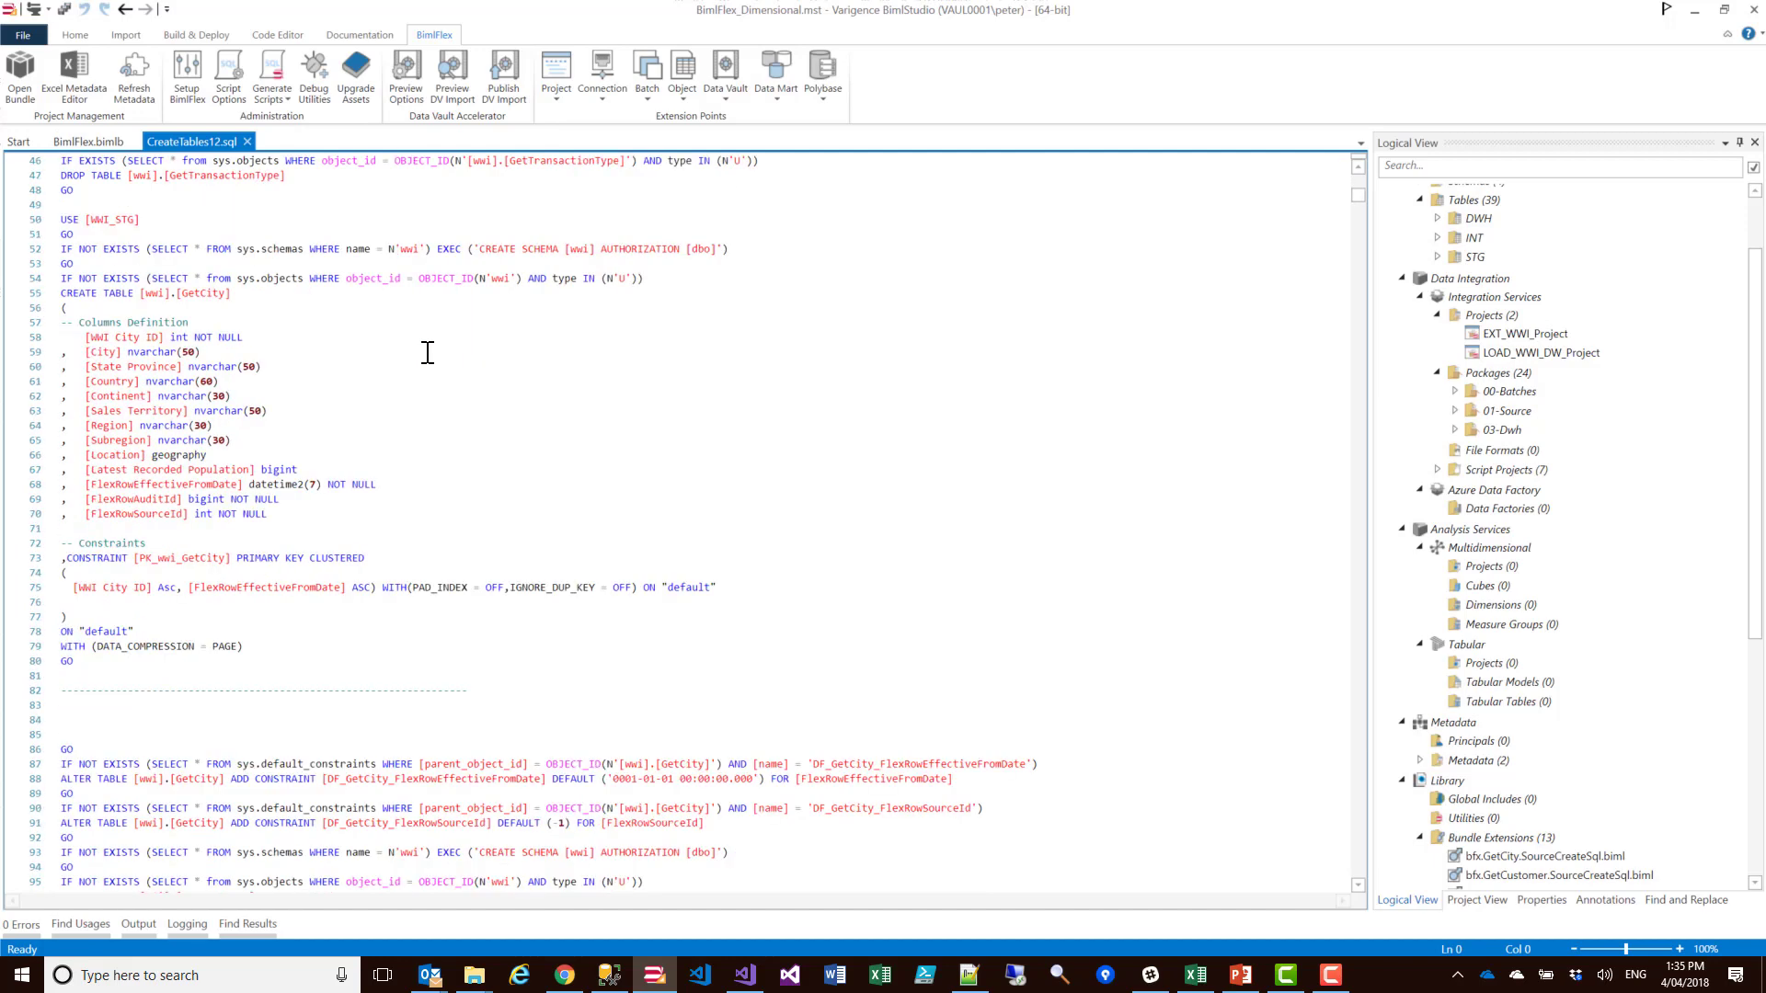
{"action": "scroll", "coordinate": [427, 352], "scroll_direction": "down", "scroll_amount": 4}
{"action": "scroll", "coordinate": [426, 347], "scroll_direction": "up", "scroll_amount": 15}
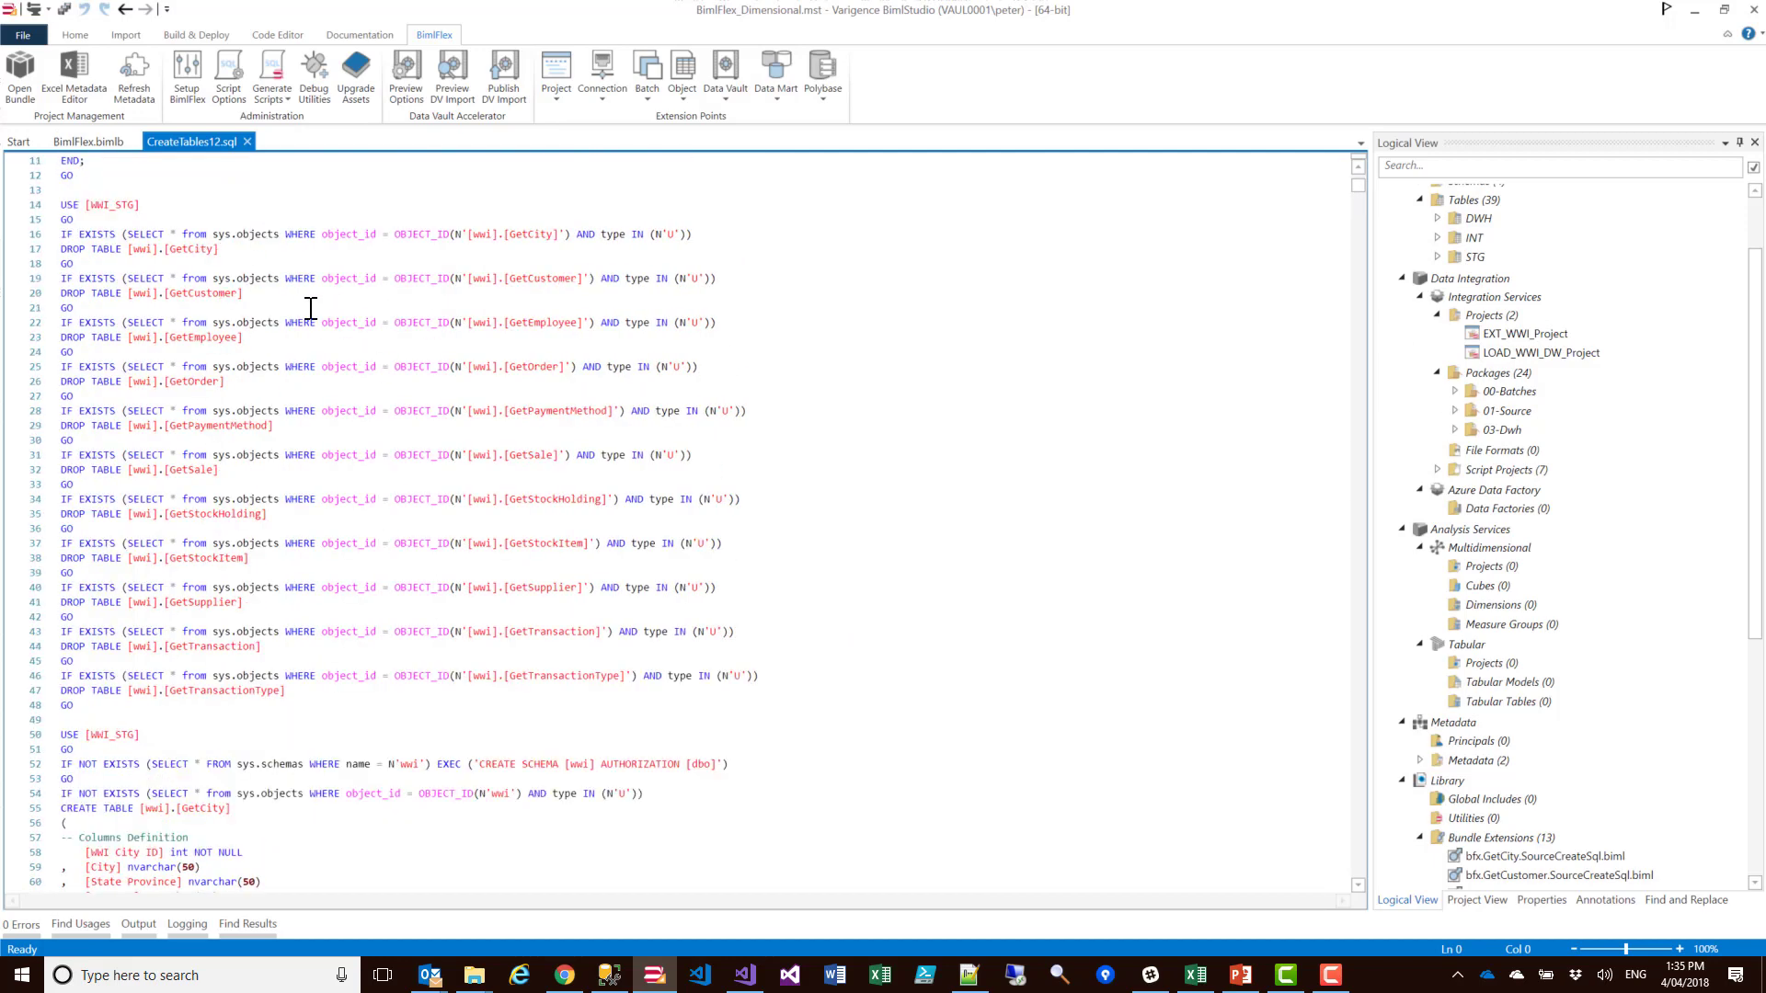
Review the BimlFlex project's generation options, including the SSDT script setting, and build the BimlFlex_Dimensional solution
{"action": "left_click", "coordinate": [77, 139]}
{"action": "left_click", "coordinate": [210, 255]}
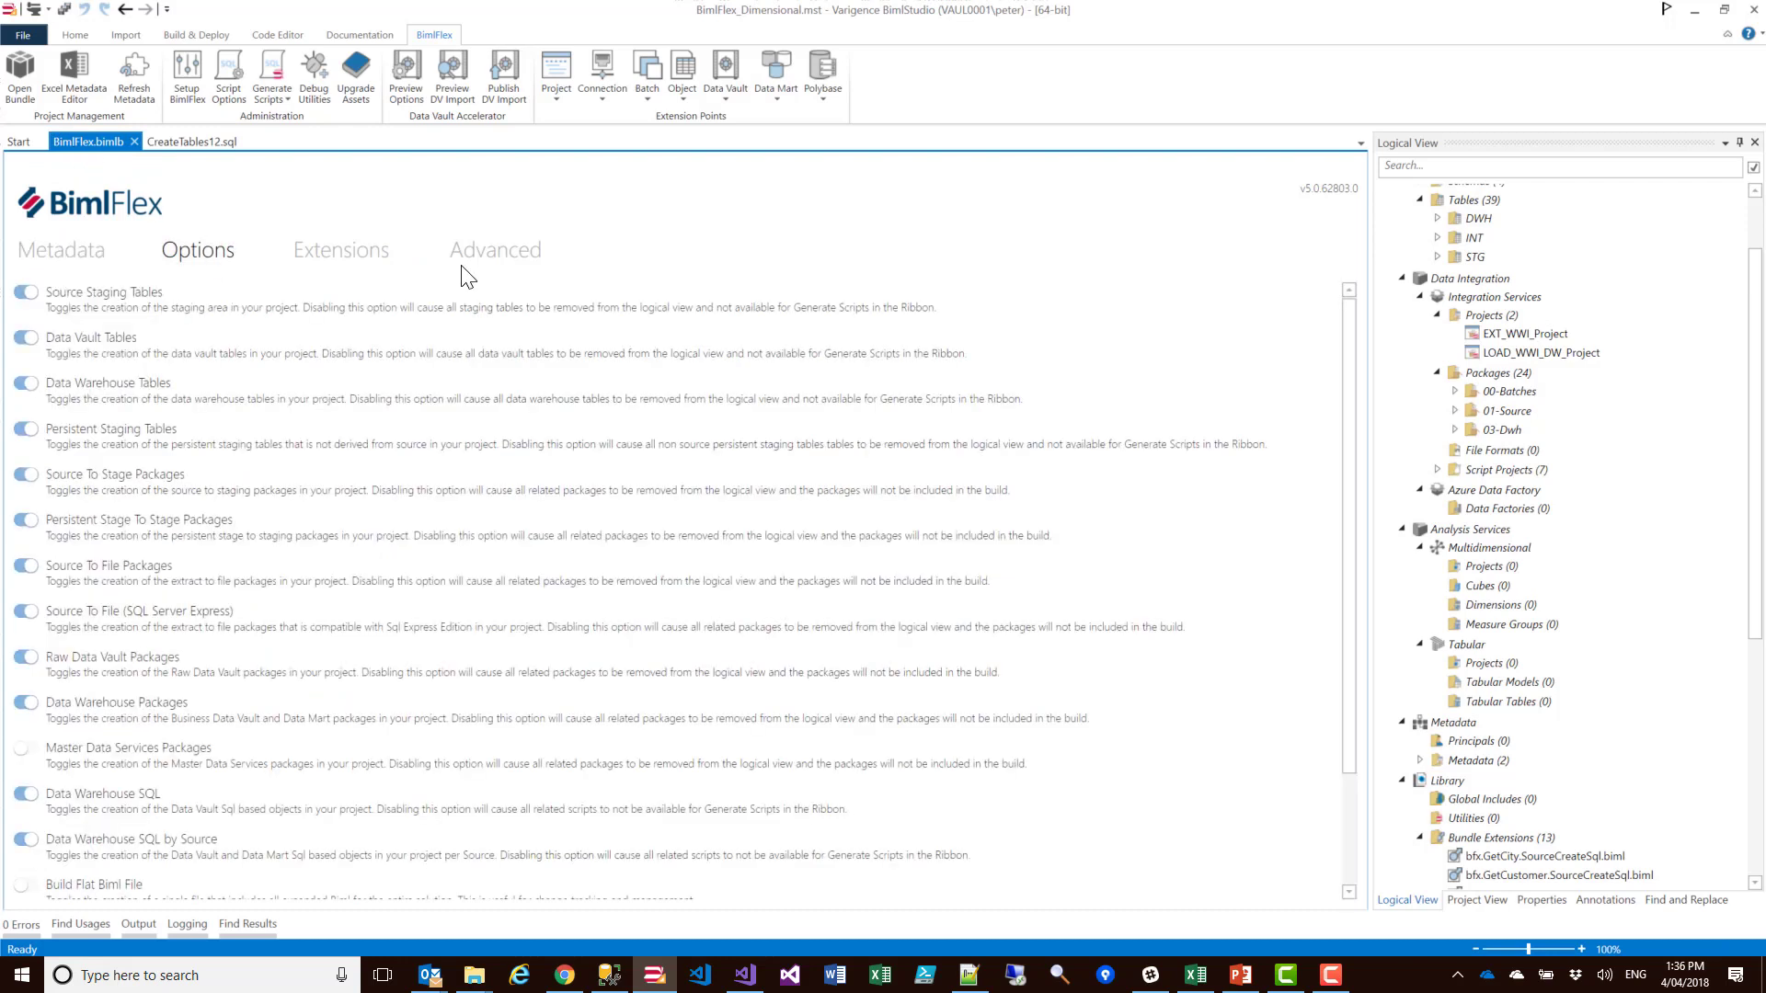
{"action": "scroll", "coordinate": [460, 377], "scroll_direction": "down", "scroll_amount": 2}
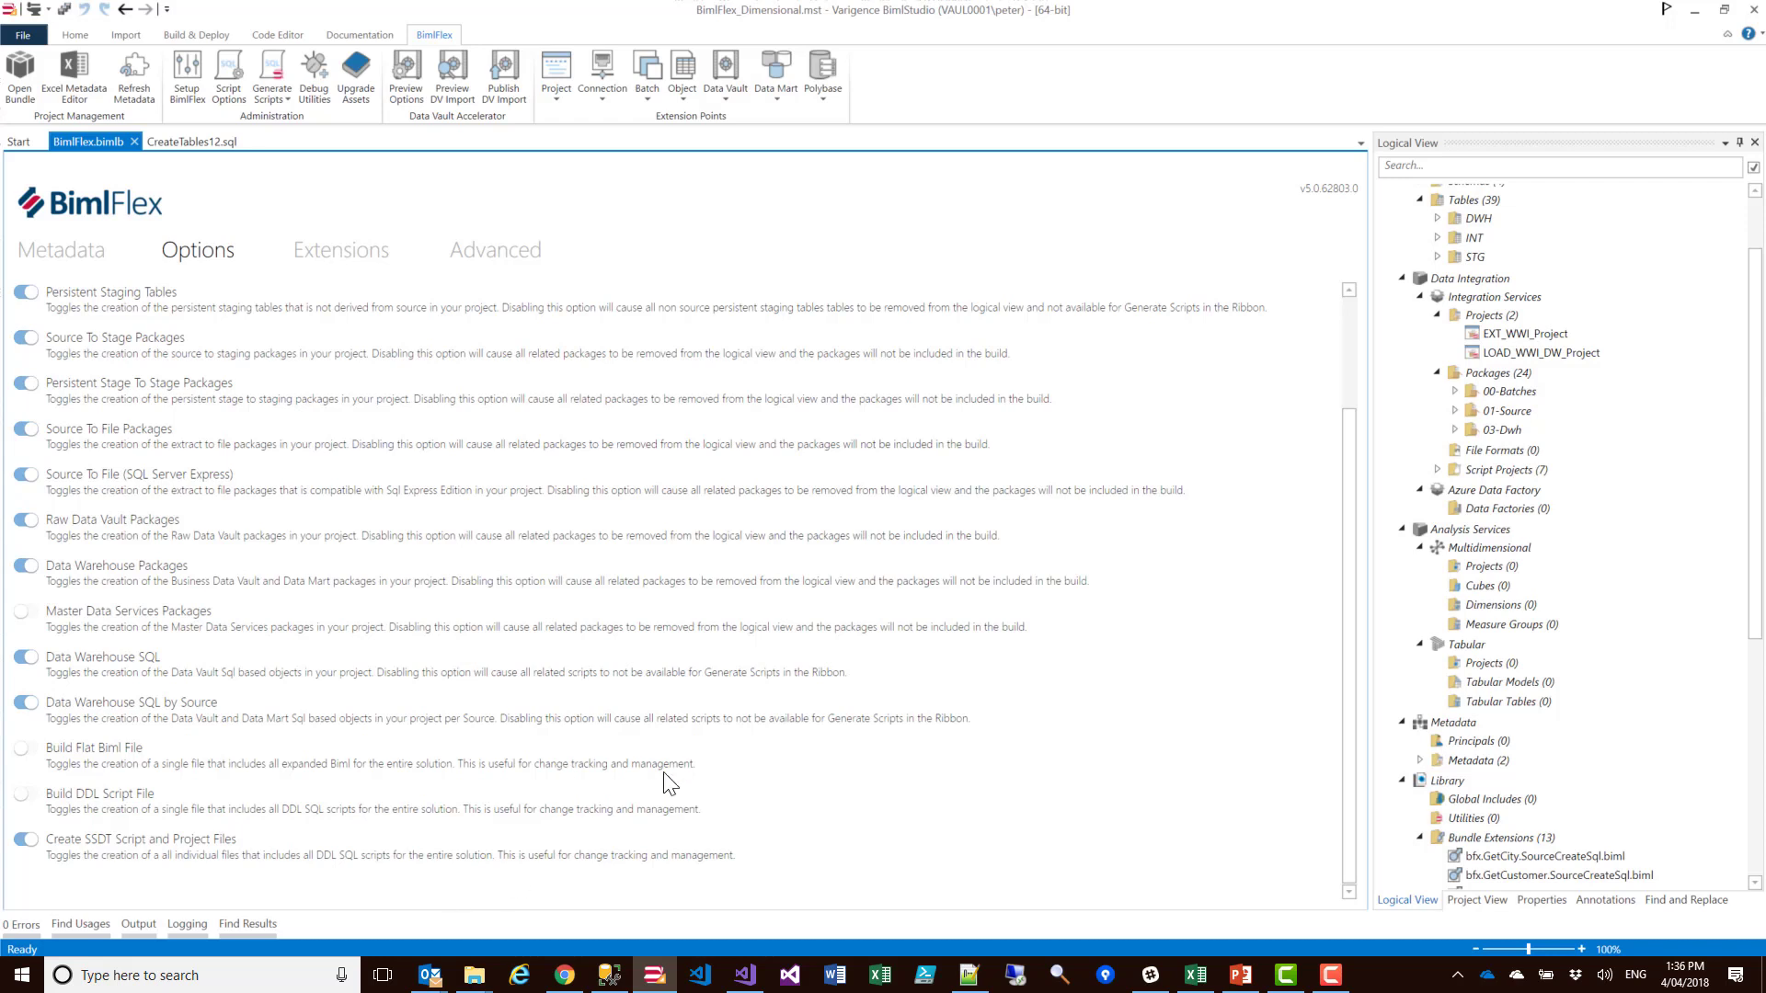
{"action": "left_click", "coordinate": [34, 13]}
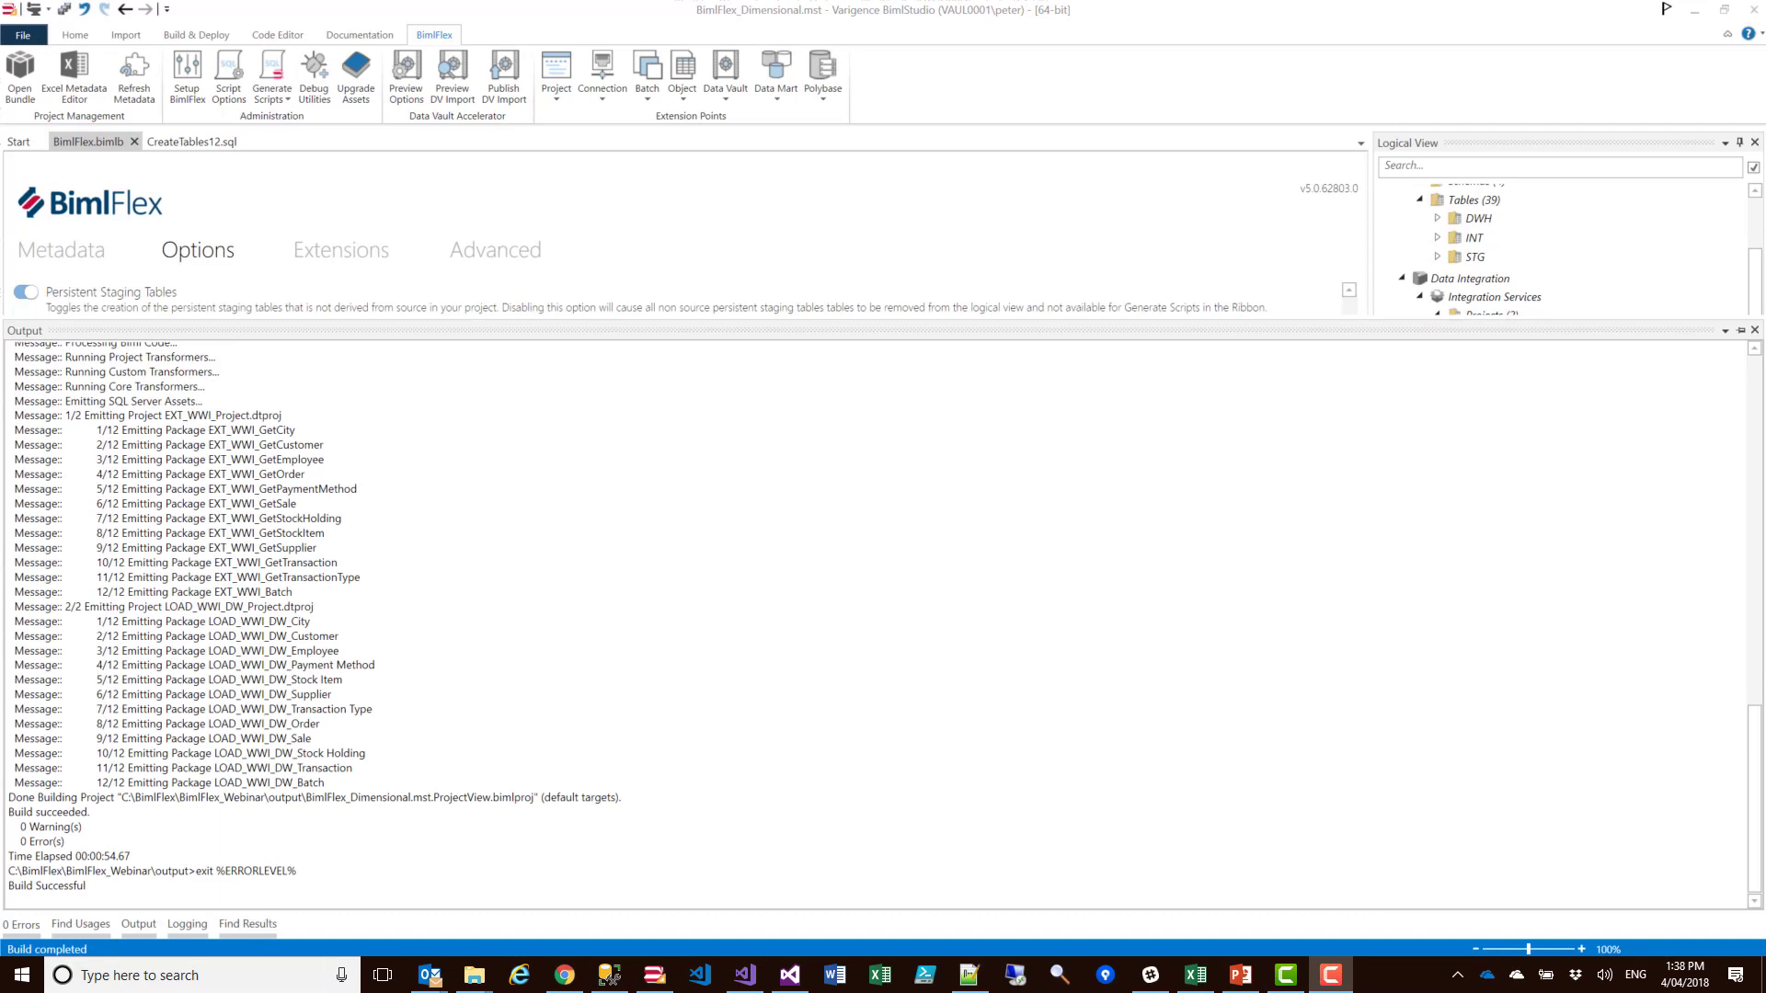
Switch to Visual Studio's EXT_WWI_Project, open the EXT_WWI_GetCity.dtsx package and examine the main sequence of its control flow
{"action": "mouse_move", "coordinate": [786, 984]}
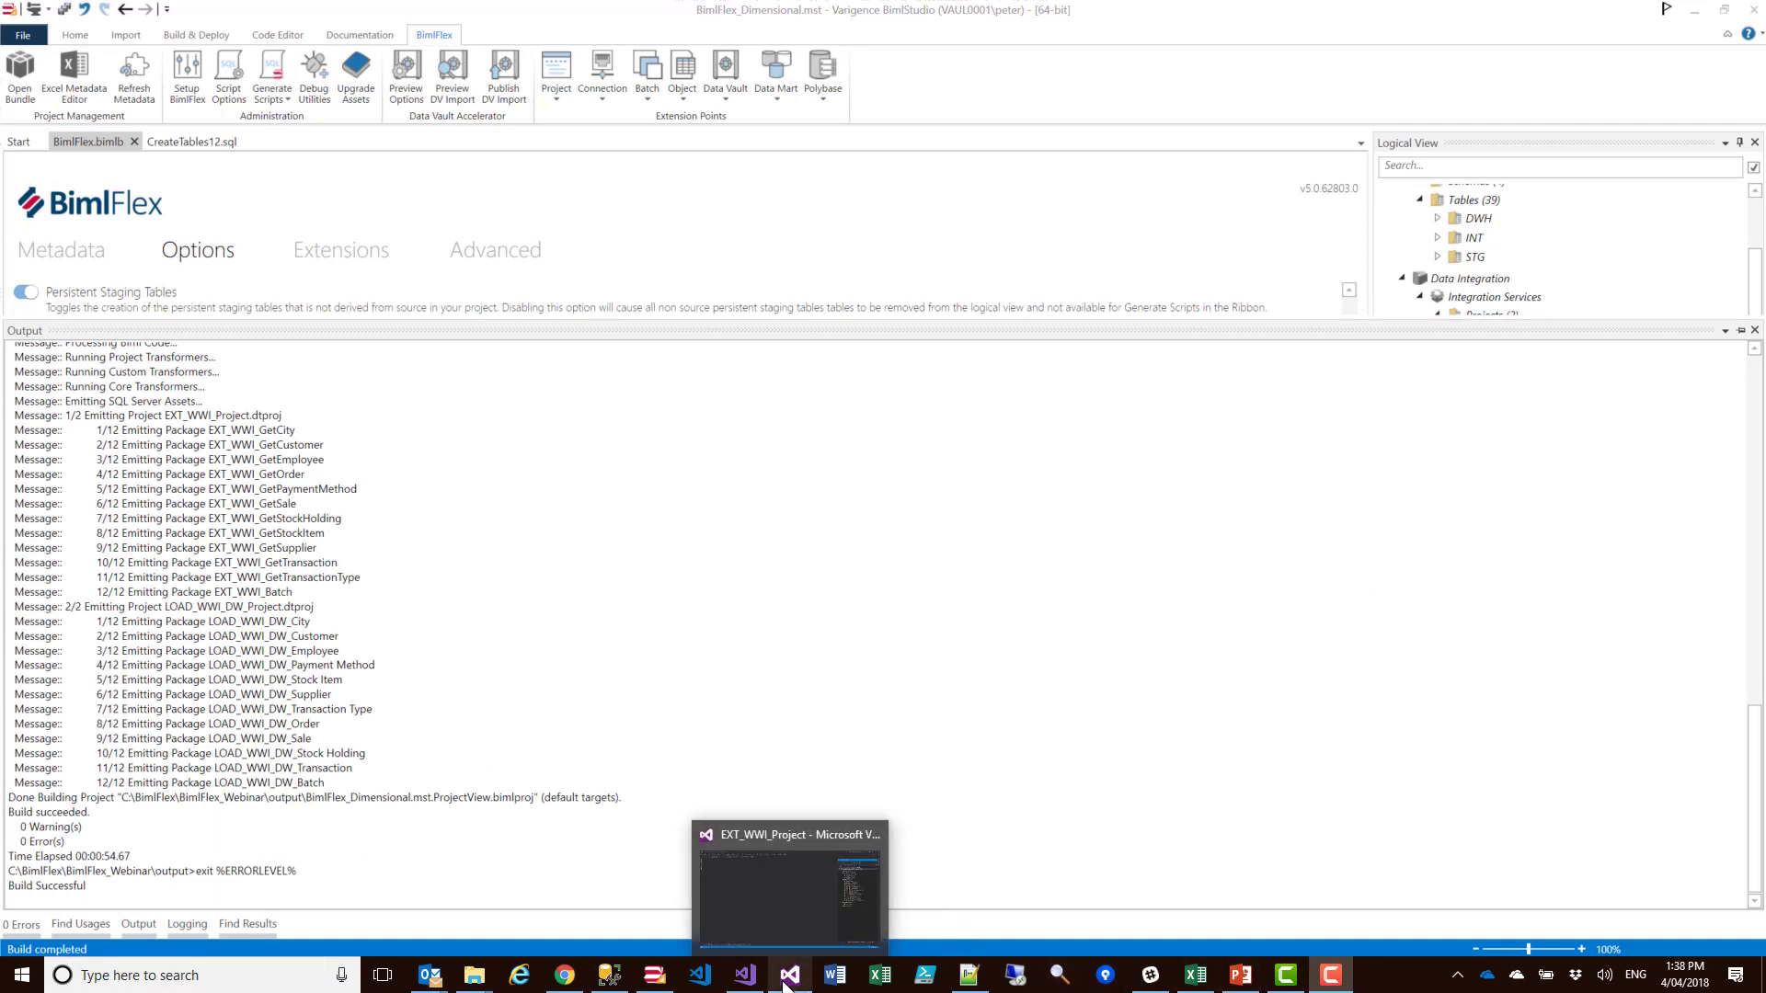
{"action": "left_click", "coordinate": [786, 983]}
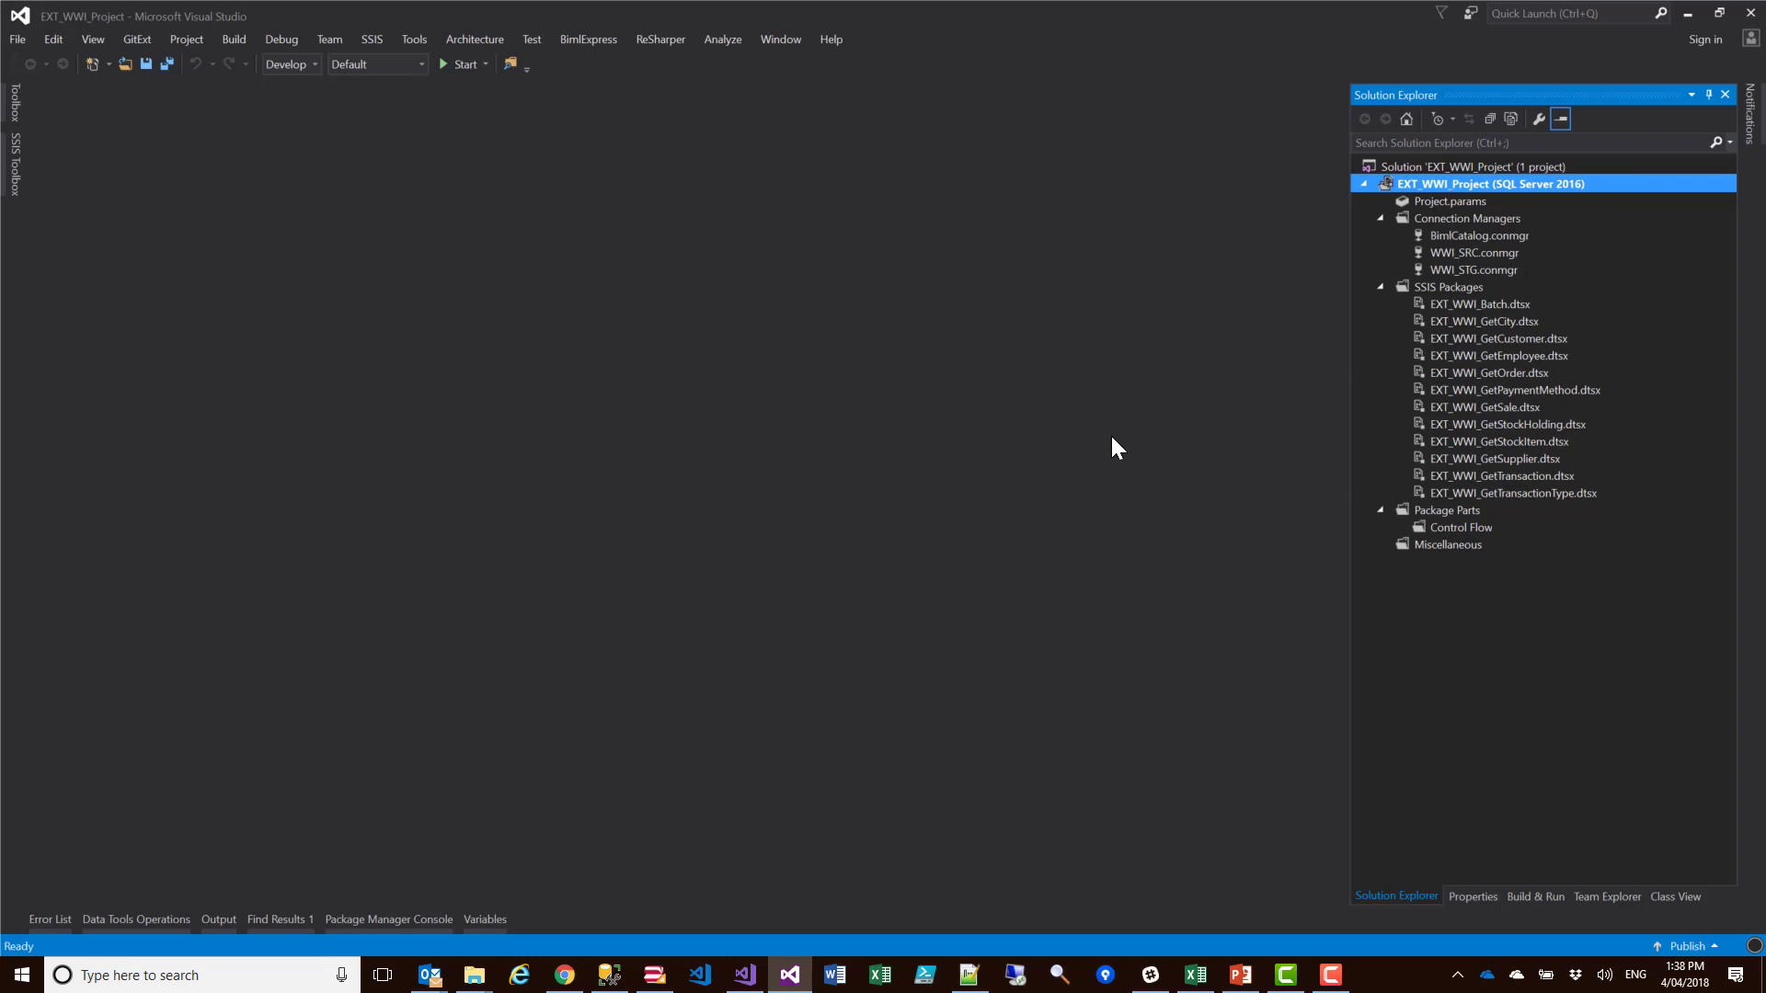
{"action": "left_click", "coordinate": [1456, 320]}
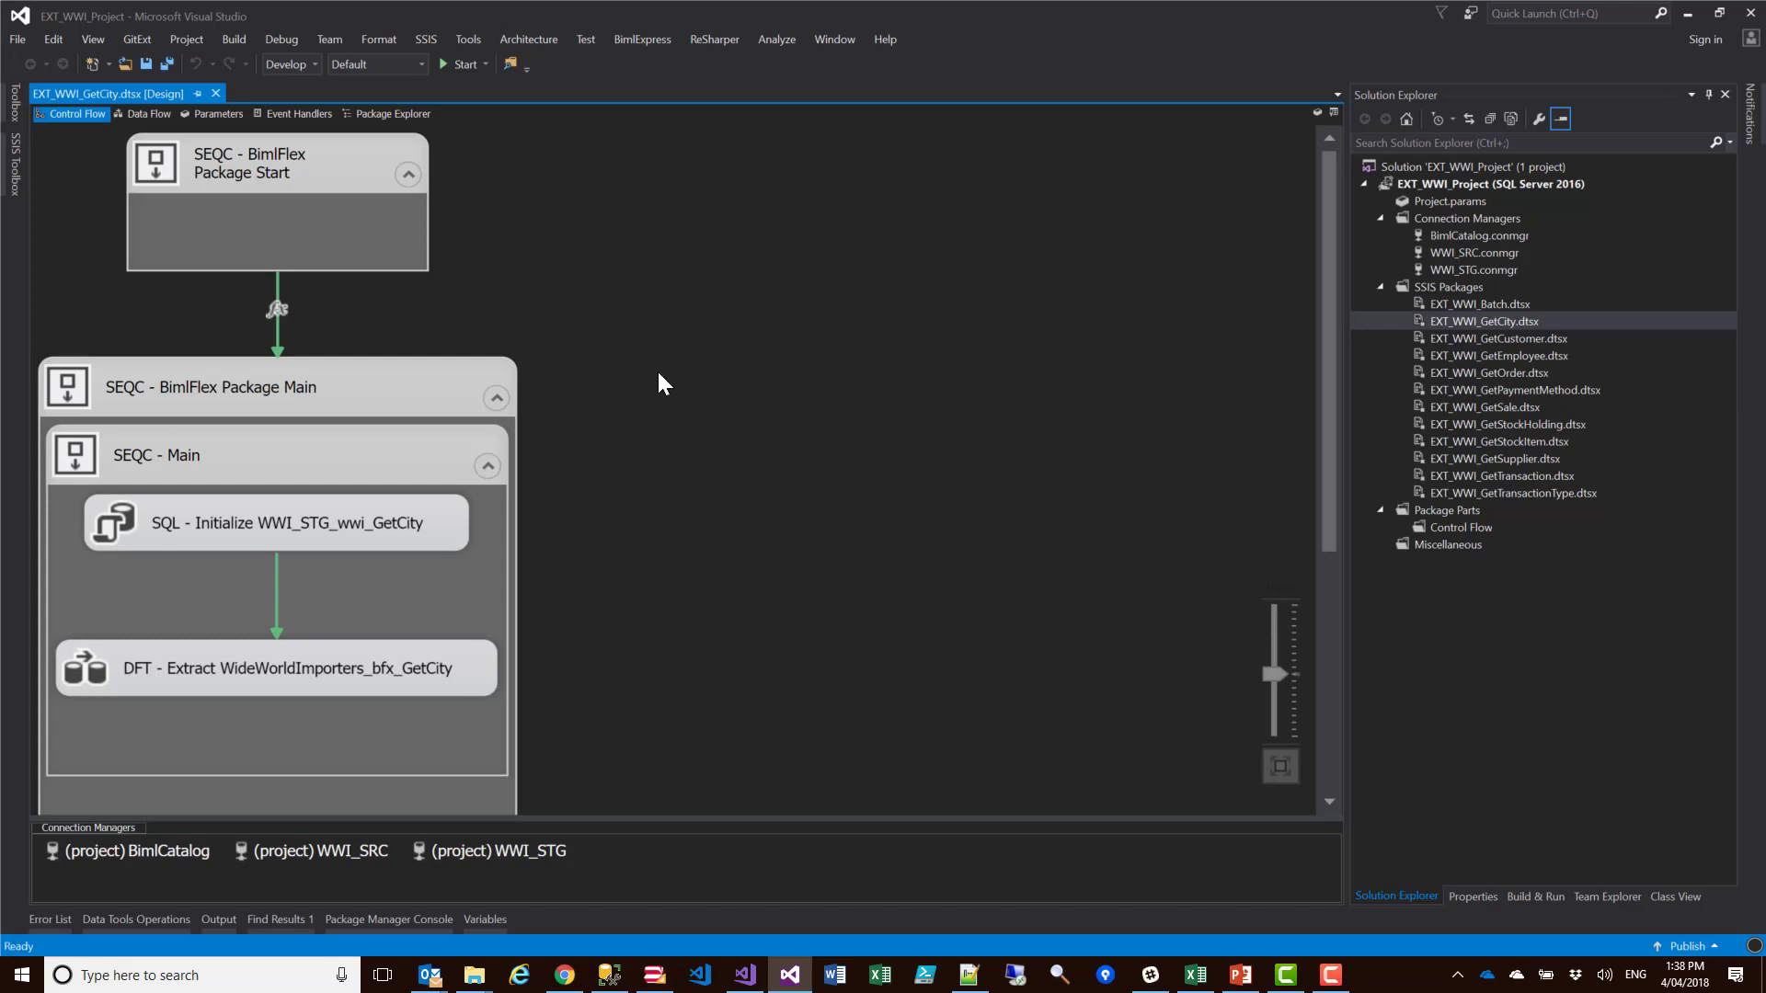
{"action": "scroll", "coordinate": [657, 405], "scroll_direction": "down", "scroll_amount": 1}
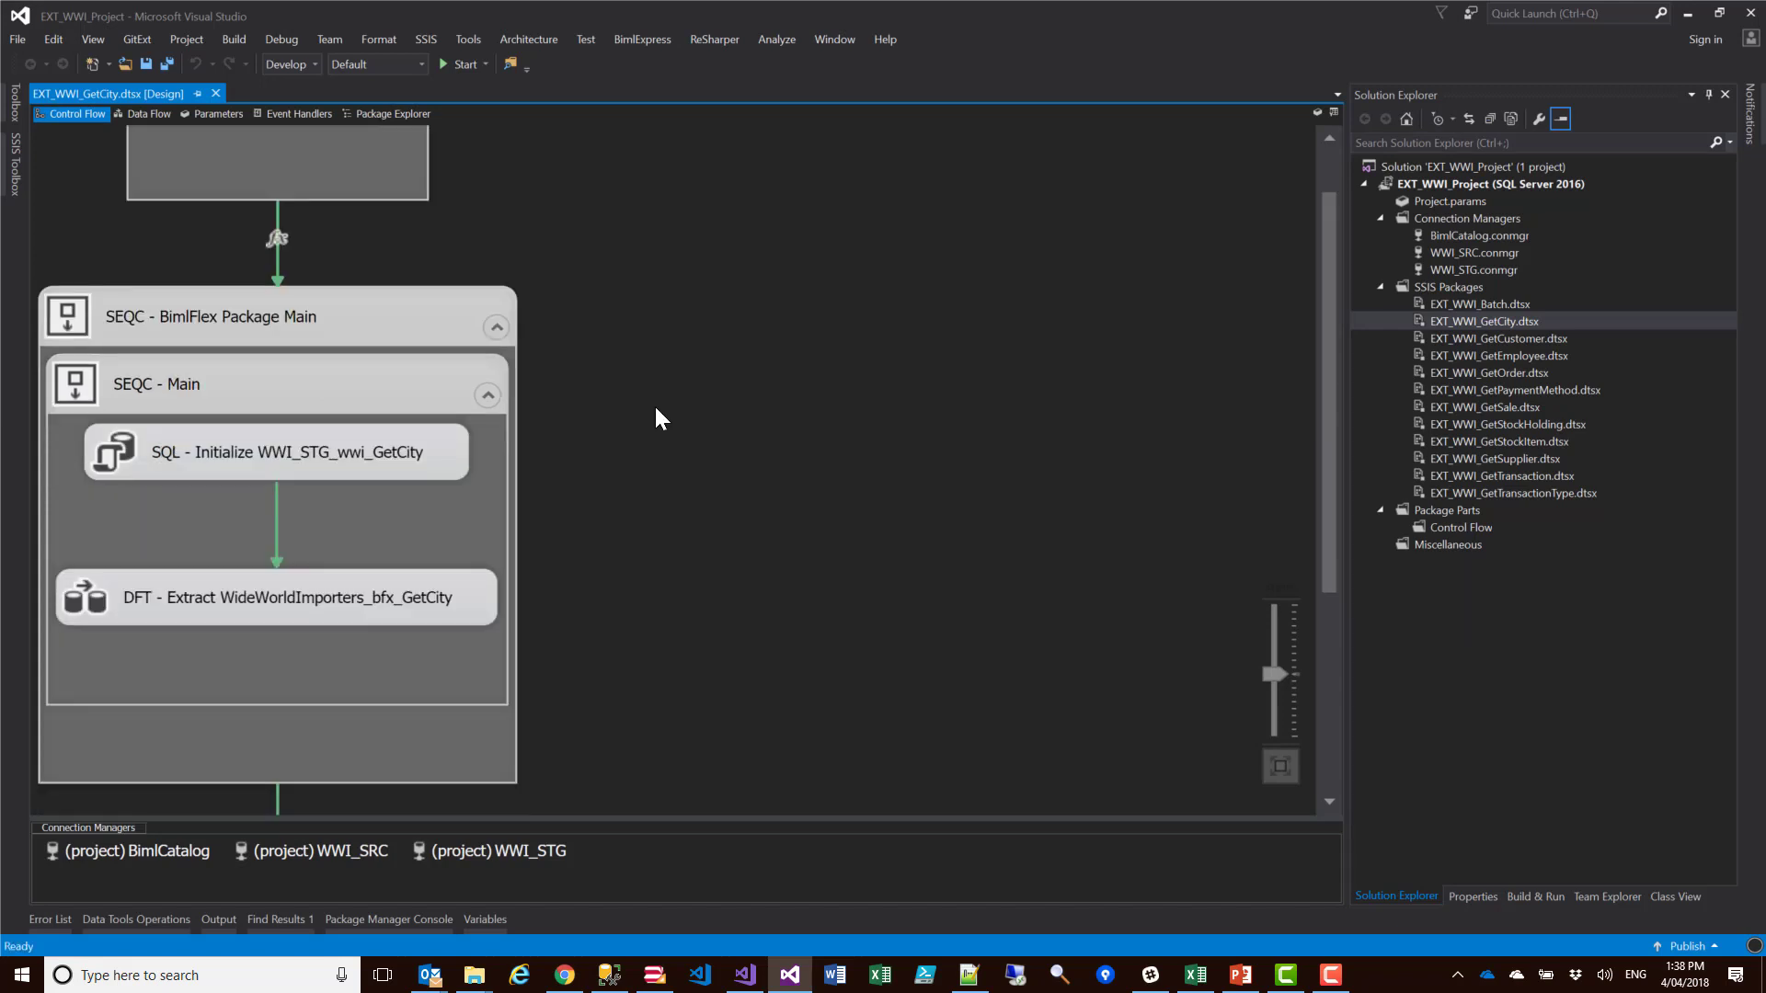
{"action": "left_click", "coordinate": [250, 464]}
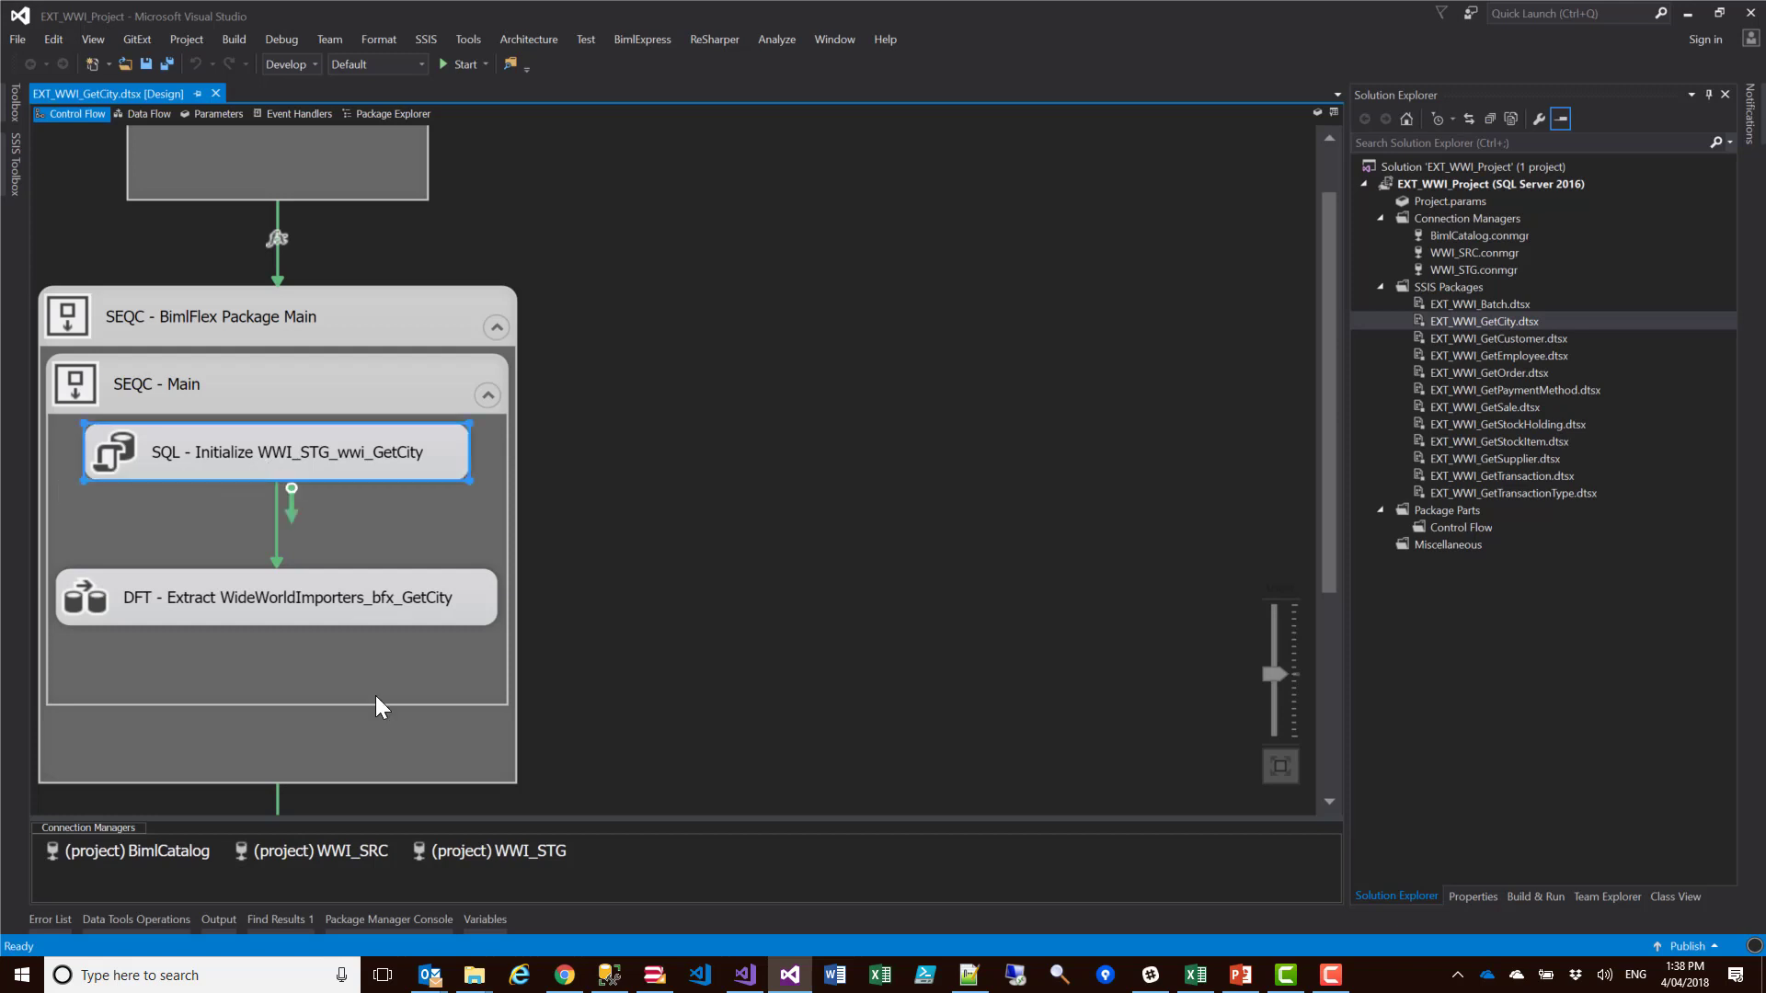
Open the DFT - Extract WideWorldImporters_bfx_GetCity data flow and examine its components from OLE DB source to destination
{"action": "double_click", "coordinate": [208, 620]}
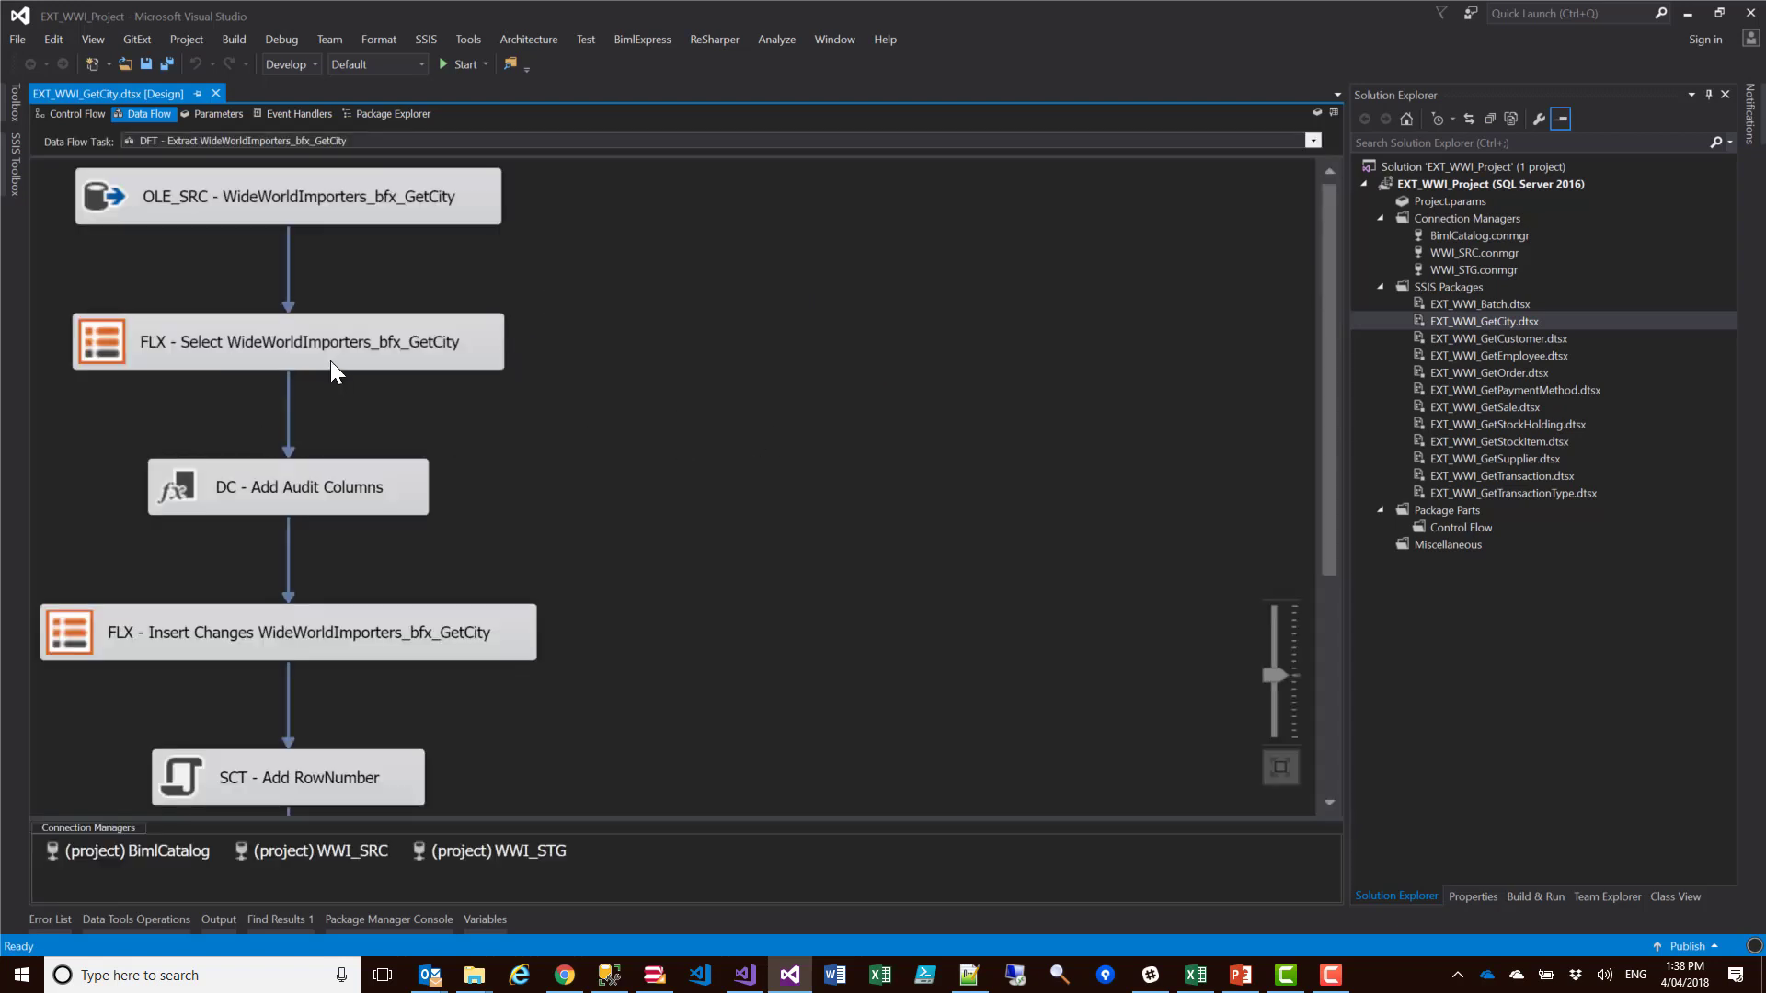
{"action": "scroll", "coordinate": [372, 520], "scroll_direction": "down", "scroll_amount": 3}
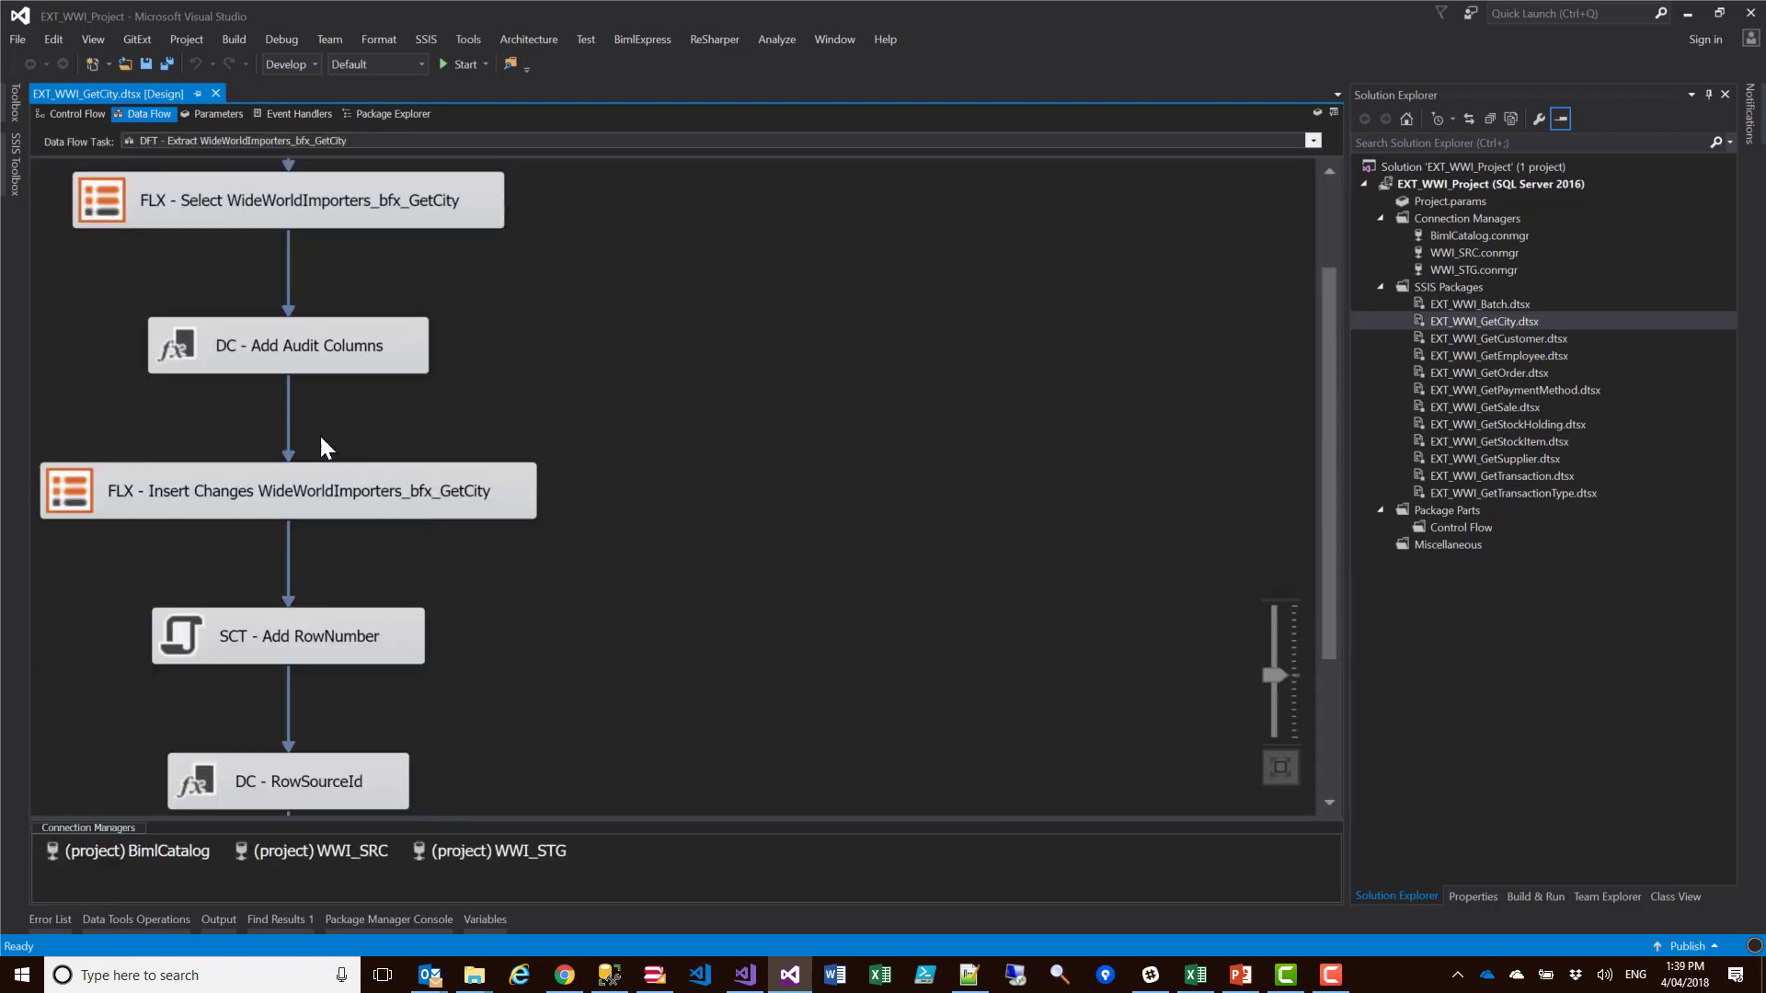
{"action": "scroll", "coordinate": [438, 421], "scroll_direction": "down", "scroll_amount": 3}
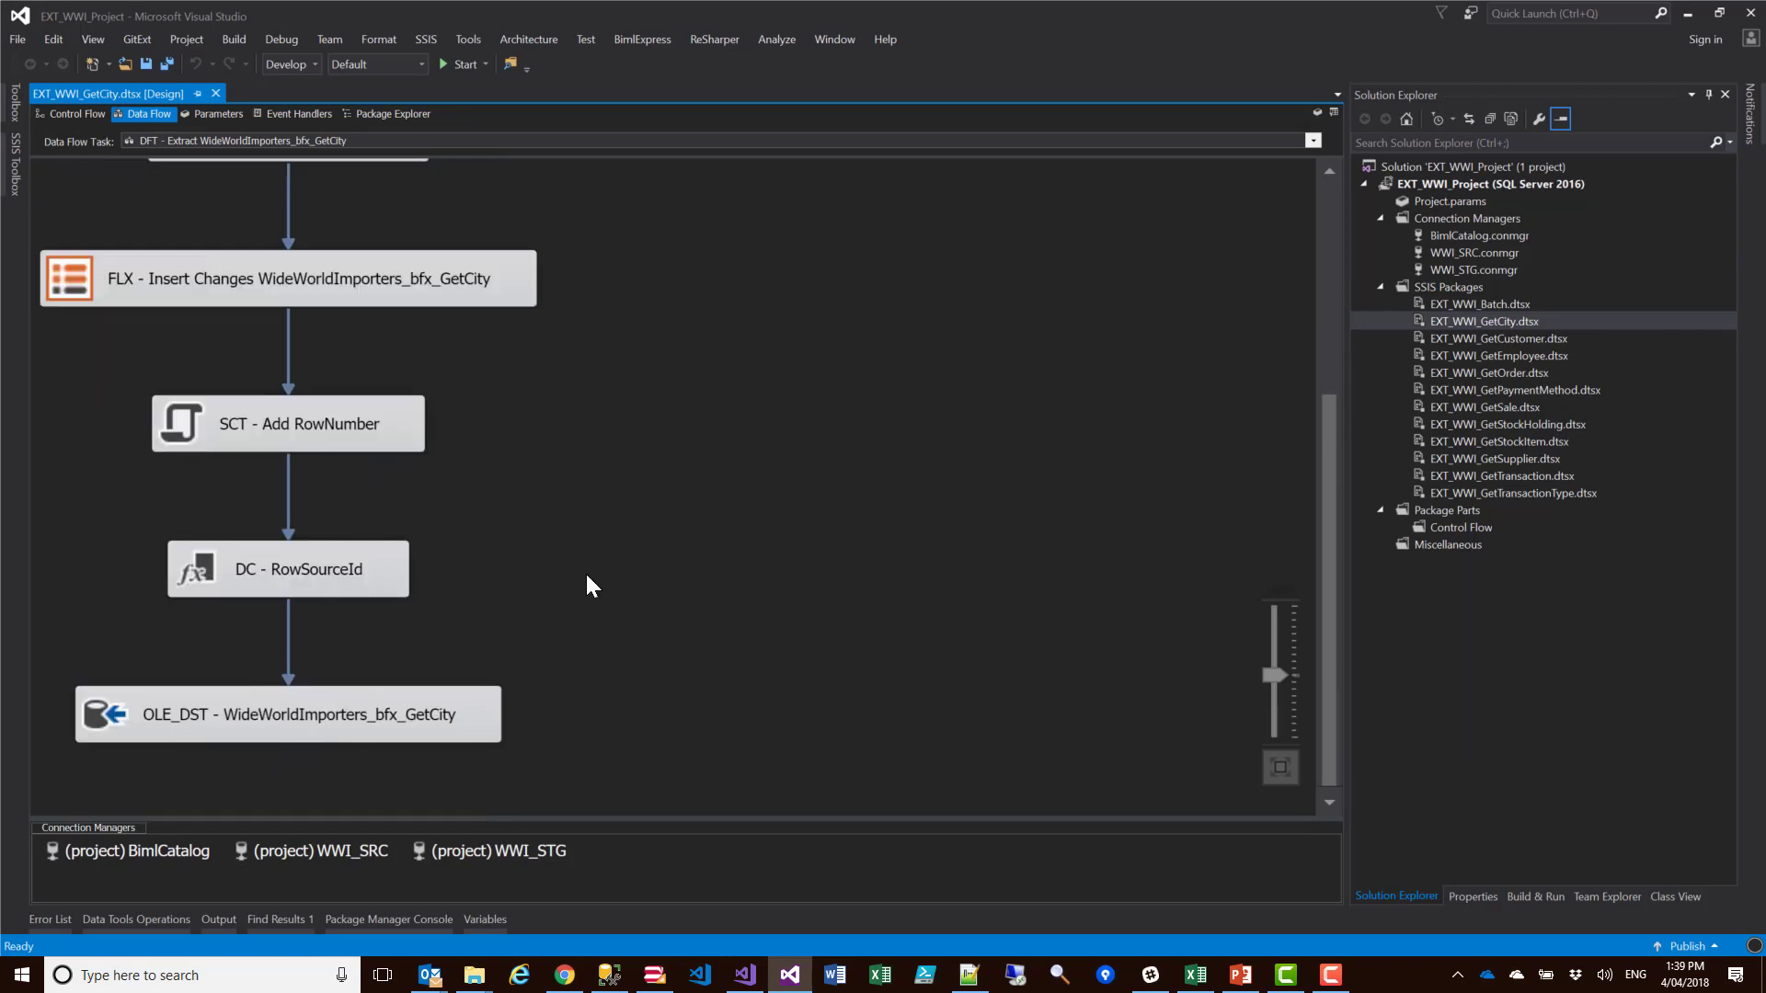
{"action": "scroll", "coordinate": [593, 580], "scroll_direction": "up", "scroll_amount": 5}
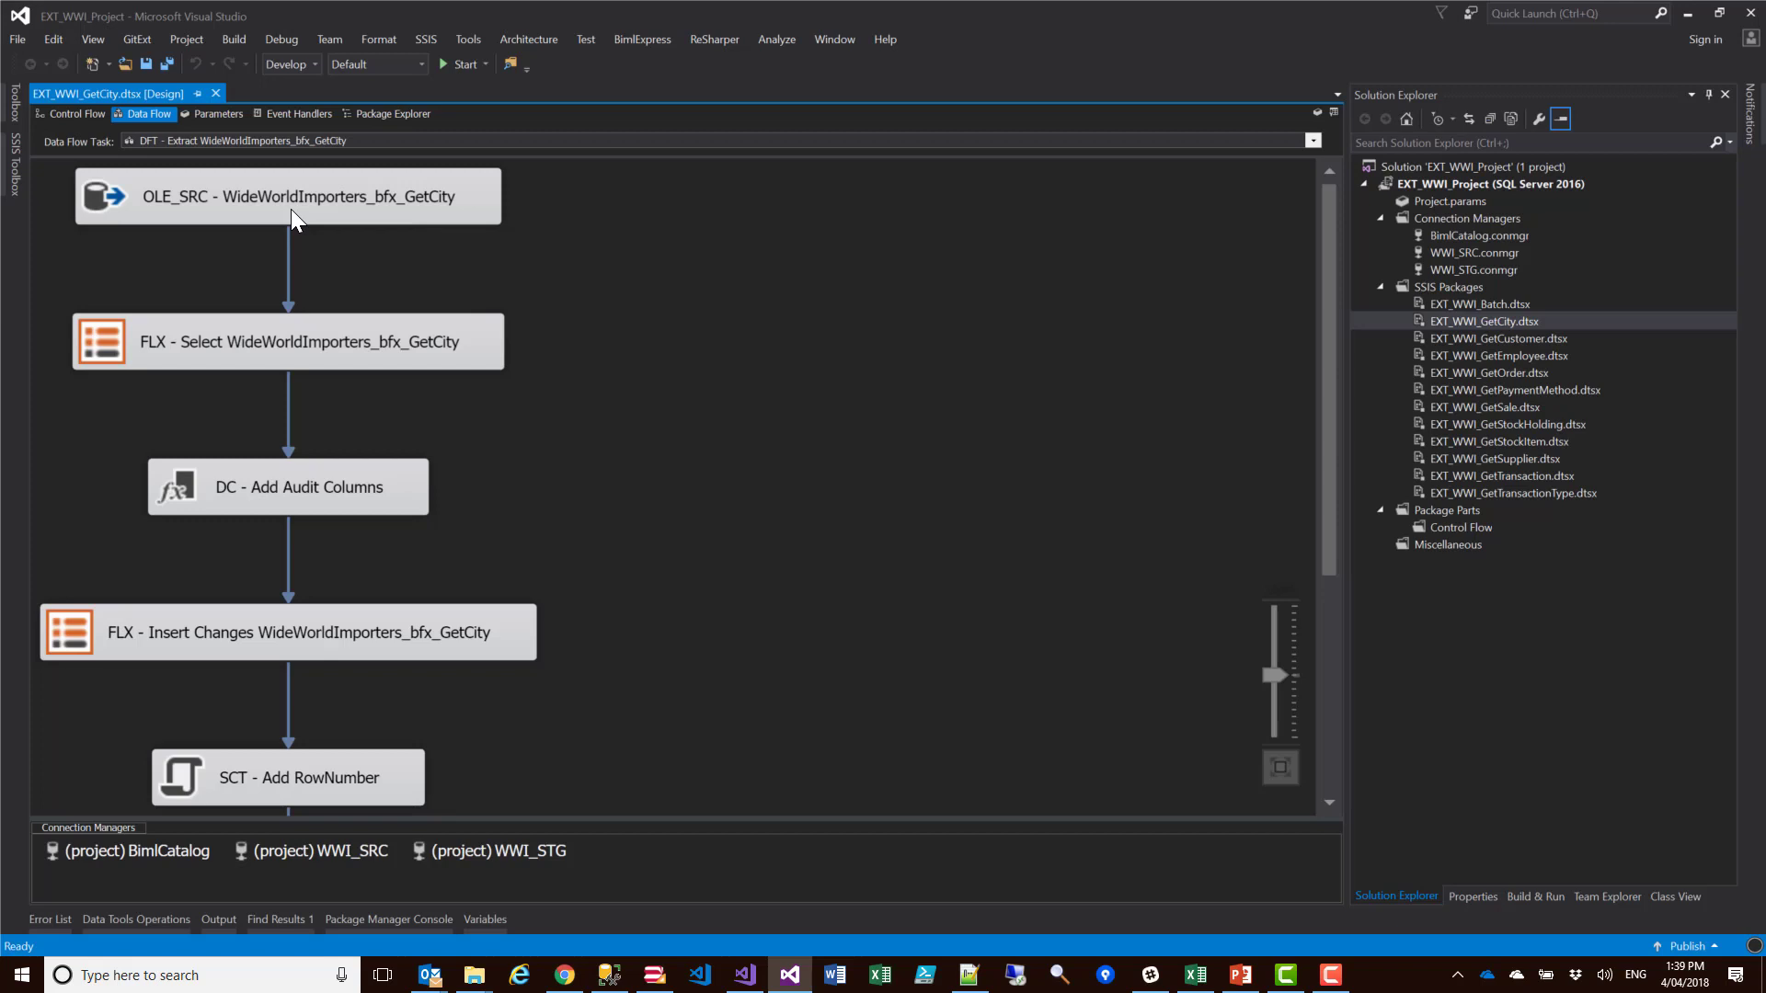
Open the EXT_WWI_Batch.dtsx package and examine how its Load Tables Pass_1 sequence orders the extract packages
{"action": "left_click", "coordinate": [1494, 307]}
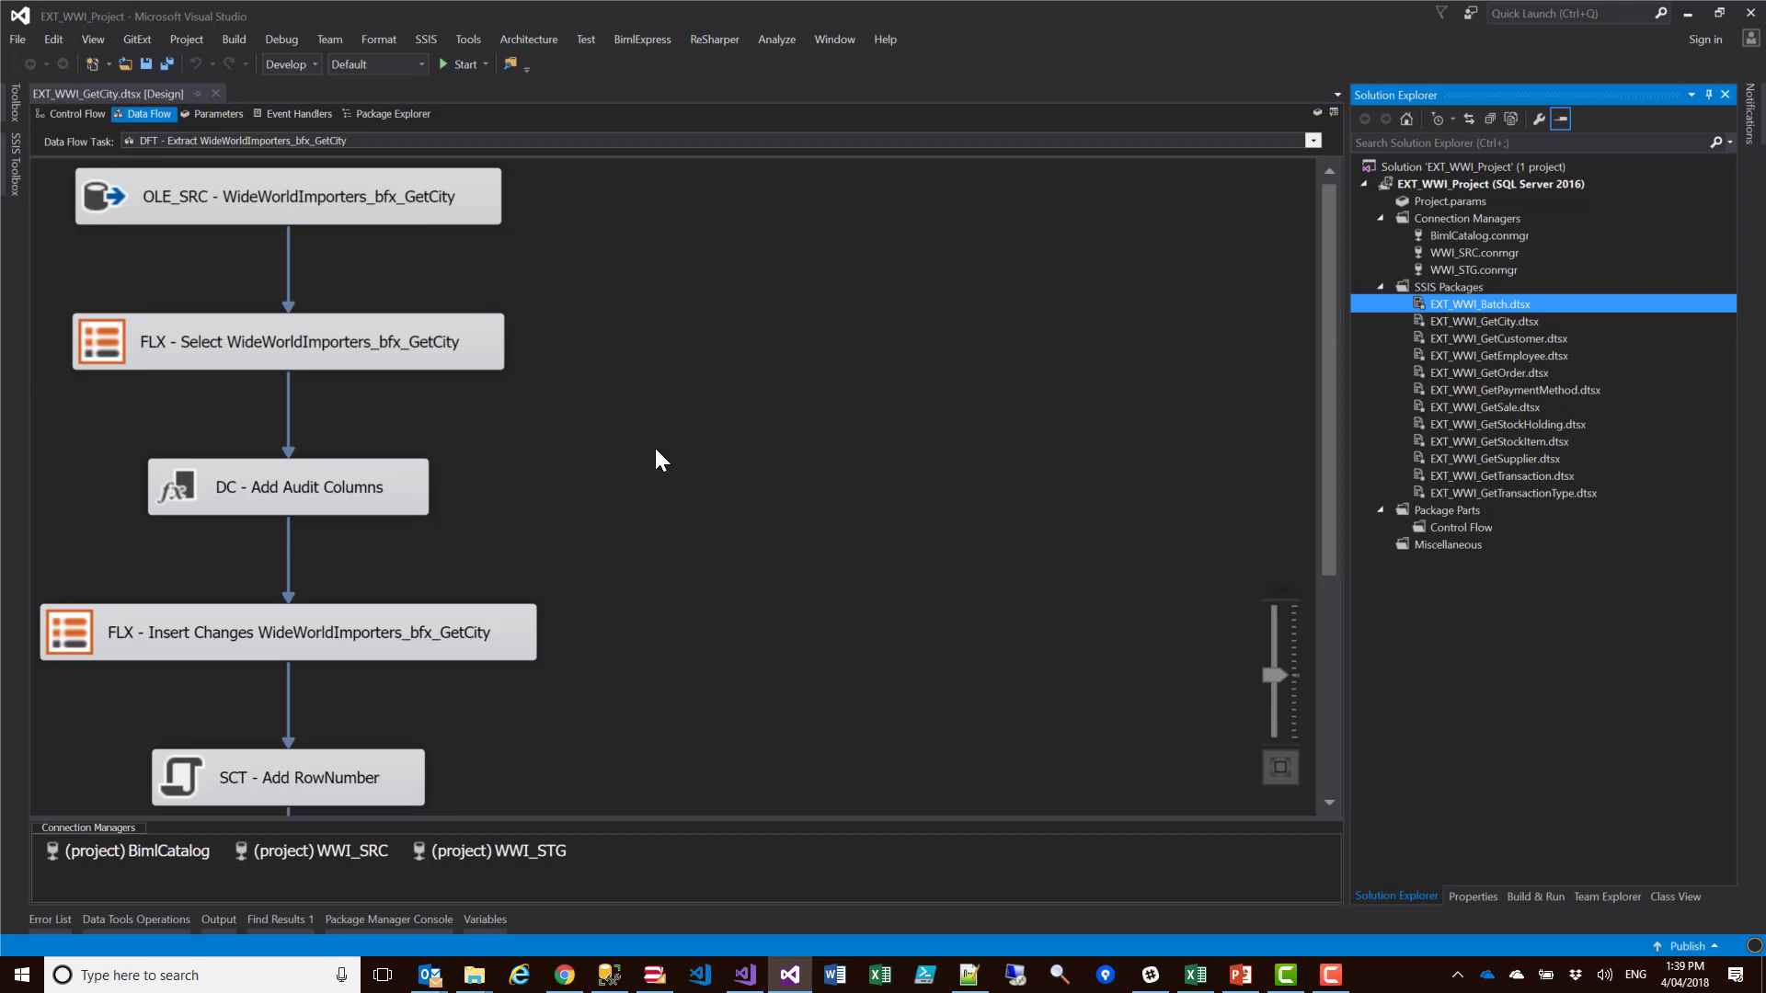
{"action": "scroll", "coordinate": [649, 483], "scroll_direction": "down", "scroll_amount": 3}
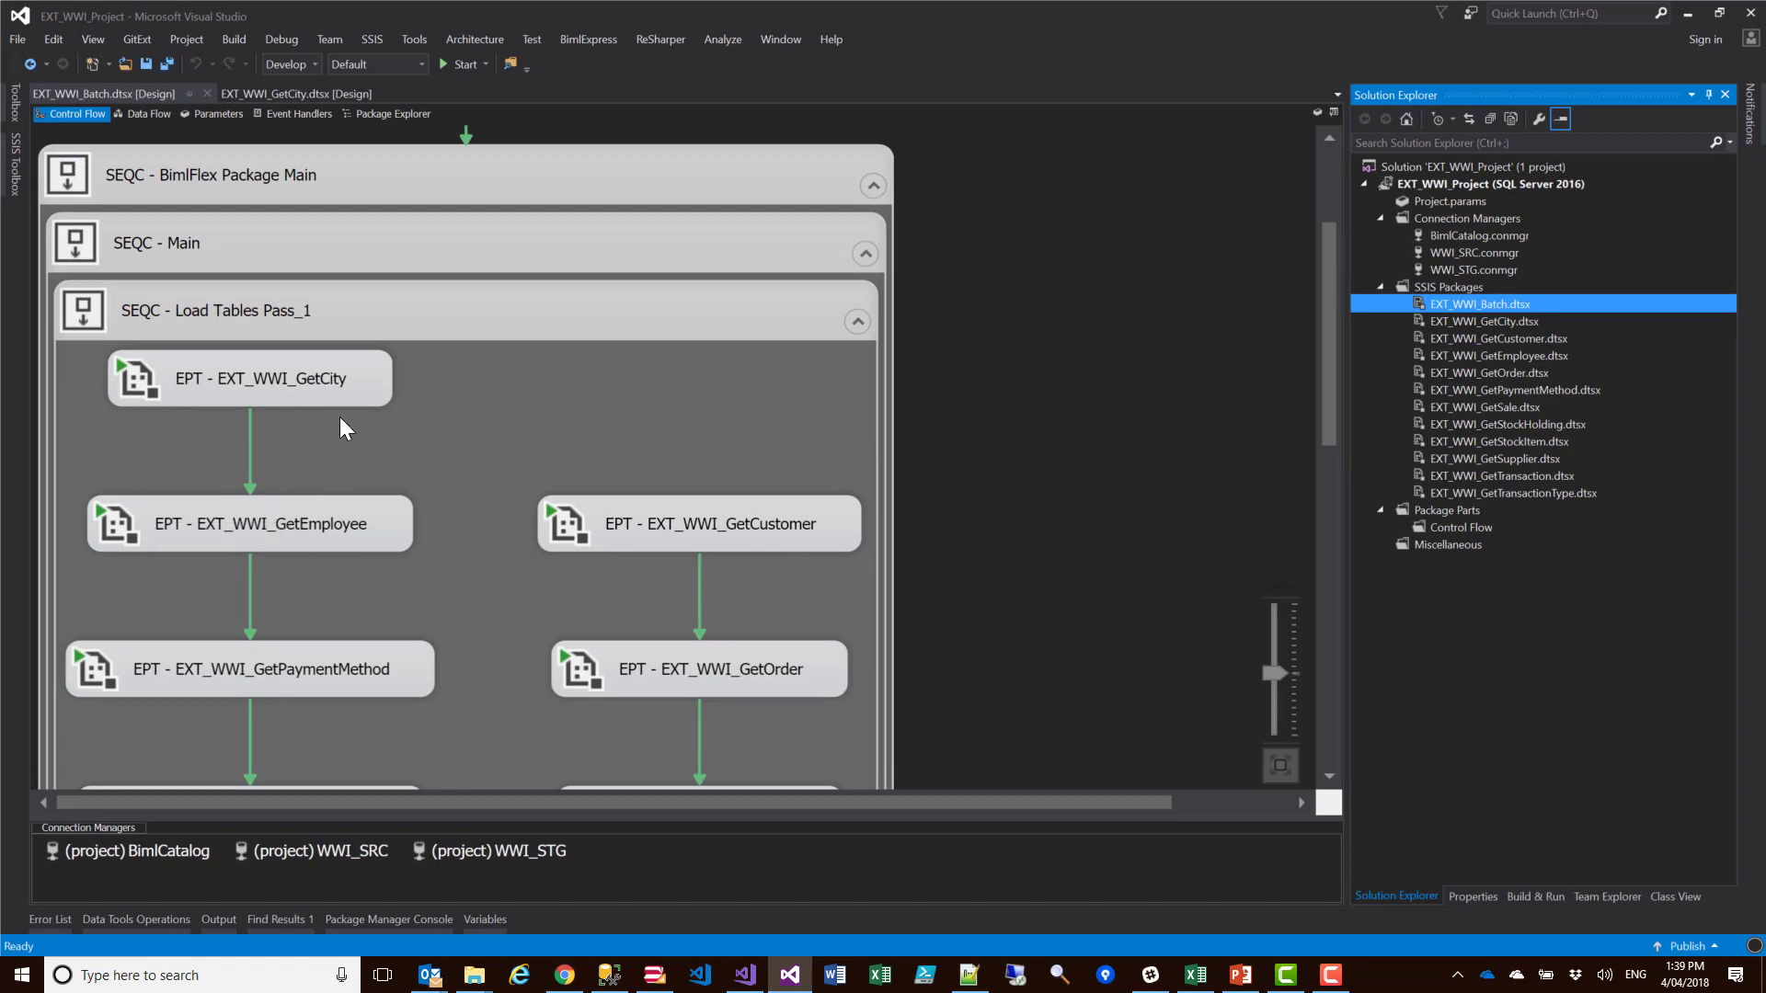
{"action": "scroll", "coordinate": [360, 407], "scroll_direction": "down", "scroll_amount": 9}
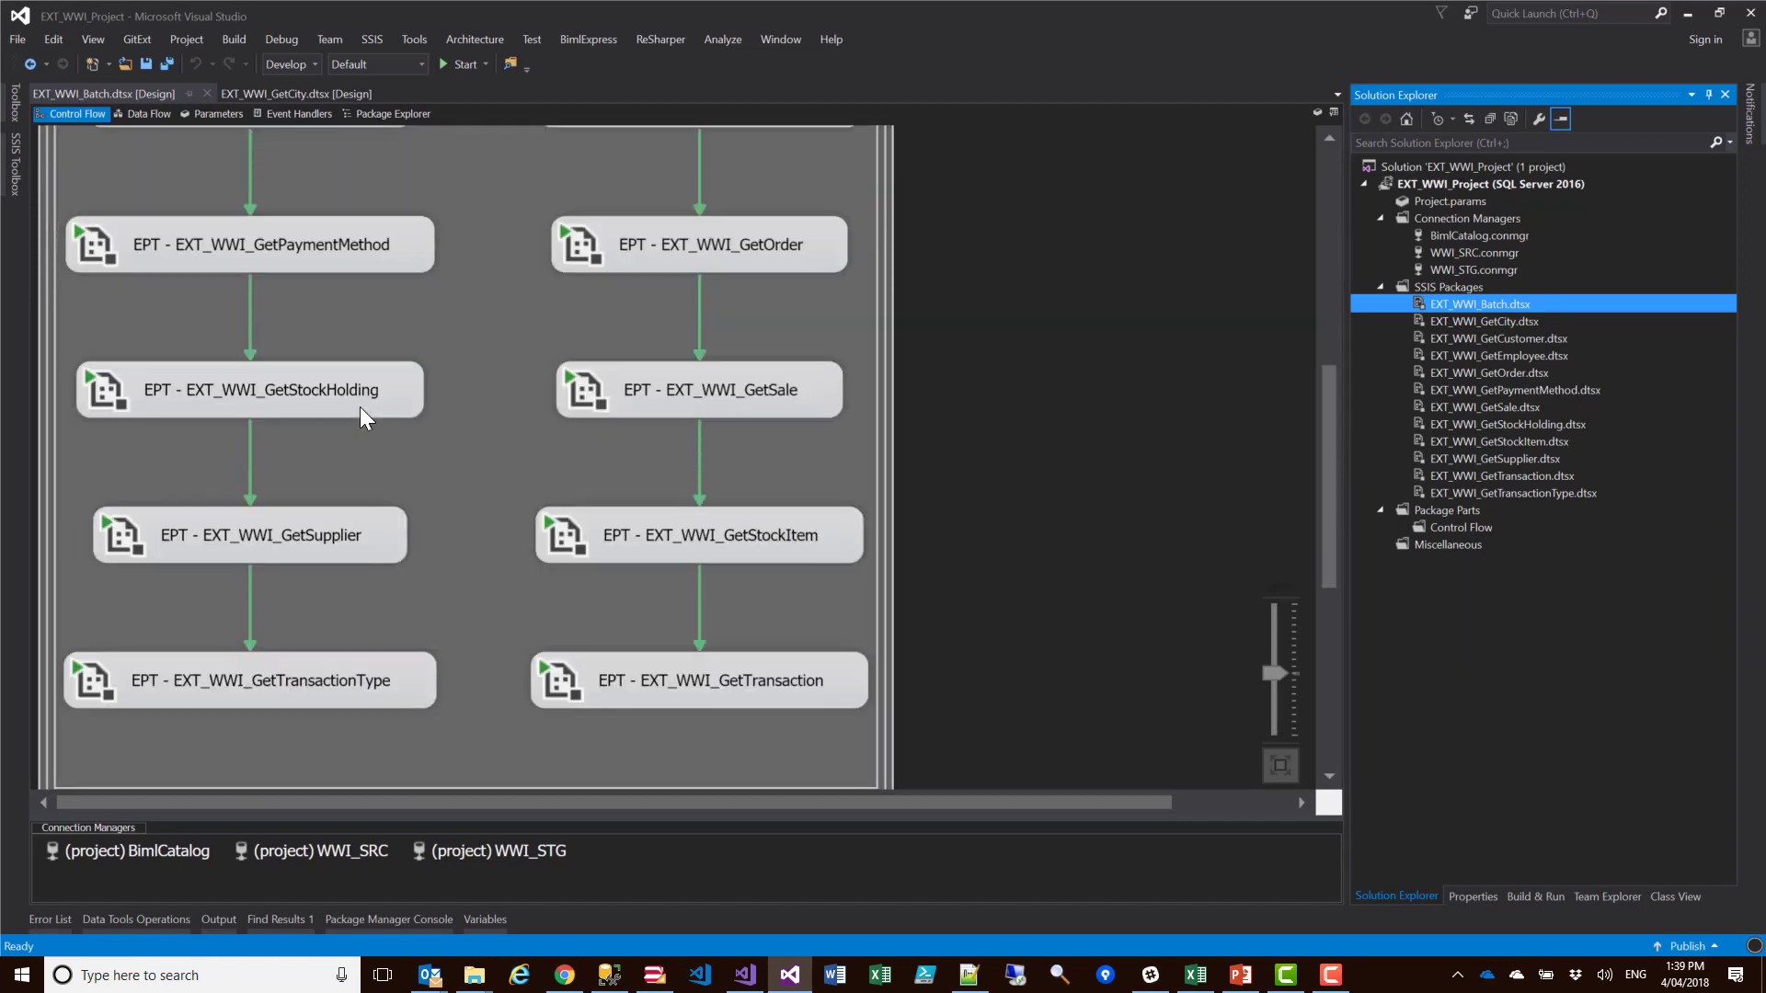
{"action": "scroll", "coordinate": [361, 409], "scroll_direction": "up", "scroll_amount": 8}
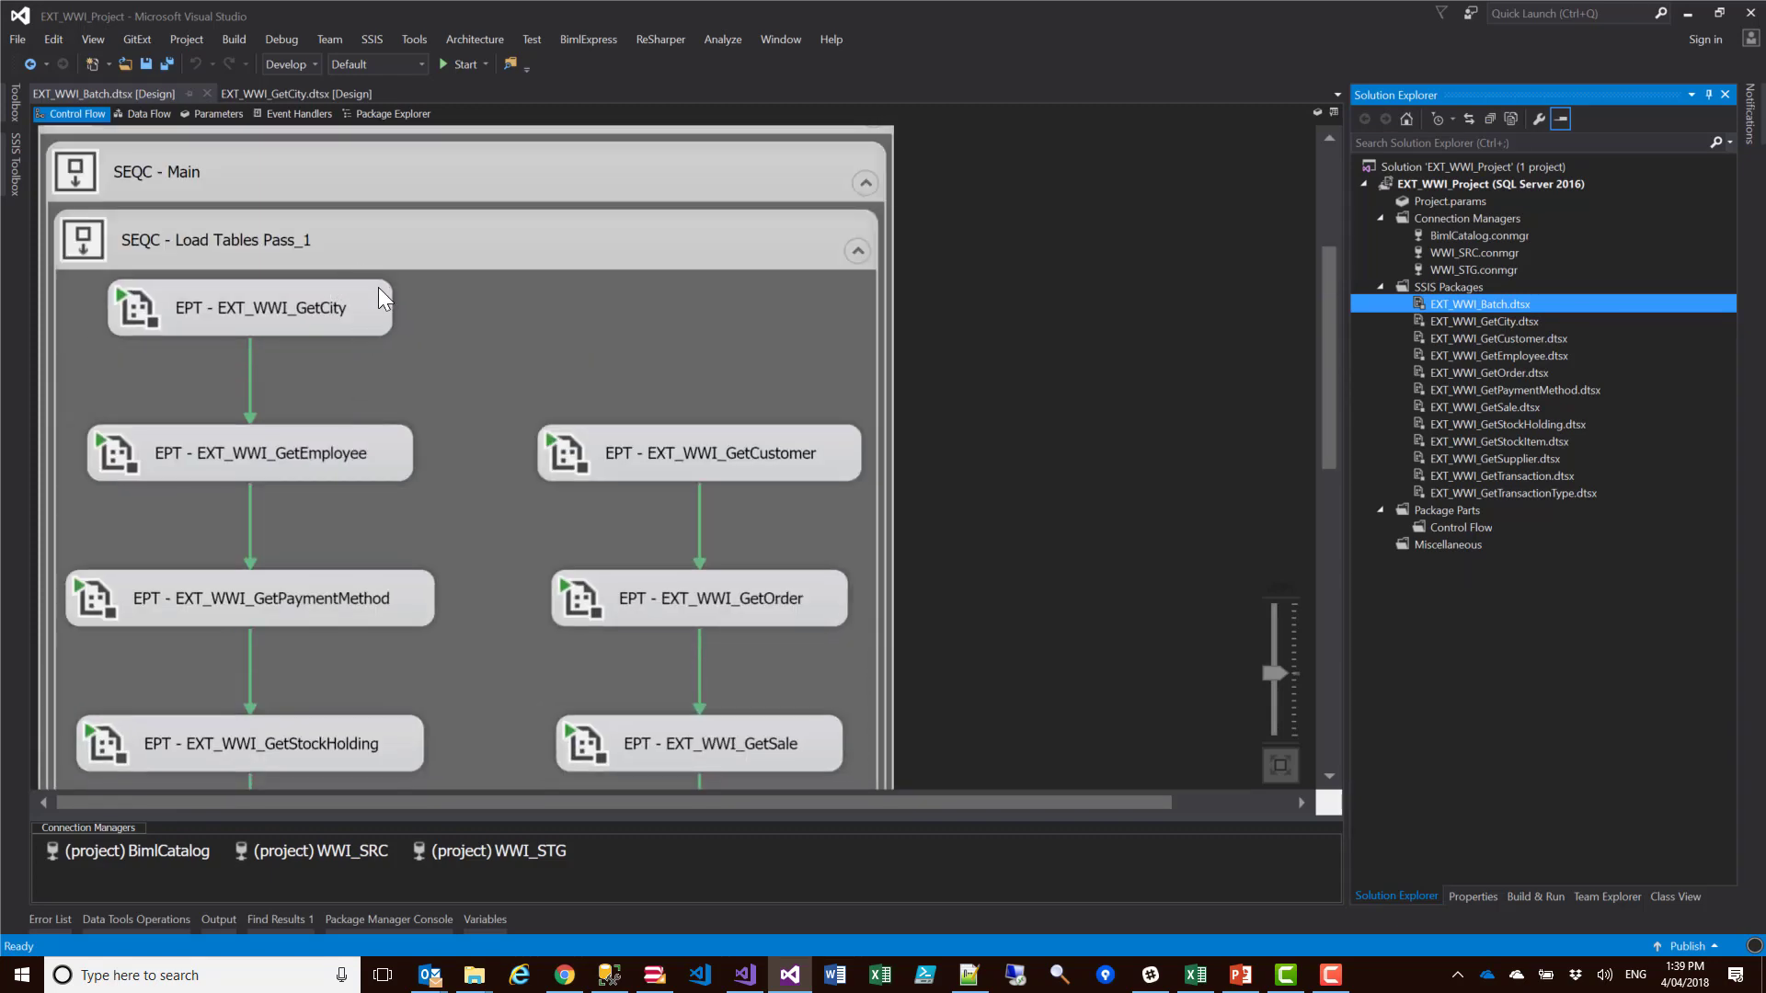
{"action": "scroll", "coordinate": [383, 331], "scroll_direction": "down", "scroll_amount": 7}
{"action": "scroll", "coordinate": [386, 359], "scroll_direction": "down", "scroll_amount": 1}
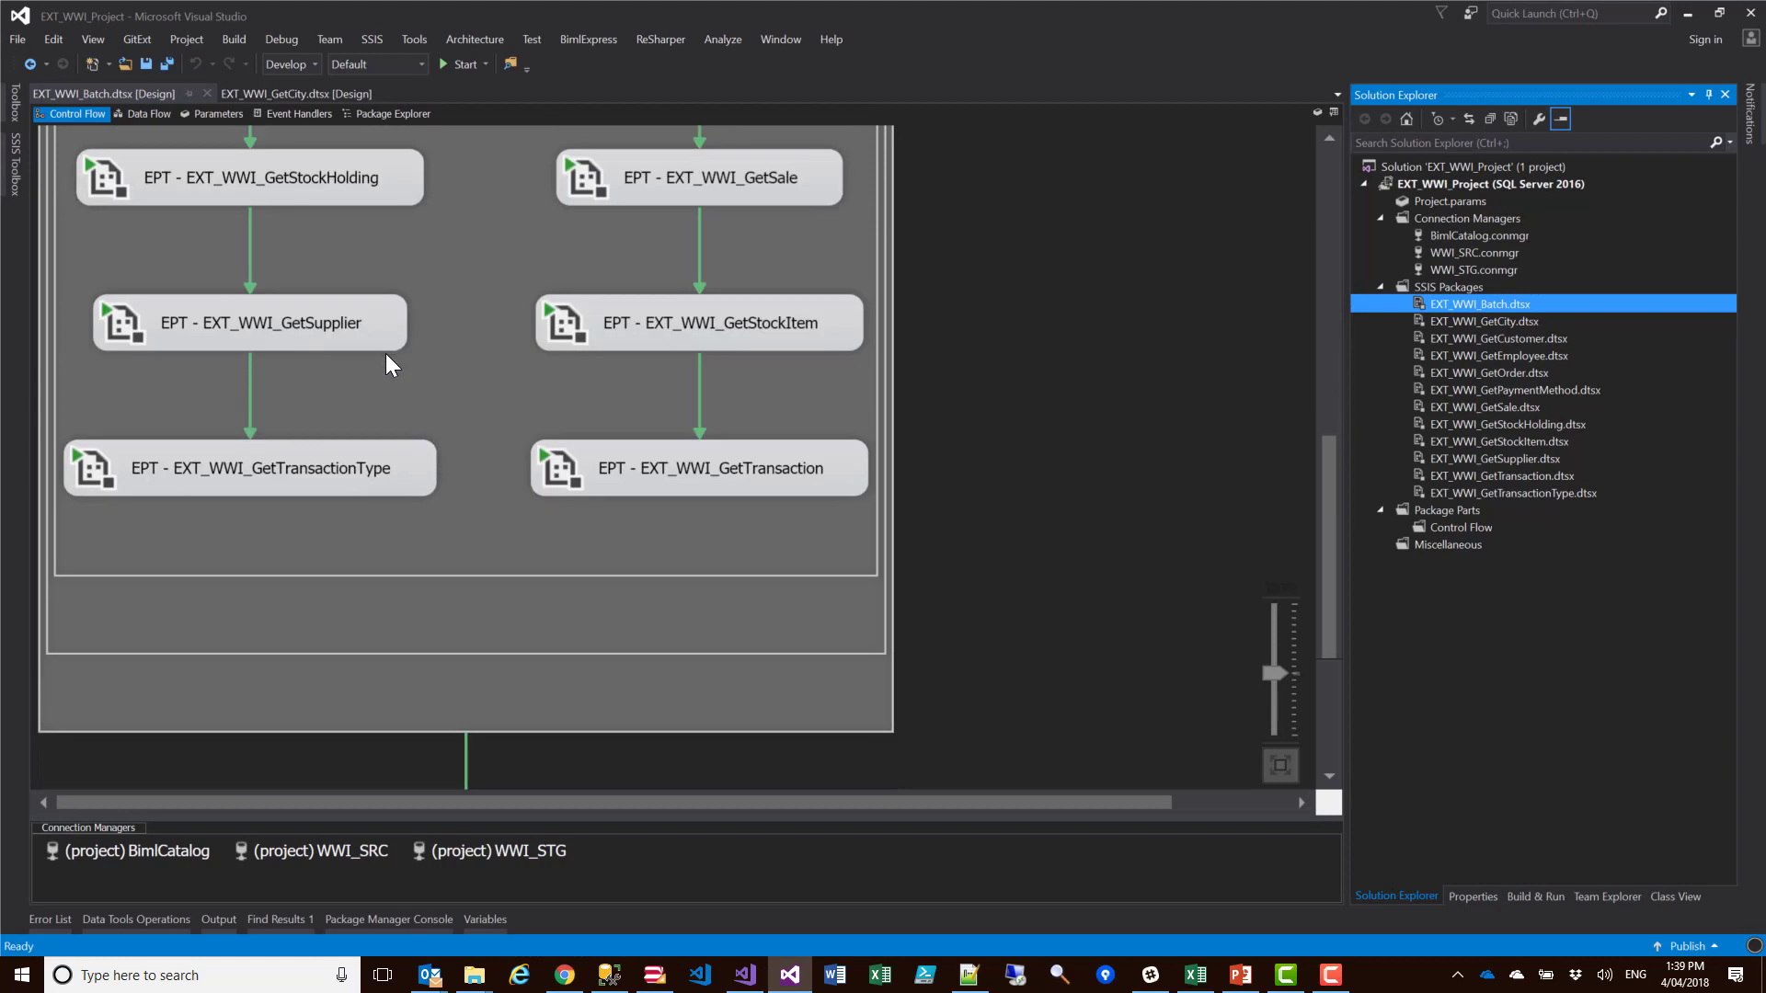
{"action": "scroll", "coordinate": [539, 354], "scroll_direction": "up", "scroll_amount": 9}
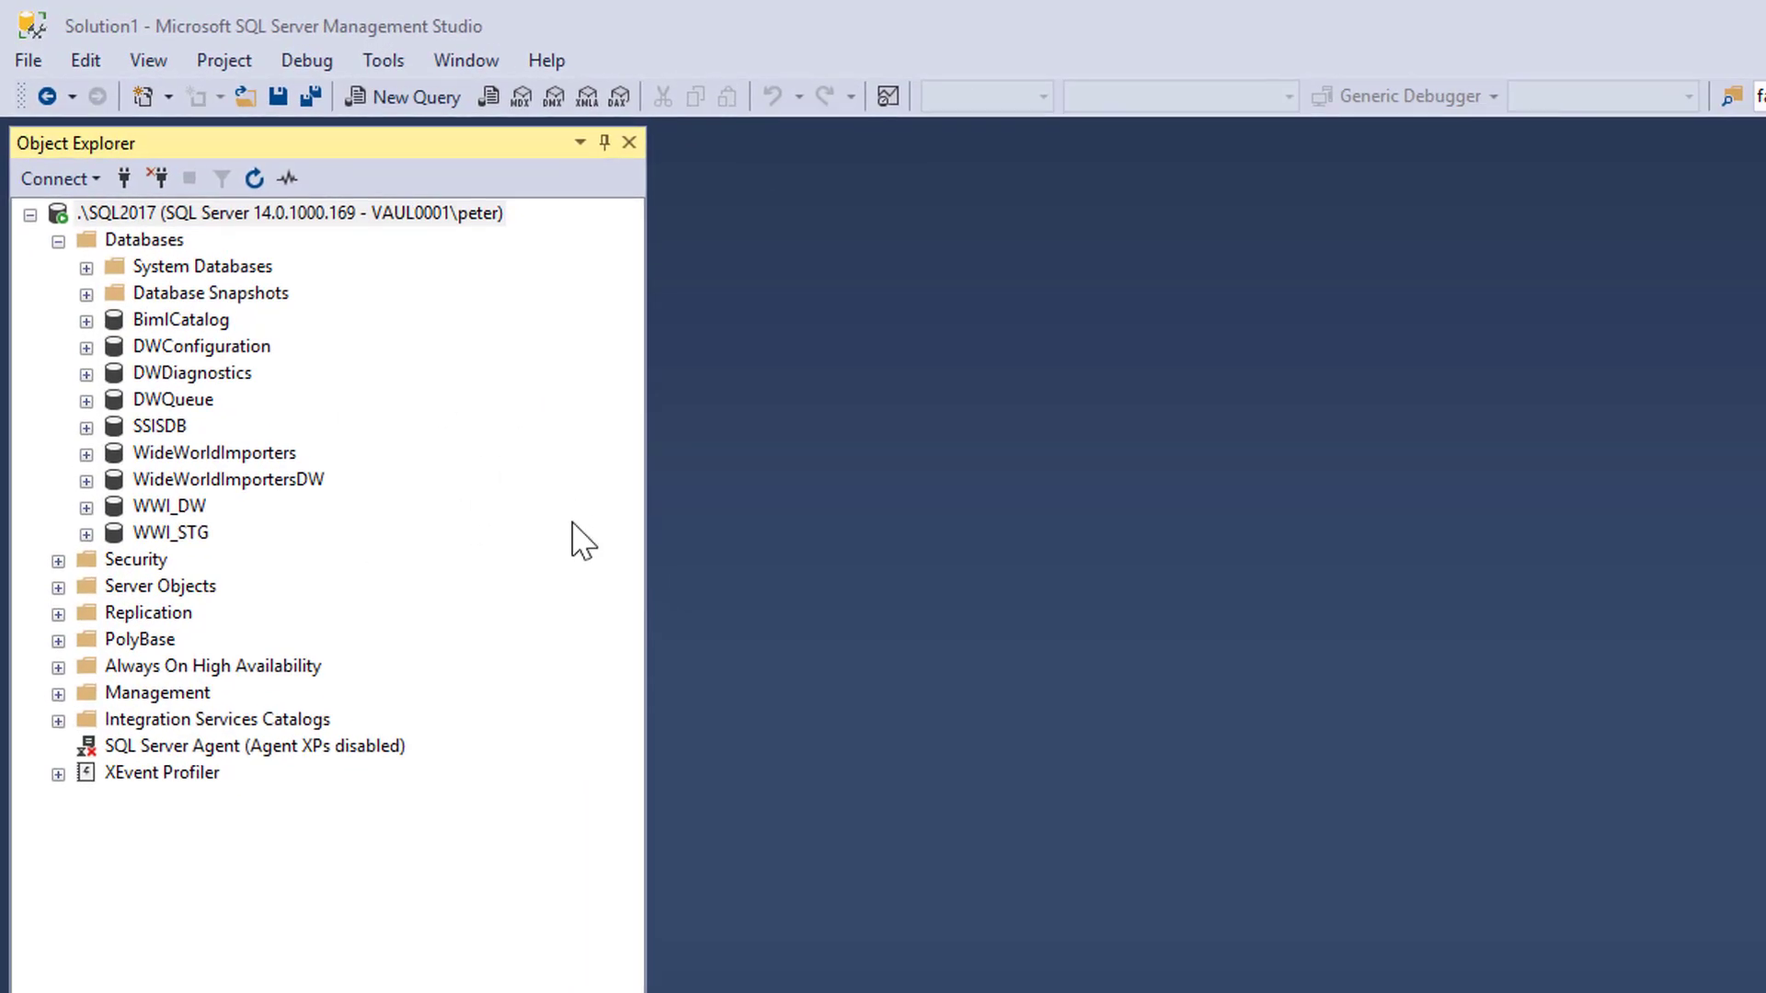
In SQL Server Management Studio, run the Disk Usage by Top Tables report for WWI_STG, then select the WWI_DW database
{"action": "right_click", "coordinate": [178, 532]}
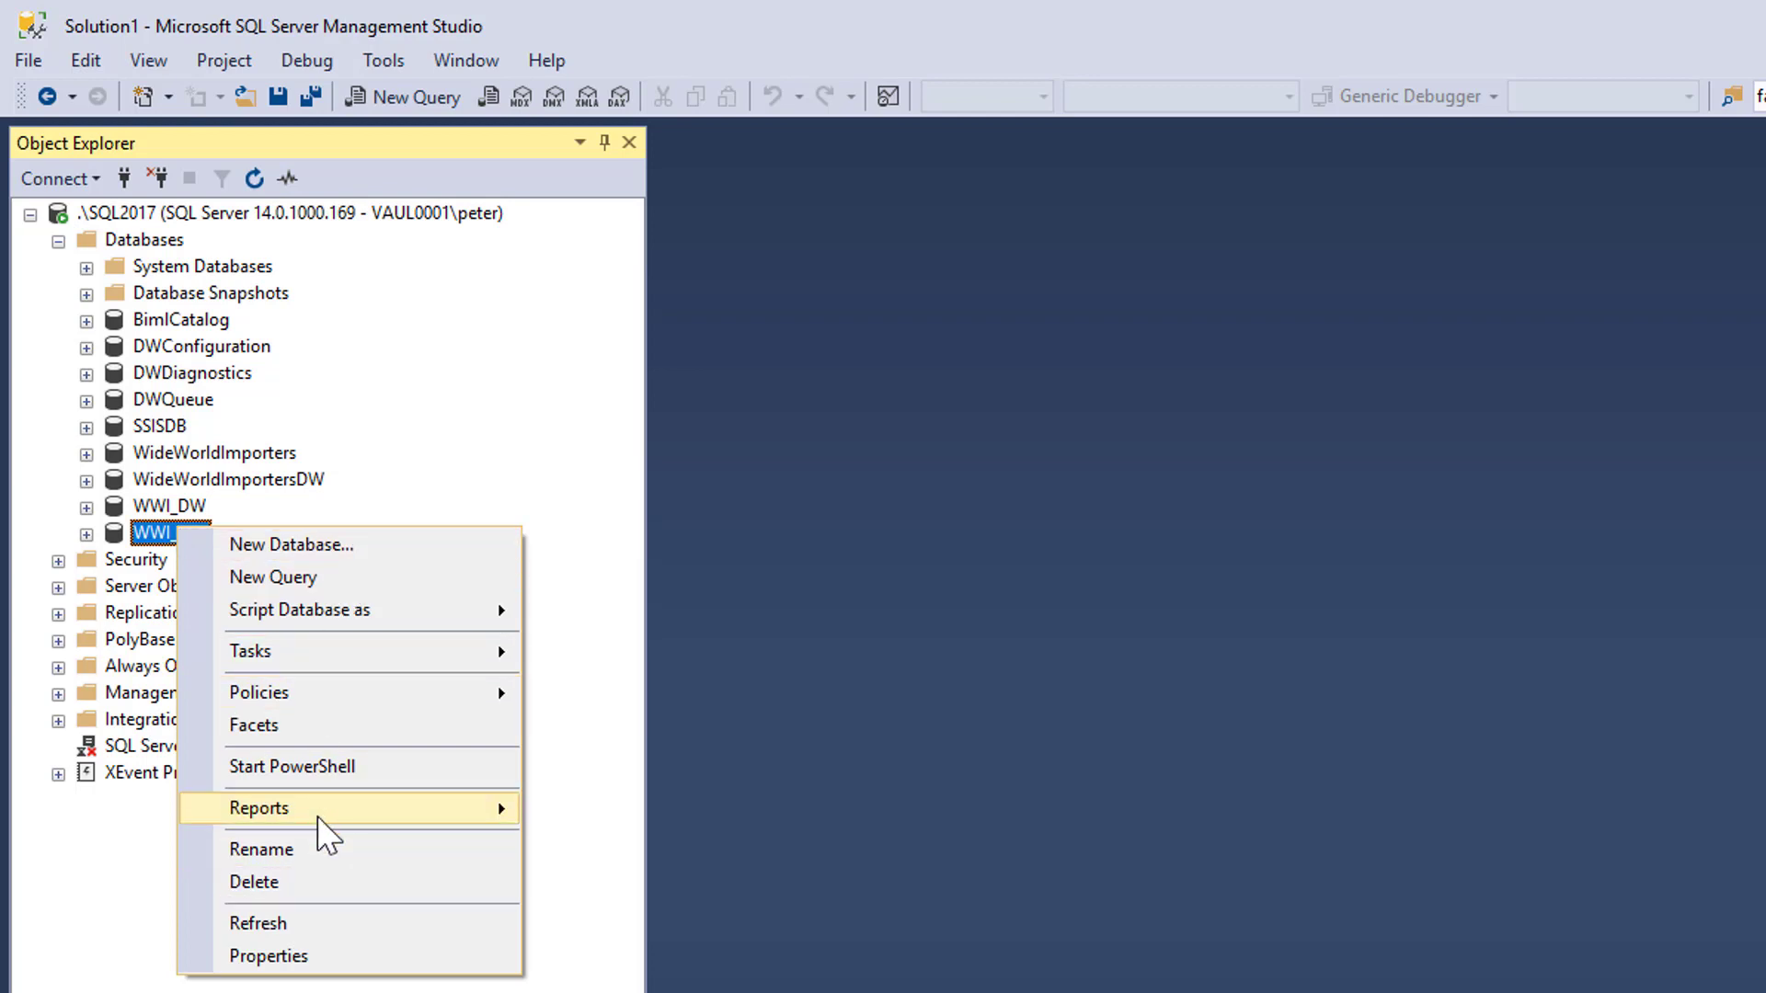
{"action": "mouse_move", "coordinate": [332, 811]}
{"action": "left_click", "coordinate": [629, 910]}
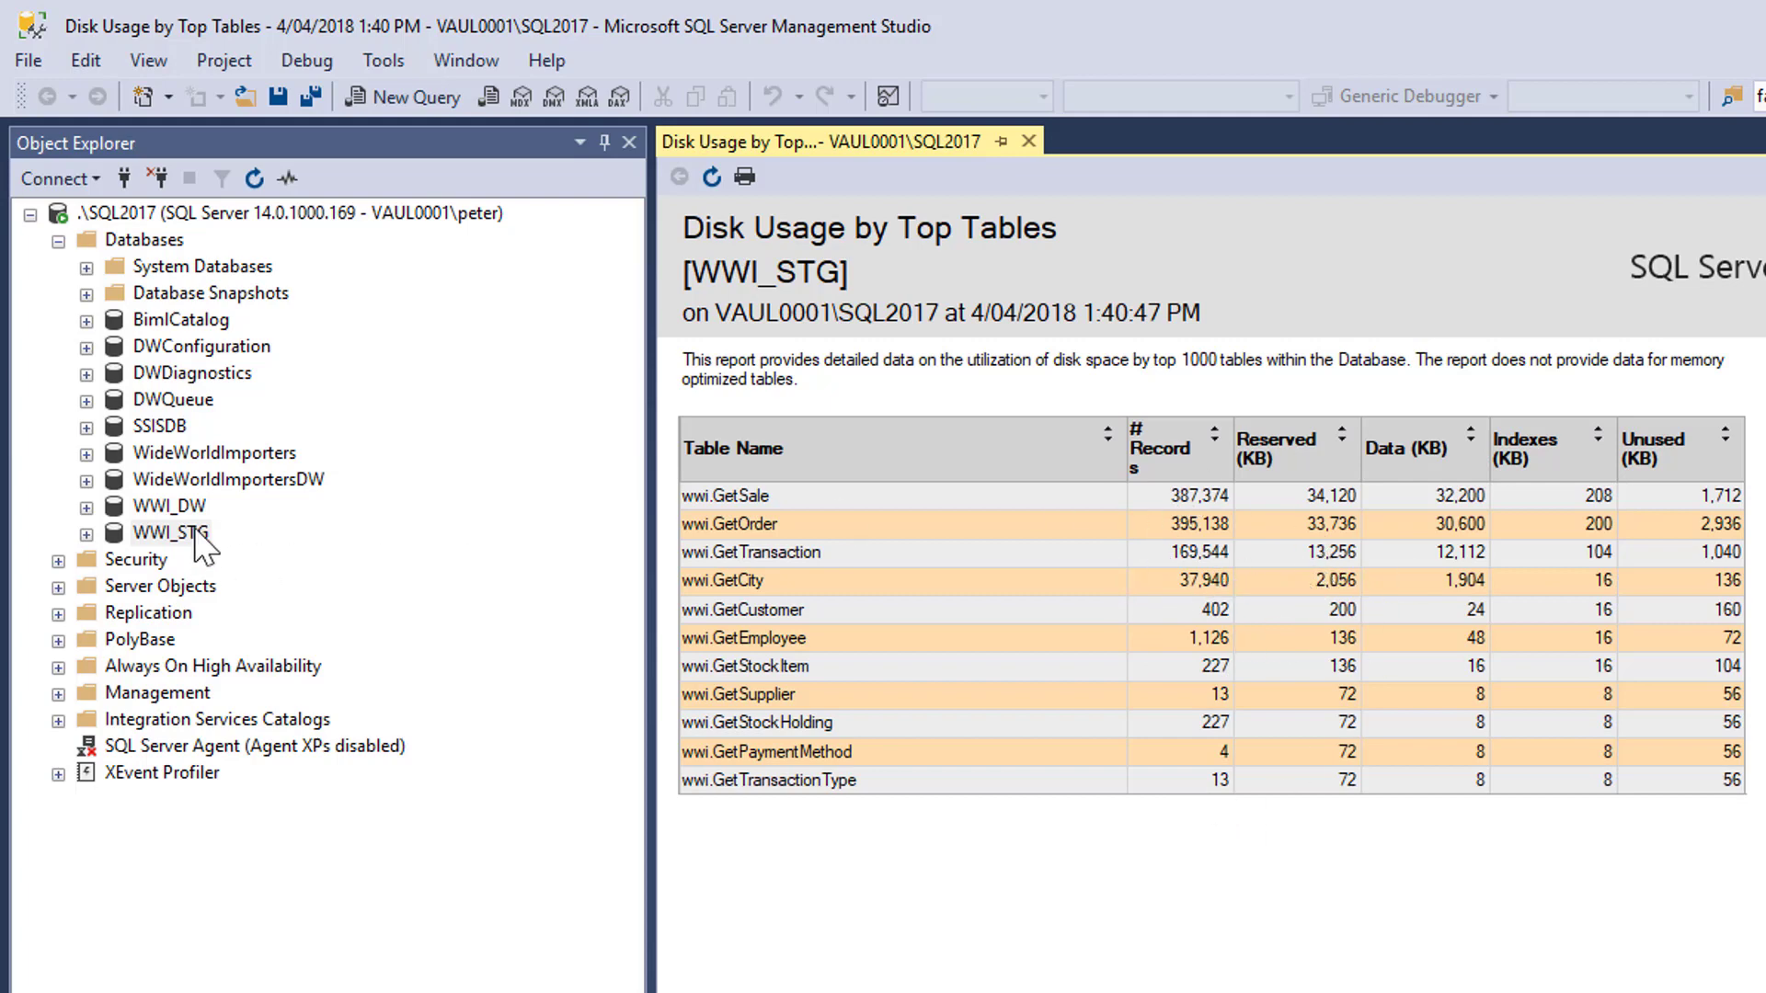
{"action": "left_click", "coordinate": [189, 507]}
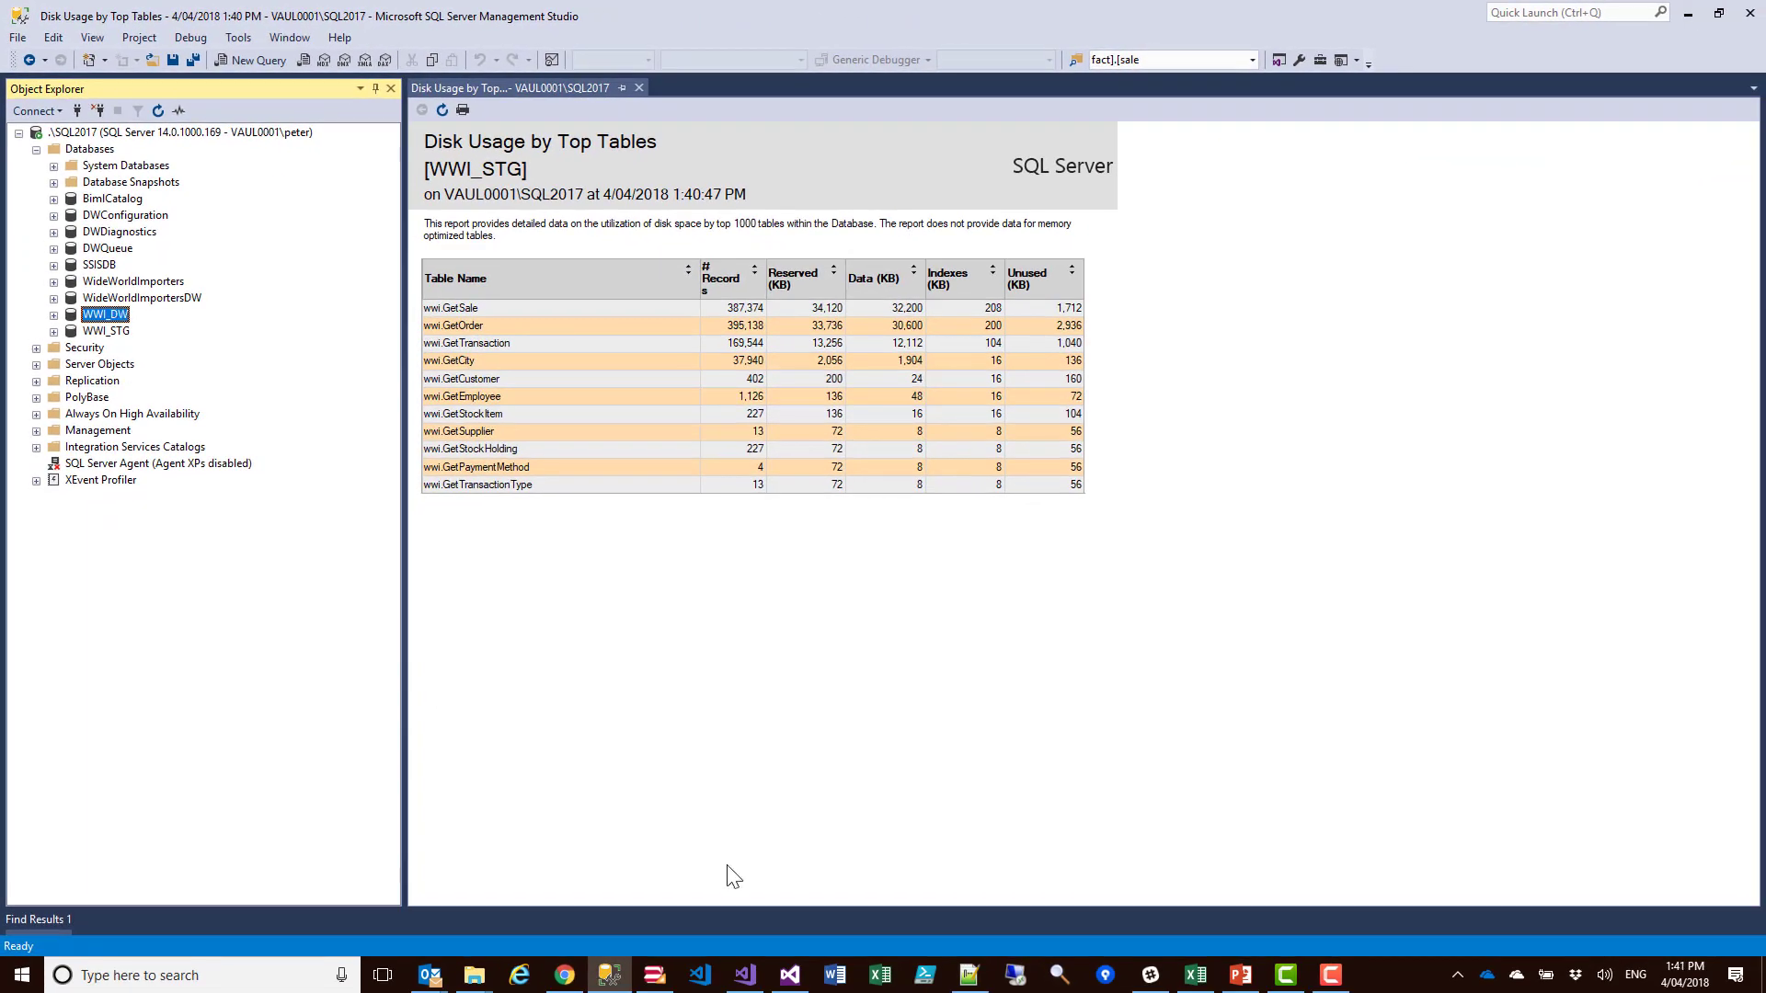
Switch back to Visual Studio and open LOAD_WWI_DW_Project.dtproj from the output's LOAD_WWI_DW folder, closing the current solution
{"action": "left_click", "coordinate": [791, 973]}
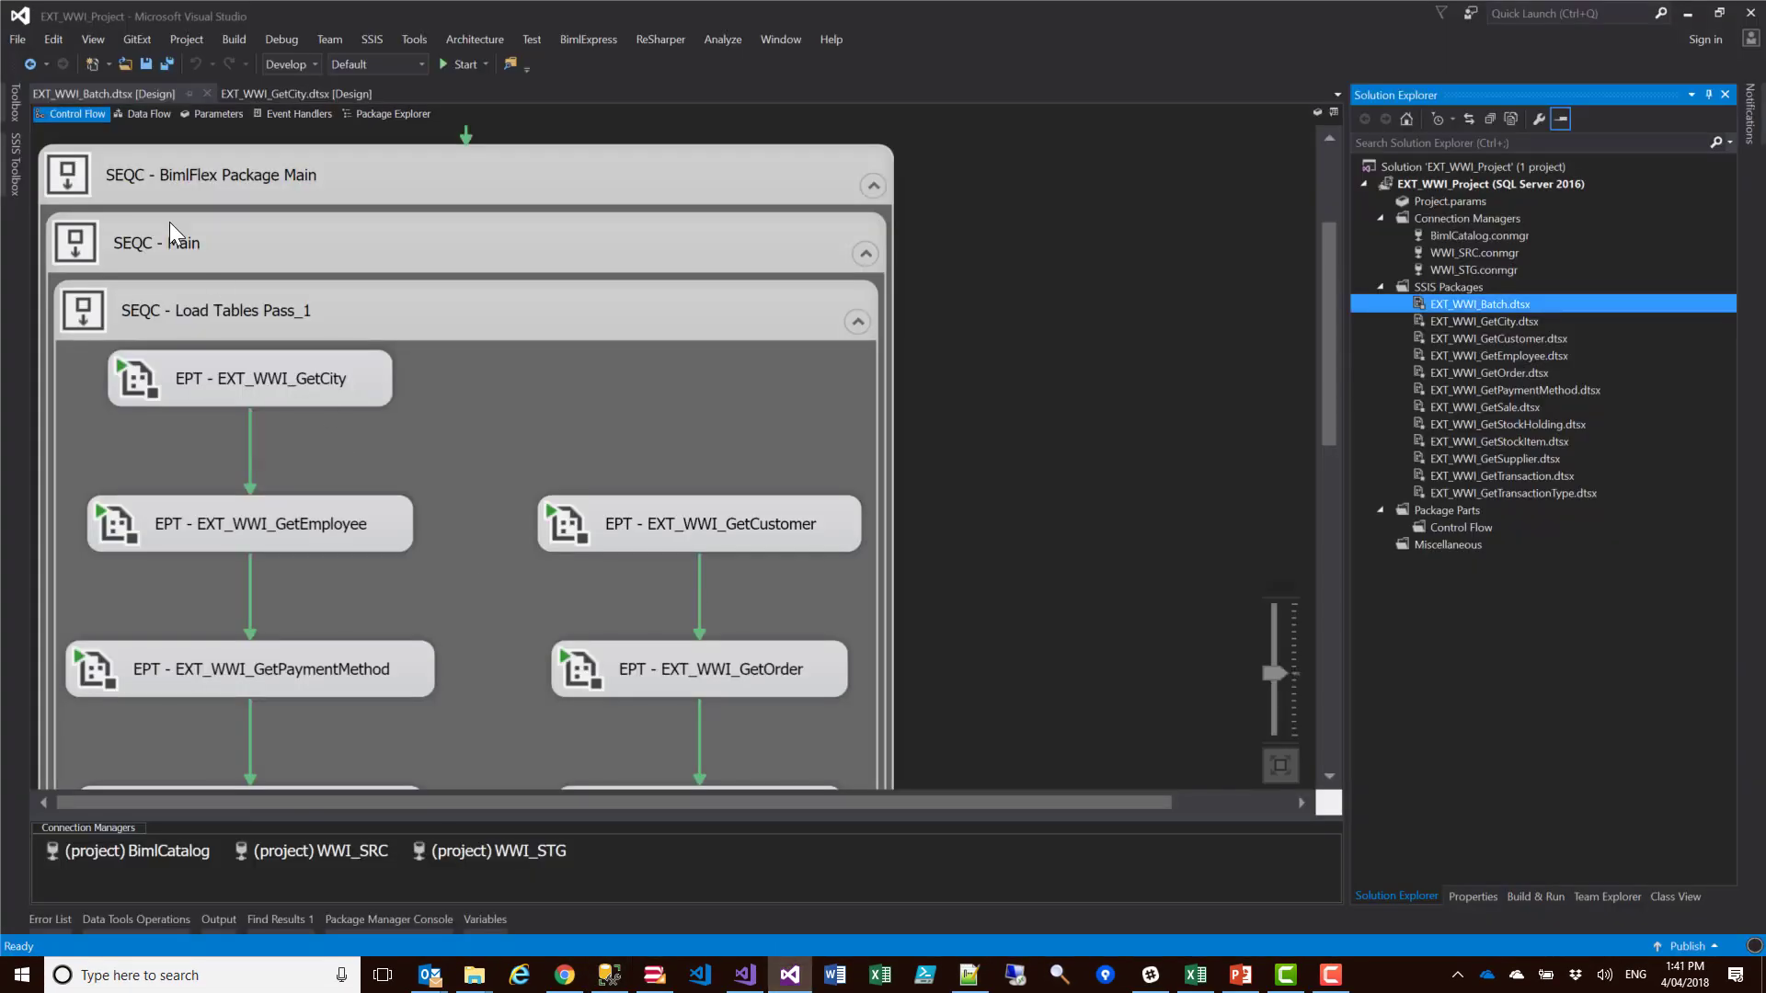
{"action": "left_click", "coordinate": [17, 40]}
{"action": "mouse_move", "coordinate": [64, 84]}
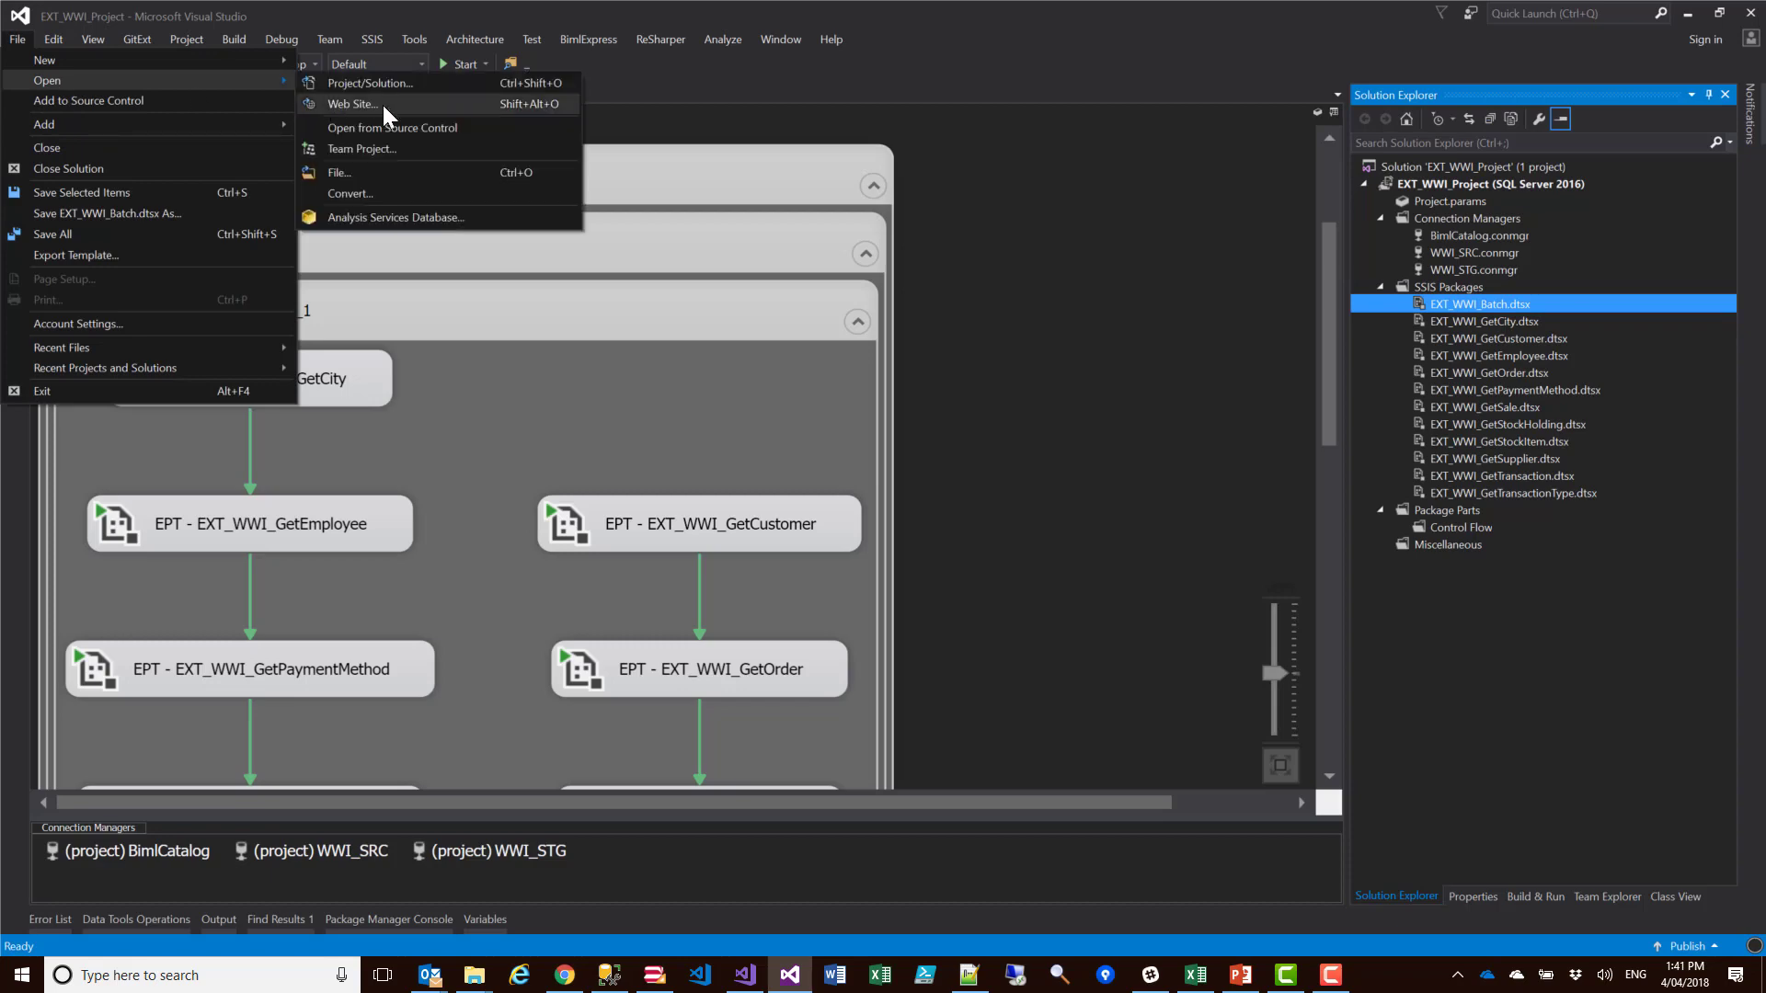
{"action": "left_click", "coordinate": [387, 84]}
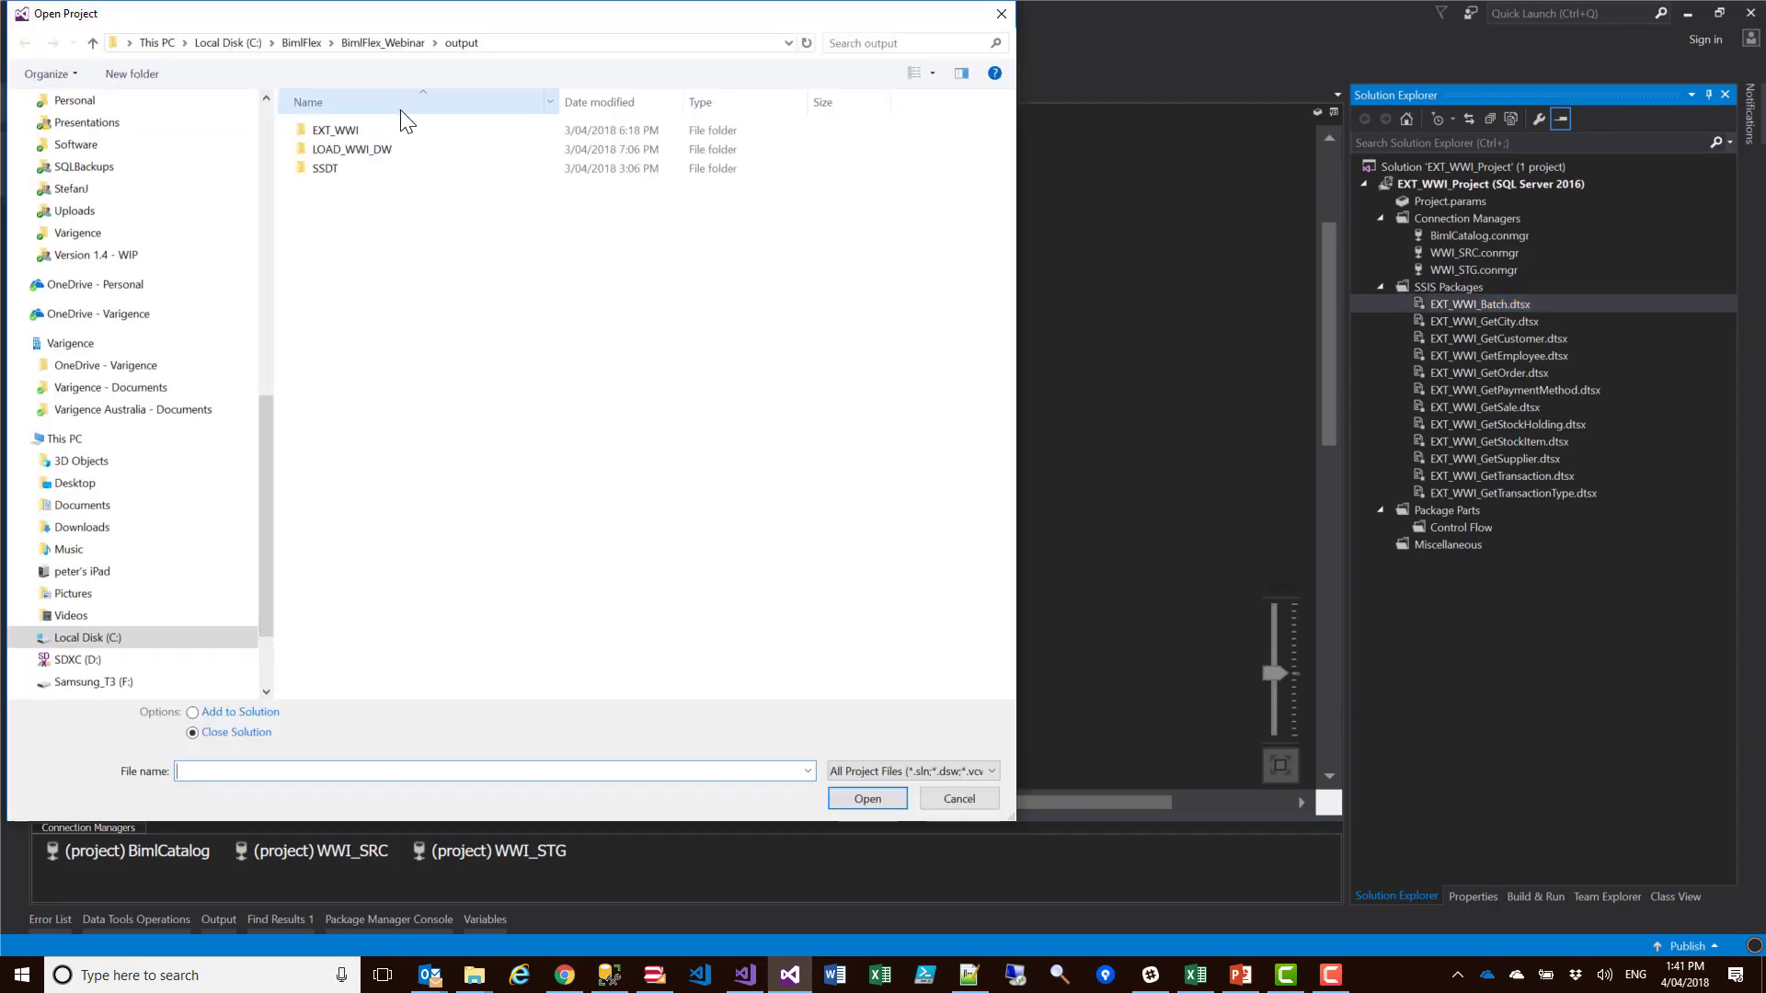
{"action": "double_click", "coordinate": [368, 150]}
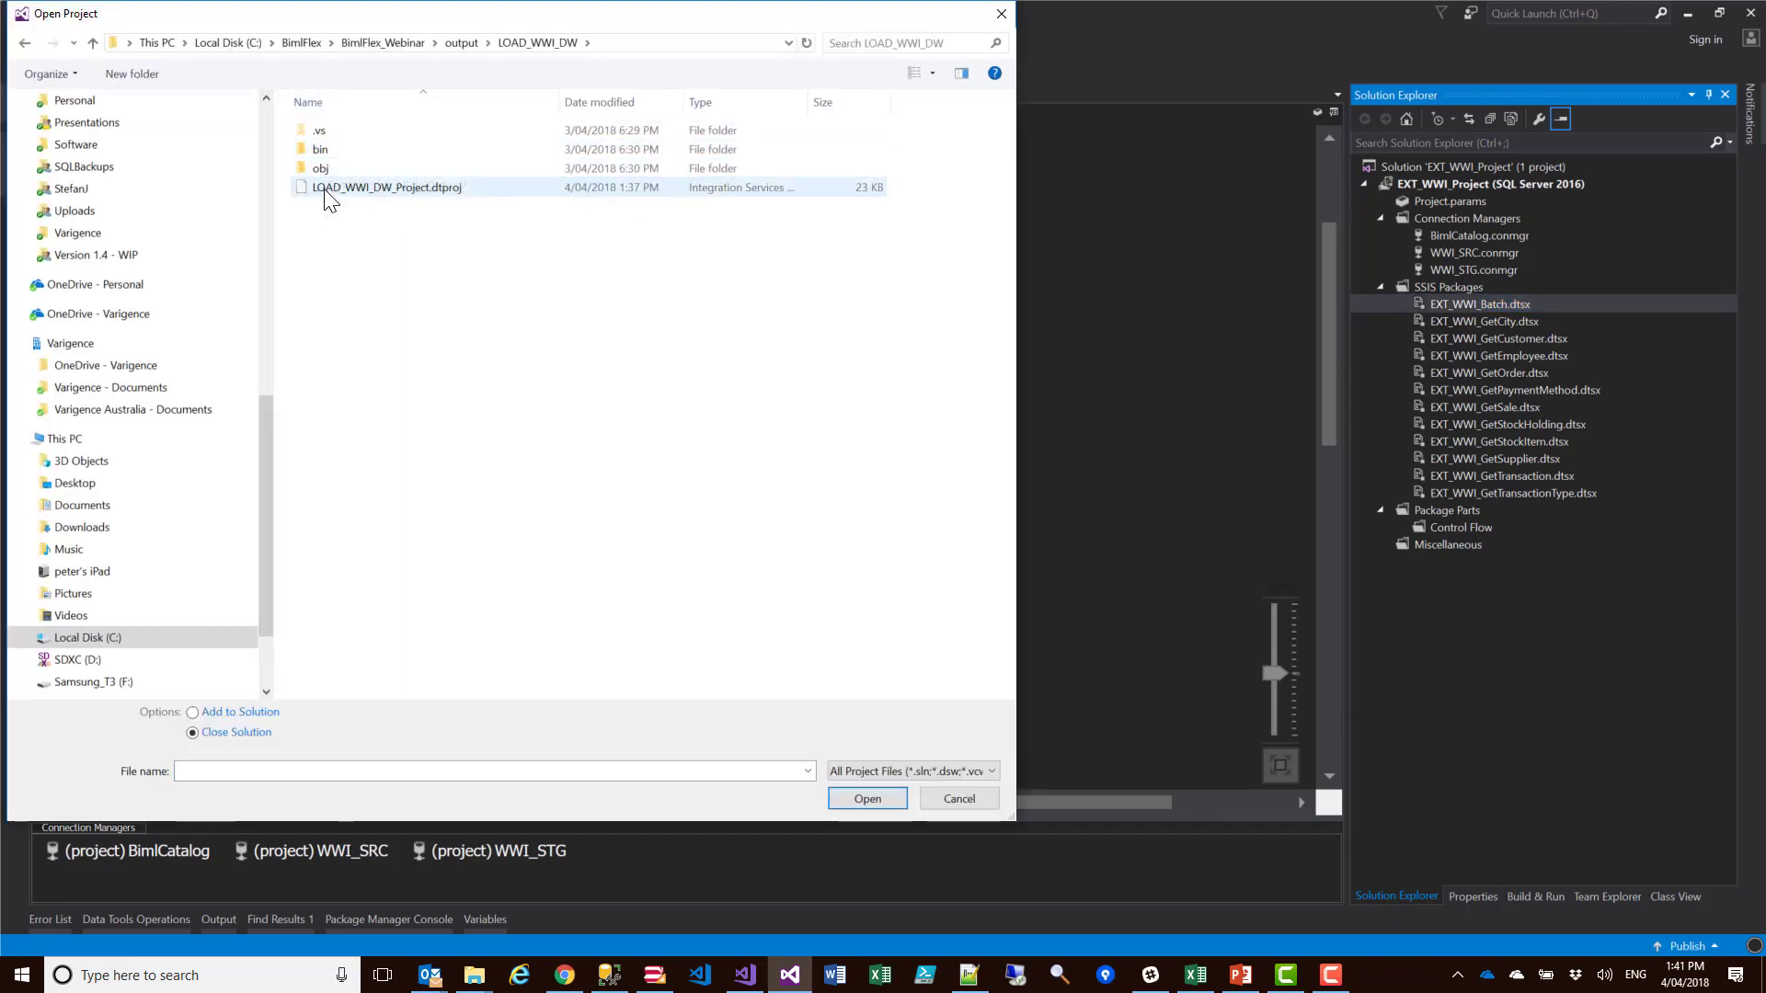
{"action": "double_click", "coordinate": [323, 190]}
{"action": "left_click", "coordinate": [949, 606]}
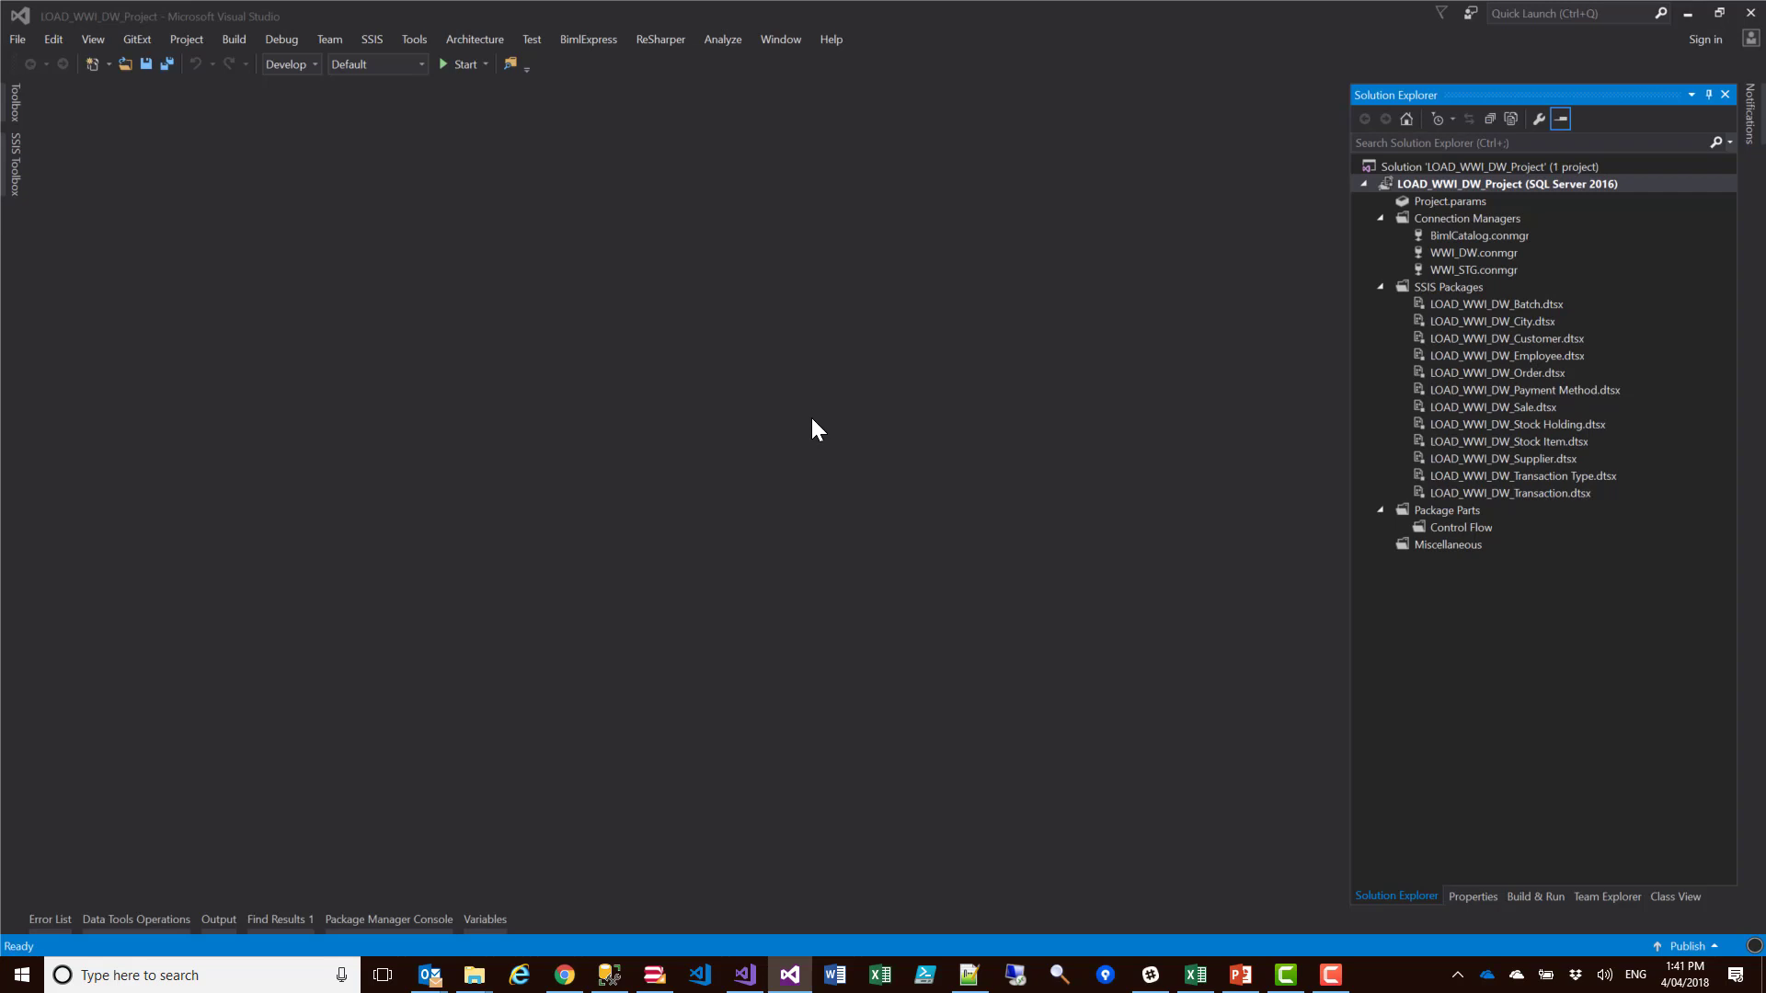
Open the LOAD_WWI_DW_Batch.dtsx package and compare the dimension and fact loads in Load Tables Pass_1 and Pass_2
{"action": "double_click", "coordinate": [1497, 304]}
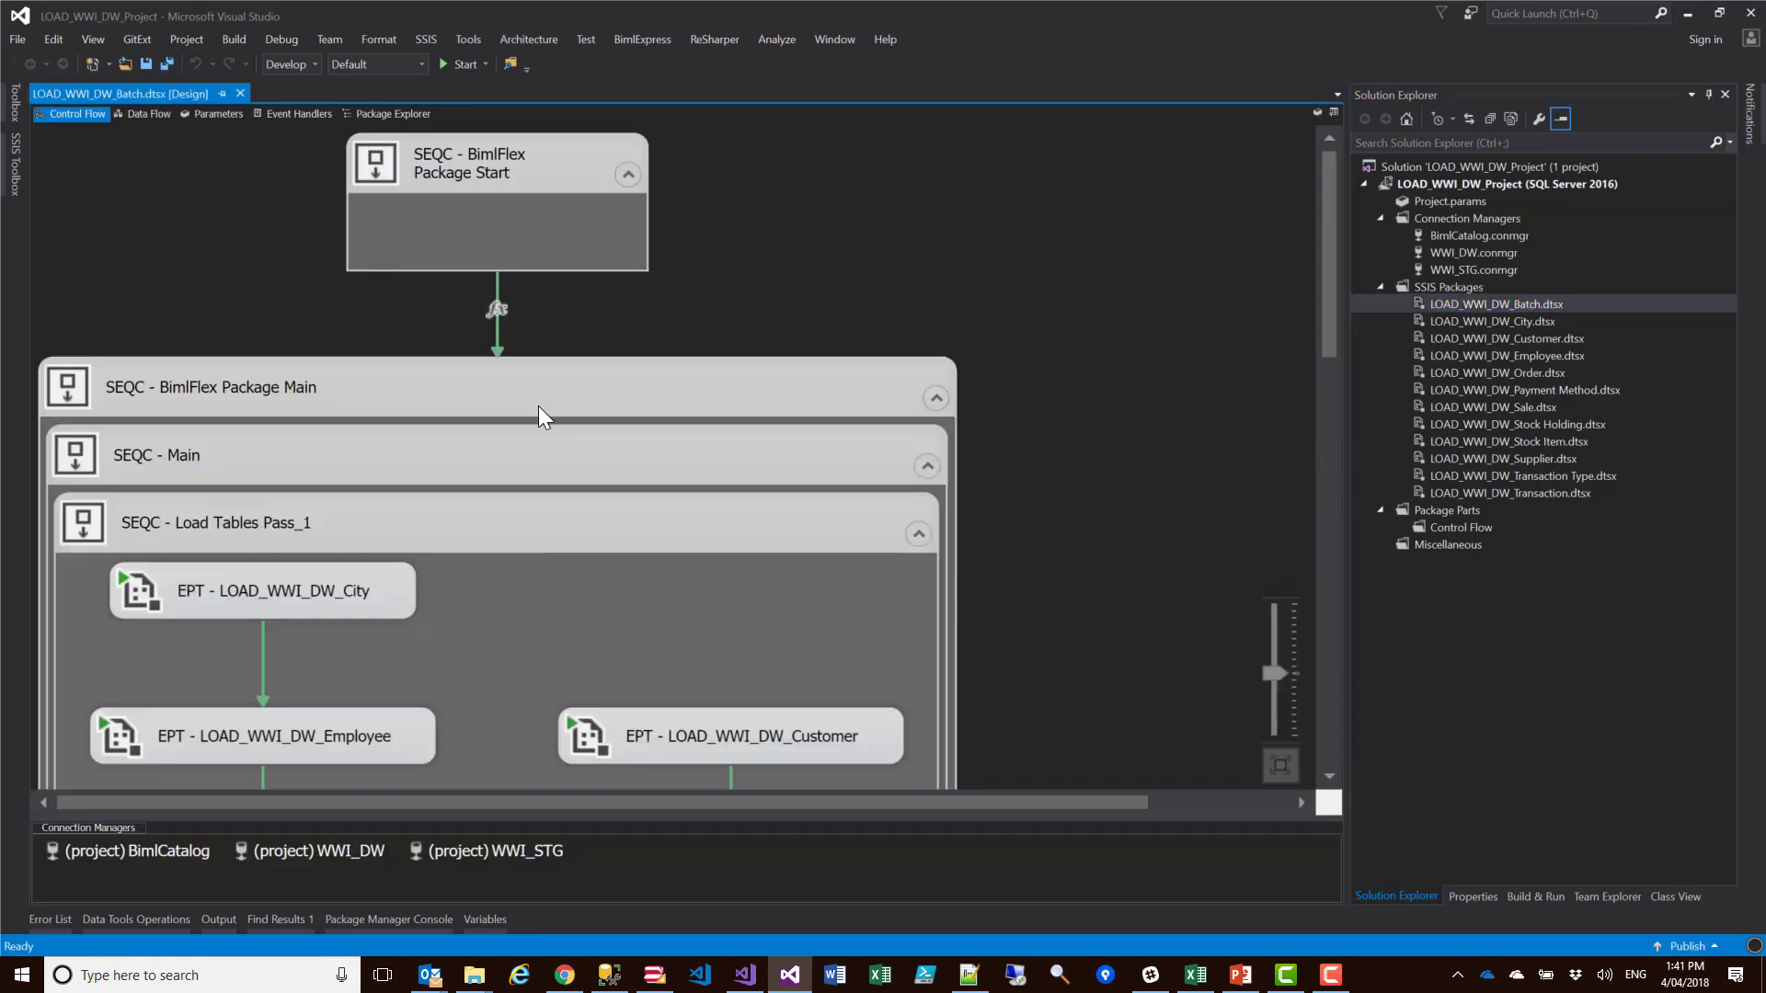
{"action": "scroll", "coordinate": [468, 460], "scroll_direction": "down", "scroll_amount": 3}
{"action": "scroll", "coordinate": [345, 483], "scroll_direction": "down", "scroll_amount": 7}
{"action": "scroll", "coordinate": [345, 477], "scroll_direction": "up", "scroll_amount": 4}
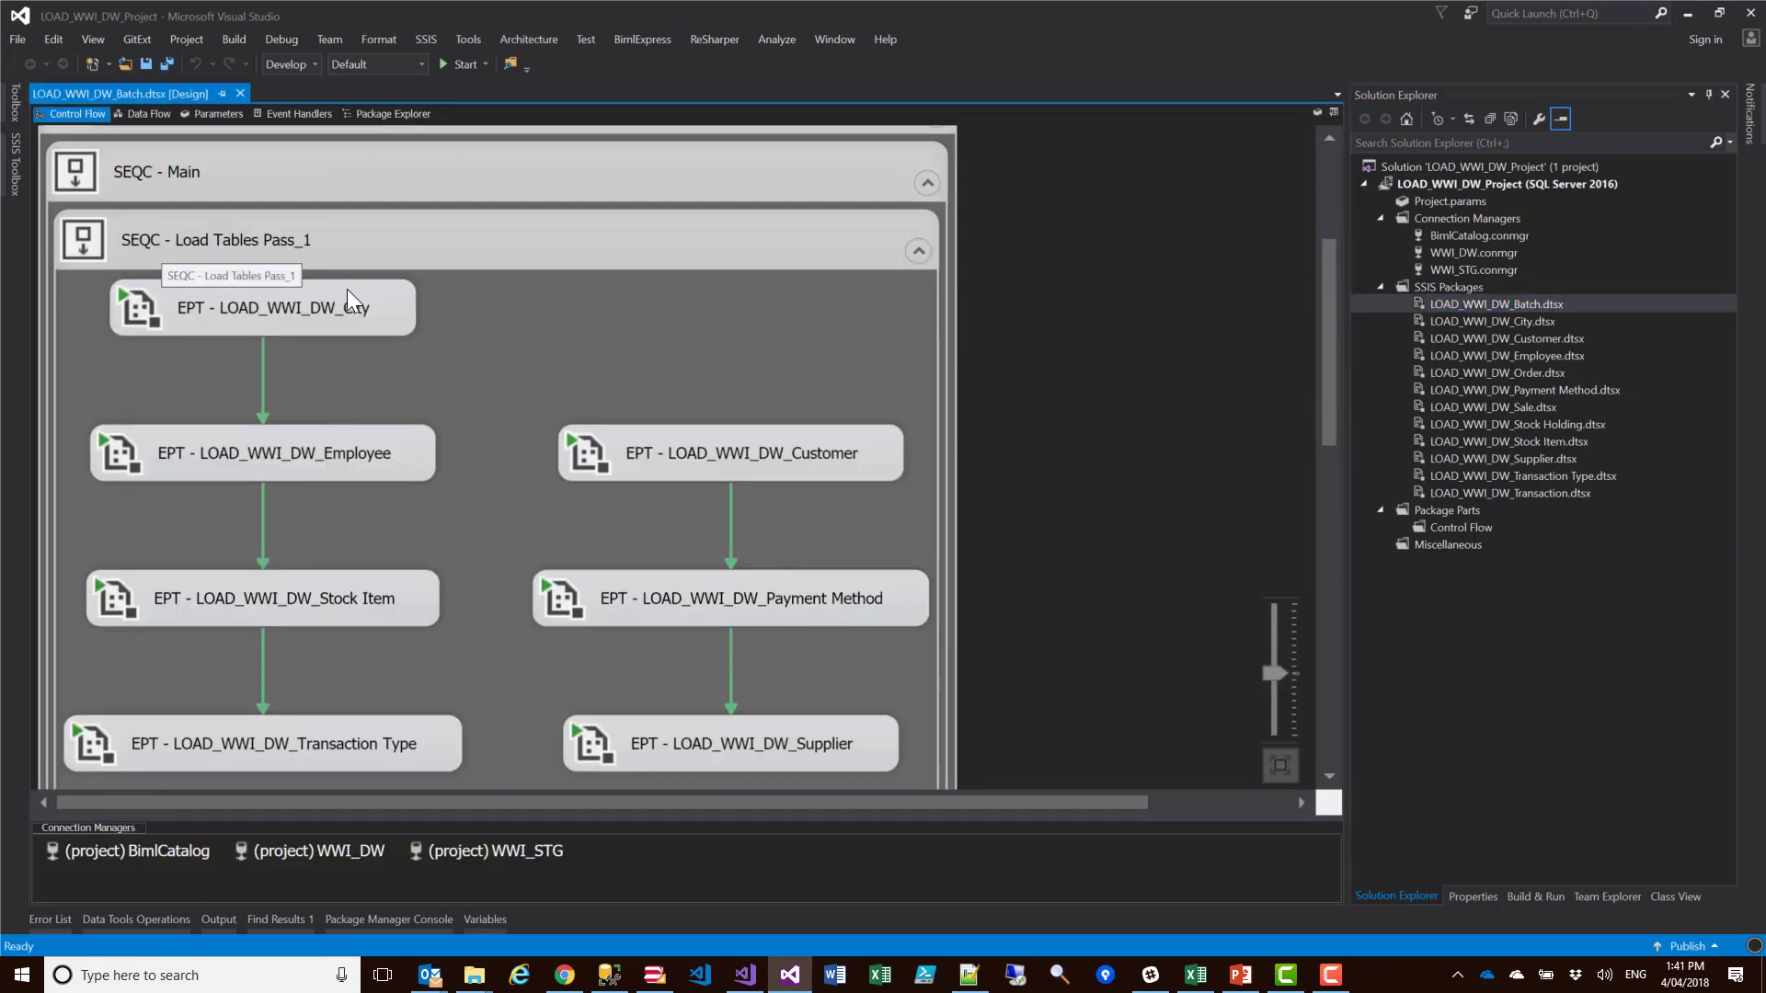
{"action": "scroll", "coordinate": [346, 311], "scroll_direction": "down", "scroll_amount": 10}
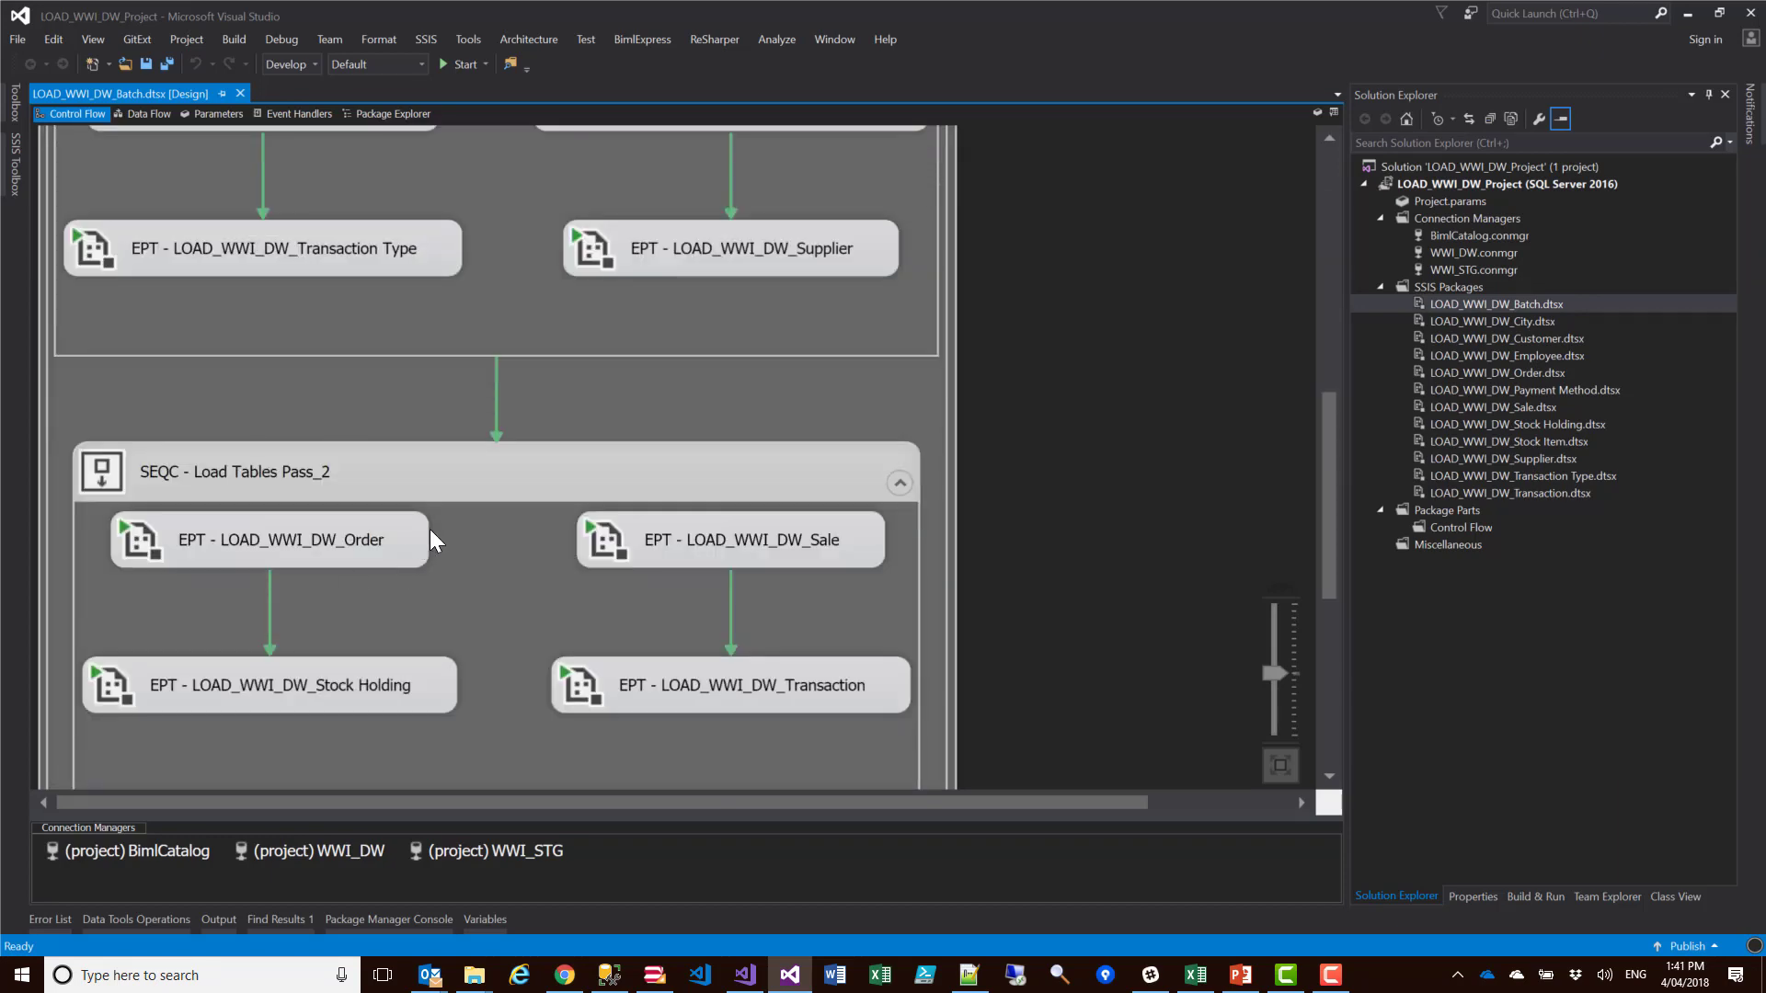
{"action": "scroll", "coordinate": [453, 520], "scroll_direction": "down", "scroll_amount": 7}
{"action": "scroll", "coordinate": [453, 520], "scroll_direction": "up", "scroll_amount": 5}
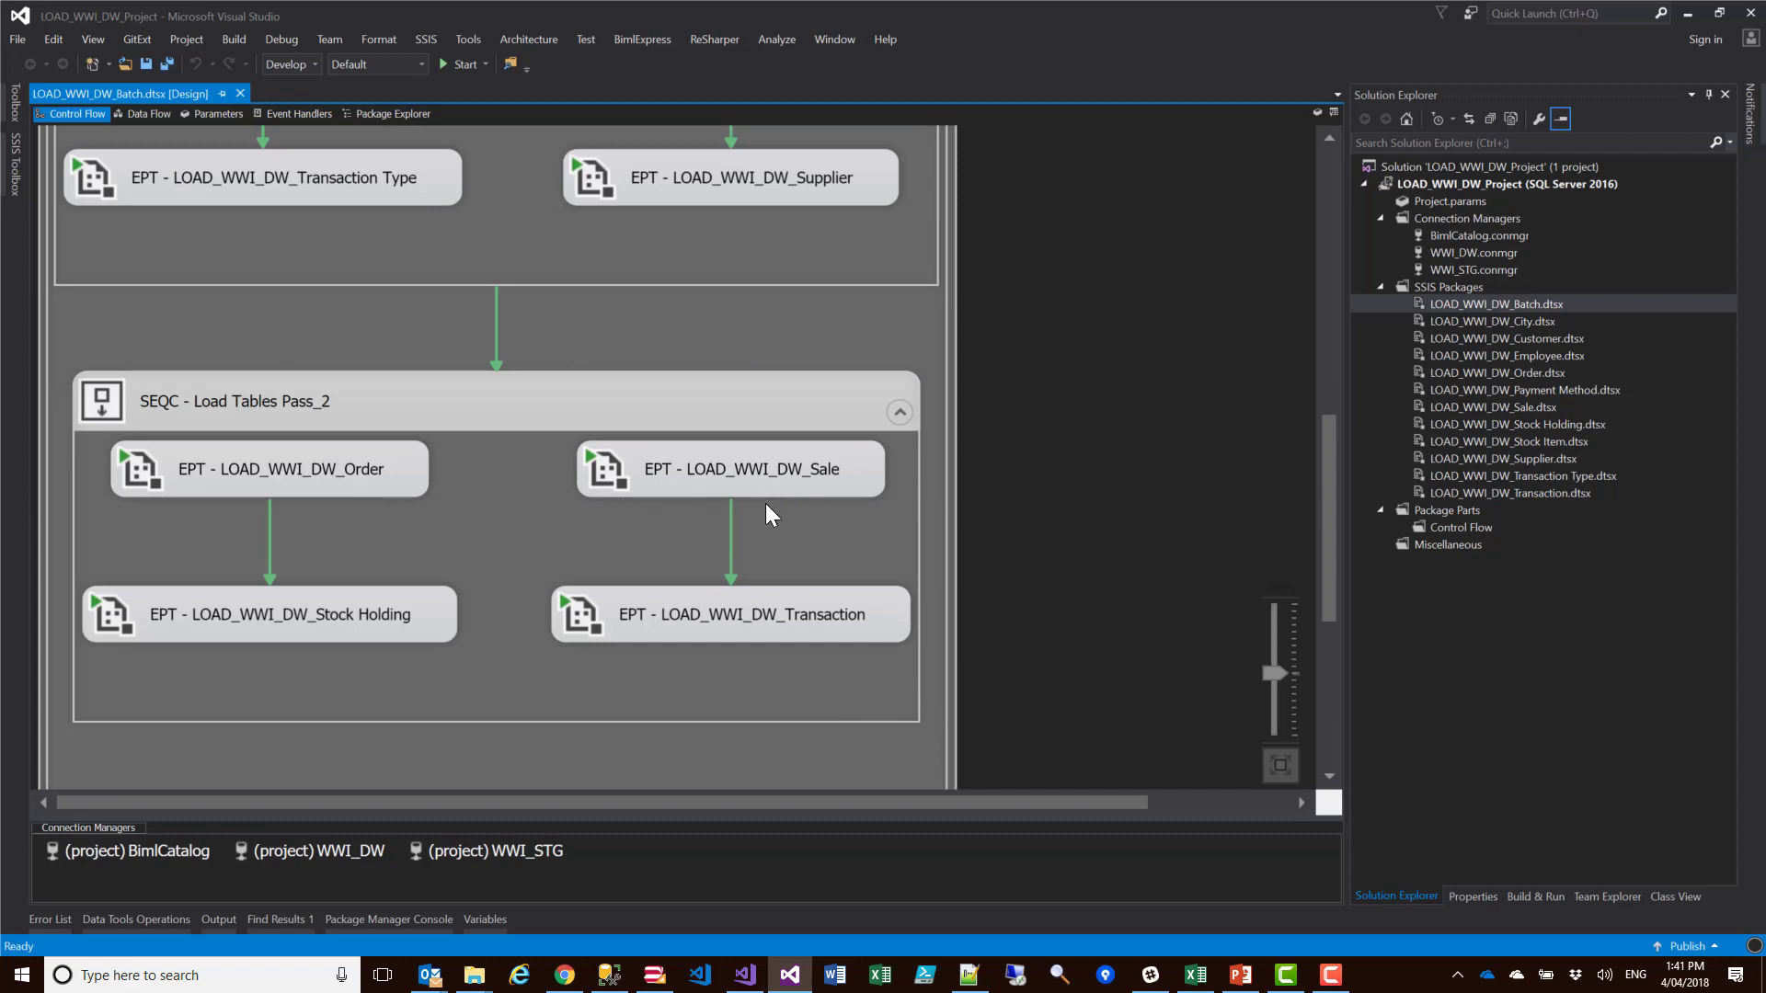
{"action": "scroll", "coordinate": [765, 497], "scroll_direction": "up", "scroll_amount": 5}
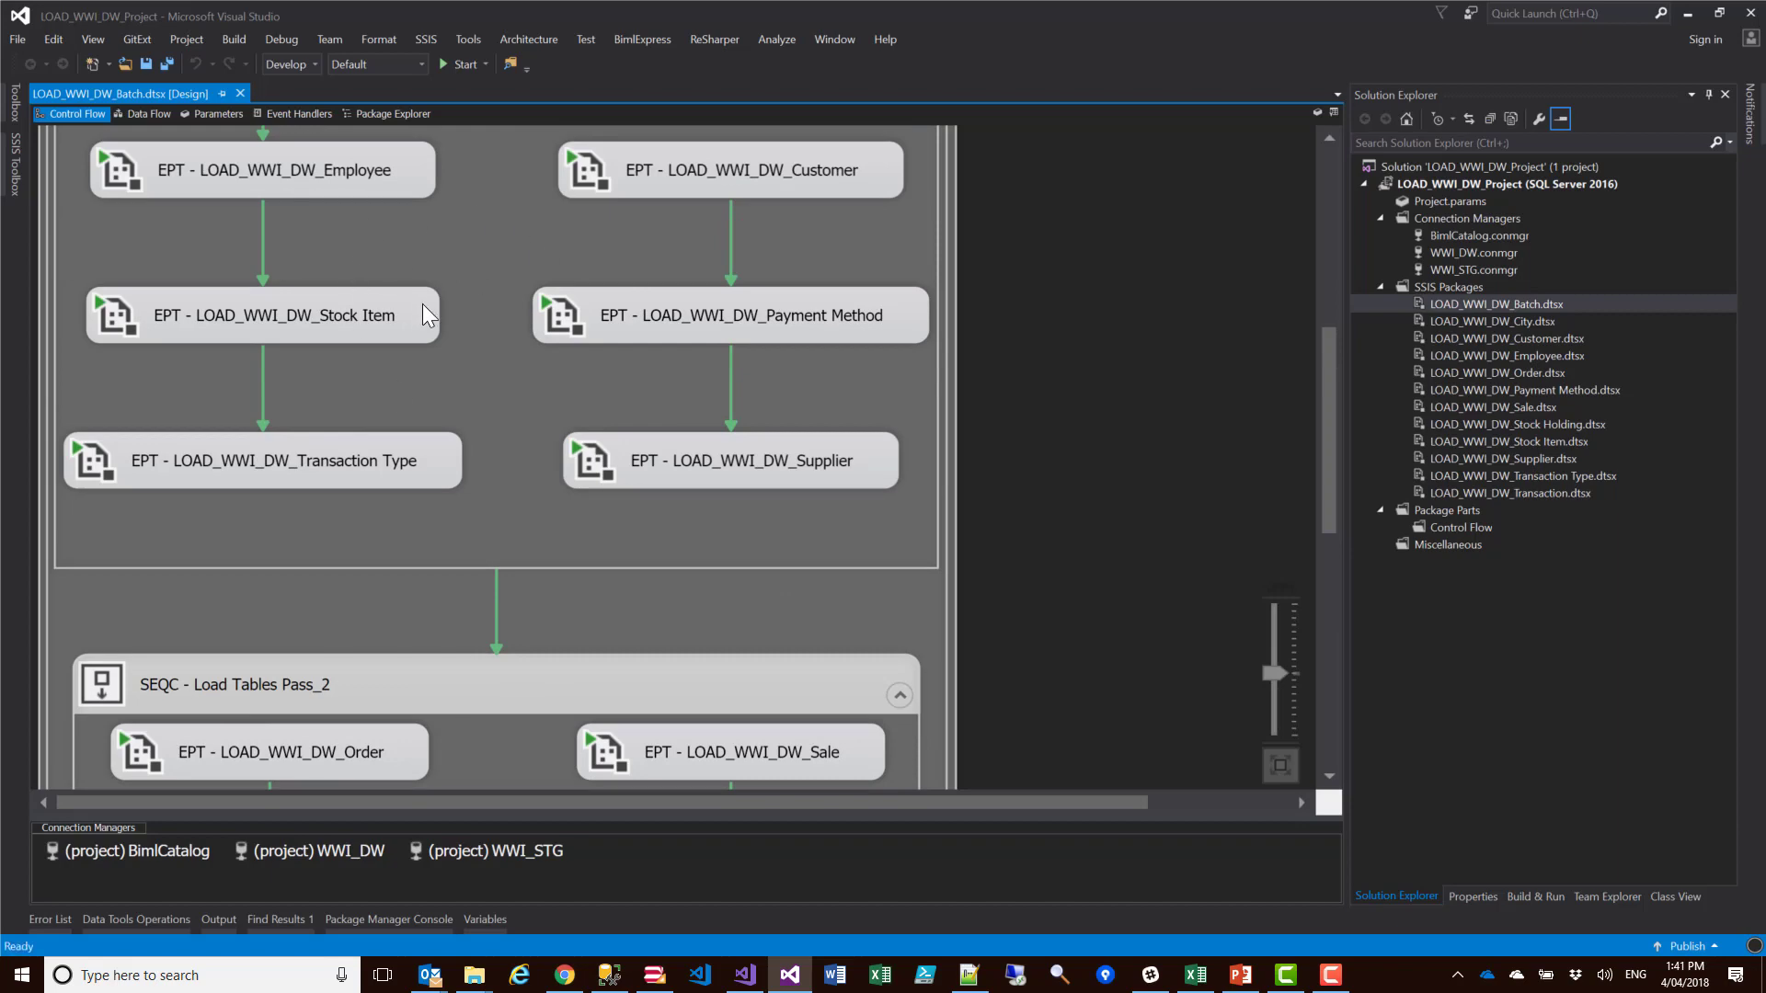
{"action": "scroll", "coordinate": [793, 252], "scroll_direction": "up", "scroll_amount": 5}
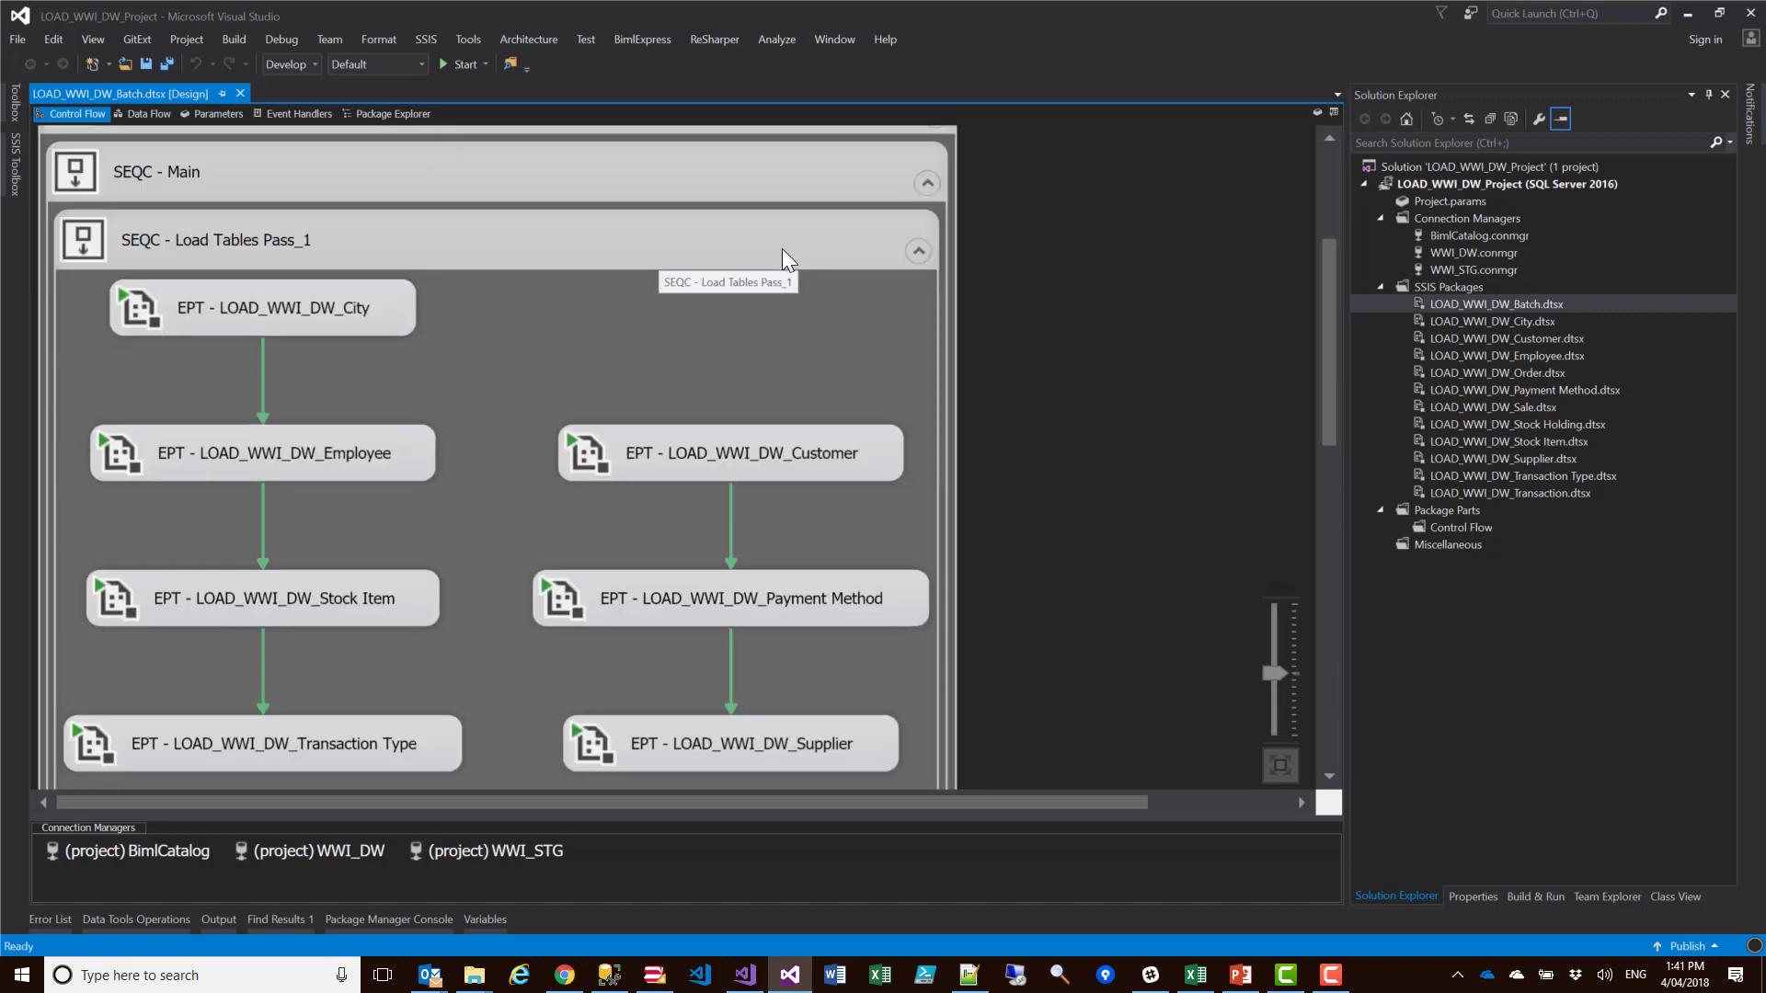
Open the LOAD_WWI_DW_City.dtsx package and its DFT - LOAD WWI_DW_Dimension_City data flow
{"action": "scroll", "coordinate": [1284, 312], "scroll_direction": "up", "scroll_amount": 3}
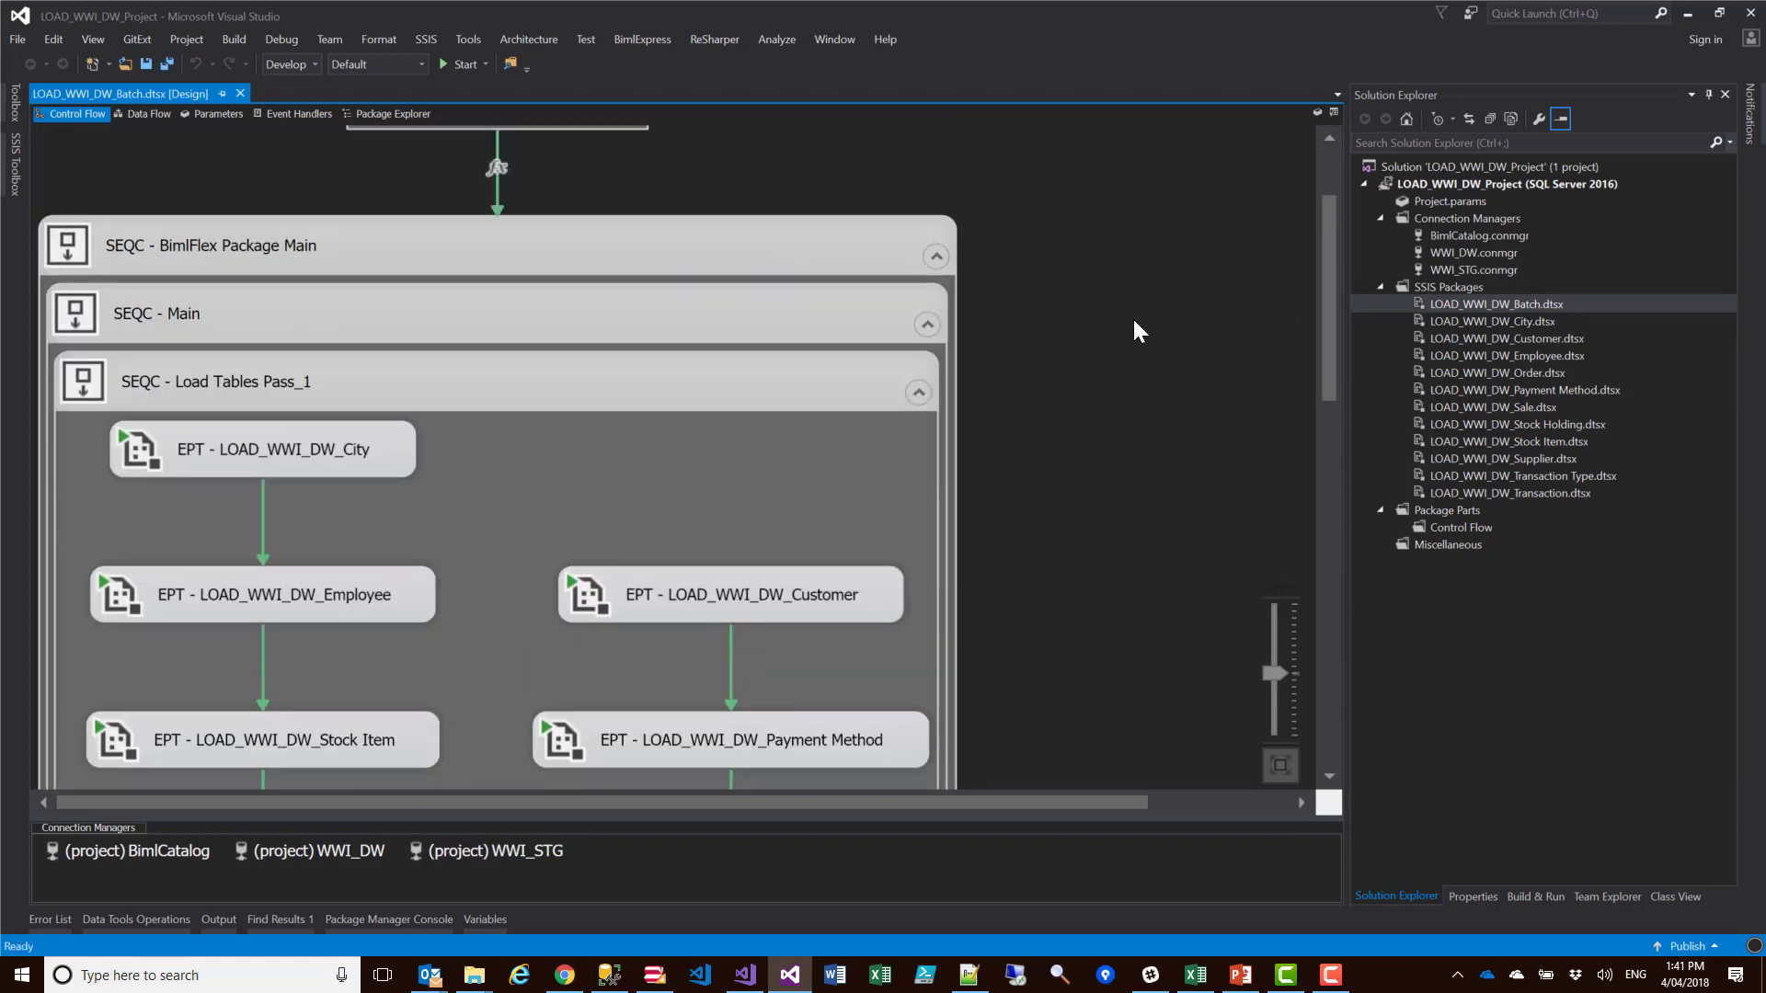
{"action": "left_click", "coordinate": [1470, 318]}
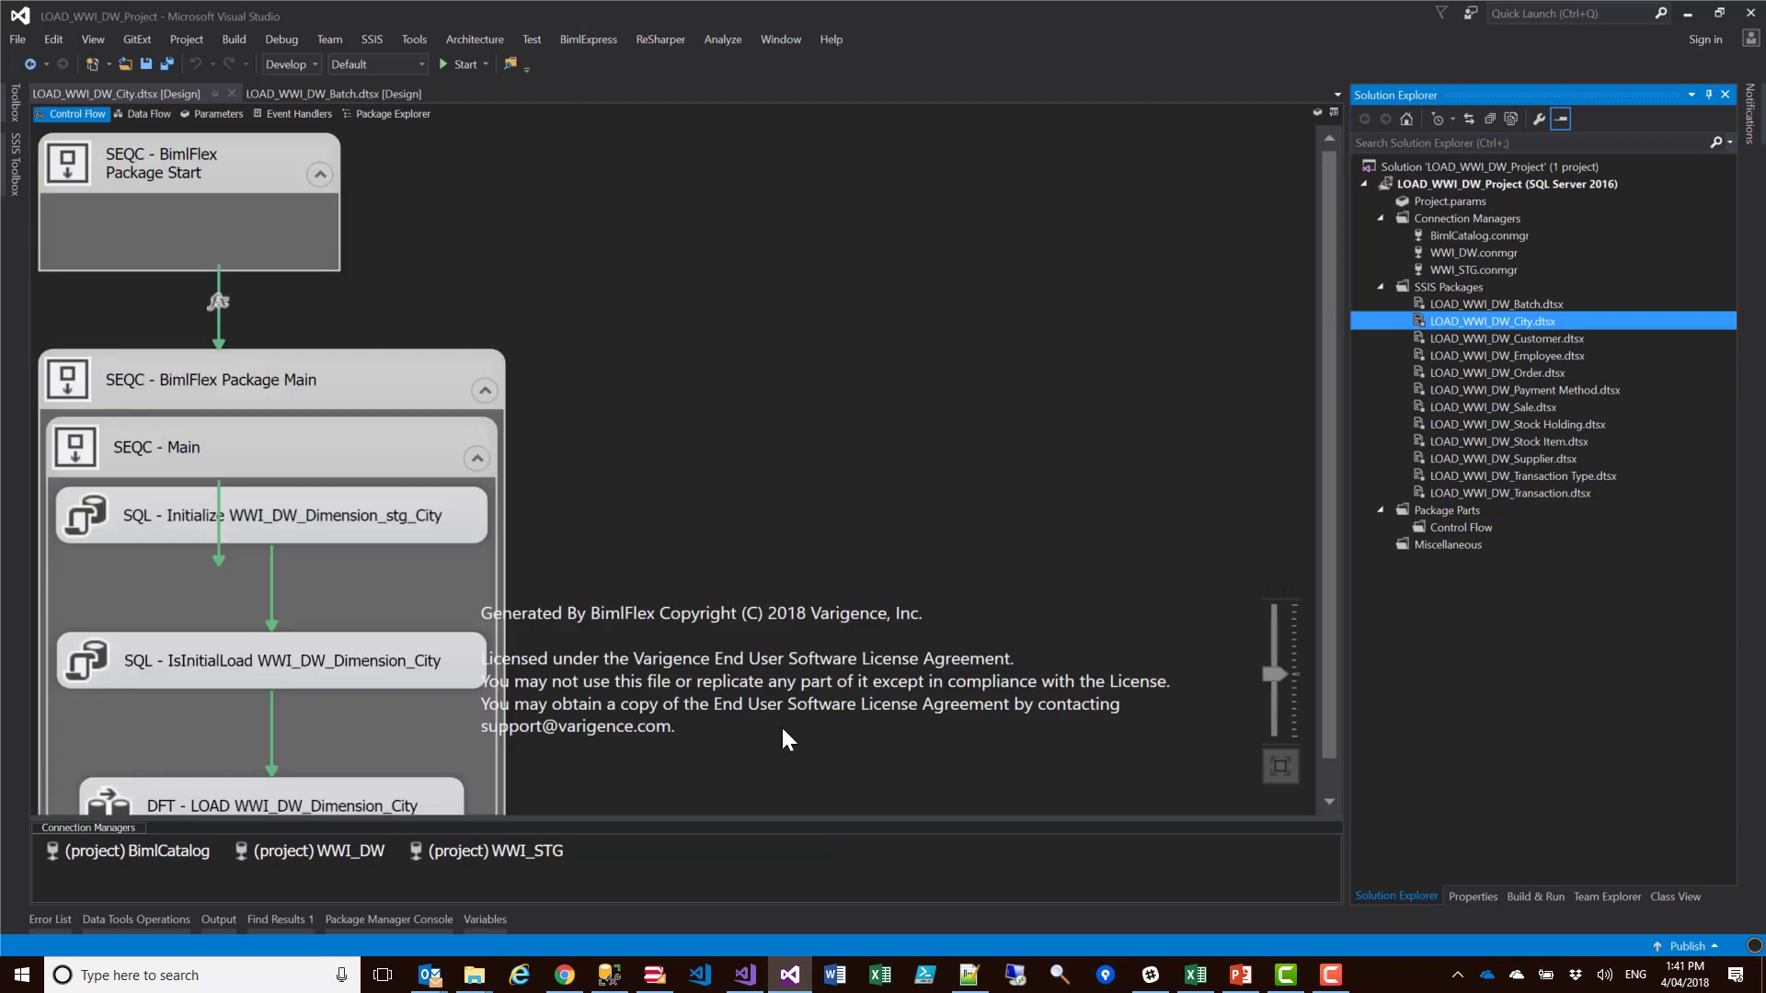
{"action": "scroll", "coordinate": [670, 466], "scroll_direction": "down", "scroll_amount": 1}
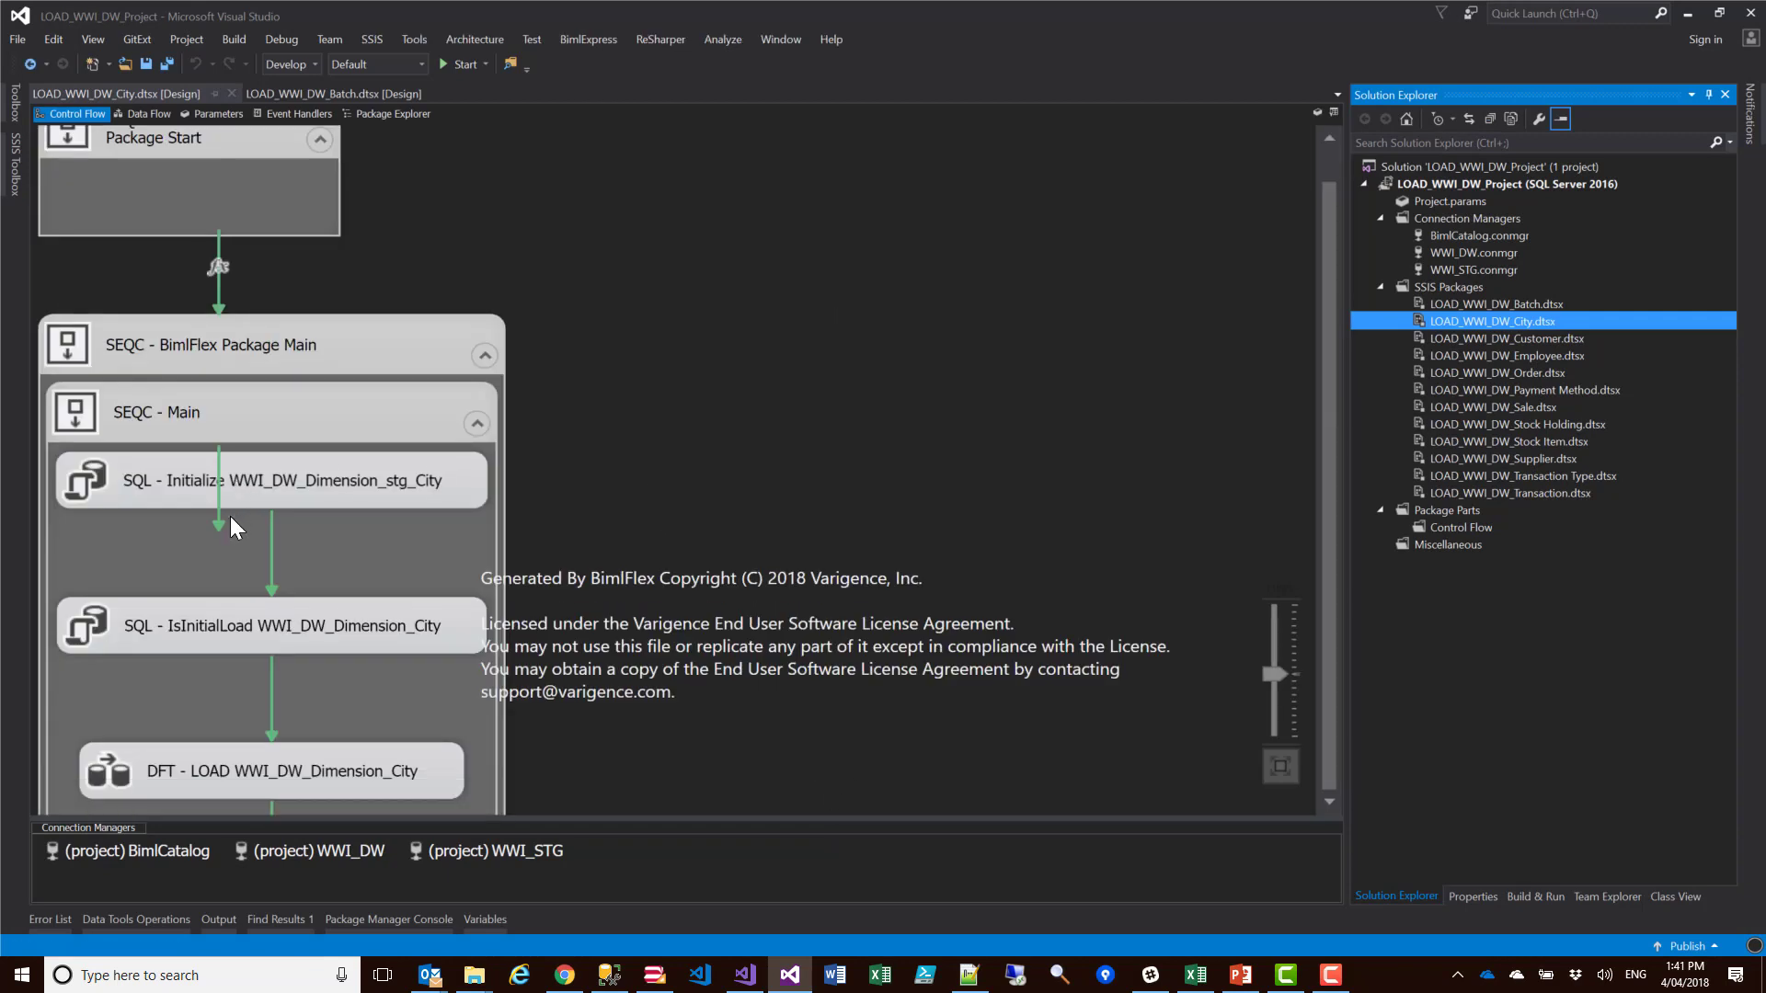
{"action": "left_click", "coordinate": [909, 455]}
{"action": "left_click", "coordinate": [113, 770]}
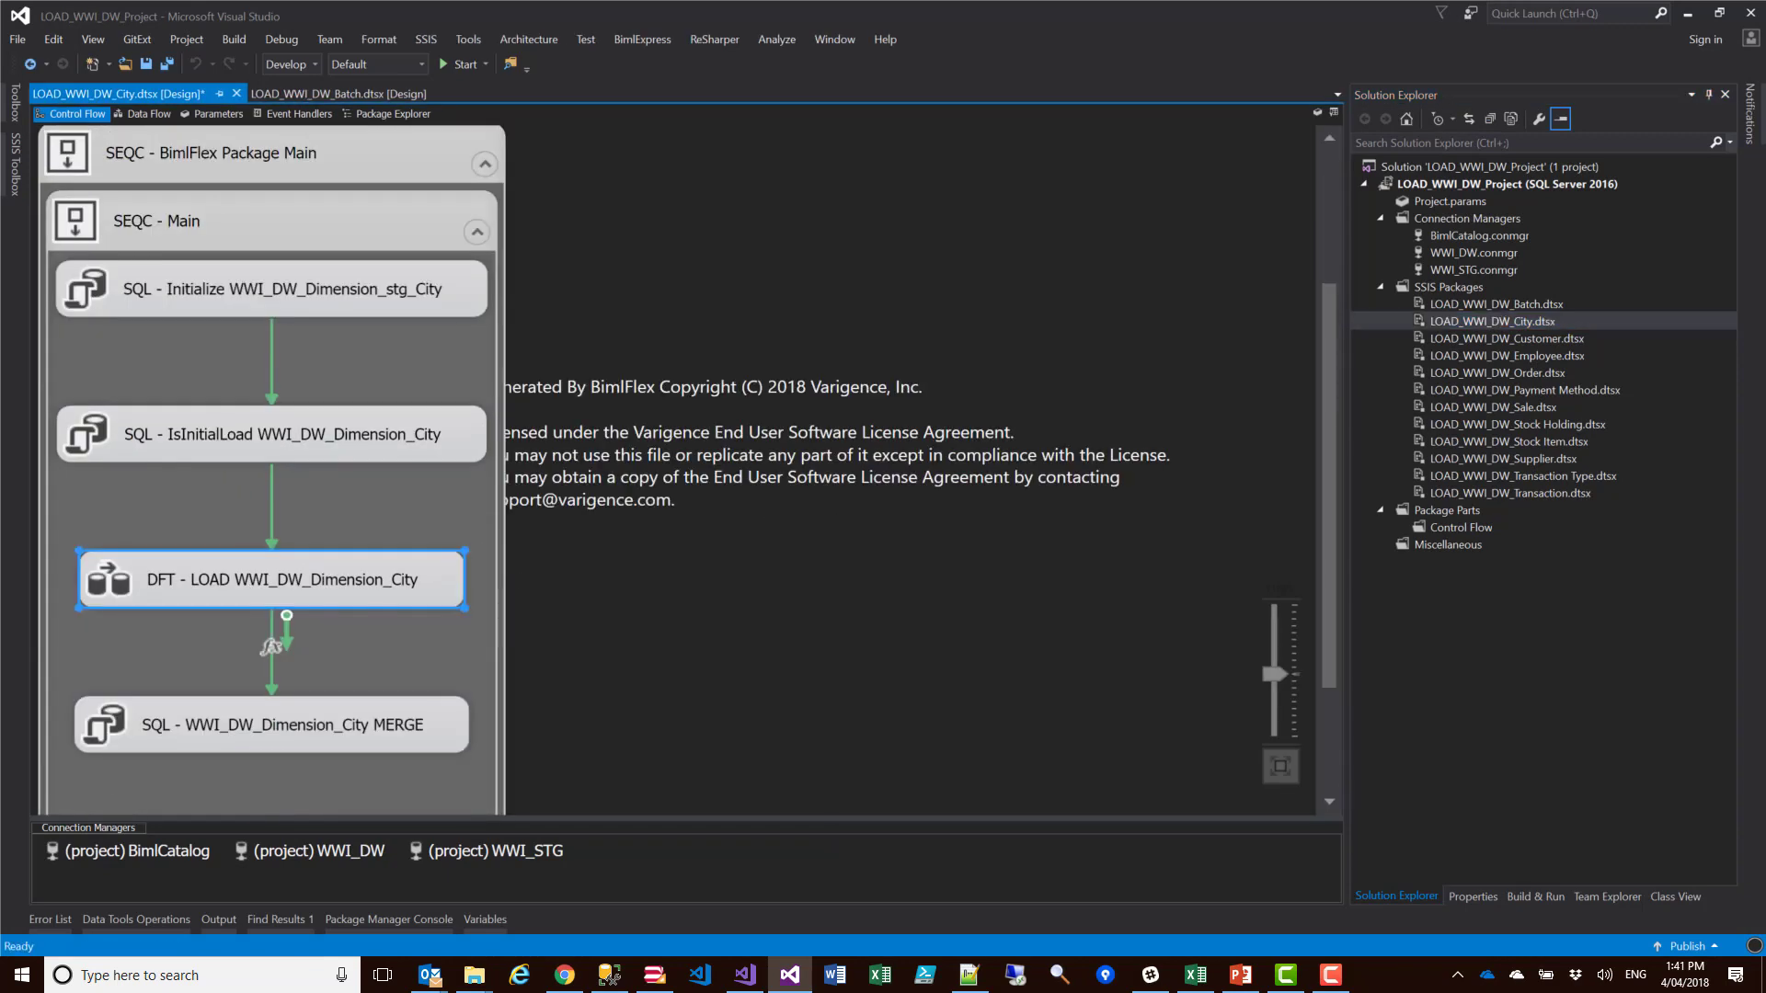
{"action": "double_click", "coordinate": [114, 589]}
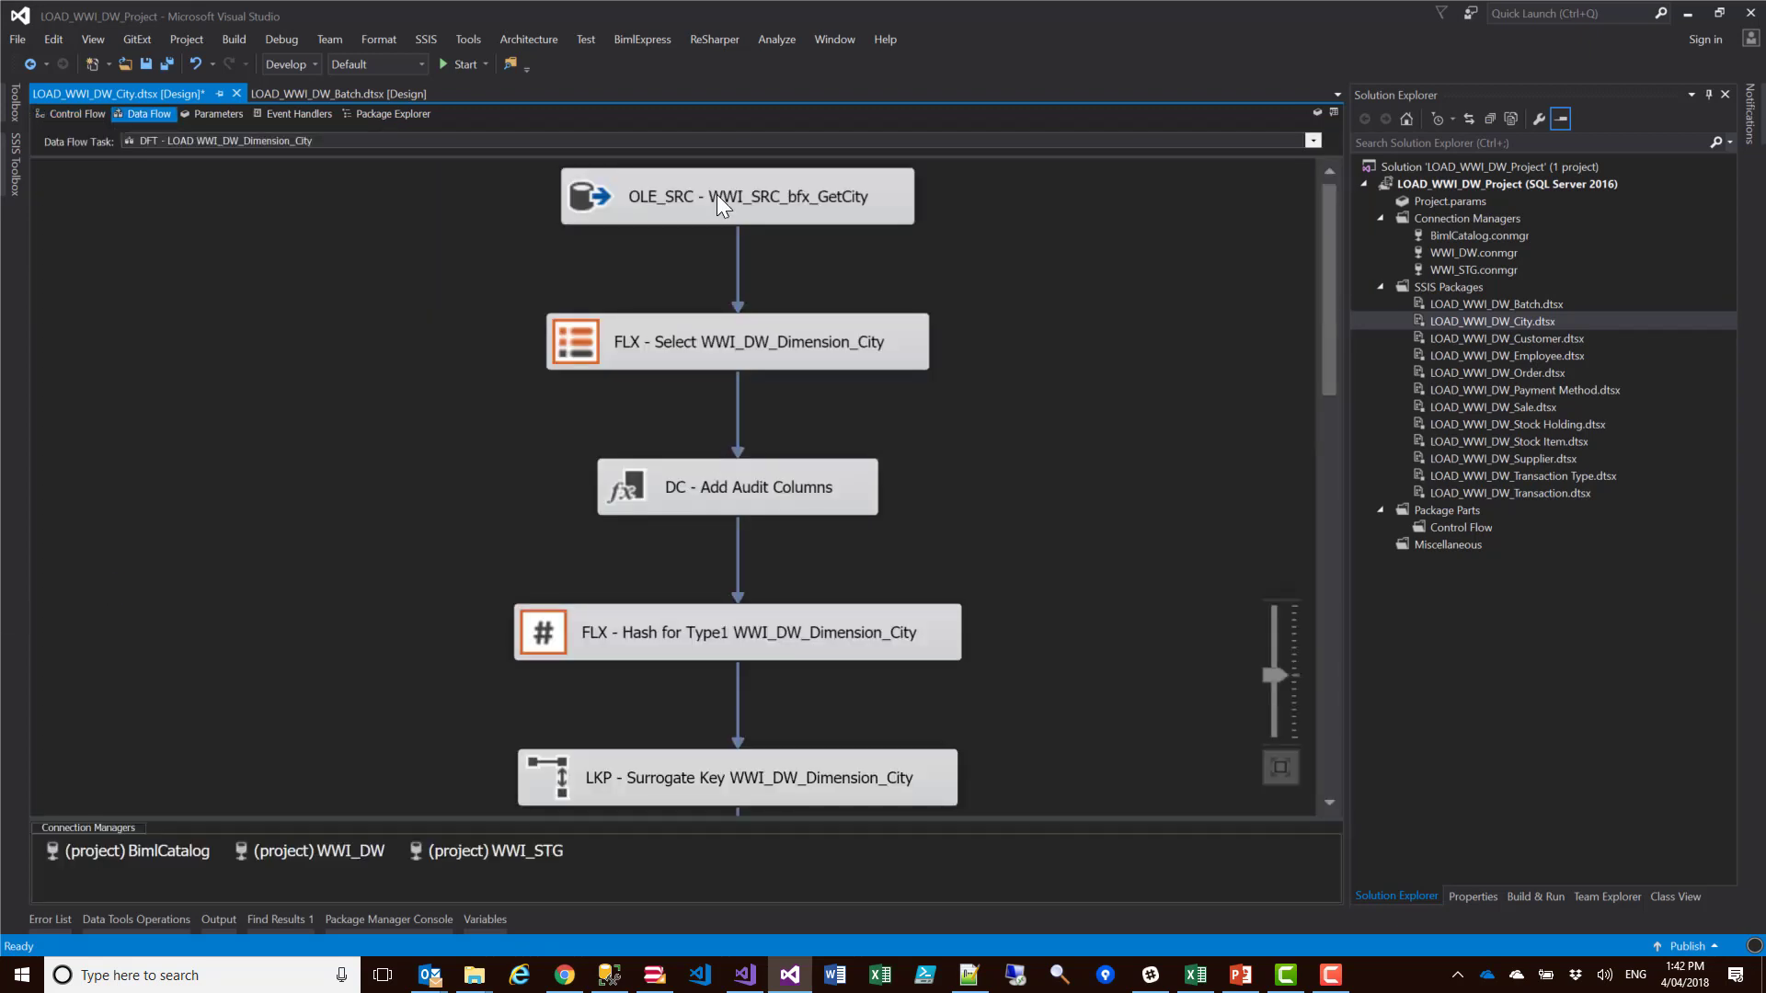
Examine the City data flow from its source through hashing, surrogate key lookup and CDC split down to the staging and dimension destinations
{"action": "scroll", "coordinate": [712, 273], "scroll_direction": "down", "scroll_amount": 3}
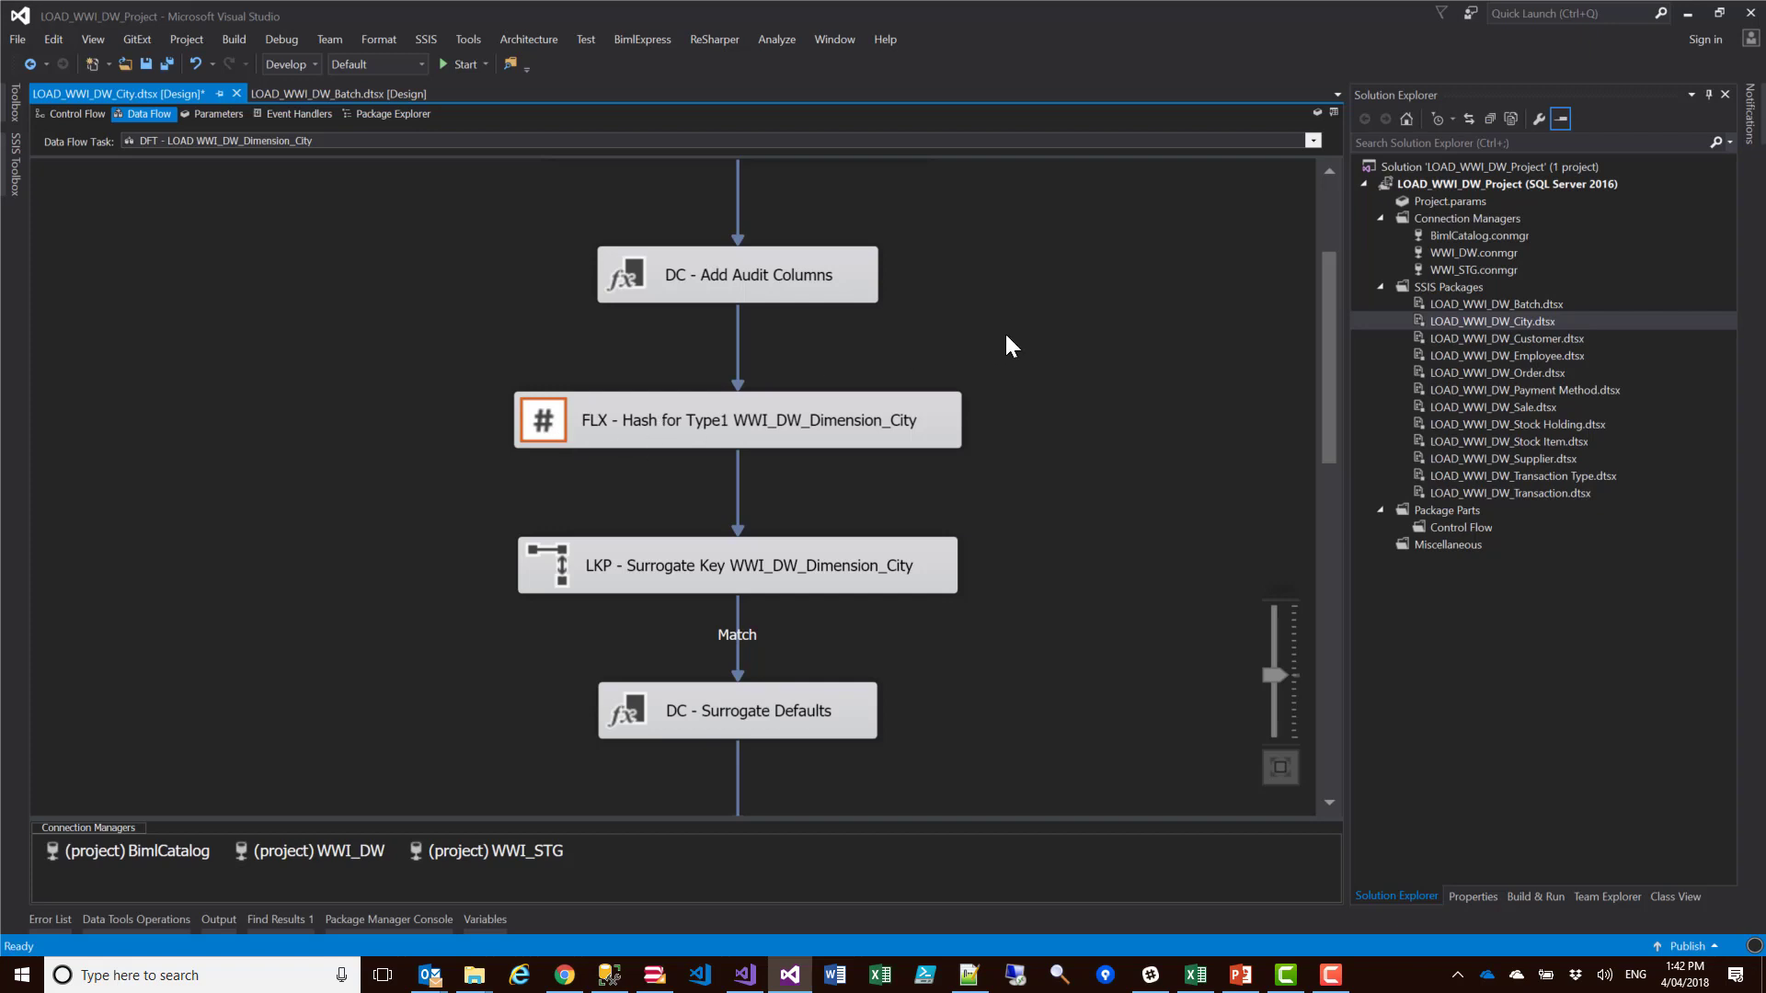
{"action": "scroll", "coordinate": [1004, 336], "scroll_direction": "down", "scroll_amount": 1}
{"action": "scroll", "coordinate": [797, 373], "scroll_direction": "down", "scroll_amount": 2}
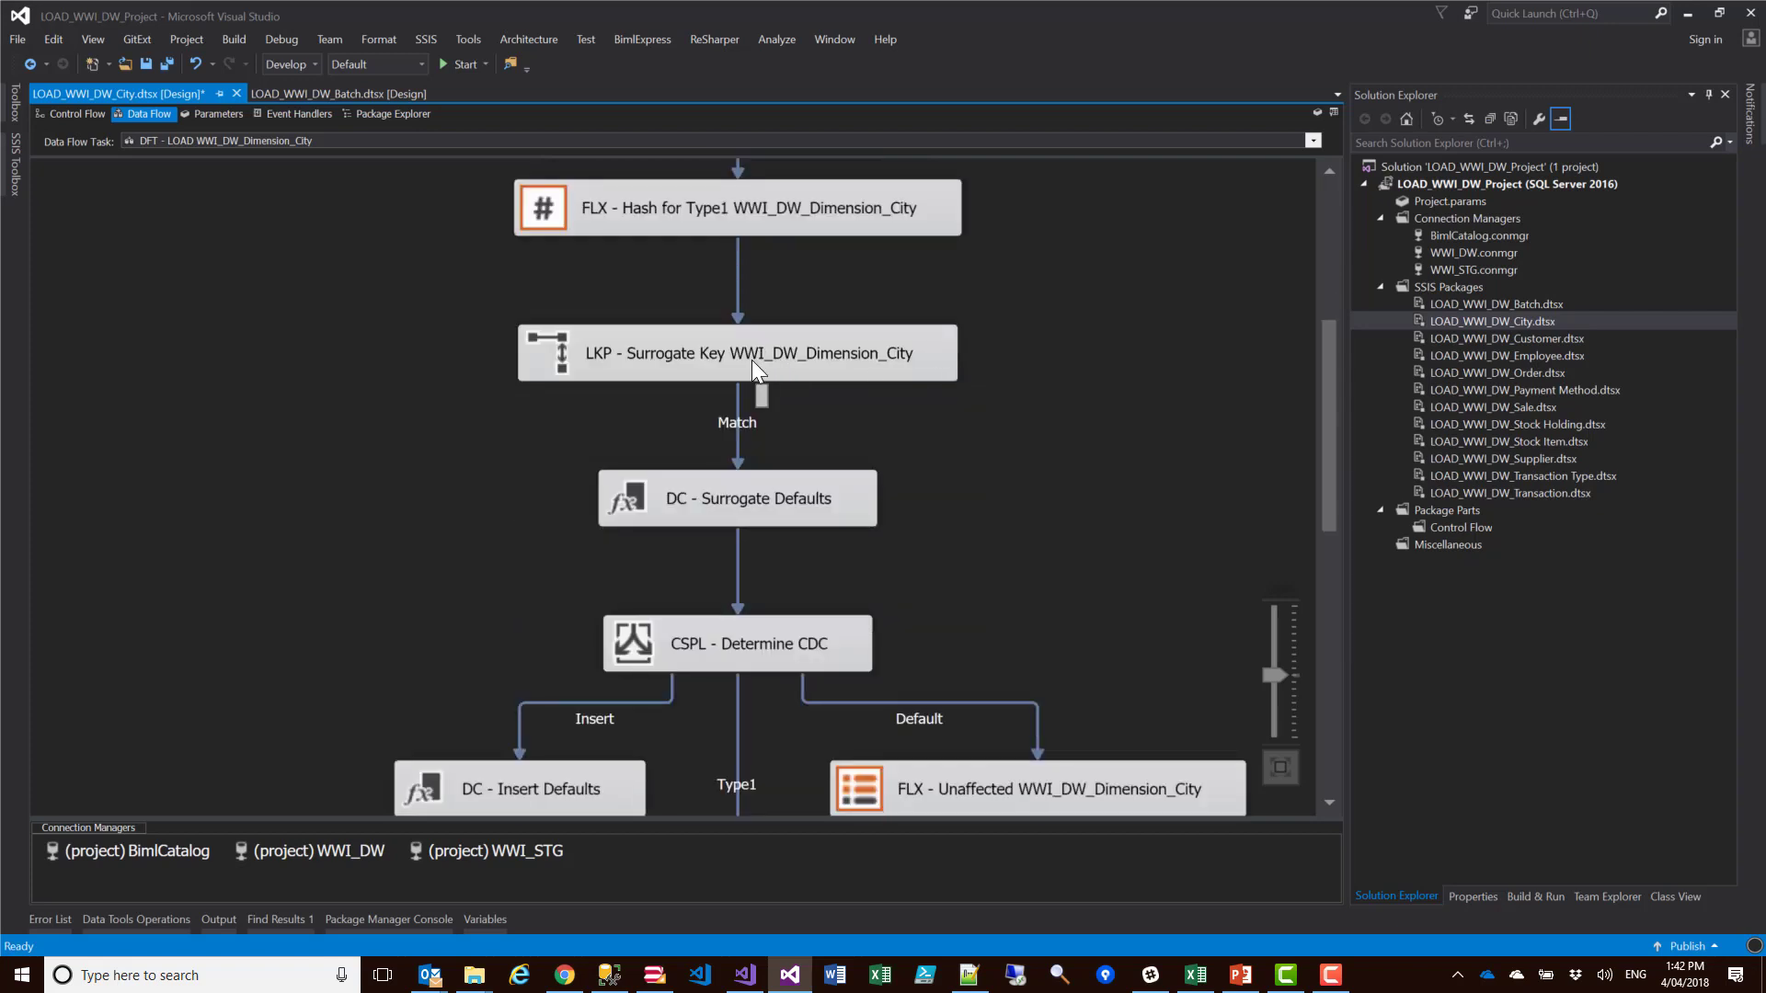
{"action": "scroll", "coordinate": [756, 350], "scroll_direction": "down", "scroll_amount": 1}
{"action": "scroll", "coordinate": [855, 377], "scroll_direction": "up", "scroll_amount": 2}
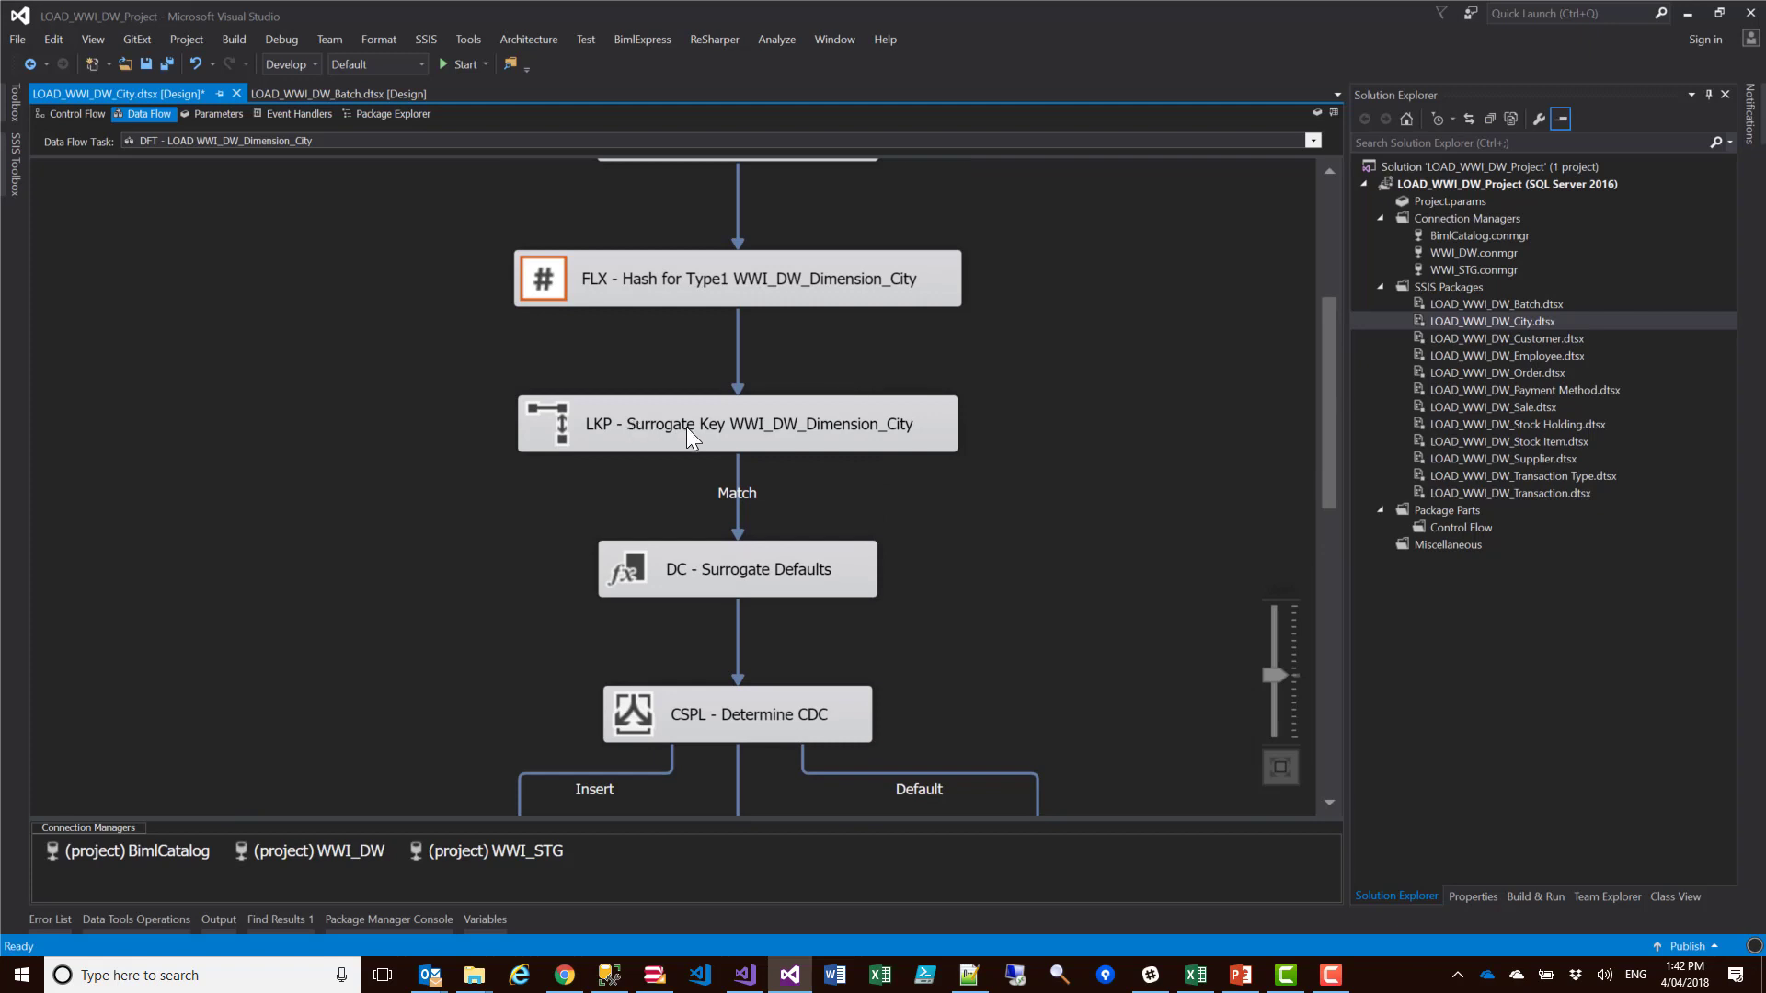
{"action": "scroll", "coordinate": [709, 413], "scroll_direction": "down", "scroll_amount": 5}
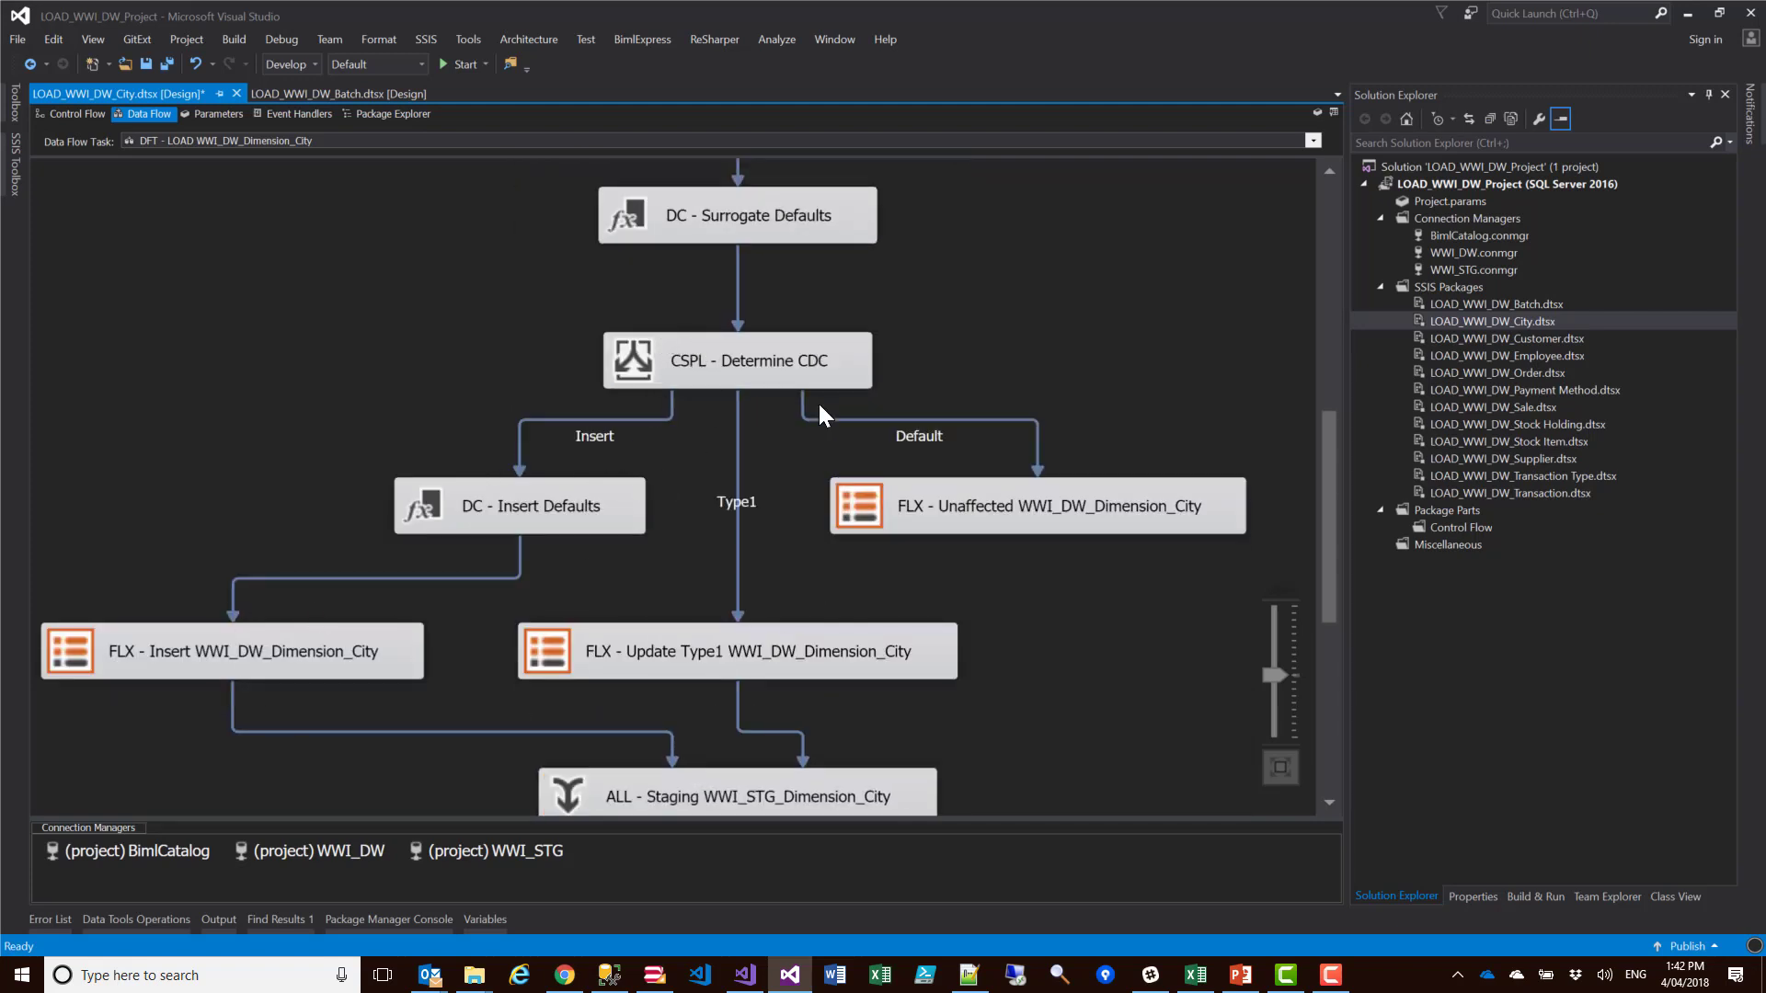
{"action": "scroll", "coordinate": [734, 750], "scroll_direction": "down", "scroll_amount": 6}
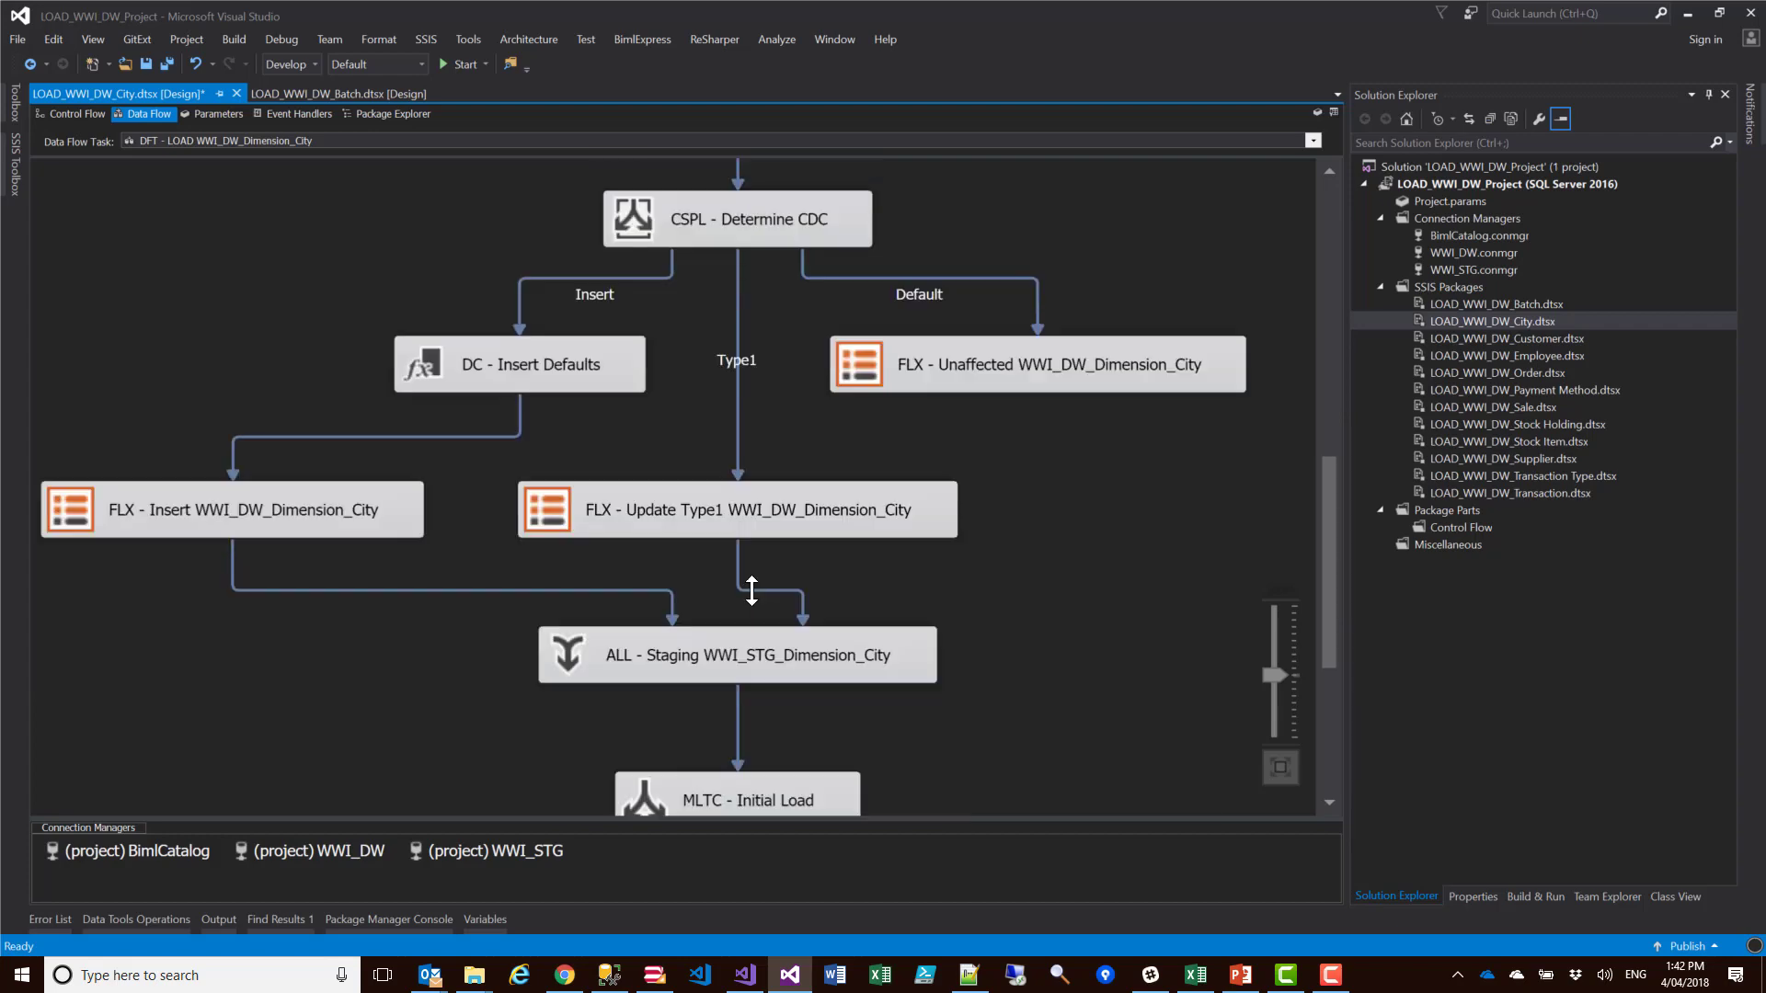
{"action": "scroll", "coordinate": [718, 586], "scroll_direction": "down", "scroll_amount": 2}
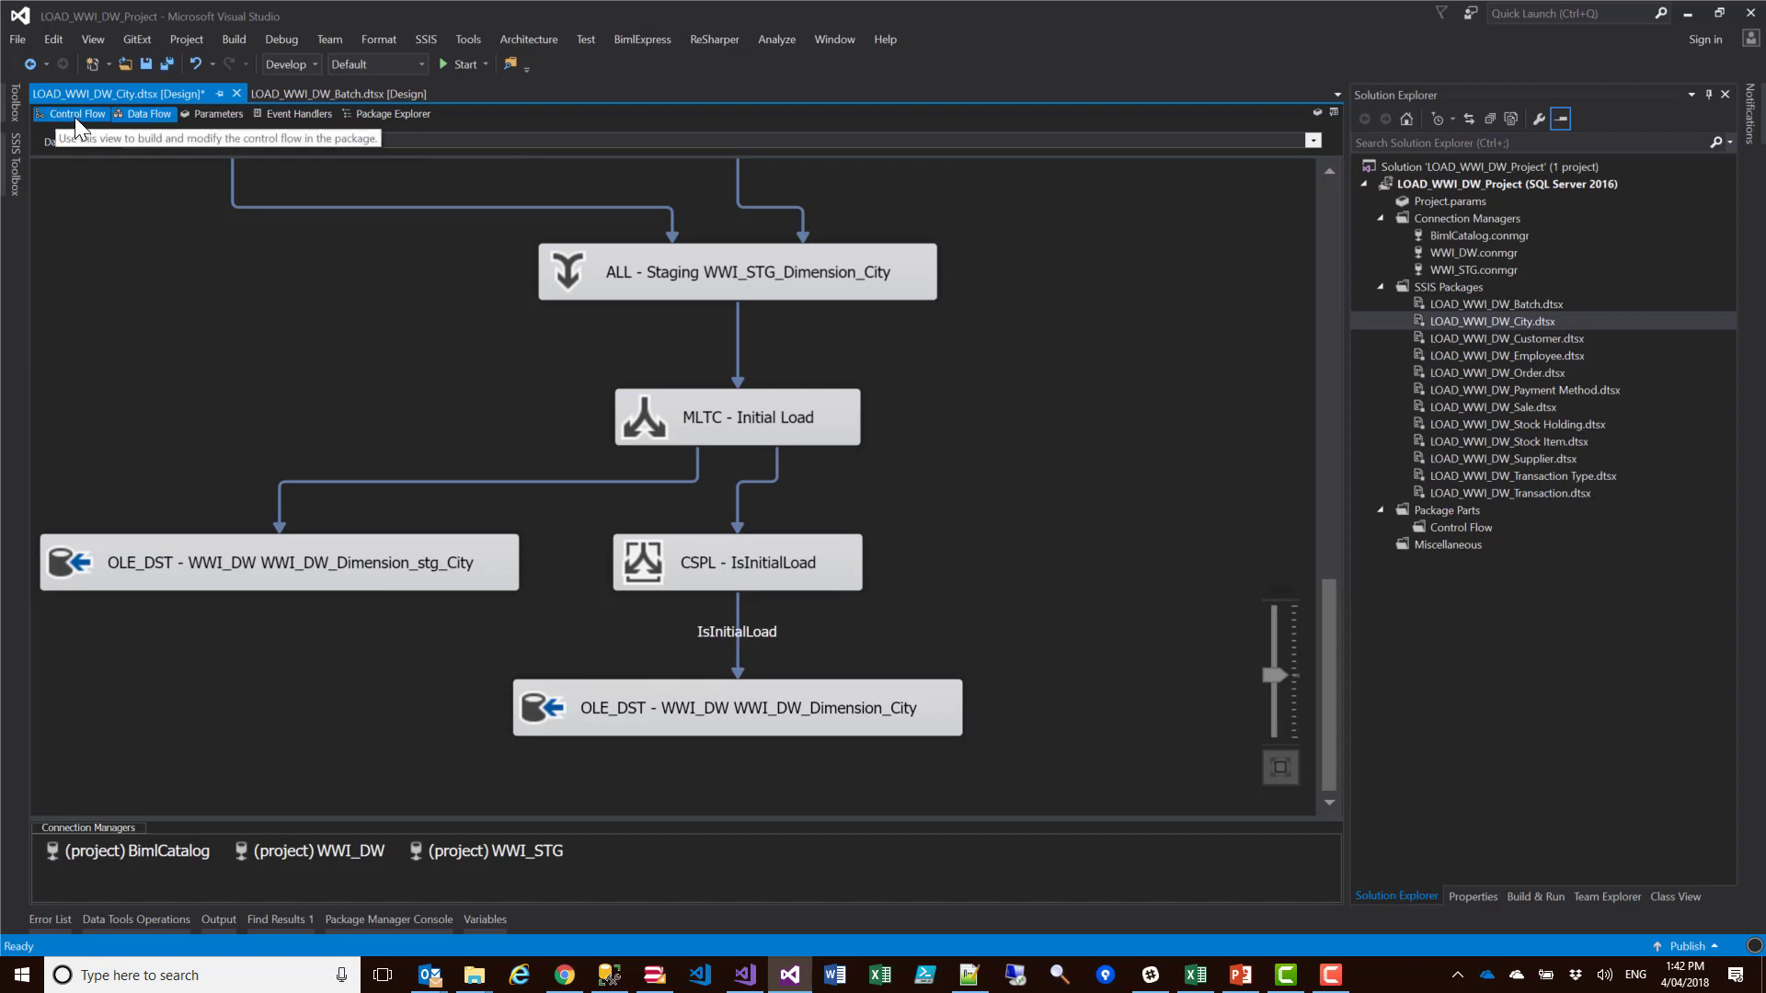
Open the LOAD_WWI_DW_Employee.dtsx package and its DFT - LOAD WWI_DW_Dimension_Employee data flow
{"action": "left_click", "coordinate": [1529, 359]}
{"action": "double_click", "coordinate": [1435, 357]}
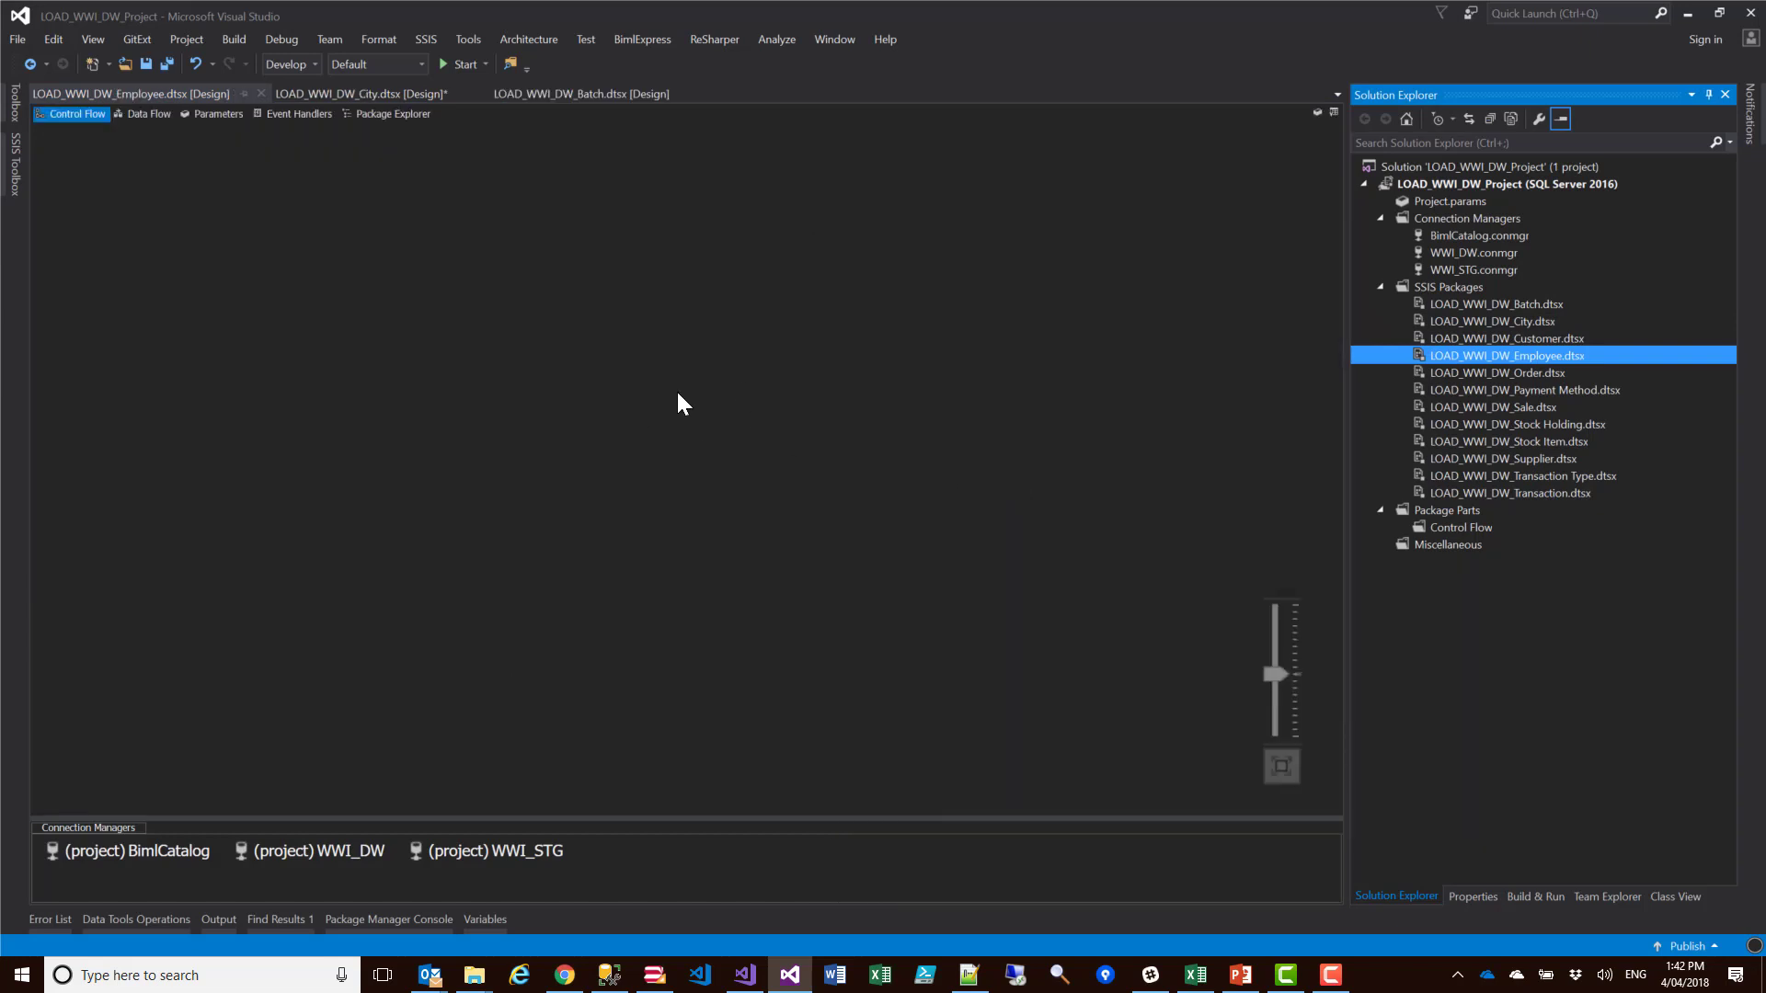
{"action": "scroll", "coordinate": [631, 406], "scroll_direction": "down", "scroll_amount": 3}
{"action": "left_click", "coordinate": [143, 592]}
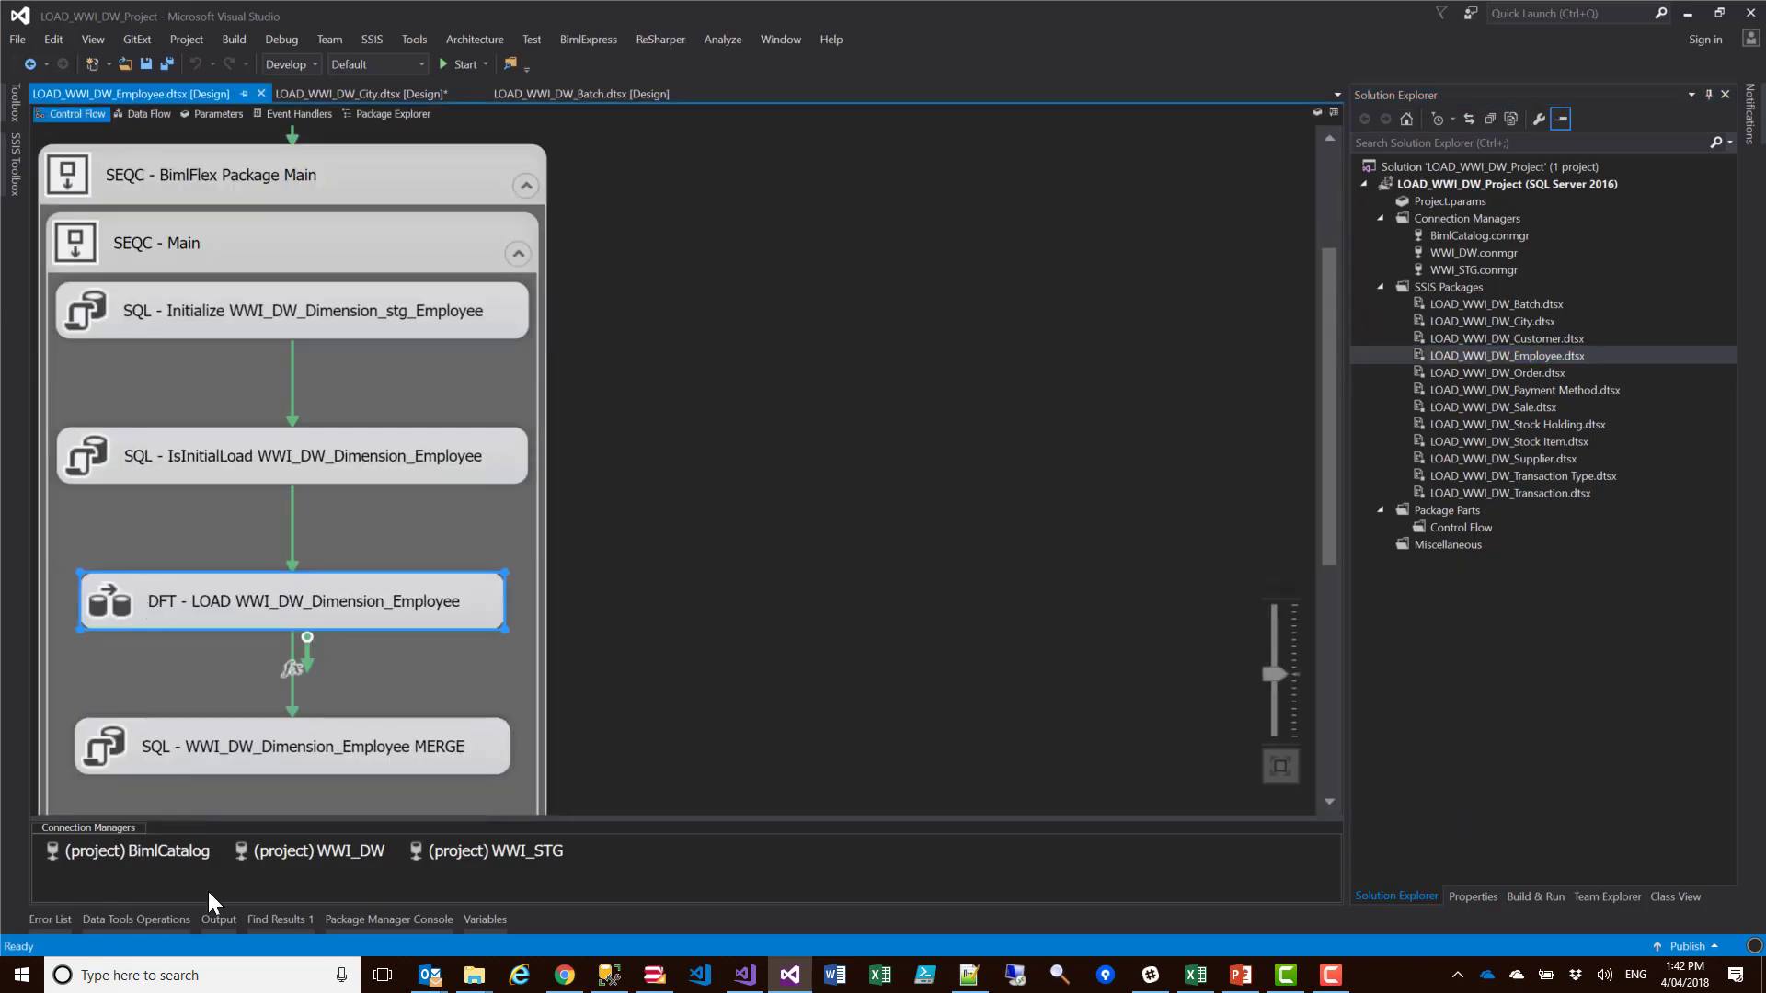
{"action": "double_click", "coordinate": [140, 594]}
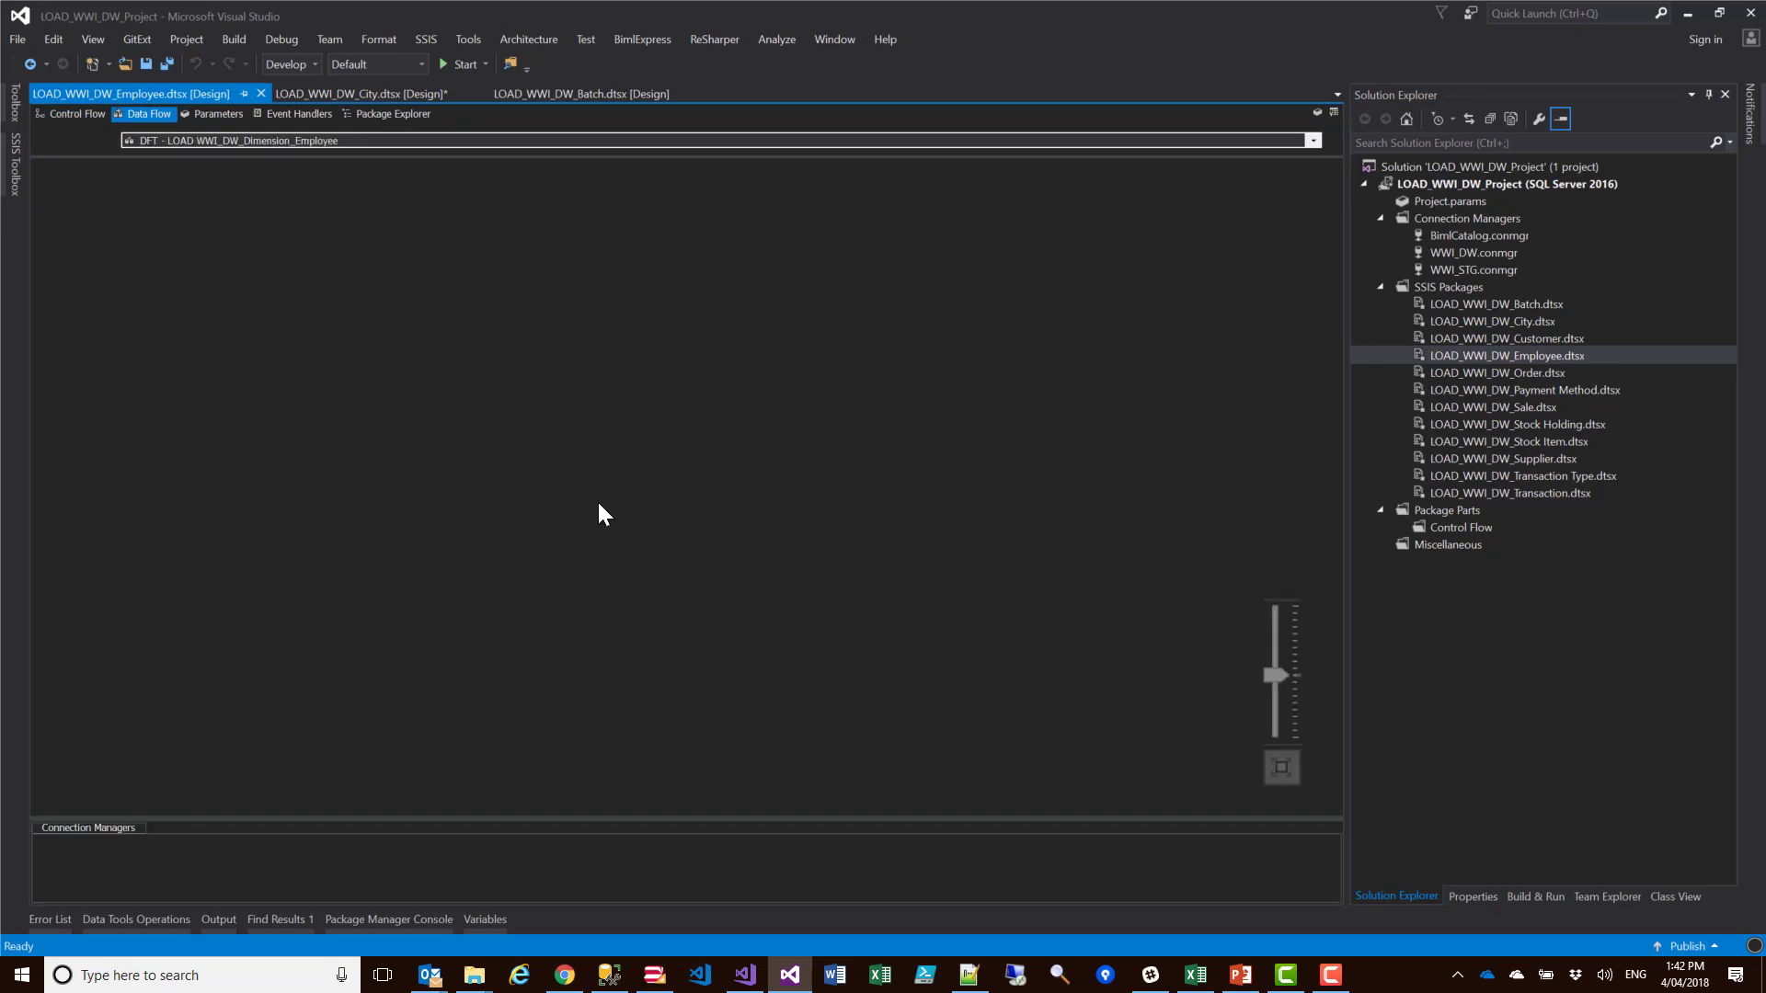
Examine how the Employee data flow splits rows into Insert, Type2, Type1 and Default branches and merges them for staging
{"action": "scroll", "coordinate": [809, 359], "scroll_direction": "down", "scroll_amount": 5}
{"action": "scroll", "coordinate": [813, 363], "scroll_direction": "down", "scroll_amount": 2}
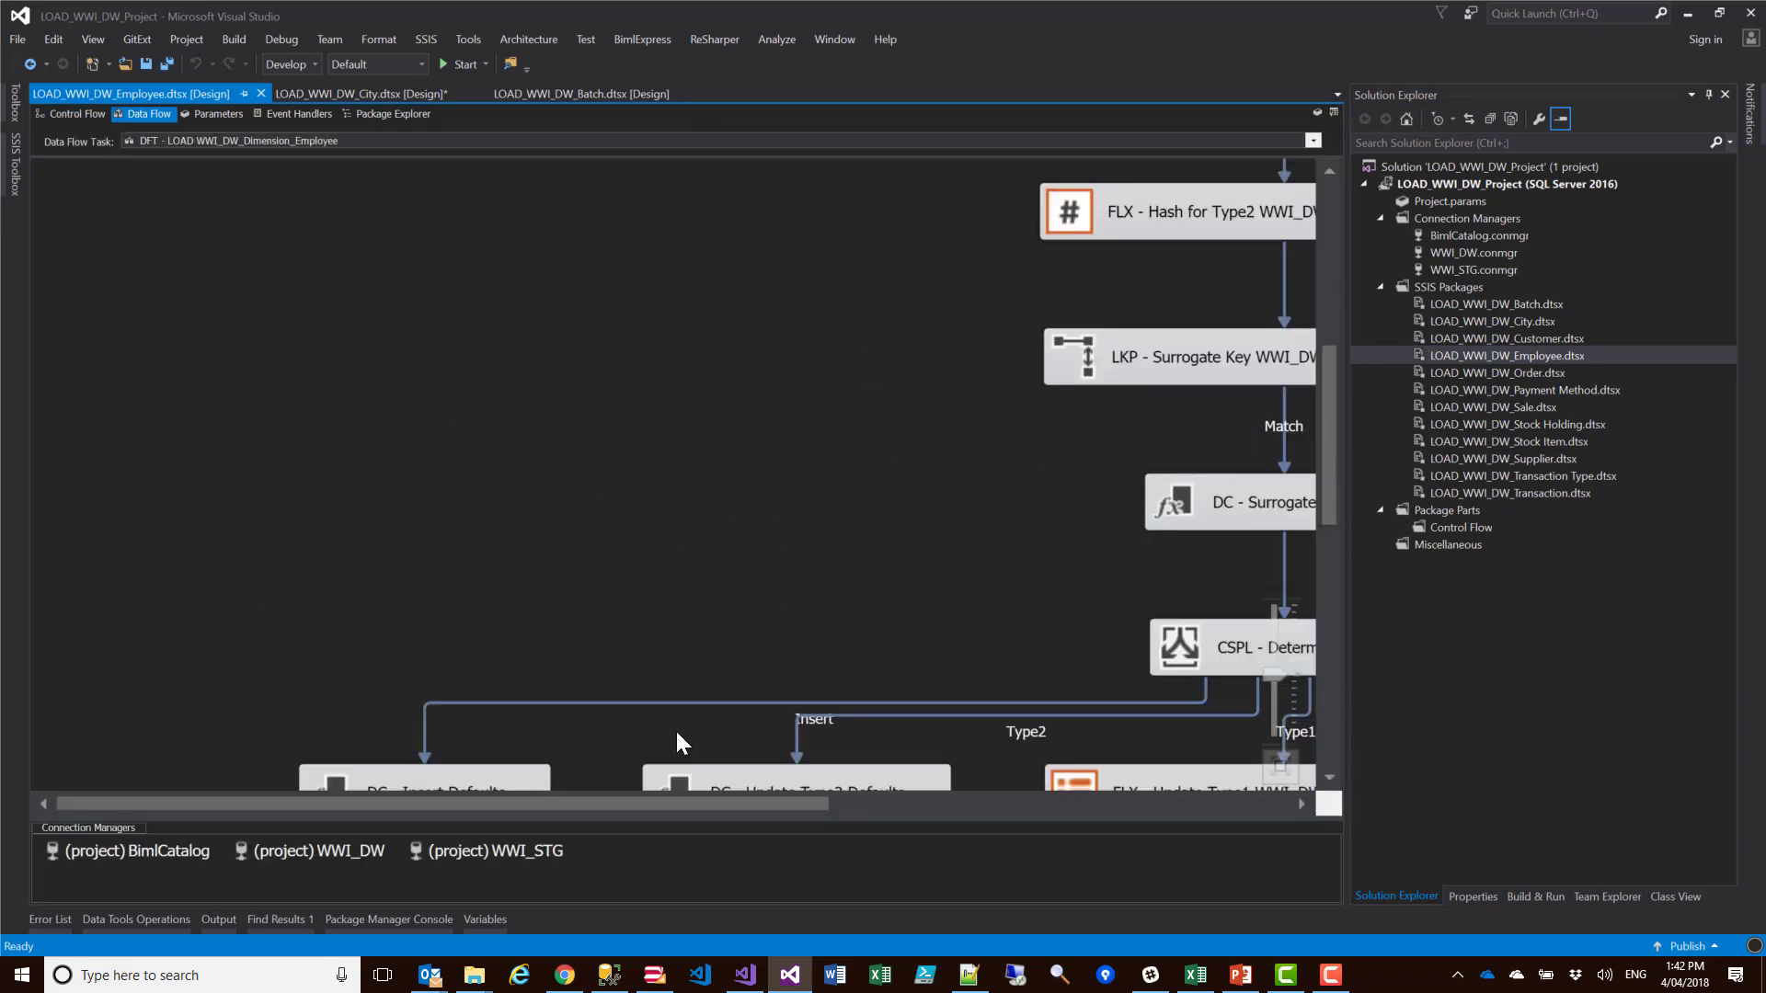
{"action": "left_click_drag", "start_coordinate": [637, 802], "coordinate": [897, 821]}
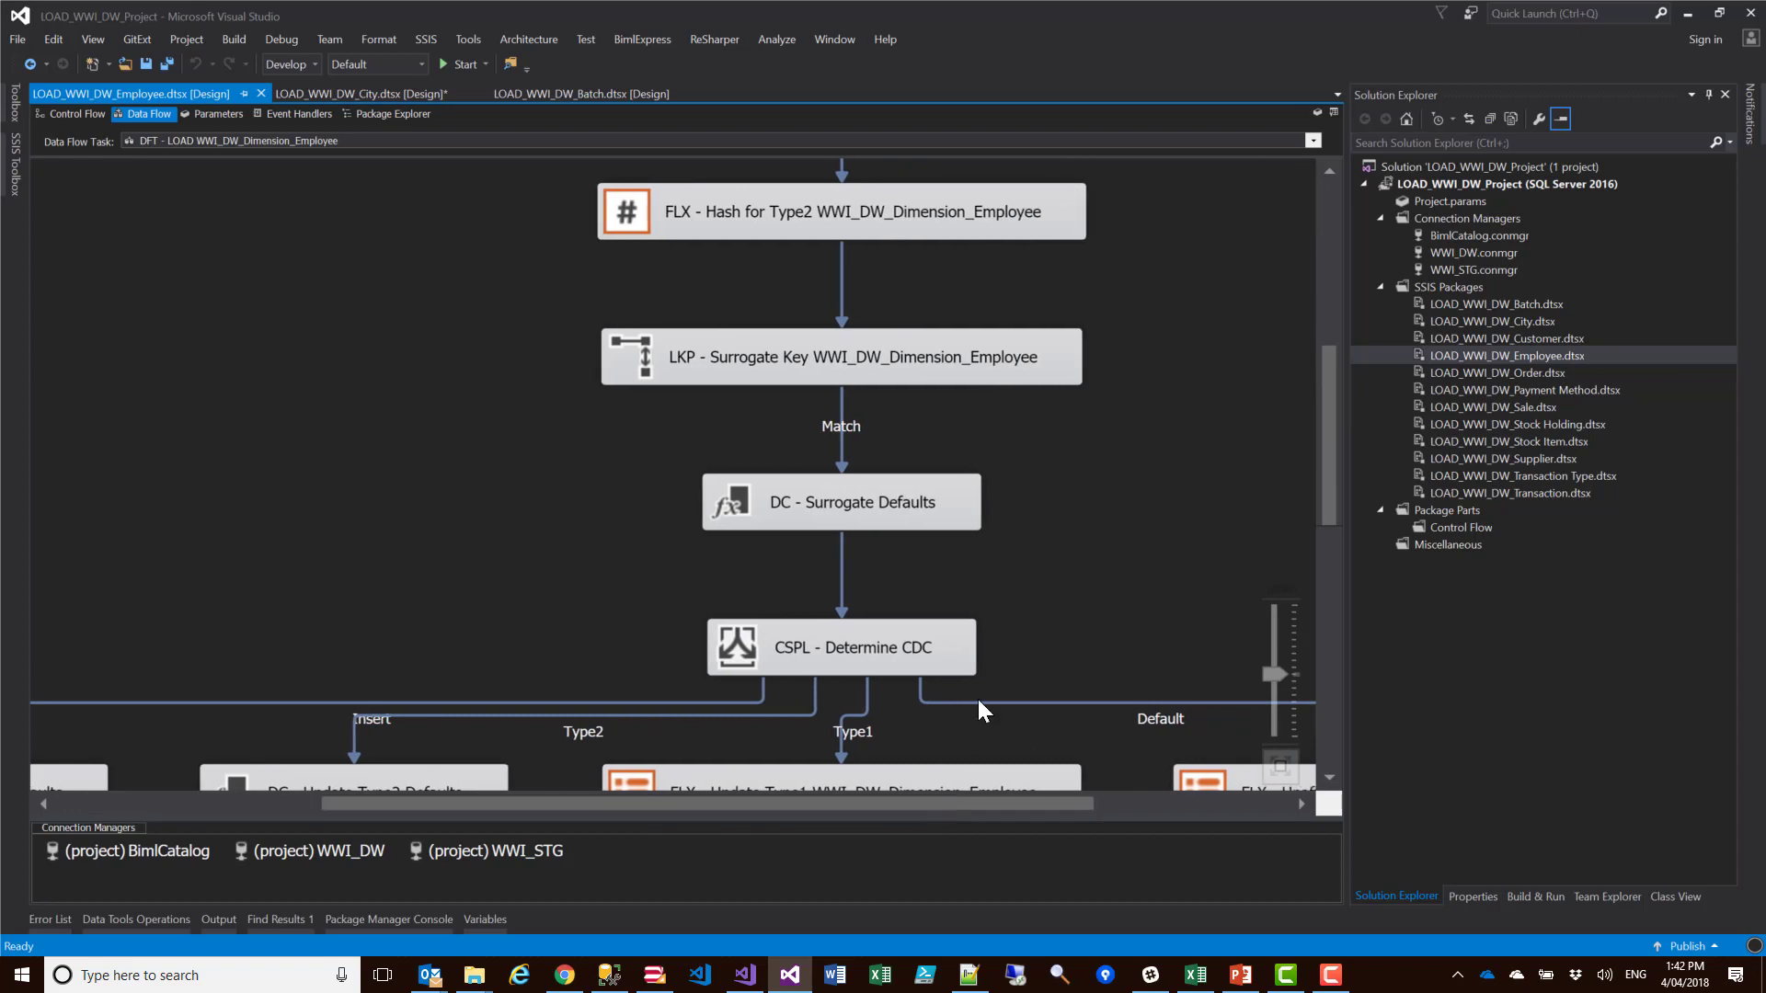
{"action": "scroll", "coordinate": [1013, 554], "scroll_direction": "down", "scroll_amount": 3}
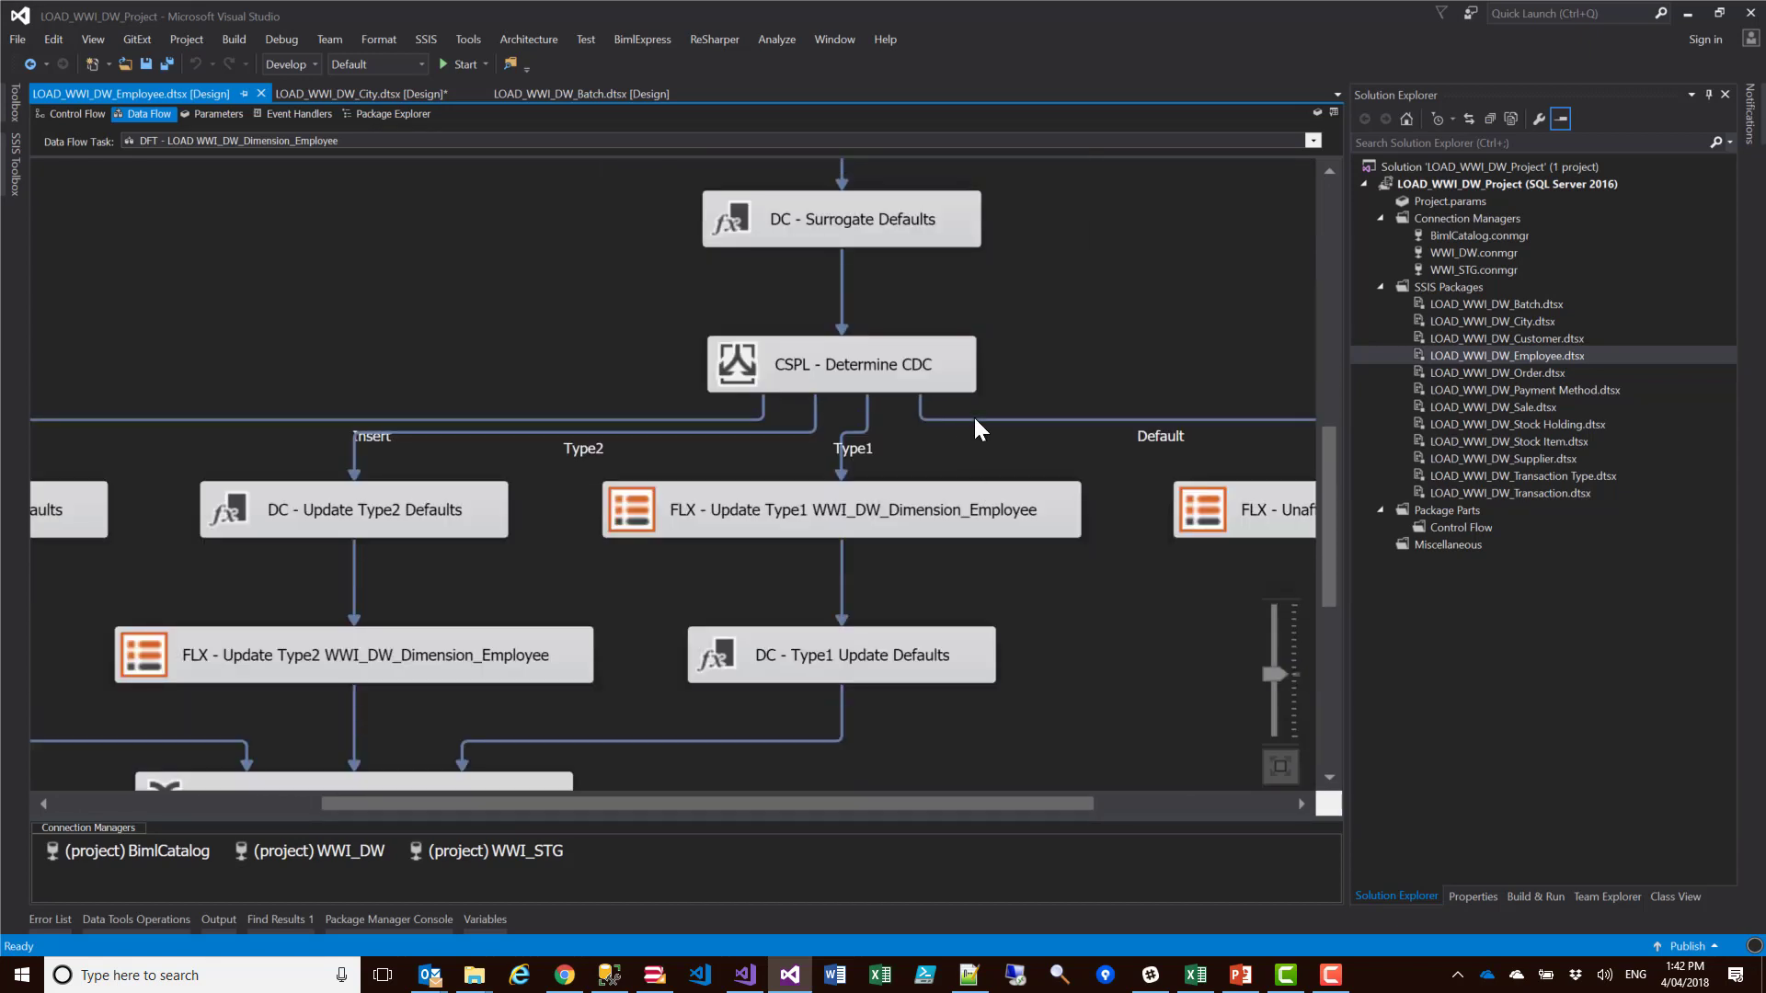
{"action": "scroll", "coordinate": [932, 401], "scroll_direction": "down", "scroll_amount": 1}
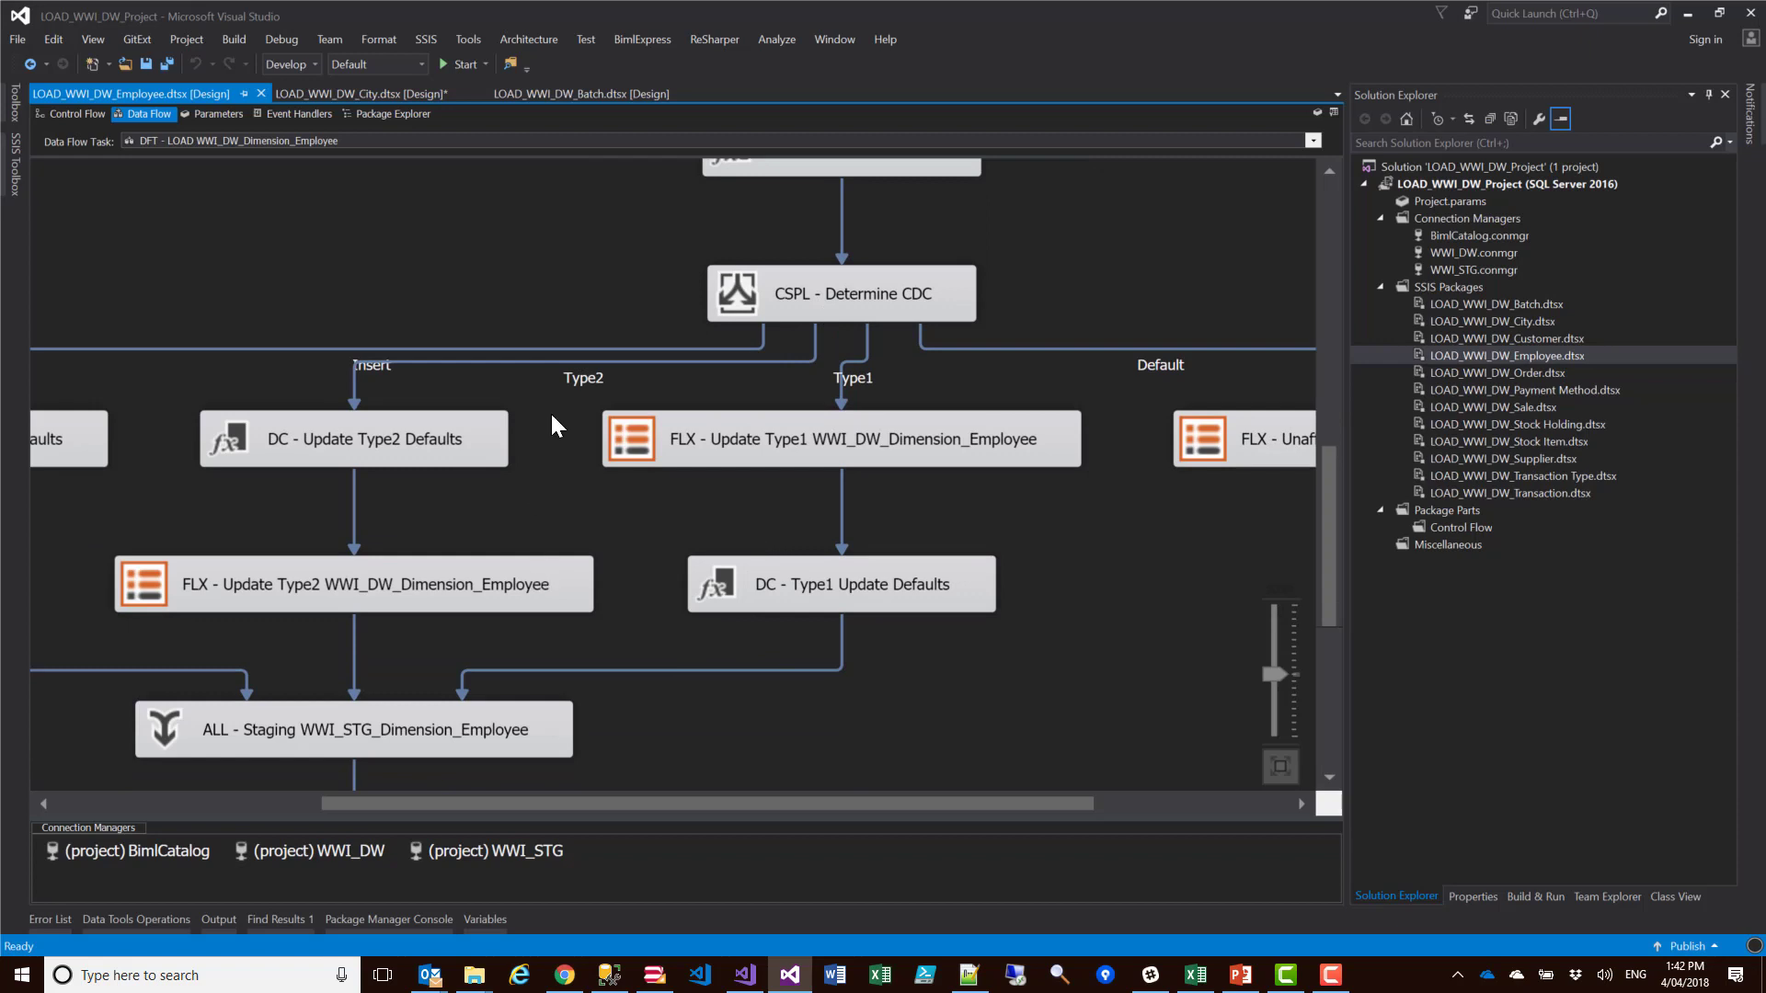
{"action": "scroll", "coordinate": [552, 417], "scroll_direction": "down", "scroll_amount": 2}
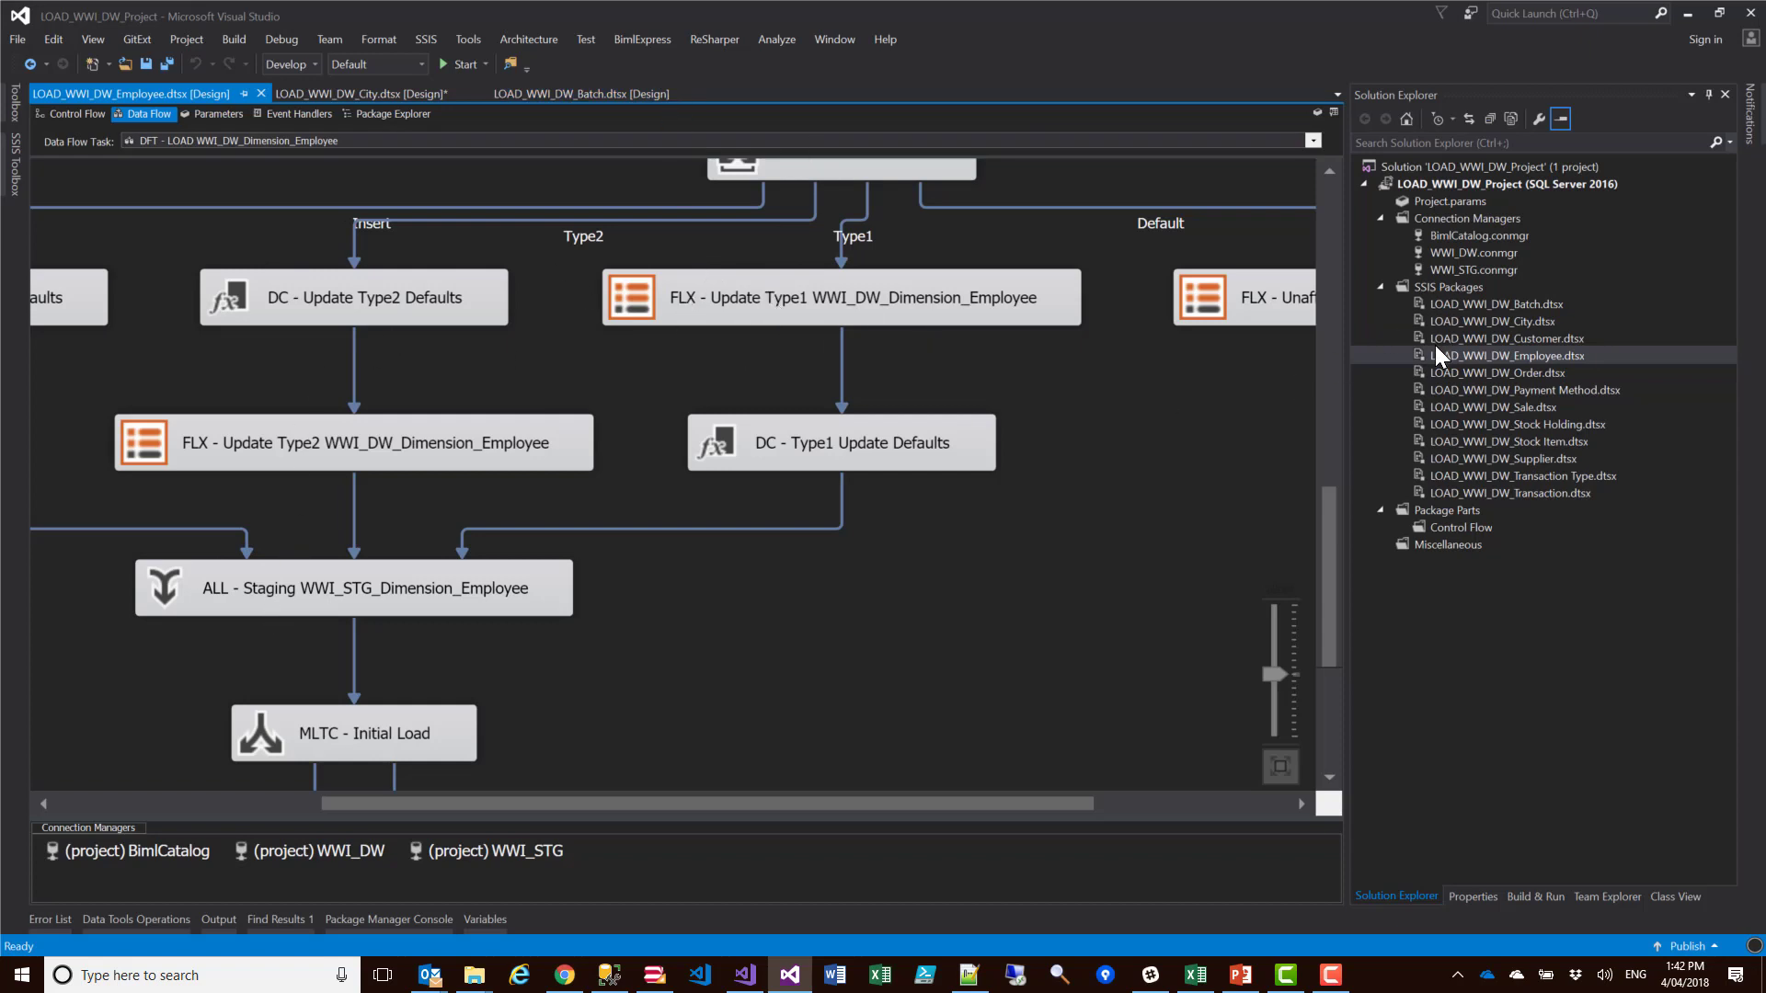
{"action": "left_click_drag", "start_coordinate": [652, 807], "coordinate": [532, 808]}
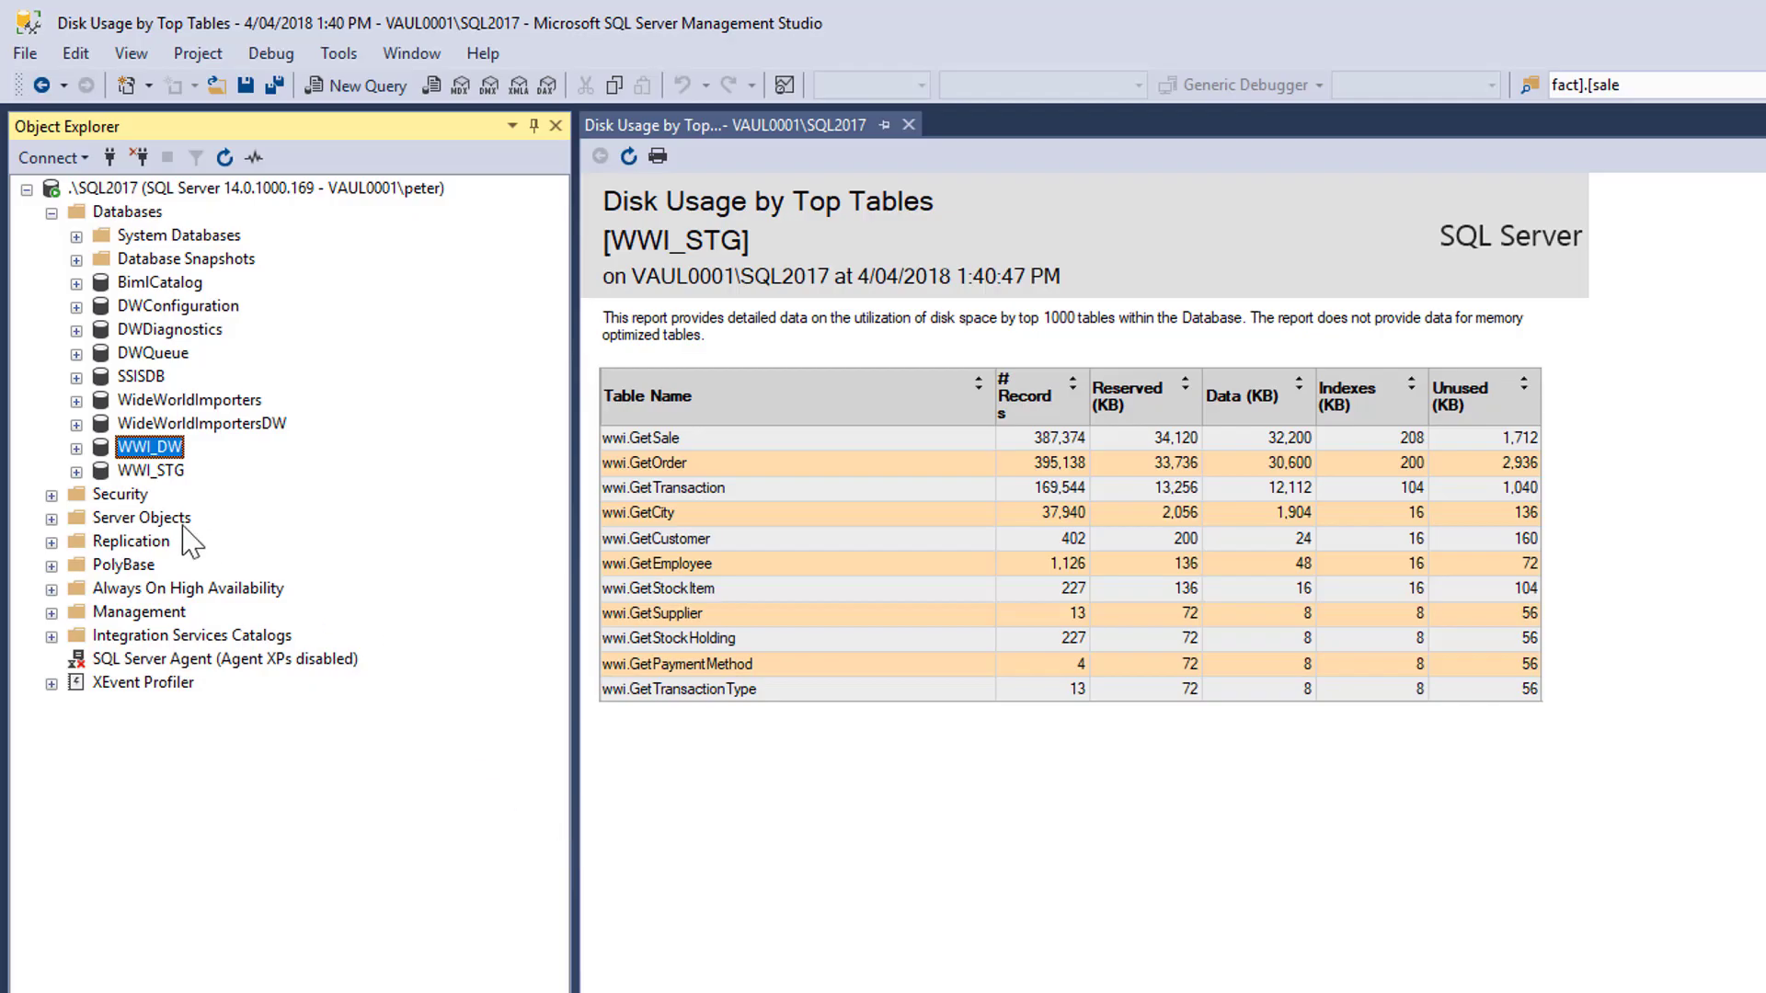
In SQL Server Management Studio, run the Disk Usage by Top Tables report for the WWI_DW database
{"action": "right_click", "coordinate": [168, 456]}
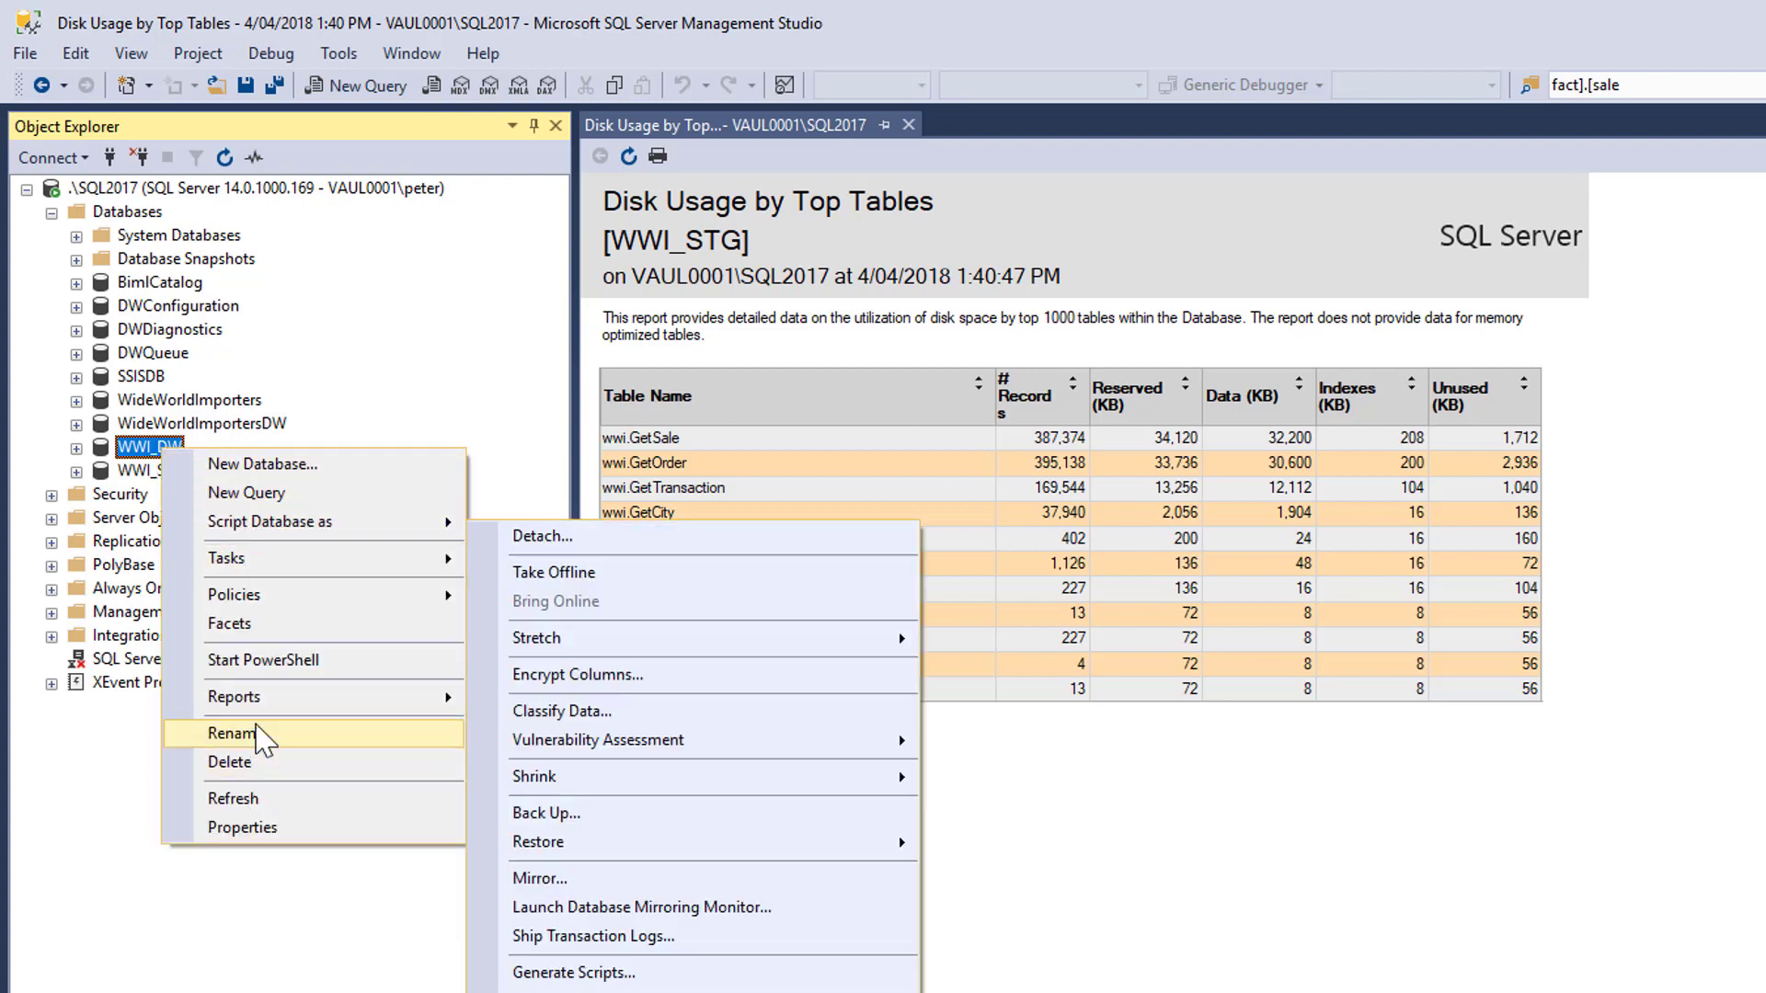
{"action": "mouse_move", "coordinate": [457, 699]}
{"action": "mouse_move", "coordinate": [567, 709]}
{"action": "left_click", "coordinate": [690, 763]}
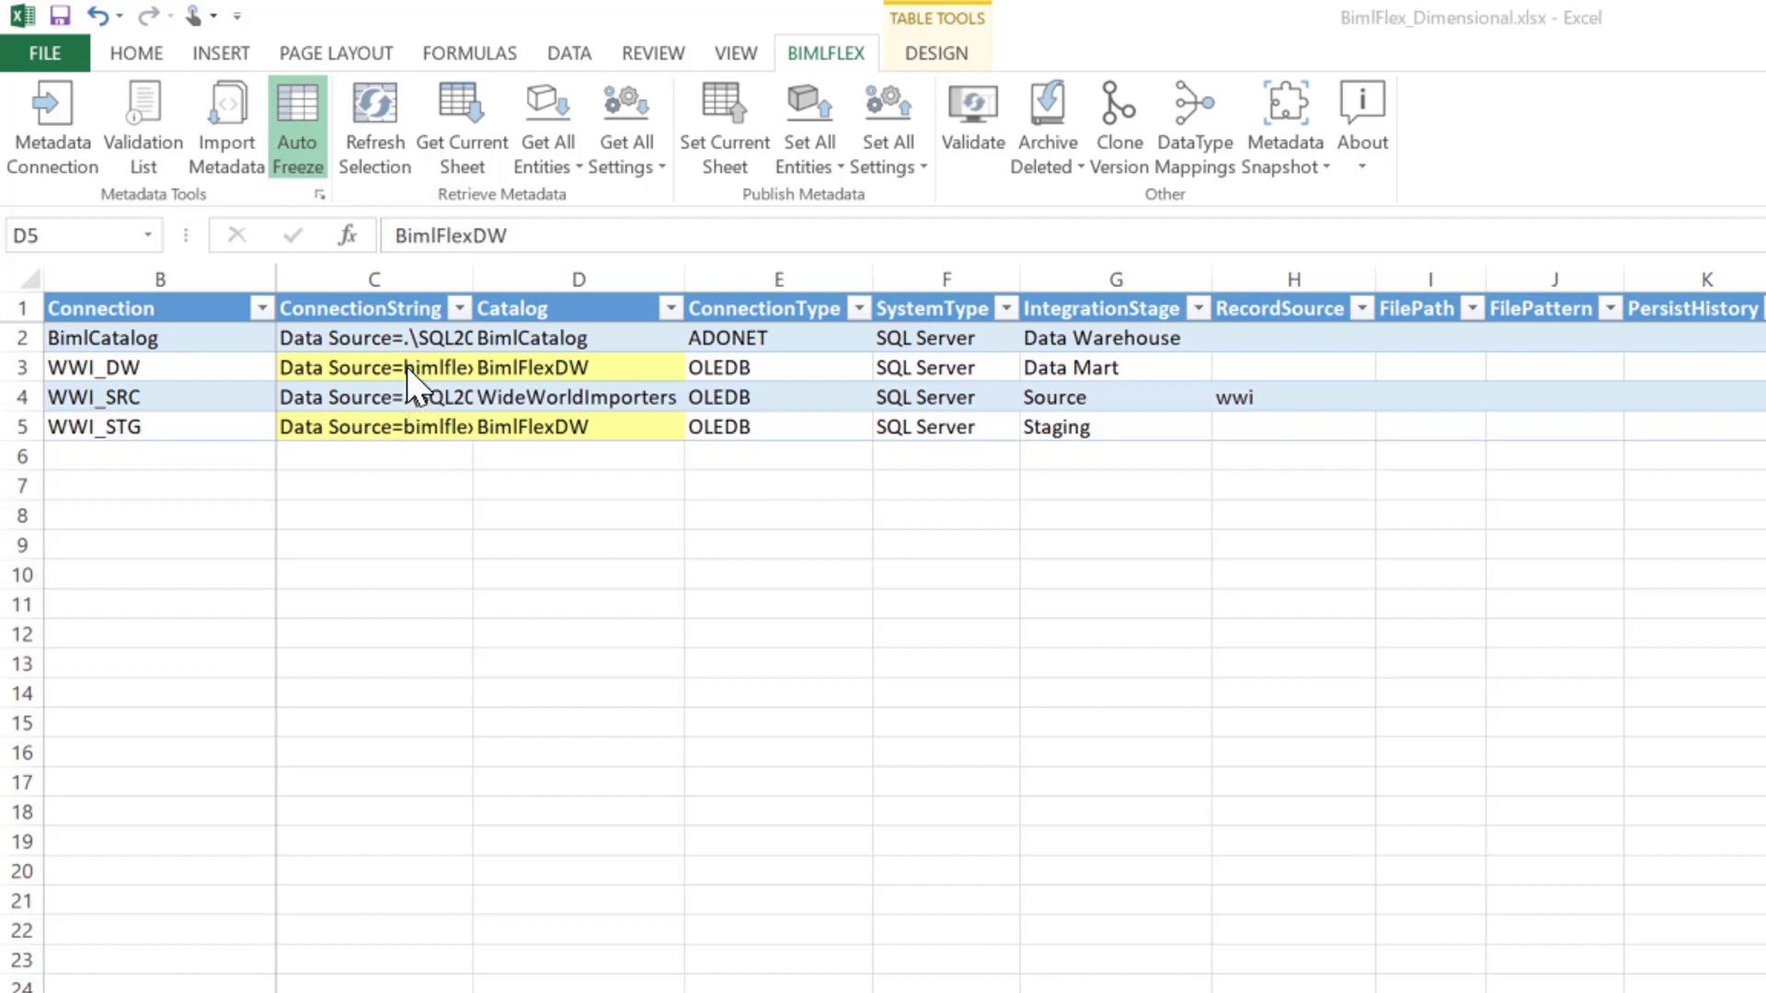
In the BimlFlex_Dimensional.xlsx workbook in Excel, set the WWI_DW connection's ConnectionType to OLEDB SQL Based ELT
{"action": "left_click", "coordinate": [585, 368]}
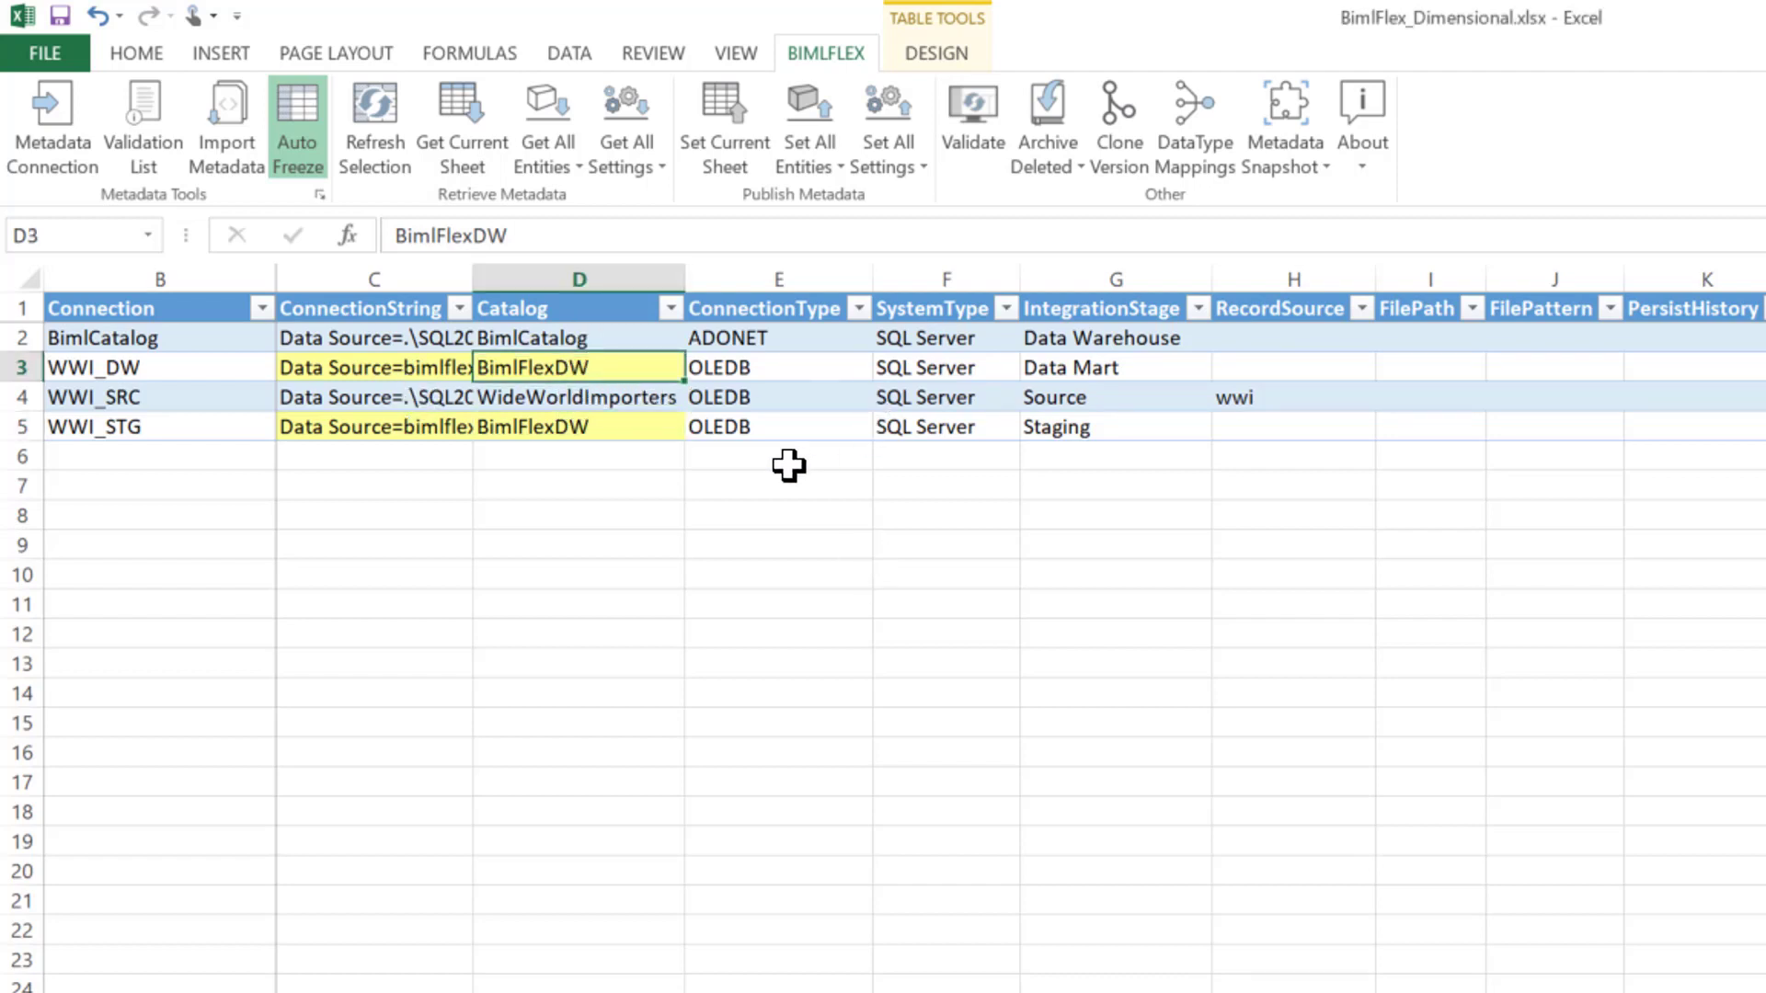
{"action": "left_click", "coordinate": [781, 367]}
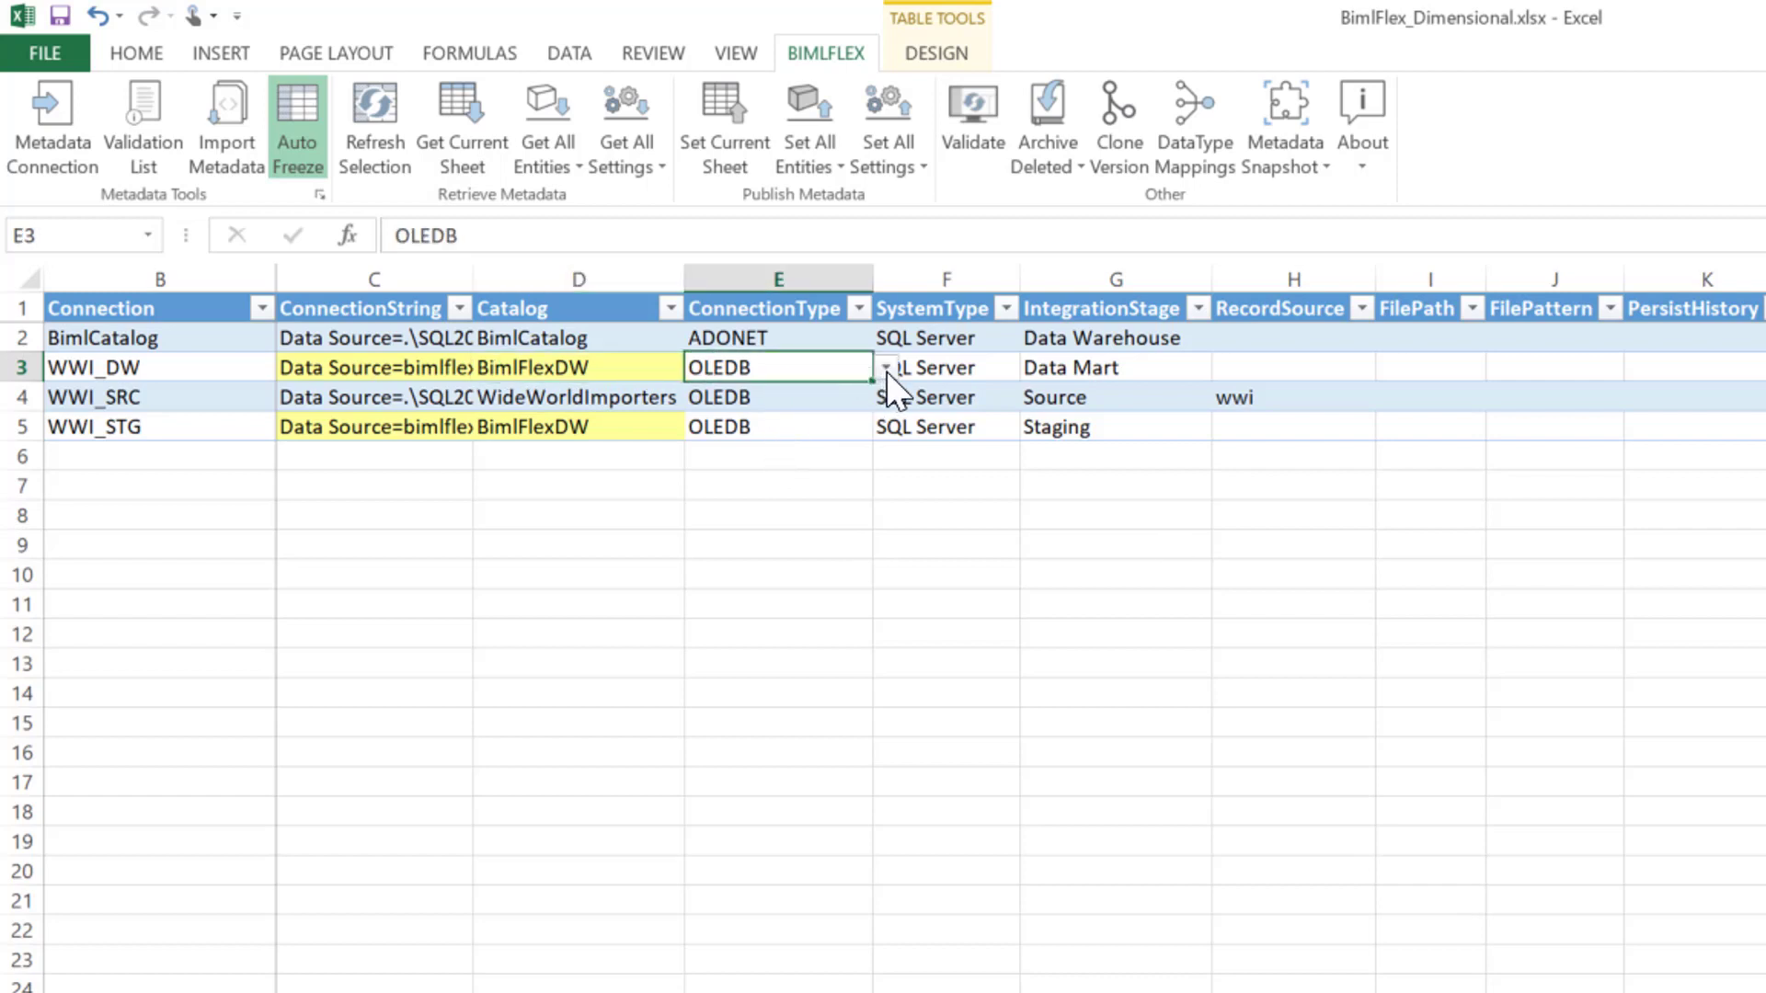
{"action": "left_click", "coordinate": [887, 367]}
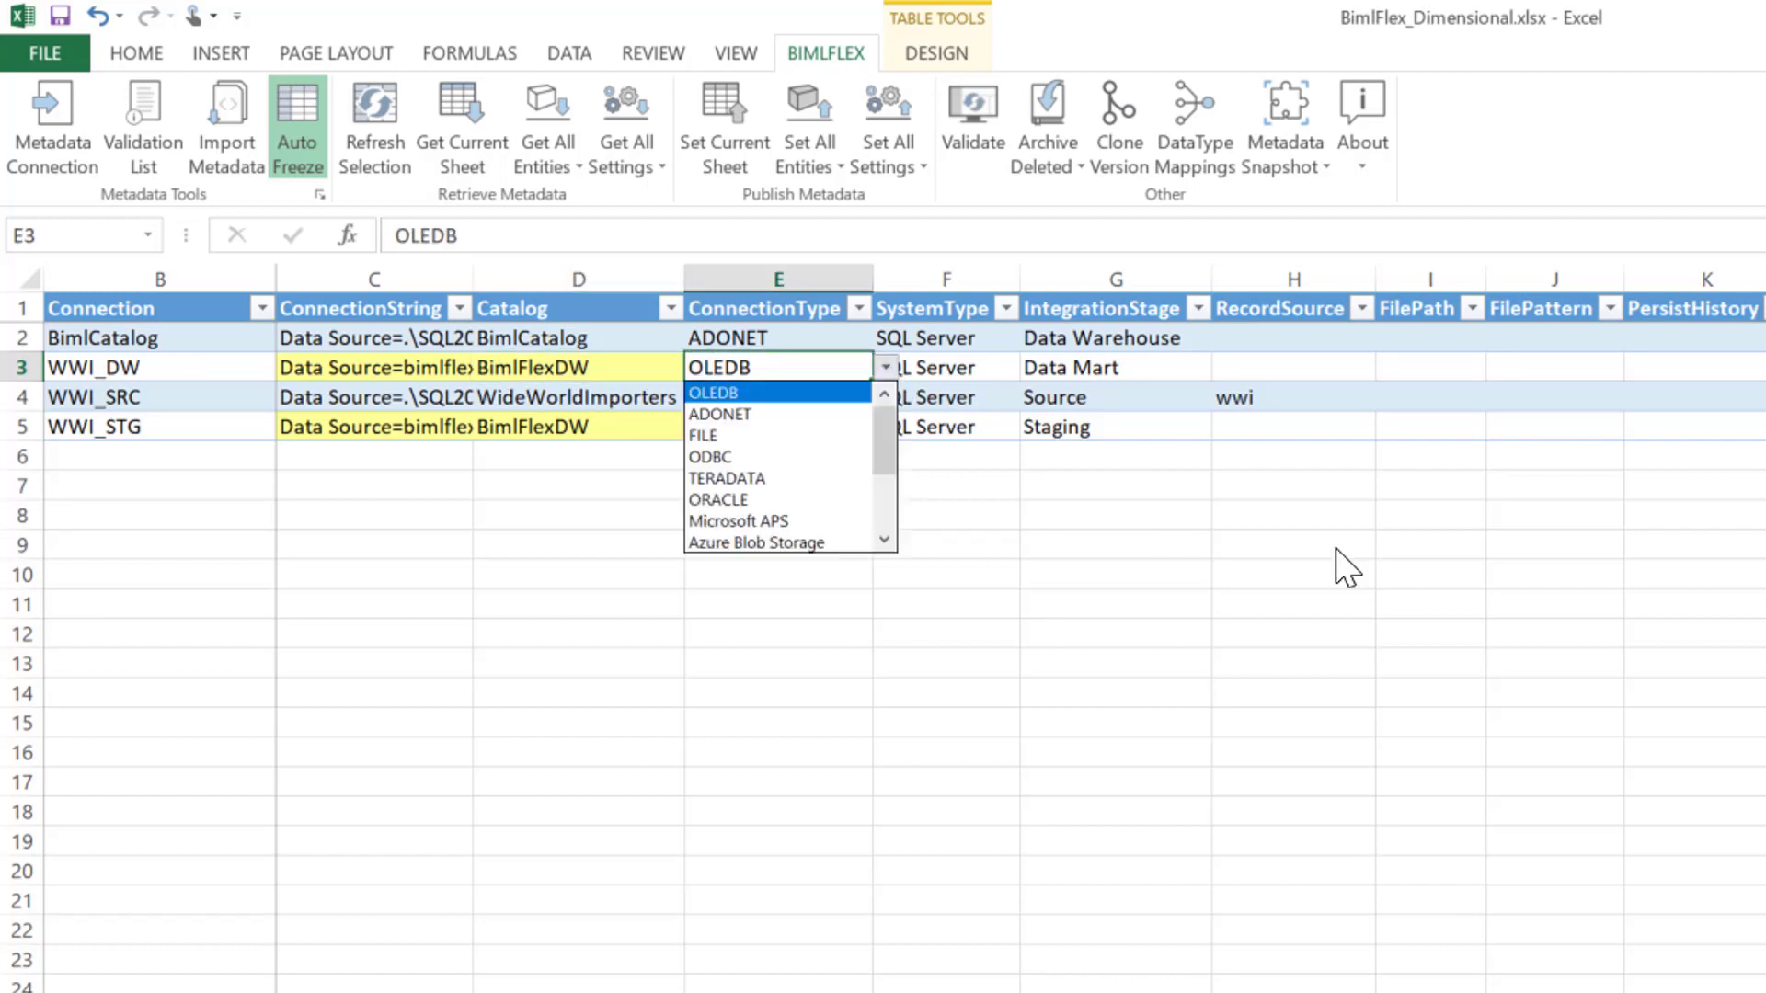
{"action": "left_click", "coordinate": [885, 526]}
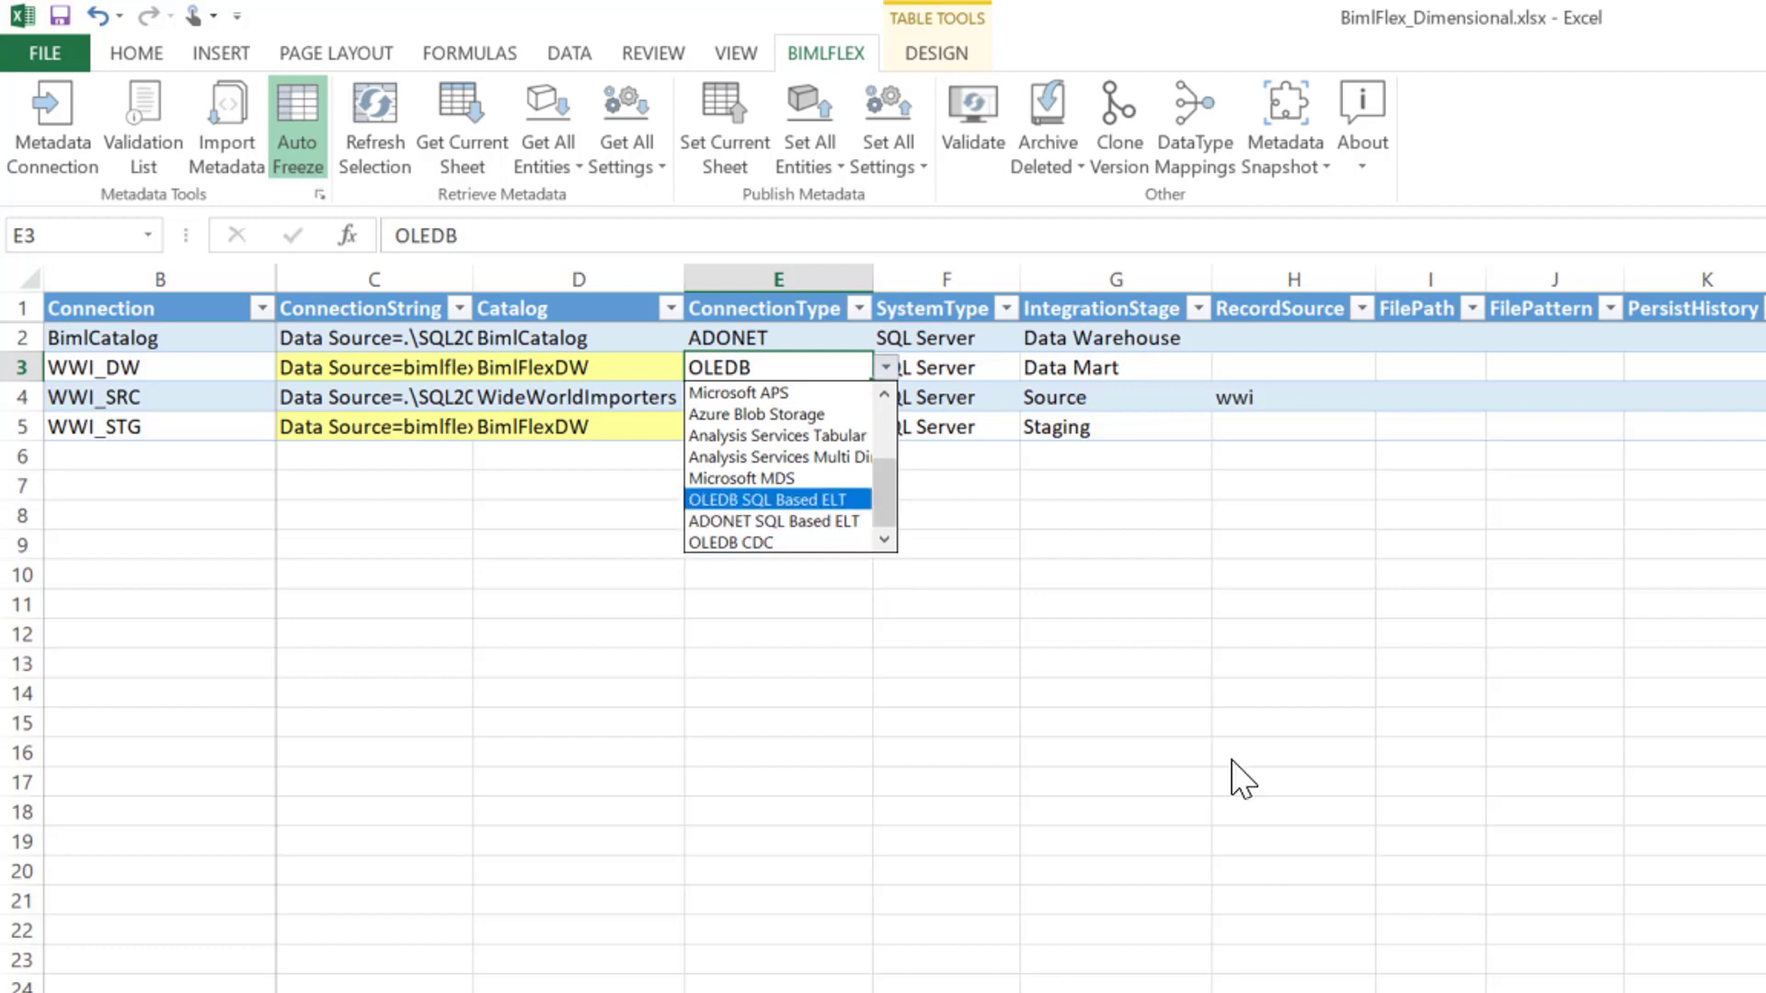
{"action": "key", "text": "Return"}
Set the WWI_STG connection's ConnectionType to OLEDB SQL Based ELT
{"action": "left_click", "coordinate": [842, 426]}
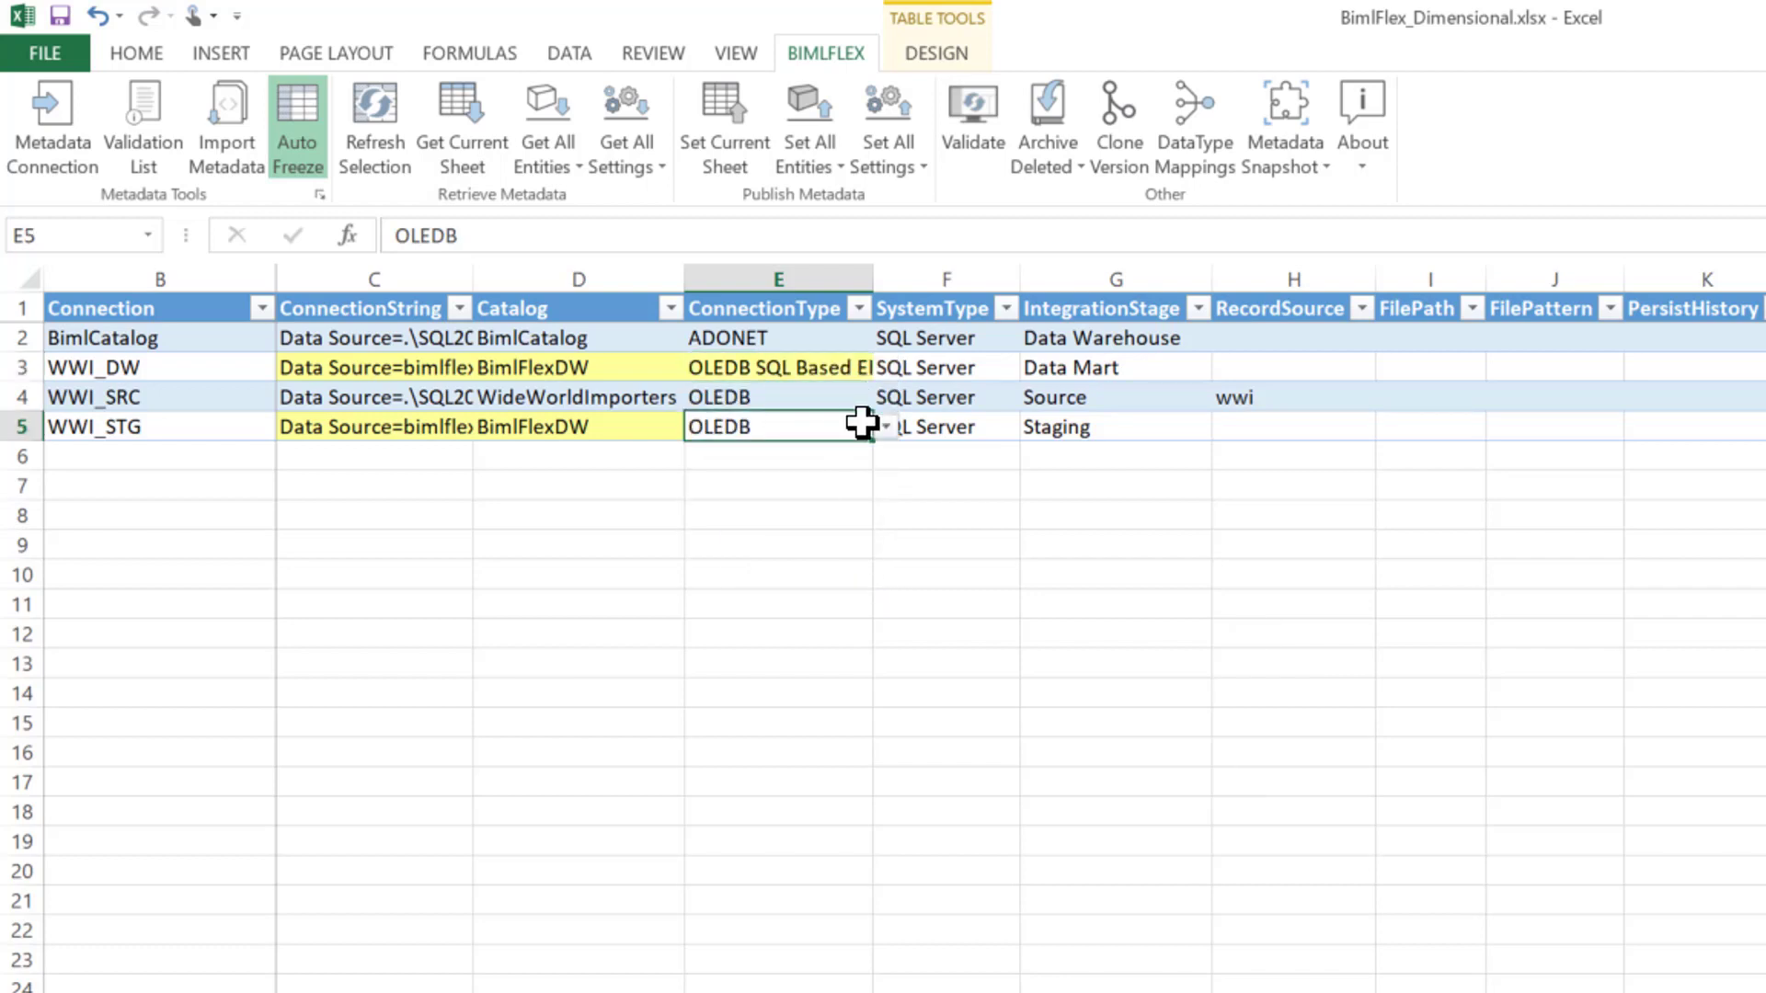
{"action": "left_click", "coordinate": [891, 428]}
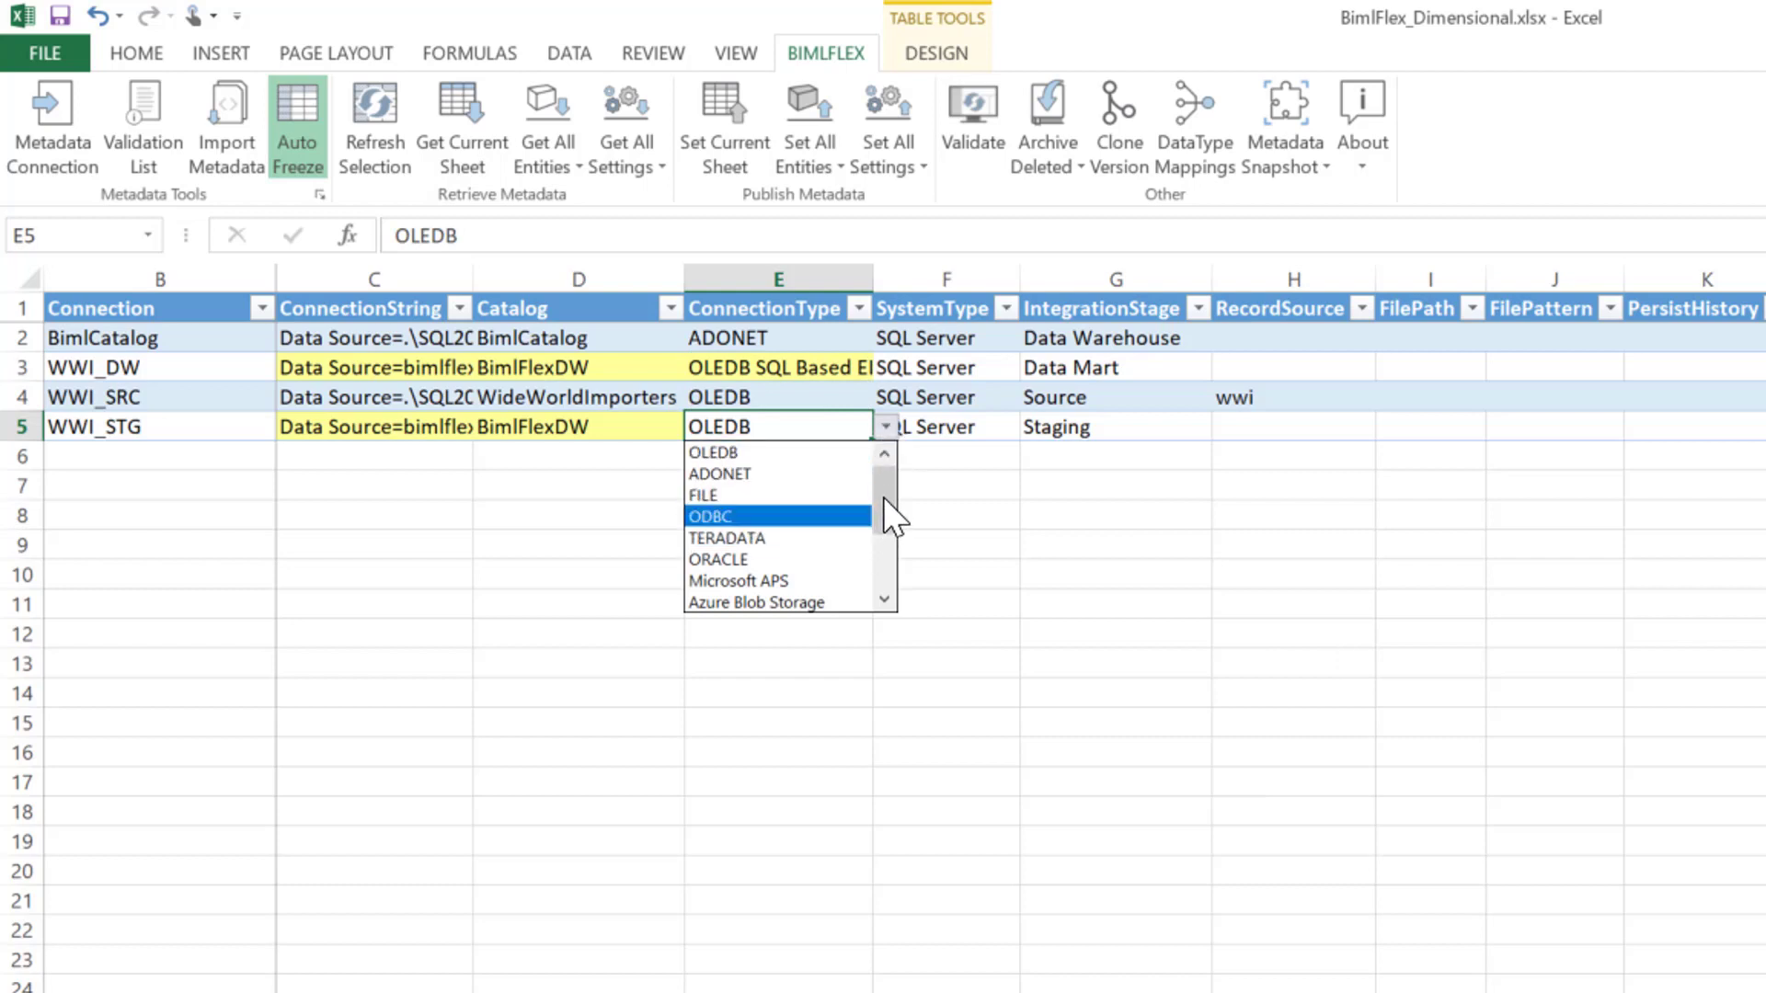
{"action": "left_click_drag", "start_coordinate": [882, 495], "coordinate": [882, 586]}
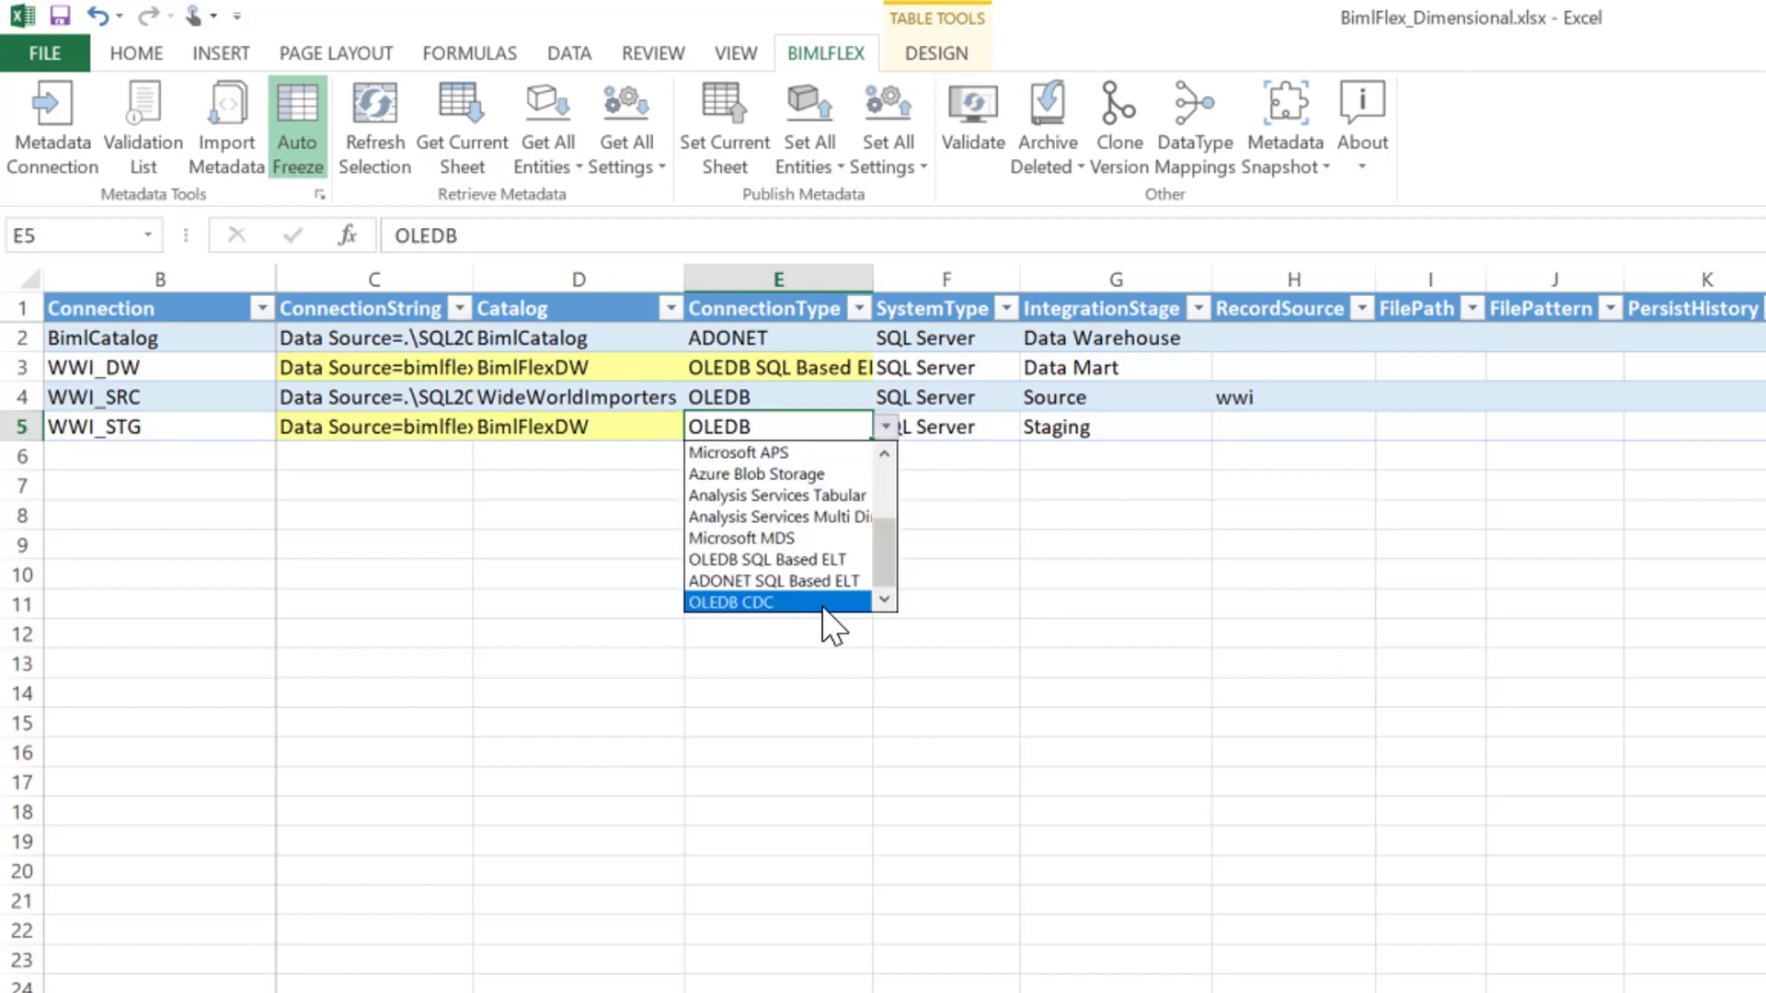
{"action": "left_click", "coordinate": [826, 560]}
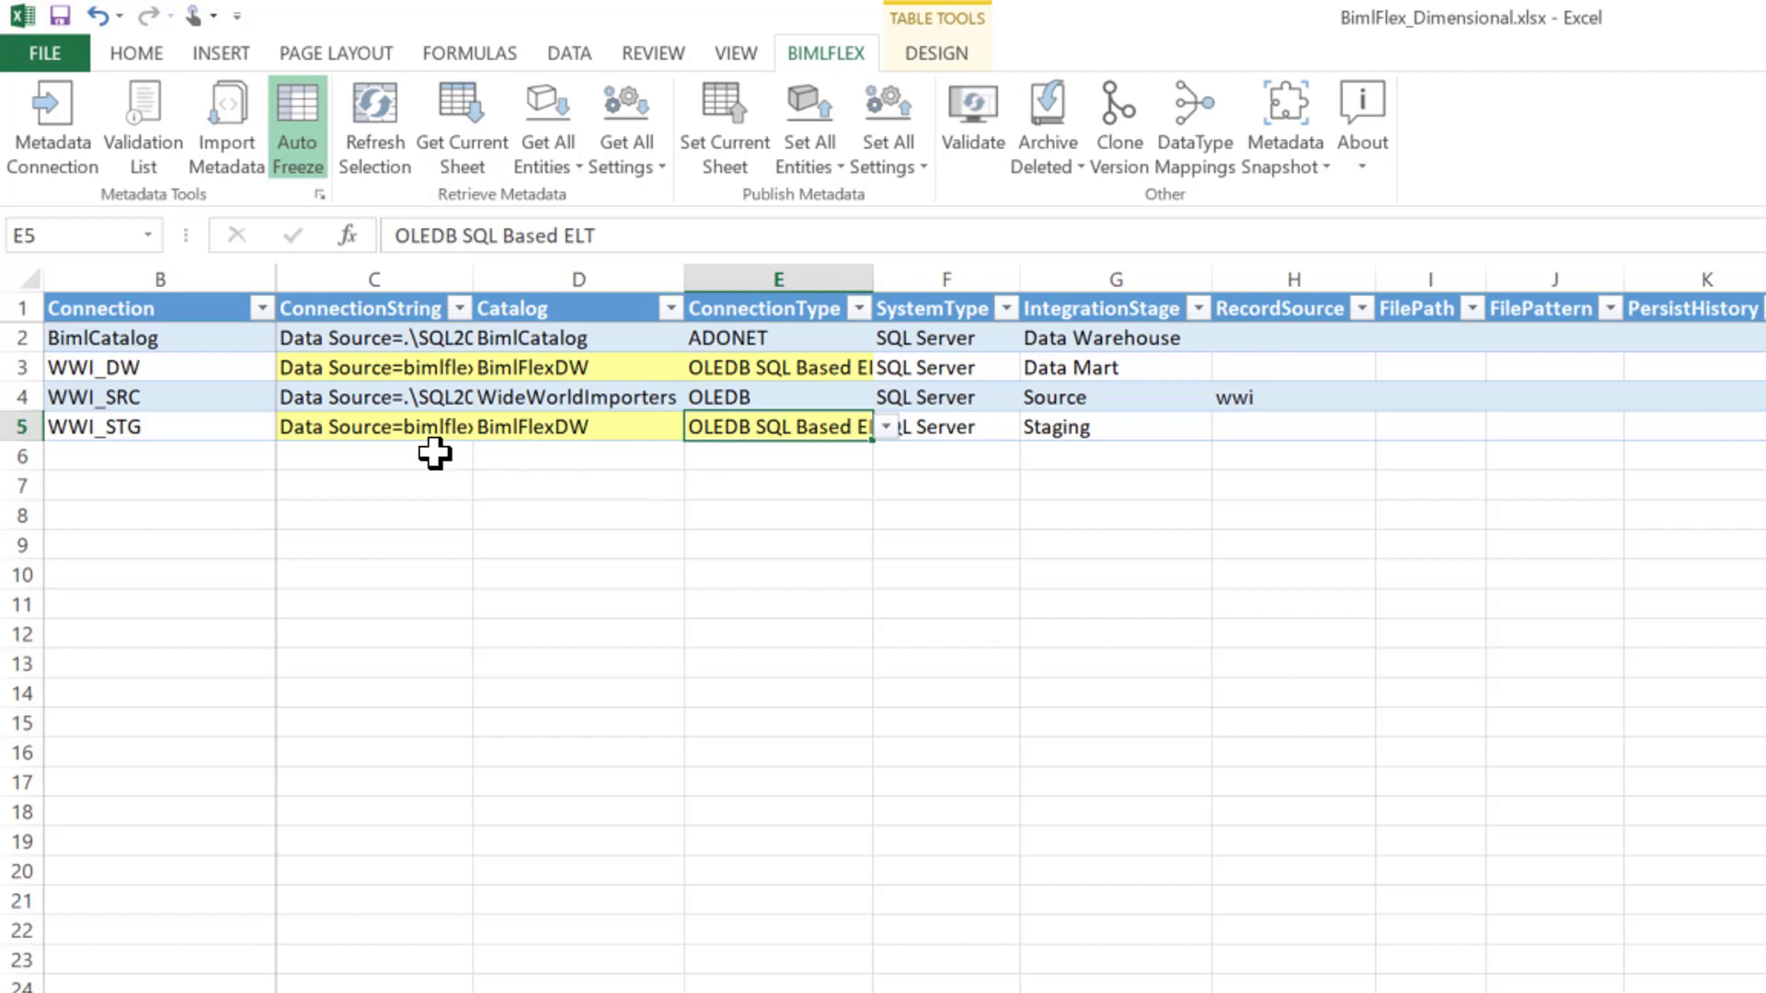
{"action": "left_click", "coordinate": [888, 427]}
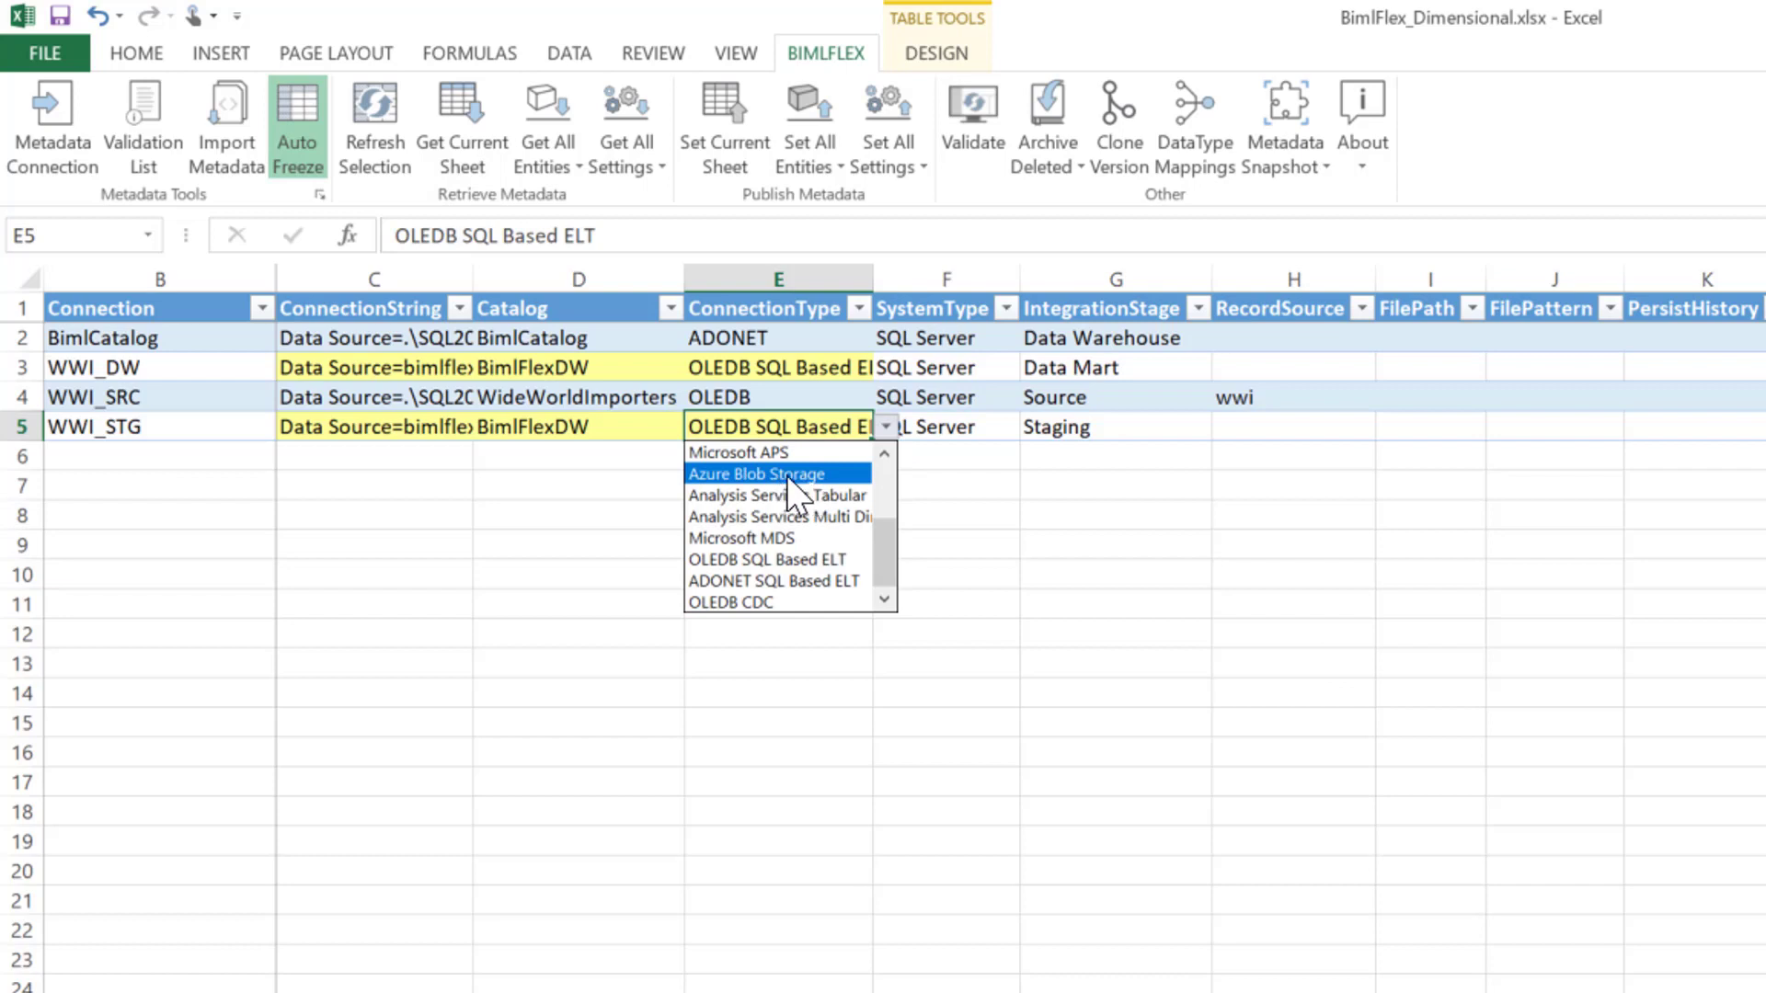
{"action": "left_click", "coordinate": [823, 423]}
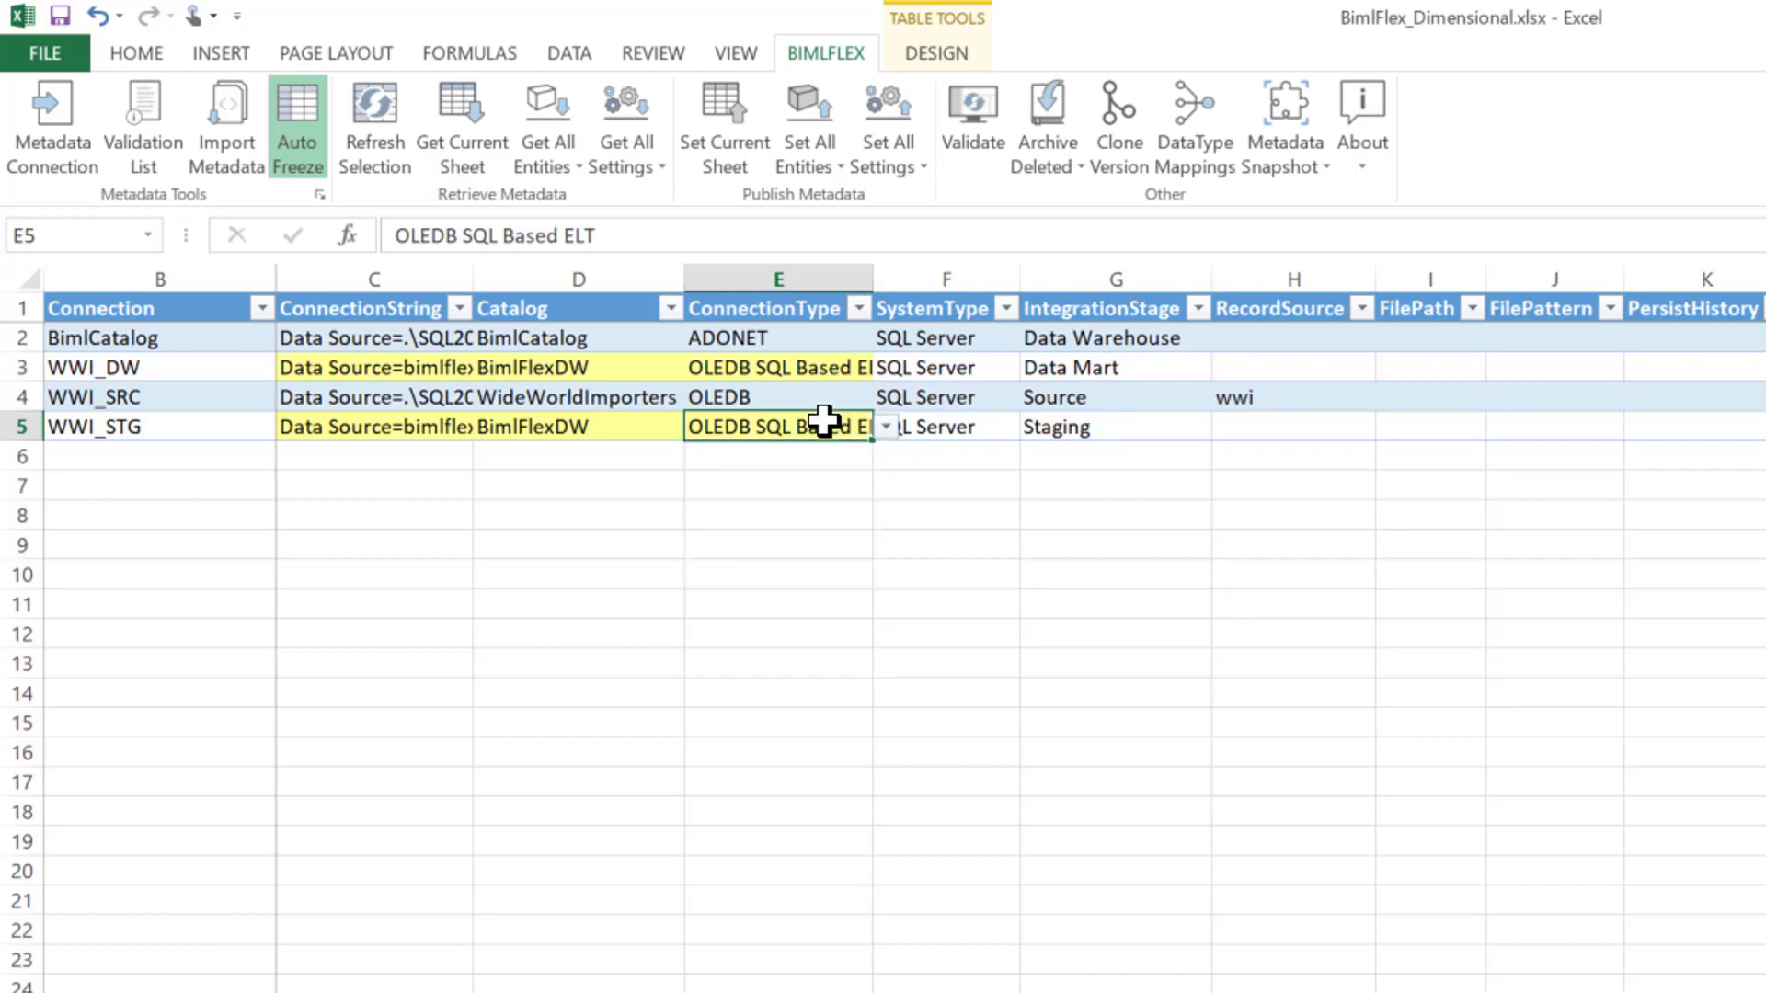
Set the WWI_DW connection's SystemType to Azure SQLDW
{"action": "left_click", "coordinate": [986, 366]}
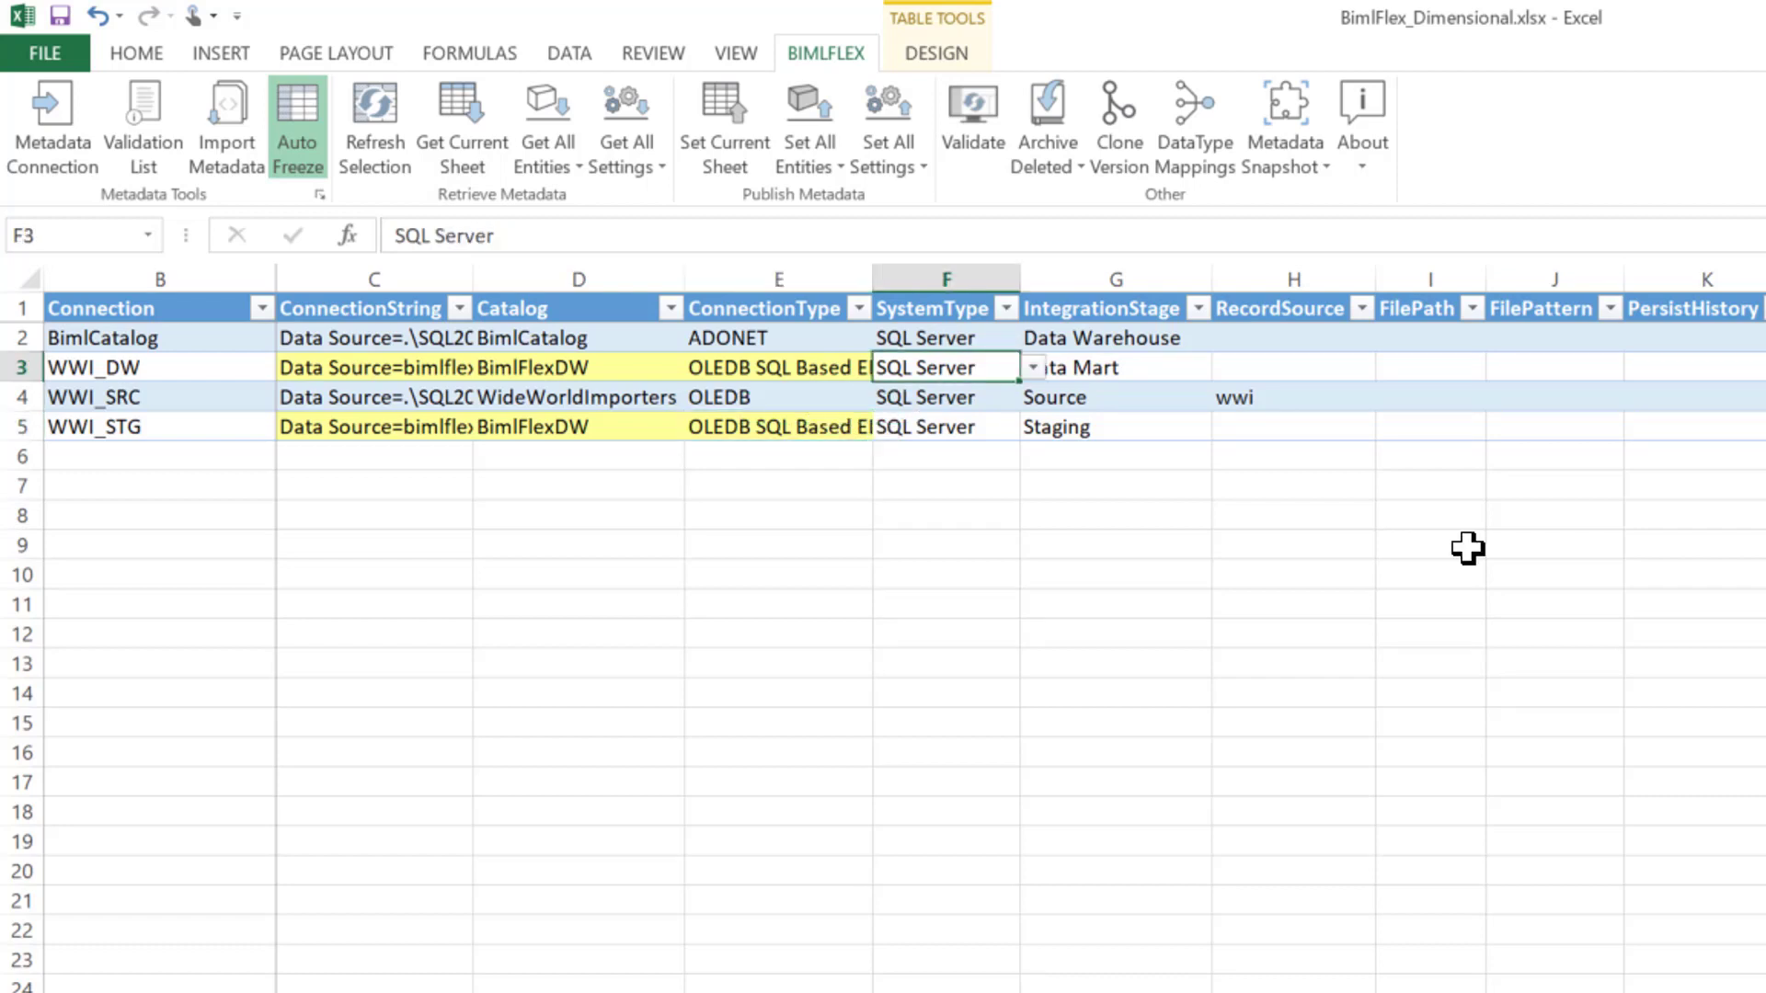
{"action": "left_click", "coordinate": [1033, 368]}
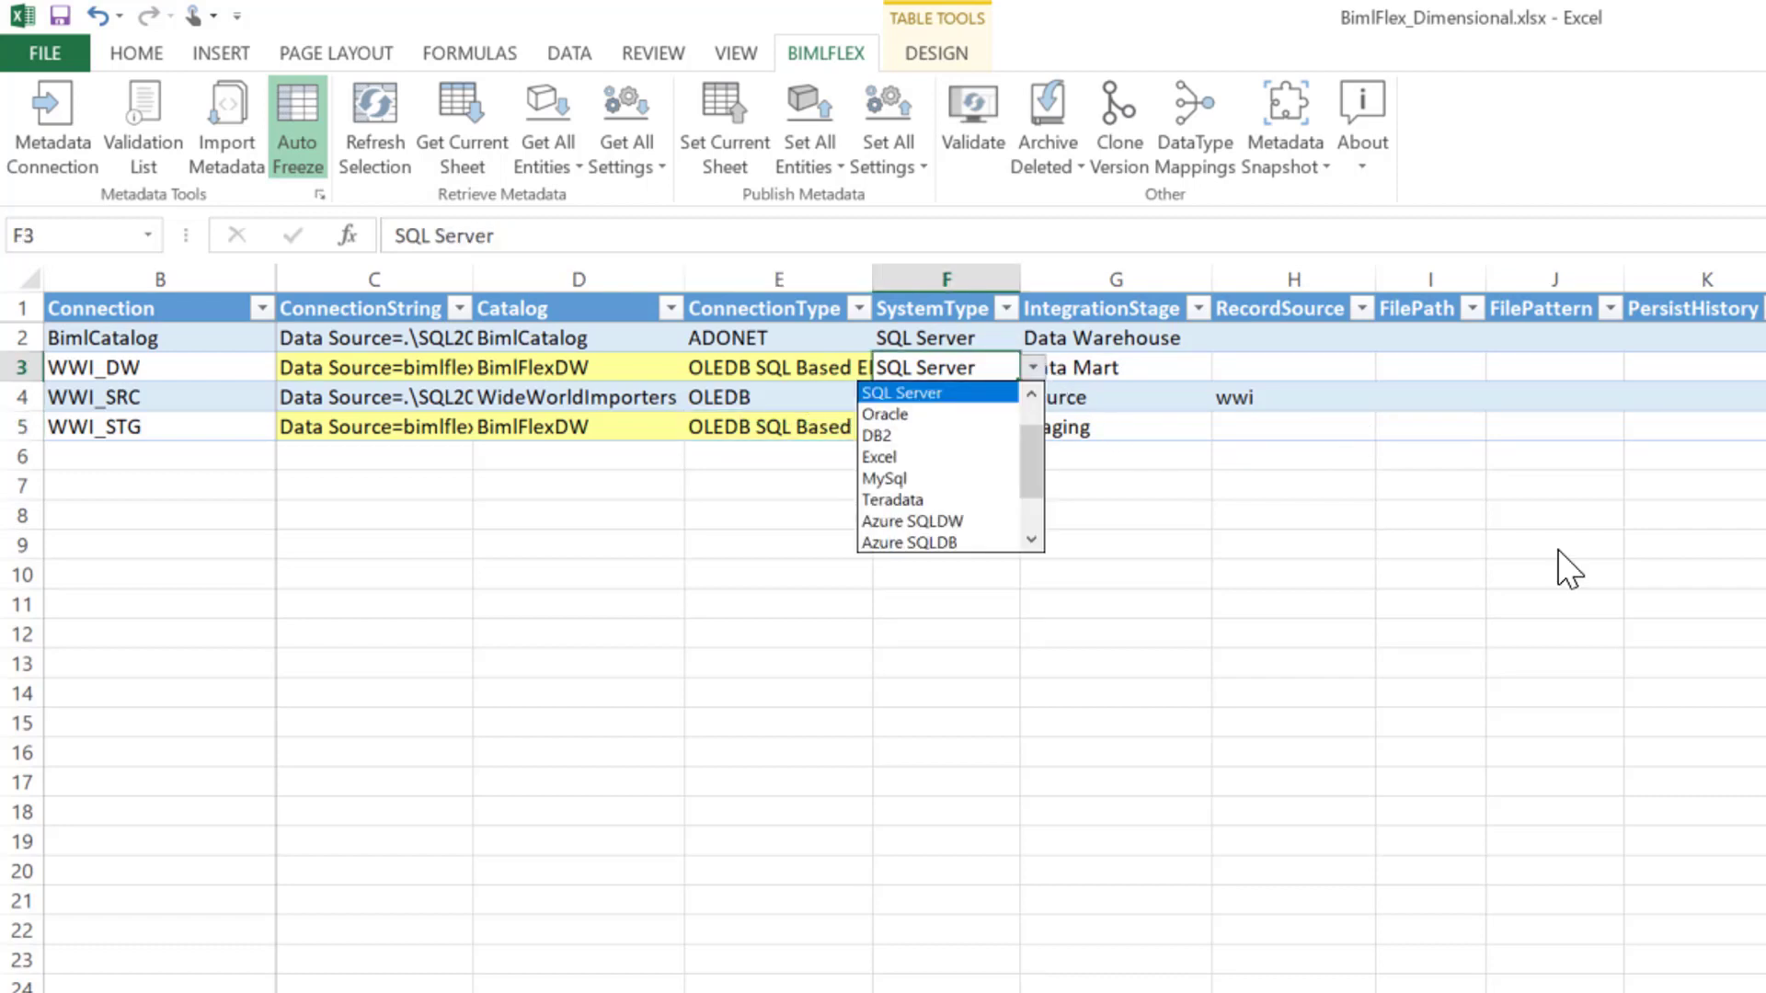
{"action": "left_click", "coordinate": [963, 523]}
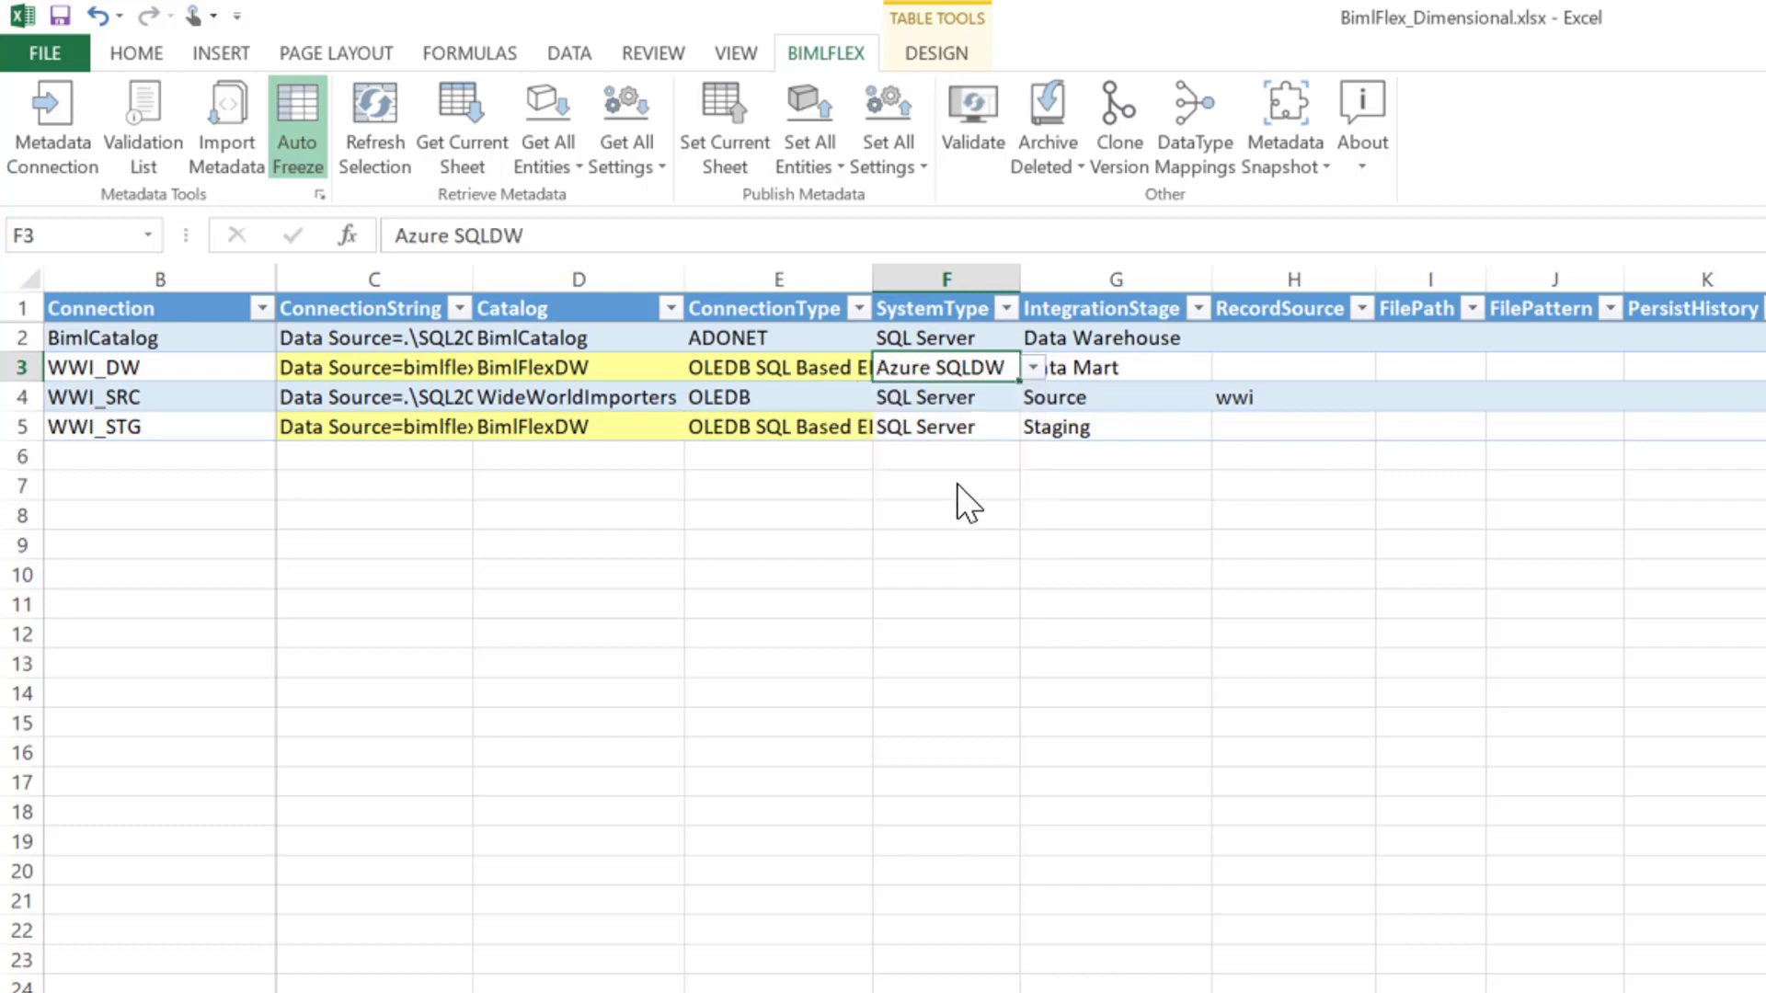
Set the WWI_STG connection's SystemType to Azure SQLDW and publish the current sheet to the metadata database
{"action": "left_click", "coordinate": [959, 432]}
{"action": "left_click", "coordinate": [1033, 429]}
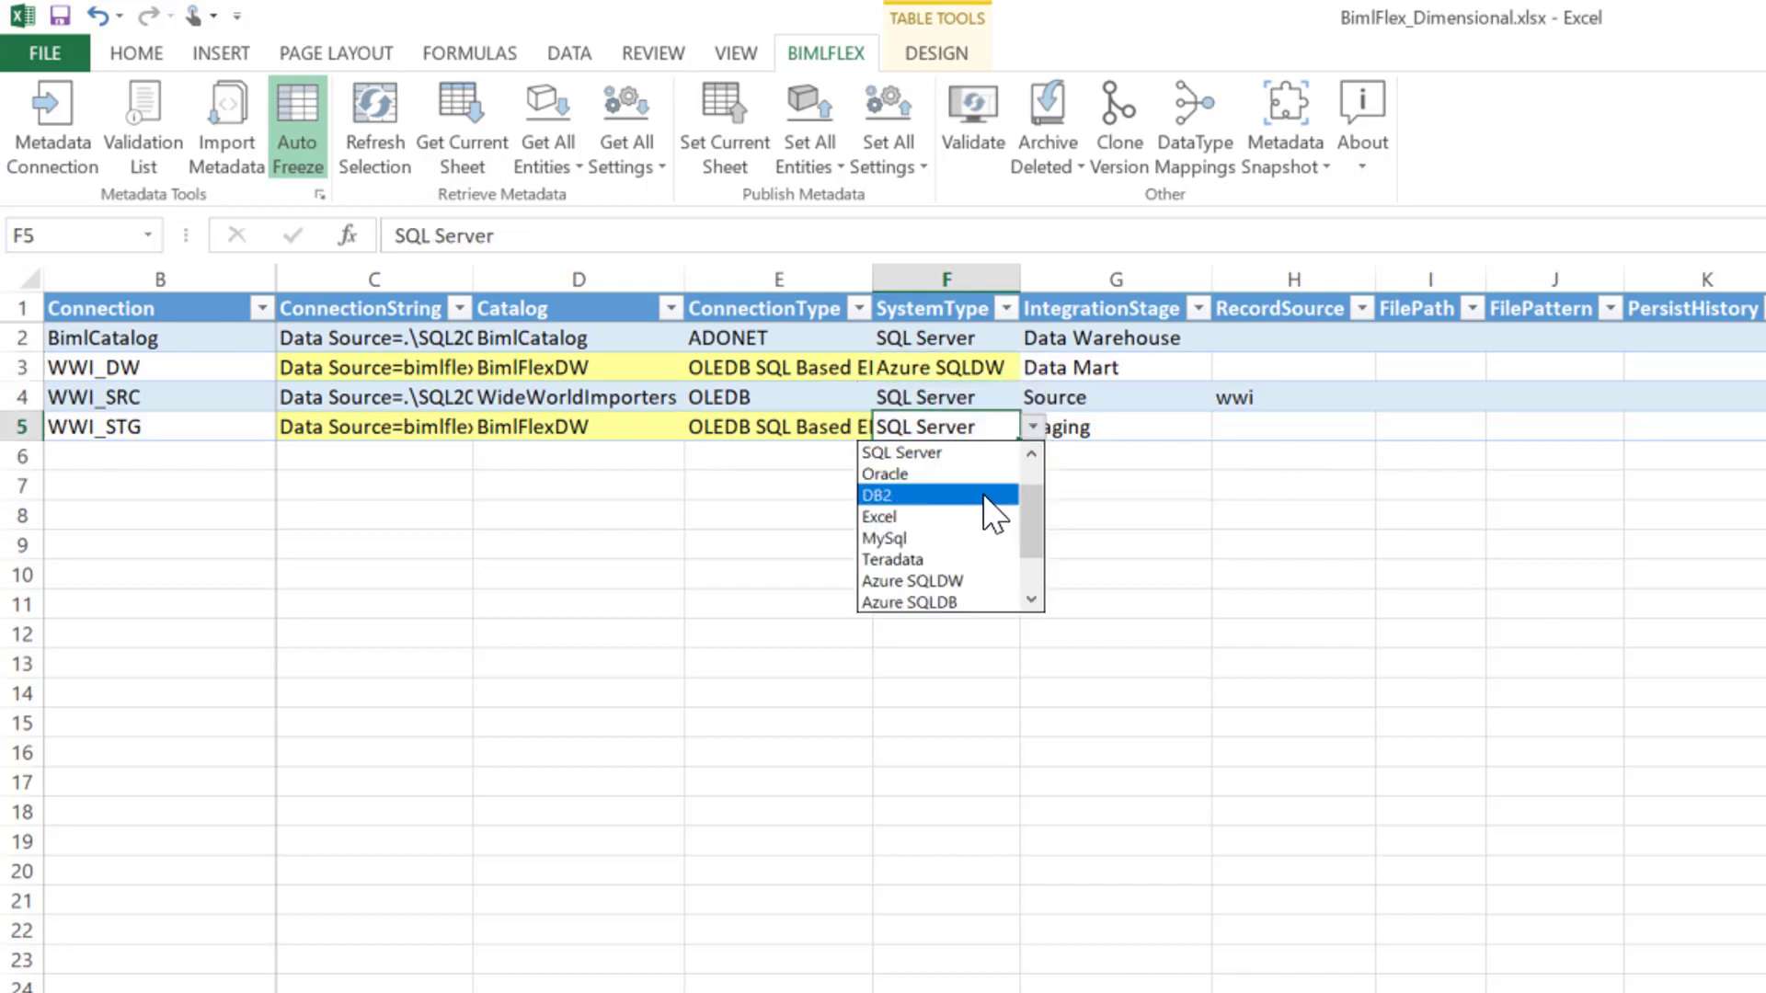
{"action": "left_click", "coordinate": [957, 579]}
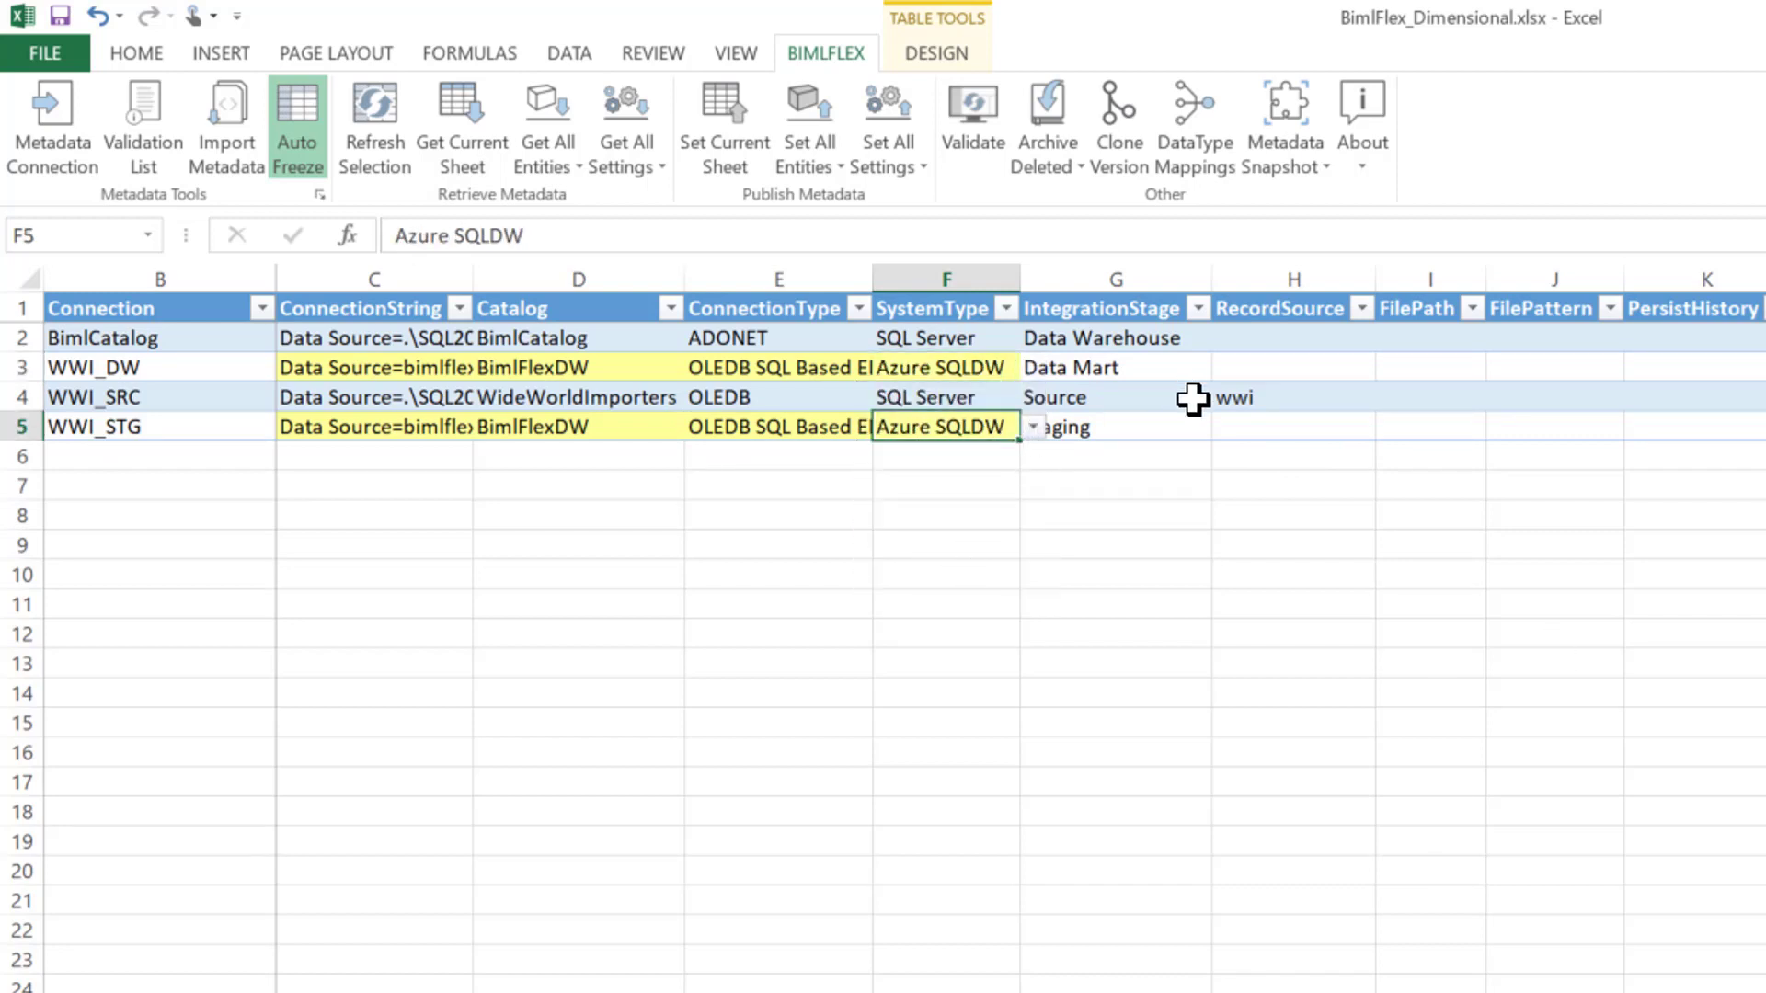
{"action": "left_click", "coordinate": [1294, 428]}
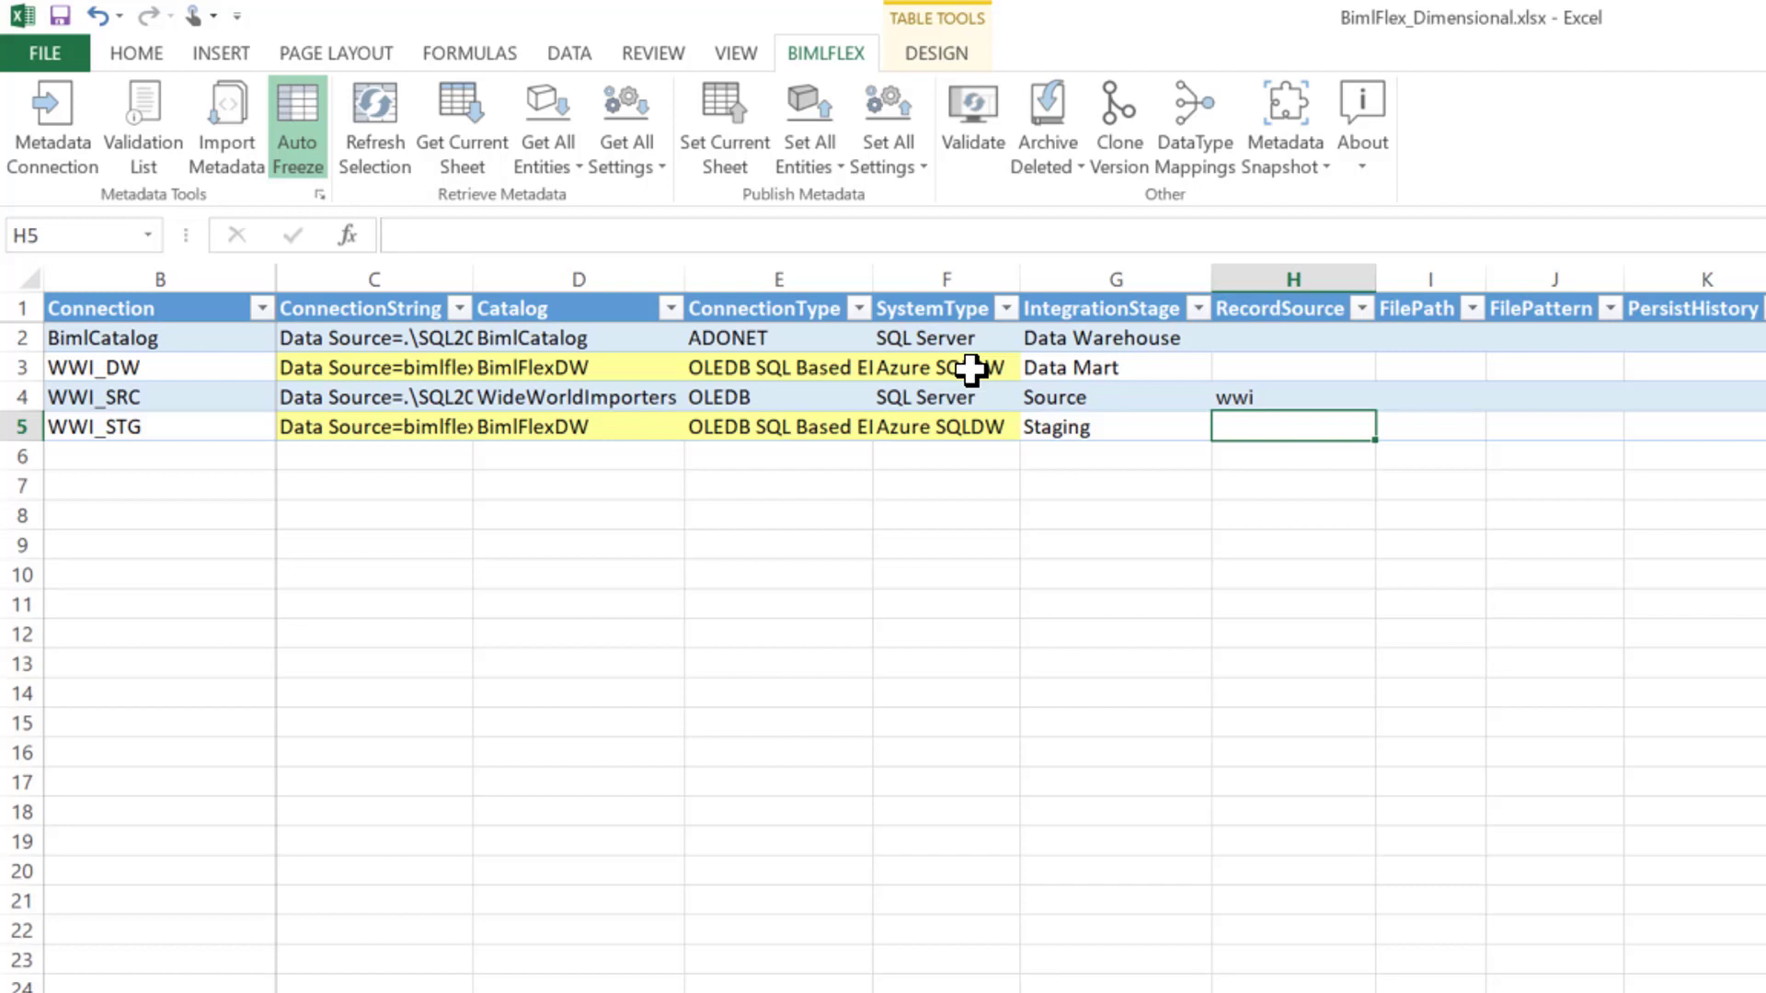
{"action": "left_click", "coordinate": [723, 106]}
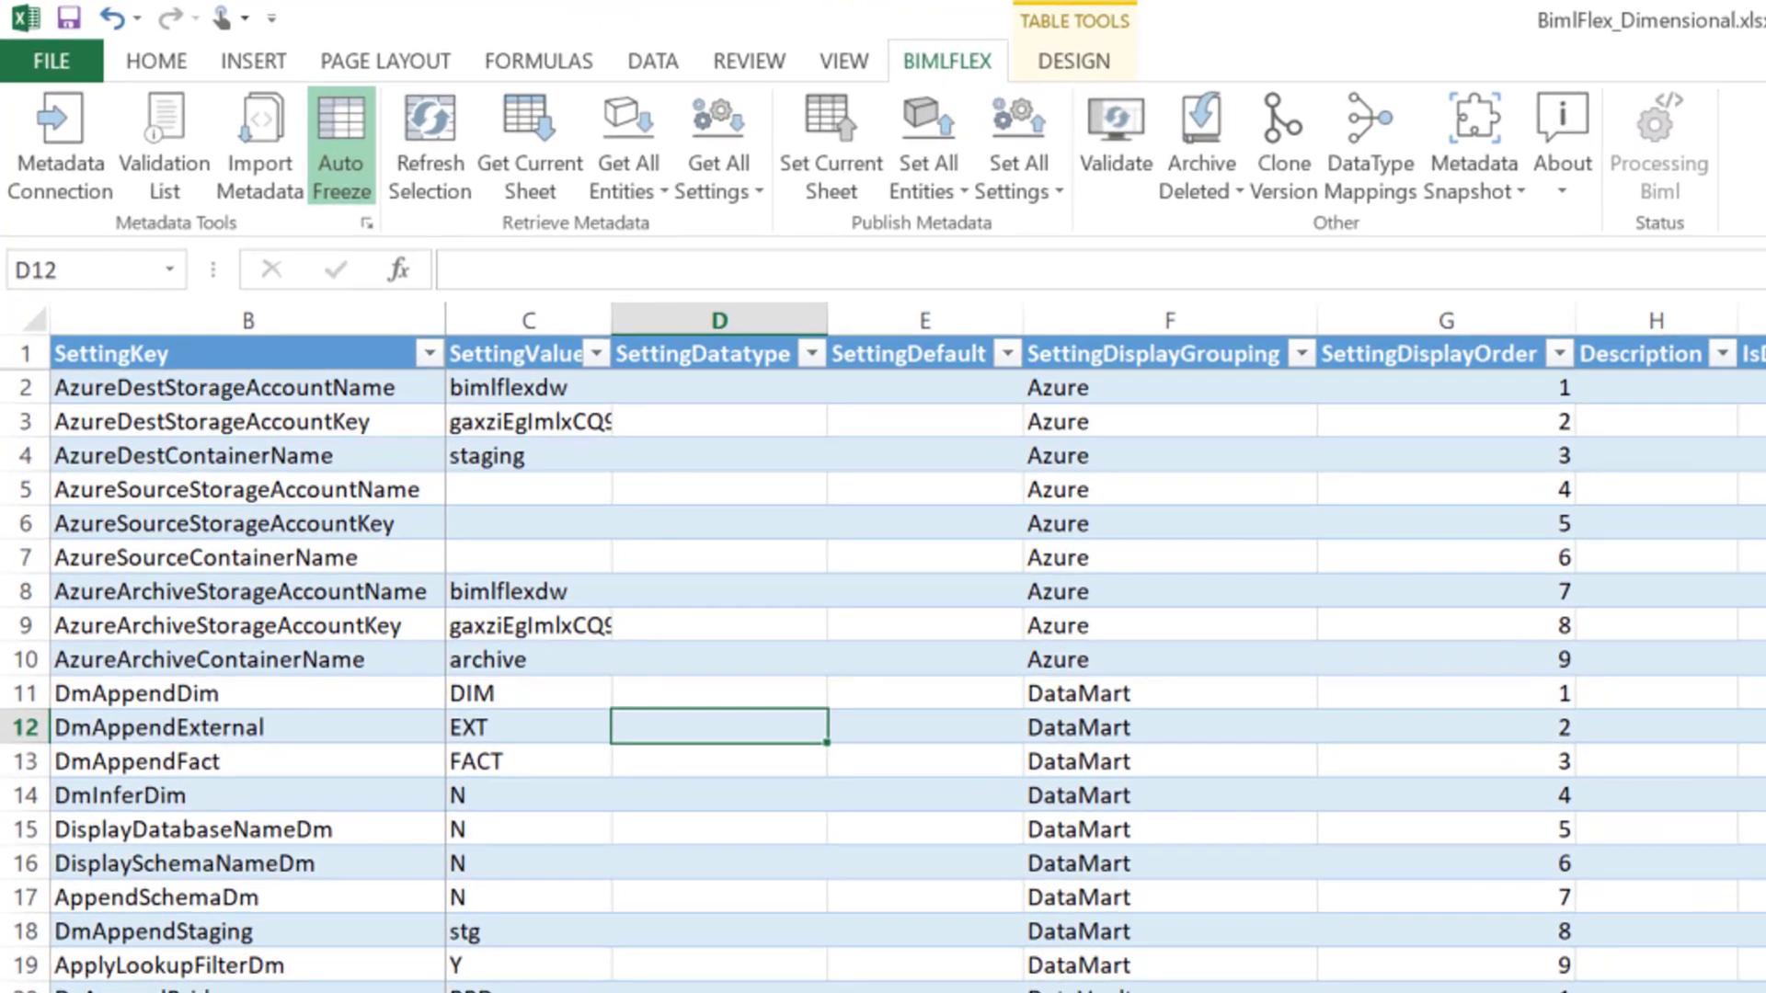
Review the Azure destination, source and archive storage setting keys and their values on the settings sheet
{"action": "left_click_drag", "start_coordinate": [260, 387], "coordinate": [475, 660]}
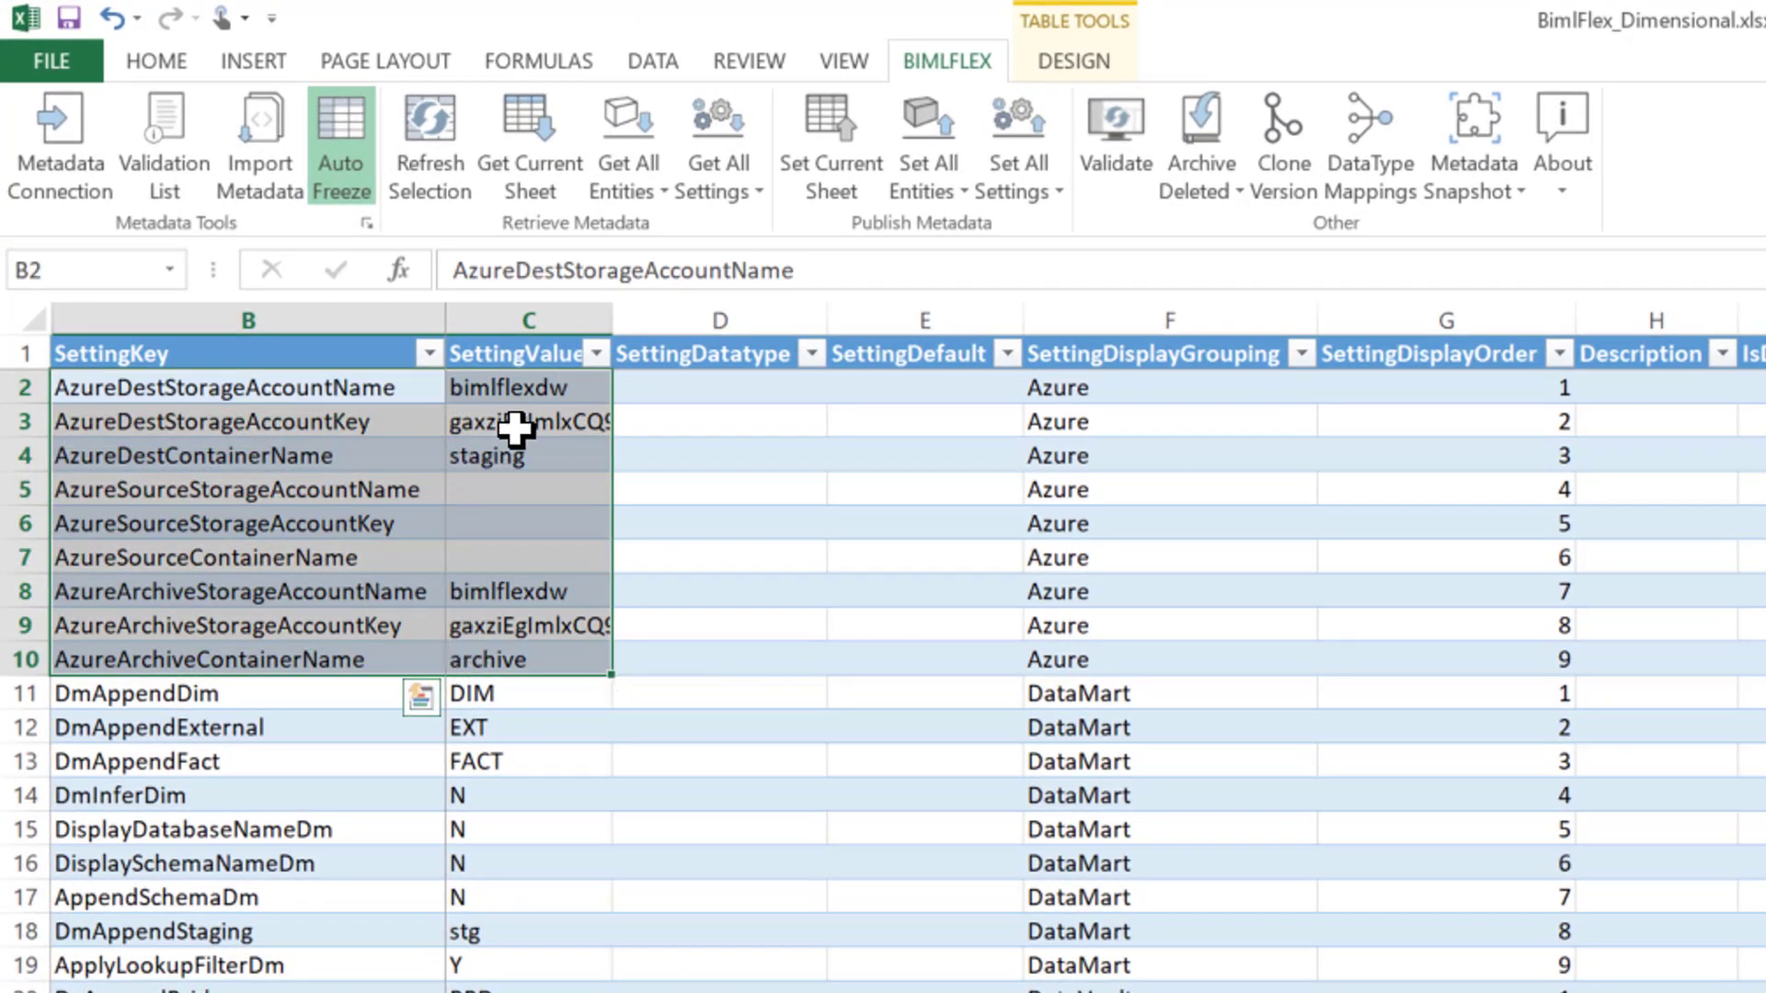
{"action": "left_click", "coordinate": [512, 451]}
{"action": "left_click_drag", "start_coordinate": [512, 391], "coordinate": [518, 651]}
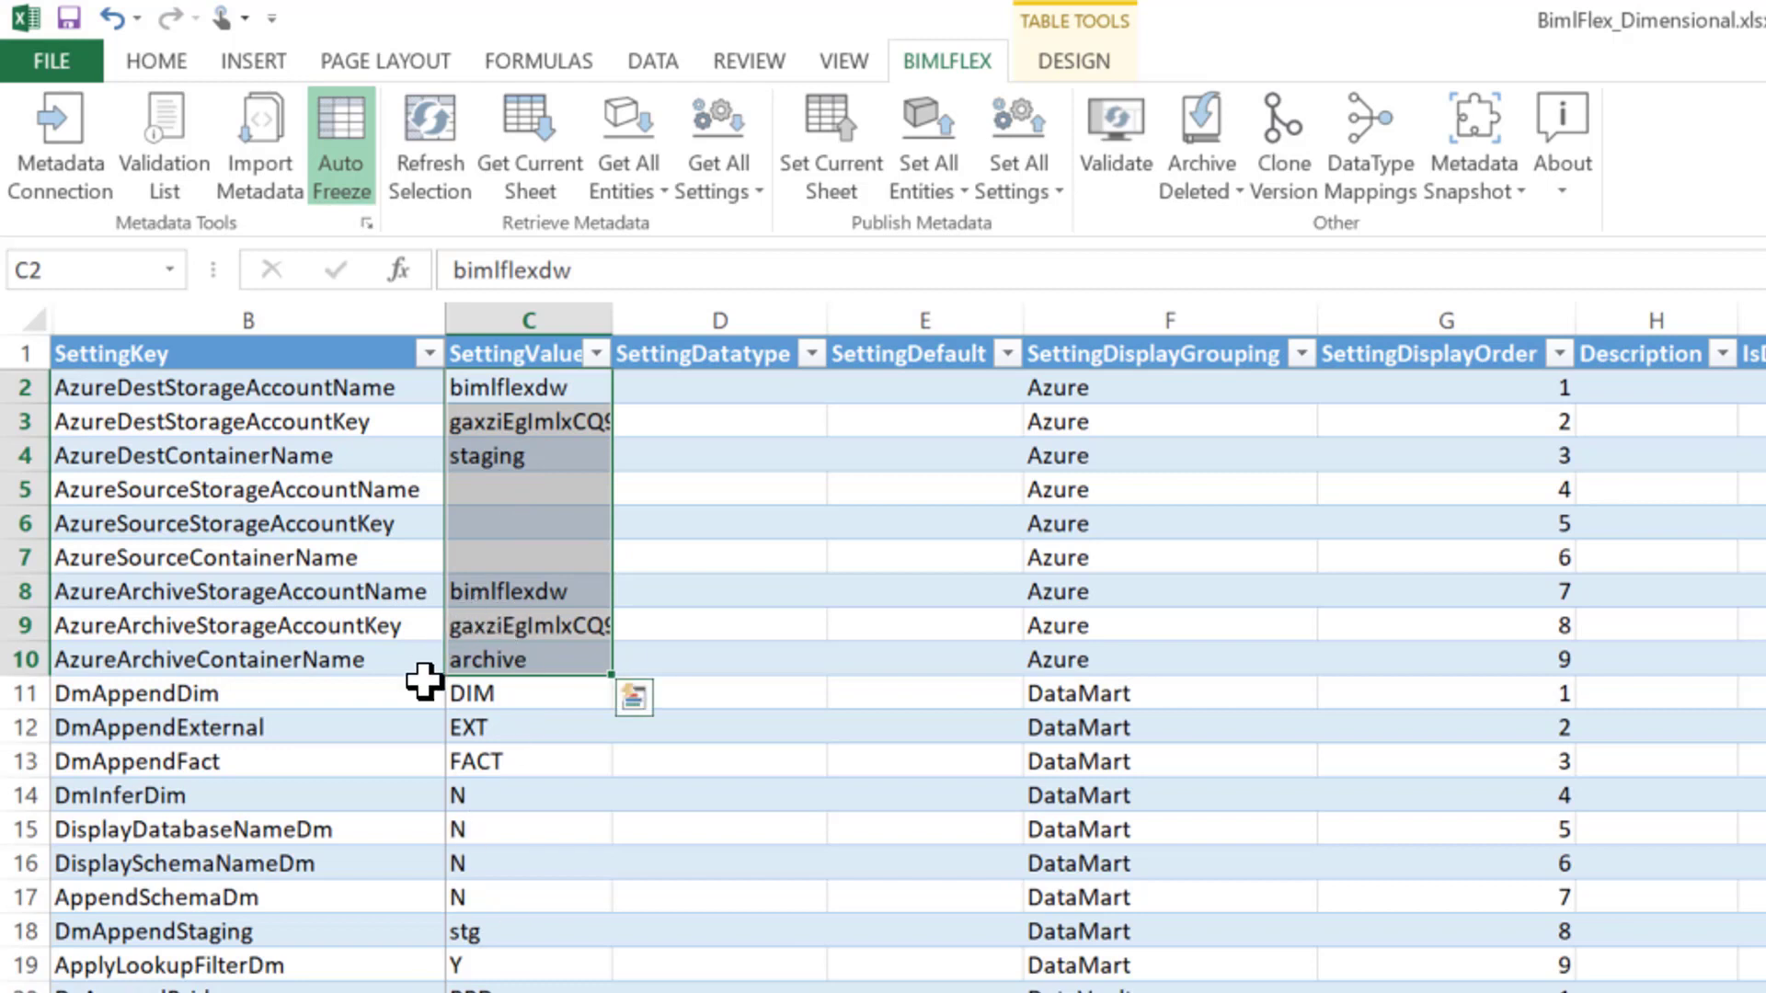
{"action": "left_click_drag", "start_coordinate": [395, 659], "coordinate": [390, 398]}
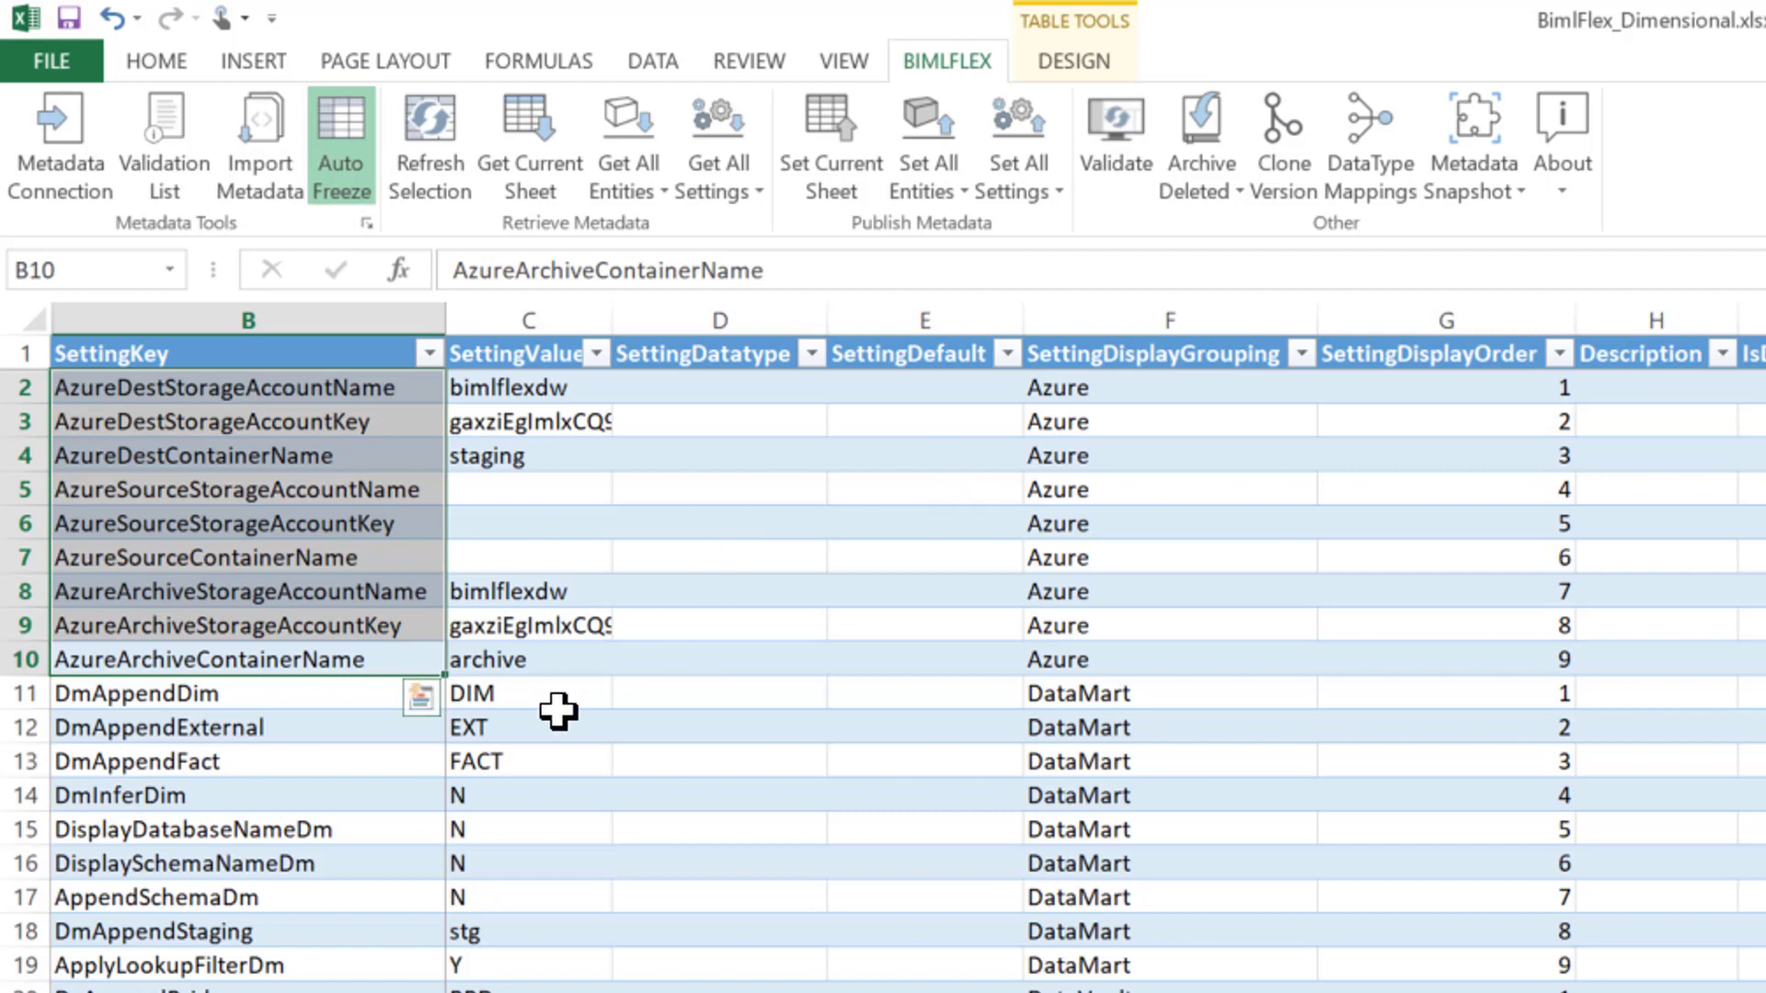
{"action": "left_click", "coordinate": [557, 667]}
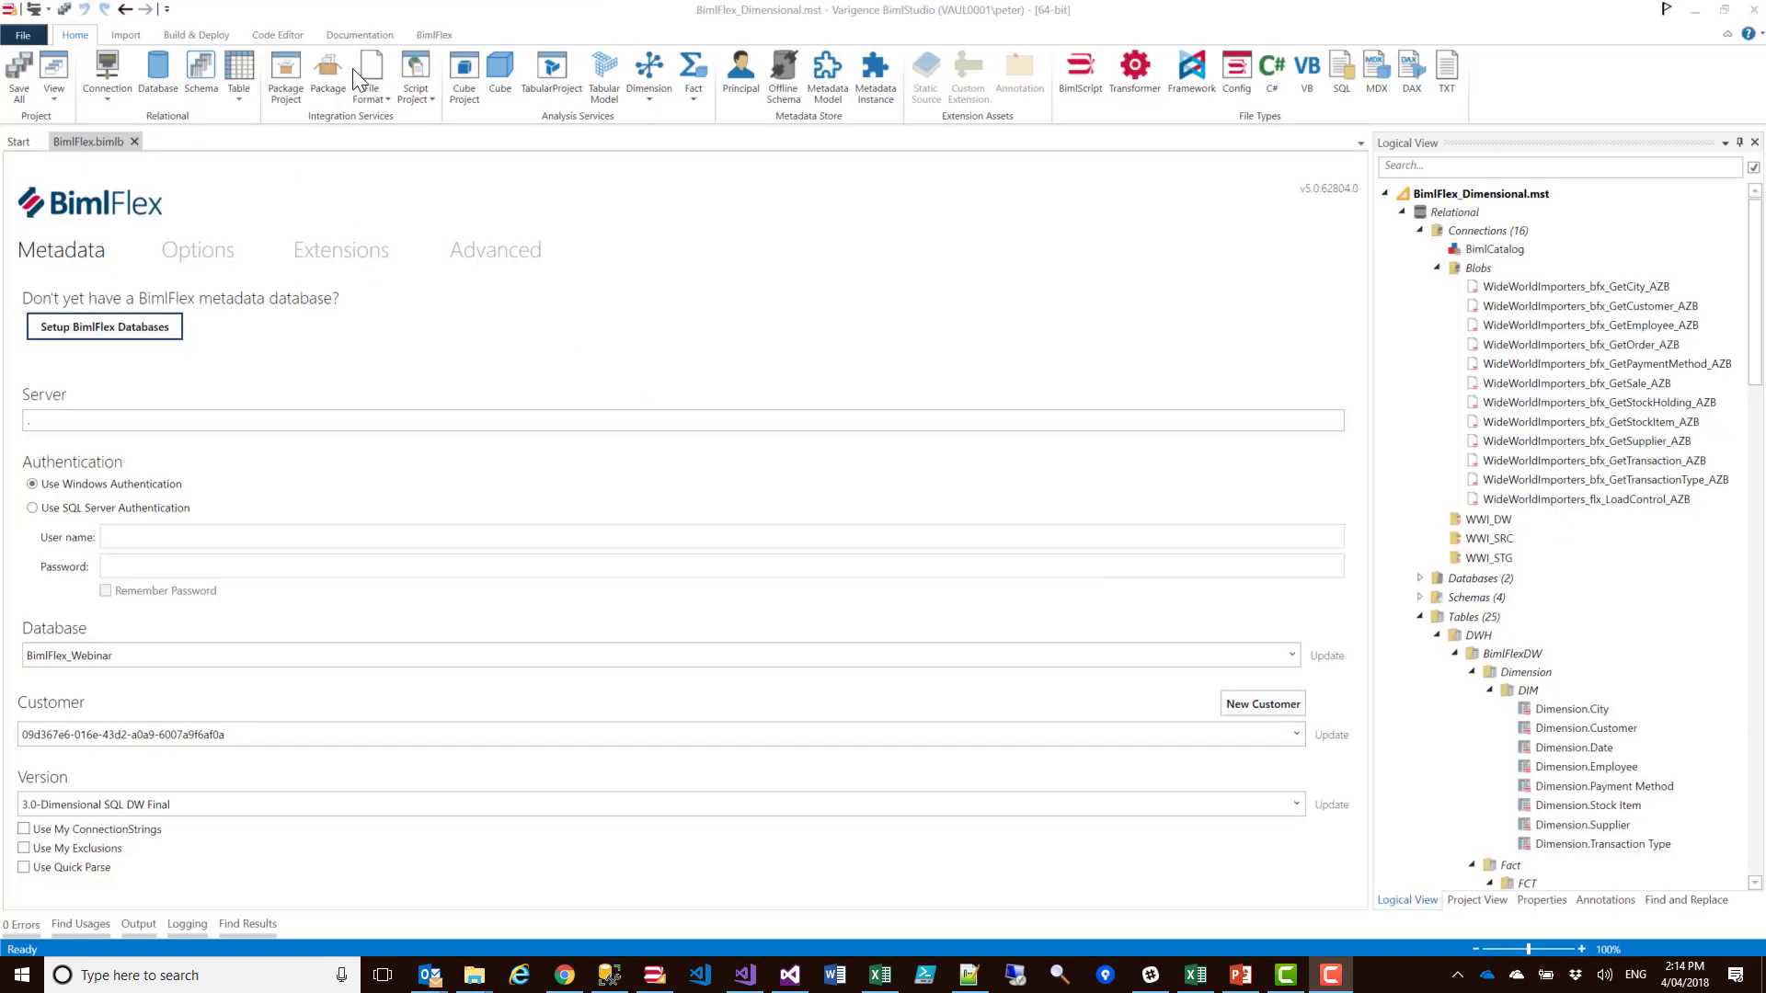
In the BimlFlex_Dimensional.xlsx workbook in Excel, set the WWI_SRC connection's NoOfThreads to 4 and publish the Connections sheet
{"action": "left_click", "coordinate": [425, 37]}
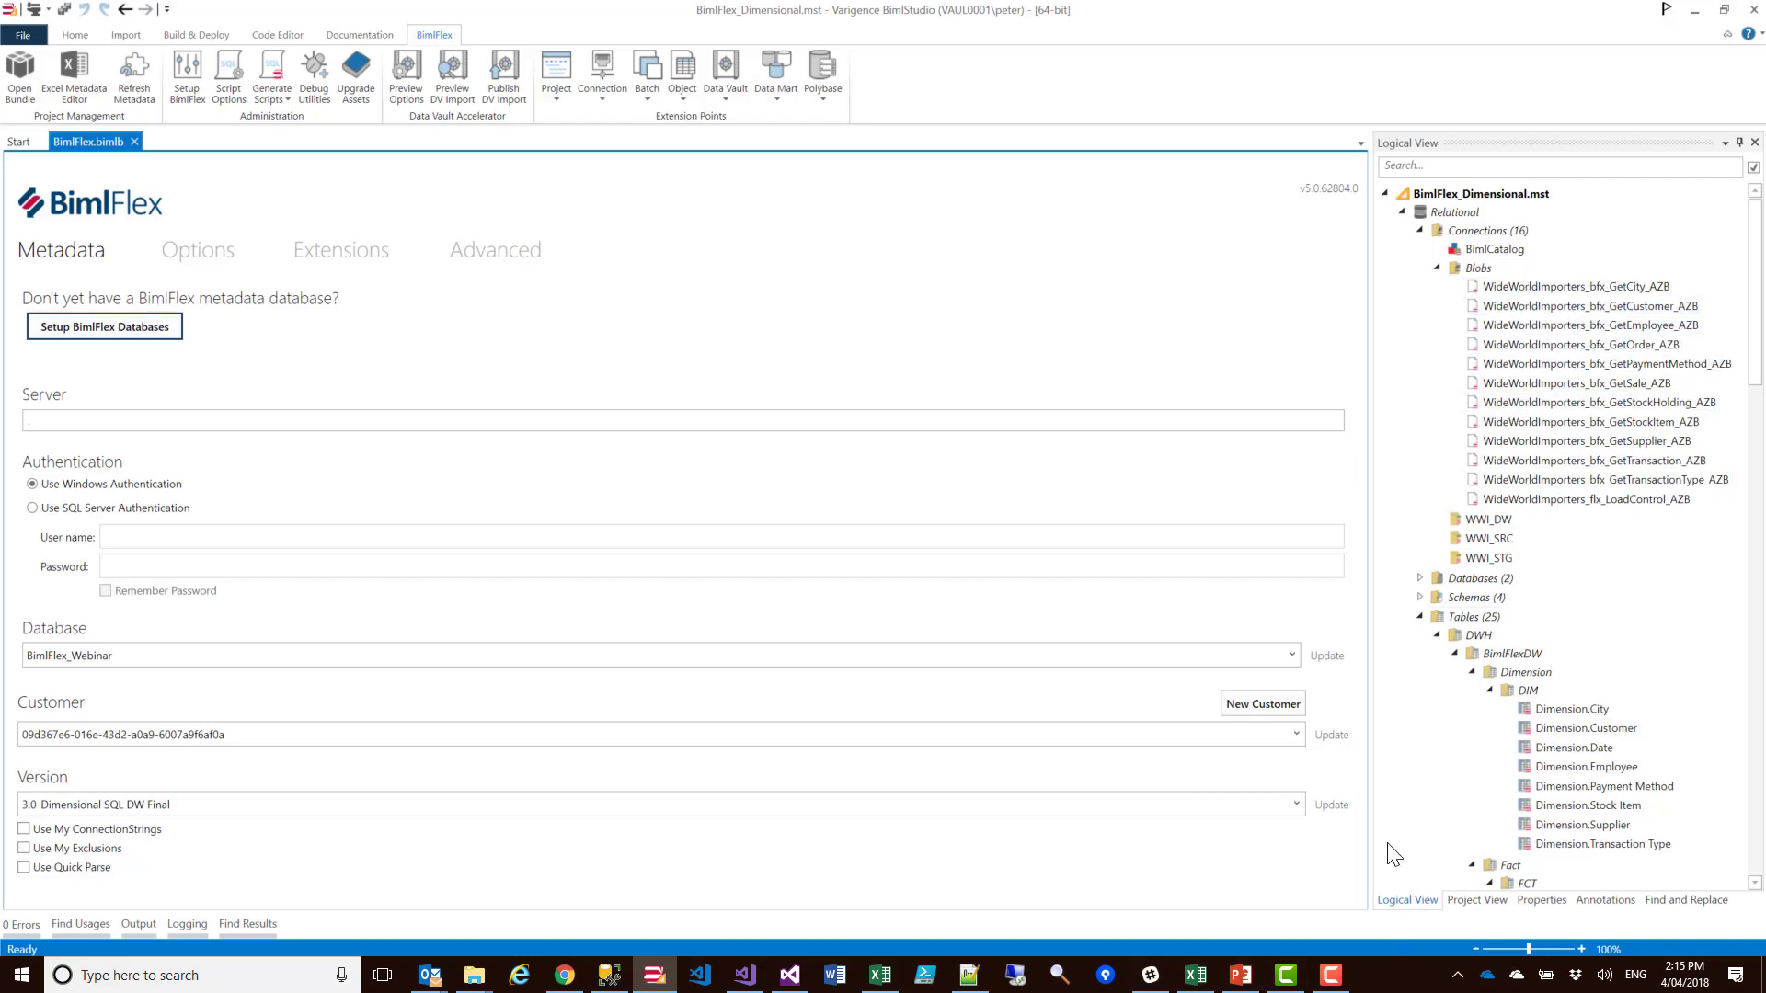
{"action": "left_click", "coordinate": [1196, 975]}
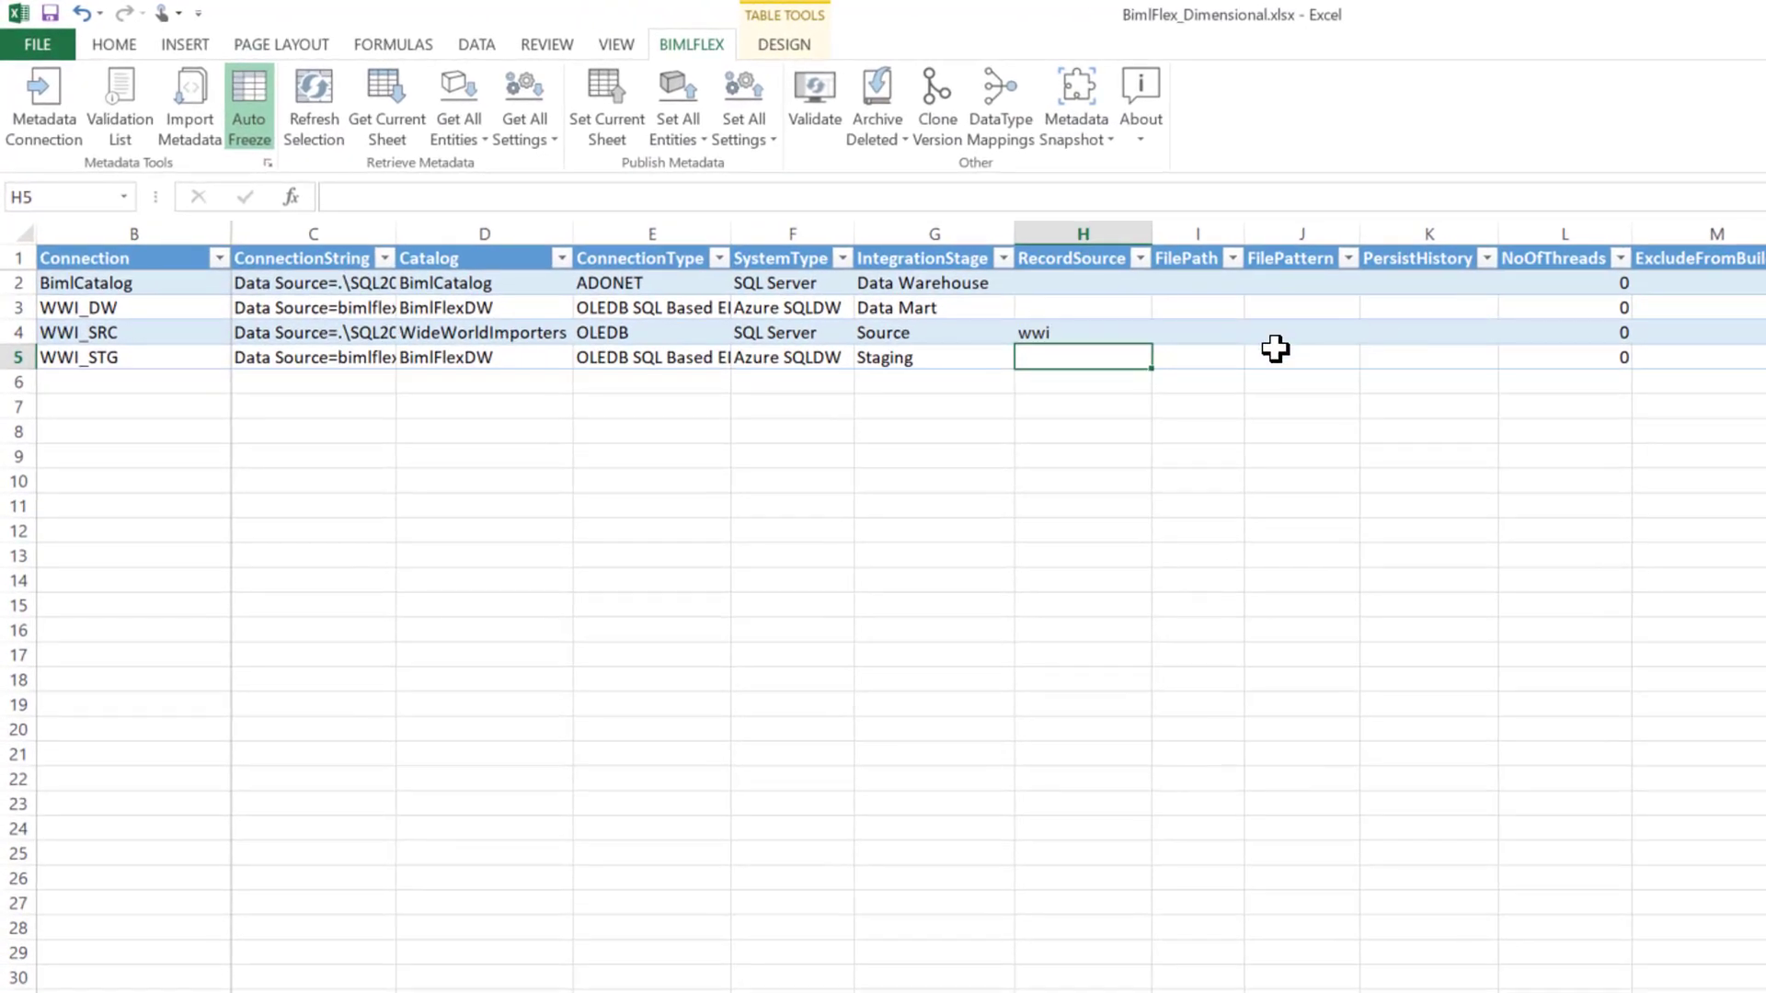
{"action": "left_click", "coordinate": [1063, 334]}
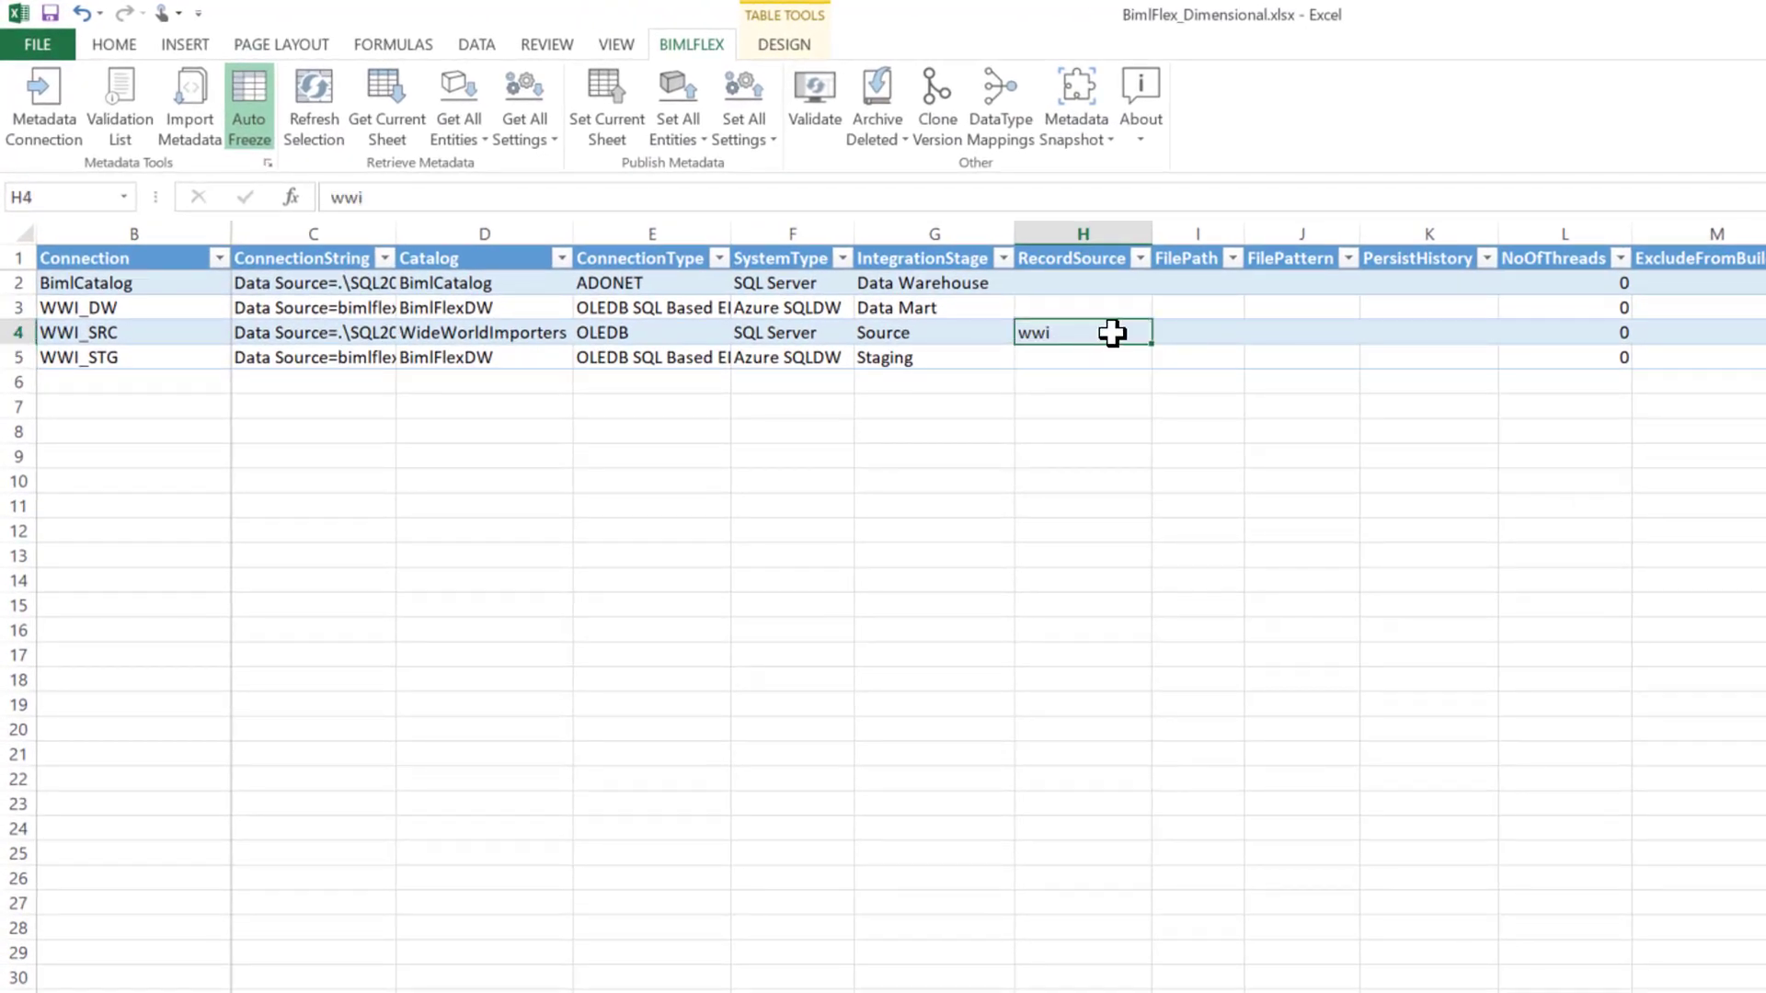
{"action": "left_click", "coordinate": [1561, 333]}
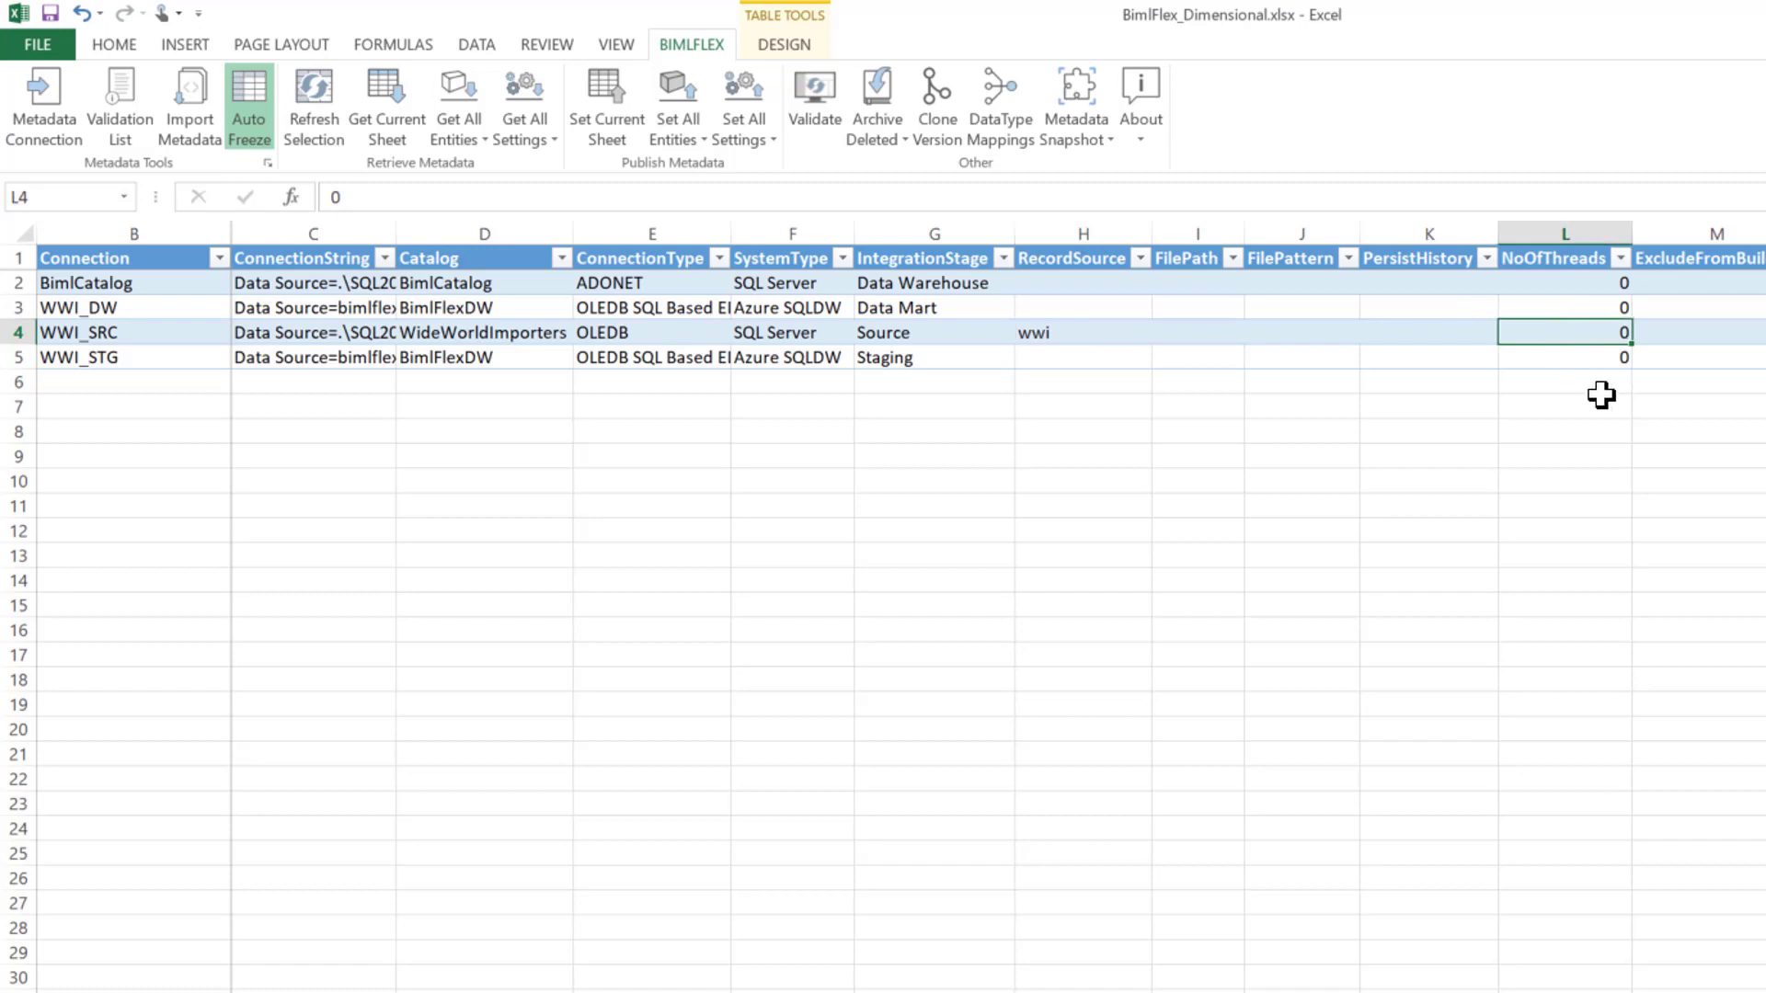
{"action": "type", "text": "4"}
{"action": "key", "text": "Tab"}
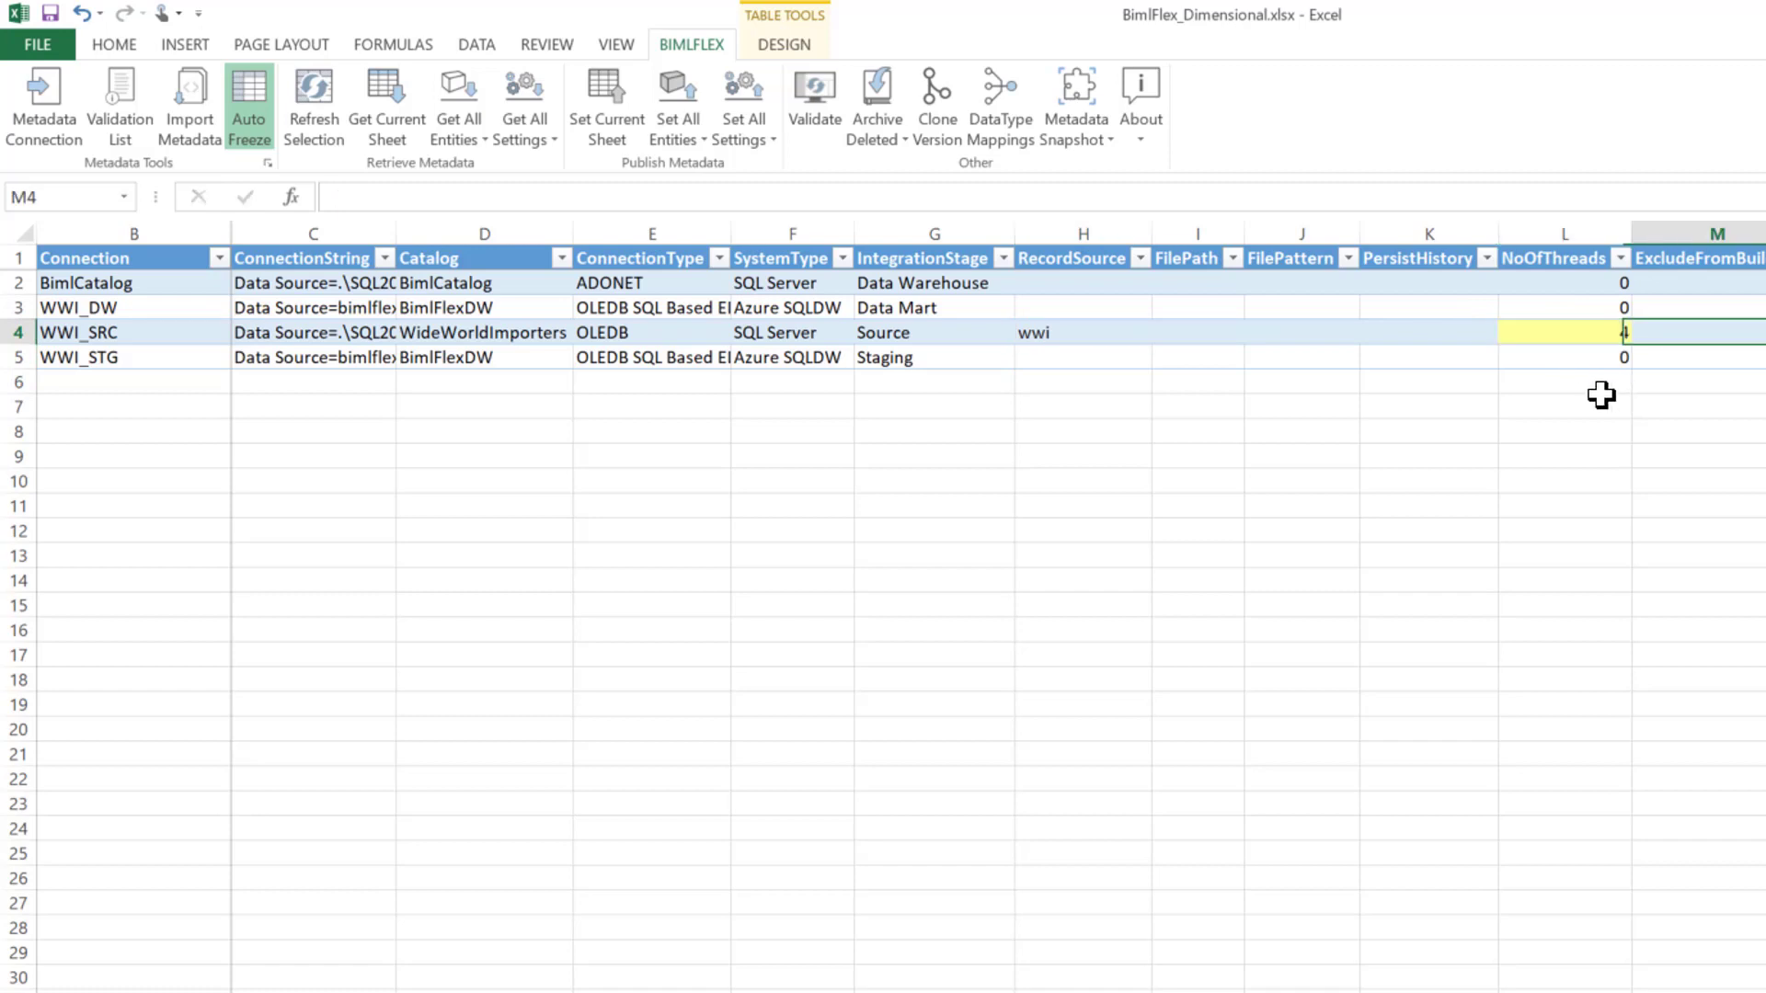
{"action": "left_click", "coordinate": [611, 118]}
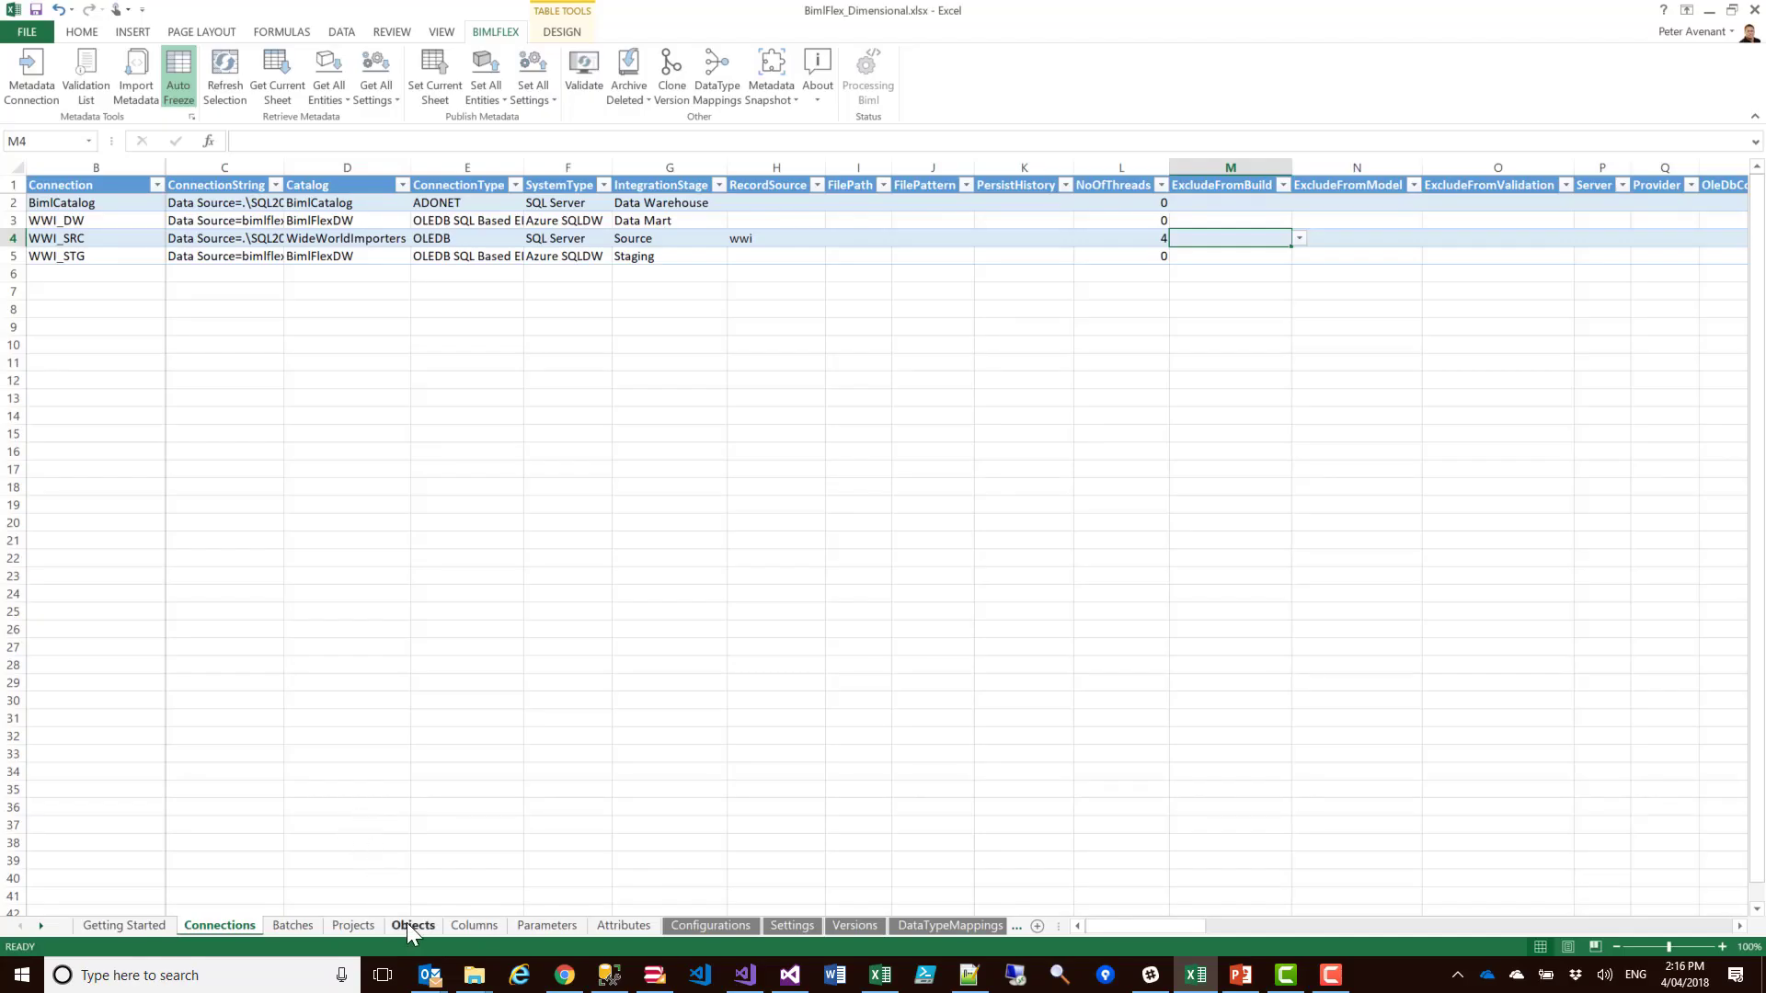
On the Objects sheet, set NoOfThreads to 8 for the GetSale source object and publish the sheet
{"action": "left_click", "coordinate": [413, 925]}
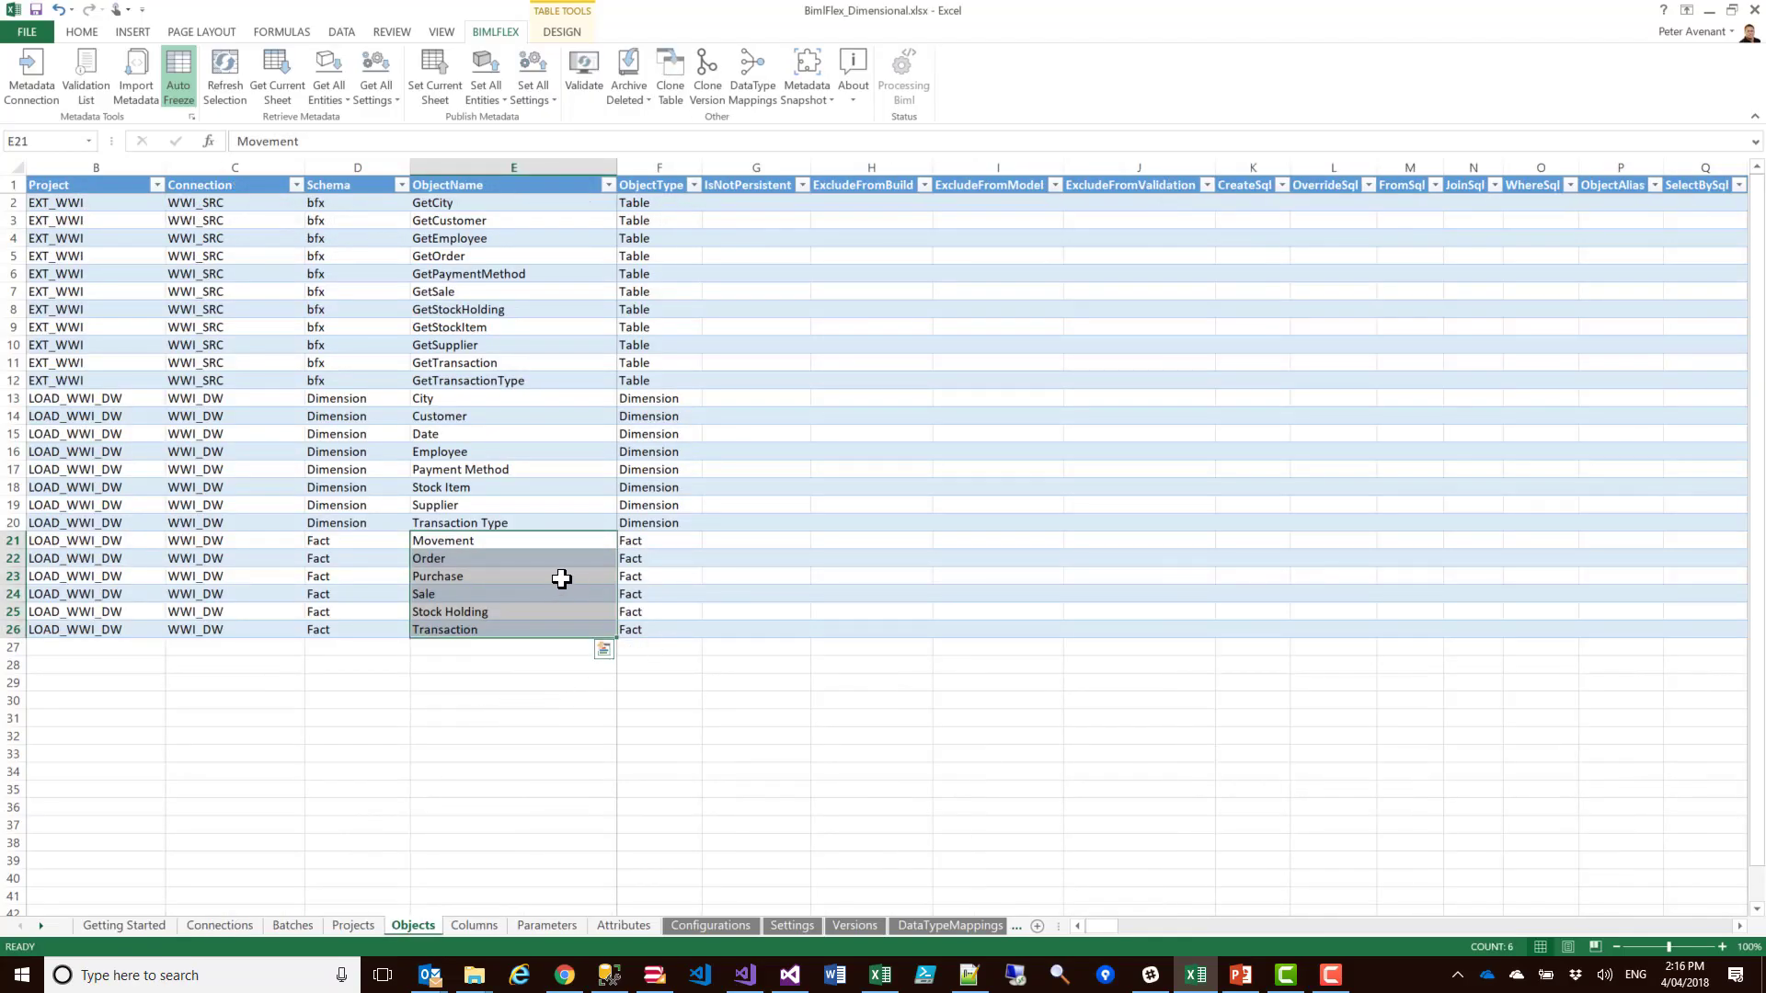
{"action": "left_click", "coordinate": [472, 294]}
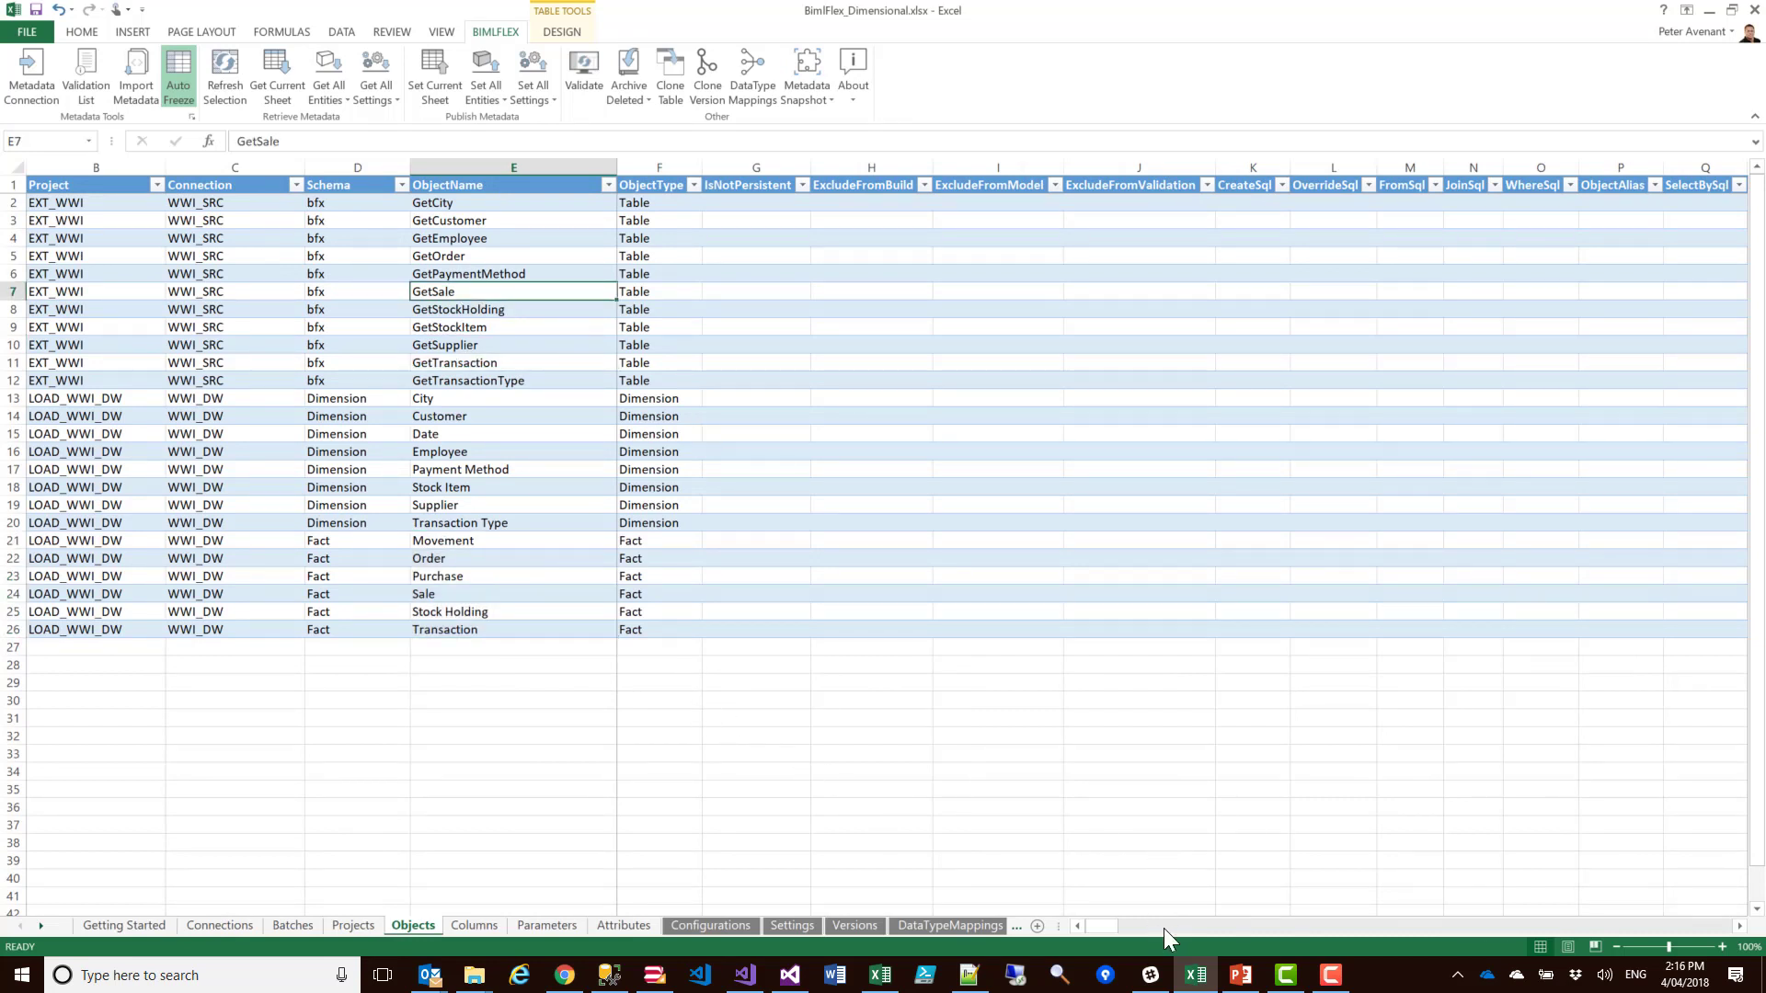
{"action": "left_click_drag", "start_coordinate": [1116, 925], "coordinate": [1166, 955]}
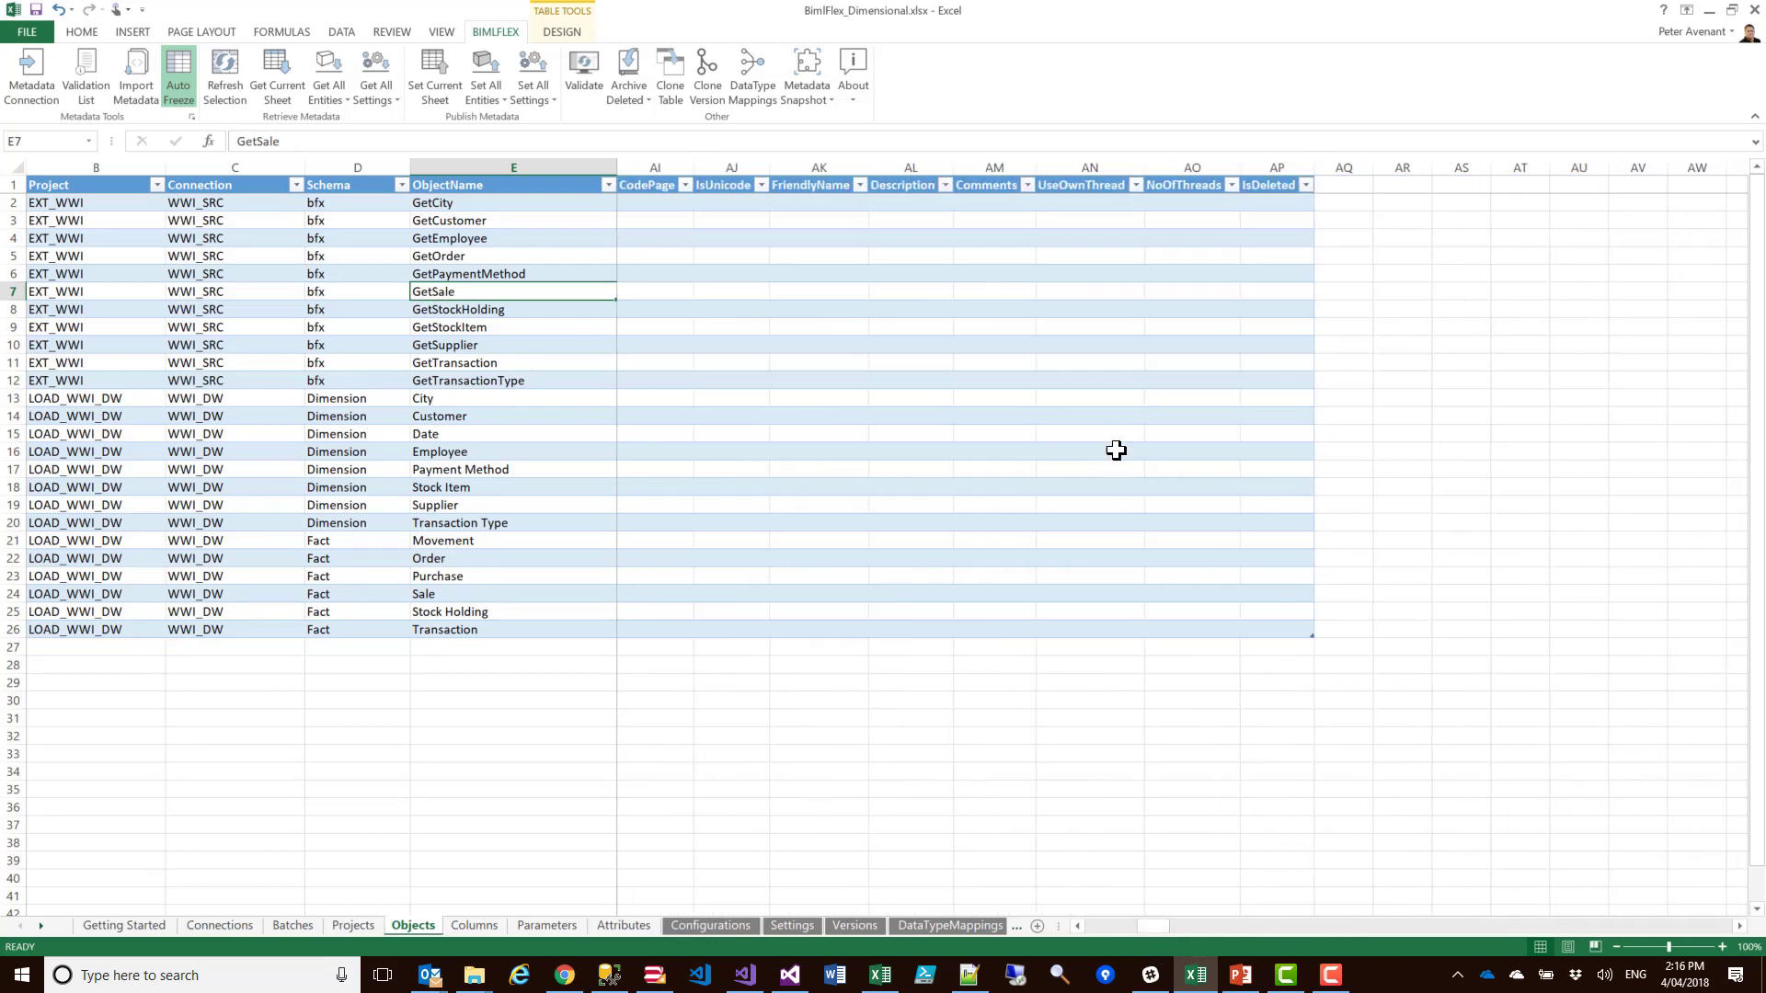
{"action": "left_click", "coordinate": [1189, 292]}
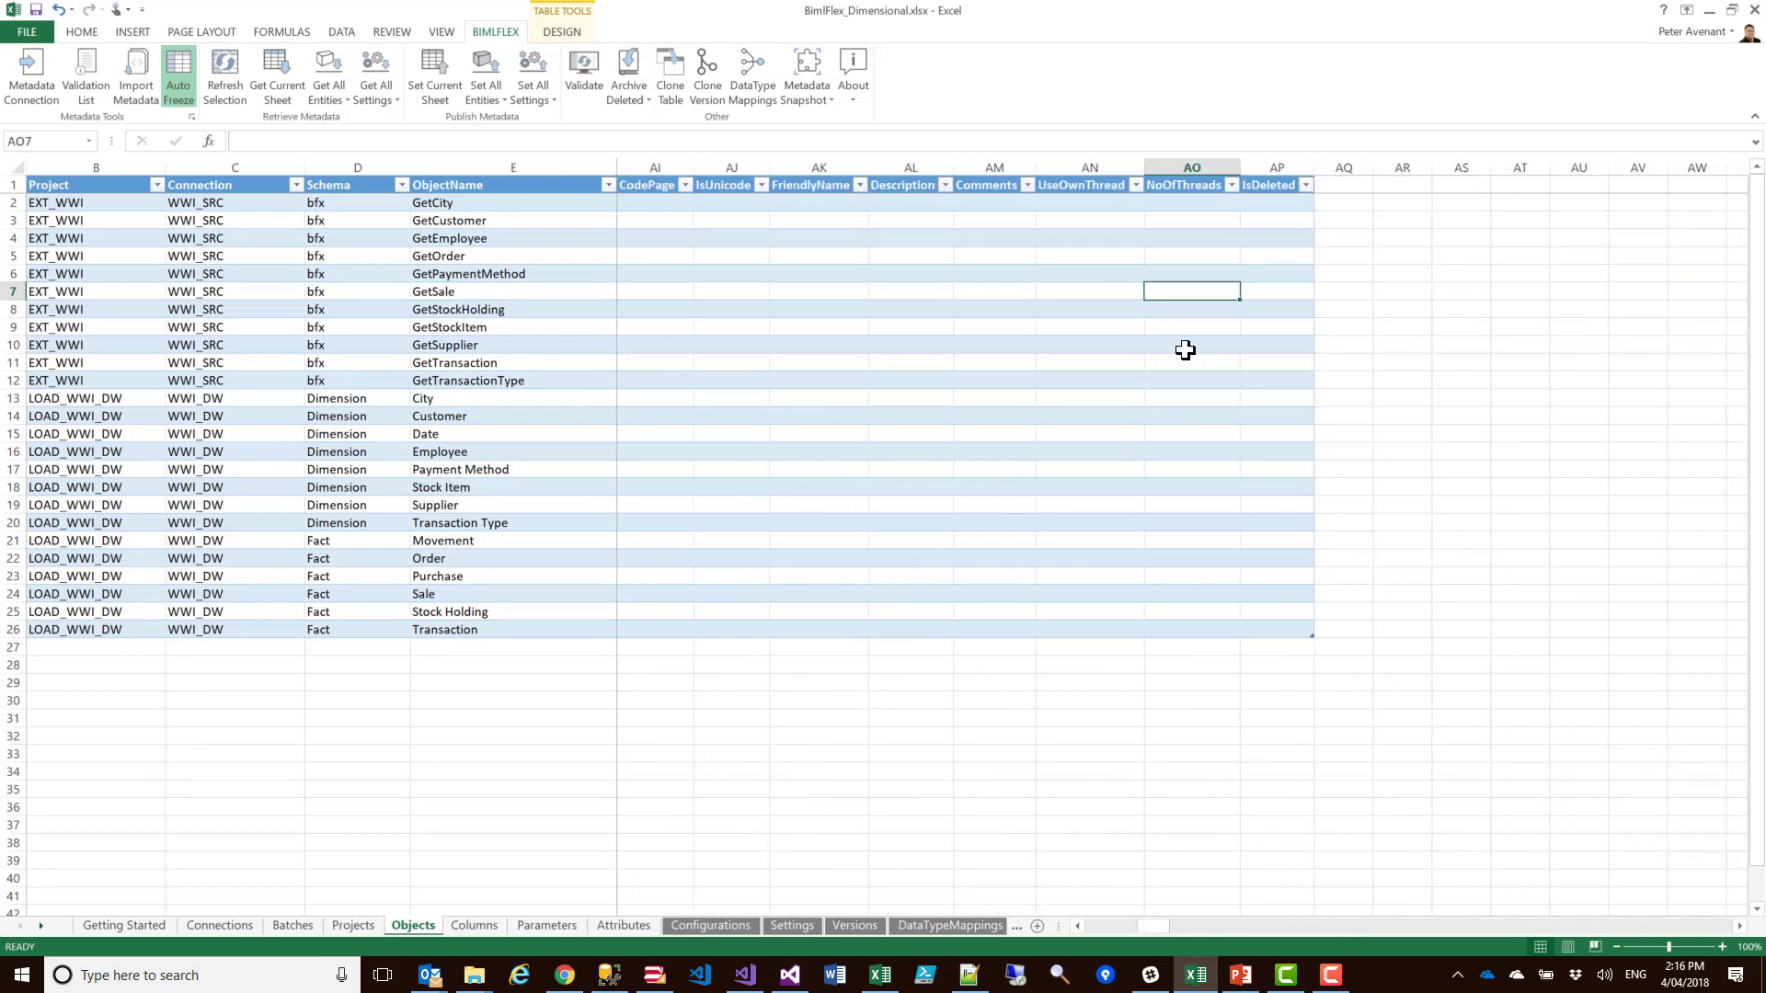
{"action": "type", "text": "8"}
{"action": "key", "text": "Tab"}
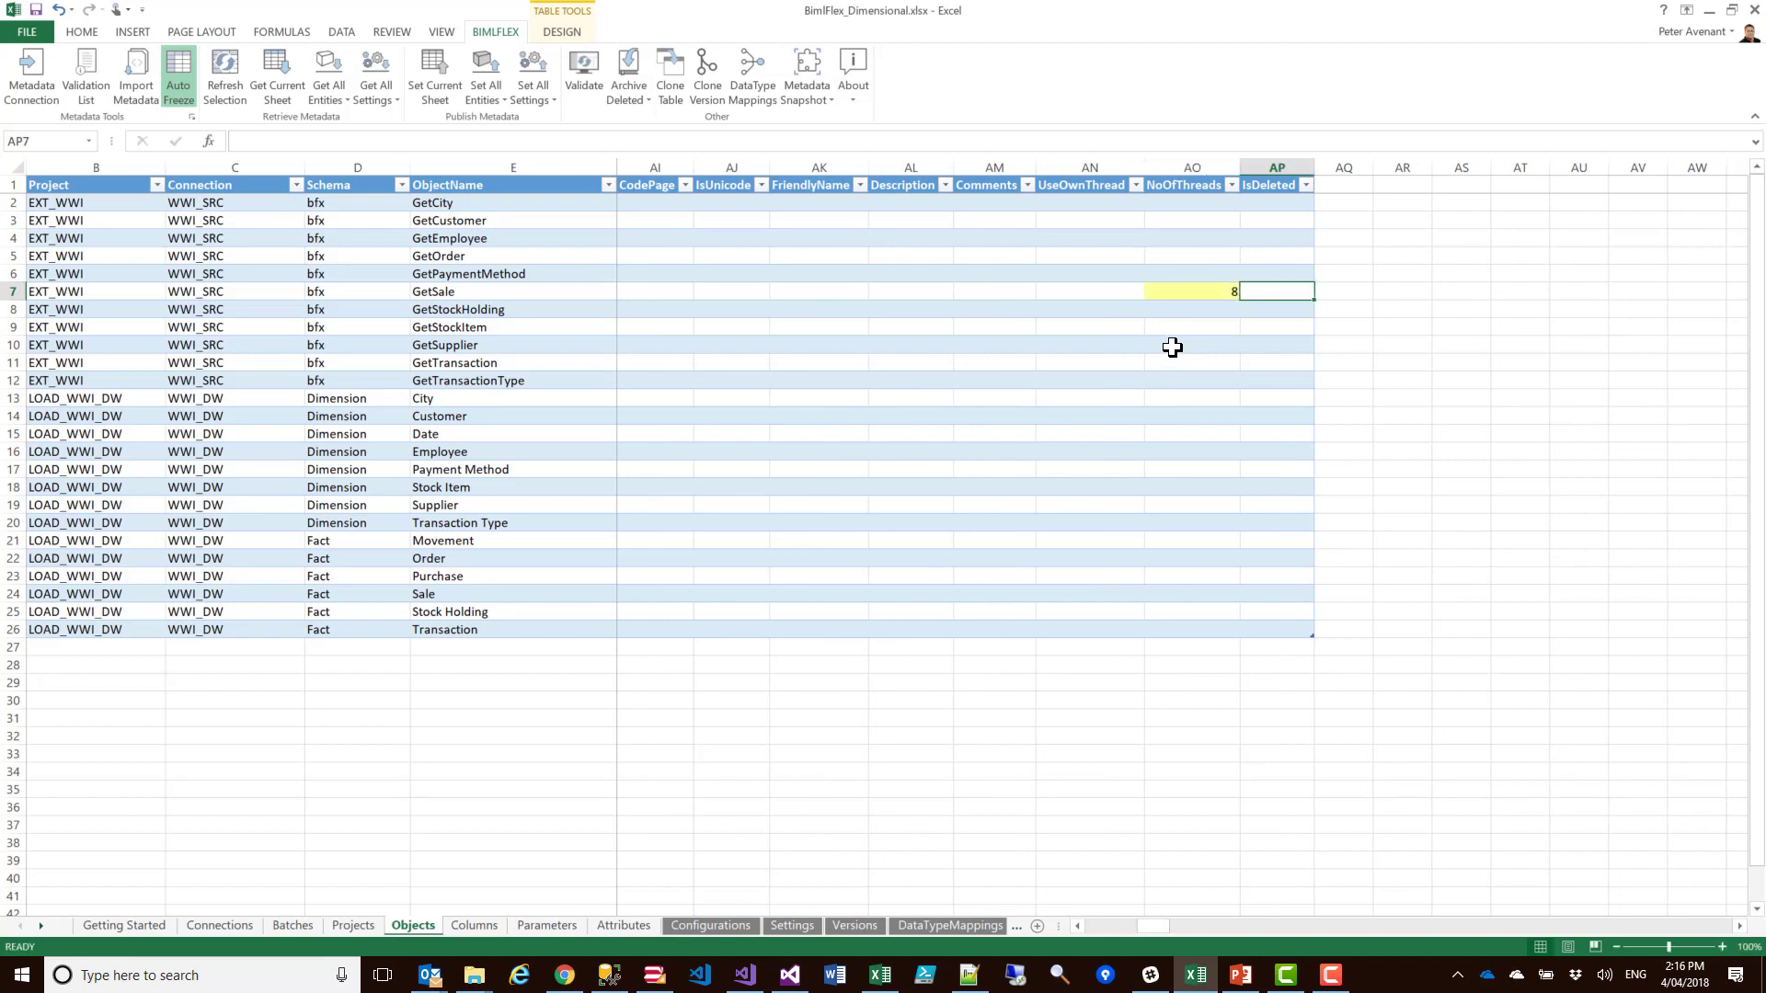
{"action": "left_click", "coordinate": [428, 74]}
Switch to BimlStudio, refresh the metadata and look through the per-thread blob connections
{"action": "left_click", "coordinate": [654, 978]}
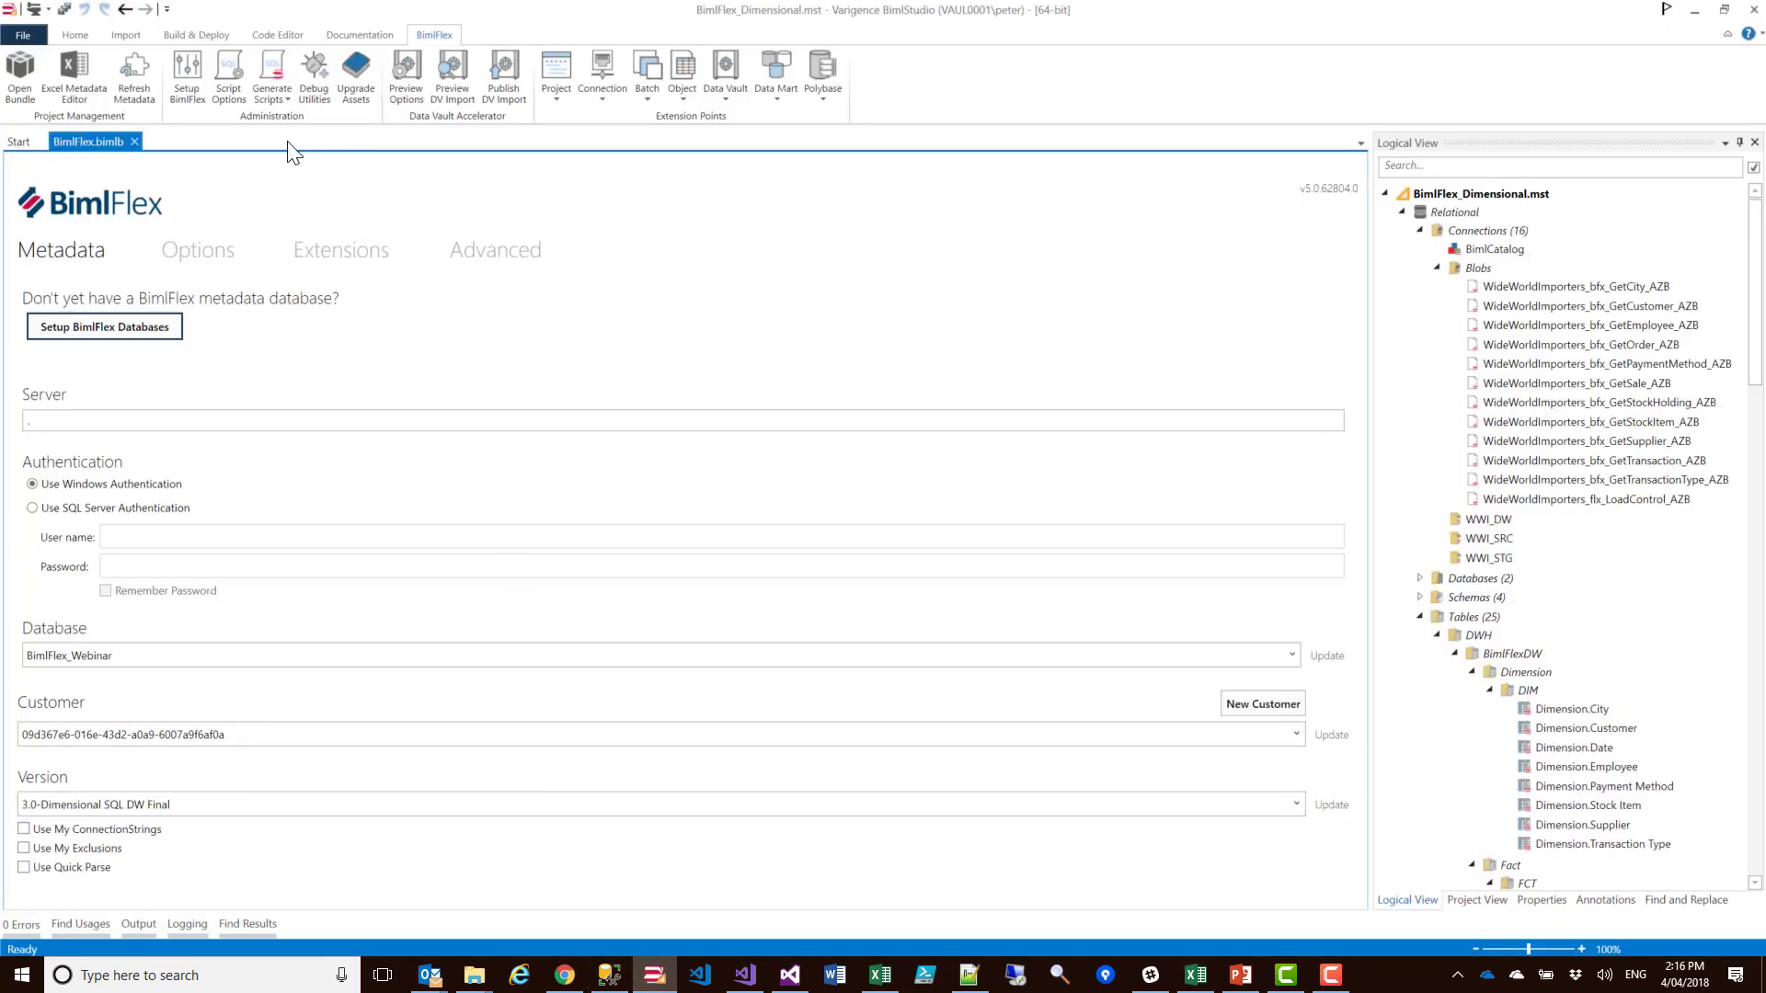
{"action": "left_click", "coordinate": [135, 87]}
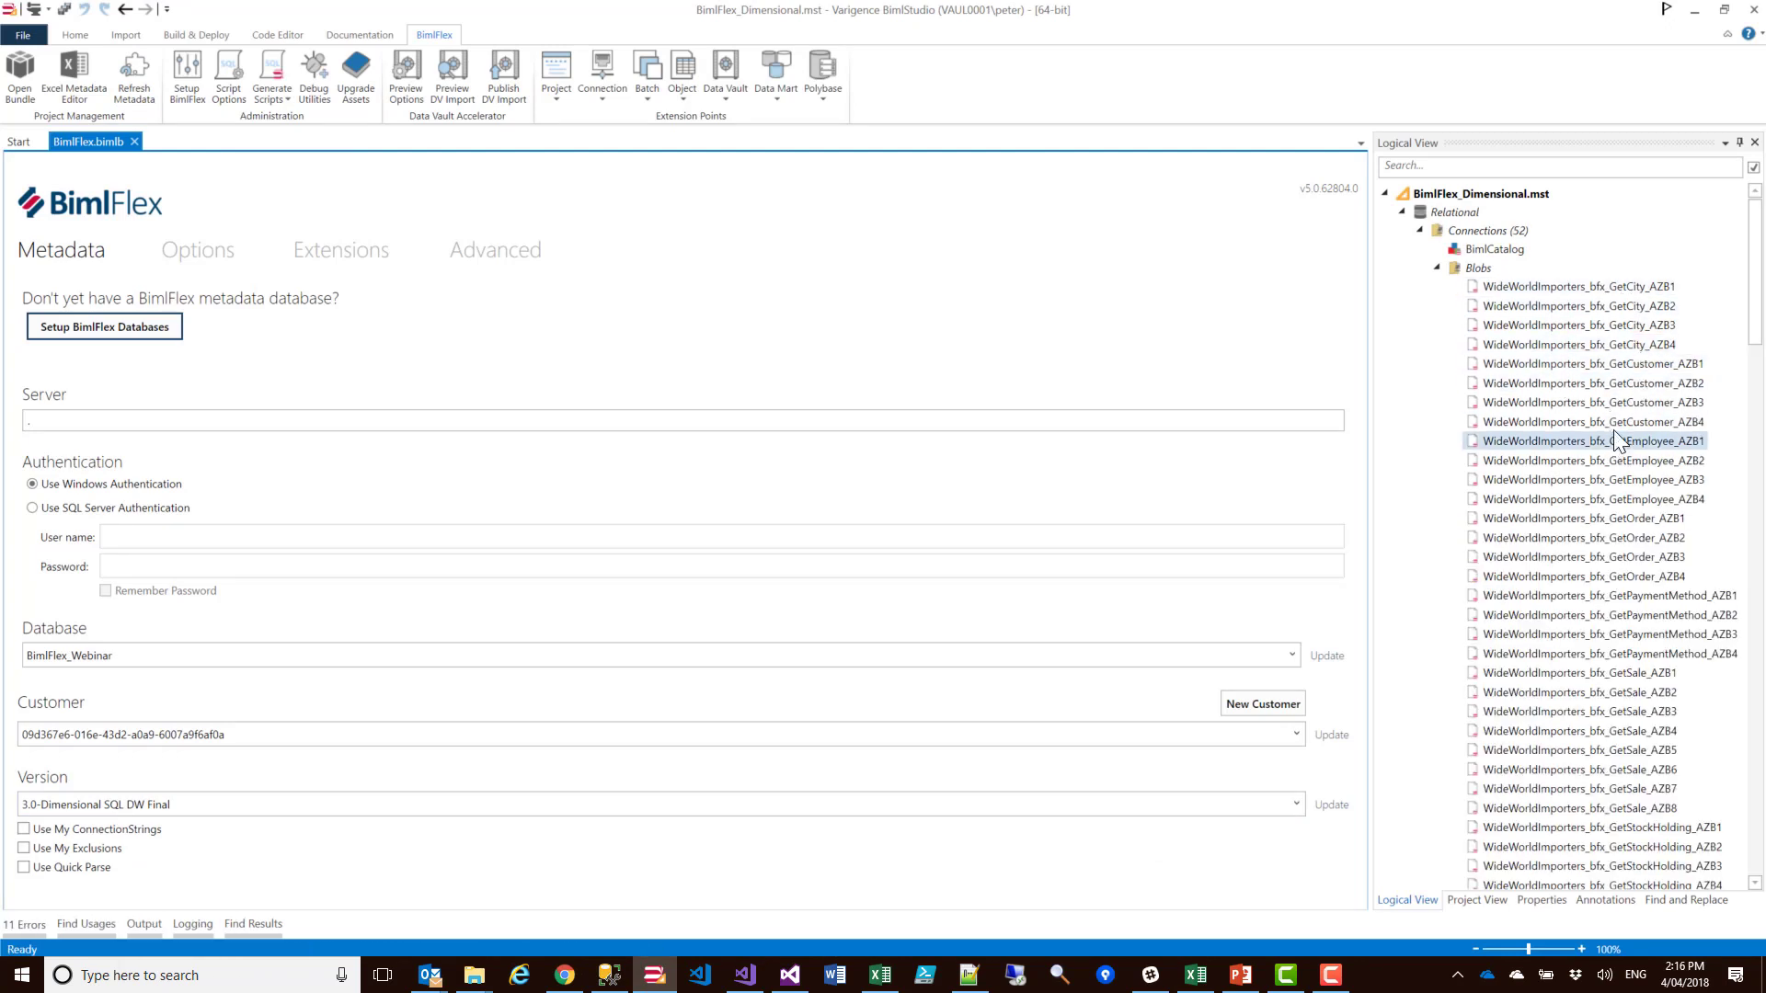
{"action": "scroll", "coordinate": [1617, 659], "scroll_direction": "down", "scroll_amount": 2}
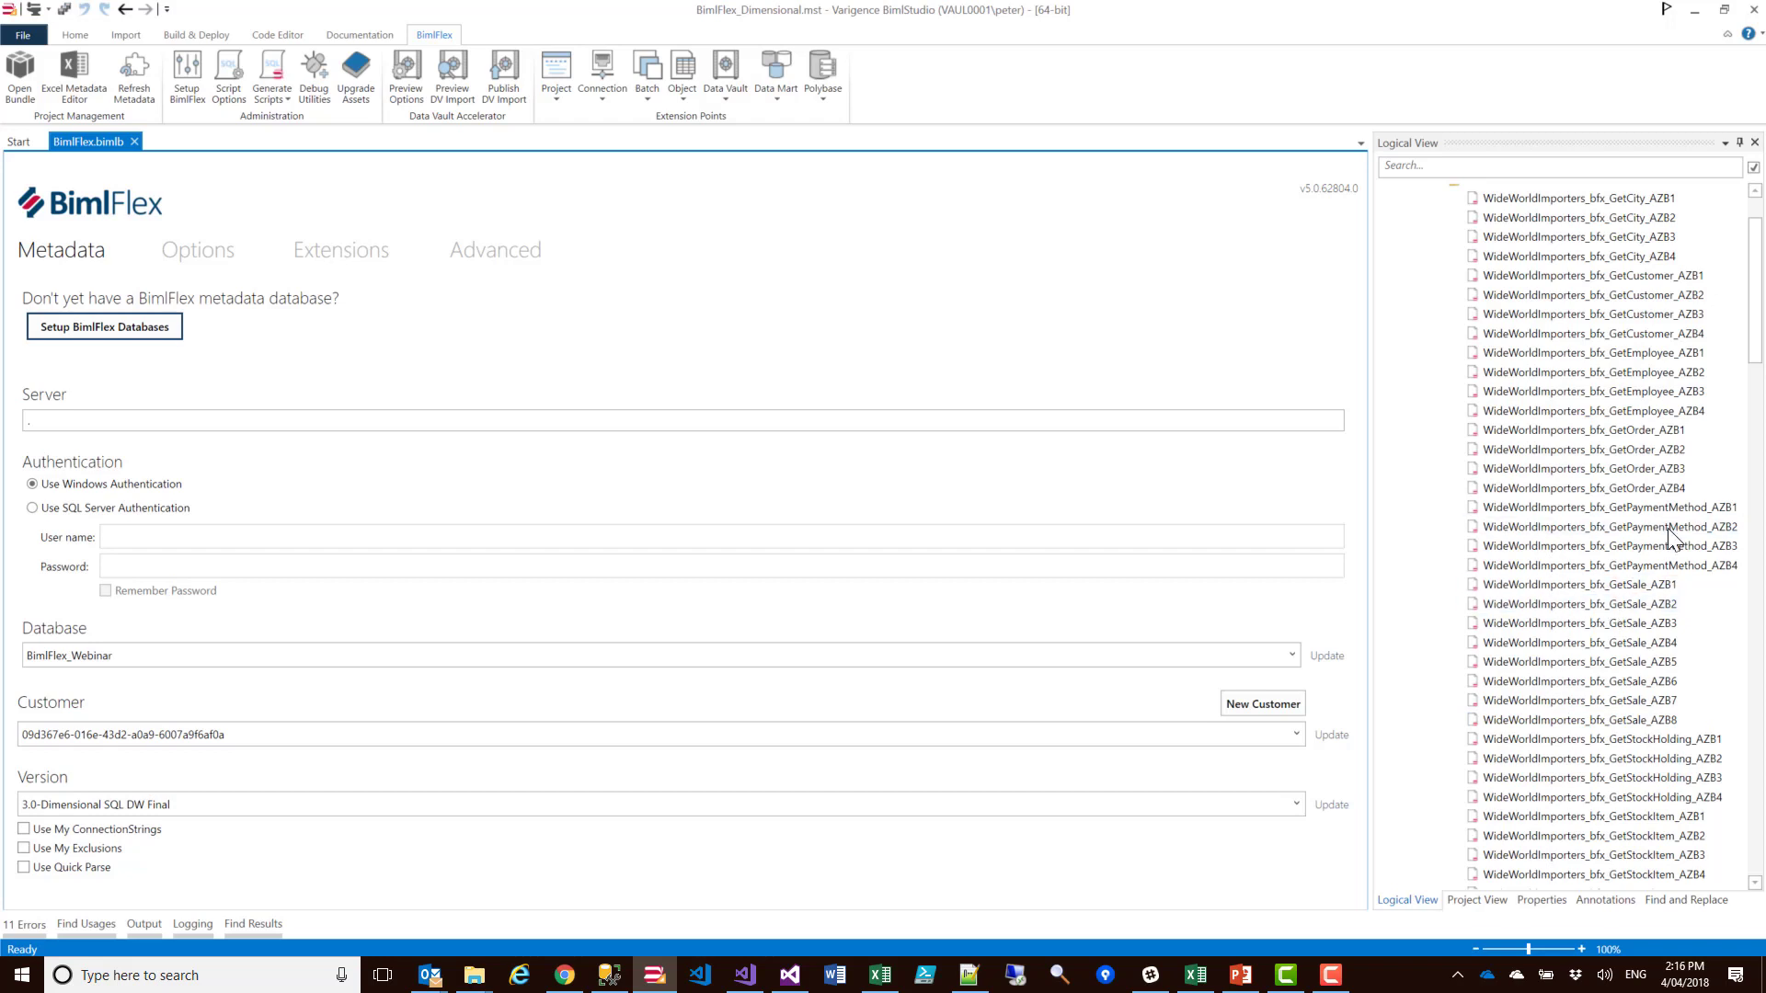
{"action": "scroll", "coordinate": [1555, 308], "scroll_direction": "up", "scroll_amount": 2}
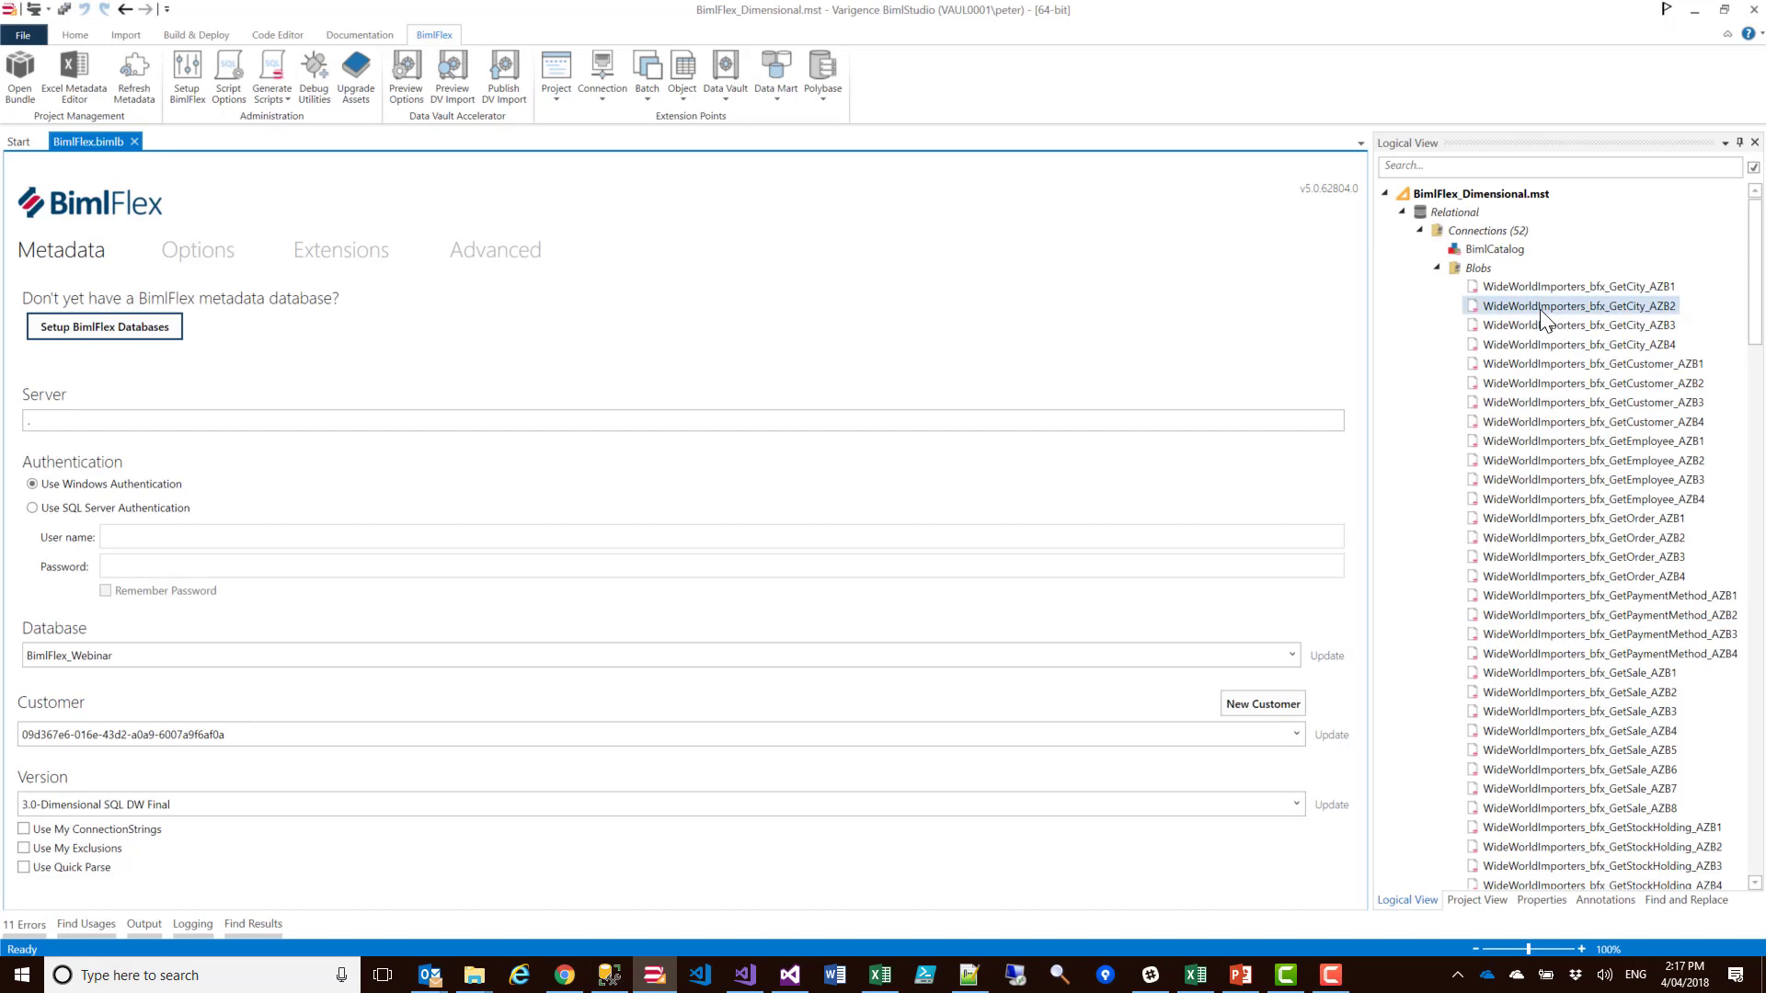
Collapse the Blobs, DWH and EXT table groups in the project tree and examine the generated SSIS projects and packages
{"action": "left_click", "coordinate": [1438, 268]}
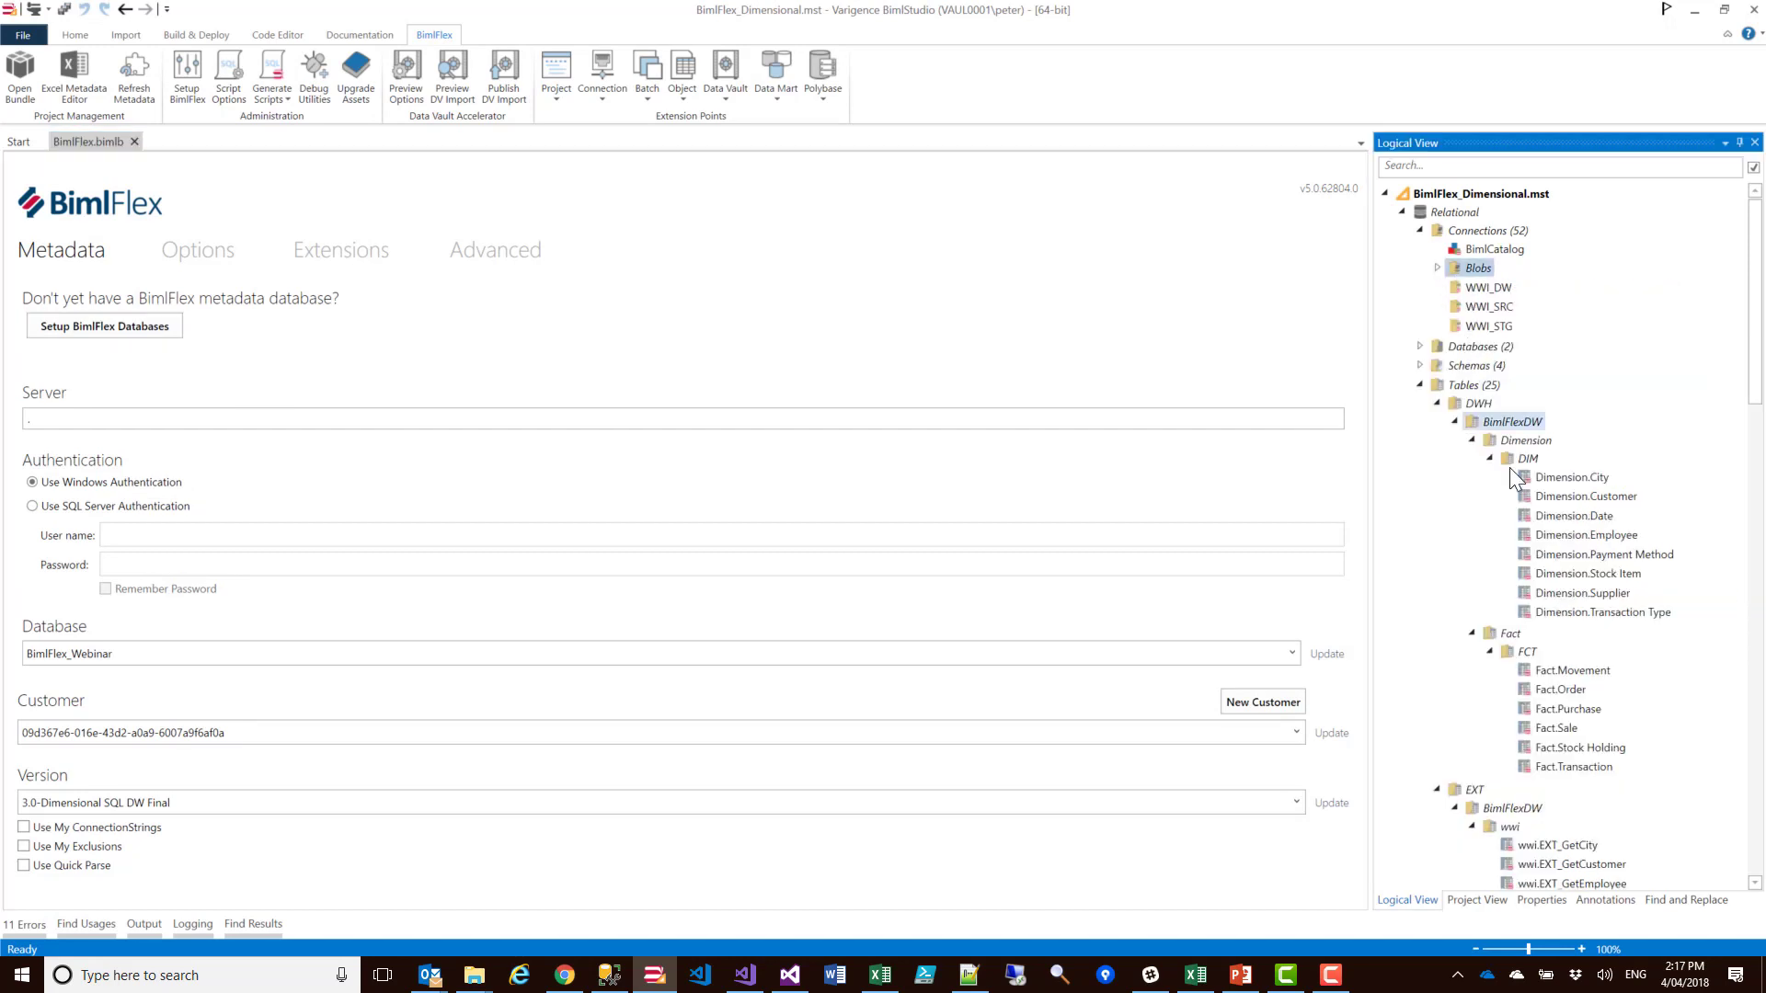
{"action": "left_click", "coordinate": [1436, 404]}
{"action": "left_click", "coordinate": [1436, 404]}
{"action": "left_click", "coordinate": [1455, 423]}
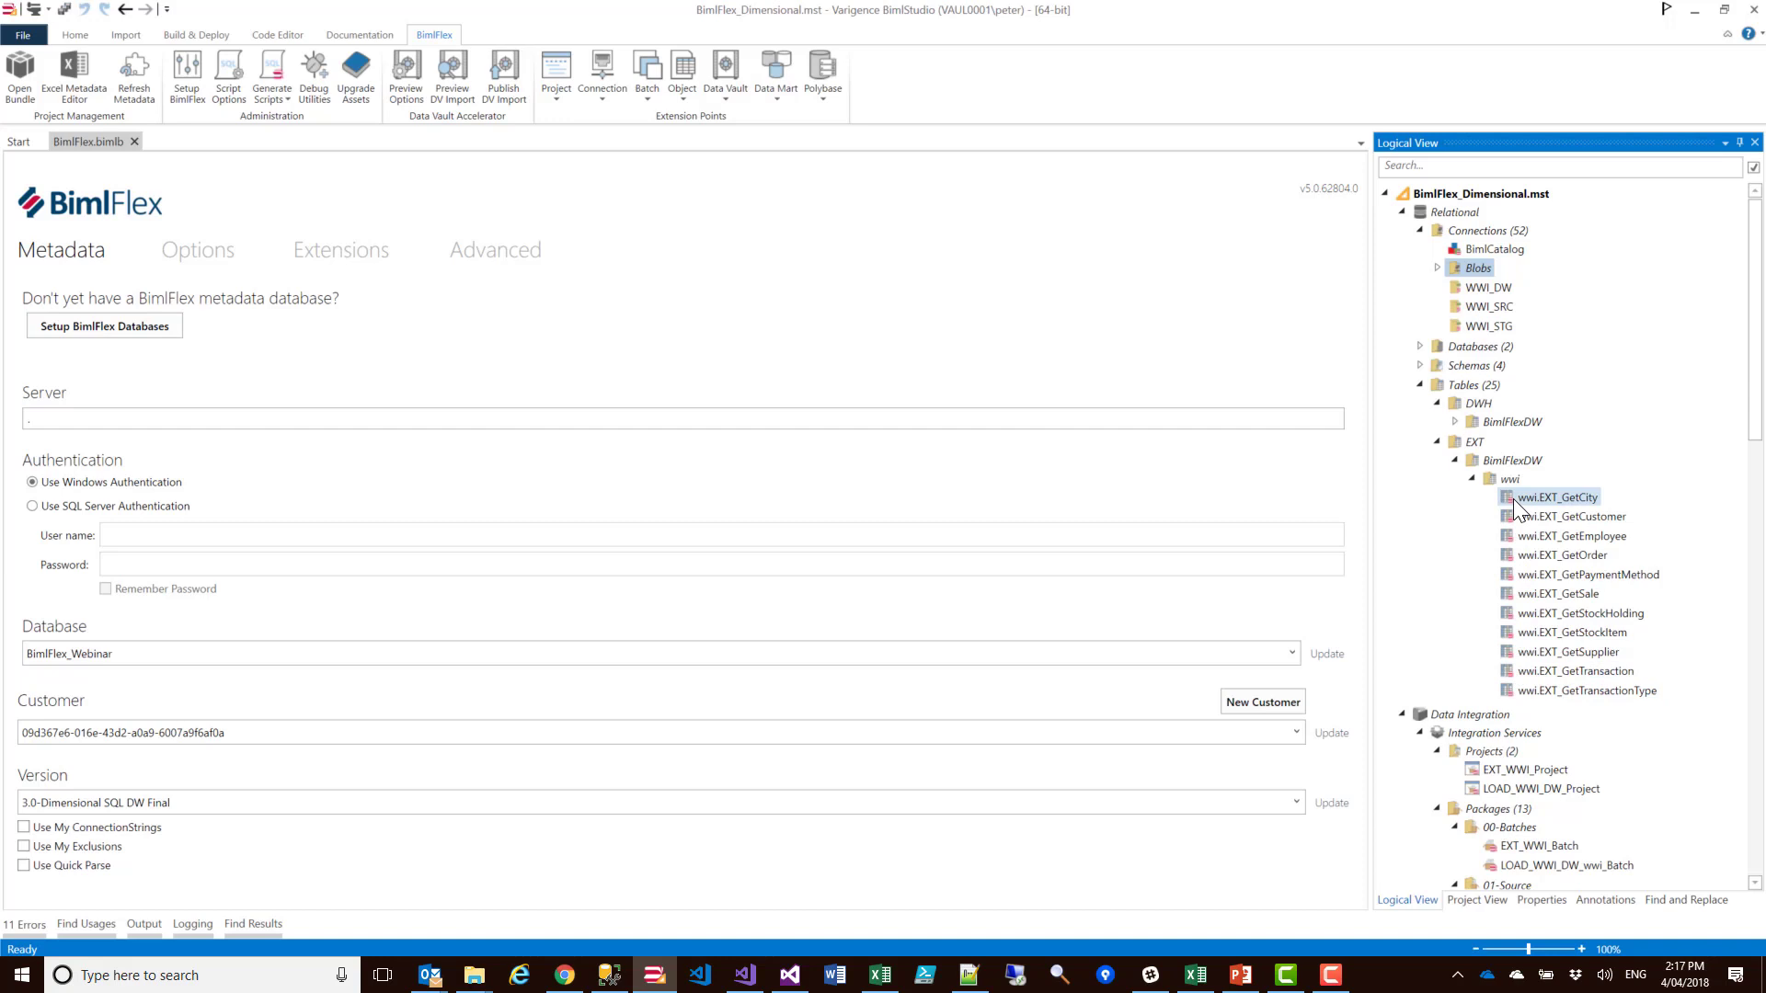
{"action": "left_click", "coordinate": [1474, 484]}
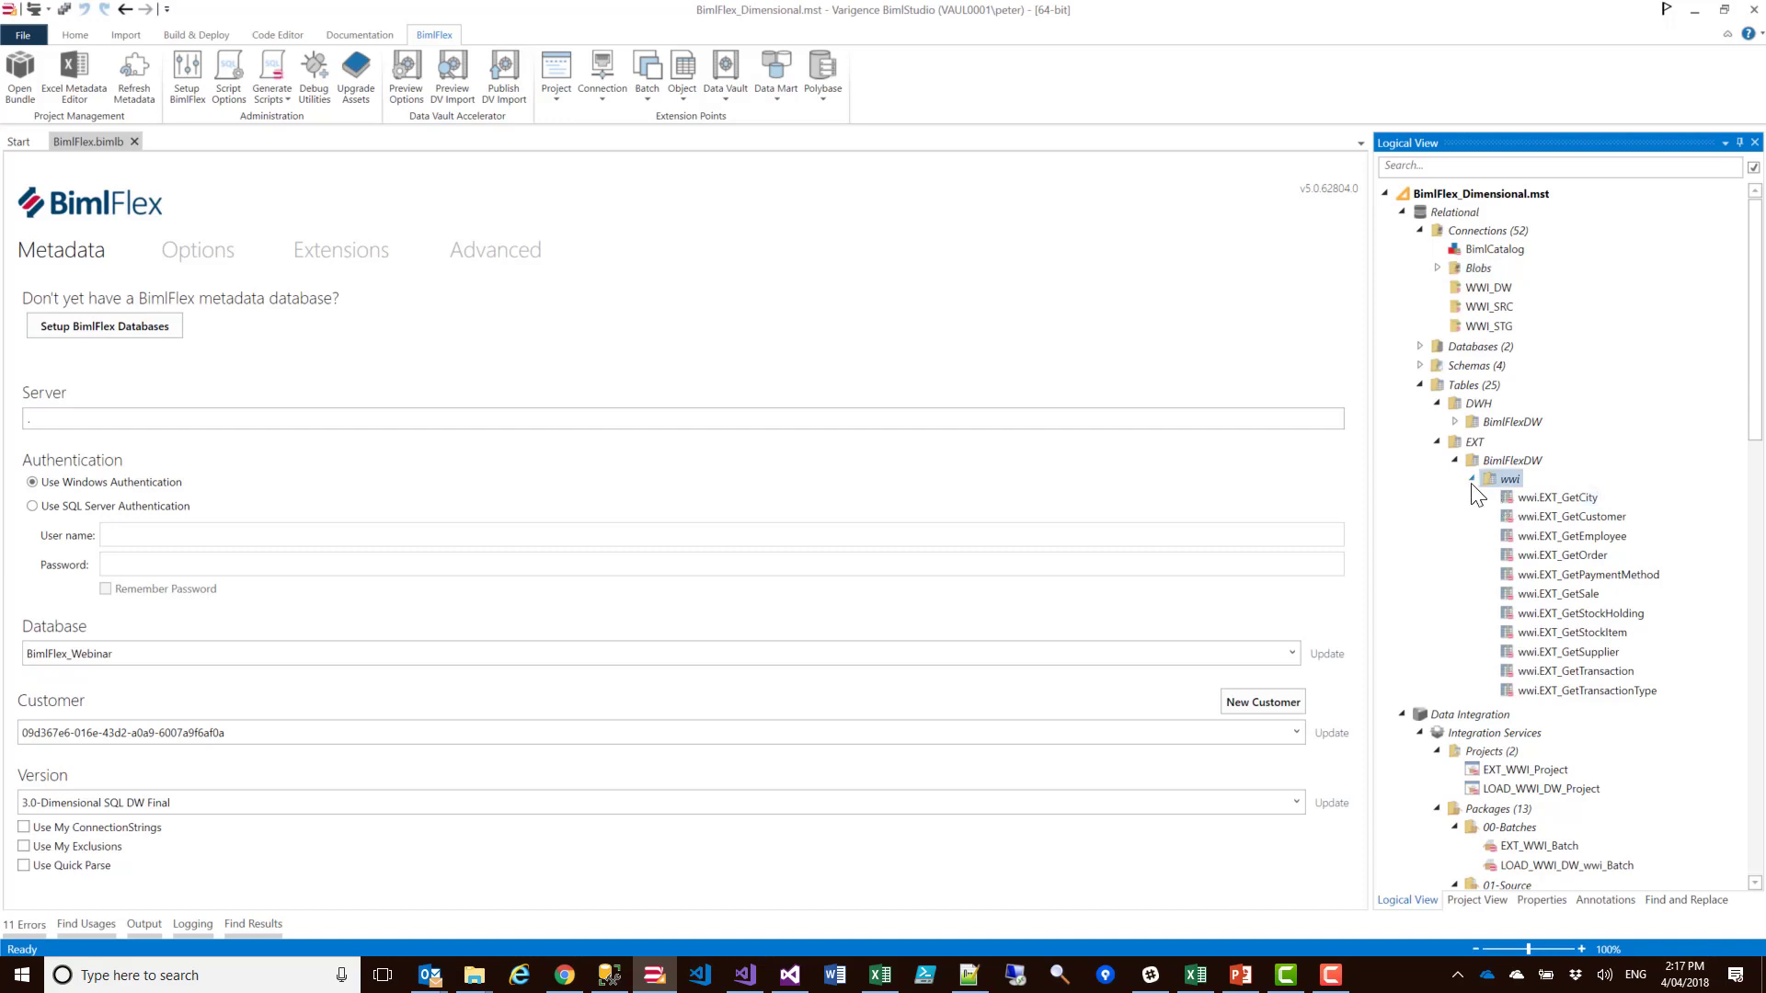
{"action": "left_click", "coordinate": [1472, 480]}
{"action": "scroll", "coordinate": [1523, 607], "scroll_direction": "down", "scroll_amount": 3}
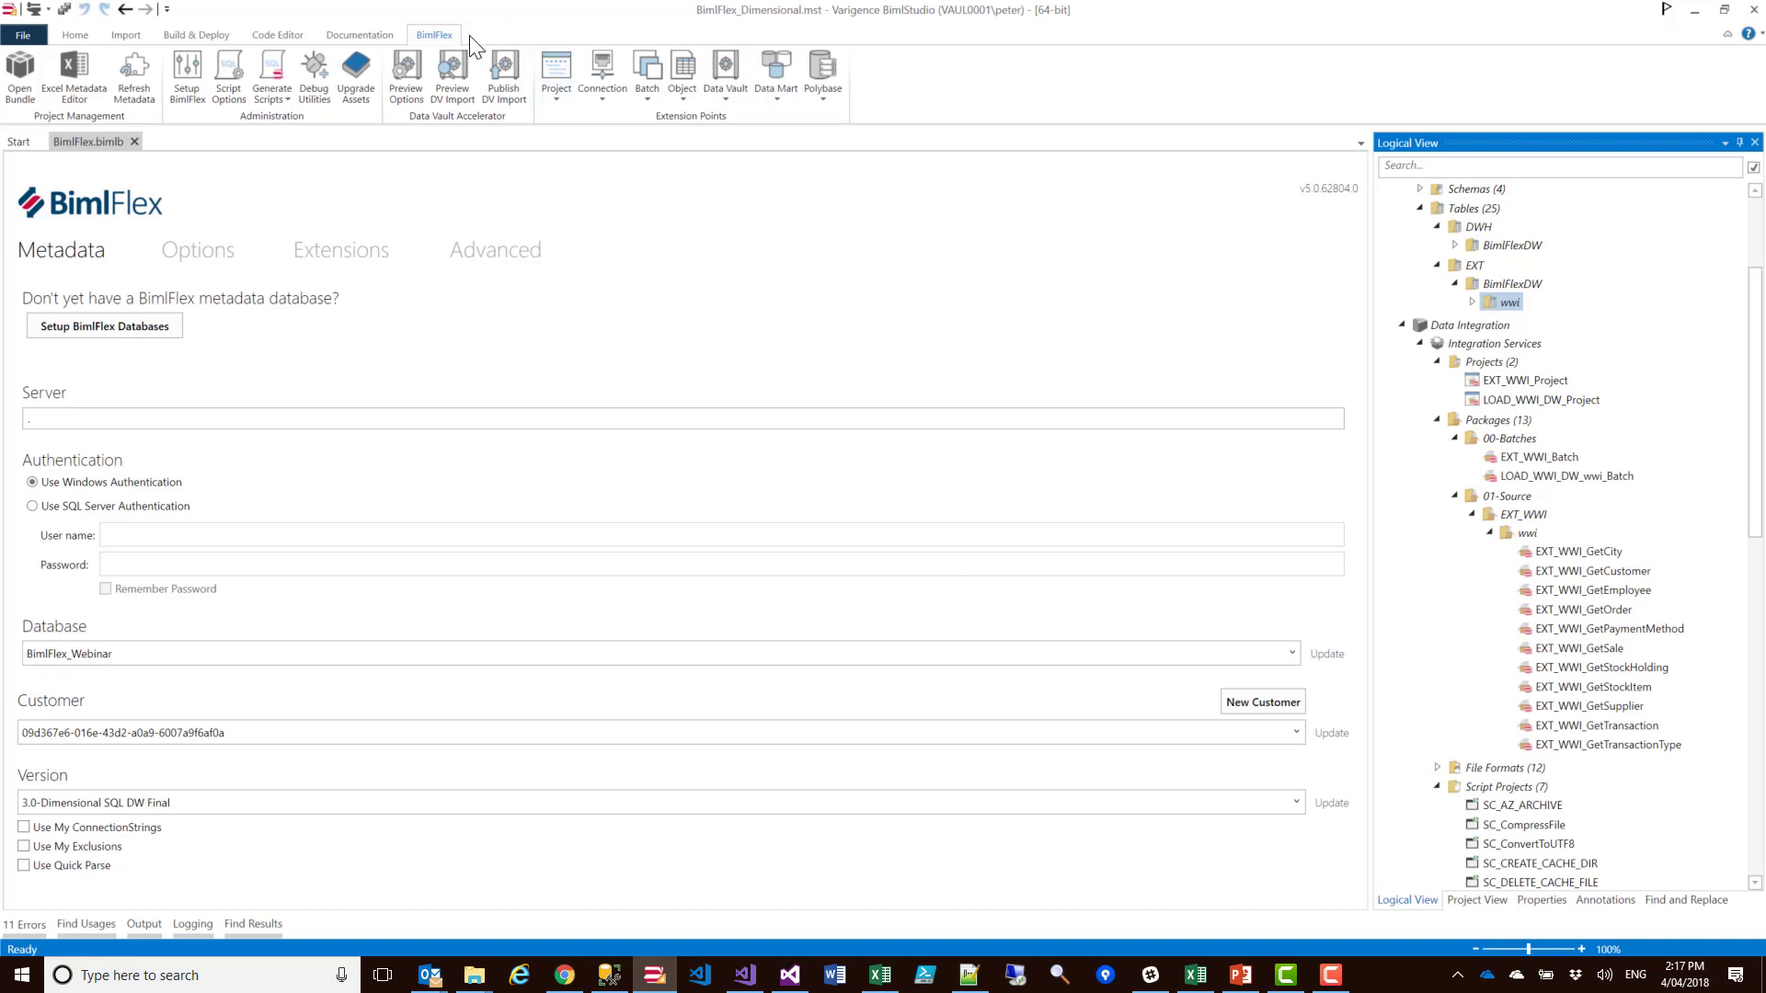
Build the BimlFlex_Dimensional project and show the build output
{"action": "left_click", "coordinate": [34, 13]}
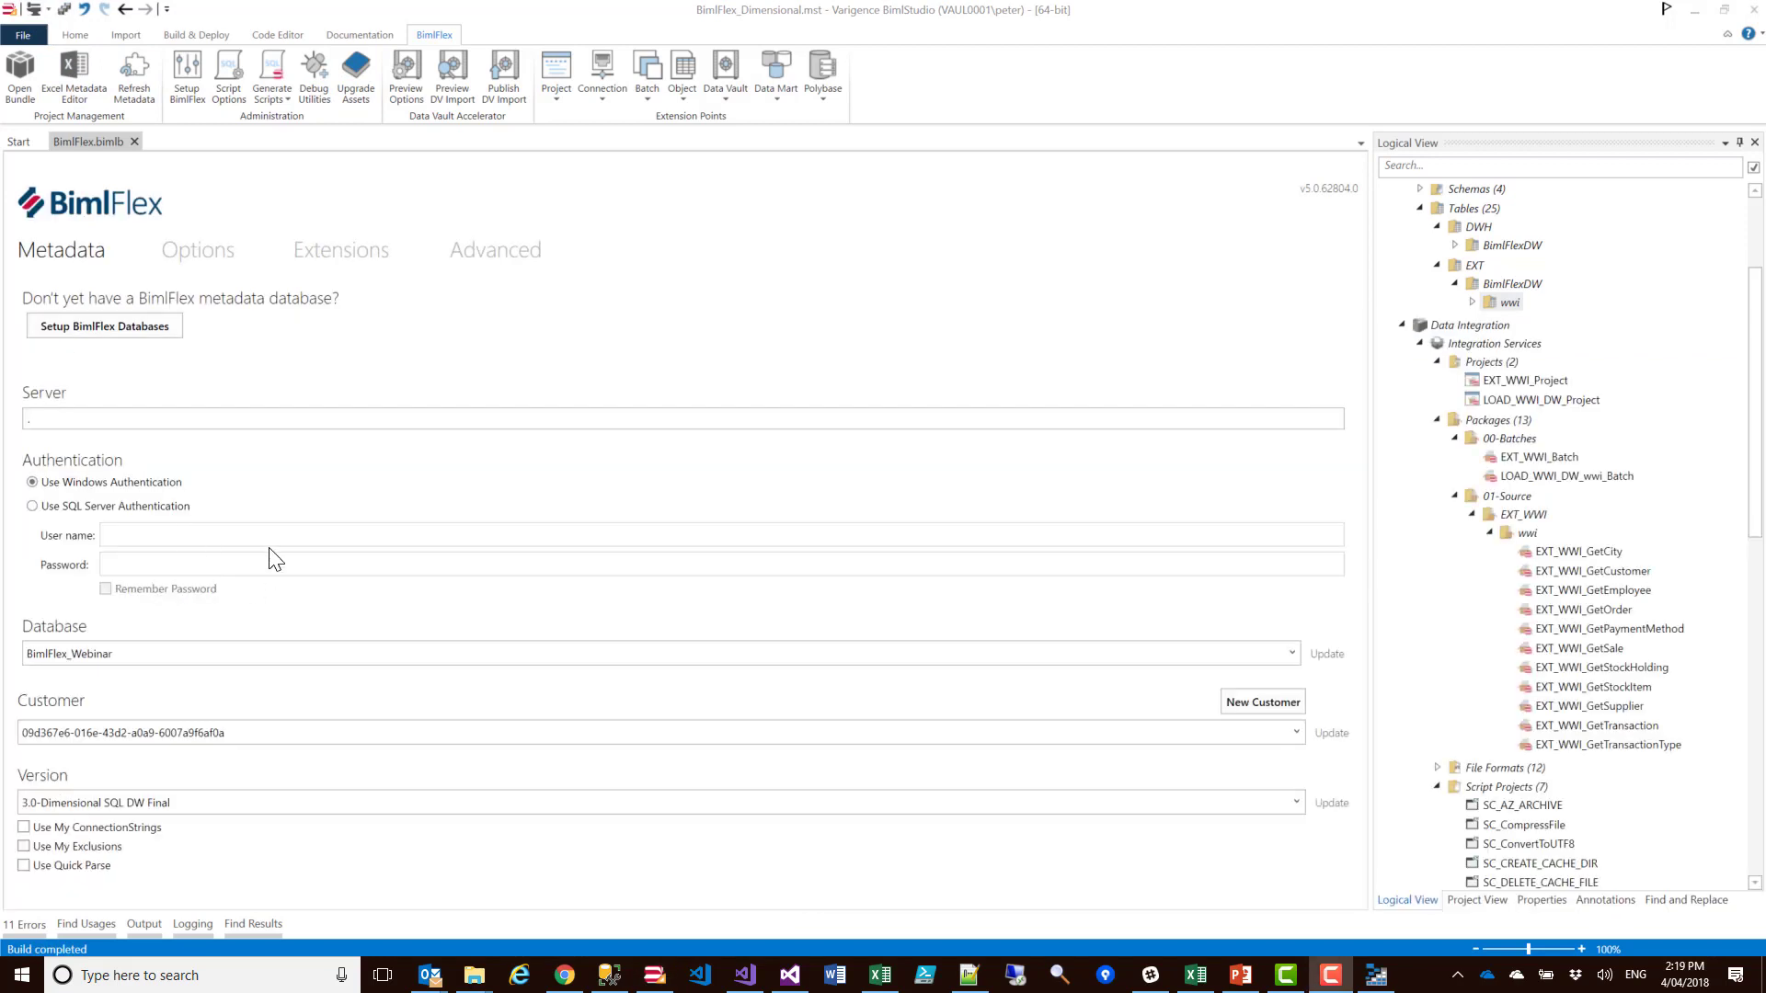
{"action": "left_click", "coordinate": [144, 925]}
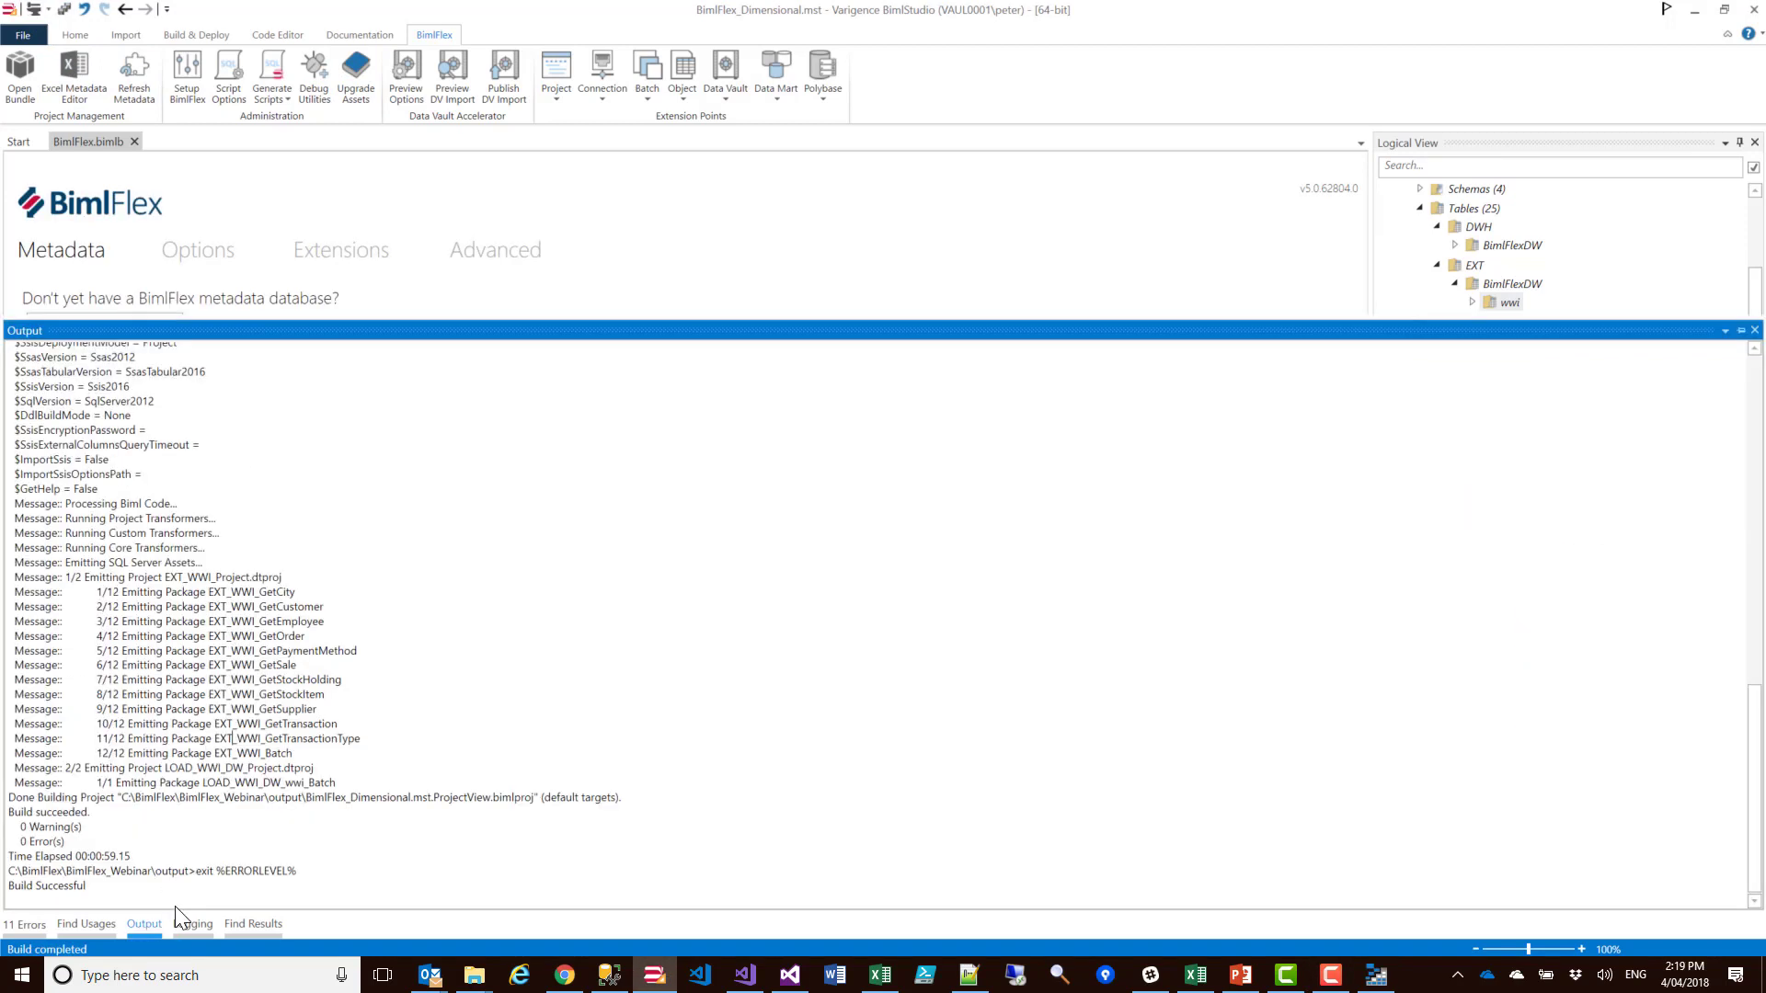
In Visual Studio, open the EXT_WWI_GetCity.dtsx package and examine the parallel threads in its extract data flow
{"action": "left_click", "coordinate": [790, 974]}
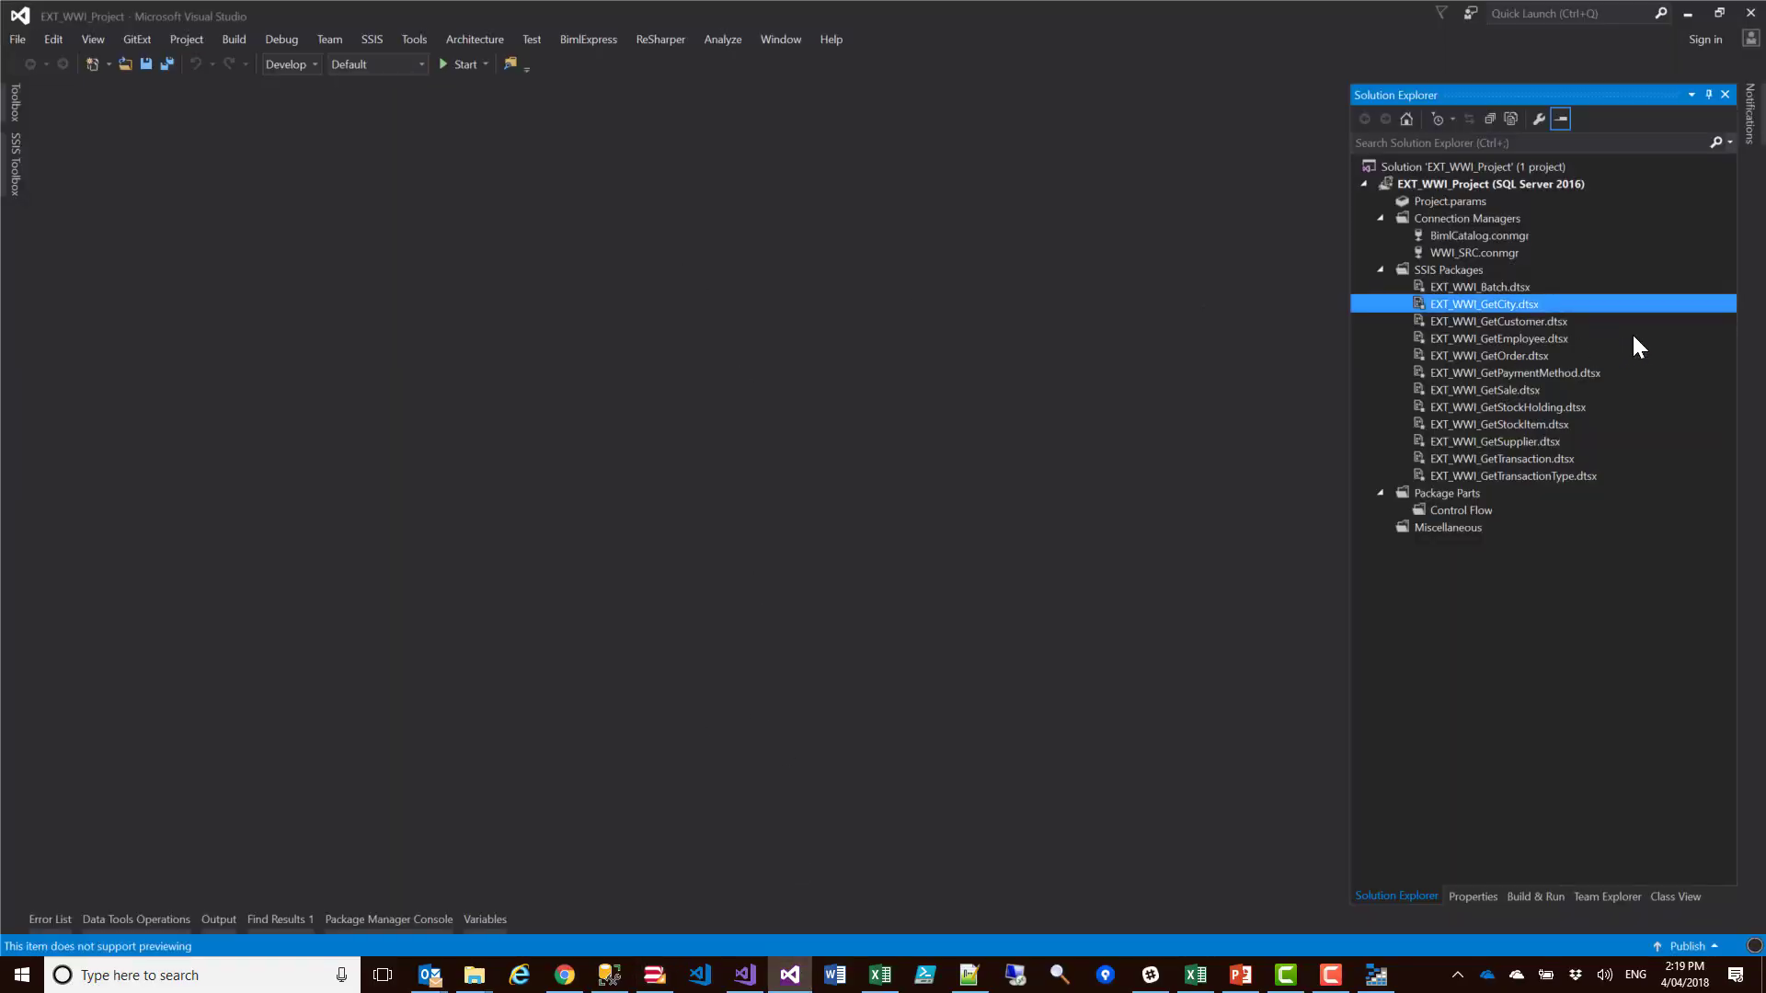
{"action": "double_click", "coordinate": [1468, 306]}
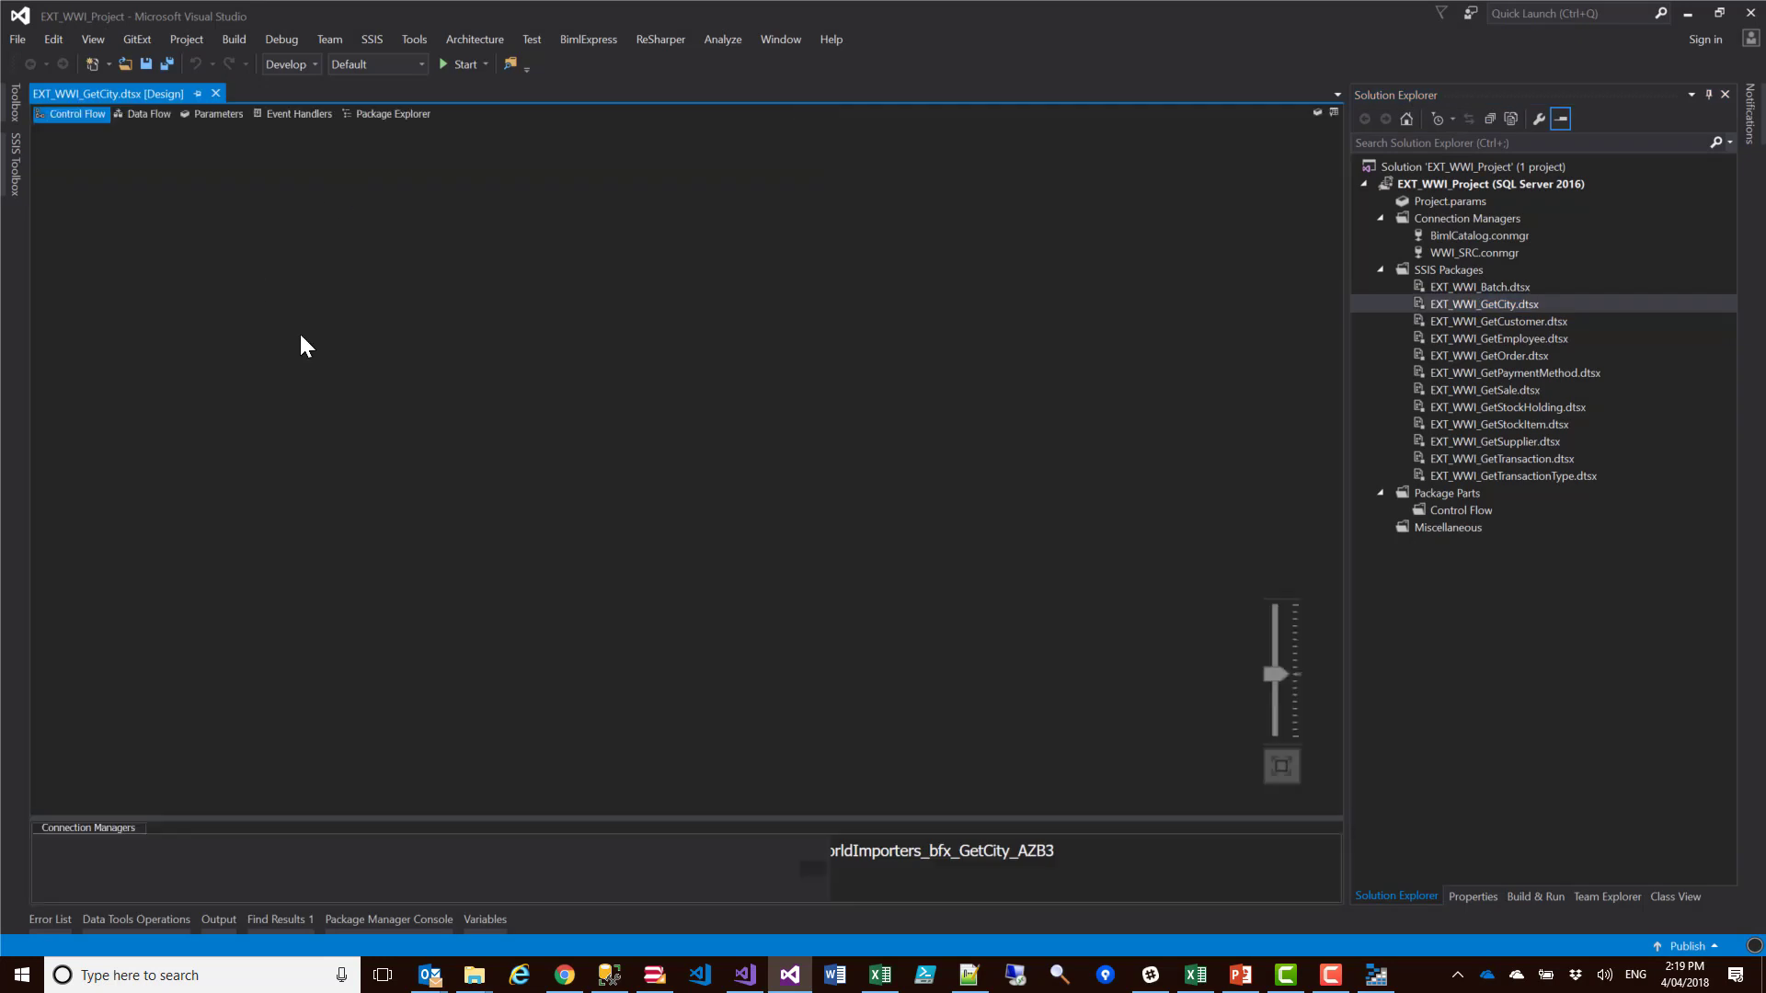
{"action": "scroll", "coordinate": [754, 429], "scroll_direction": "down", "scroll_amount": 3}
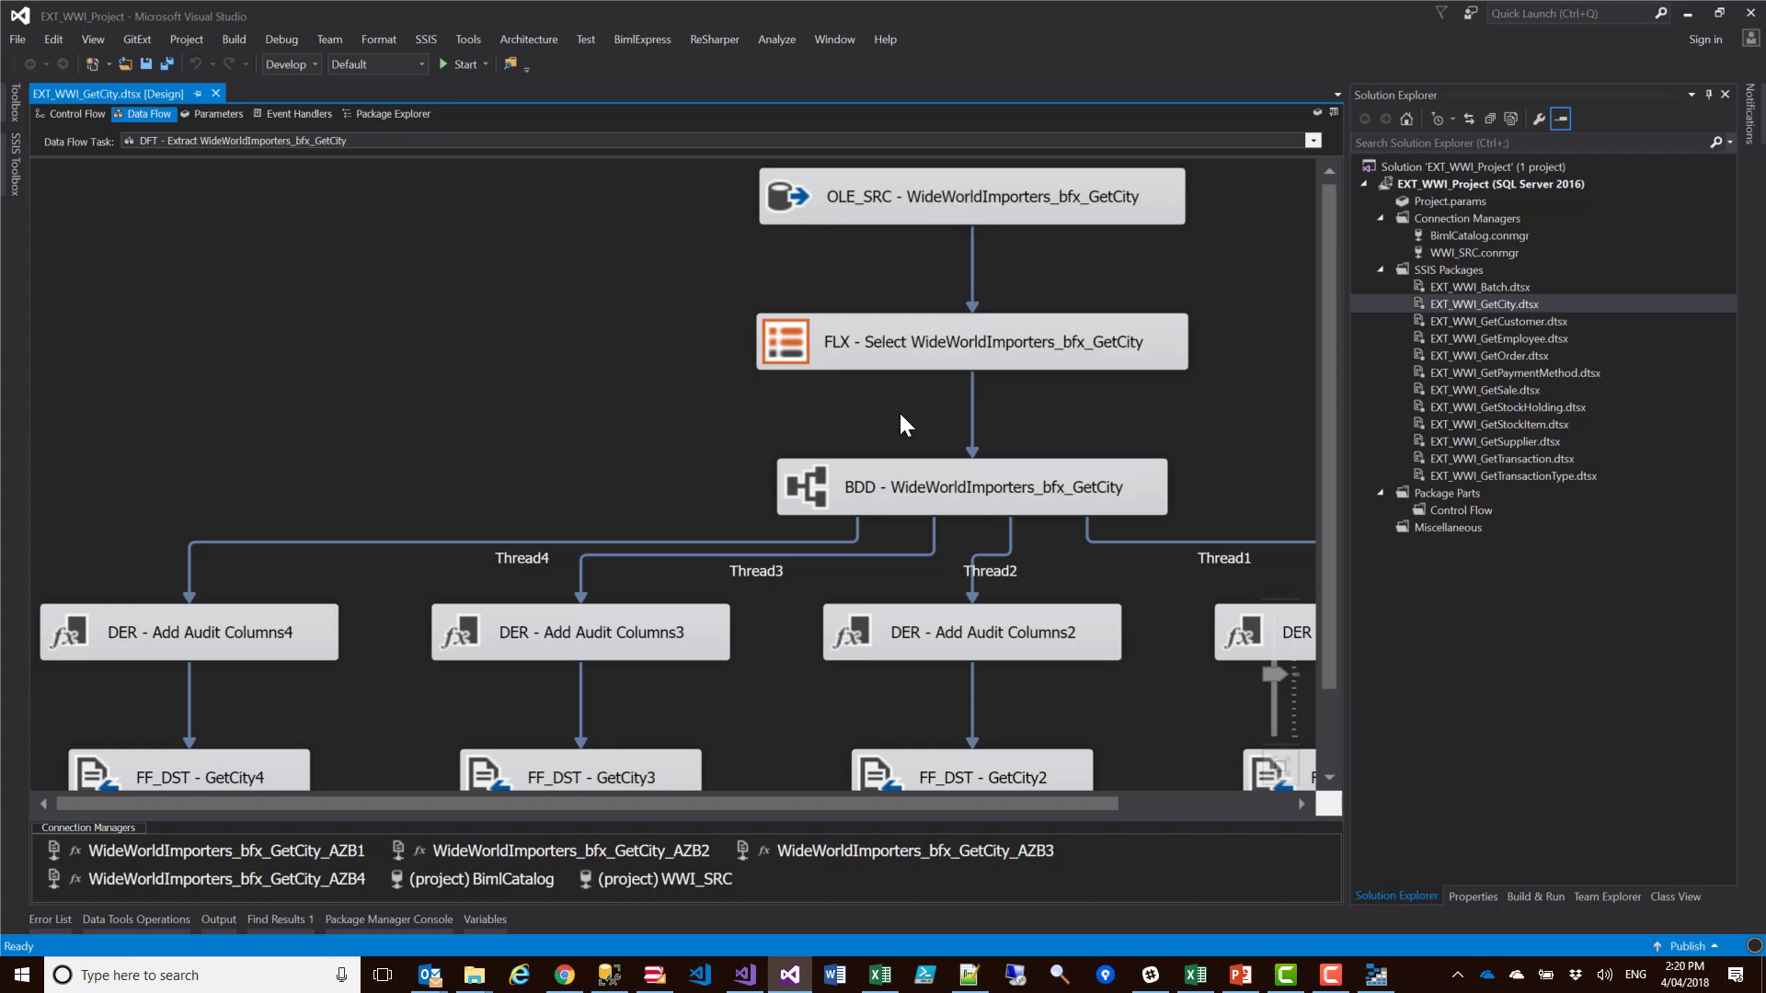
{"action": "left_click_drag", "start_coordinate": [448, 800], "coordinate": [639, 829]}
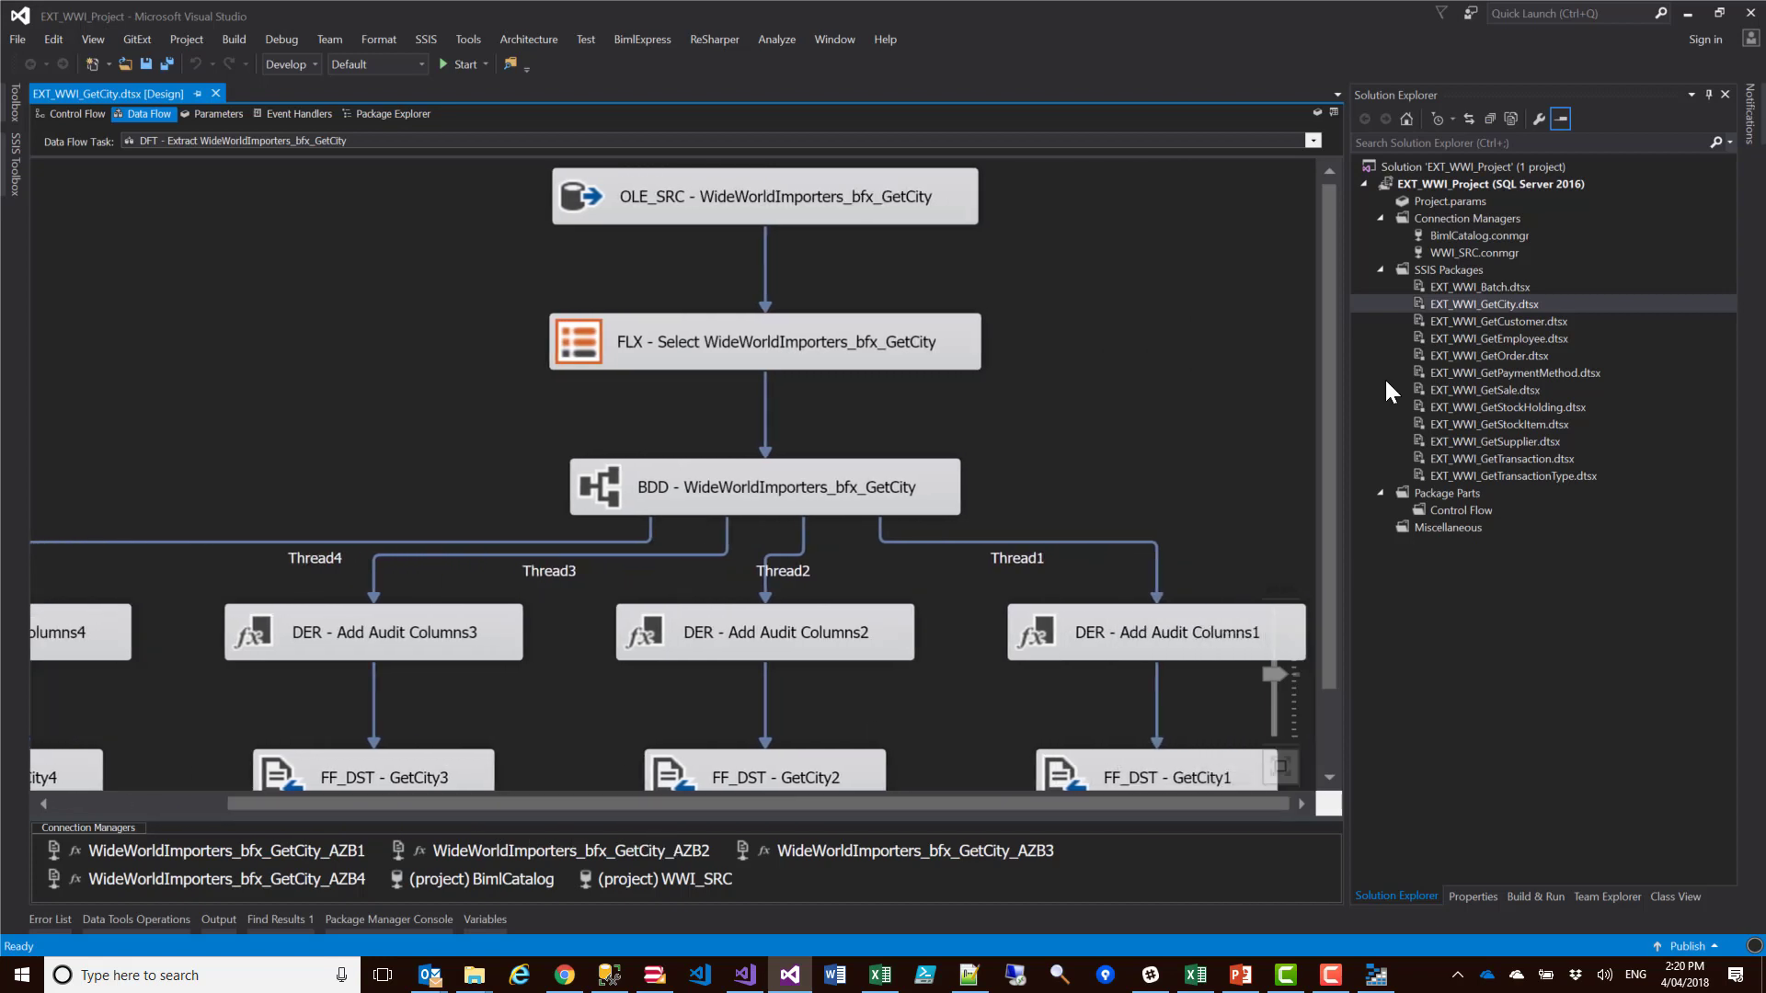
Open the EXT_WWI_GetSale.dtsx package and examine the parallel threads in its extract data flow
{"action": "left_click", "coordinate": [1519, 390]}
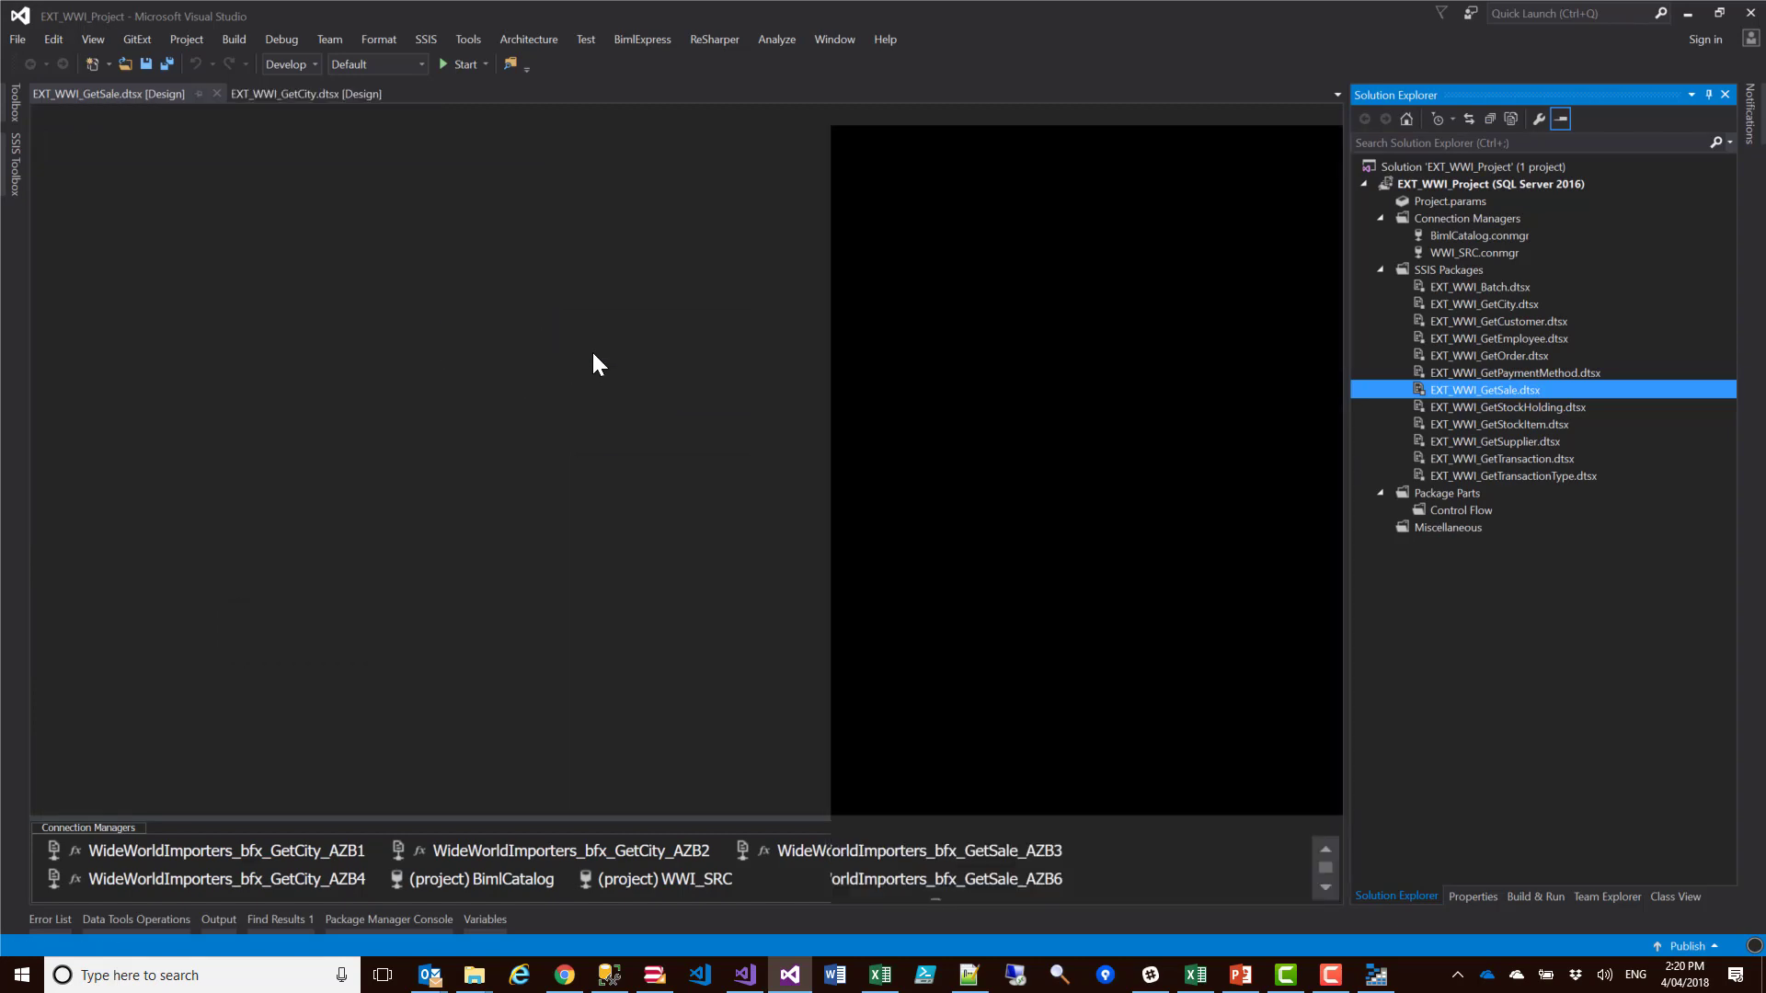
{"action": "scroll", "coordinate": [450, 642], "scroll_direction": "down", "scroll_amount": 5}
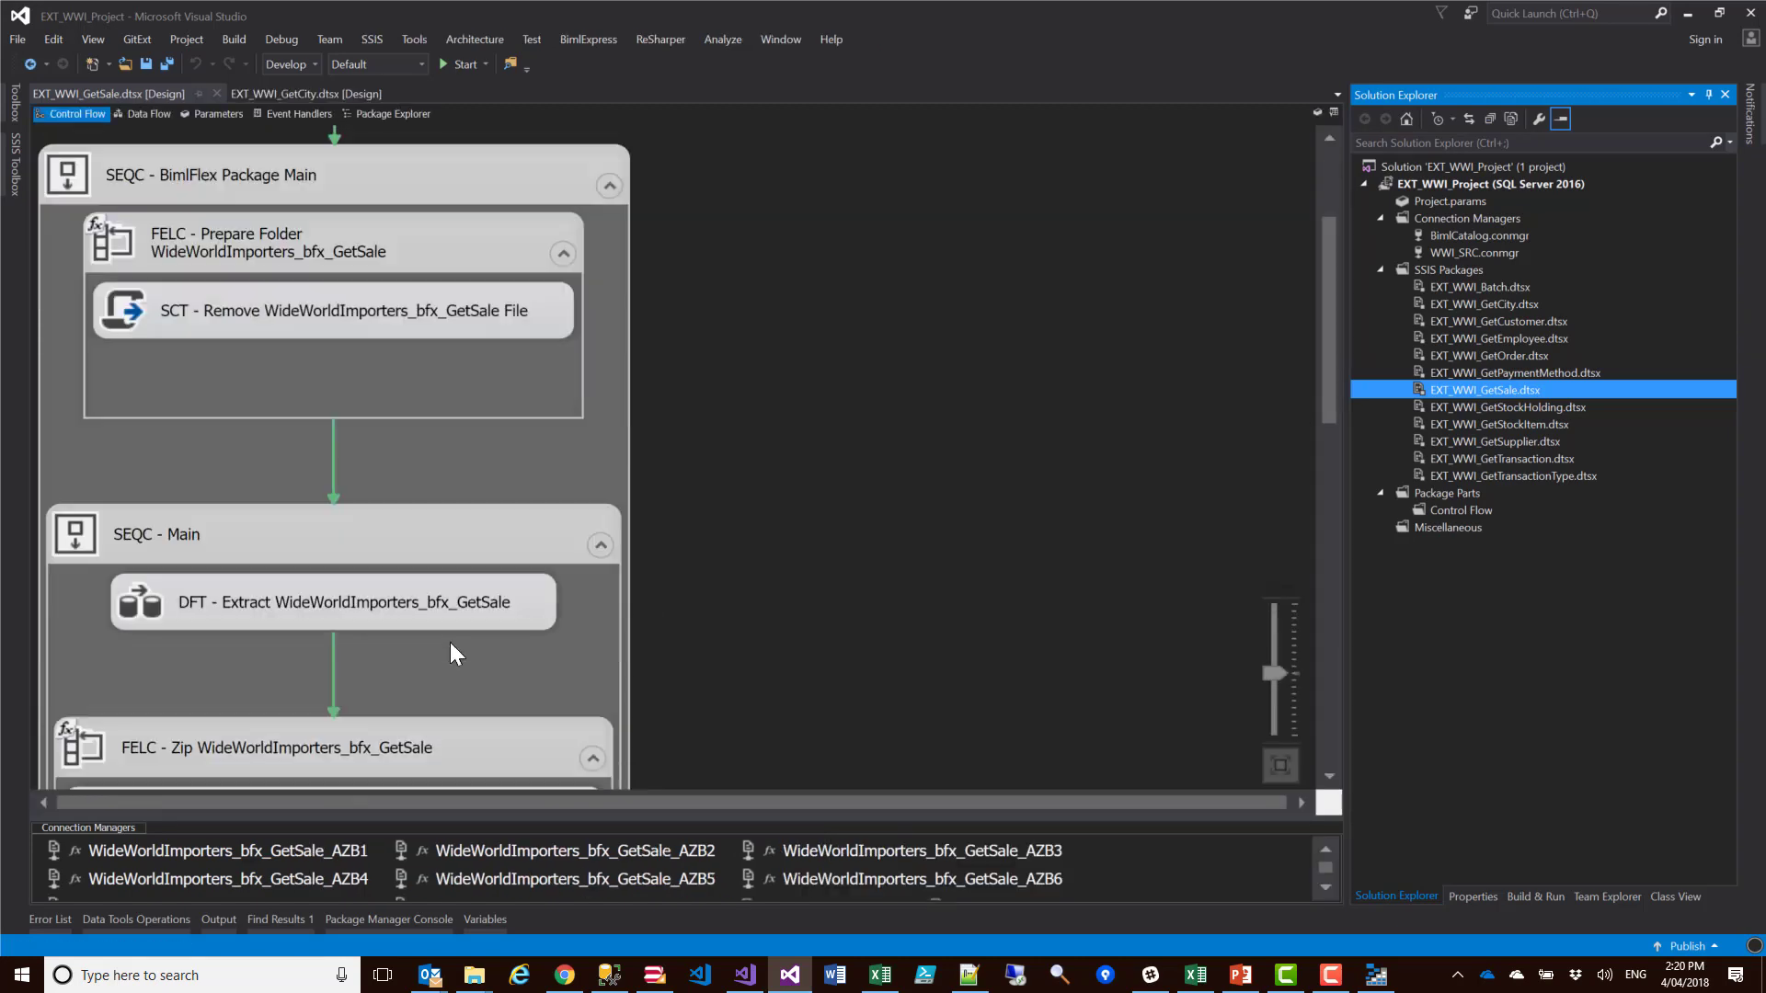
{"action": "double_click", "coordinate": [184, 547]}
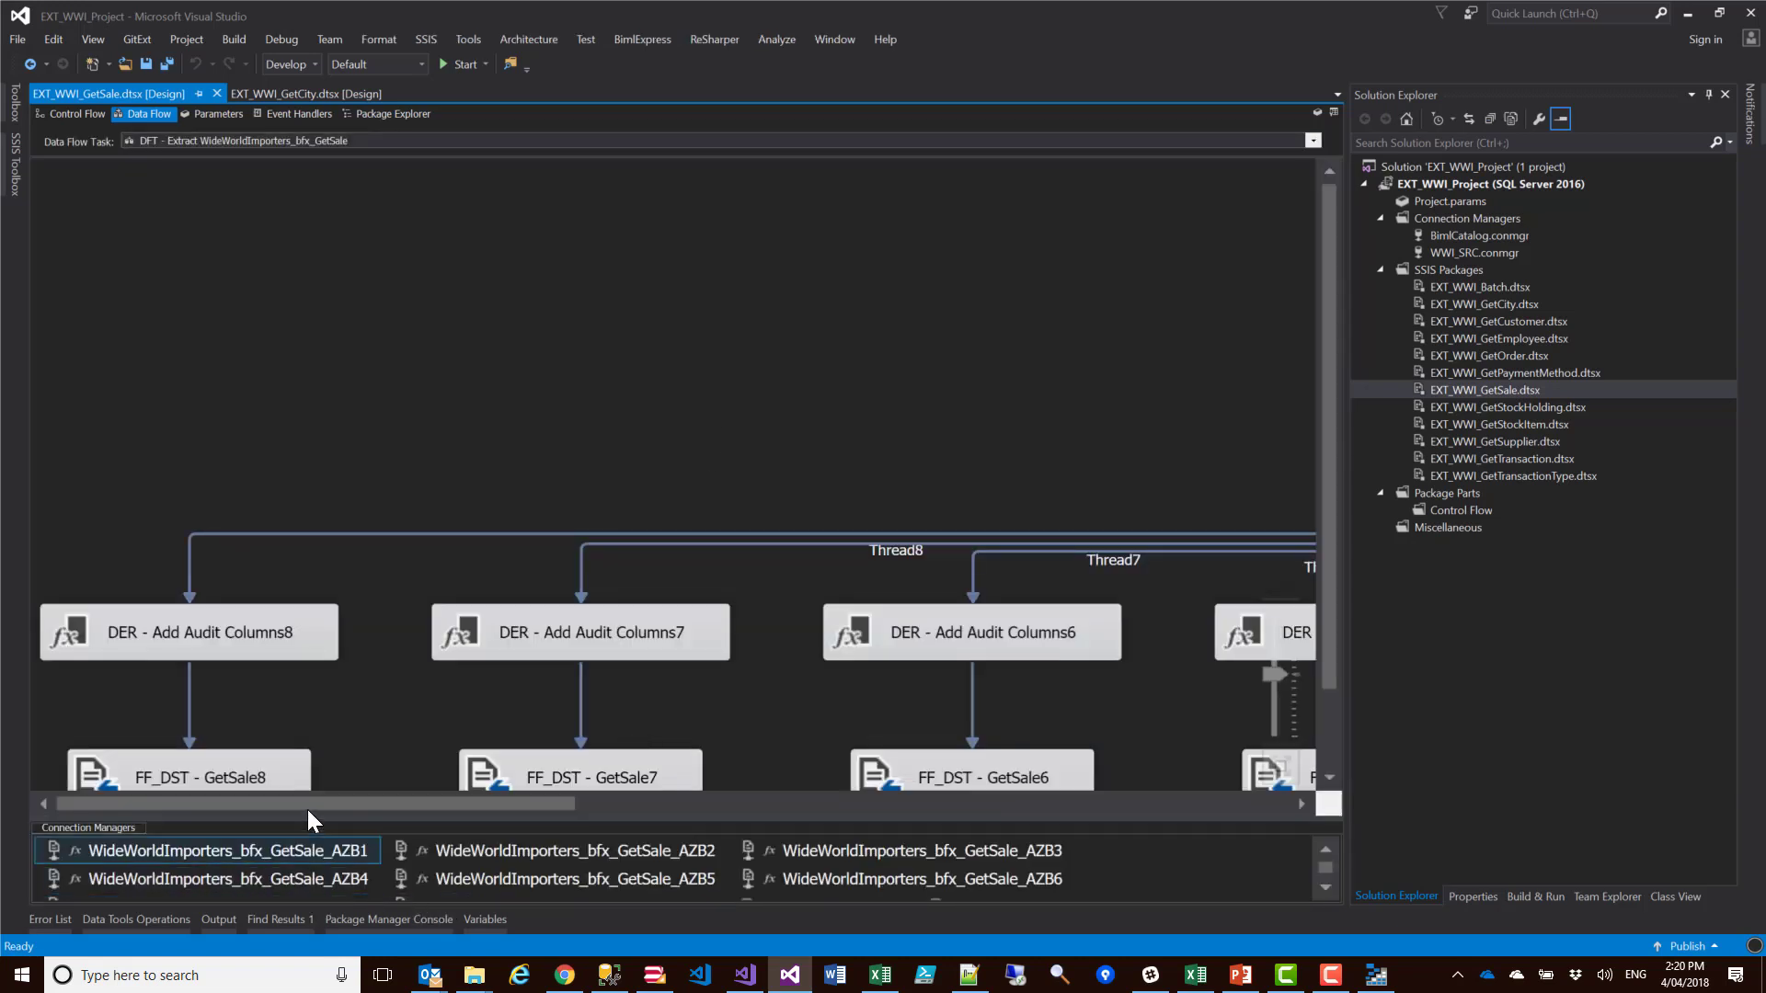
{"action": "left_click_drag", "start_coordinate": [311, 803], "coordinate": [1178, 854]}
Review the GetSale control flow, from the extract through the zip, Azure copy and archive tasks
{"action": "left_click", "coordinate": [97, 118]}
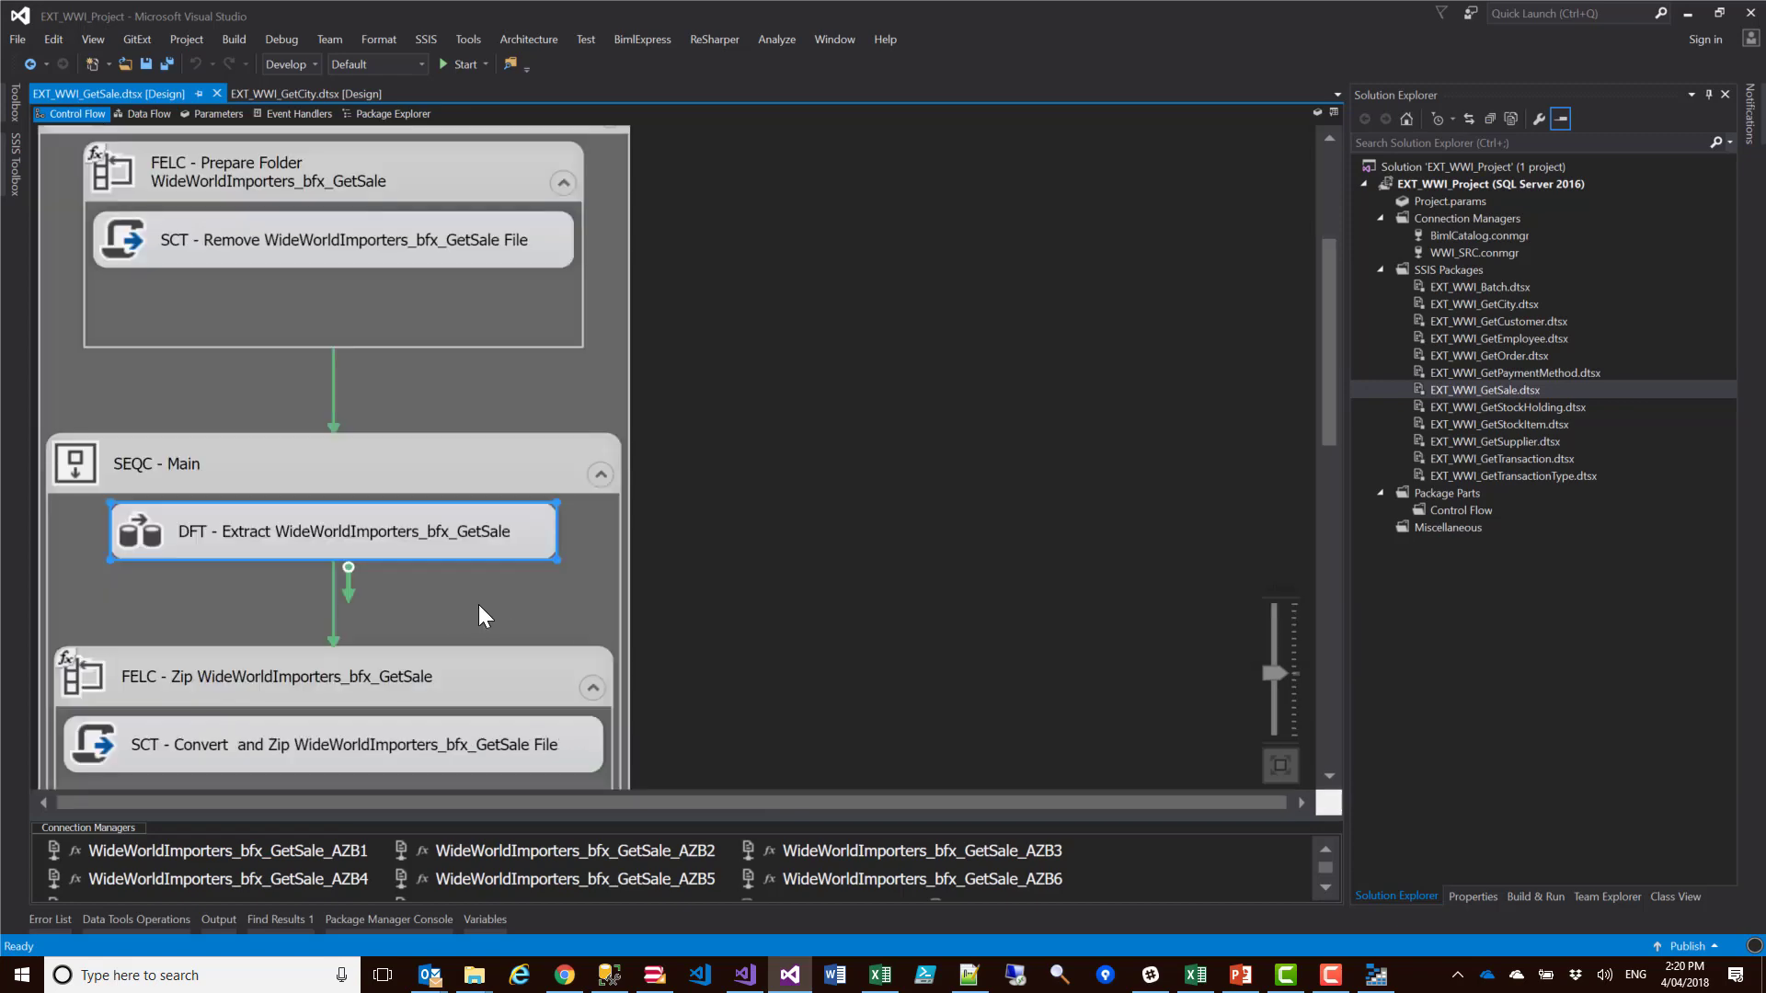
{"action": "scroll", "coordinate": [765, 463], "scroll_direction": "down", "scroll_amount": 5}
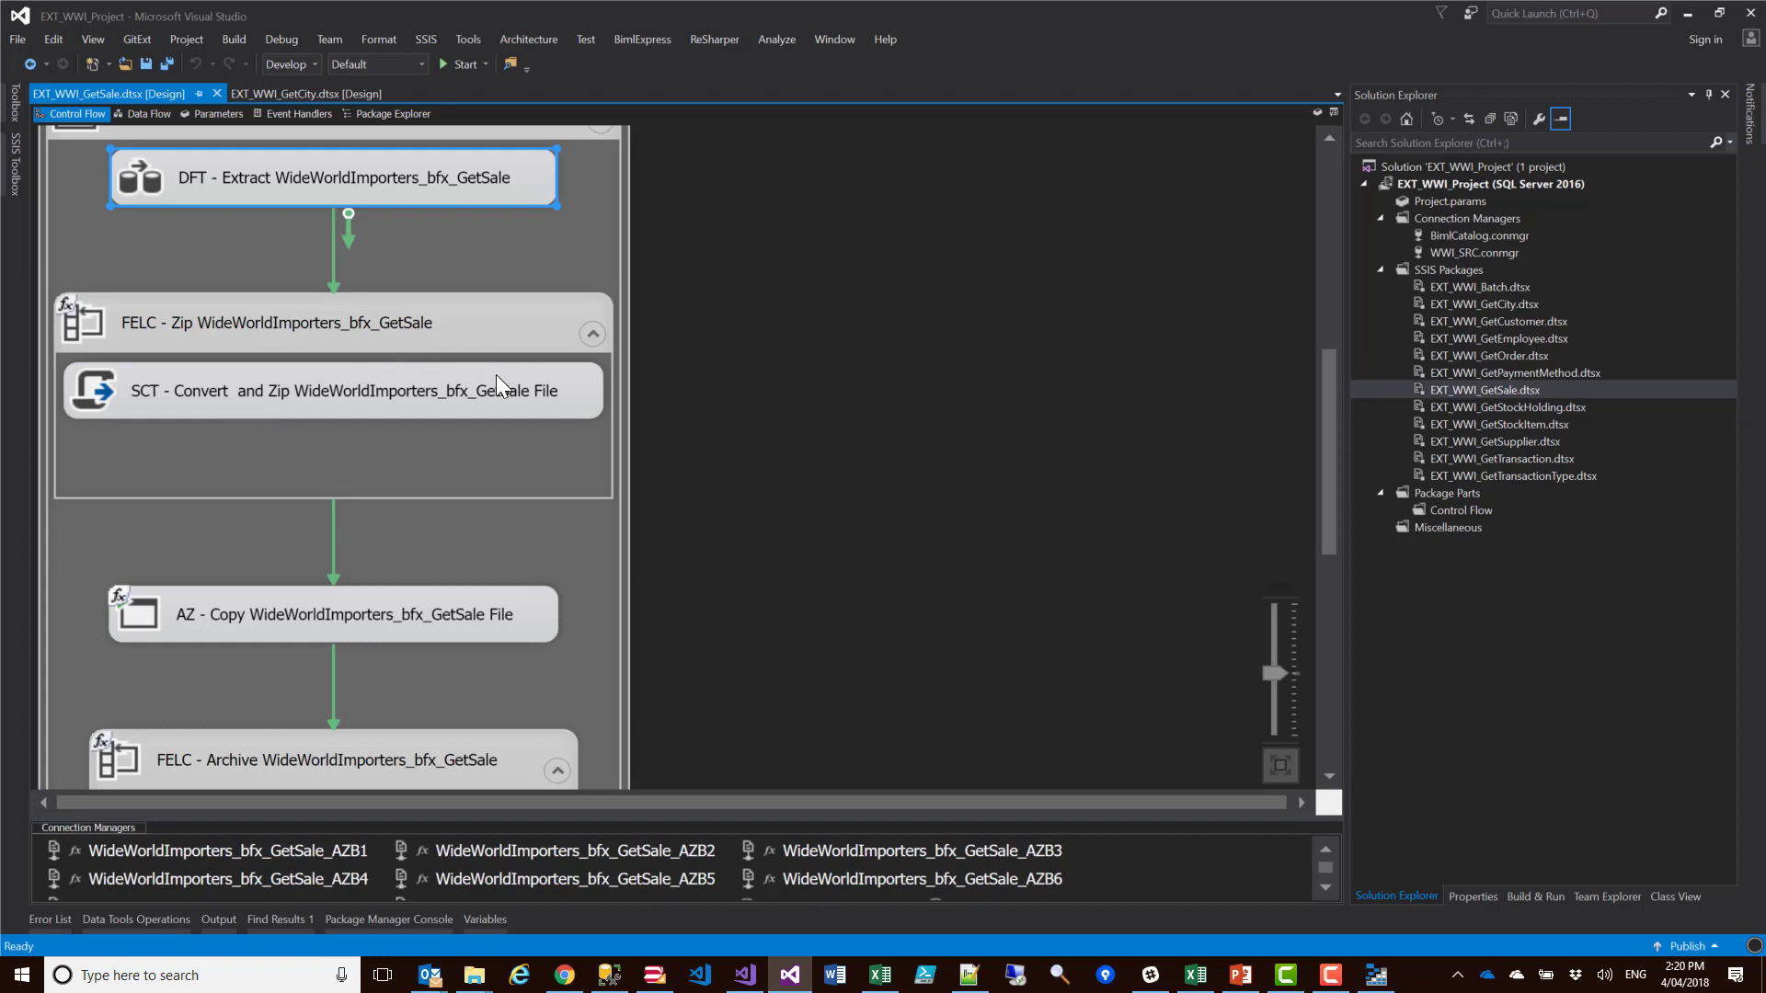
{"action": "scroll", "coordinate": [428, 558], "scroll_direction": "down", "scroll_amount": 3}
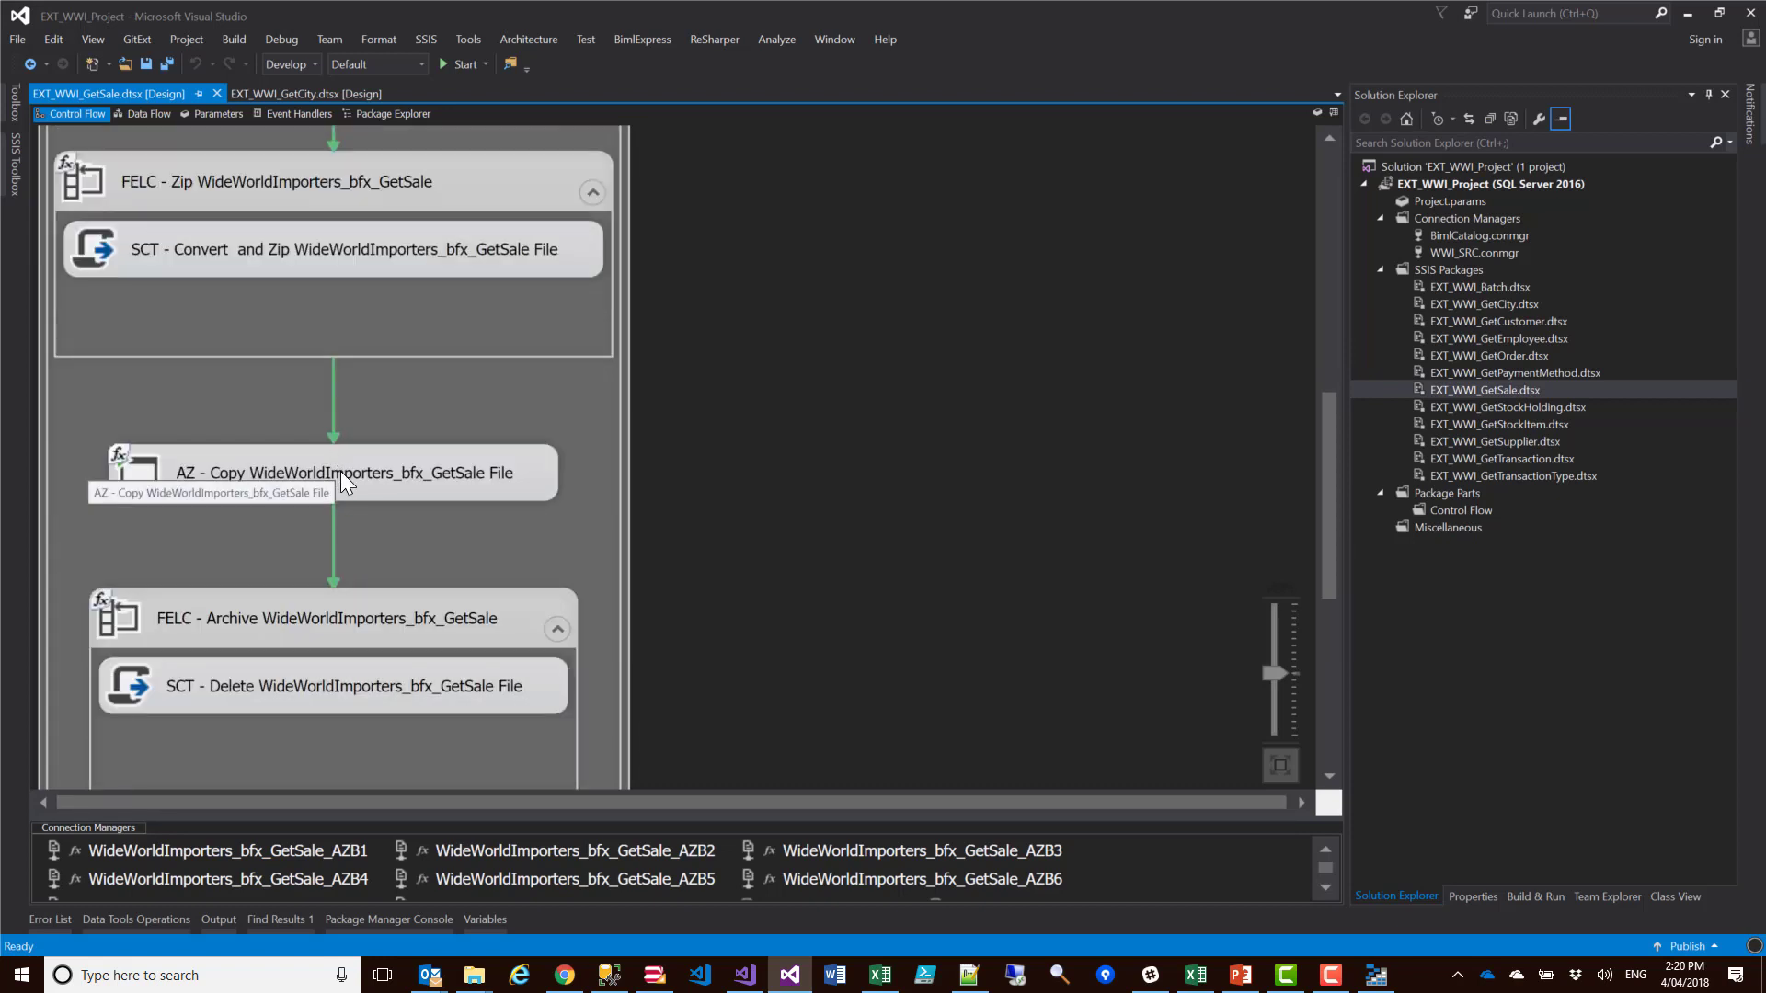
{"action": "scroll", "coordinate": [340, 476], "scroll_direction": "down", "scroll_amount": 3}
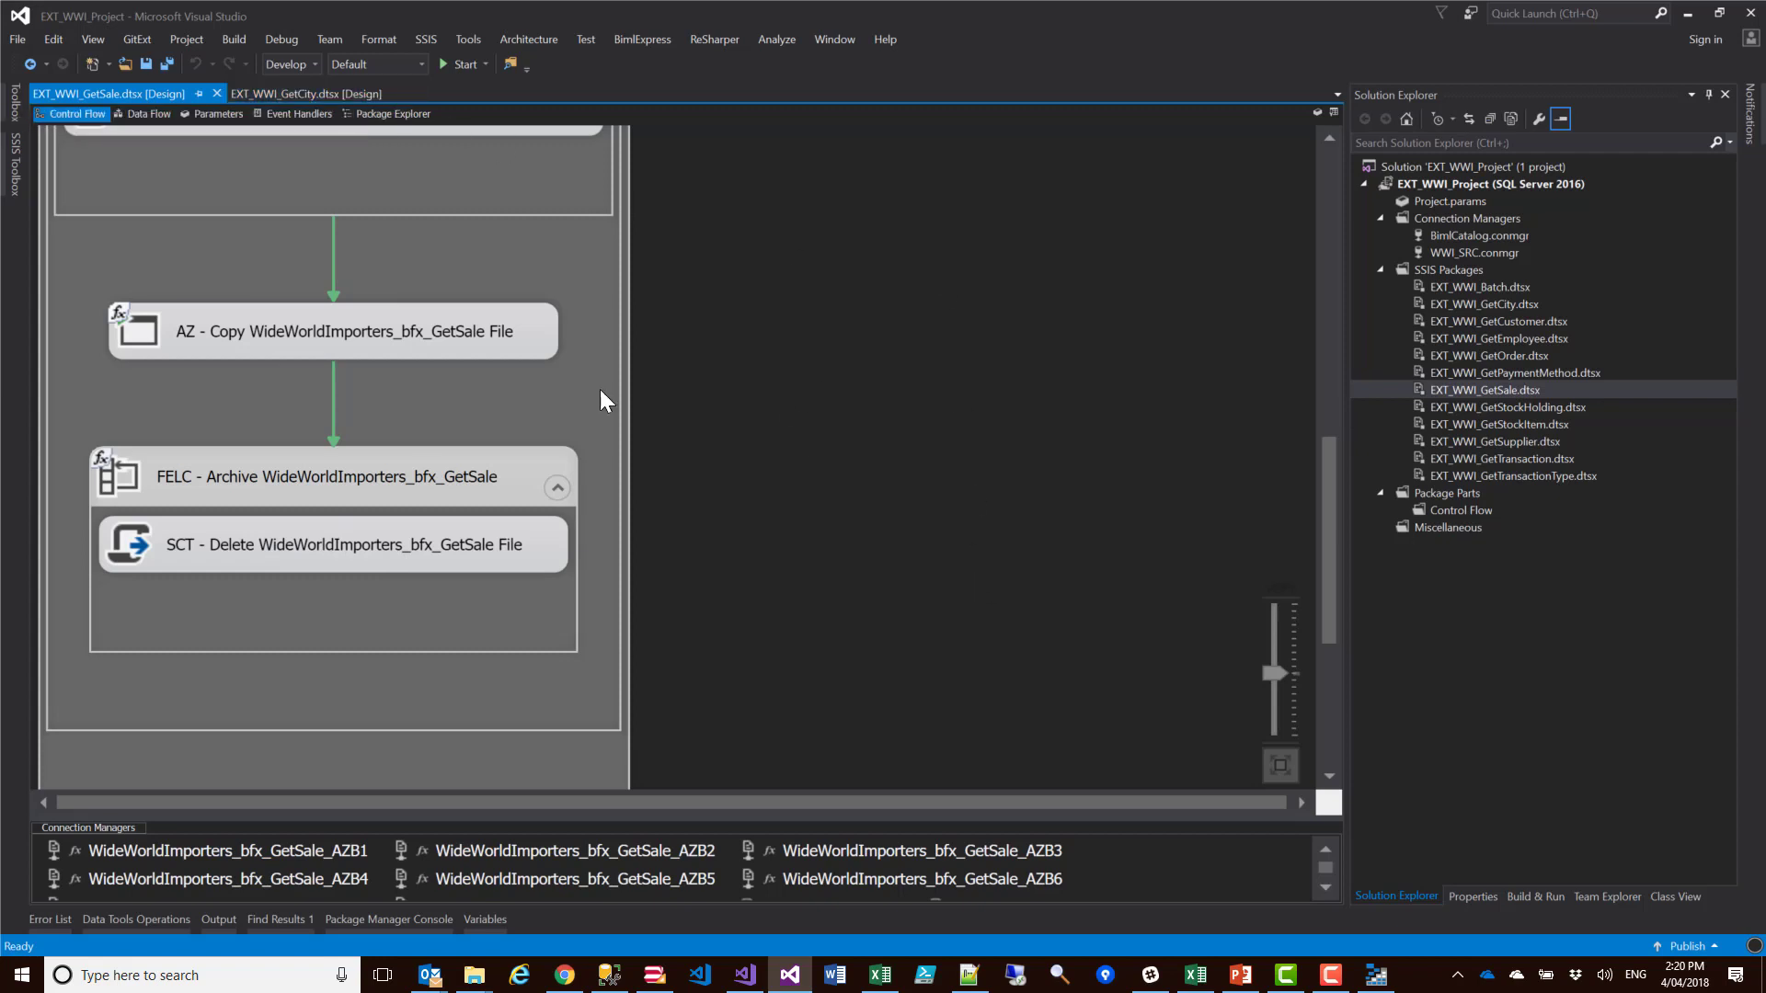
{"action": "scroll", "coordinate": [522, 410], "scroll_direction": "up", "scroll_amount": 6}
{"action": "scroll", "coordinate": [506, 421], "scroll_direction": "up", "scroll_amount": 2}
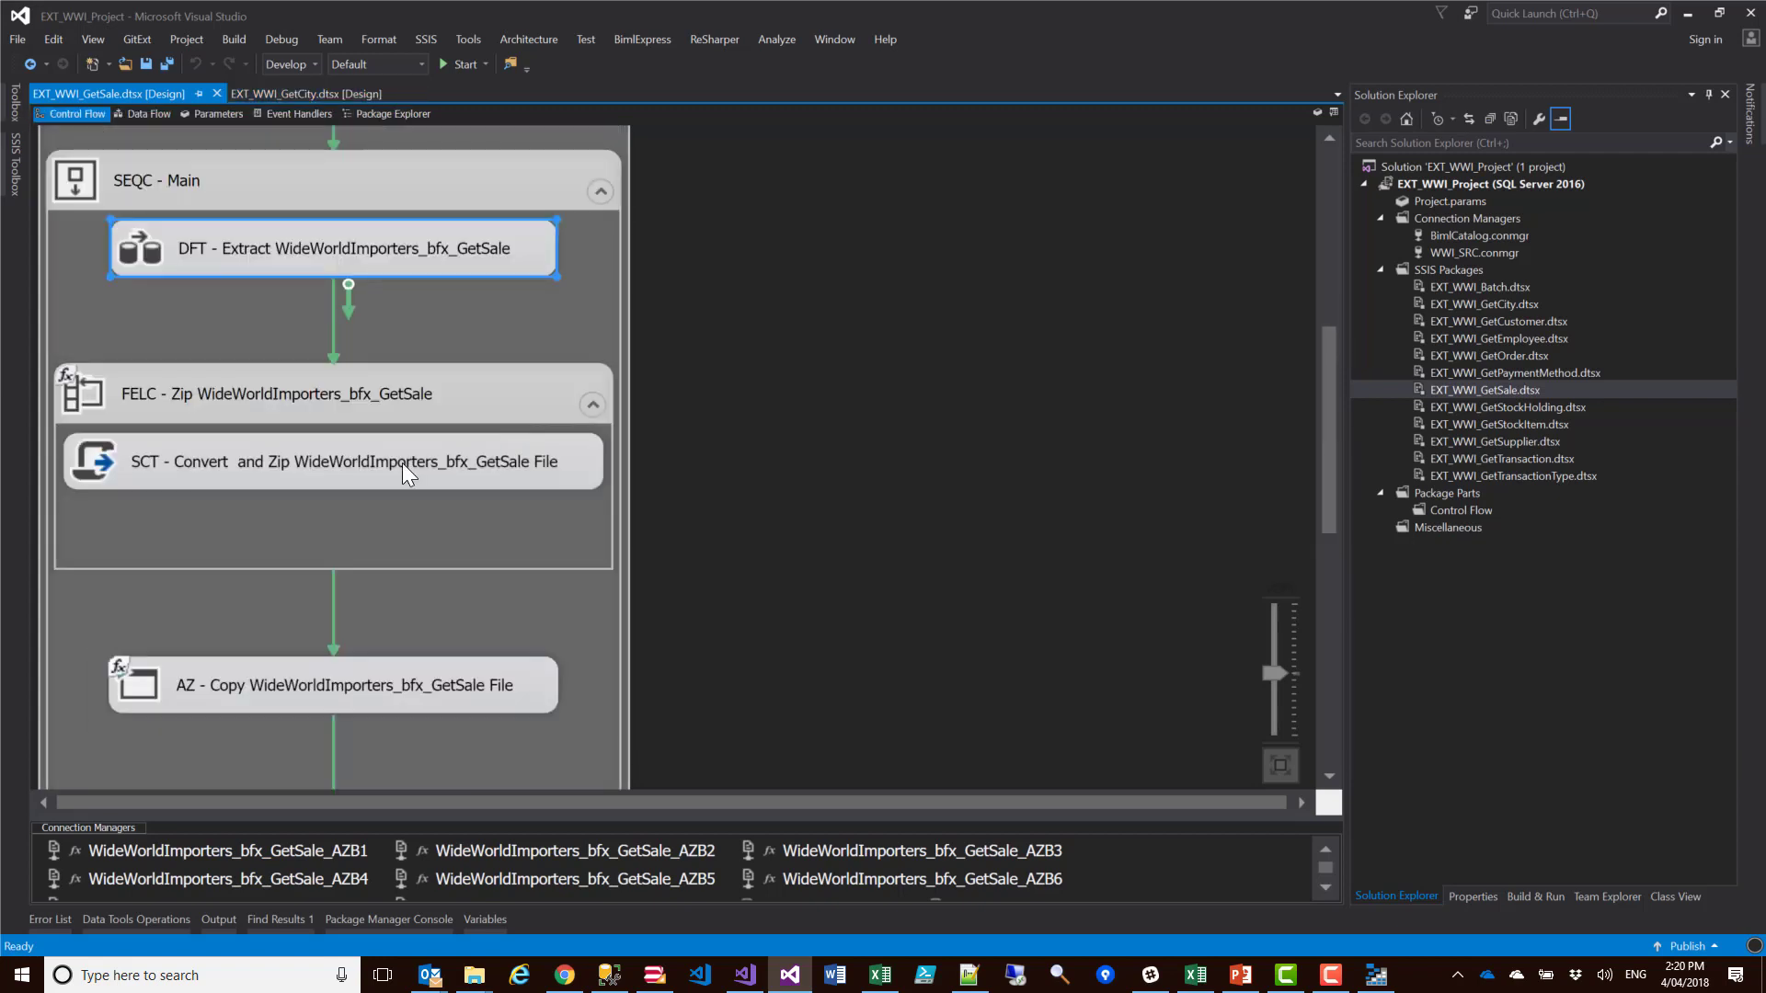
{"action": "left_click", "coordinate": [342, 456]}
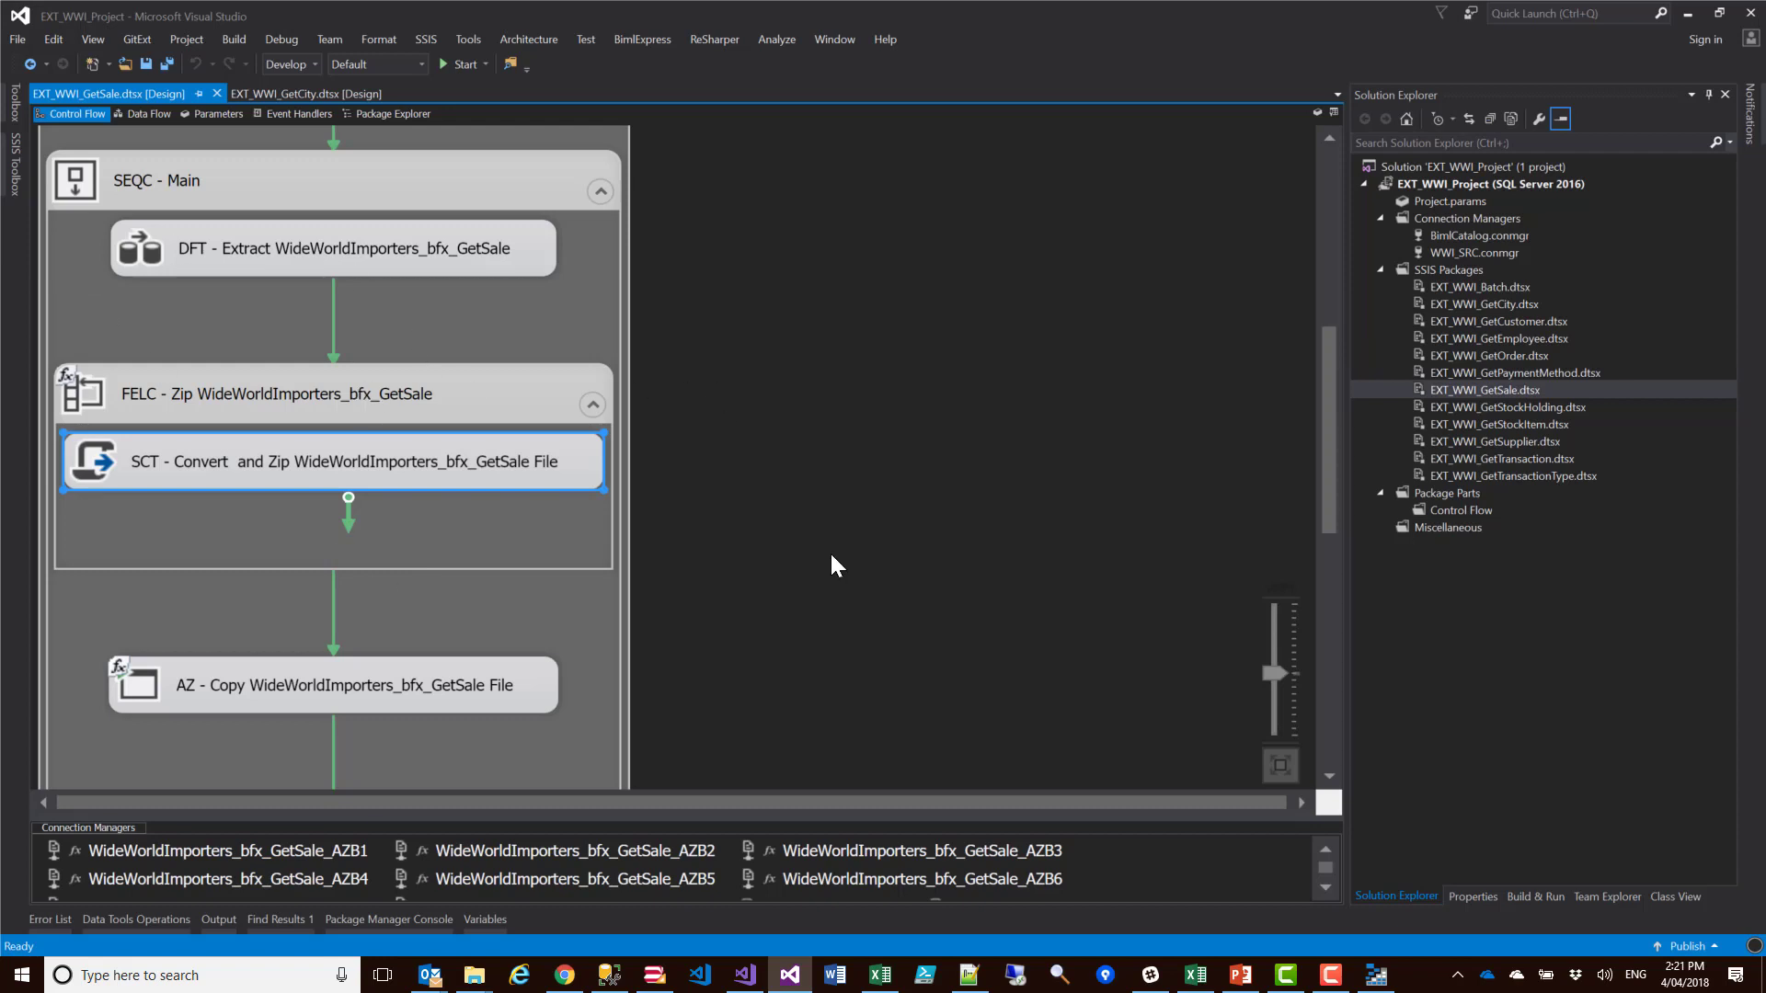
Switch to Azure Storage Explorer and inspect the GetSale and GetCity folders in the bimlflexdw staging container
{"action": "left_click", "coordinate": [1376, 975]}
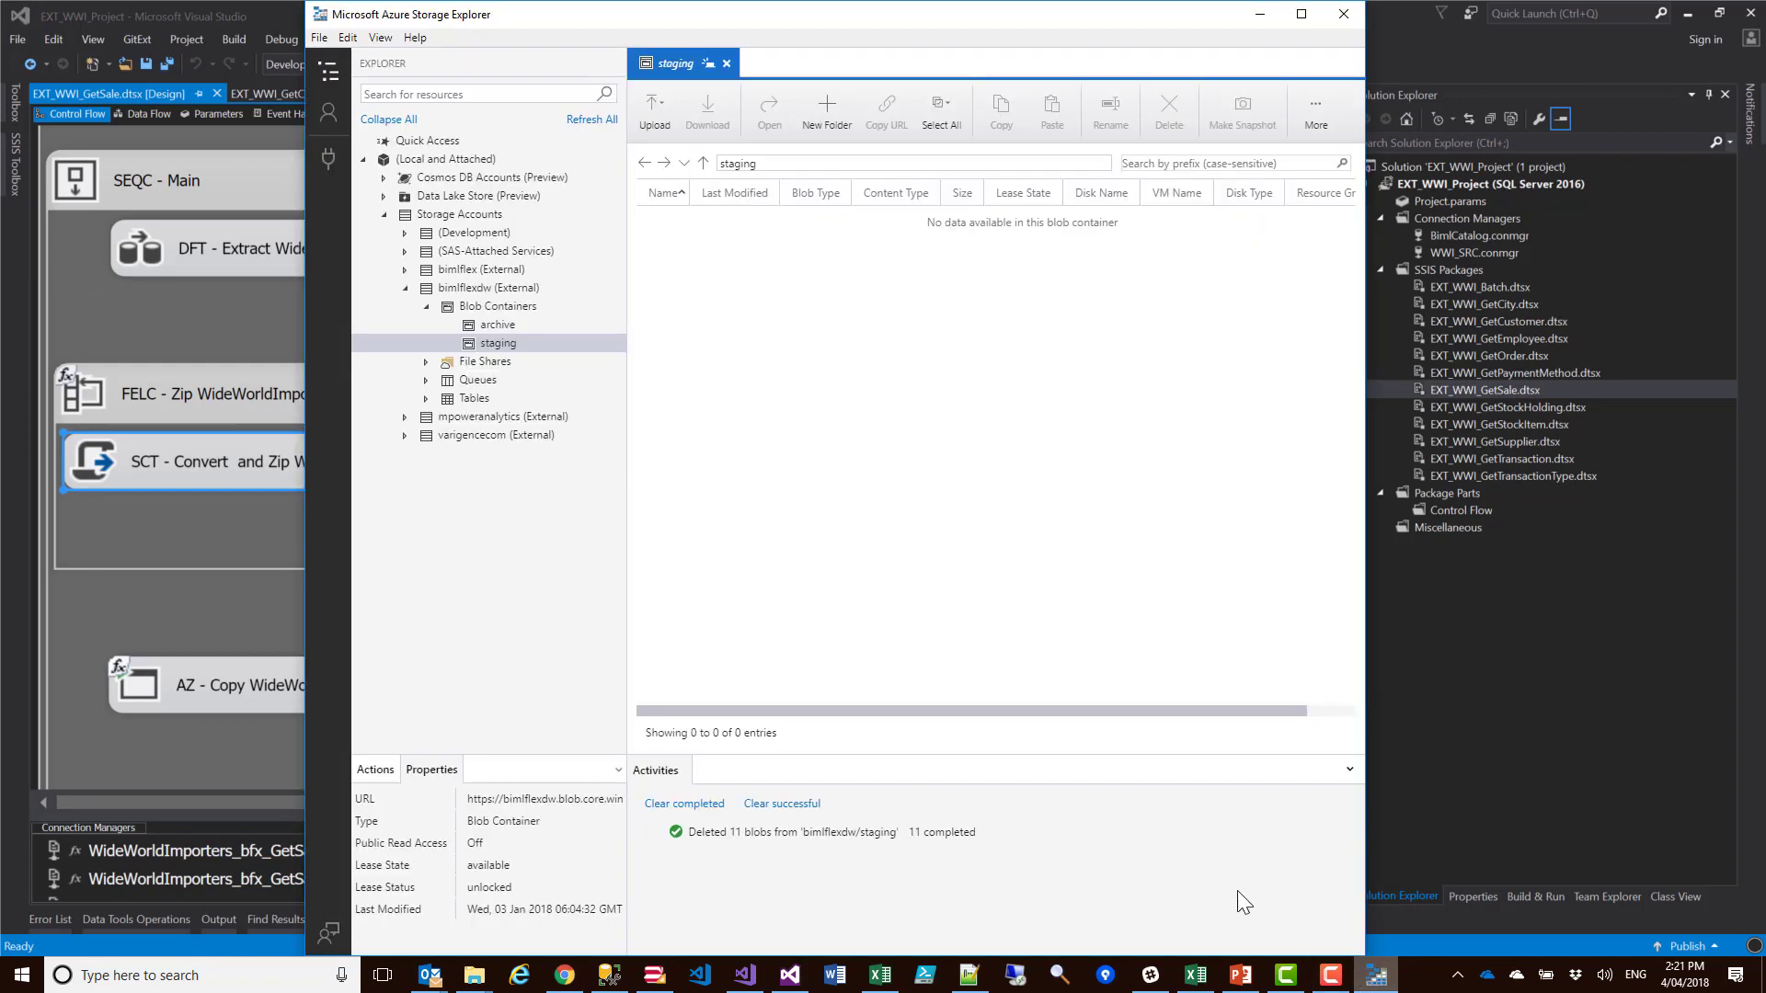
{"action": "left_click", "coordinate": [508, 344]}
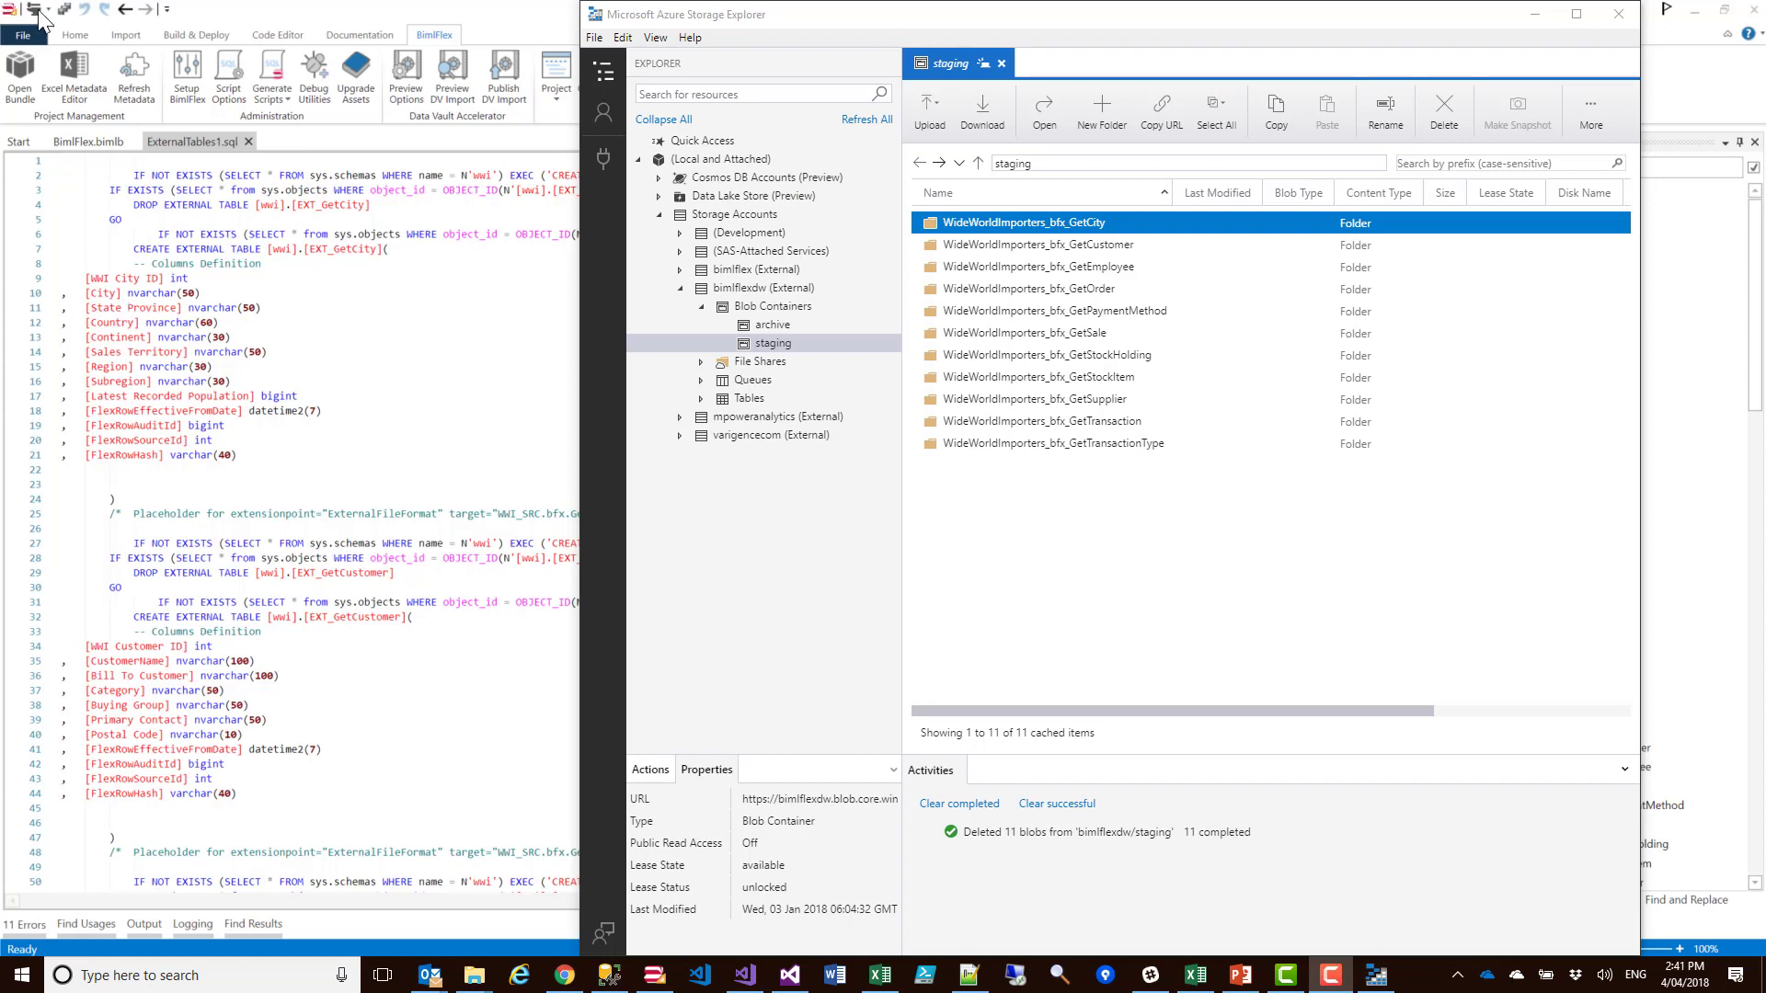
{"action": "left_click", "coordinate": [1015, 253], "text": "ctrl"}
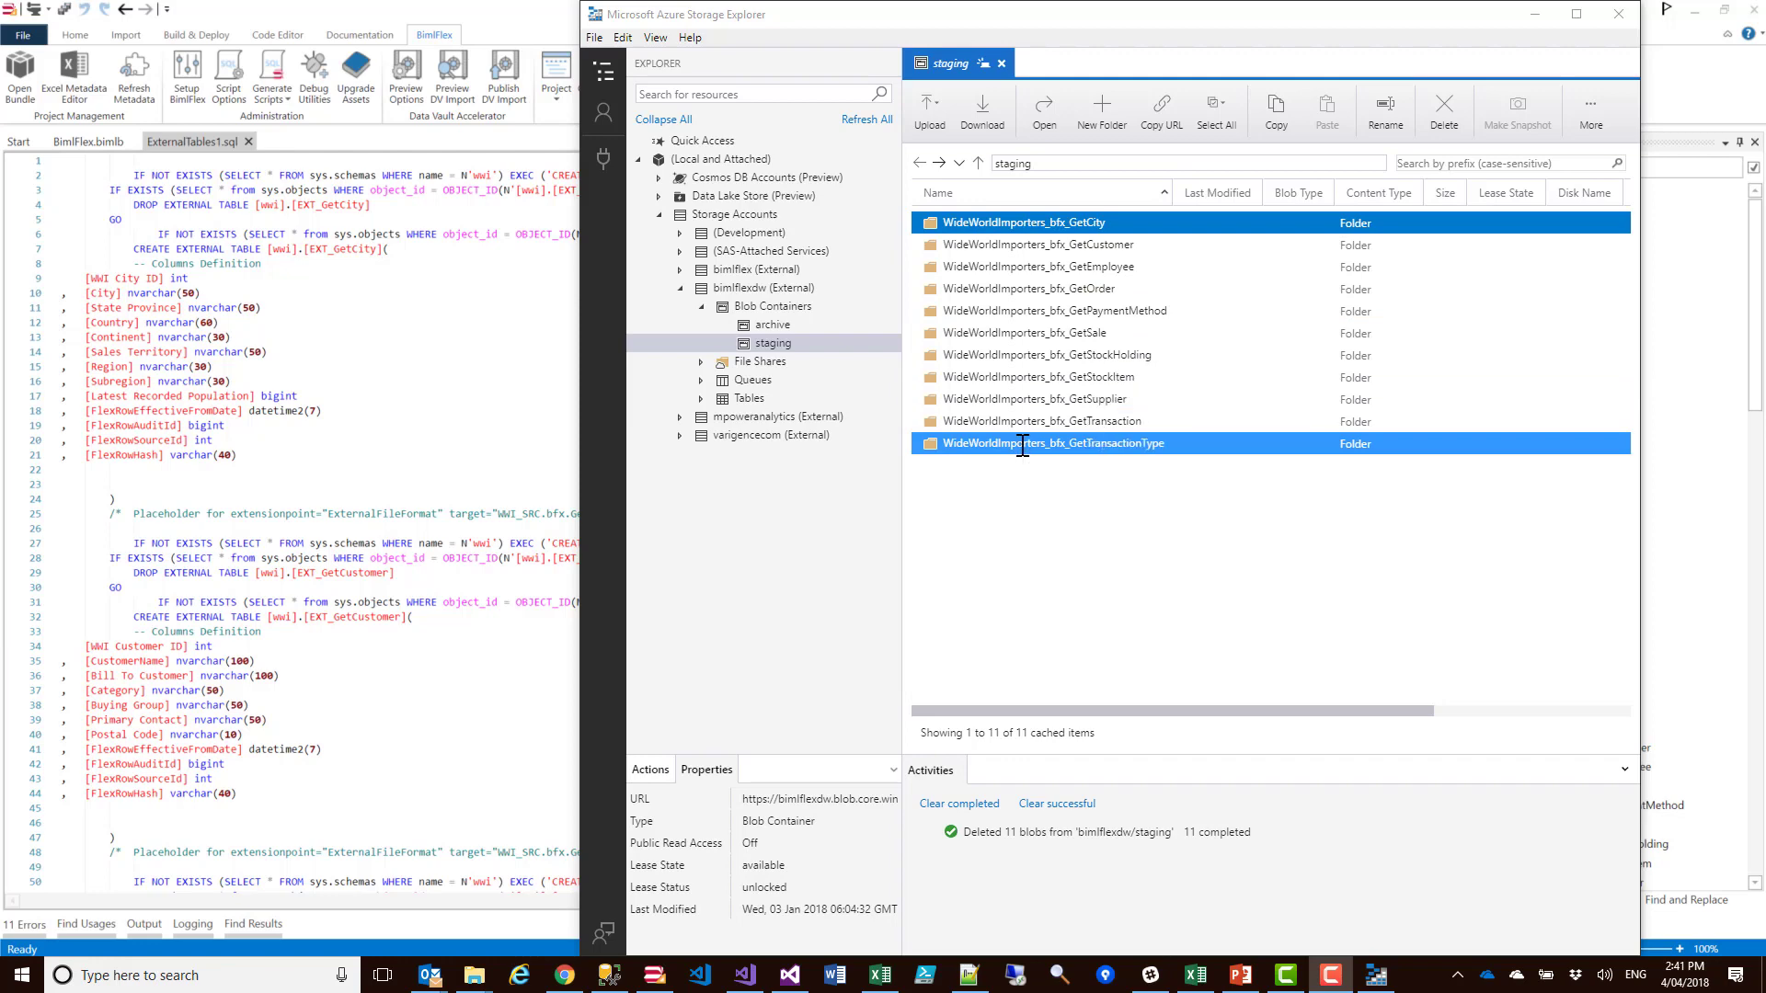
{"action": "double_click", "coordinate": [1030, 333]}
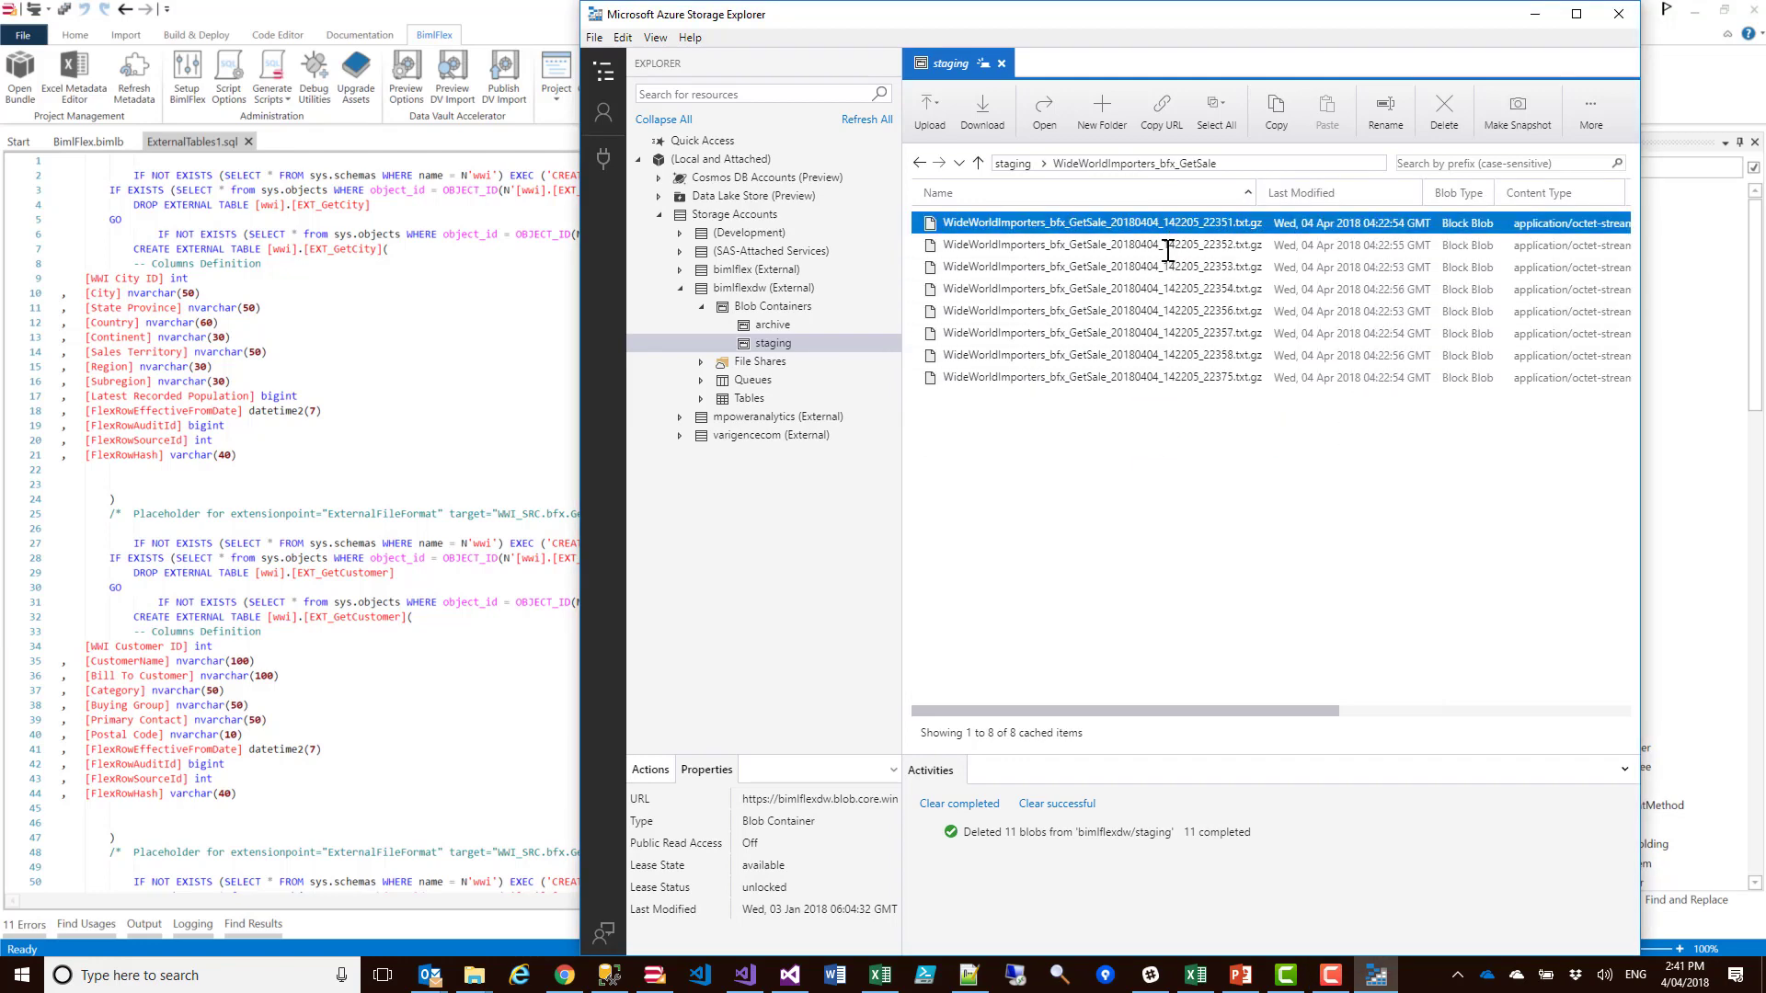
{"action": "left_click", "coordinate": [919, 163]}
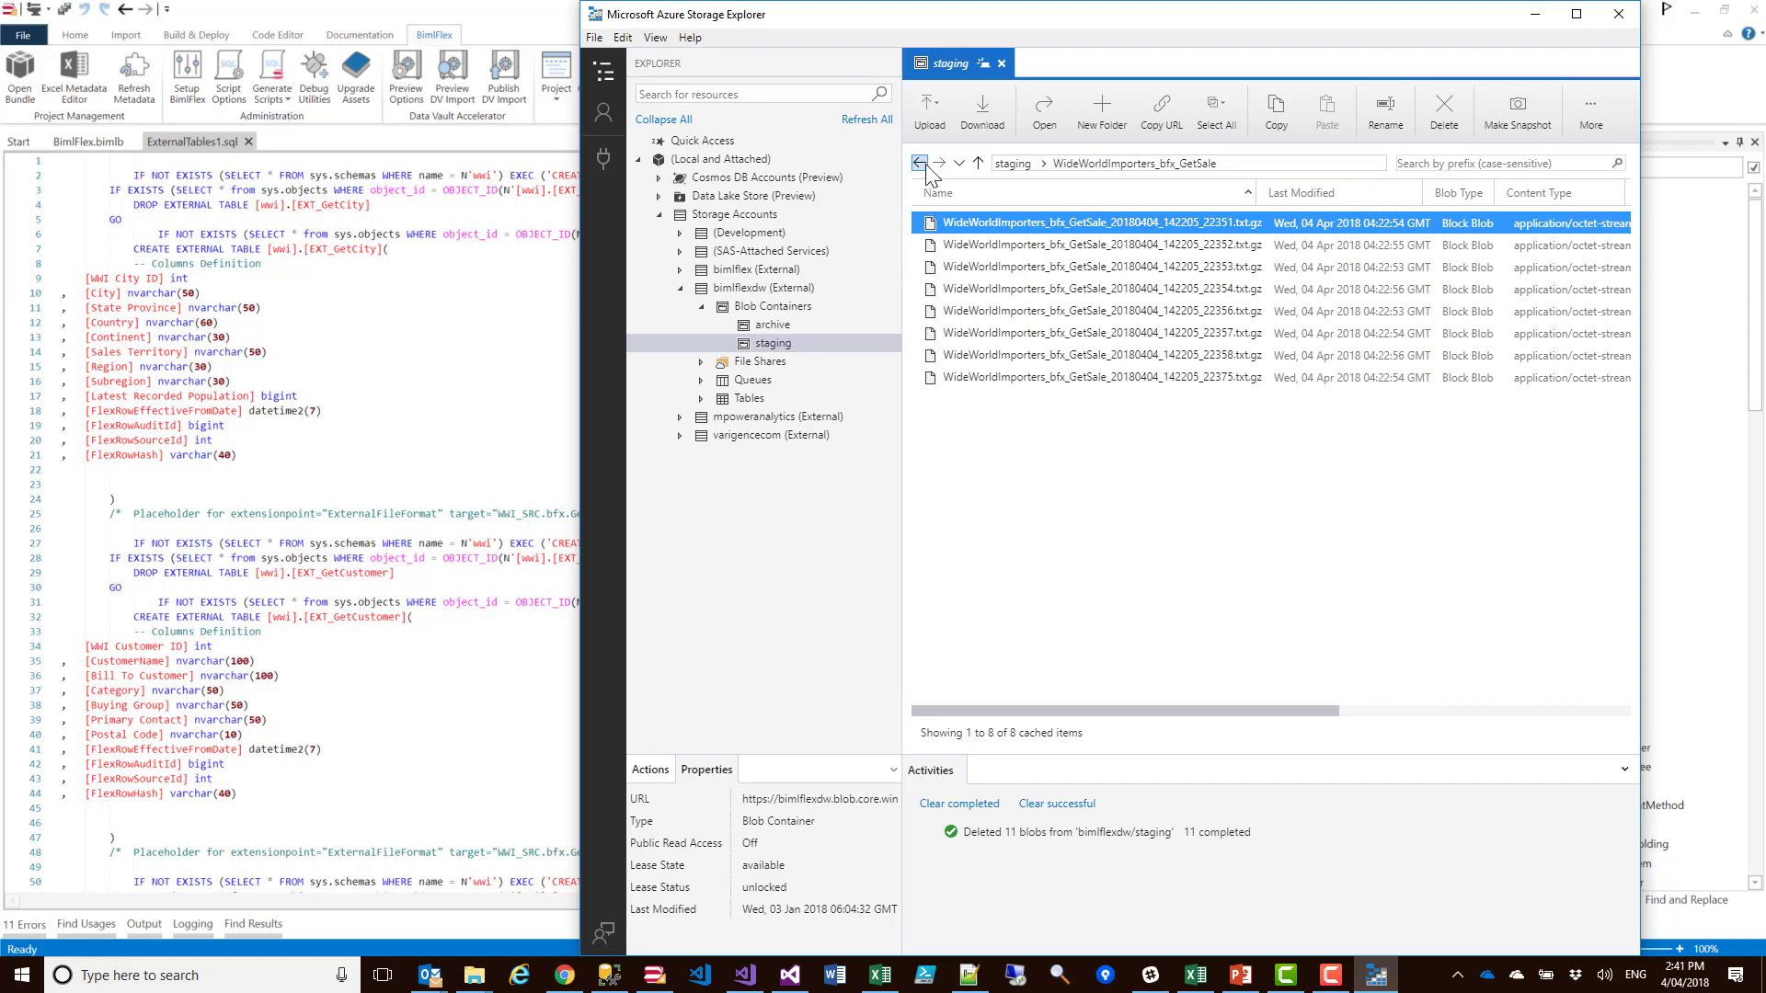
{"action": "double_click", "coordinate": [1004, 222]}
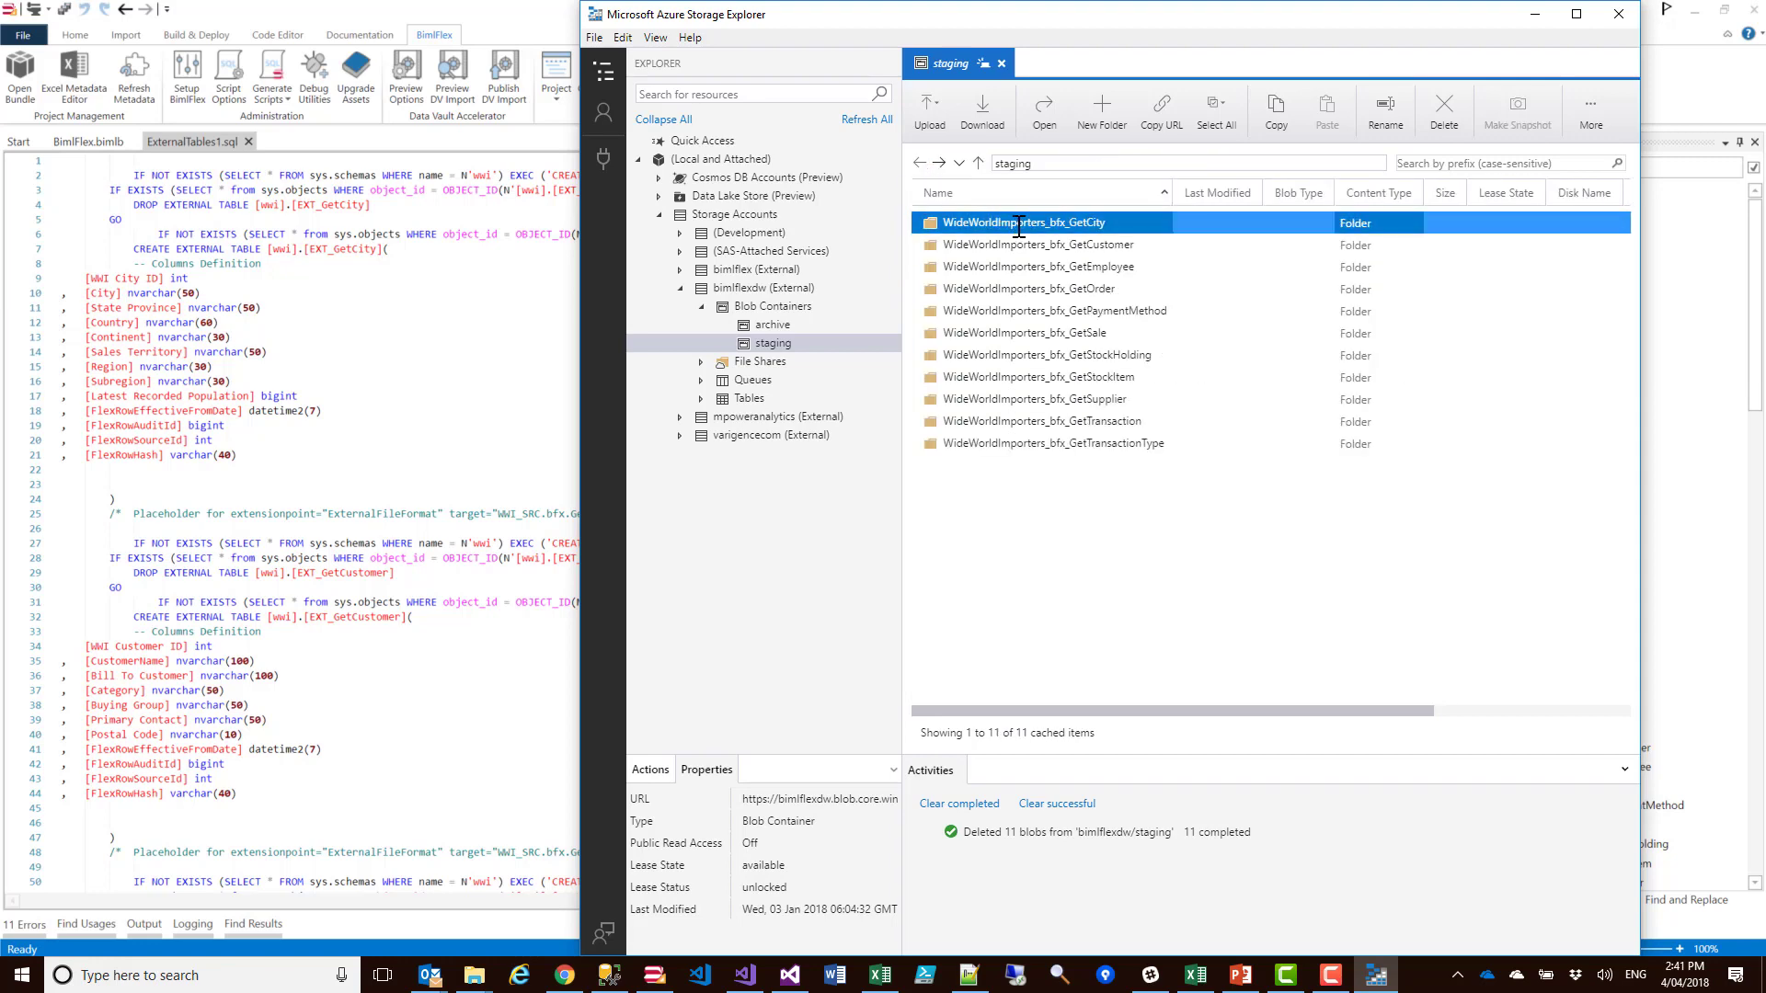
{"action": "left_click", "coordinate": [1032, 266], "text": "ctrl"}
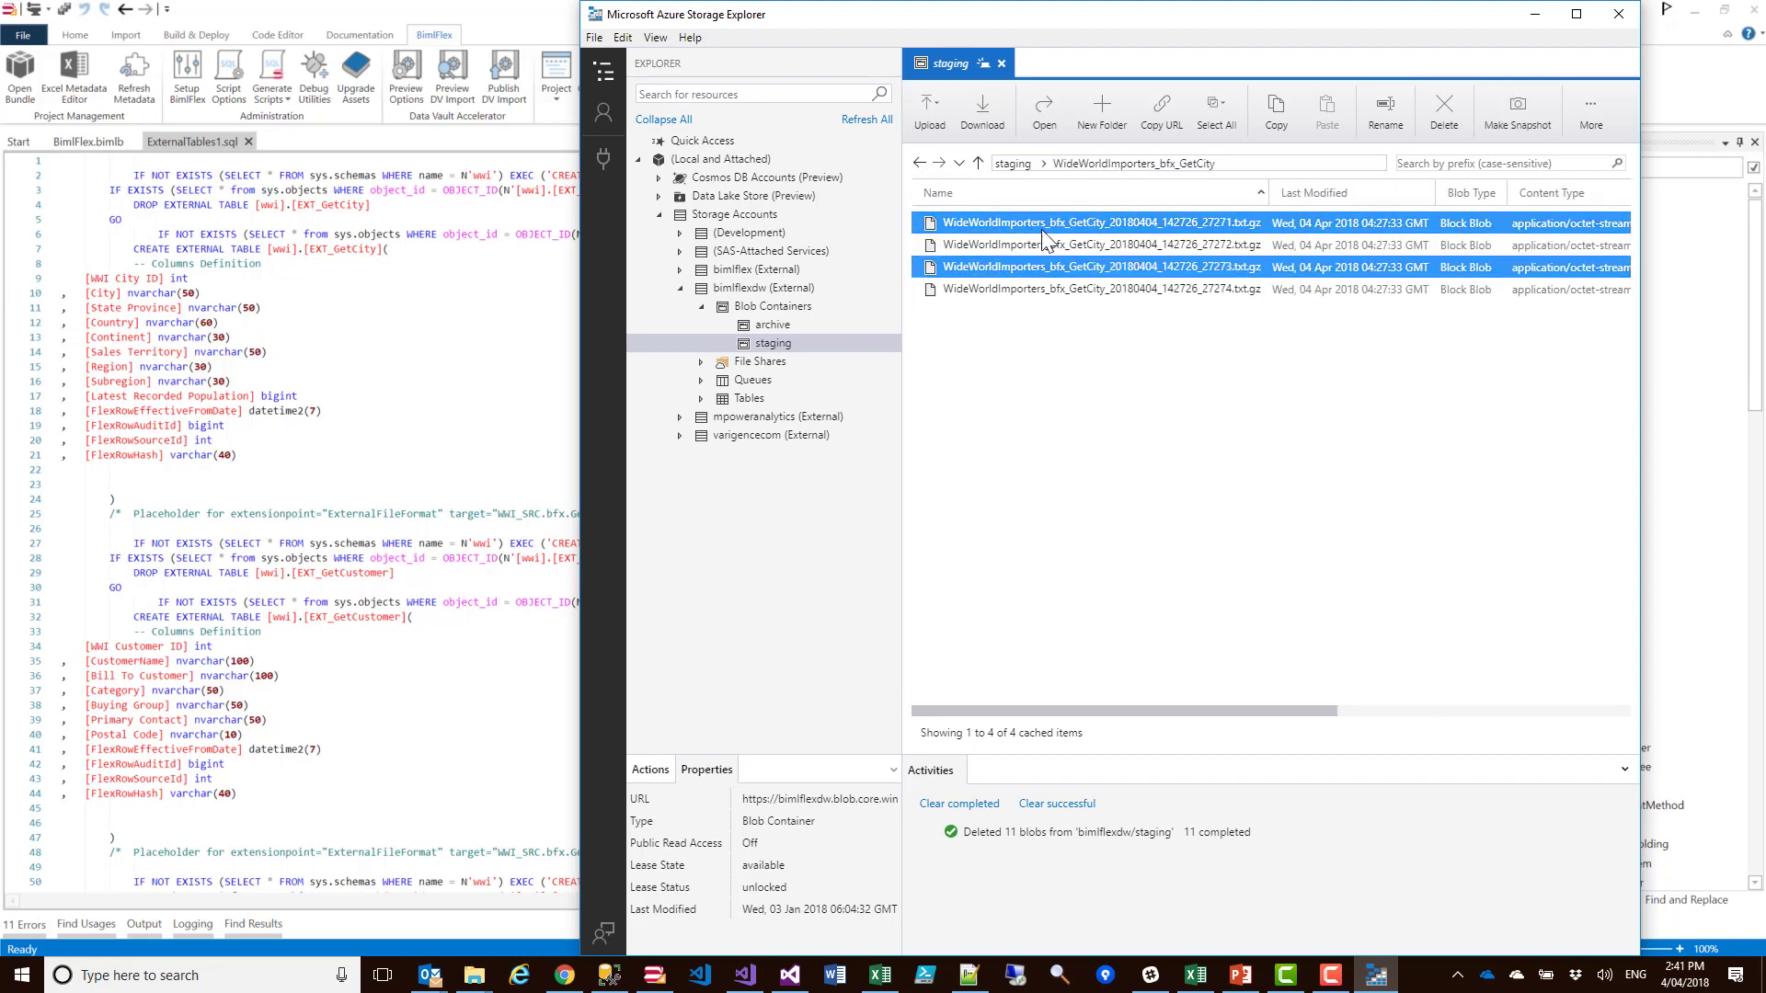
{"action": "left_click", "coordinate": [919, 163]}
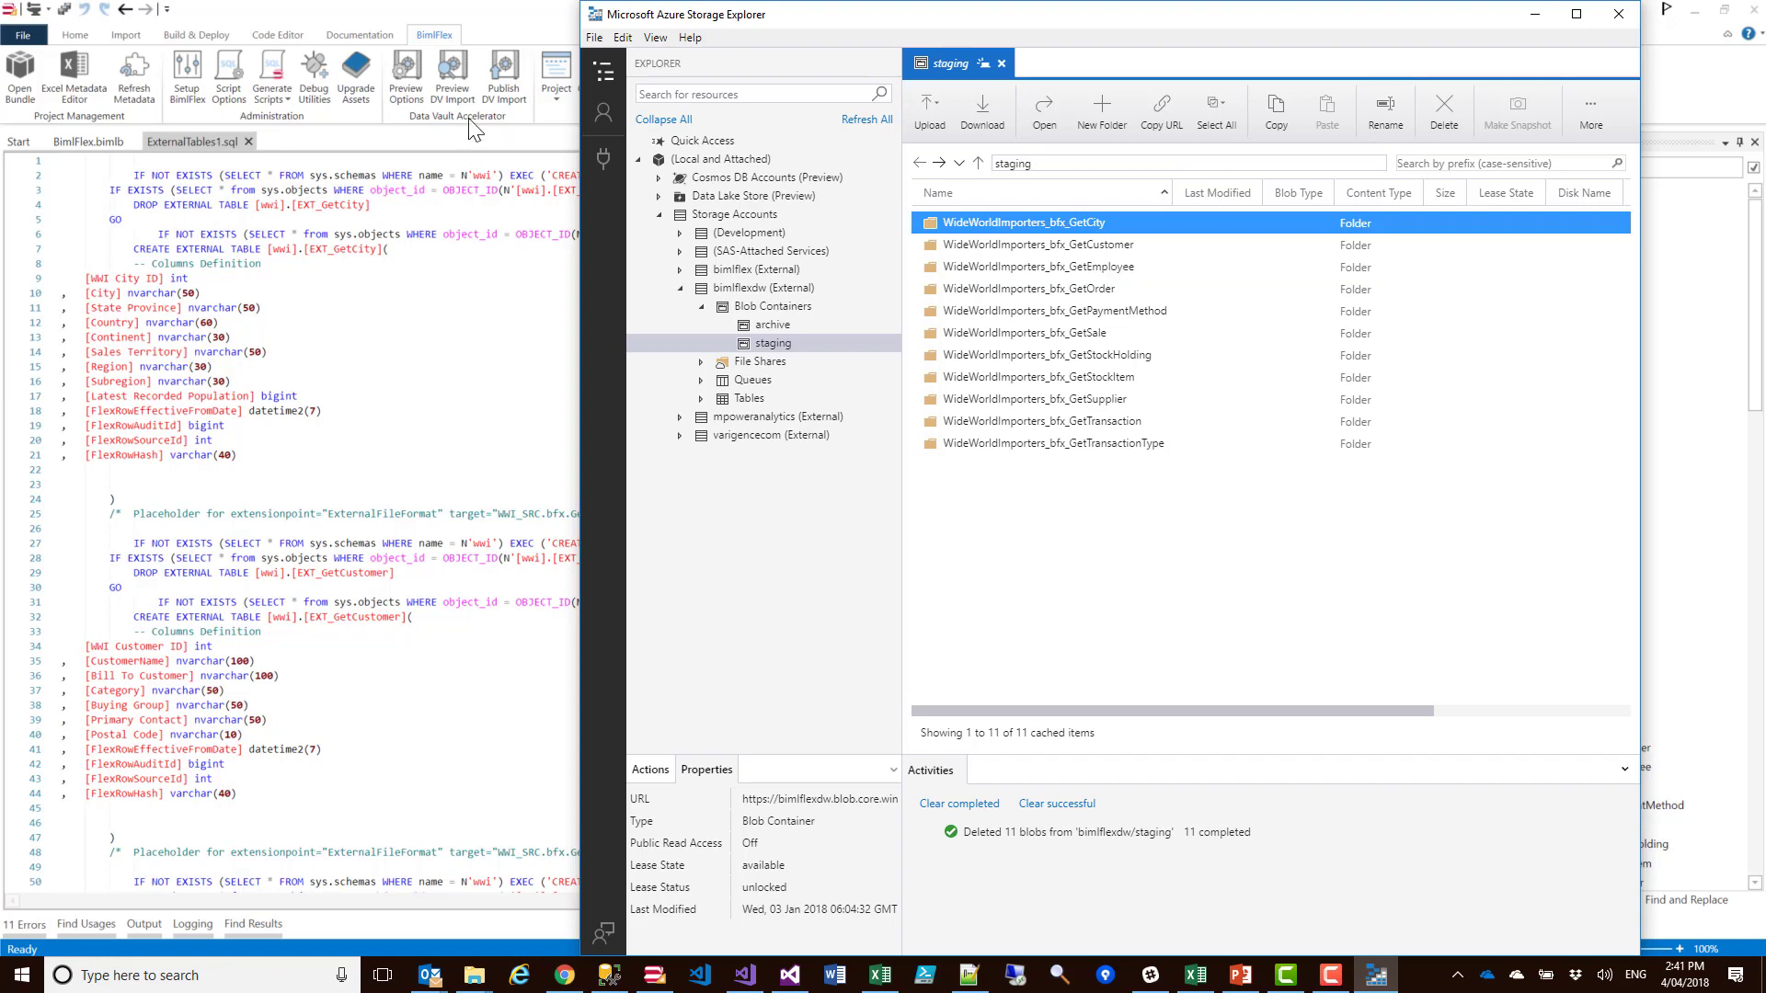
Switch to BimlStudio, expand the wwi schema under the EXT tables and generate the Polybase external table script
{"action": "left_click", "coordinate": [438, 364]}
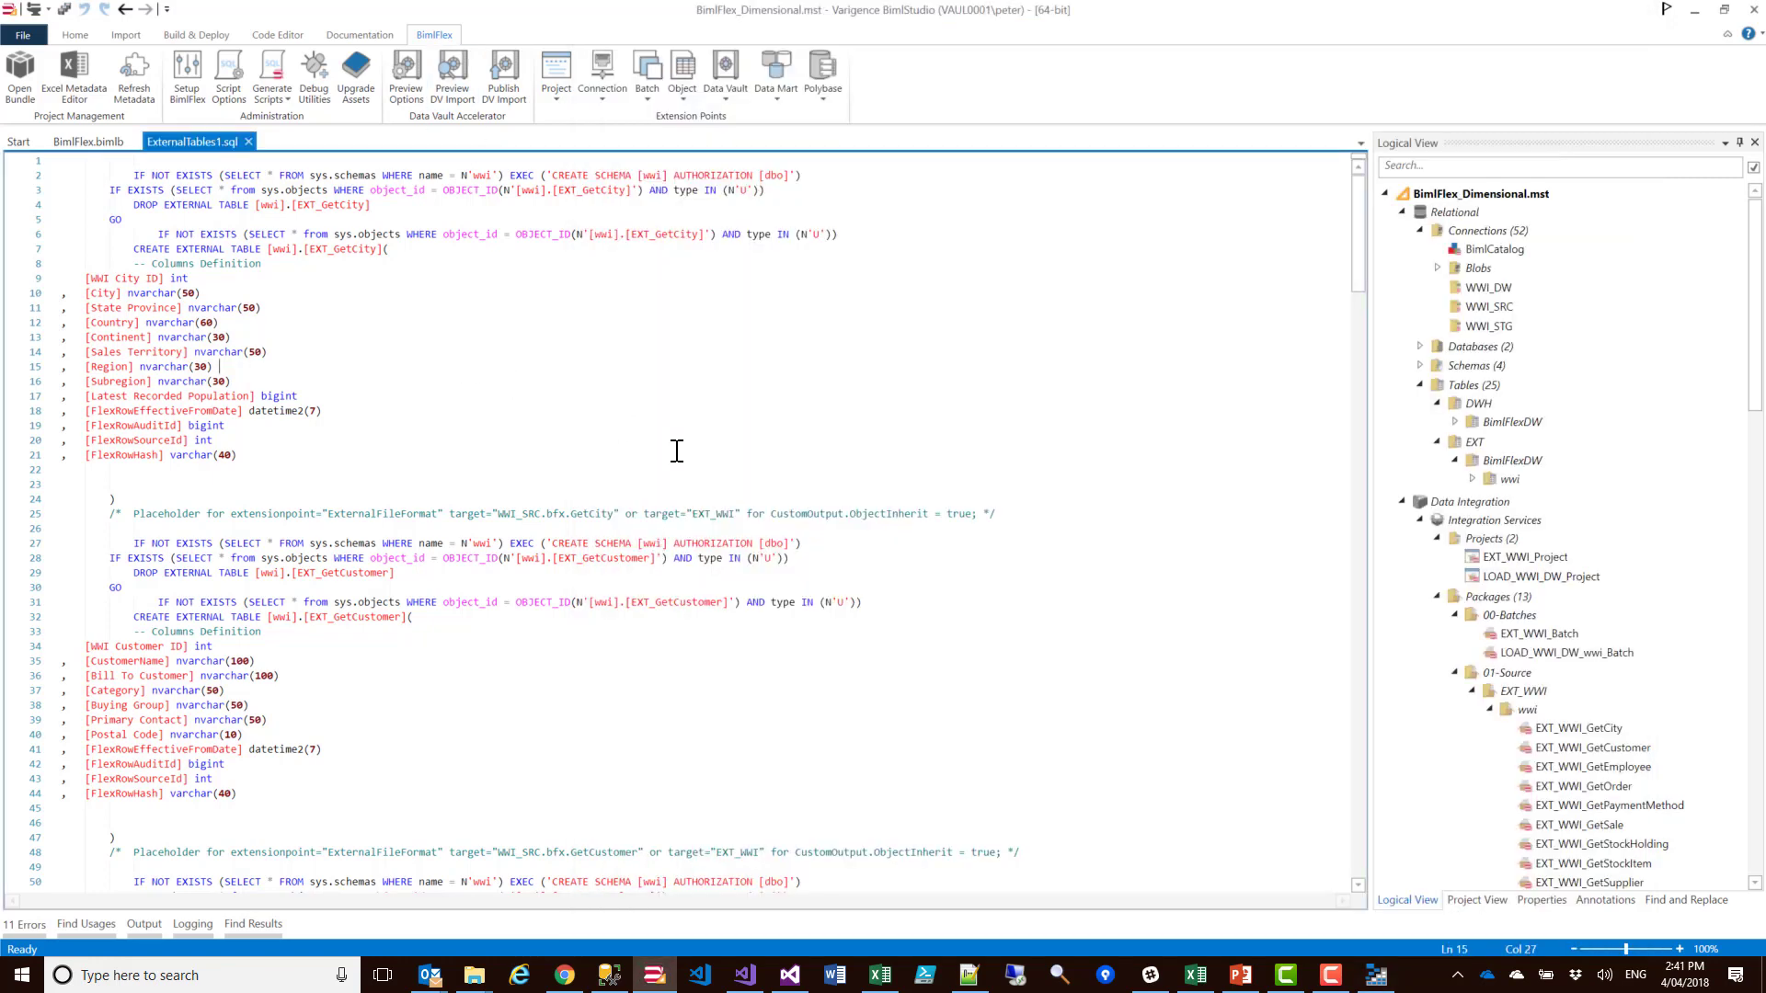
{"action": "left_click", "coordinate": [1471, 479]}
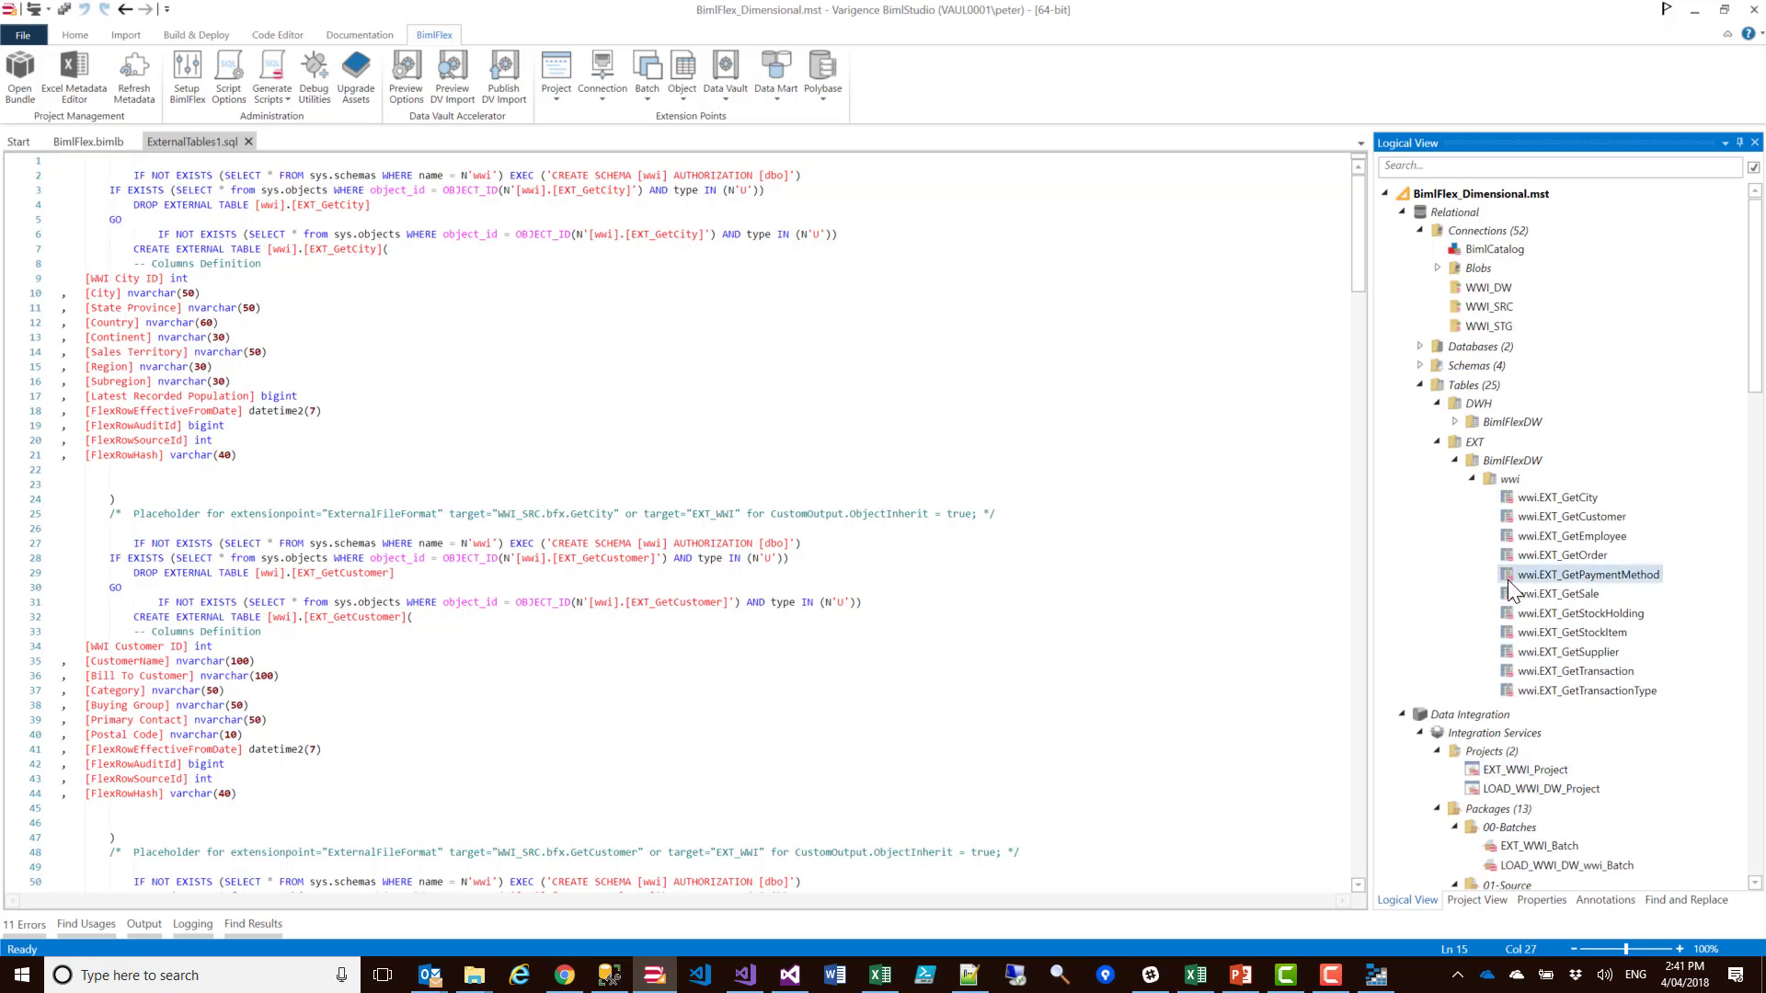
{"action": "left_click", "coordinate": [274, 97]}
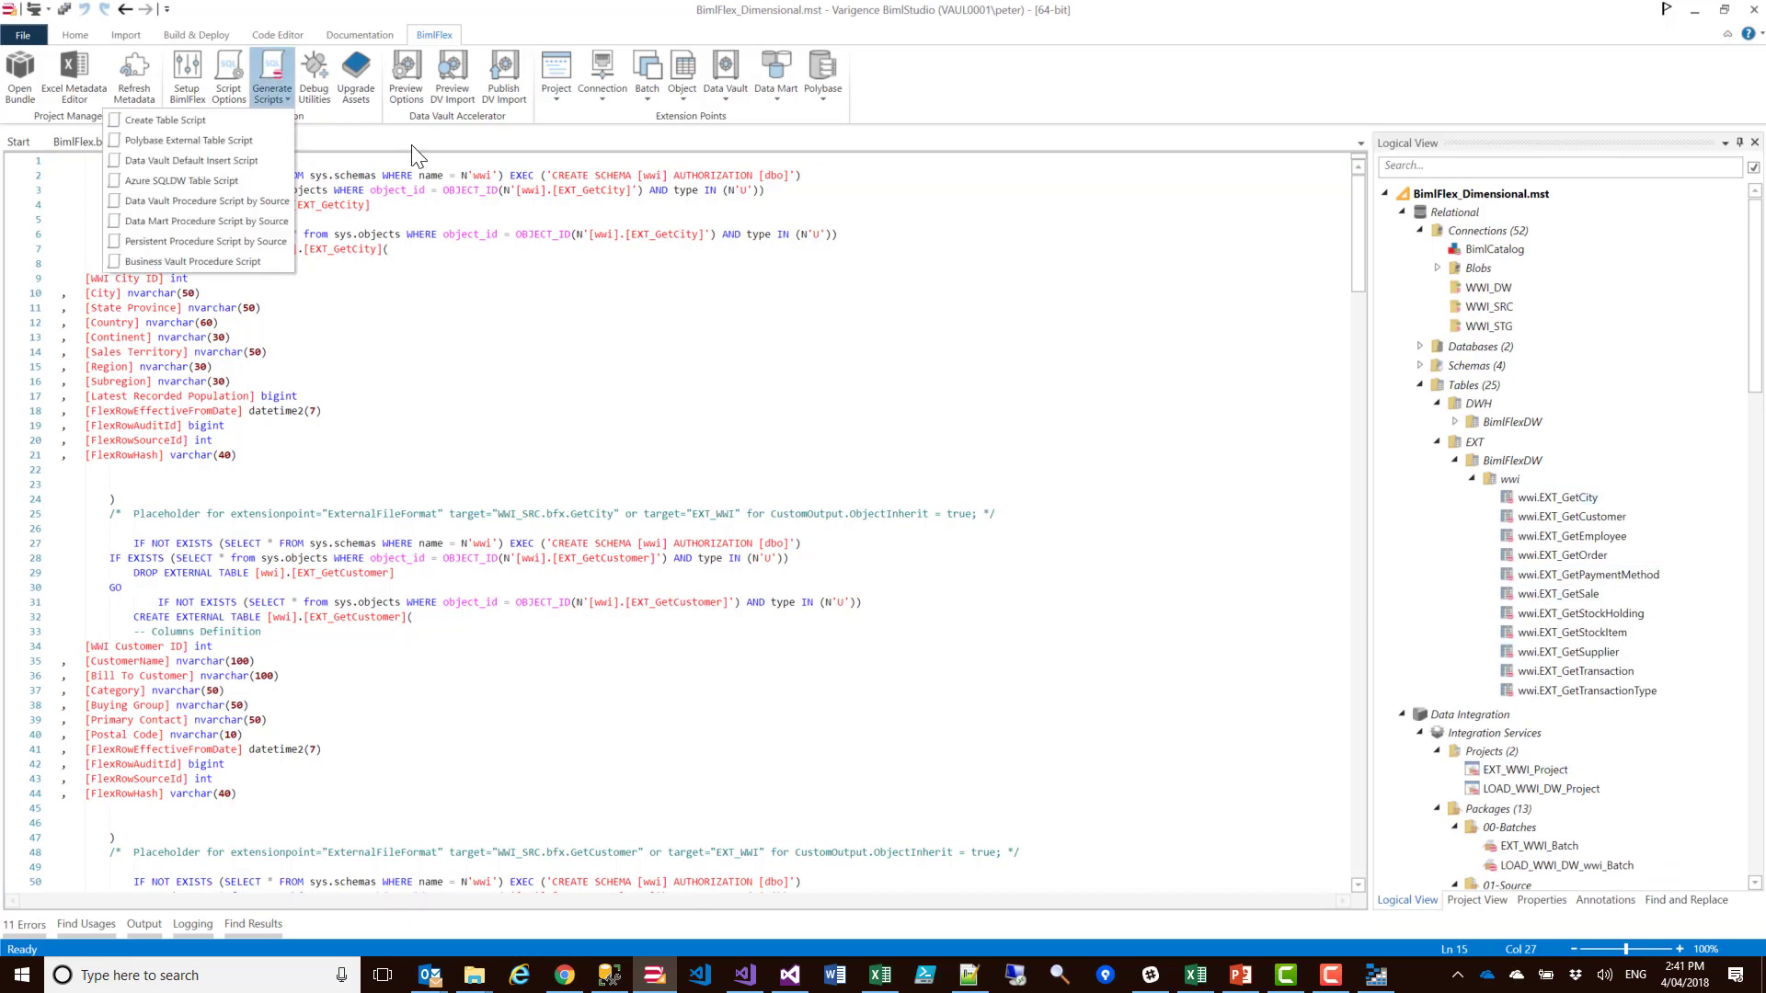
{"action": "left_click", "coordinate": [195, 140]}
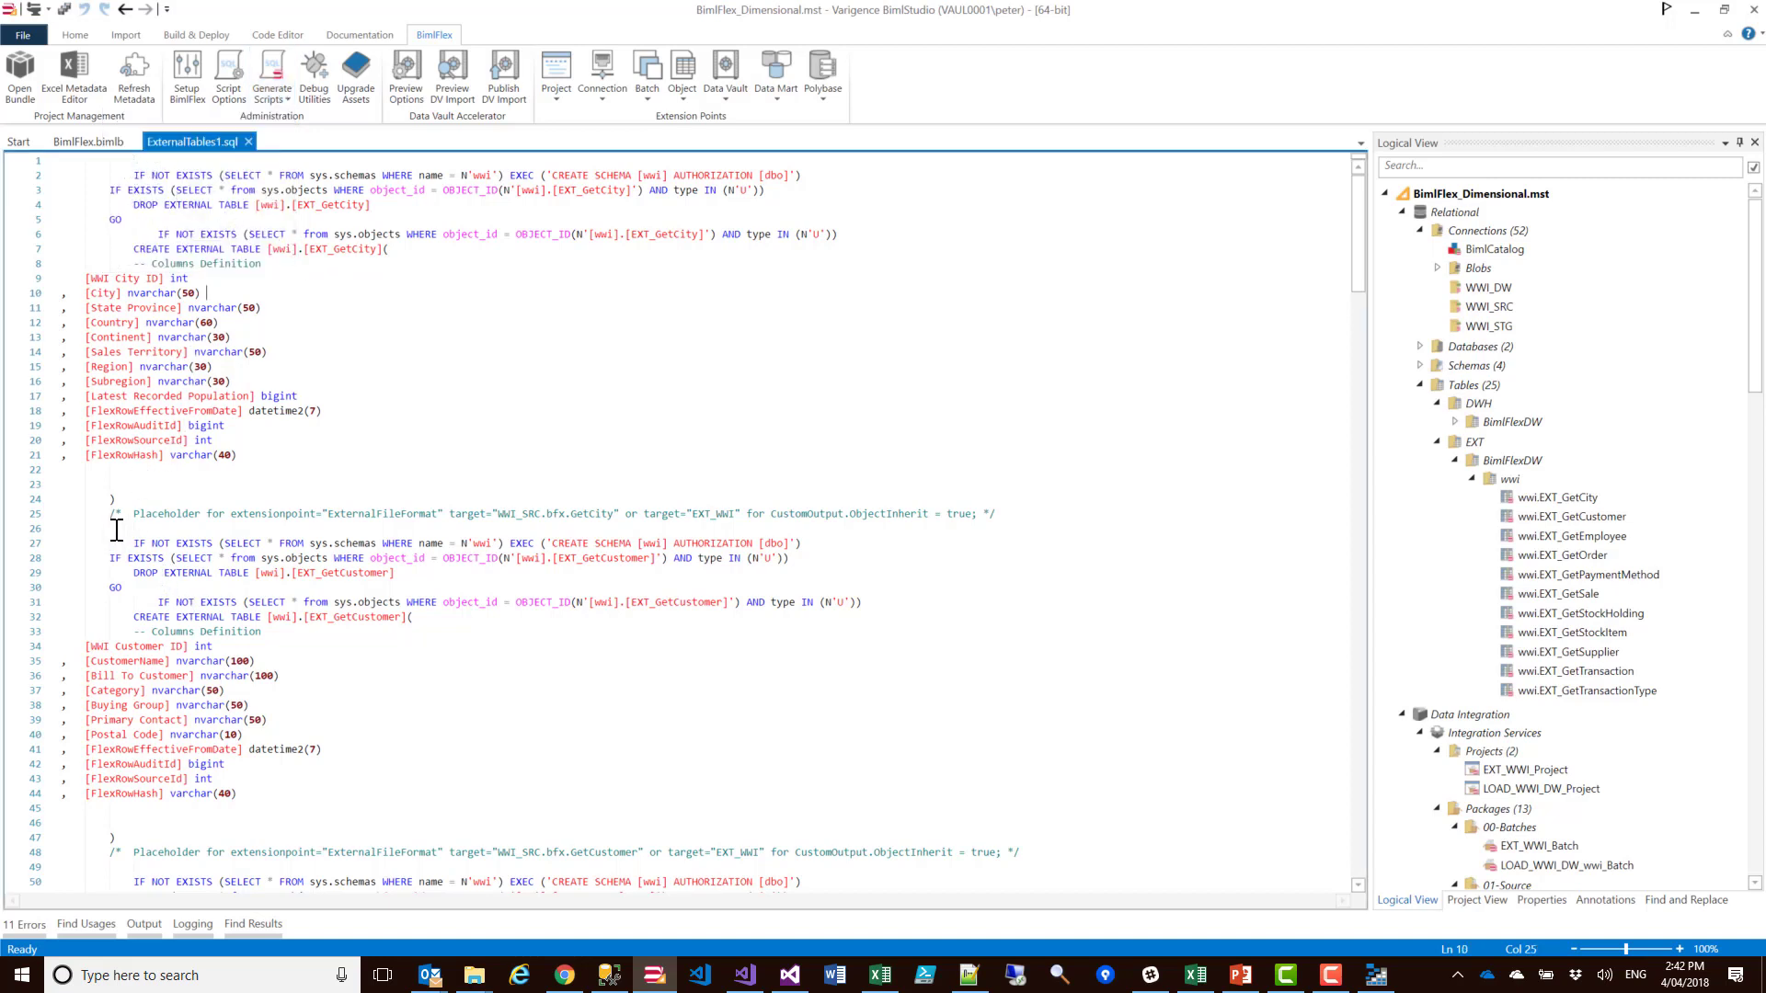
Locate the ExternalFileFormat placeholder in the script and create an ExternalFileFormat Polybase extension point
{"action": "left_click_drag", "start_coordinate": [111, 513], "coordinate": [440, 513]}
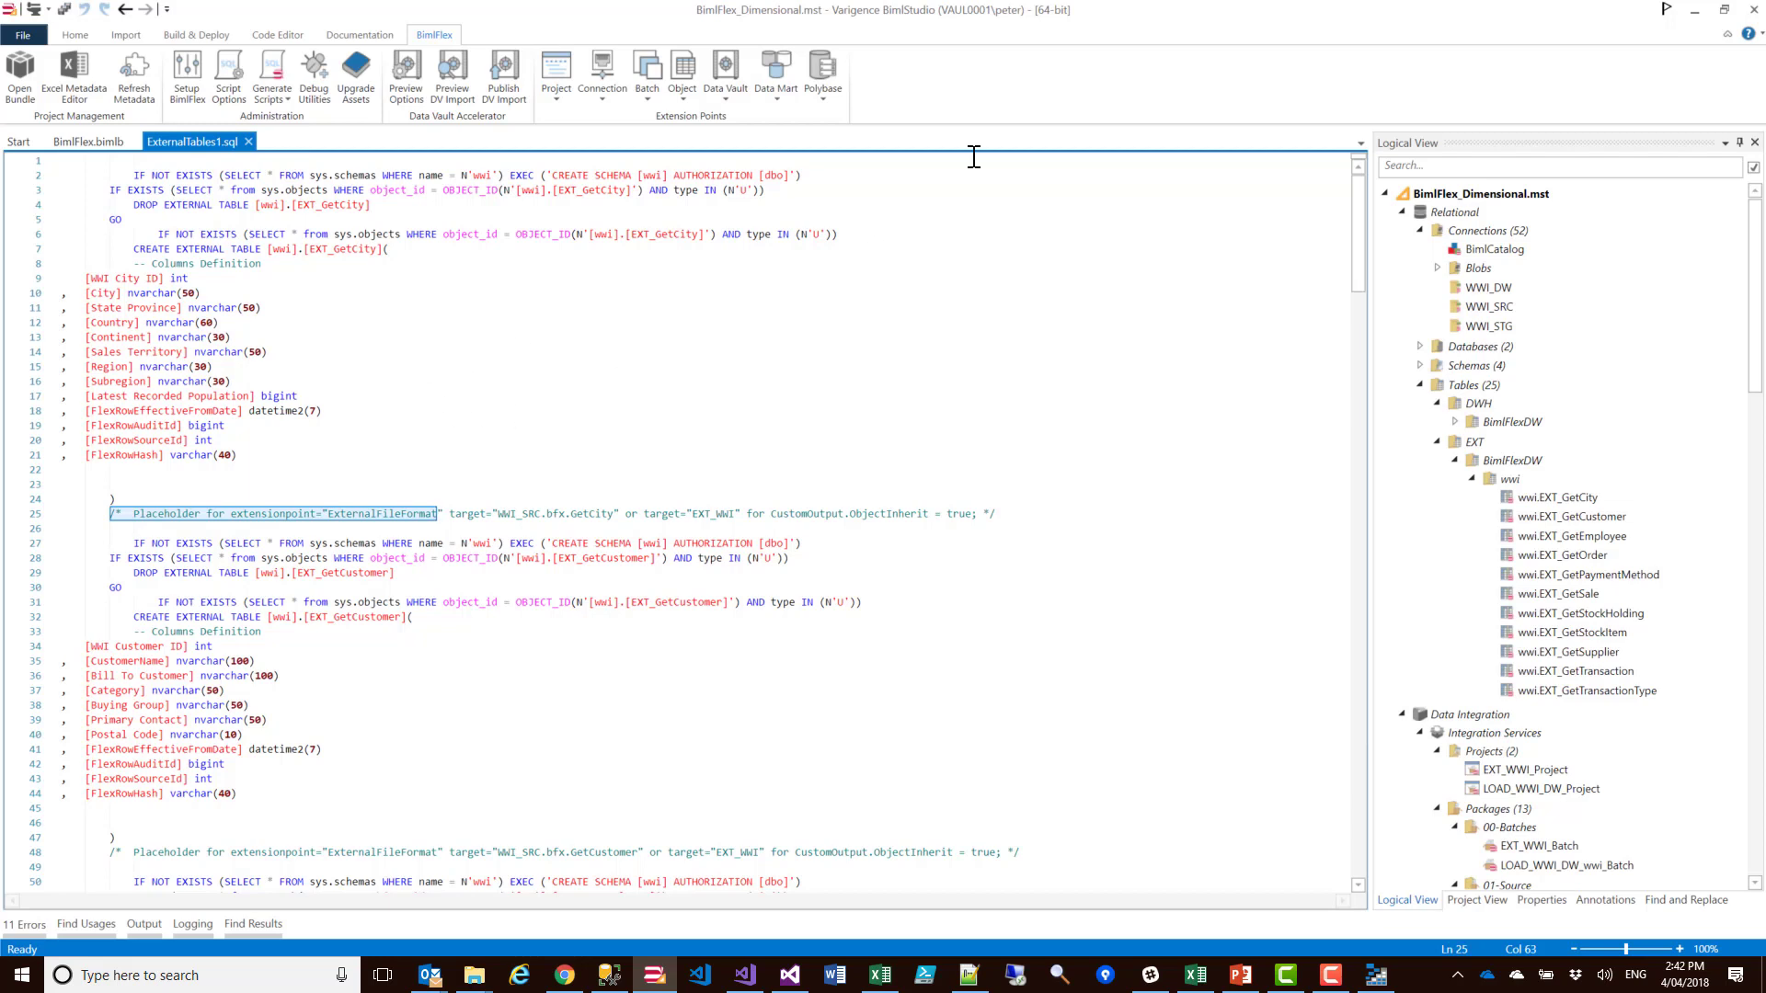
{"action": "left_click", "coordinate": [823, 99]}
{"action": "left_click", "coordinate": [814, 120]}
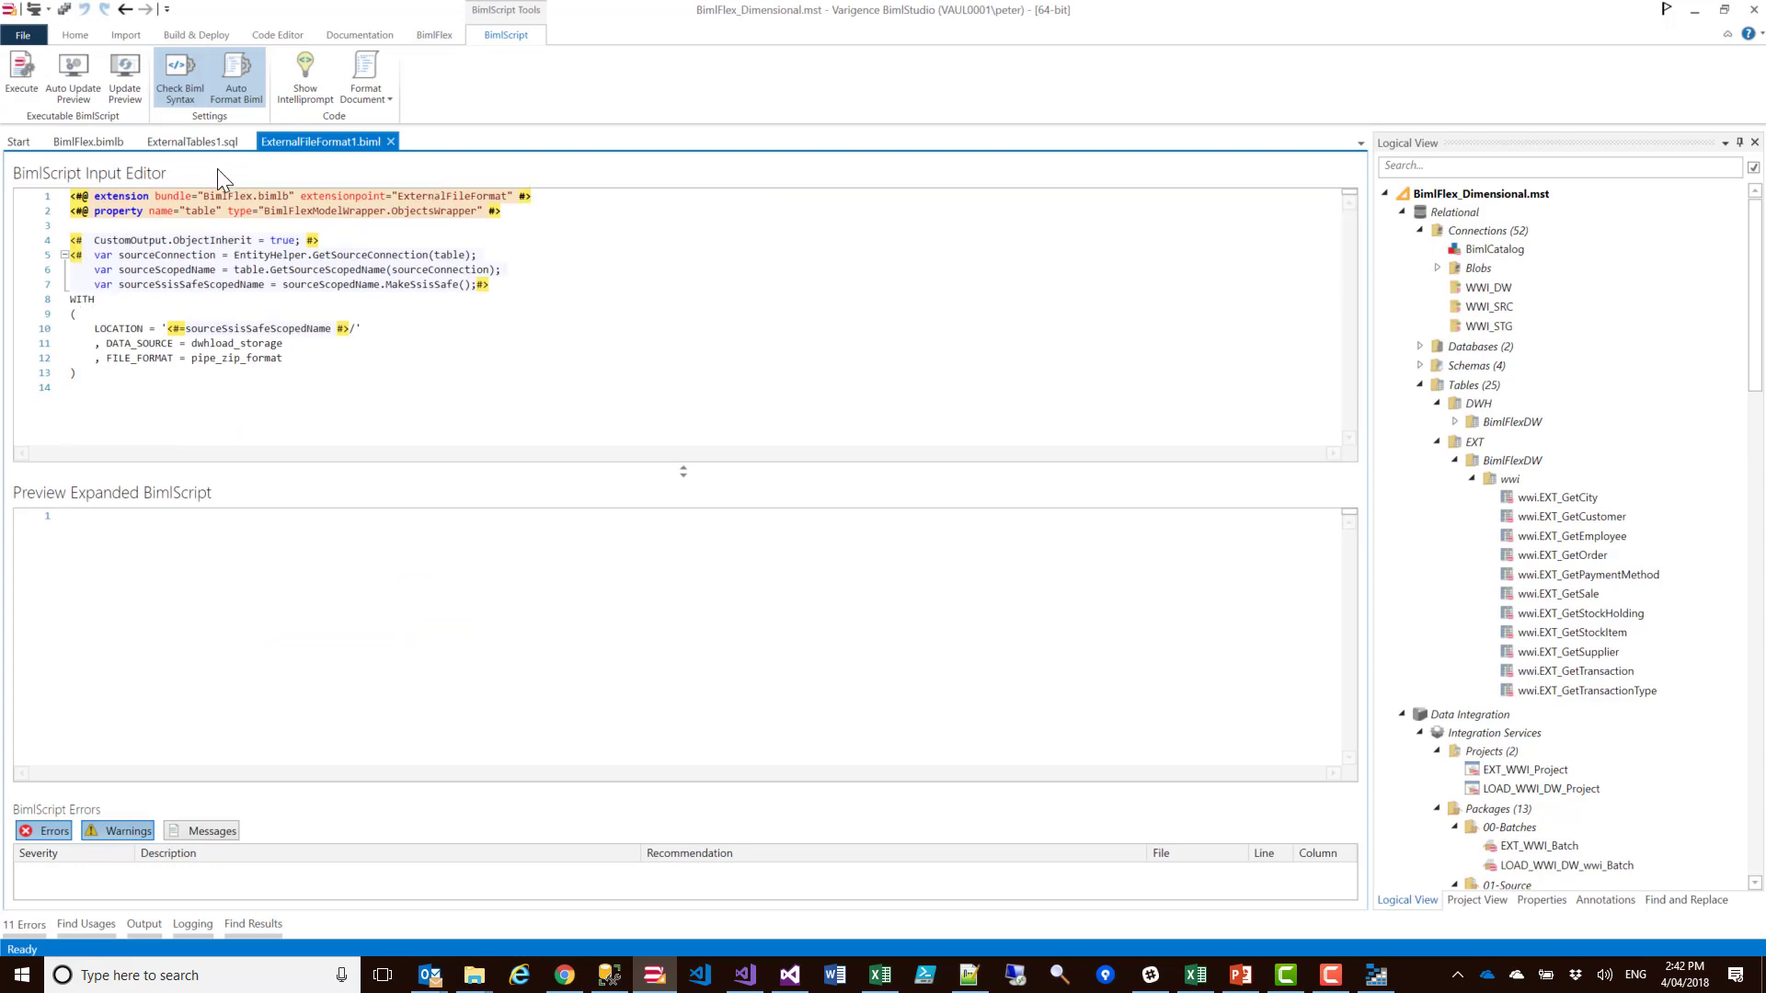
Add target="EXT_WWI" to the extension directive in ExternalFileFormat1.biml and save the file
{"action": "left_click", "coordinate": [195, 143]}
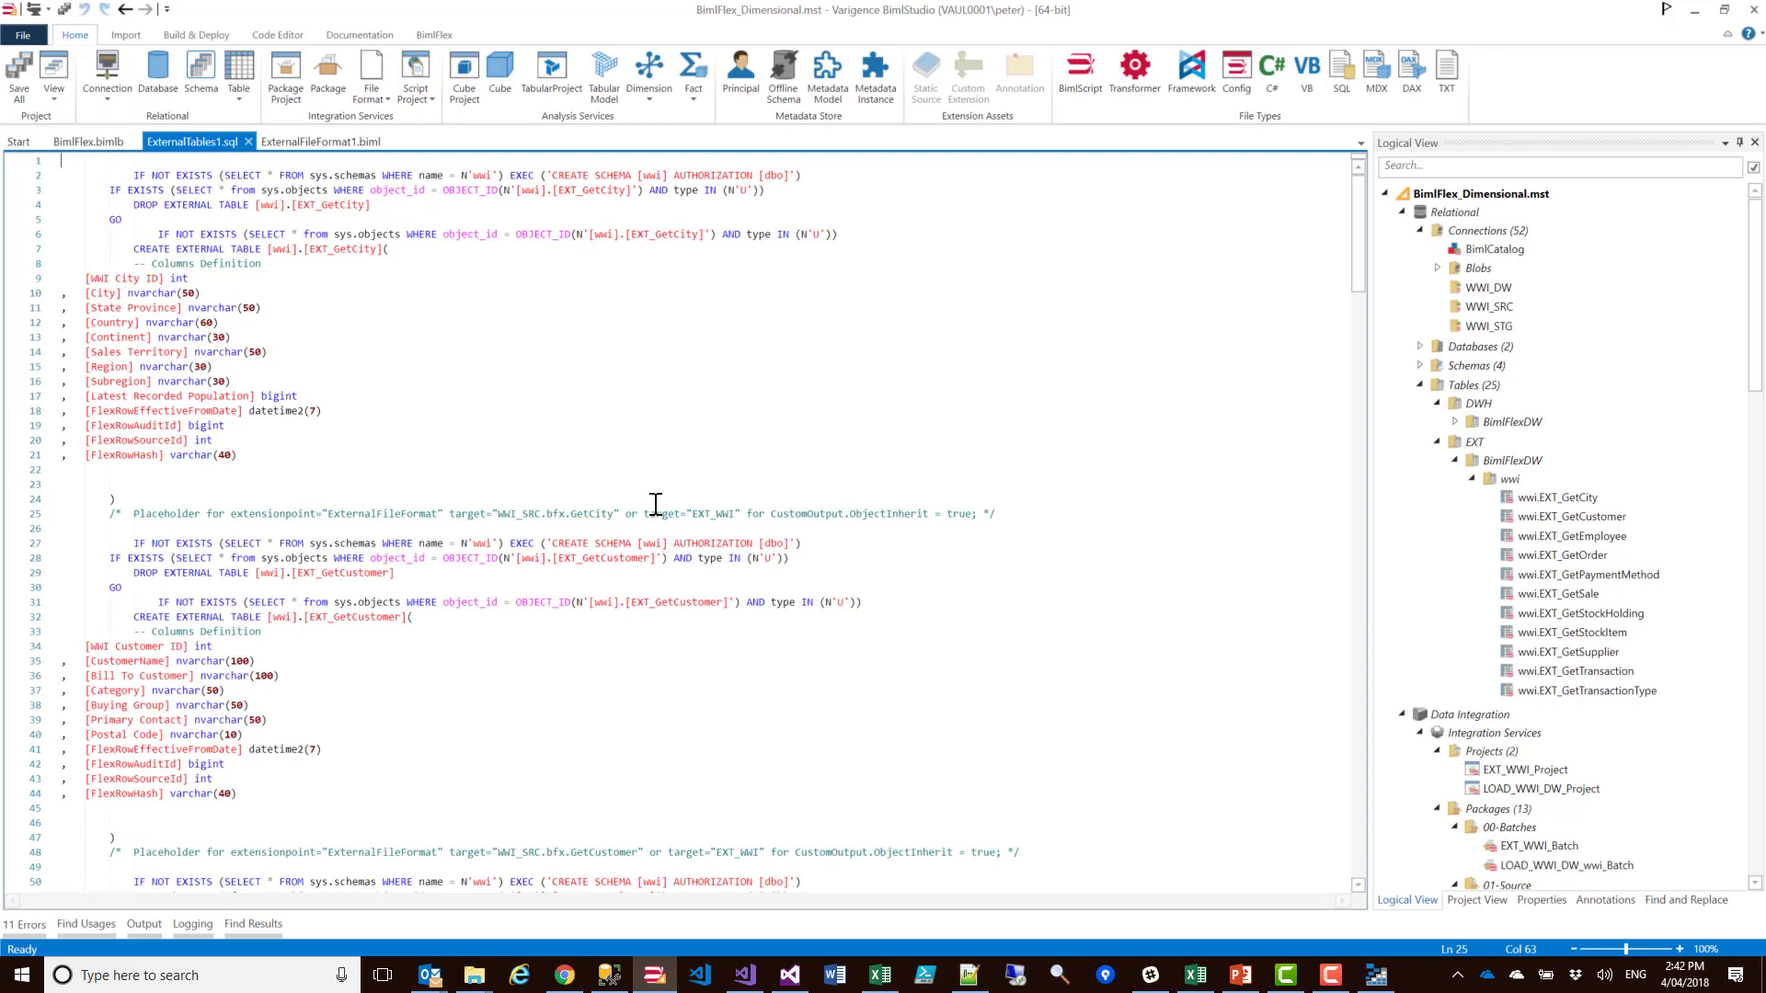
{"action": "left_click_drag", "start_coordinate": [644, 513], "coordinate": [738, 511]}
{"action": "left_click", "coordinate": [340, 143]}
{"action": "left_click", "coordinate": [514, 197]}
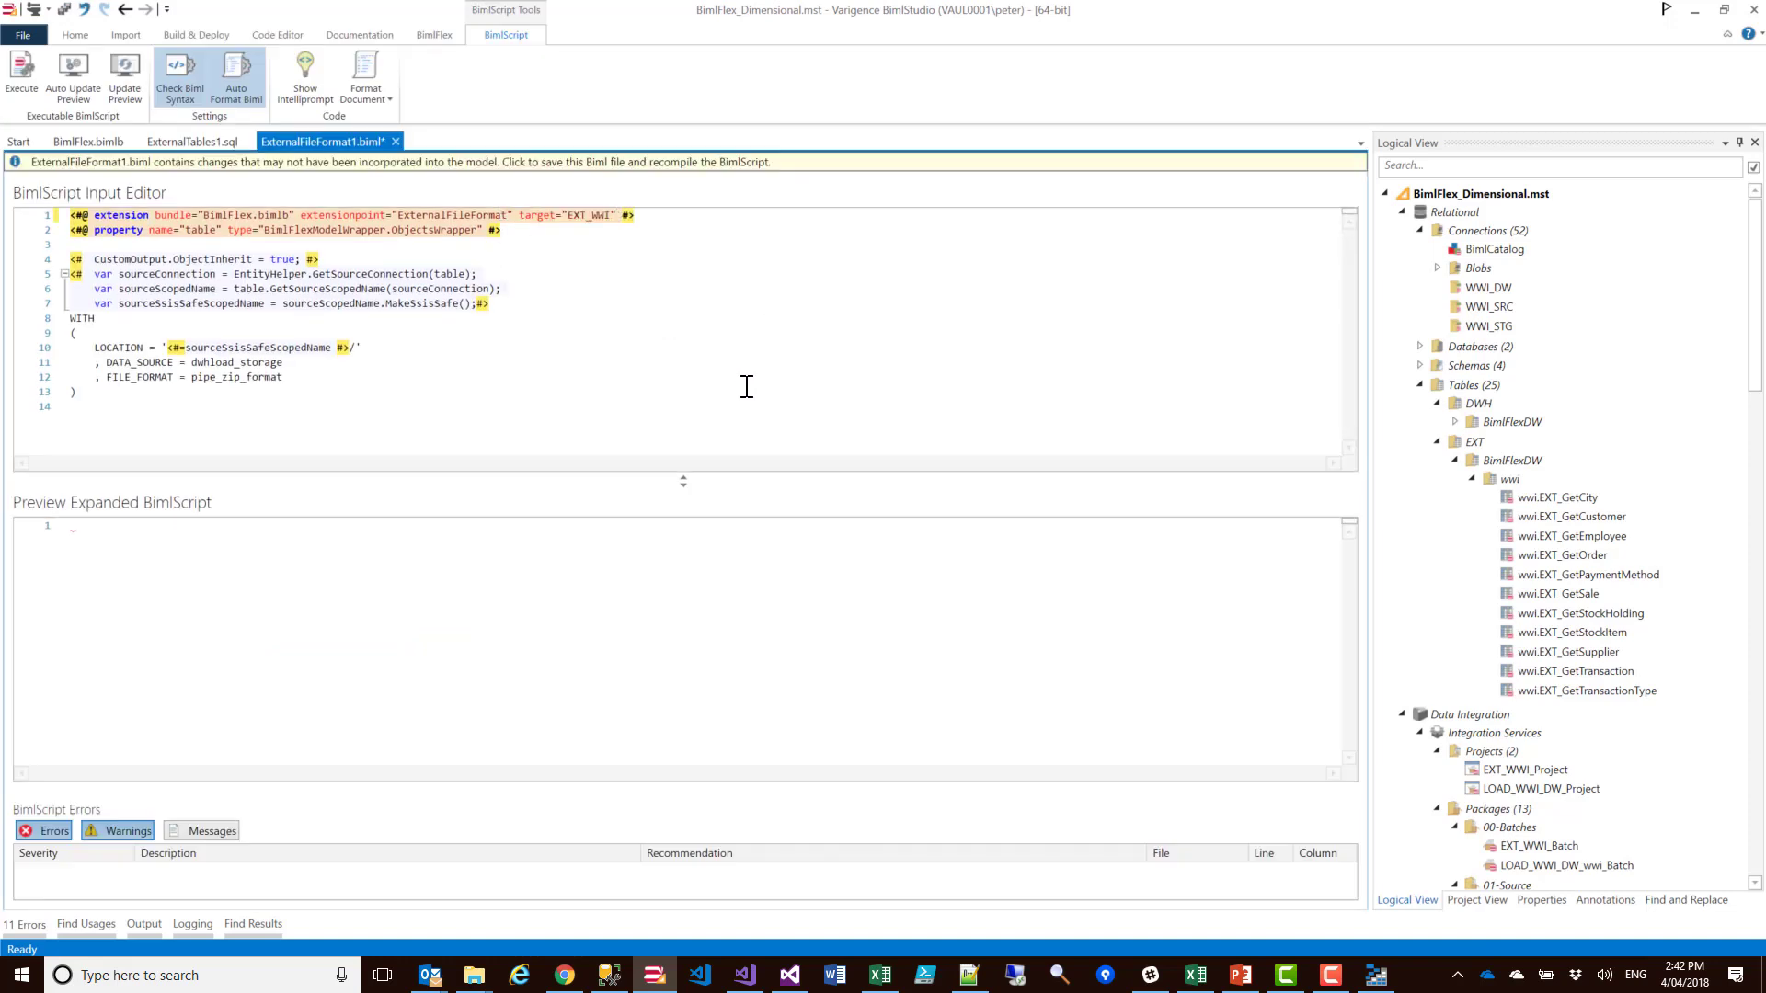
{"action": "key", "text": "ctrl+s"}
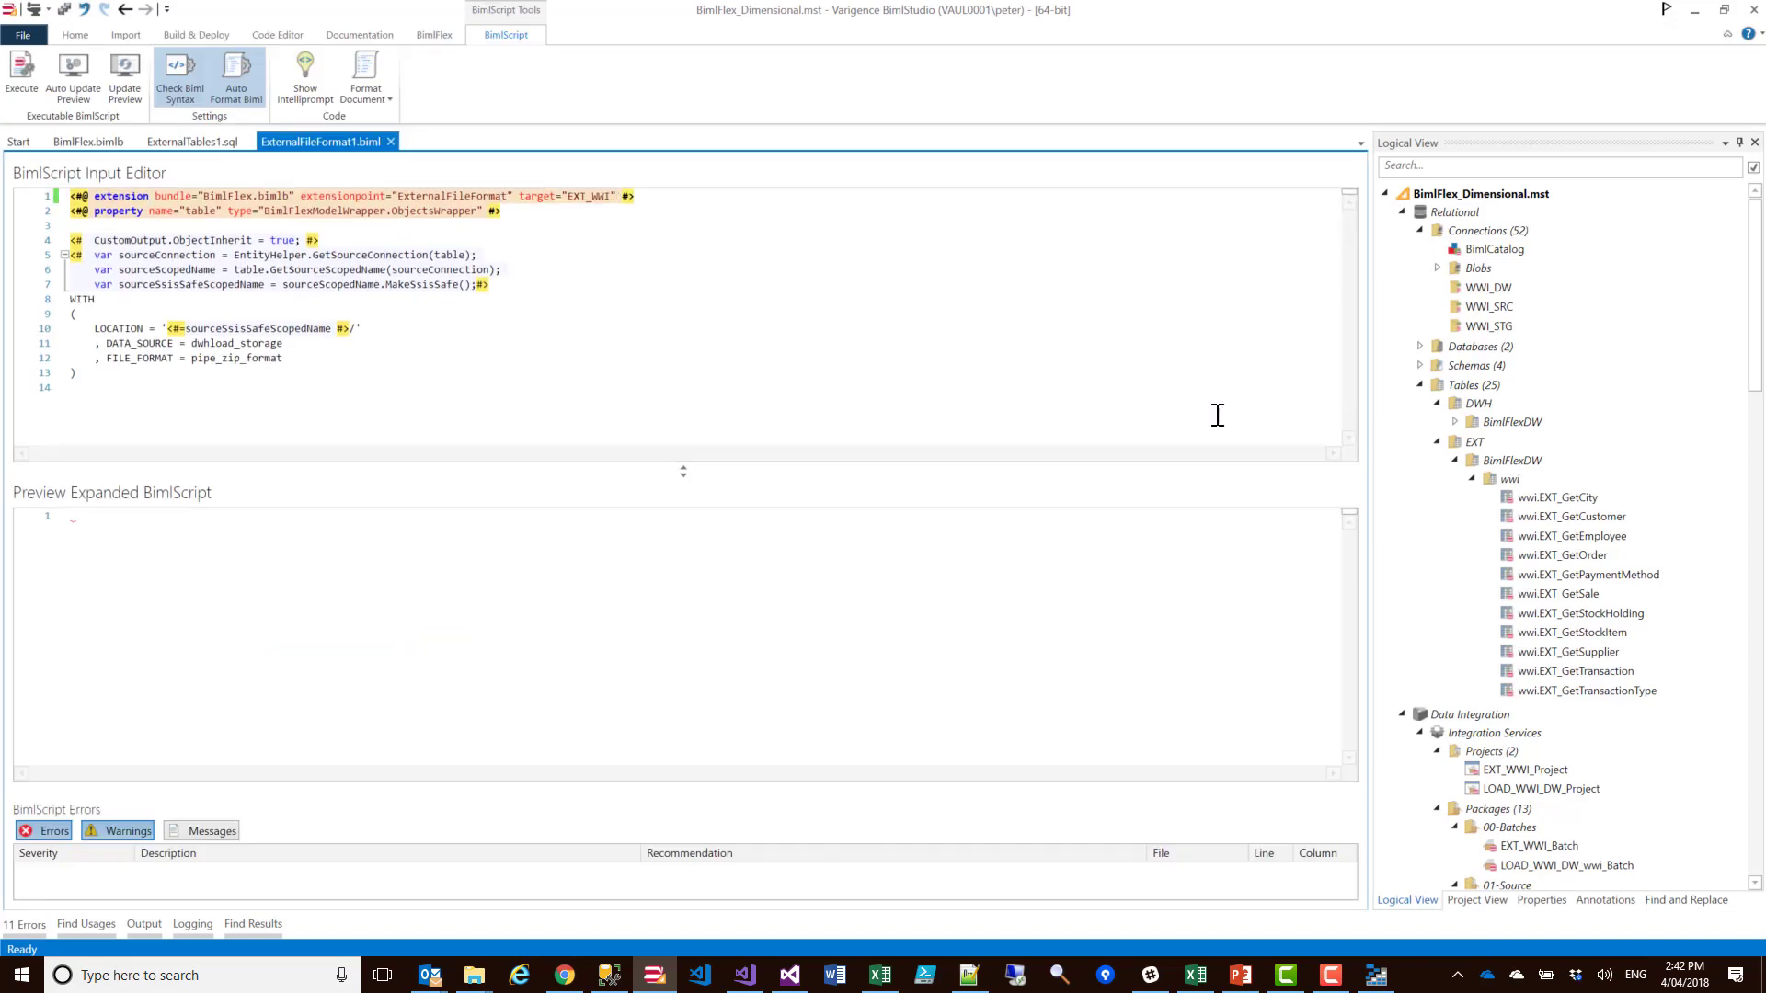
Refresh the wwi.EXT_GetCity table and examine the WITH block of the ExternalFileFormat extension script
{"action": "right_click", "coordinate": [1522, 497]}
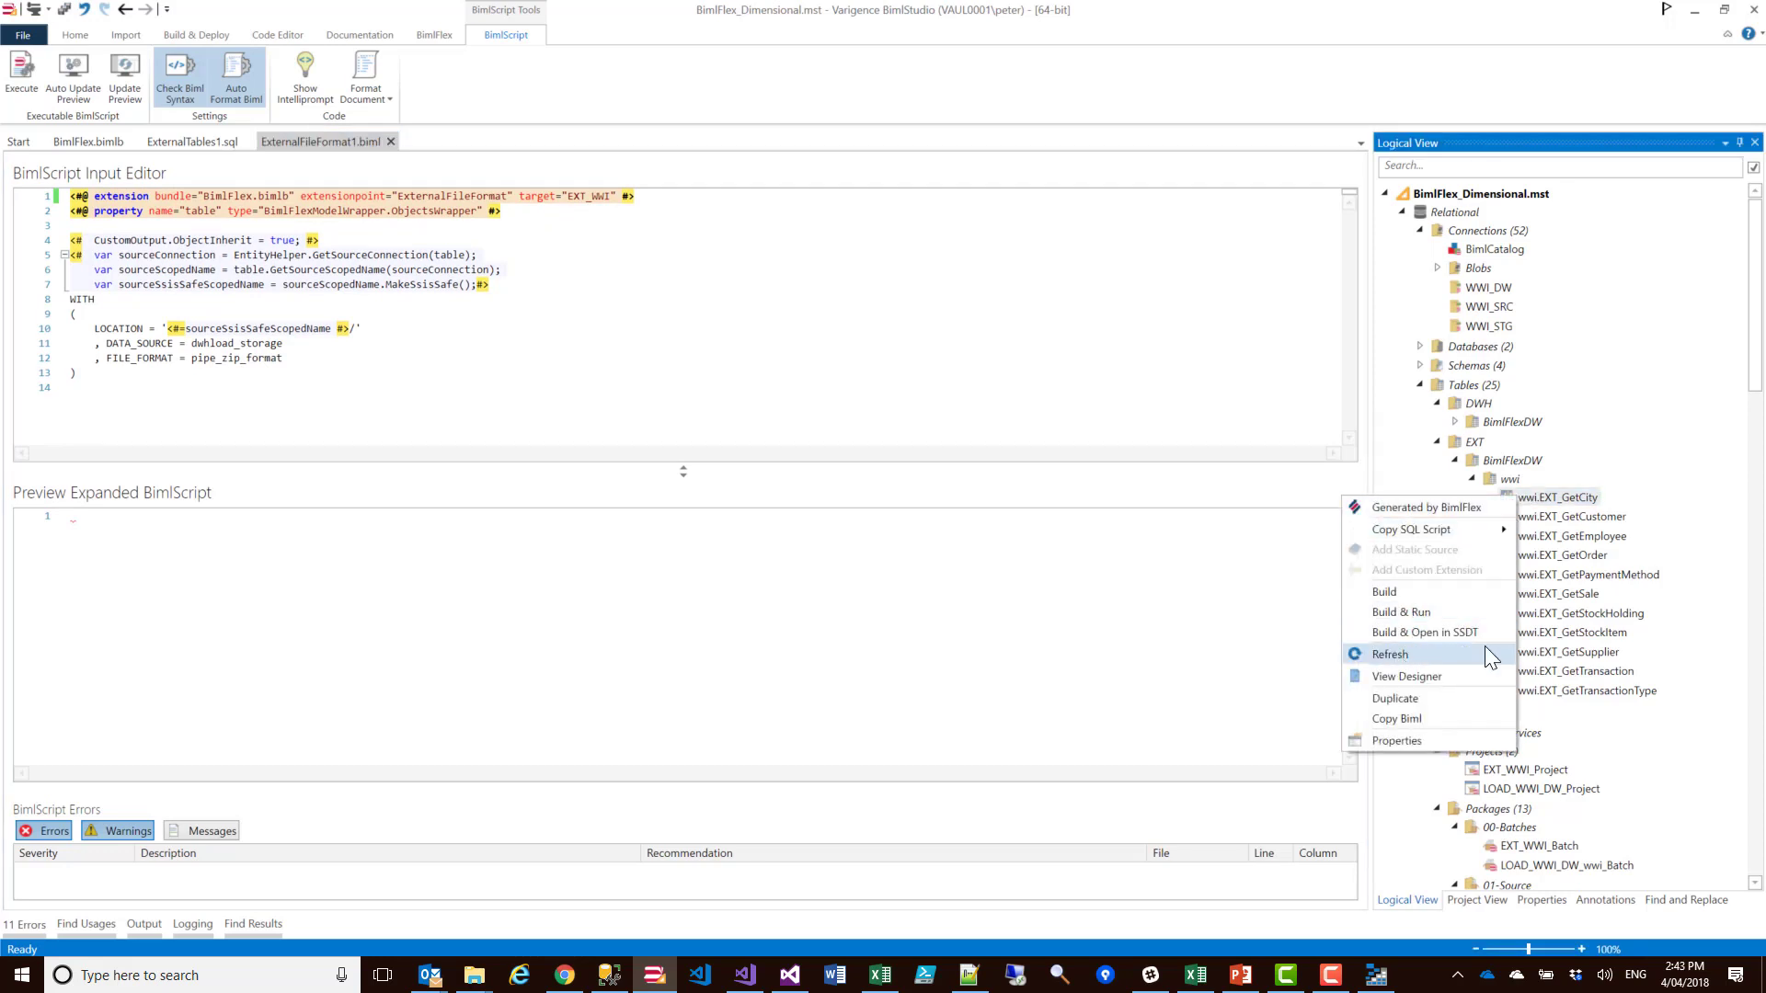
{"action": "left_click", "coordinate": [1421, 652]}
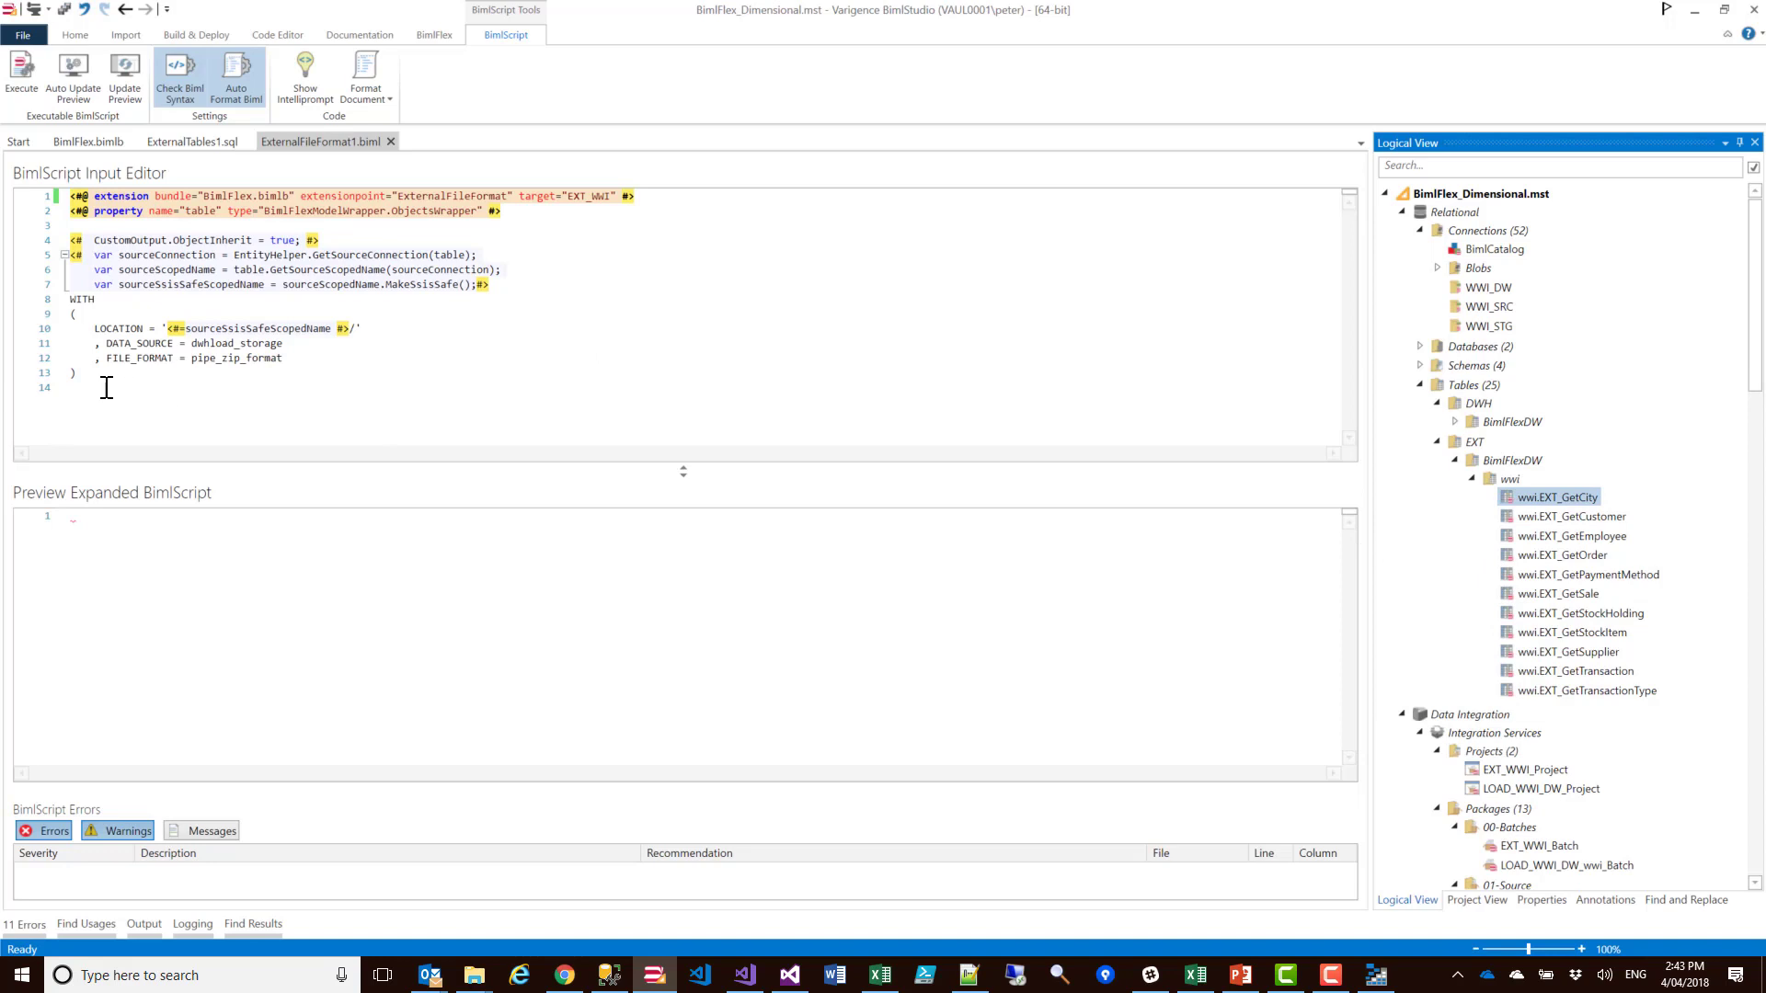
{"action": "left_click_drag", "start_coordinate": [97, 386], "coordinate": [31, 295]}
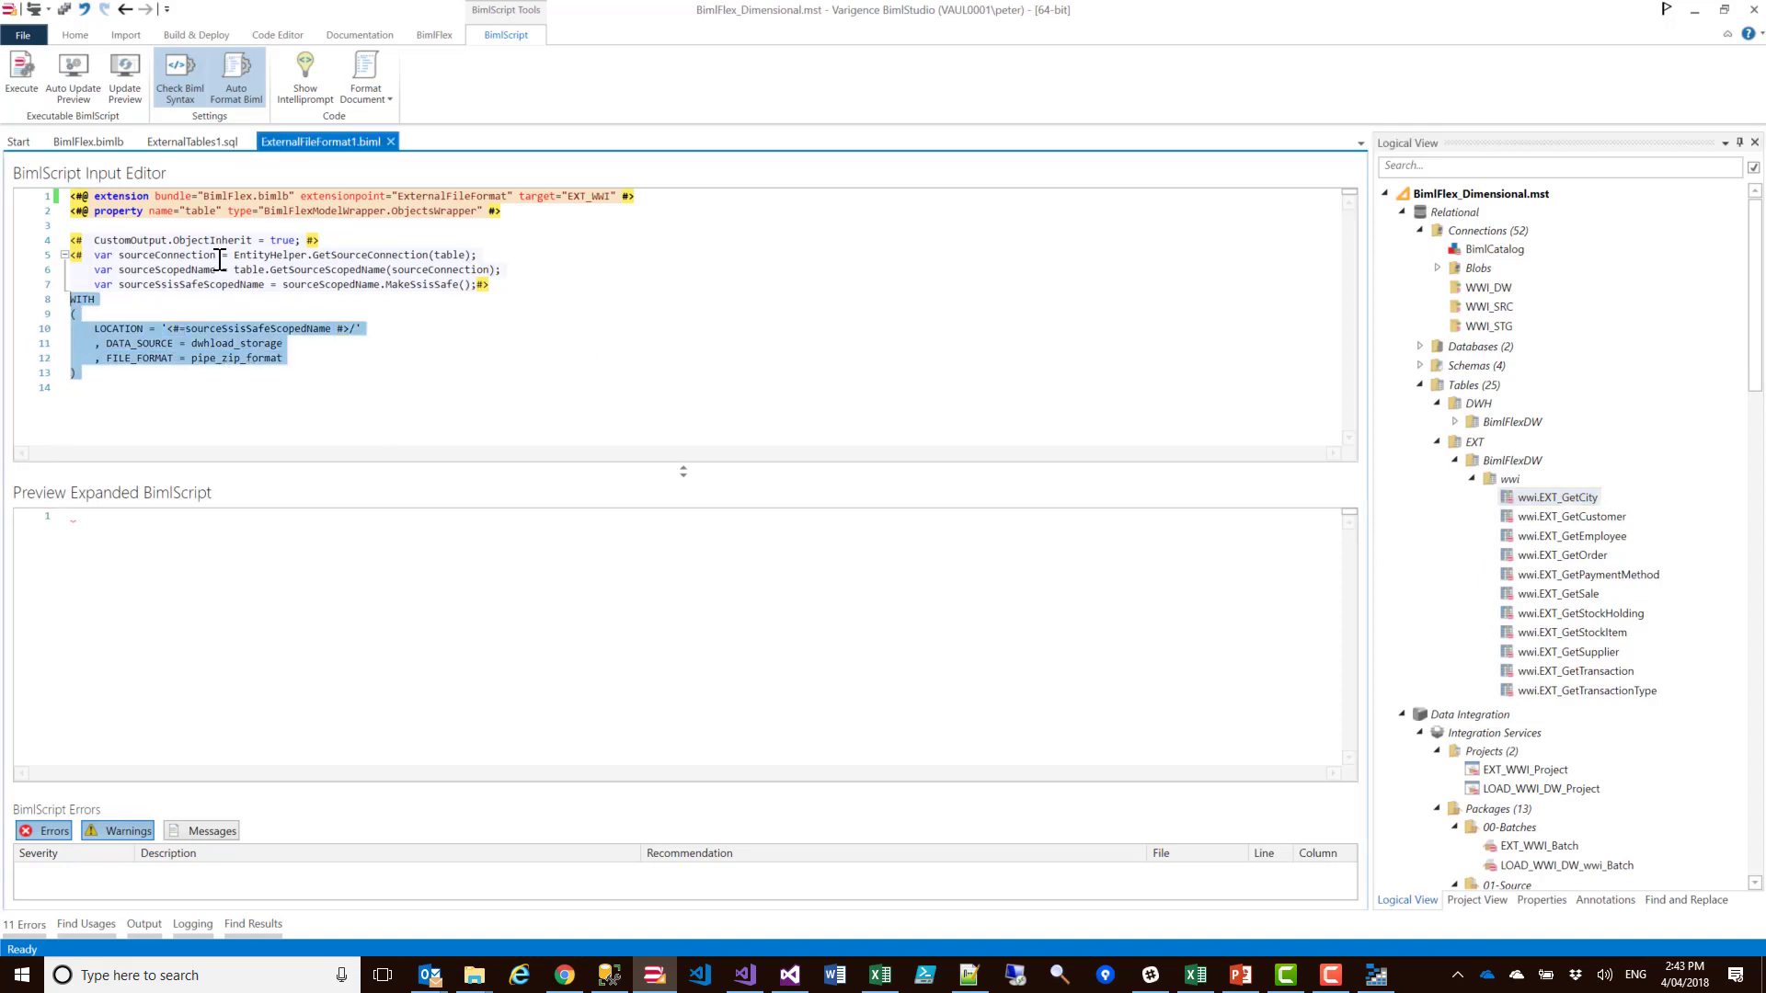
{"action": "left_click", "coordinate": [198, 333]}
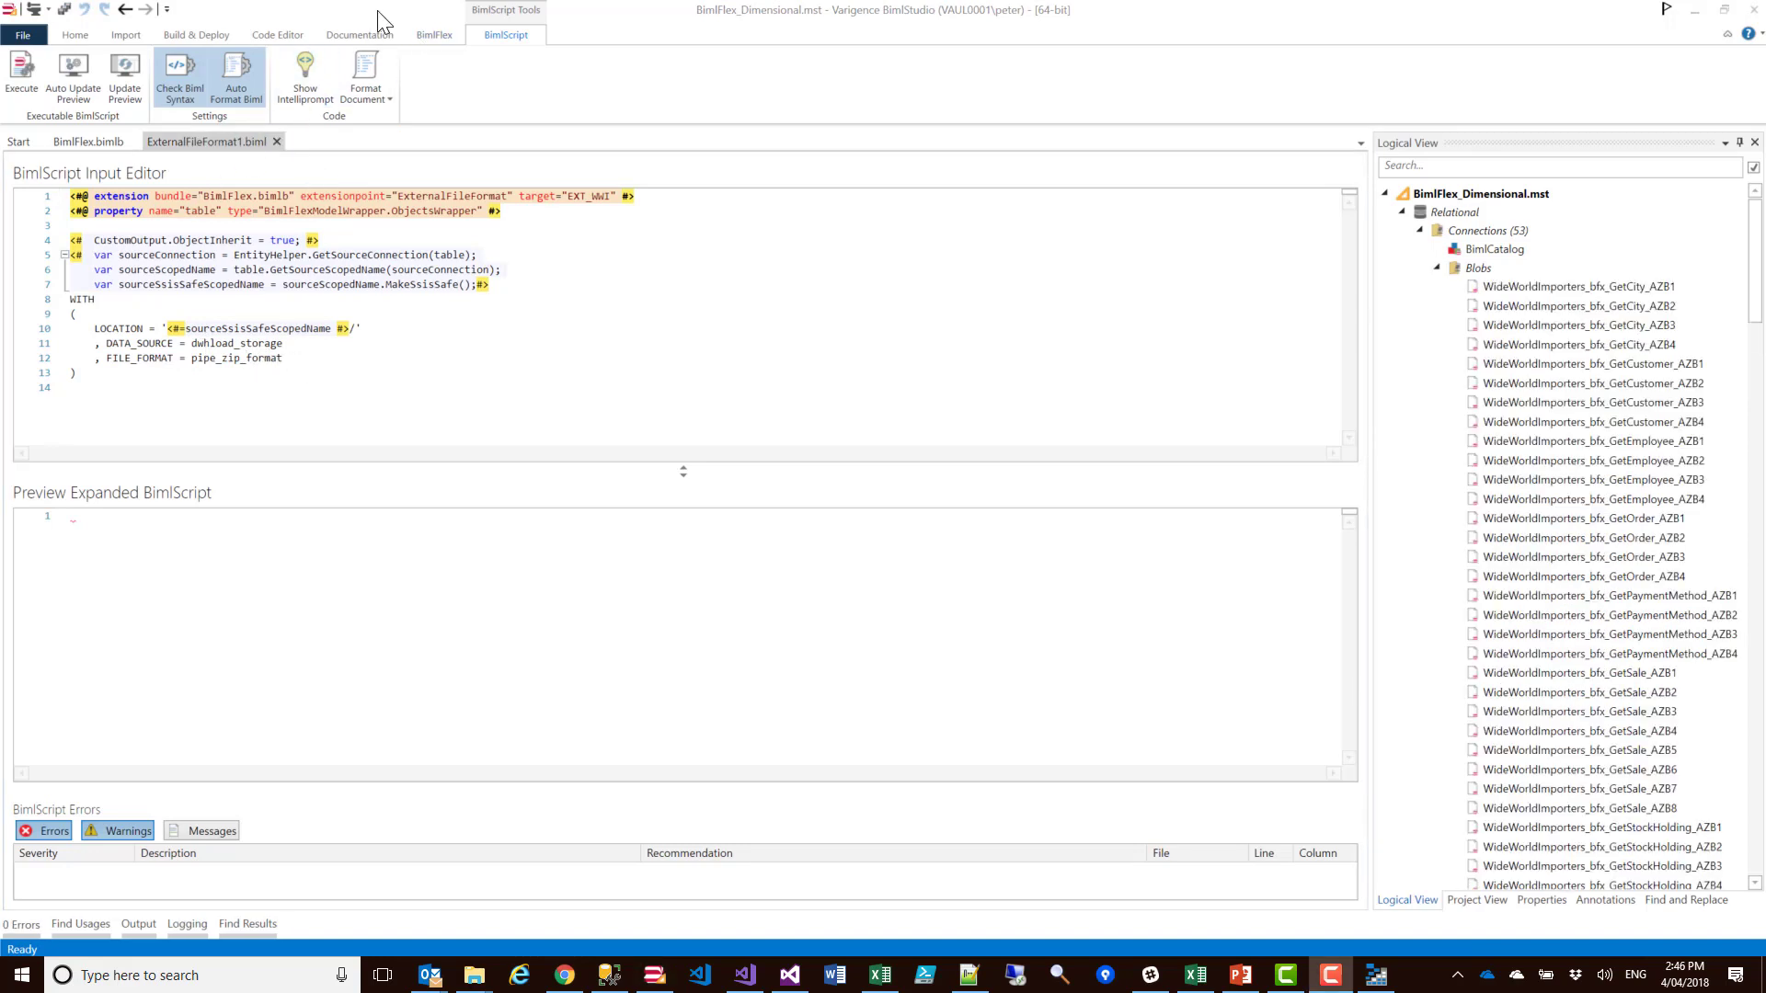
Regenerate the Polybase external table script and examine the EXT_GetCity definition together with its WITH clause
{"action": "left_click", "coordinate": [423, 34]}
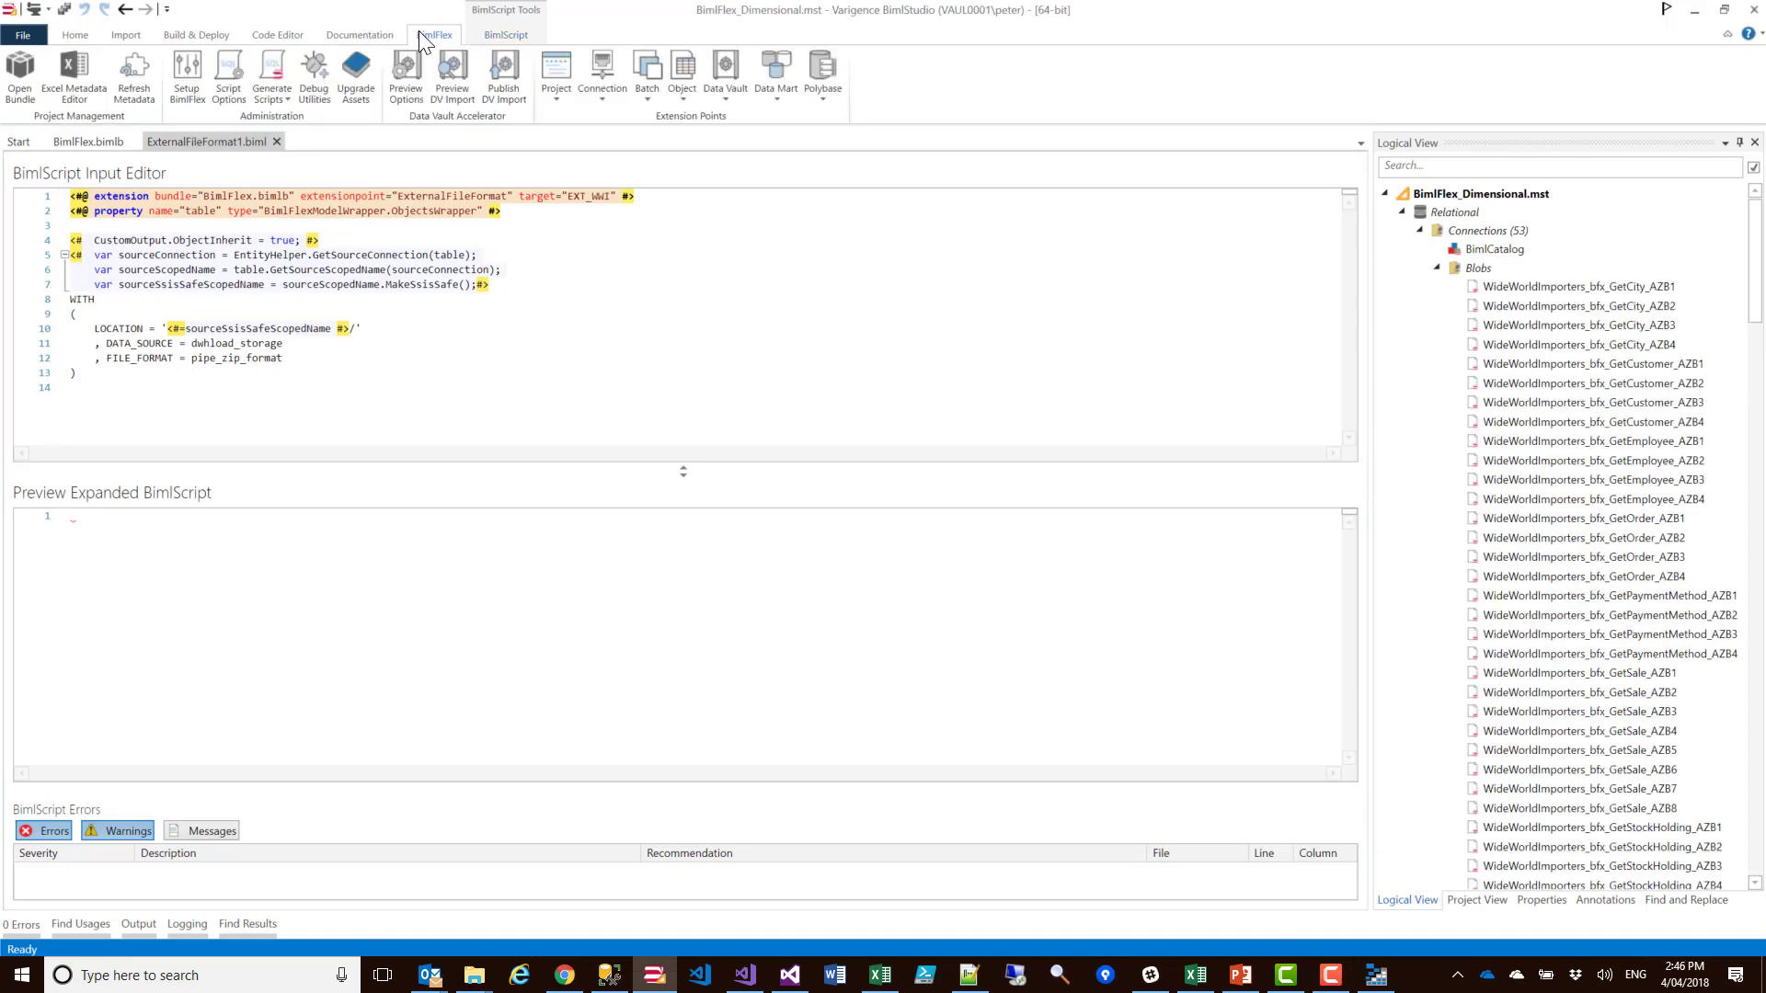
{"action": "left_click", "coordinate": [276, 98]}
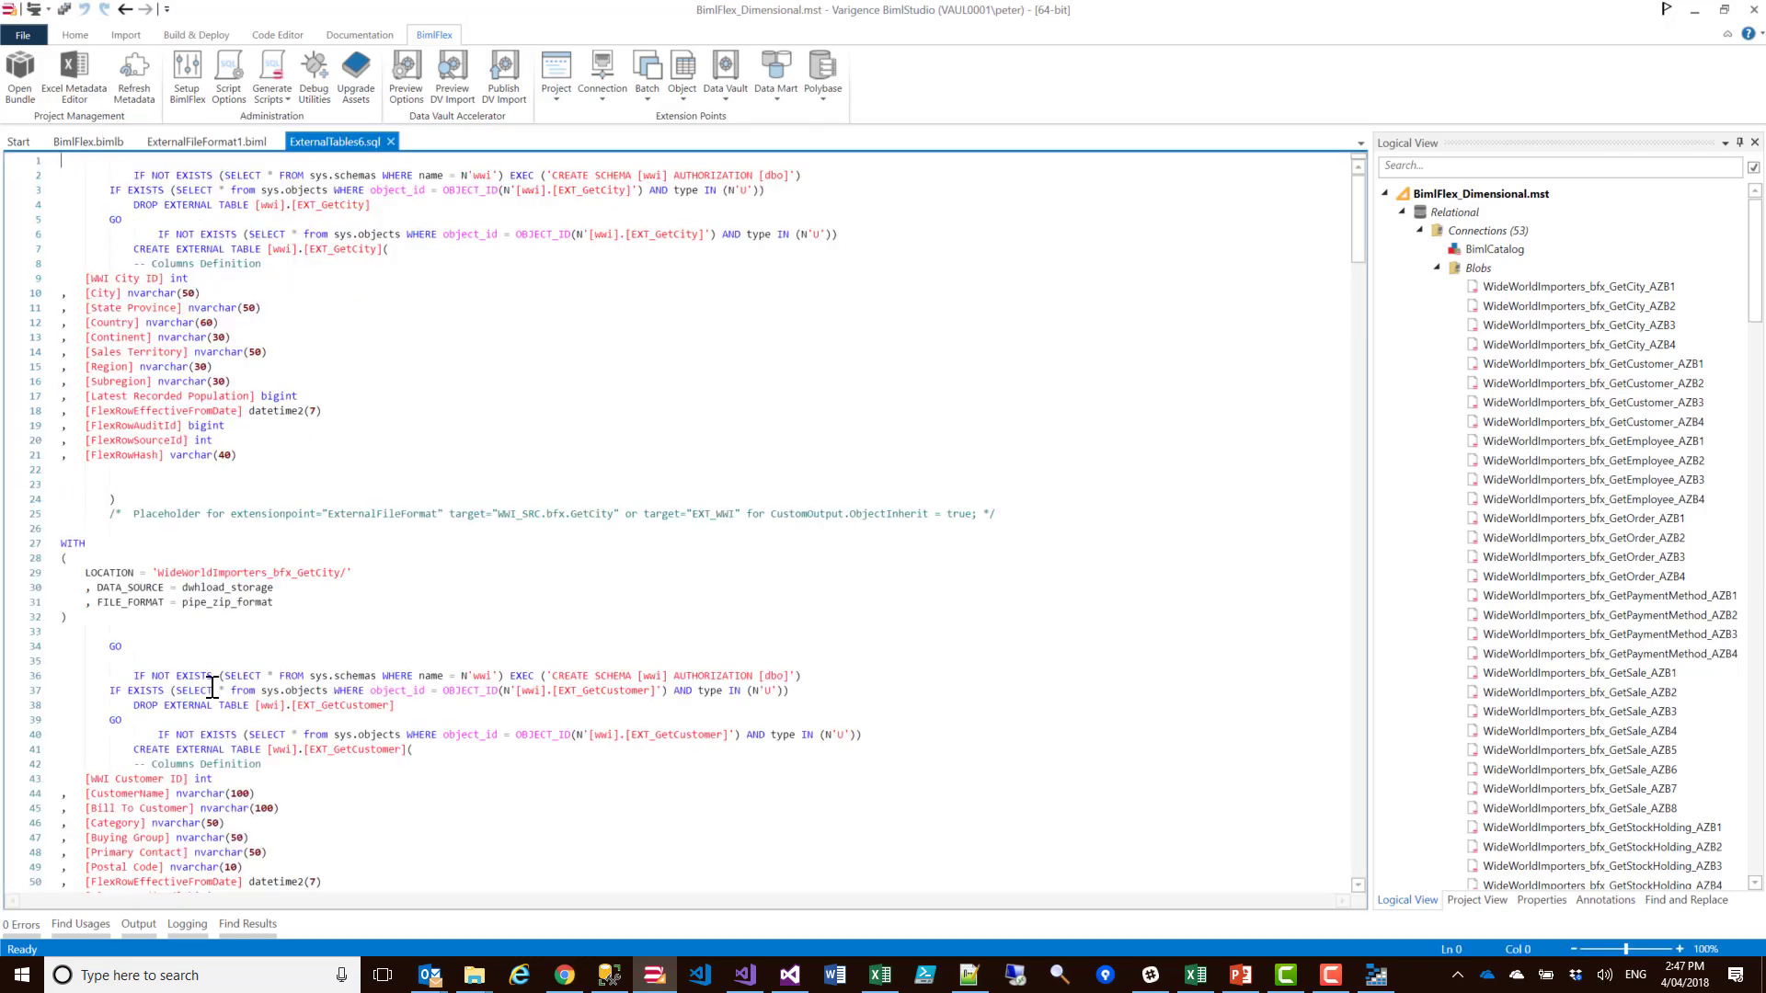
{"action": "left_click_drag", "start_coordinate": [72, 618], "coordinate": [43, 542]}
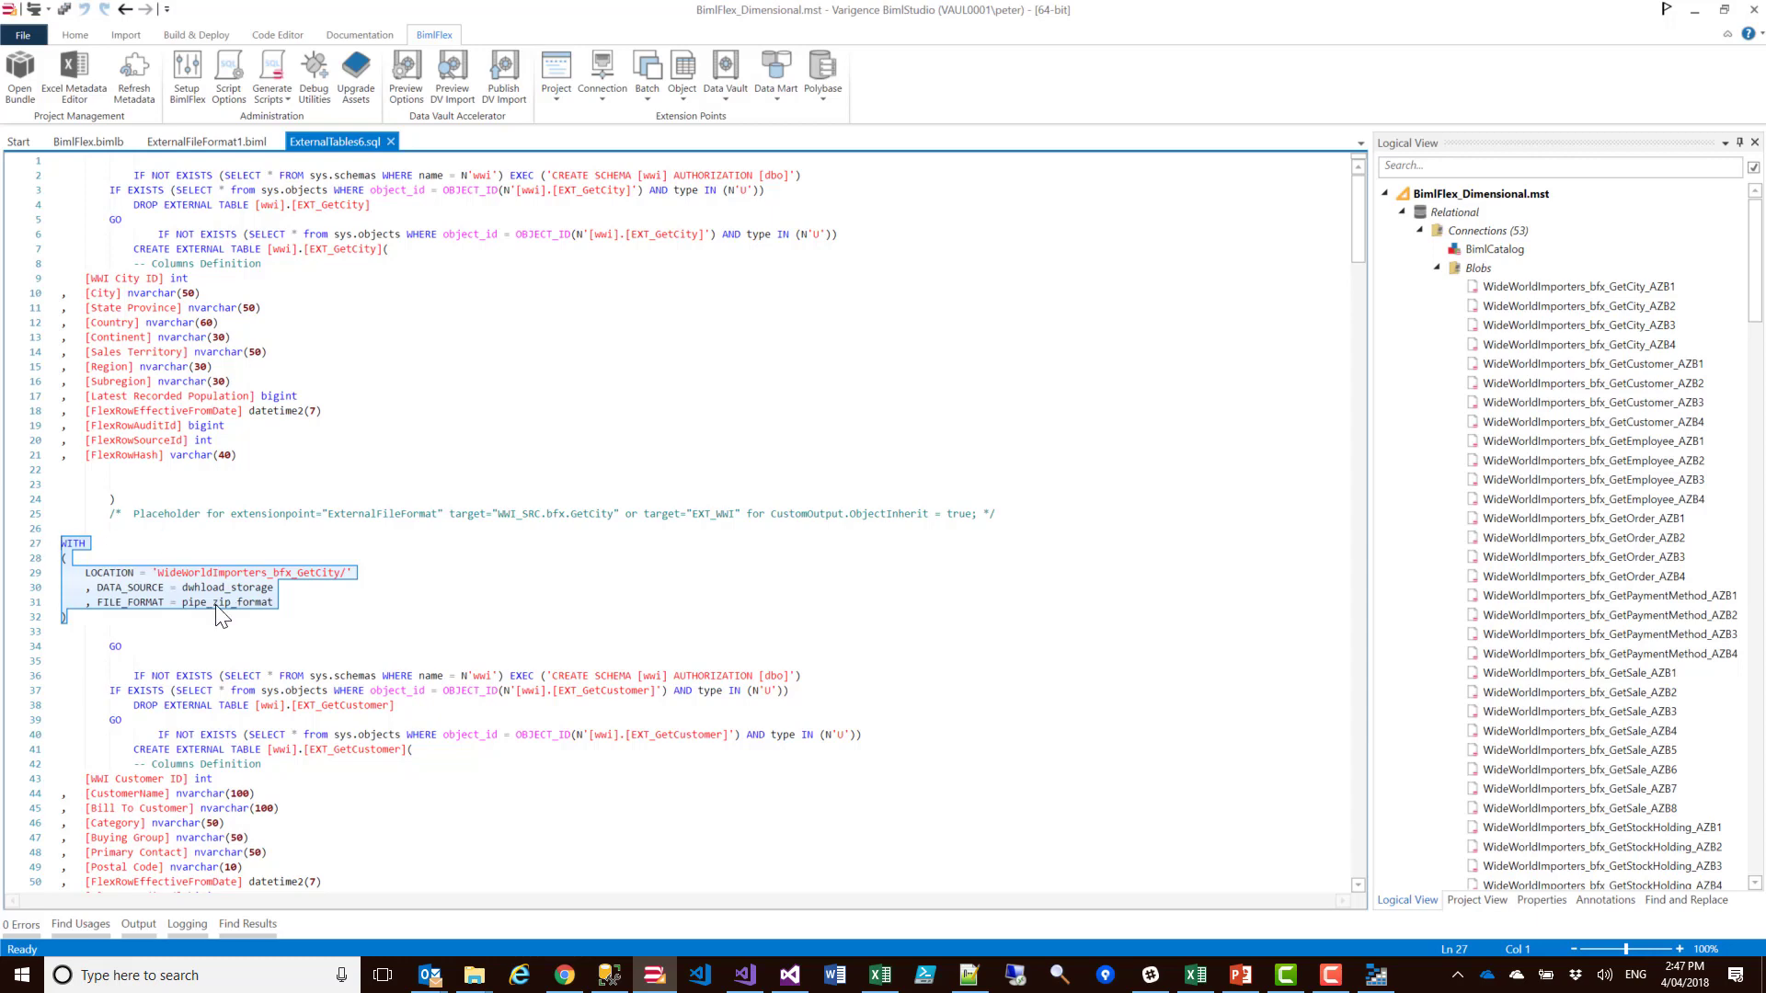
{"action": "left_click", "coordinate": [71, 616]}
{"action": "left_click_drag", "start_coordinate": [71, 616], "coordinate": [48, 189]}
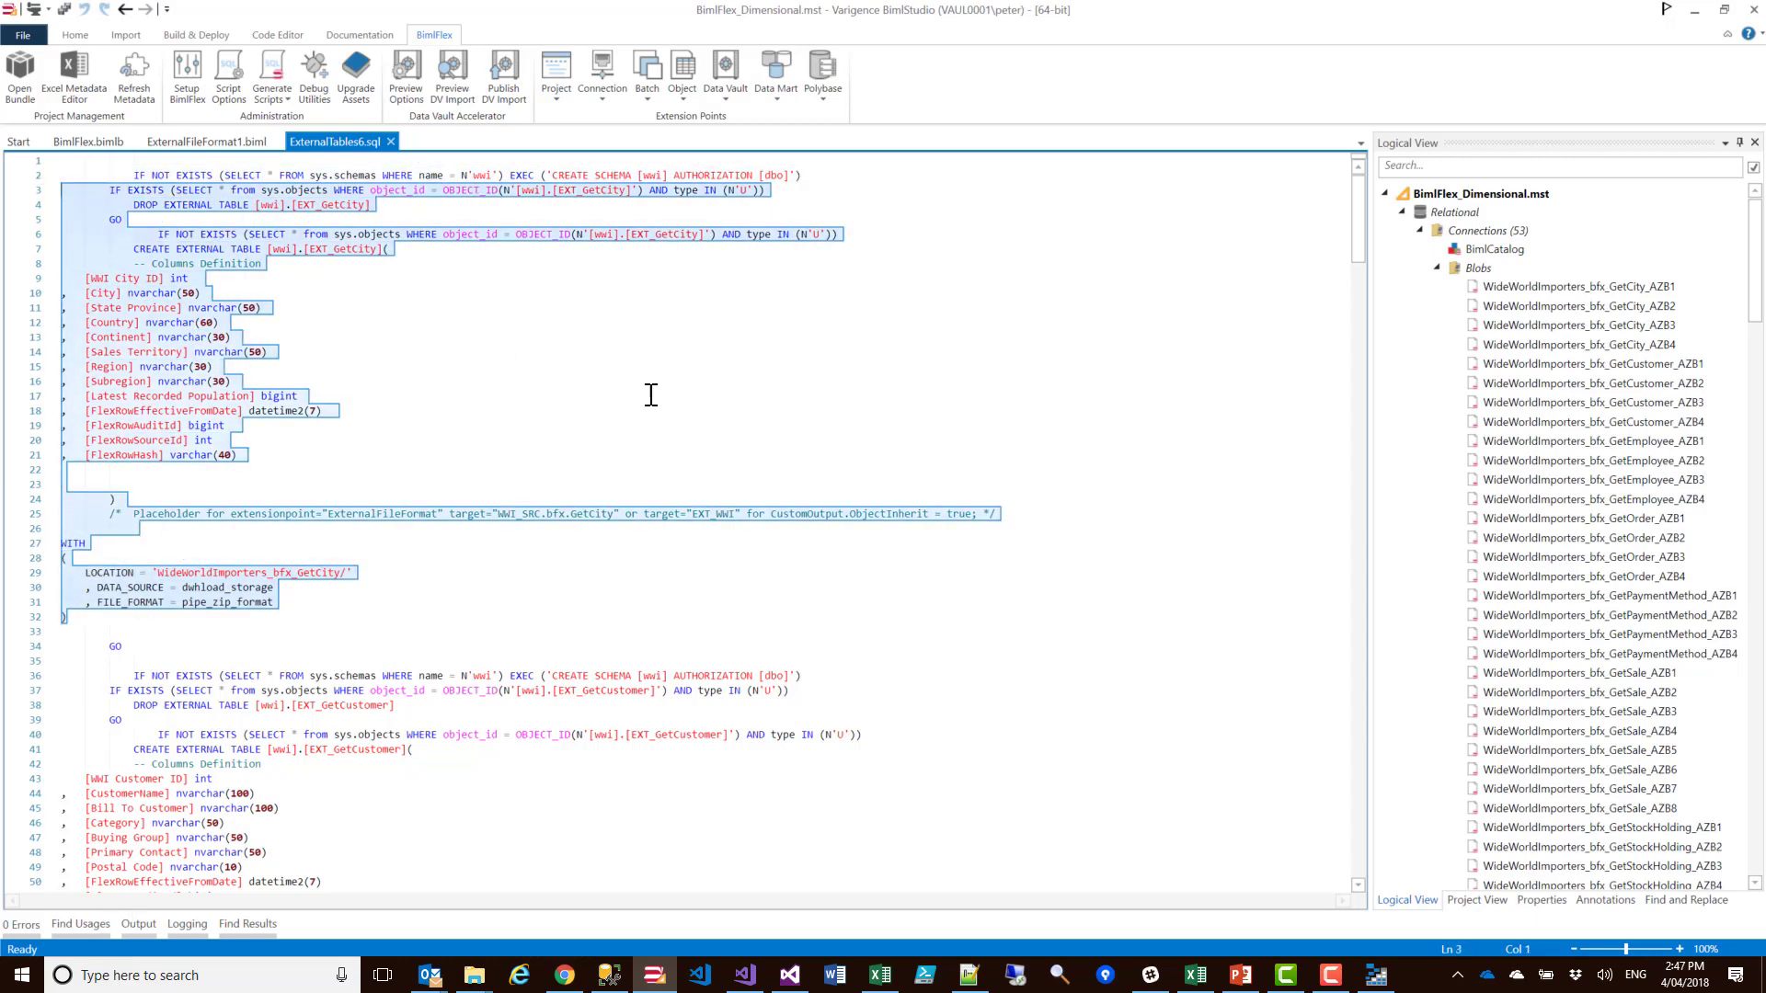
{"action": "left_click", "coordinate": [622, 394]}
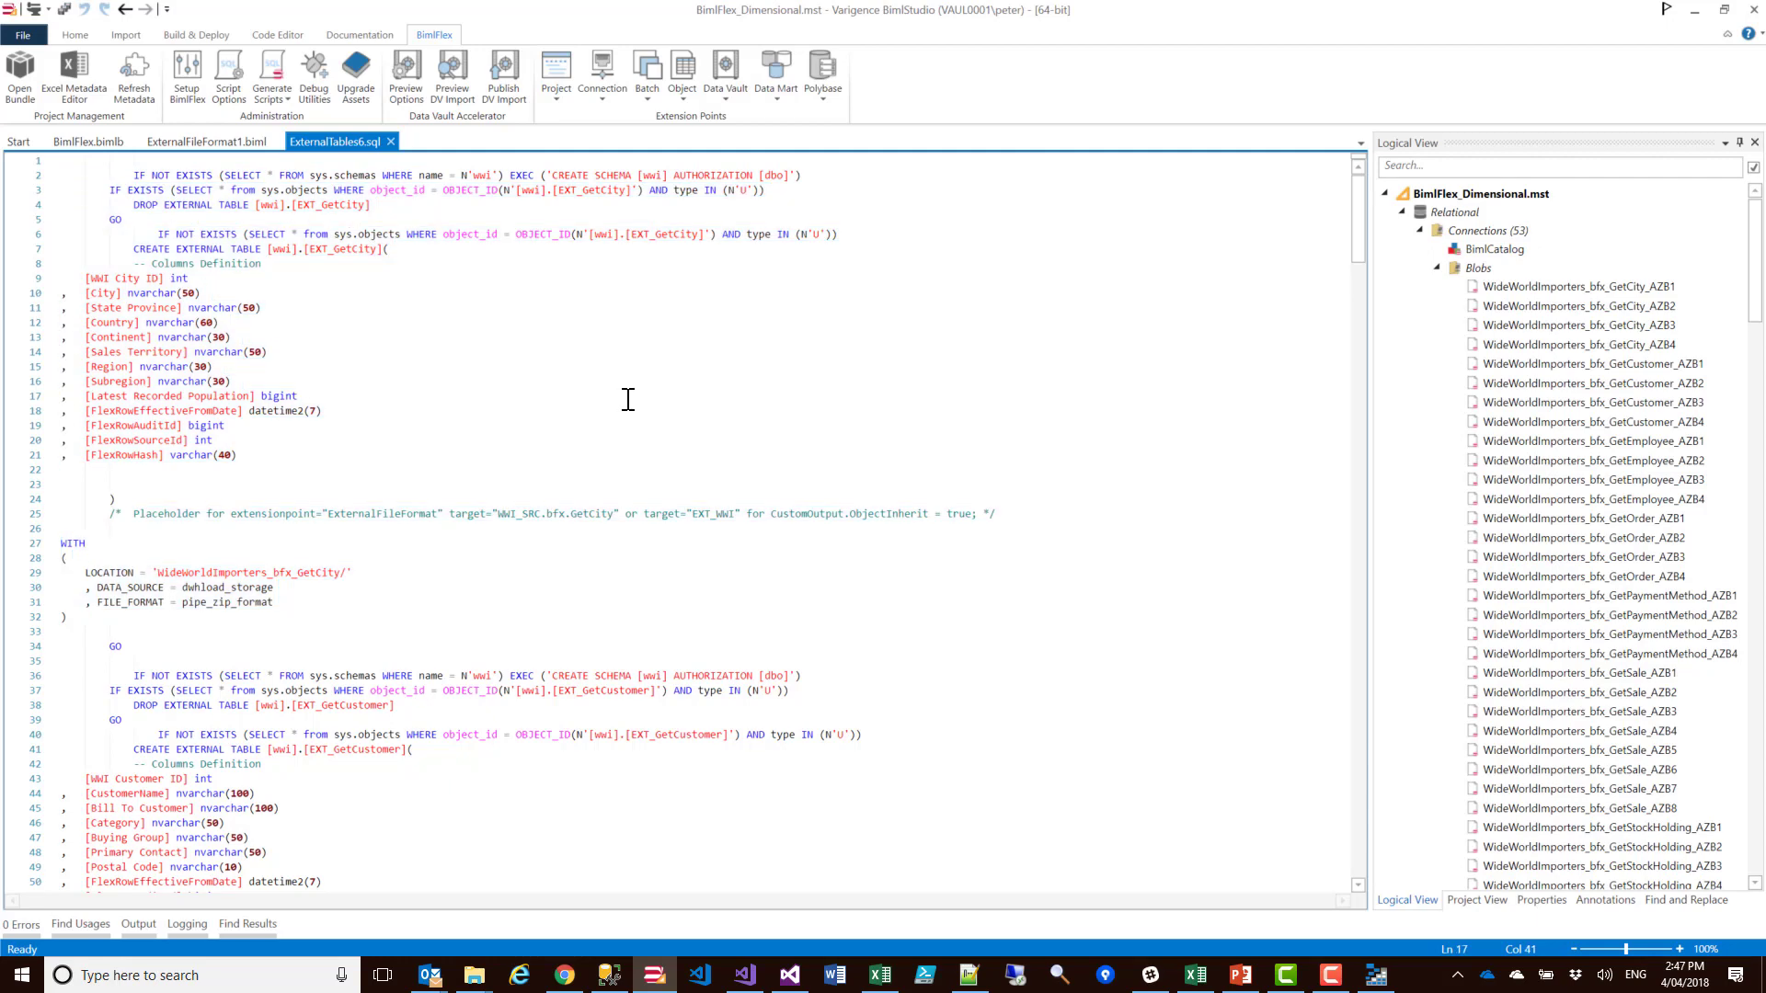
Select the entire generated Polybase external table script
{"action": "key", "text": "ctrl+a"}
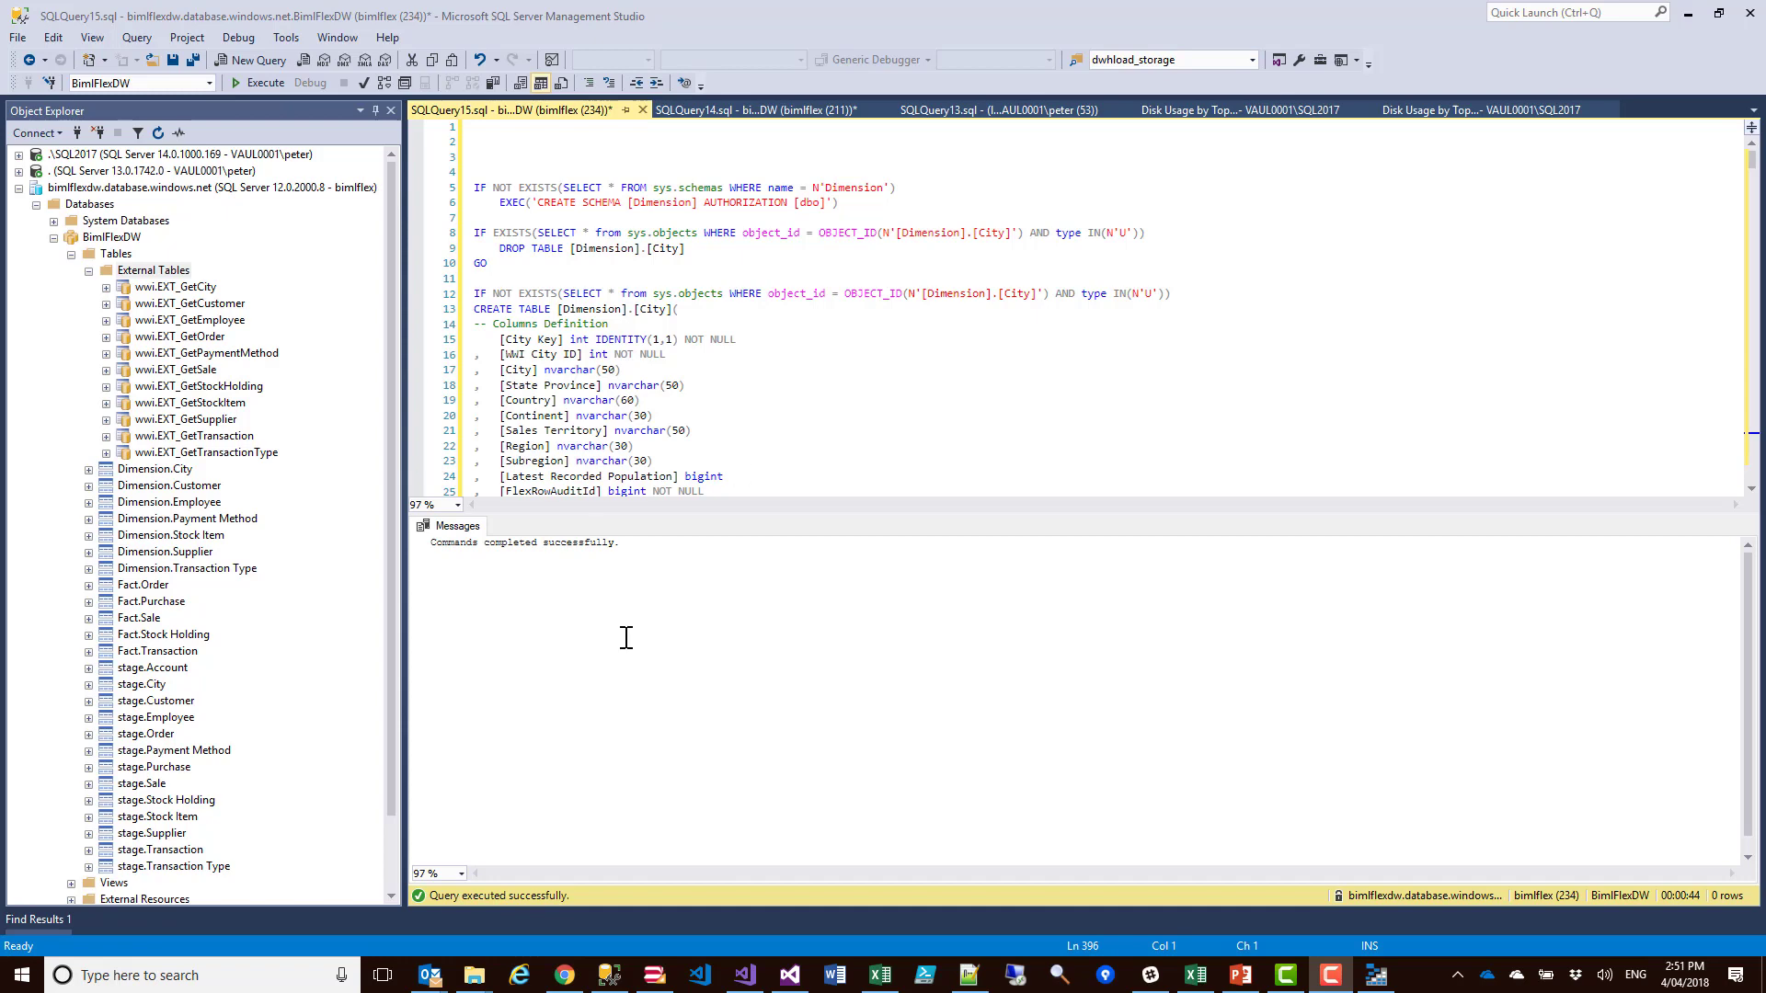
Switch to BimlStudio, generate the Data Mart procedure script by source, and select the whole script
{"action": "mouse_move", "coordinate": [631, 987]}
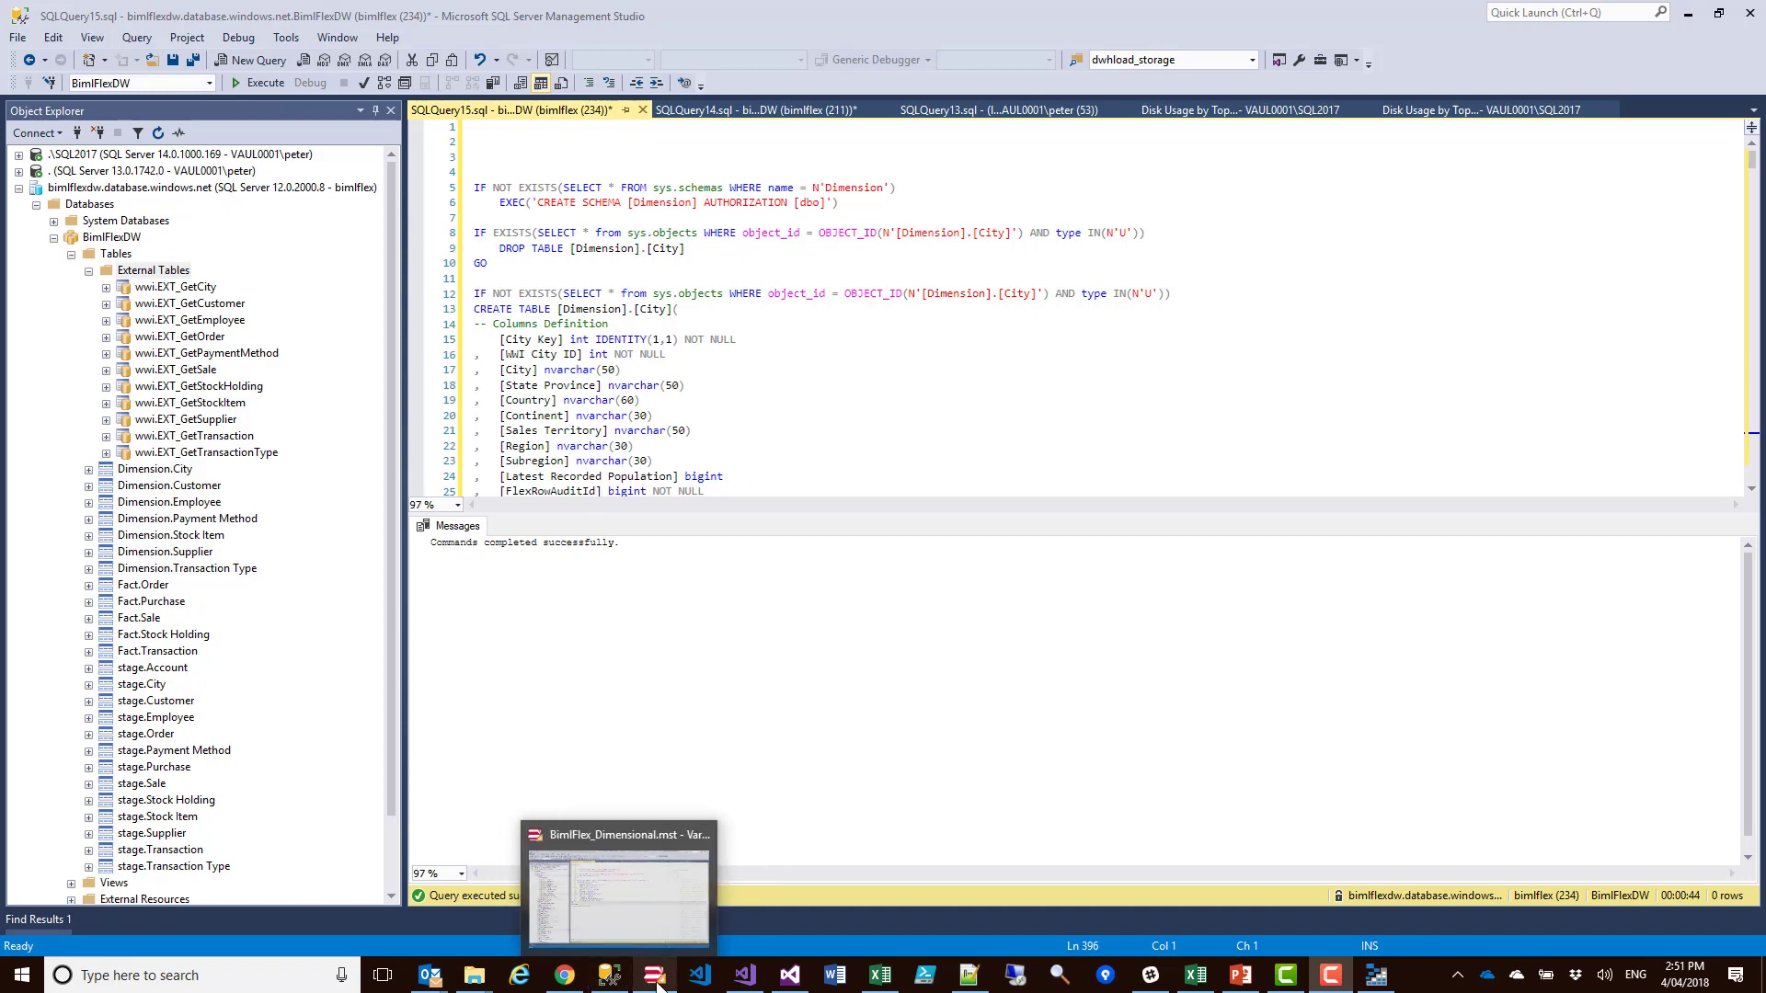
{"action": "left_click", "coordinate": [655, 977]}
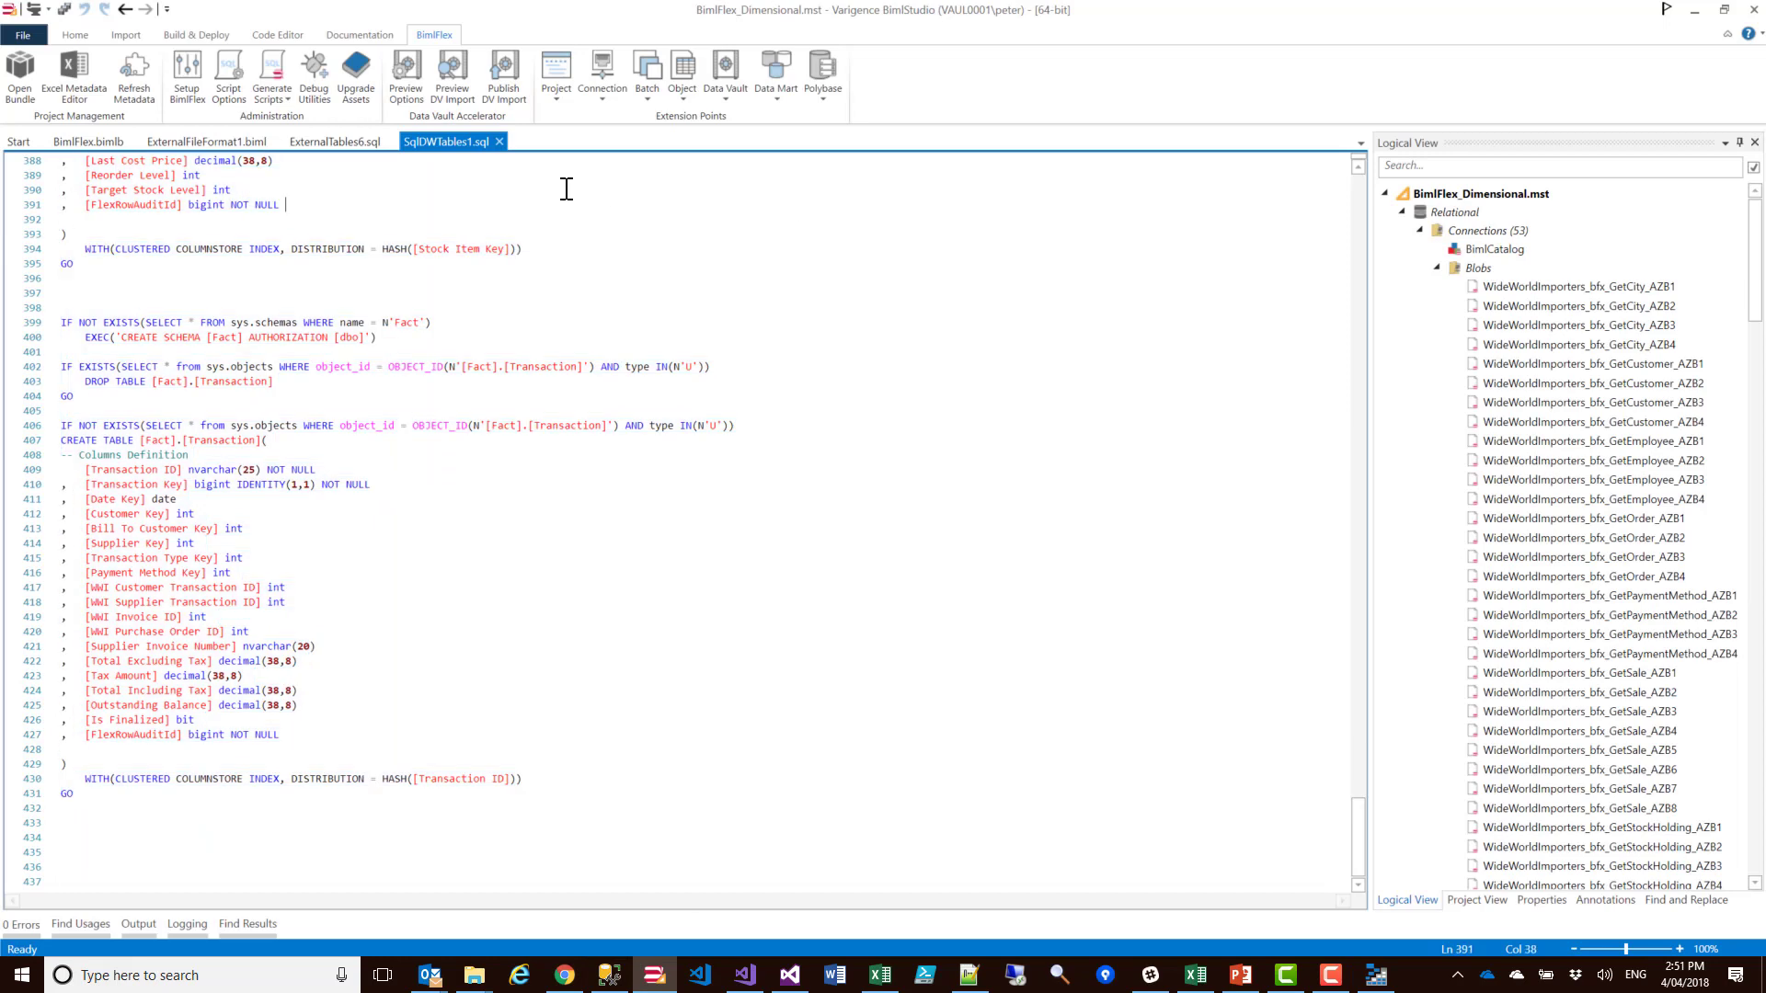
{"action": "left_click", "coordinate": [273, 85]}
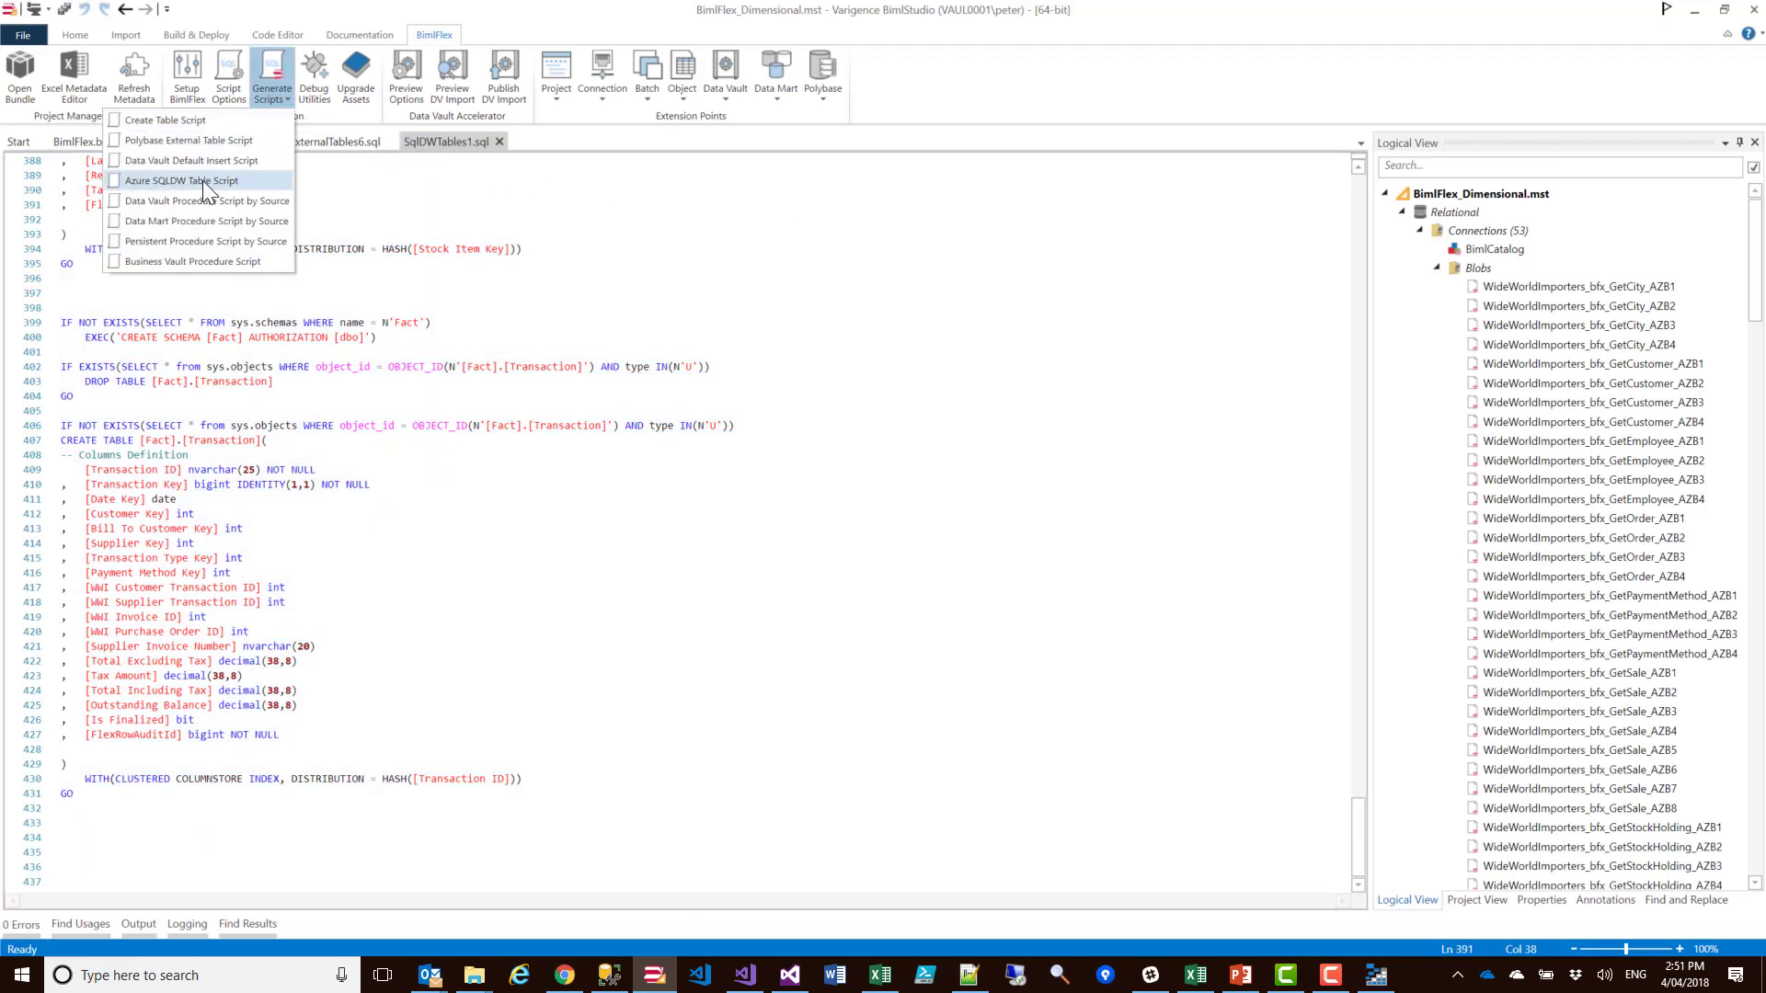
{"action": "left_click", "coordinate": [201, 222]}
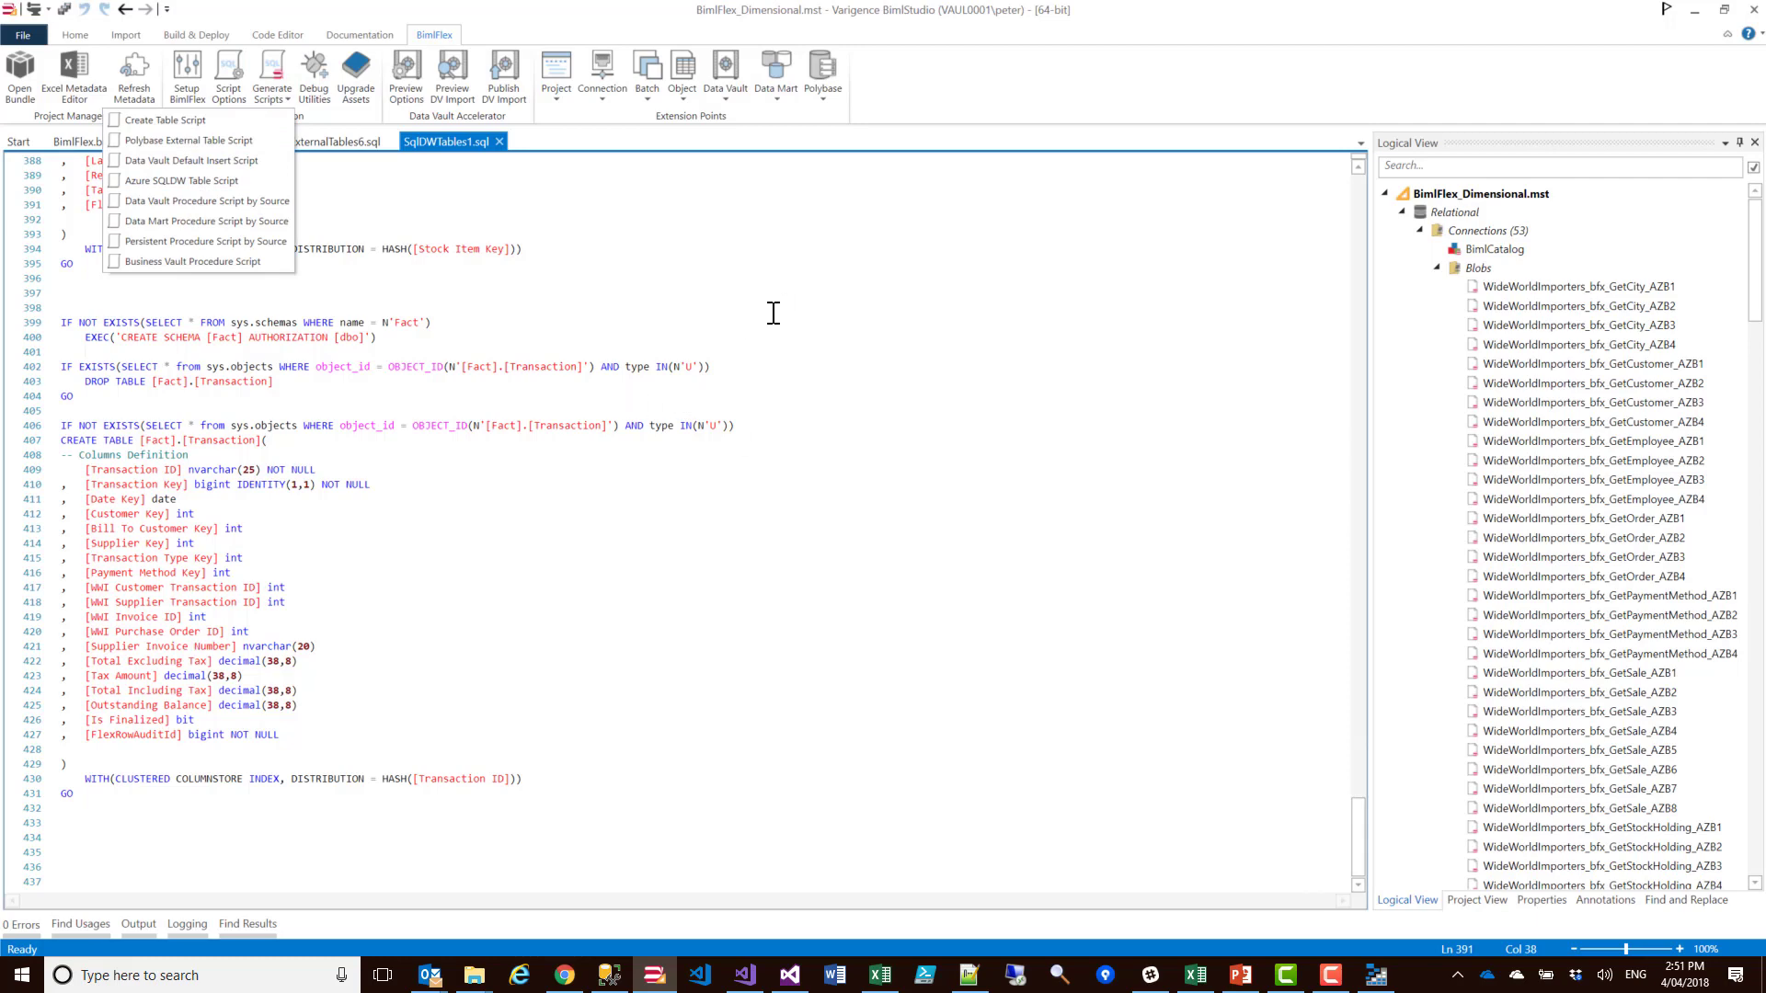
{"action": "key", "text": "ctrl+a"}
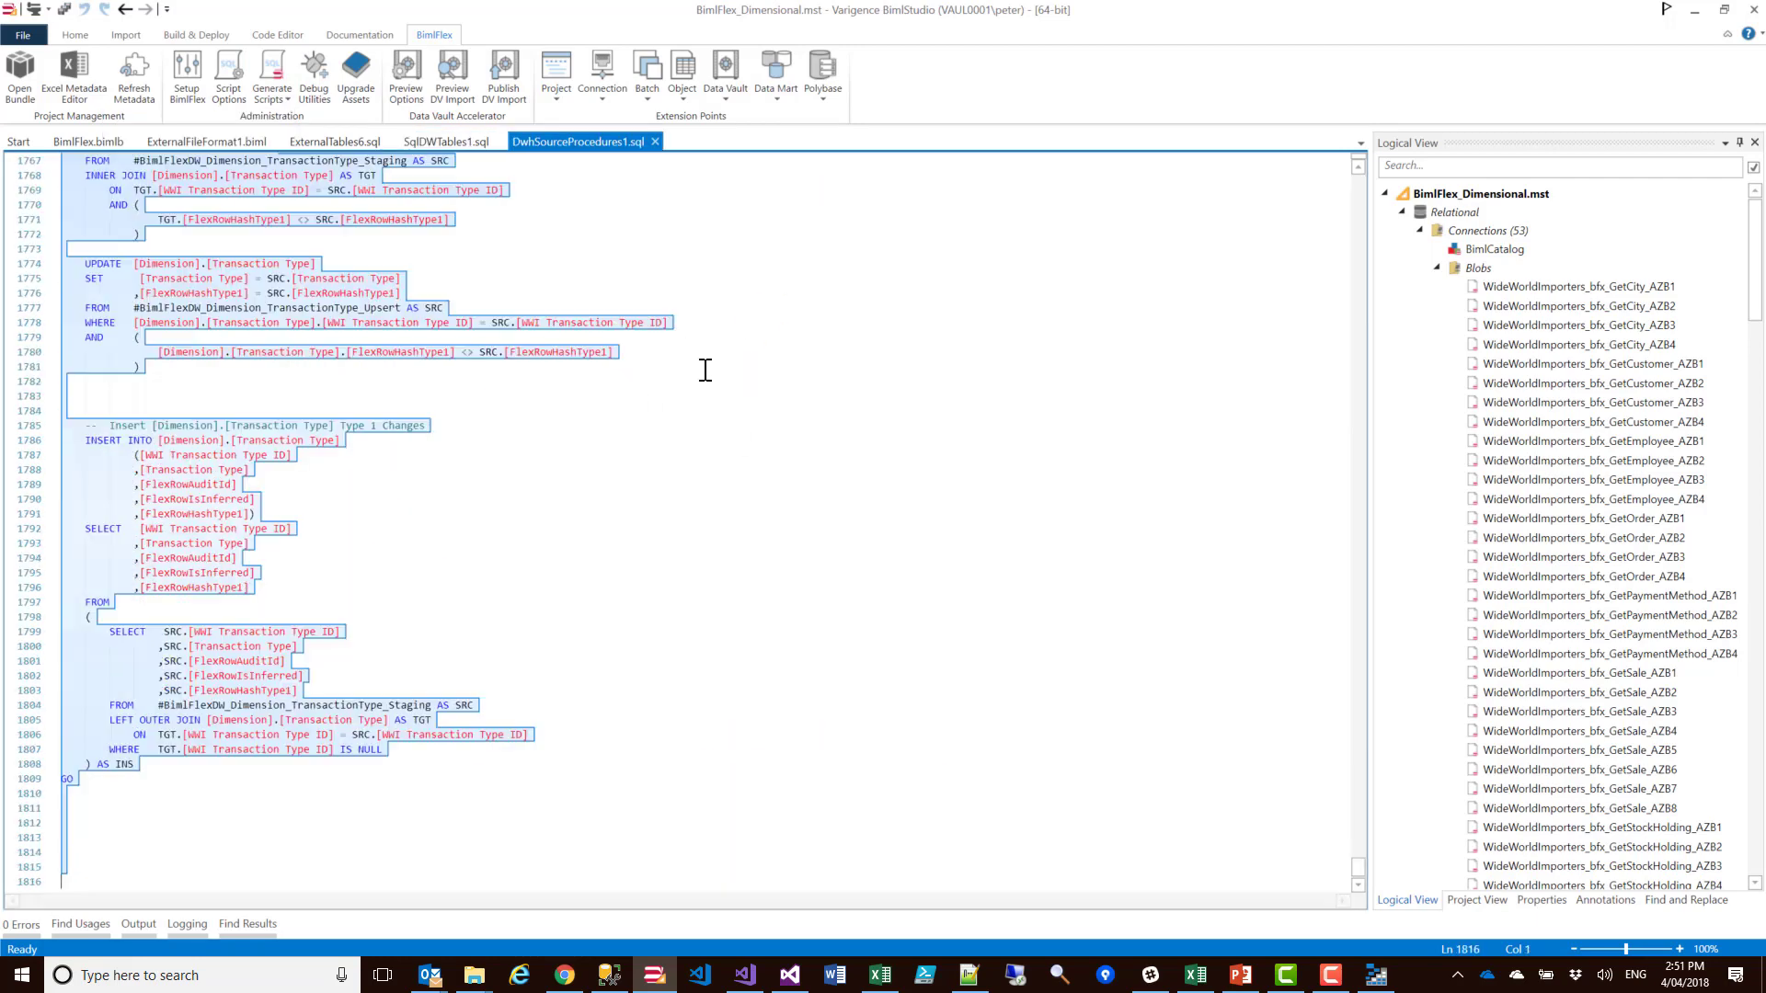
Switch to SQL Server Management Studio and execute the copied procedure script in a new query on BimlFlexDW
{"action": "left_click", "coordinate": [608, 975]}
{"action": "left_click", "coordinate": [252, 61]}
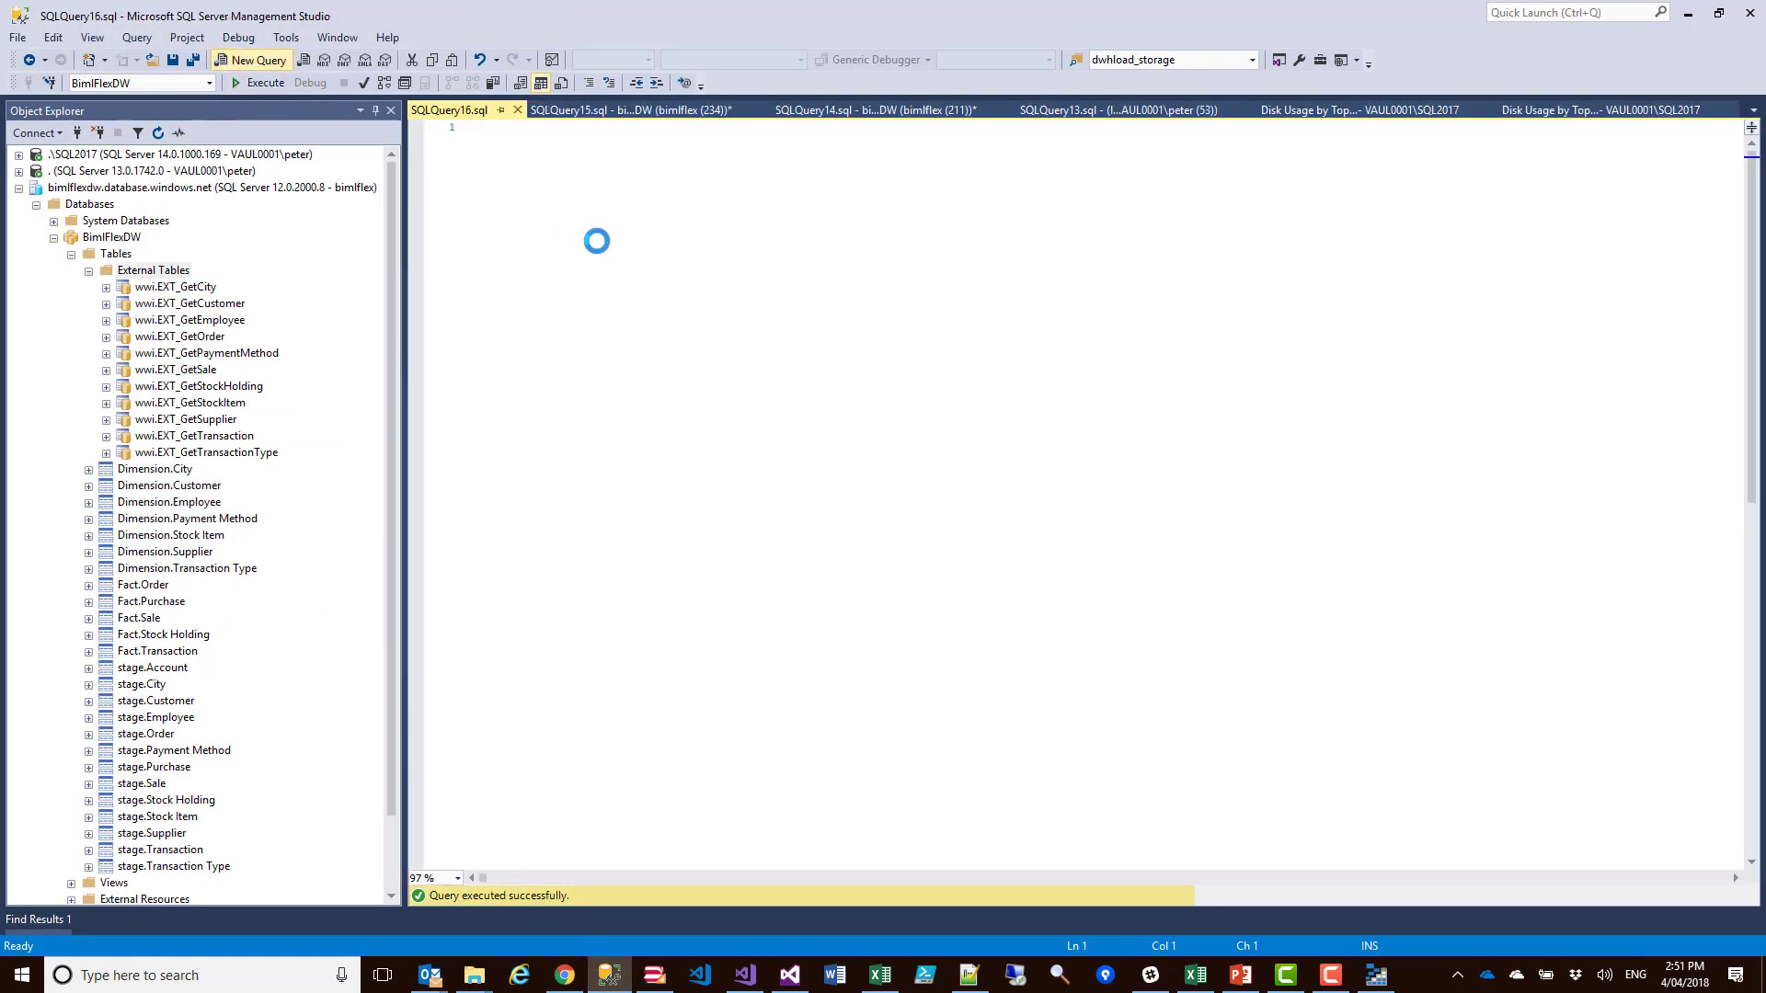
{"action": "key", "text": "ctrl+v"}
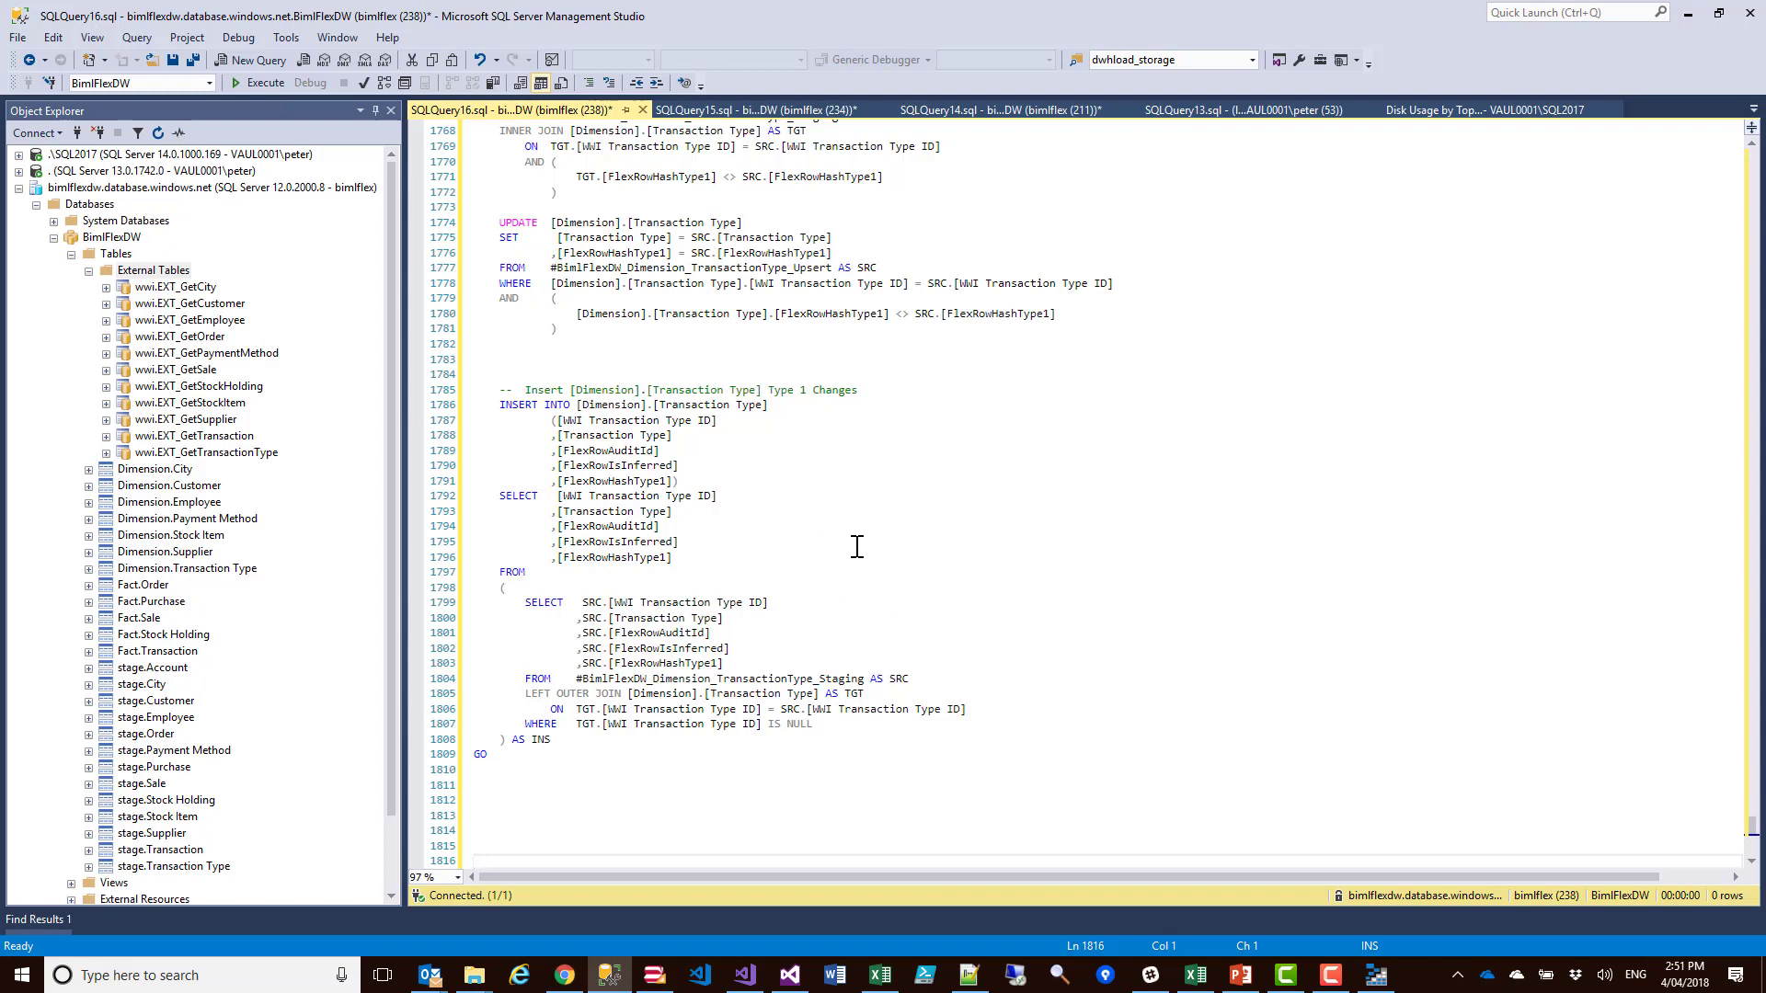
{"action": "left_click", "coordinate": [252, 83]}
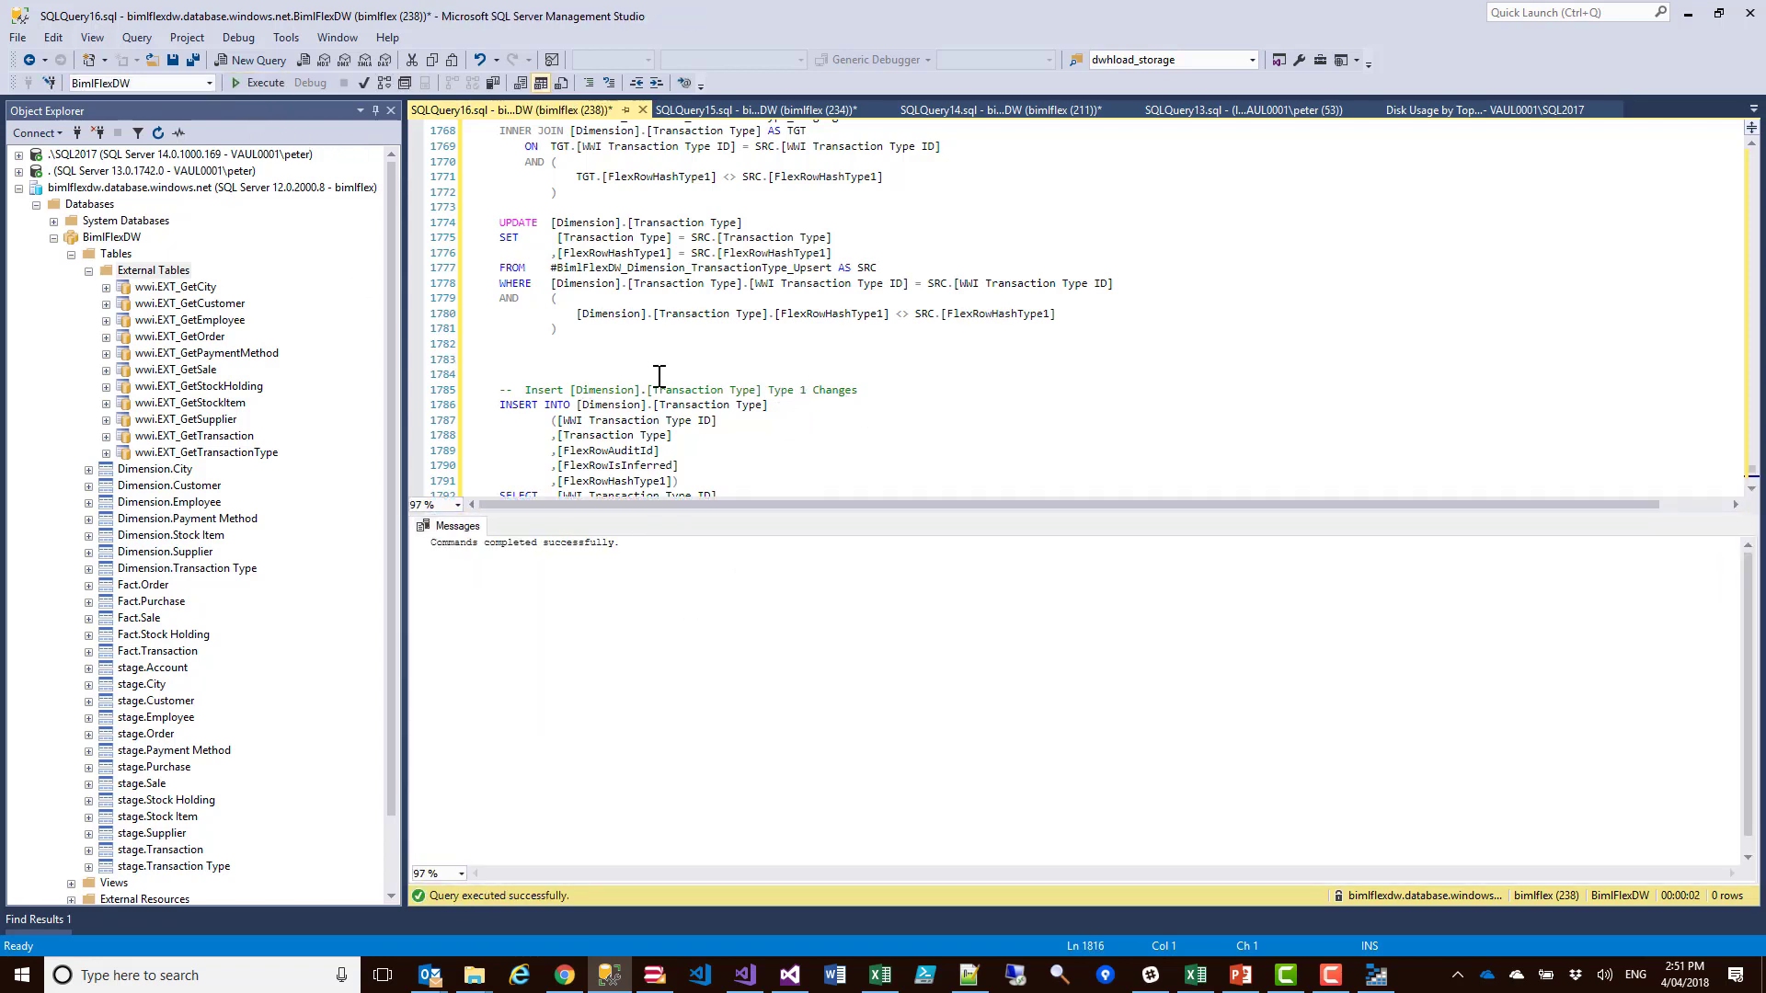
Collapse the External Tables folder and examine the stored procedures under Programmability in the BimlFlexDW database
{"action": "left_click", "coordinate": [89, 269]}
{"action": "left_click", "coordinate": [72, 734]}
{"action": "left_click", "coordinate": [88, 750]}
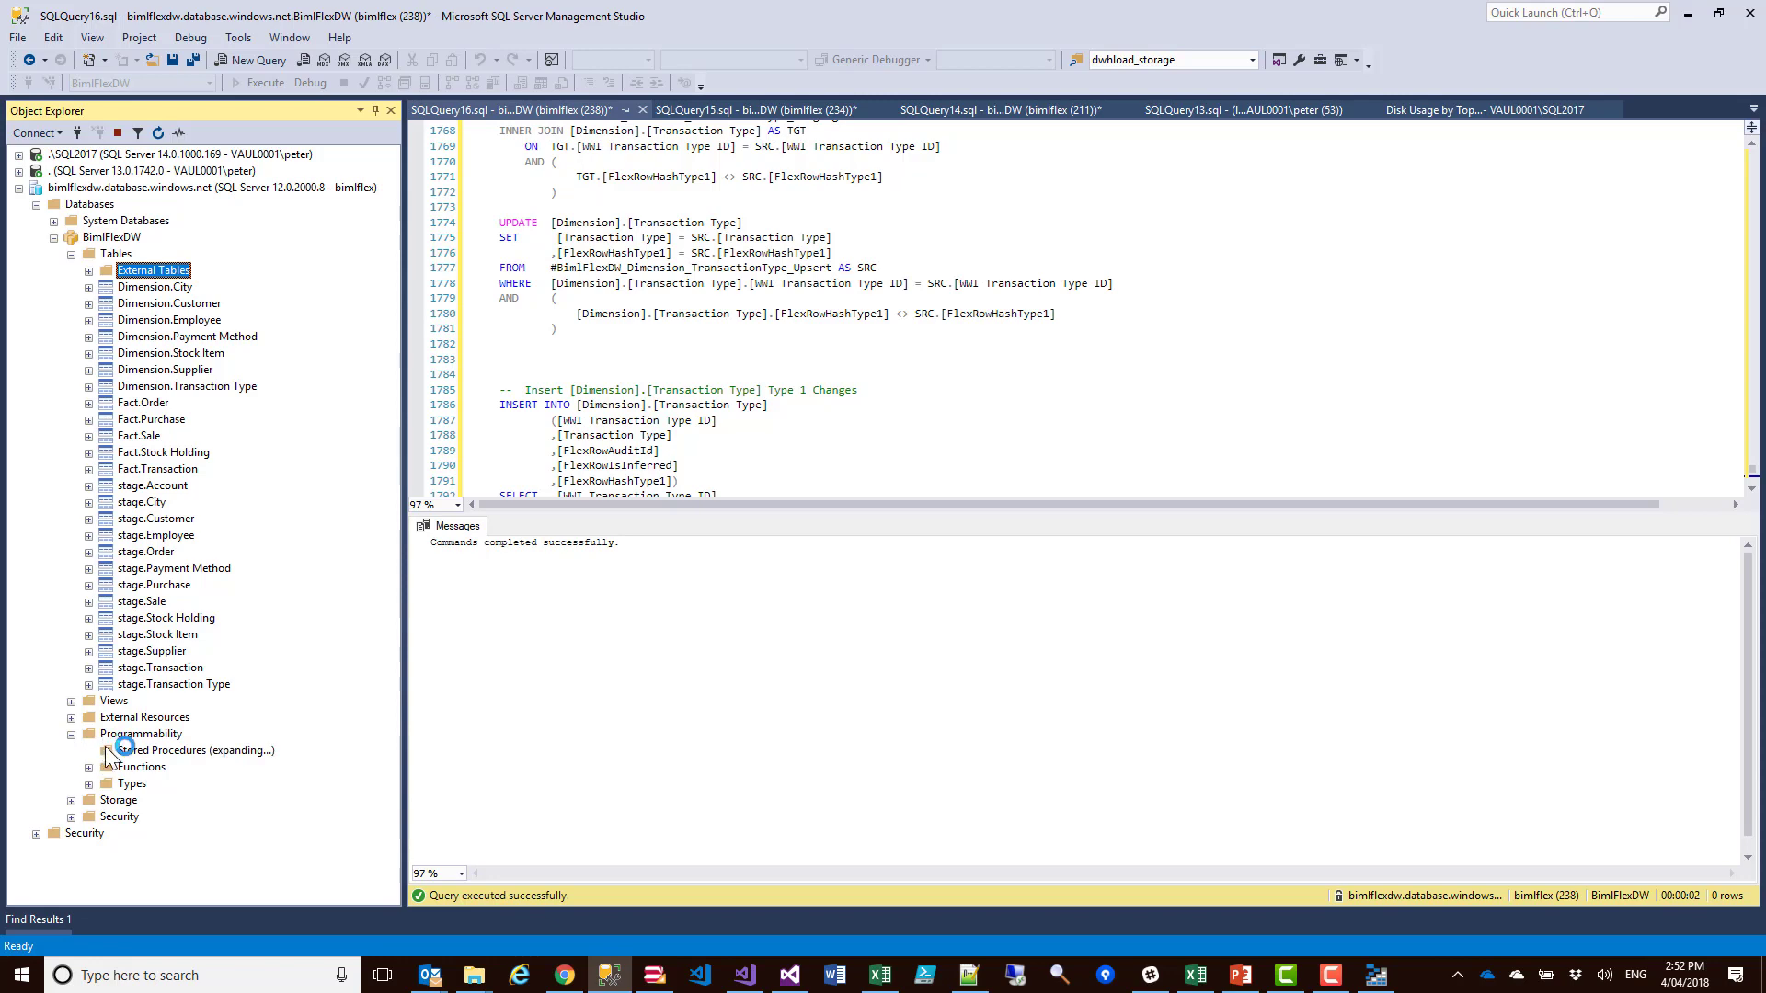
{"action": "scroll", "coordinate": [209, 703], "scroll_direction": "down", "scroll_amount": 5}
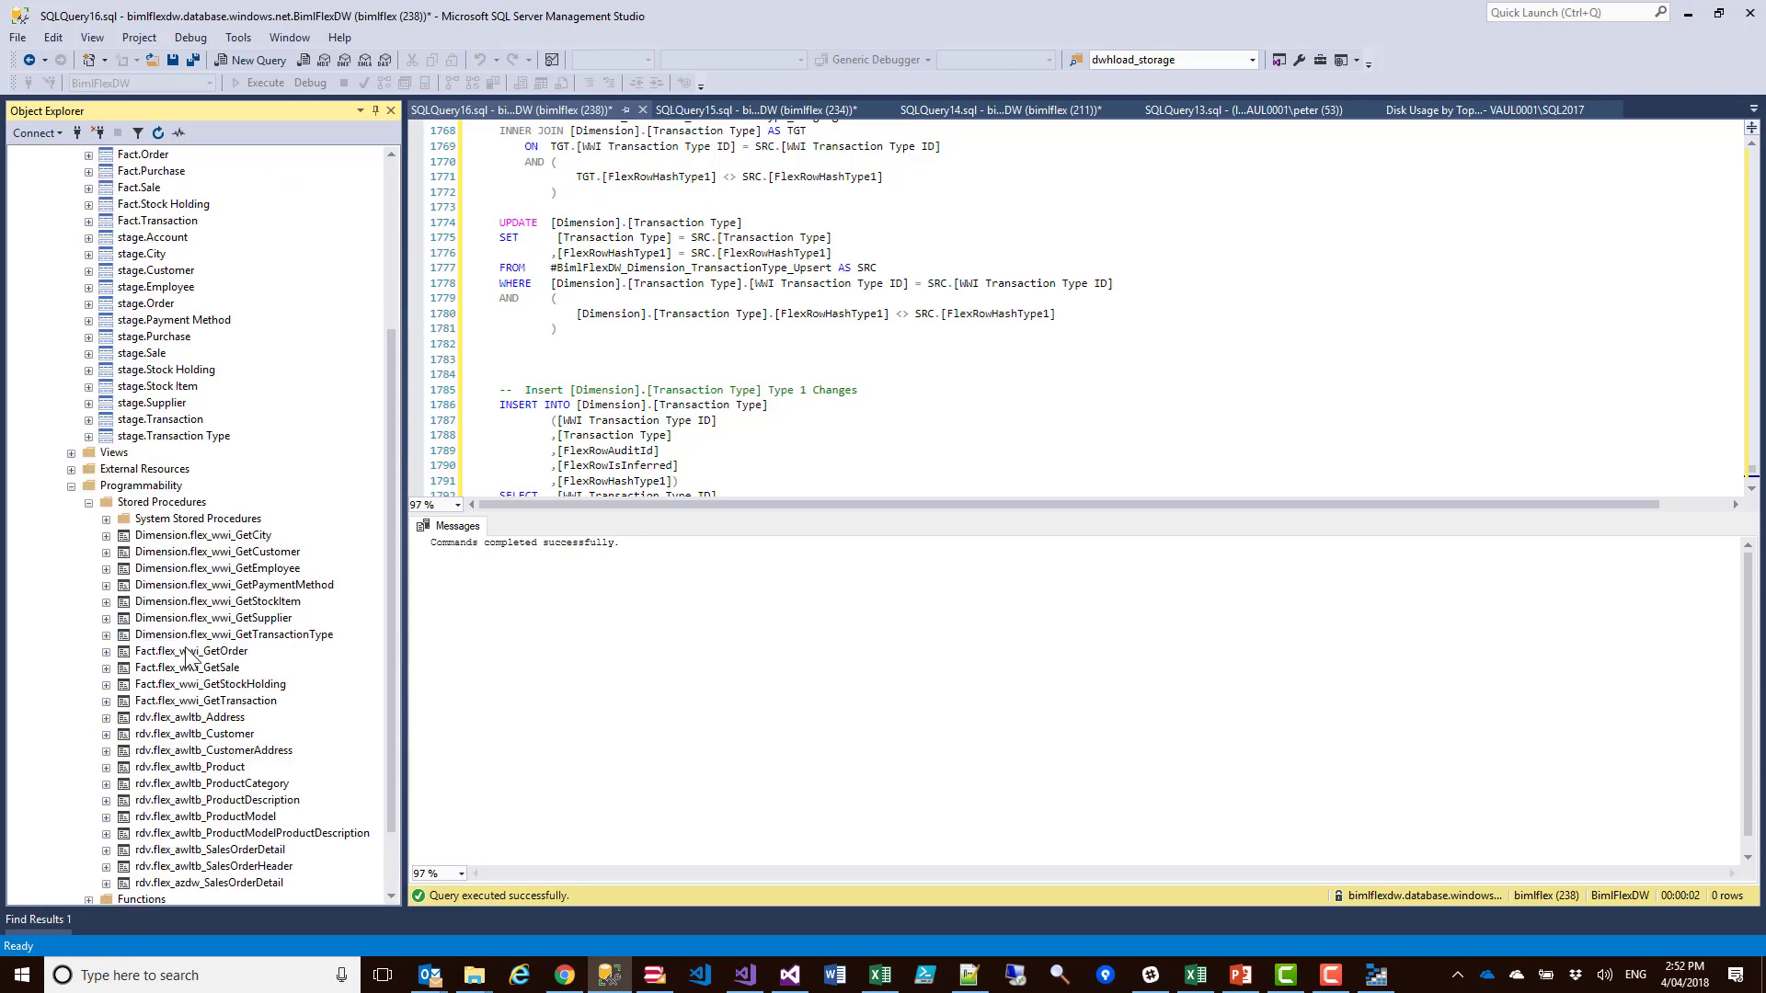
{"action": "scroll", "coordinate": [189, 660], "scroll_direction": "down", "scroll_amount": 2}
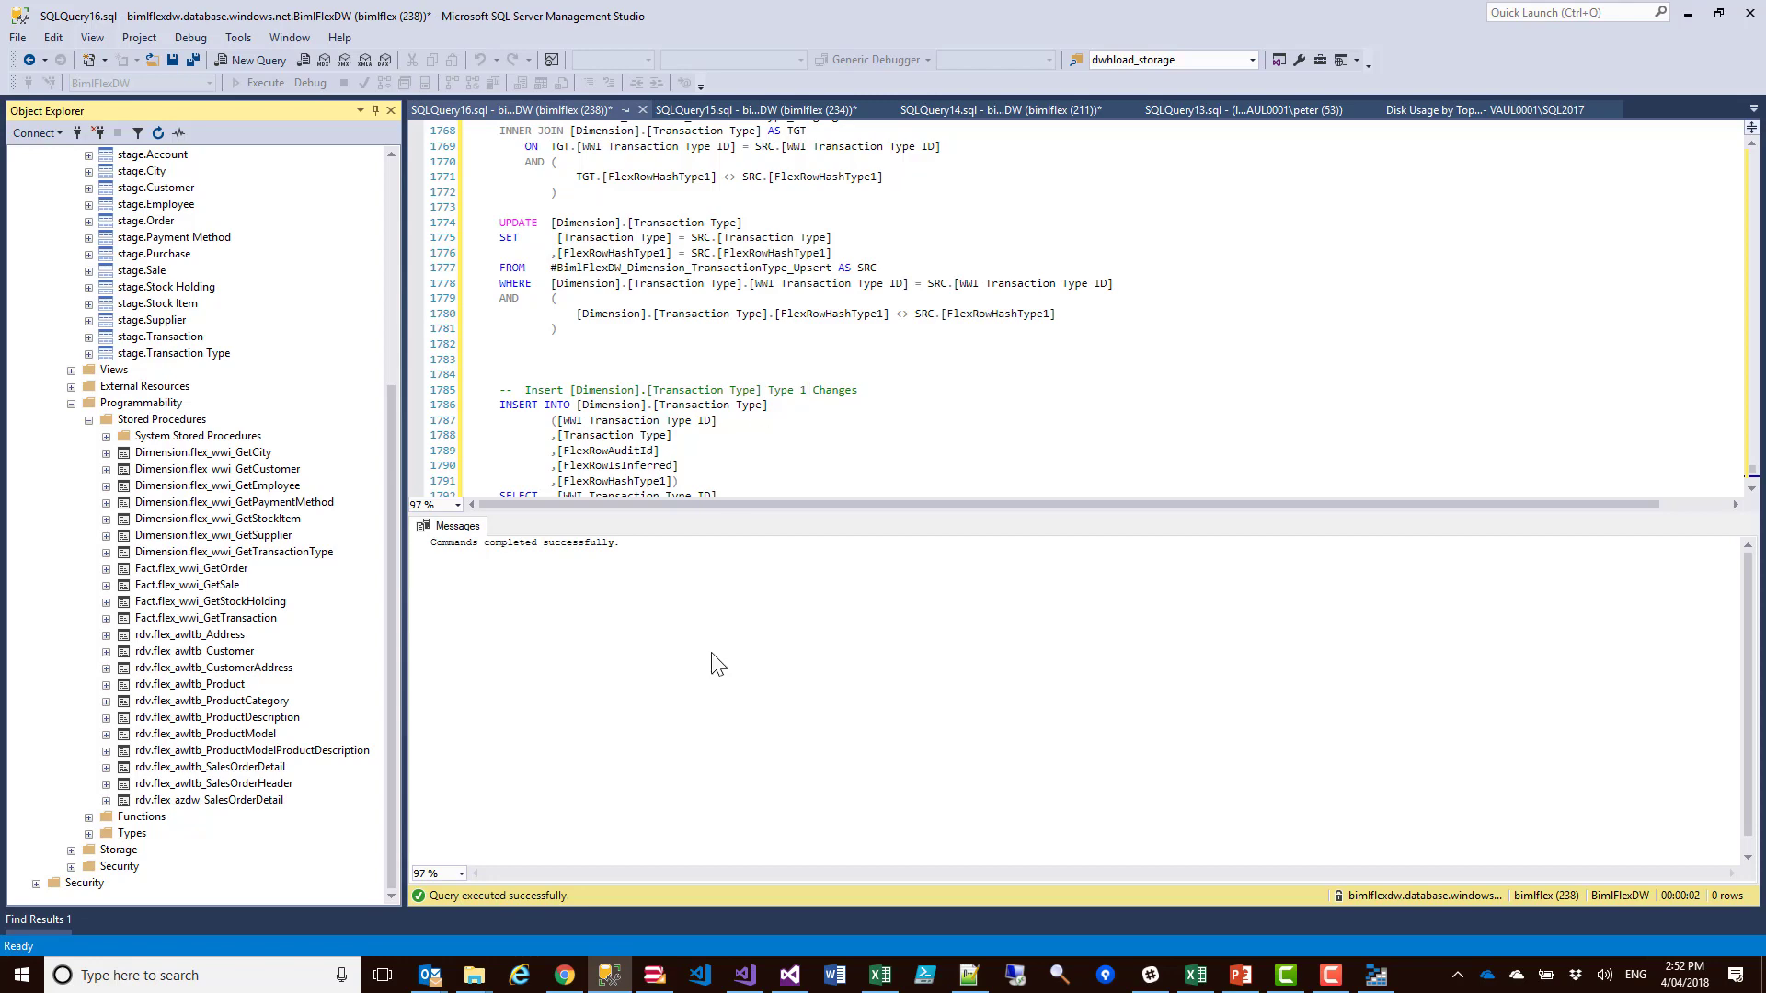
Switch back to BimlStudio and build the BimlFlex_Dimensional project
{"action": "key", "text": "alt+Tab"}
{"action": "left_click", "coordinate": [681, 564]}
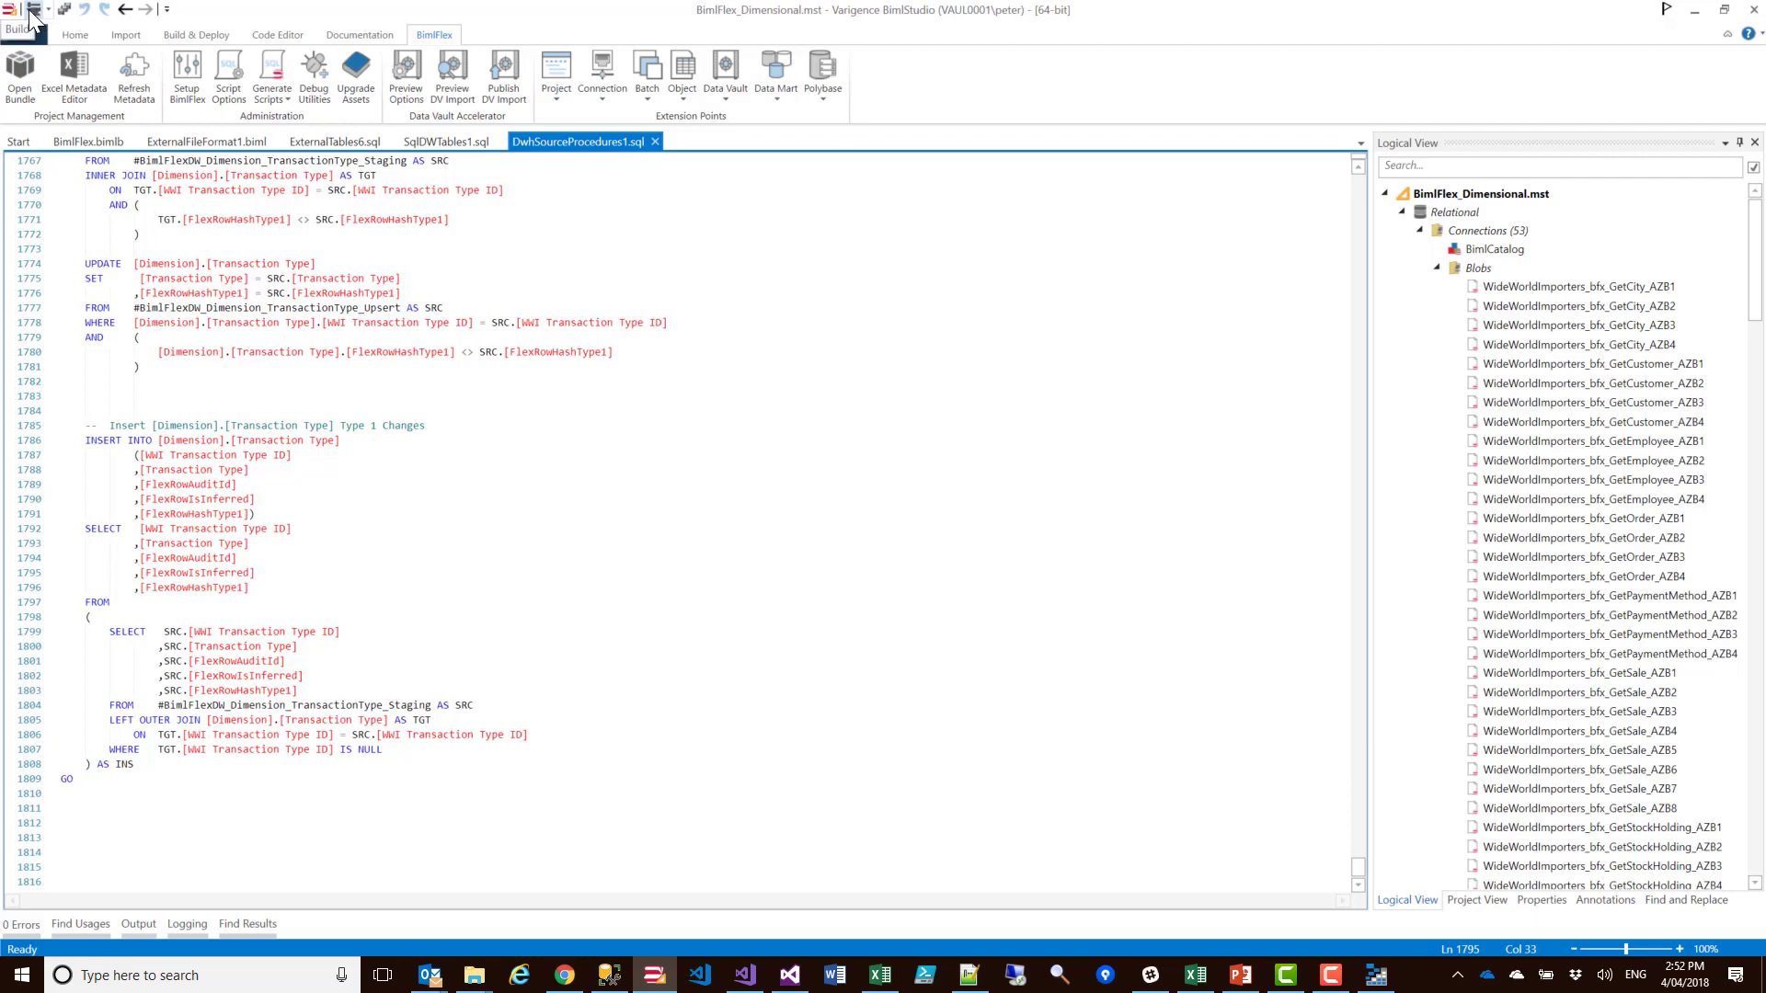
{"action": "left_click", "coordinate": [33, 13]}
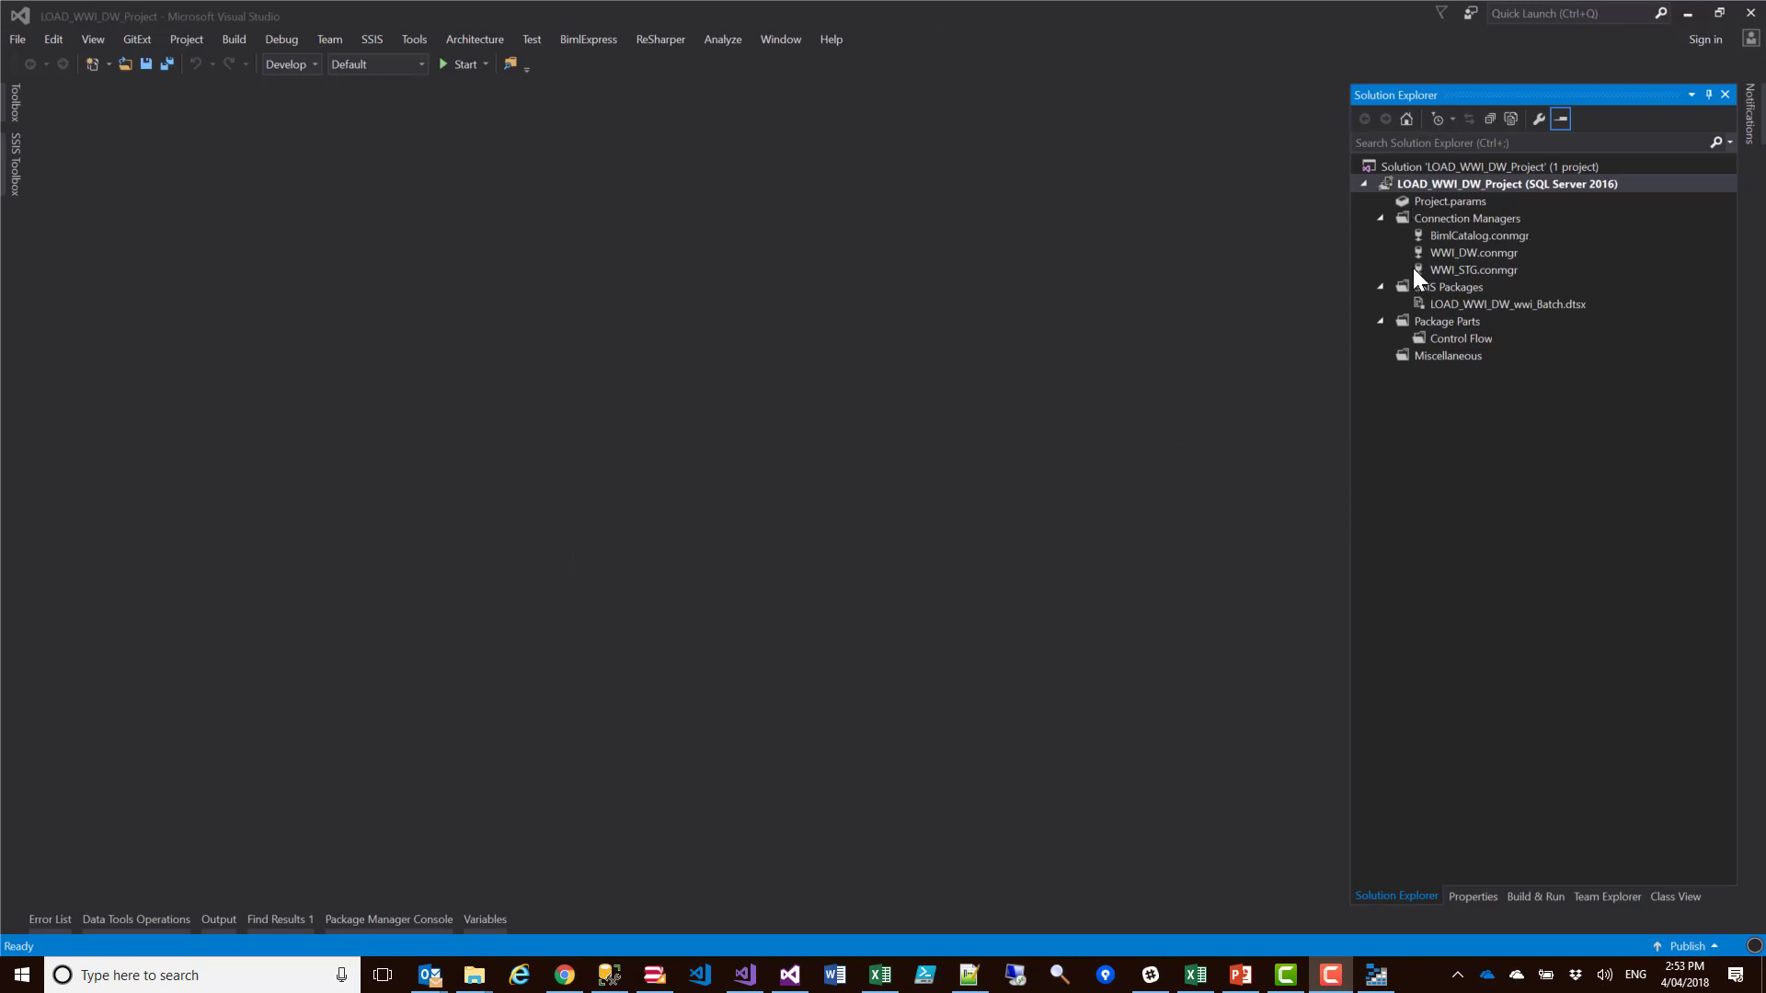
Open LOAD_WWI_DW_wwi_Batch.dtsx in Visual Studio and examine how its control flow orders the dimension and fact load procedures across both passes
{"action": "double_click", "coordinate": [1449, 306]}
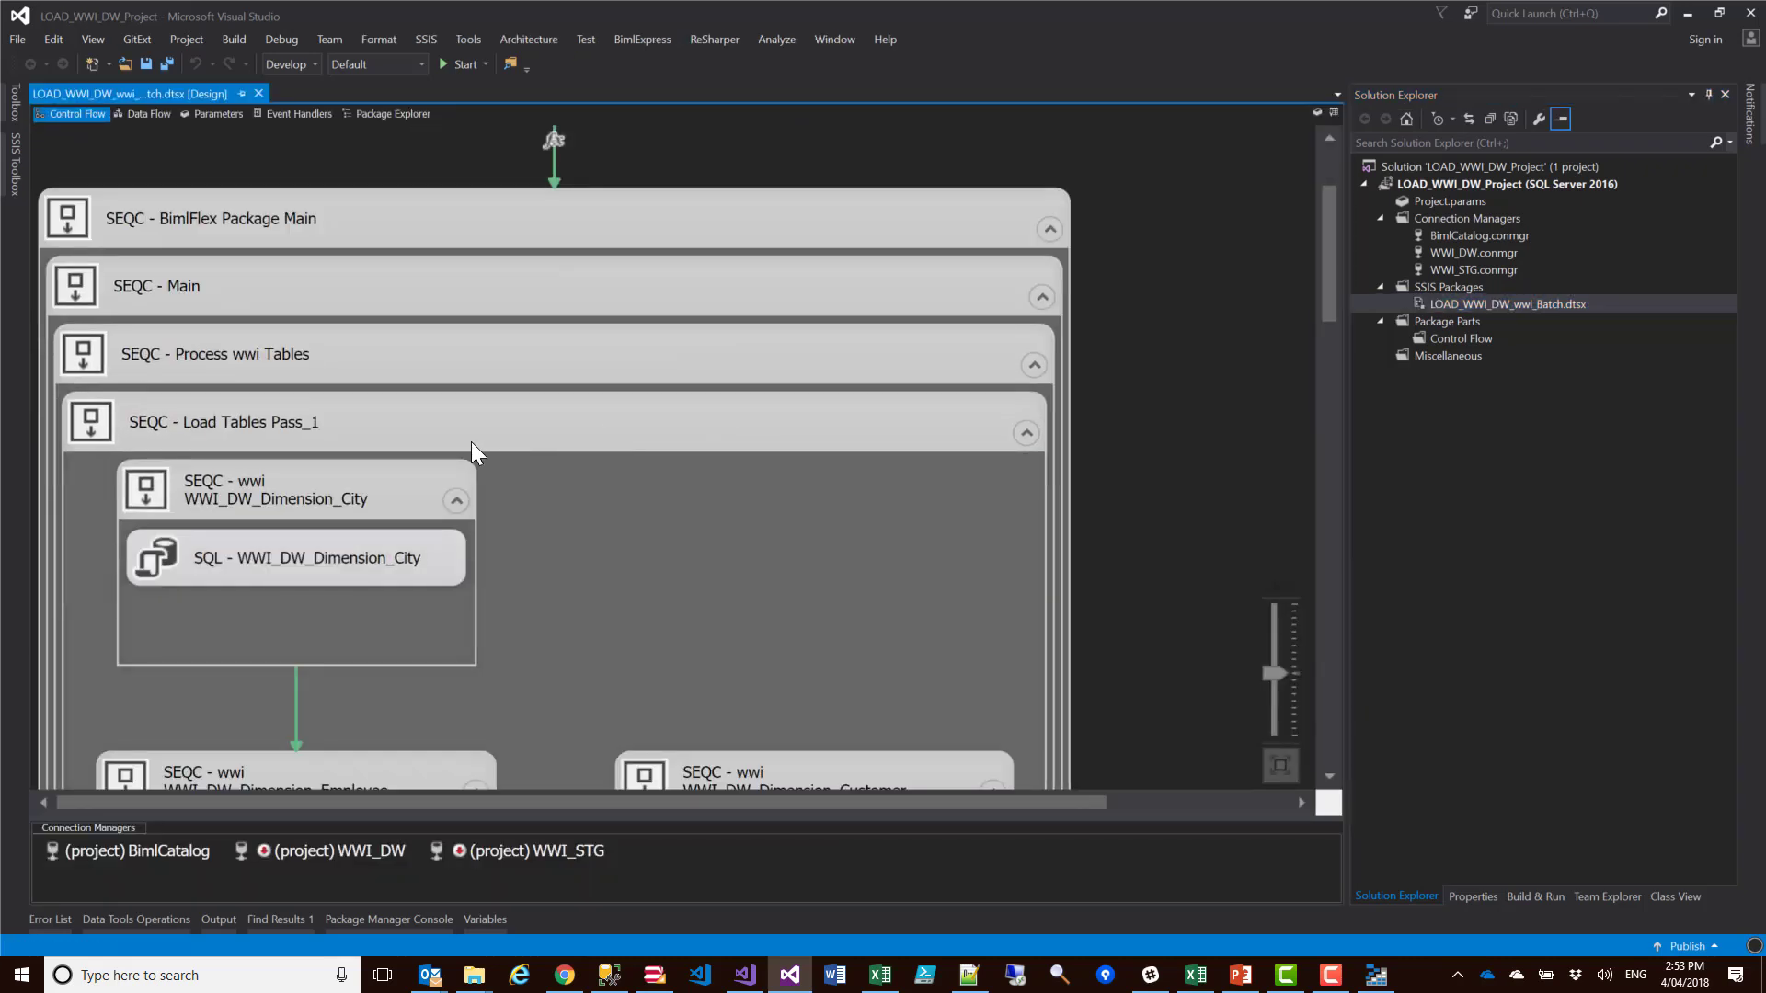
{"action": "scroll", "coordinate": [471, 442], "scroll_direction": "down", "scroll_amount": 10}
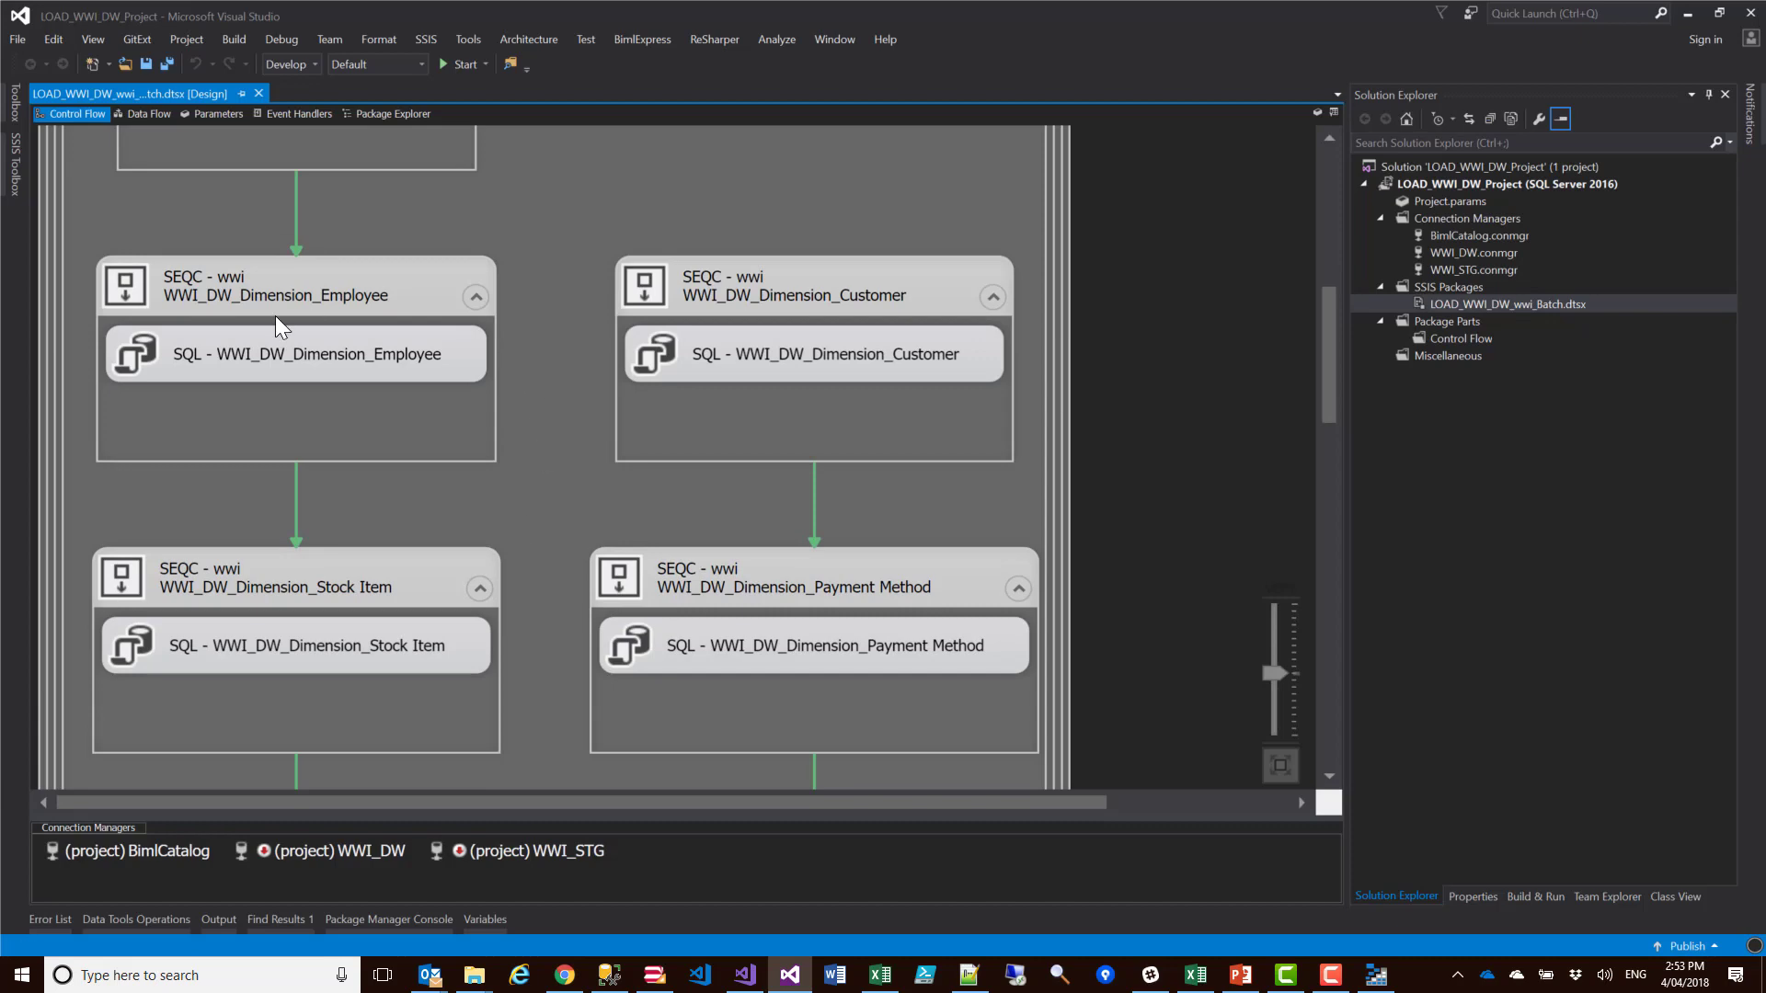
{"action": "scroll", "coordinate": [500, 377], "scroll_direction": "down", "scroll_amount": 3}
{"action": "scroll", "coordinate": [523, 432], "scroll_direction": "down", "scroll_amount": 10}
{"action": "scroll", "coordinate": [552, 423], "scroll_direction": "down", "scroll_amount": 3}
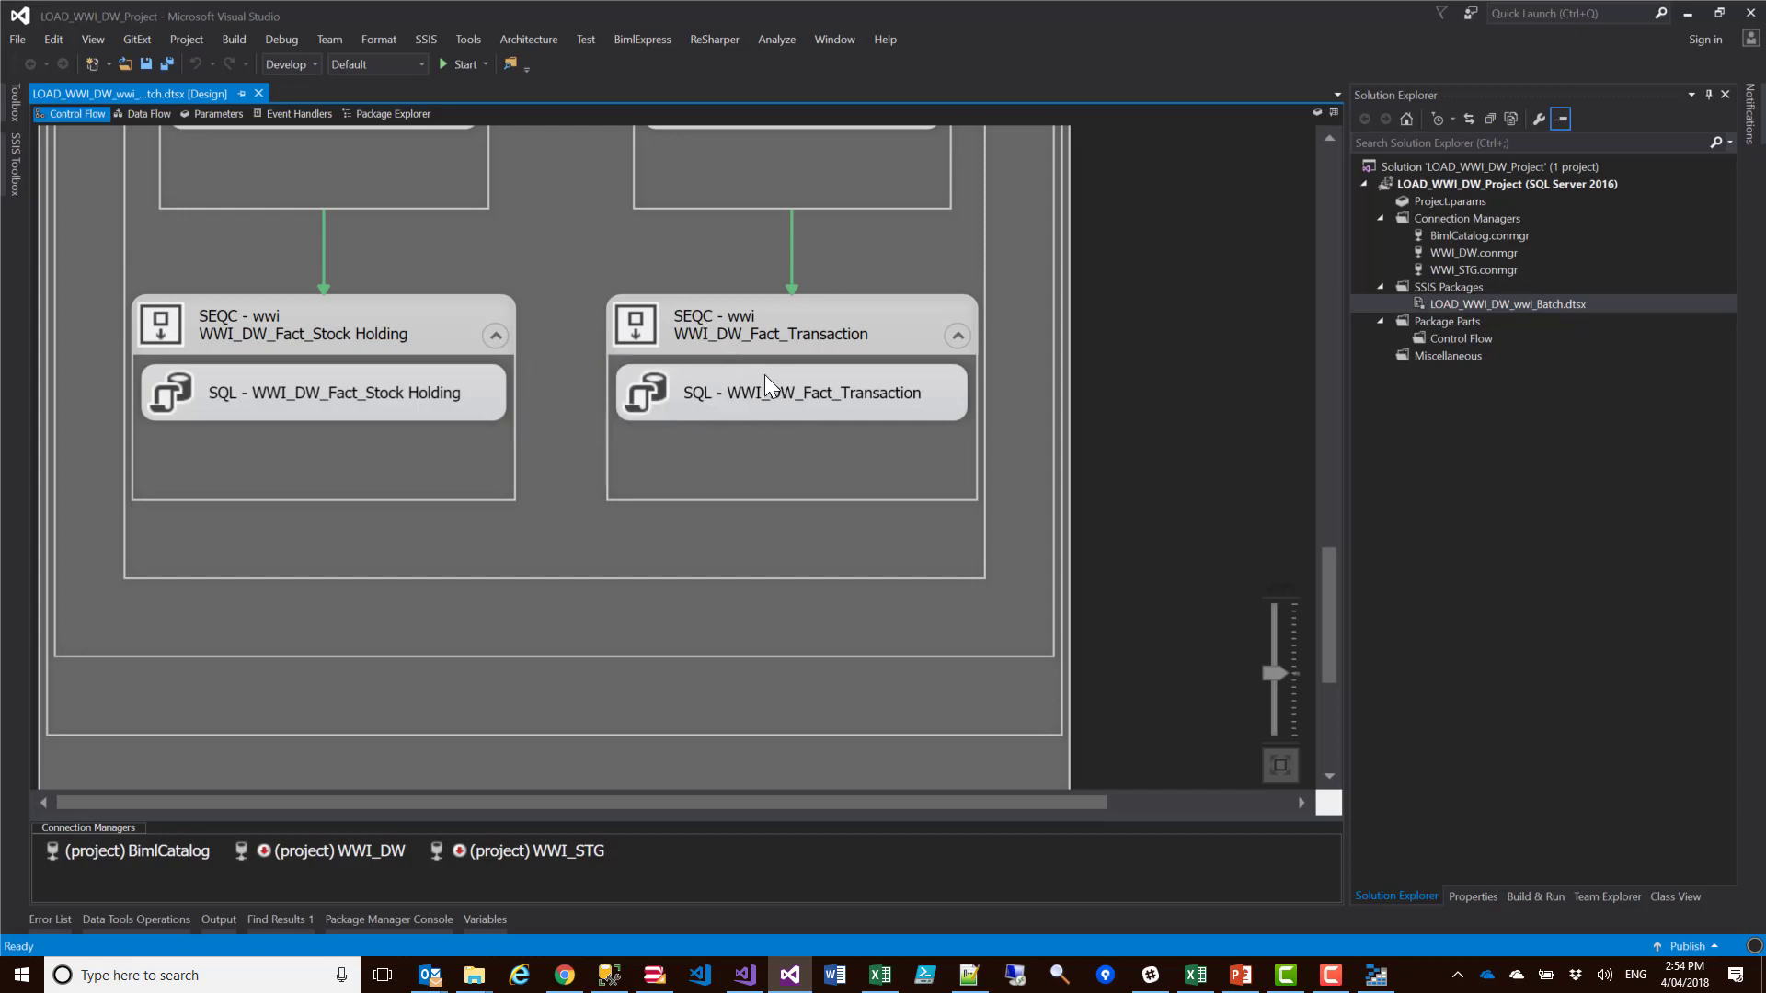
{"action": "scroll", "coordinate": [760, 419], "scroll_direction": "up", "scroll_amount": 7}
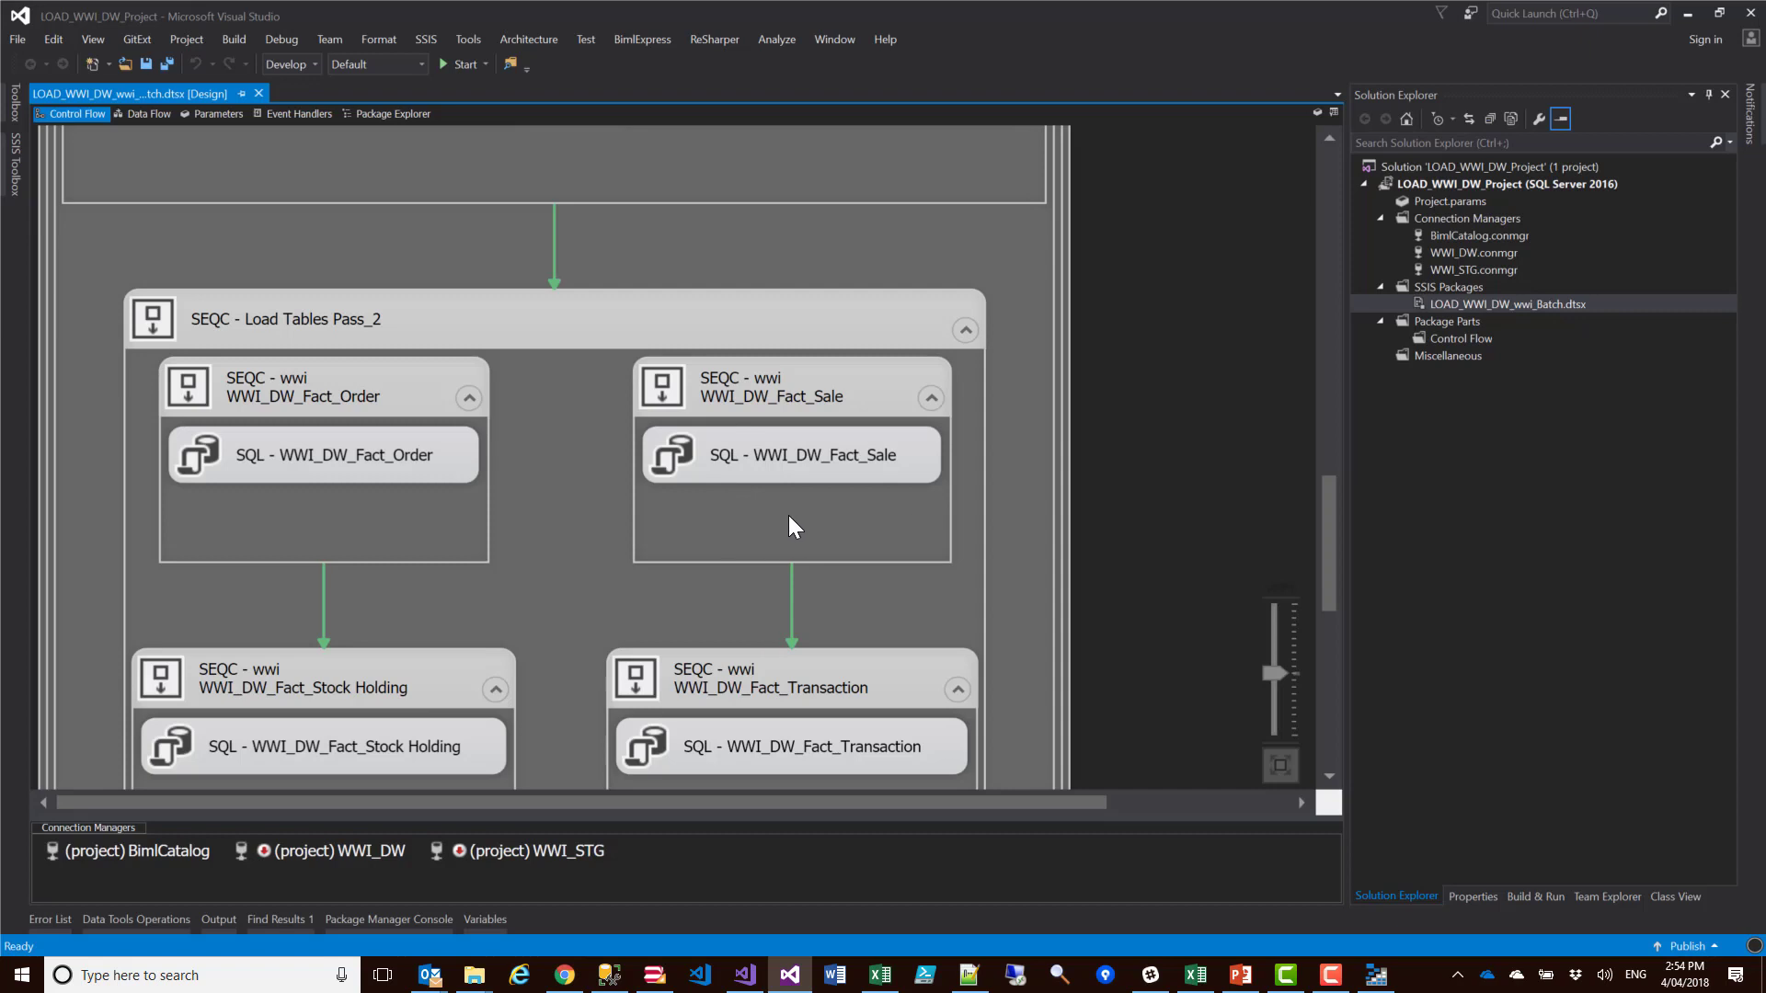
{"action": "scroll", "coordinate": [782, 494], "scroll_direction": "up", "scroll_amount": 10}
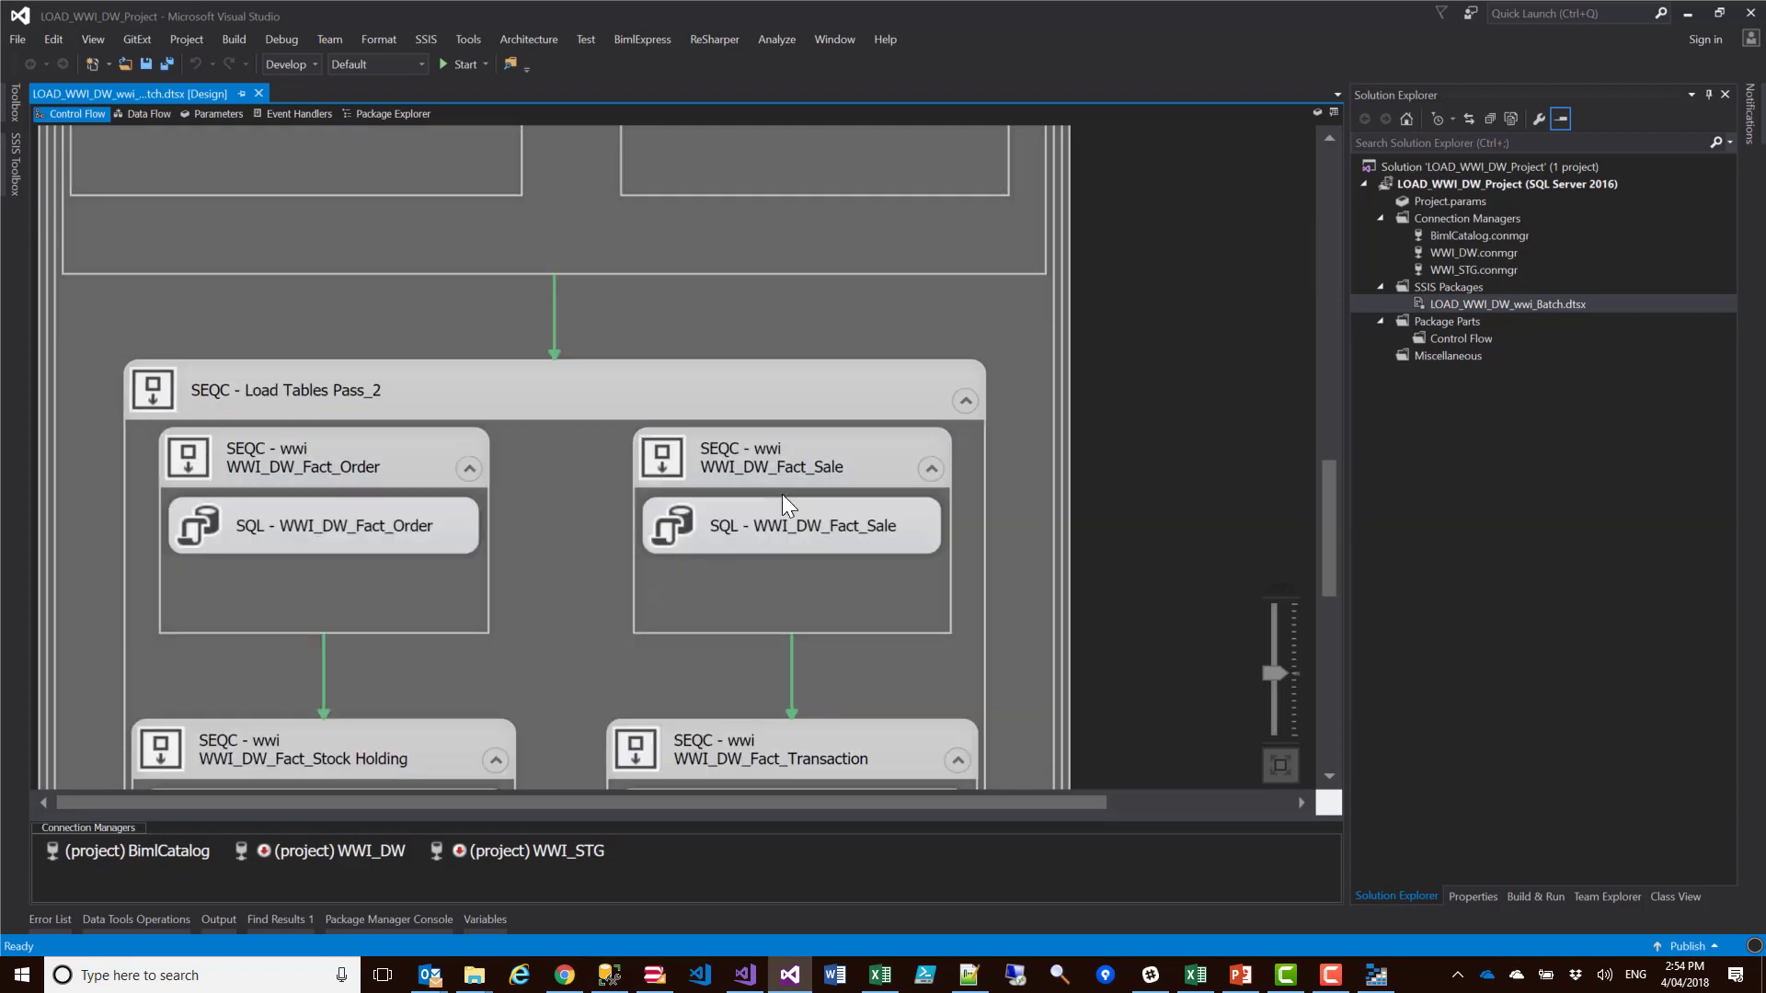
{"action": "scroll", "coordinate": [589, 422], "scroll_direction": "up", "scroll_amount": 3}
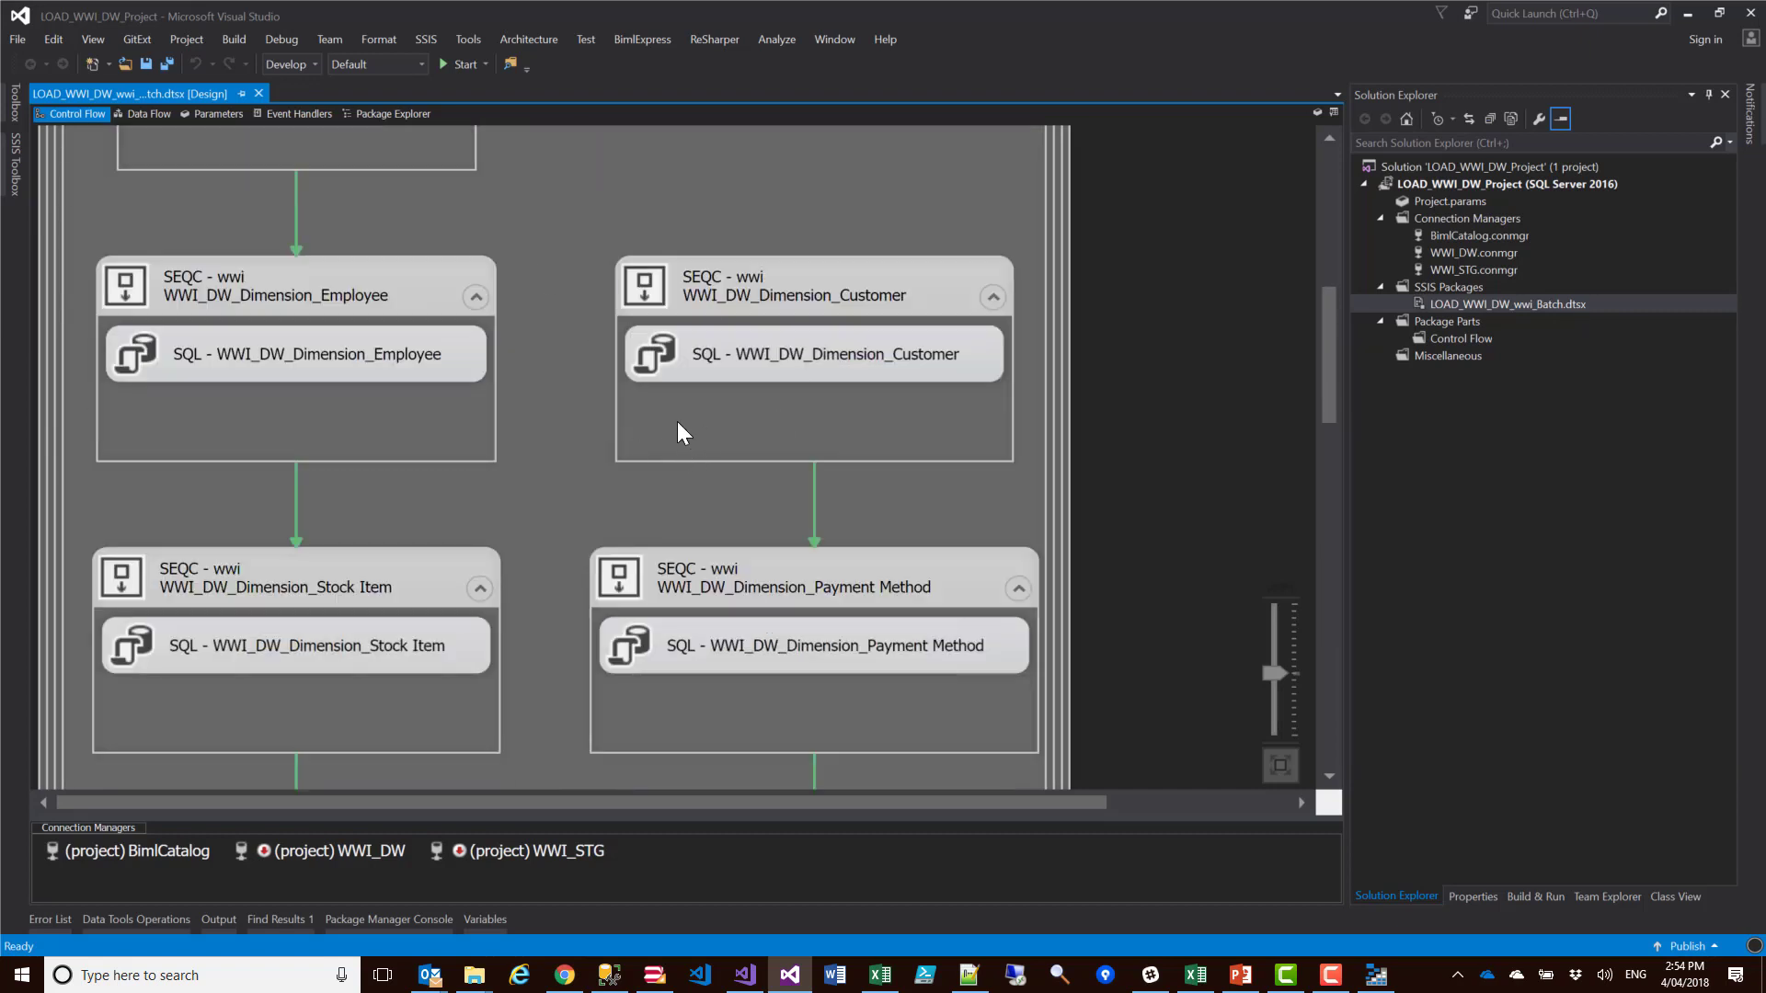
{"action": "scroll", "coordinate": [680, 439], "scroll_direction": "up", "scroll_amount": 9}
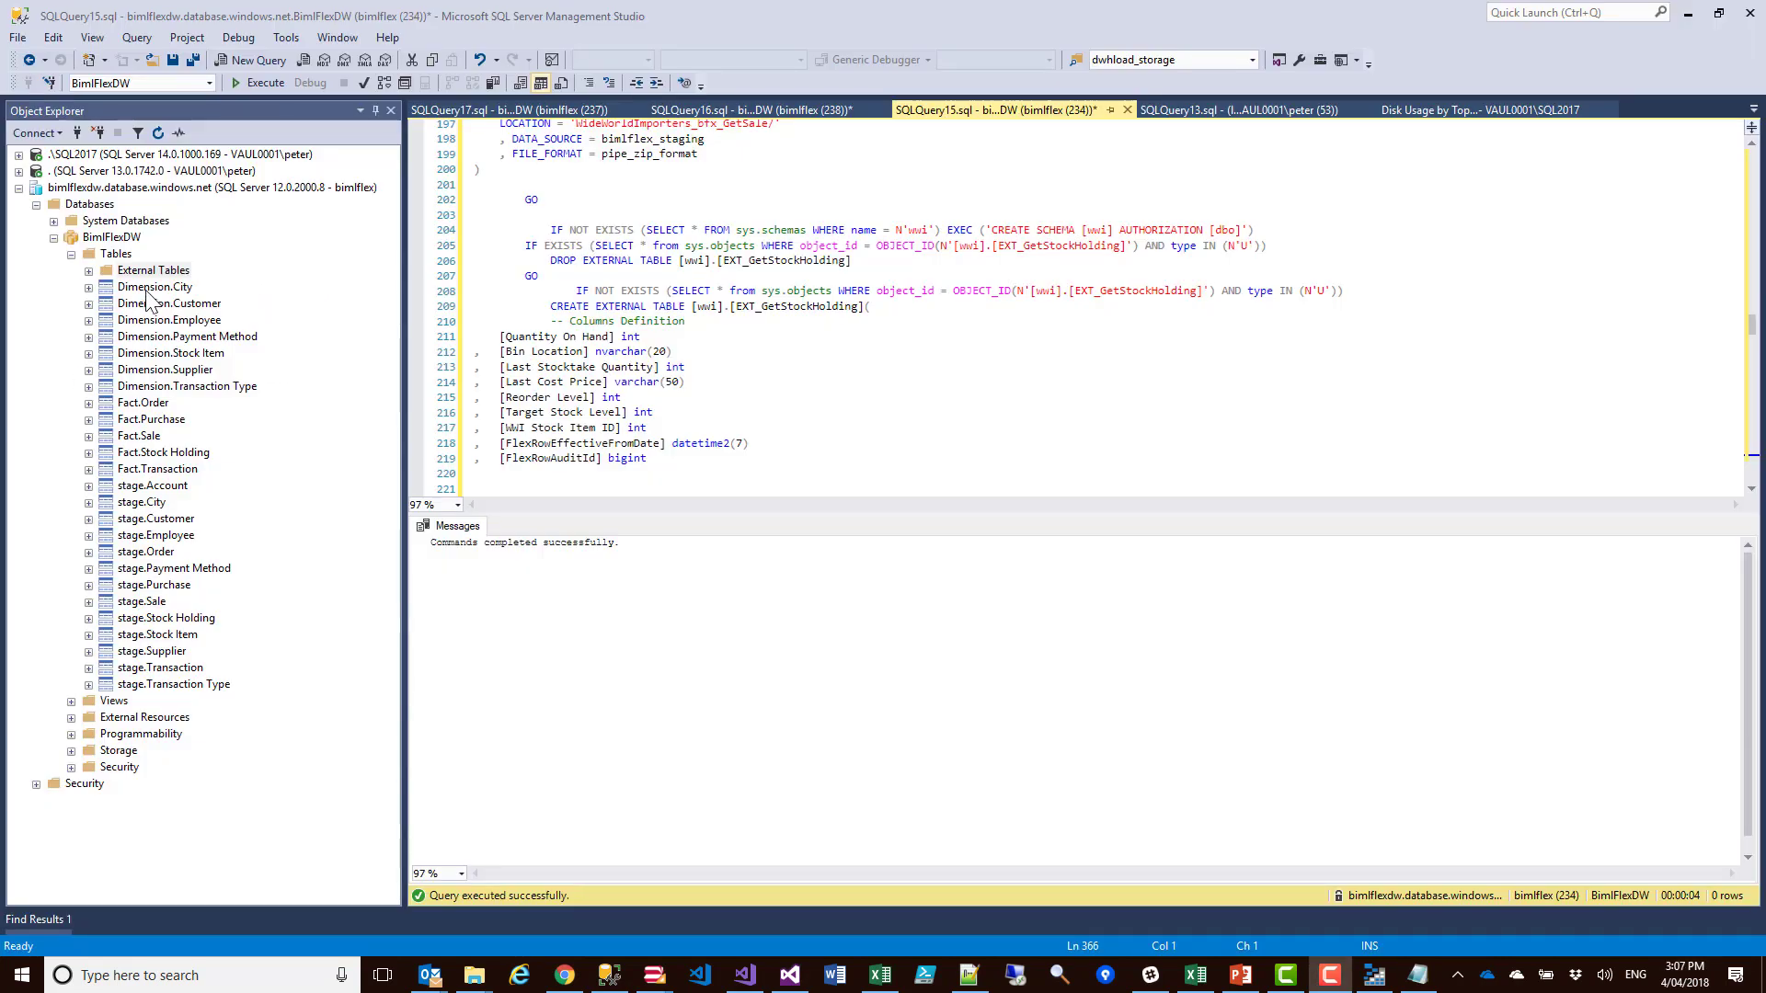
Query the top 1000 rows of the Dimension.City table, and switch to the closing presentation slide
{"action": "right_click", "coordinate": [147, 294]}
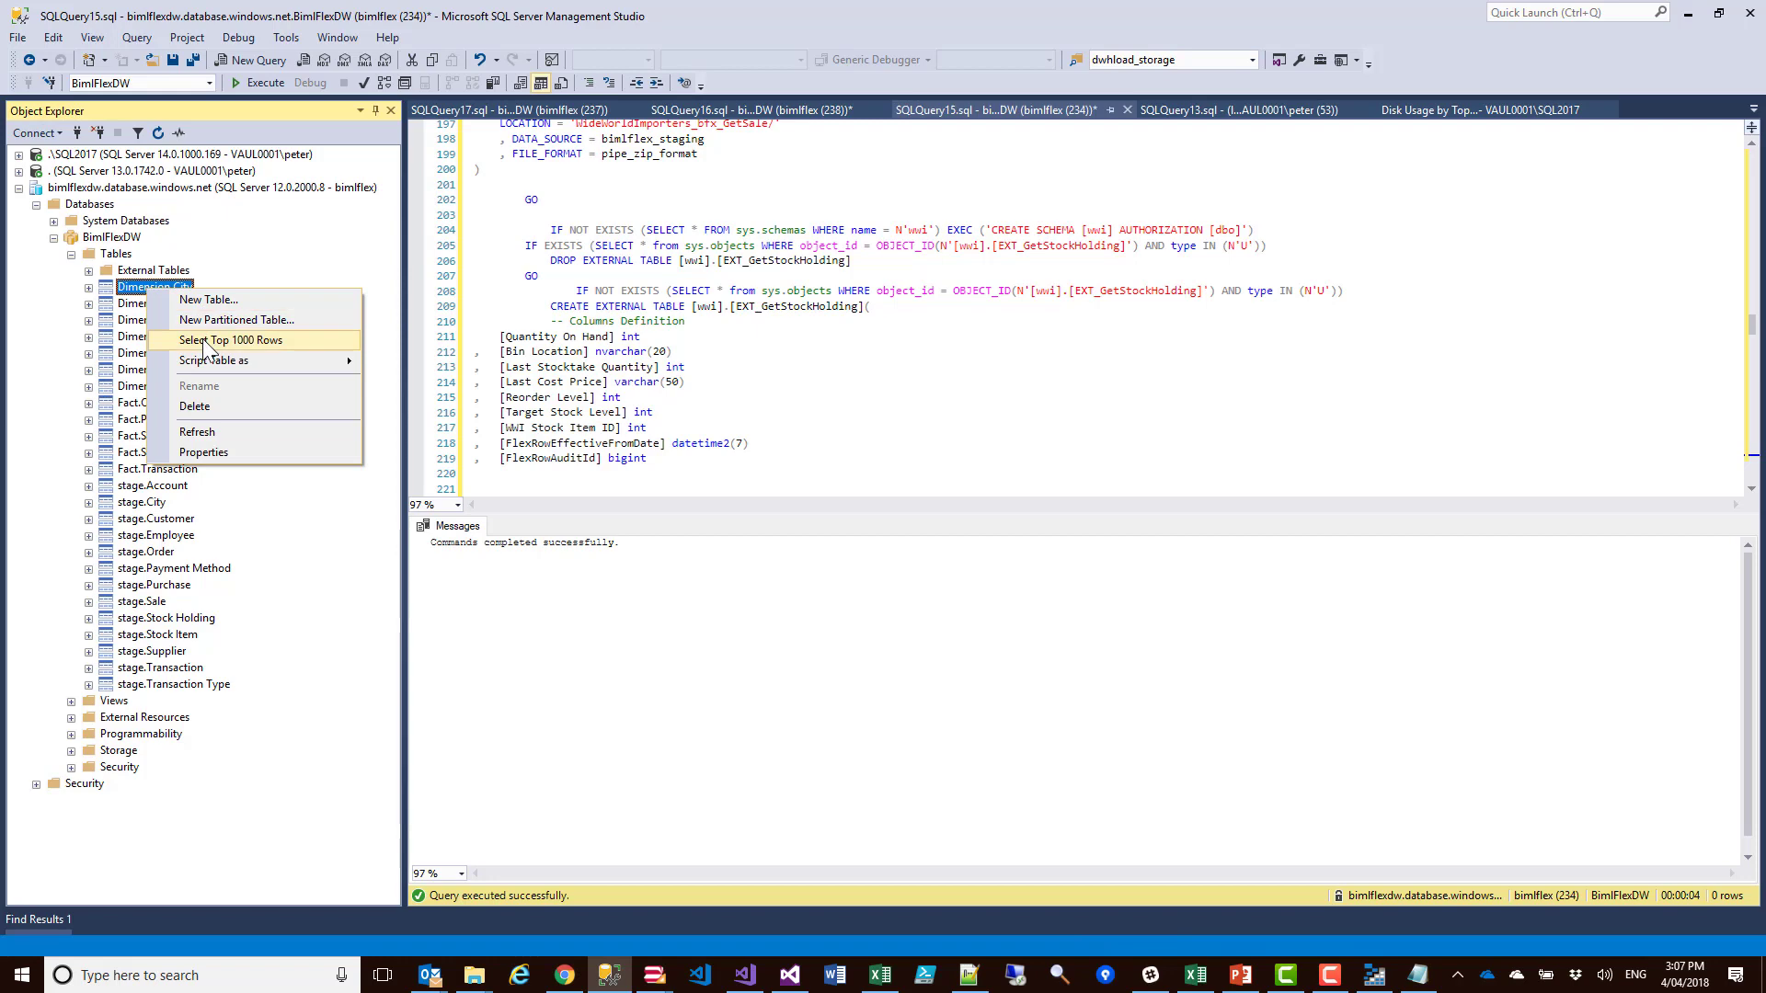
{"action": "key", "text": "Escape"}
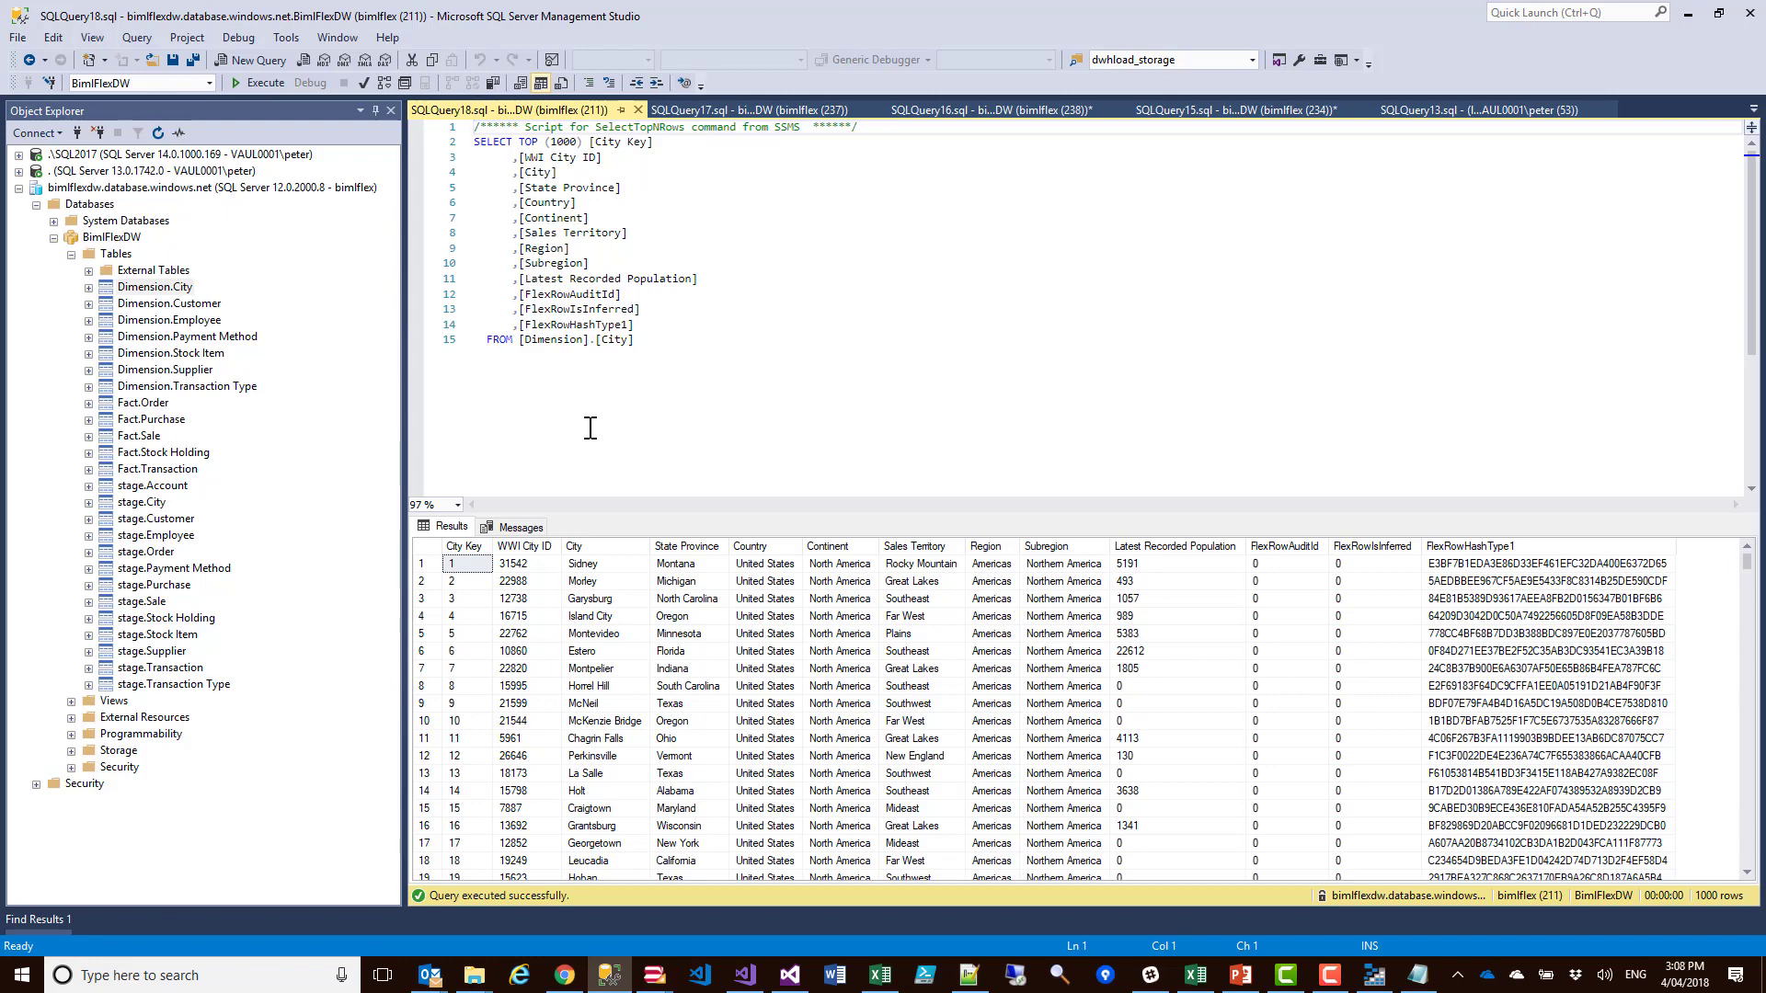
{"action": "key", "text": "alt+Tab"}
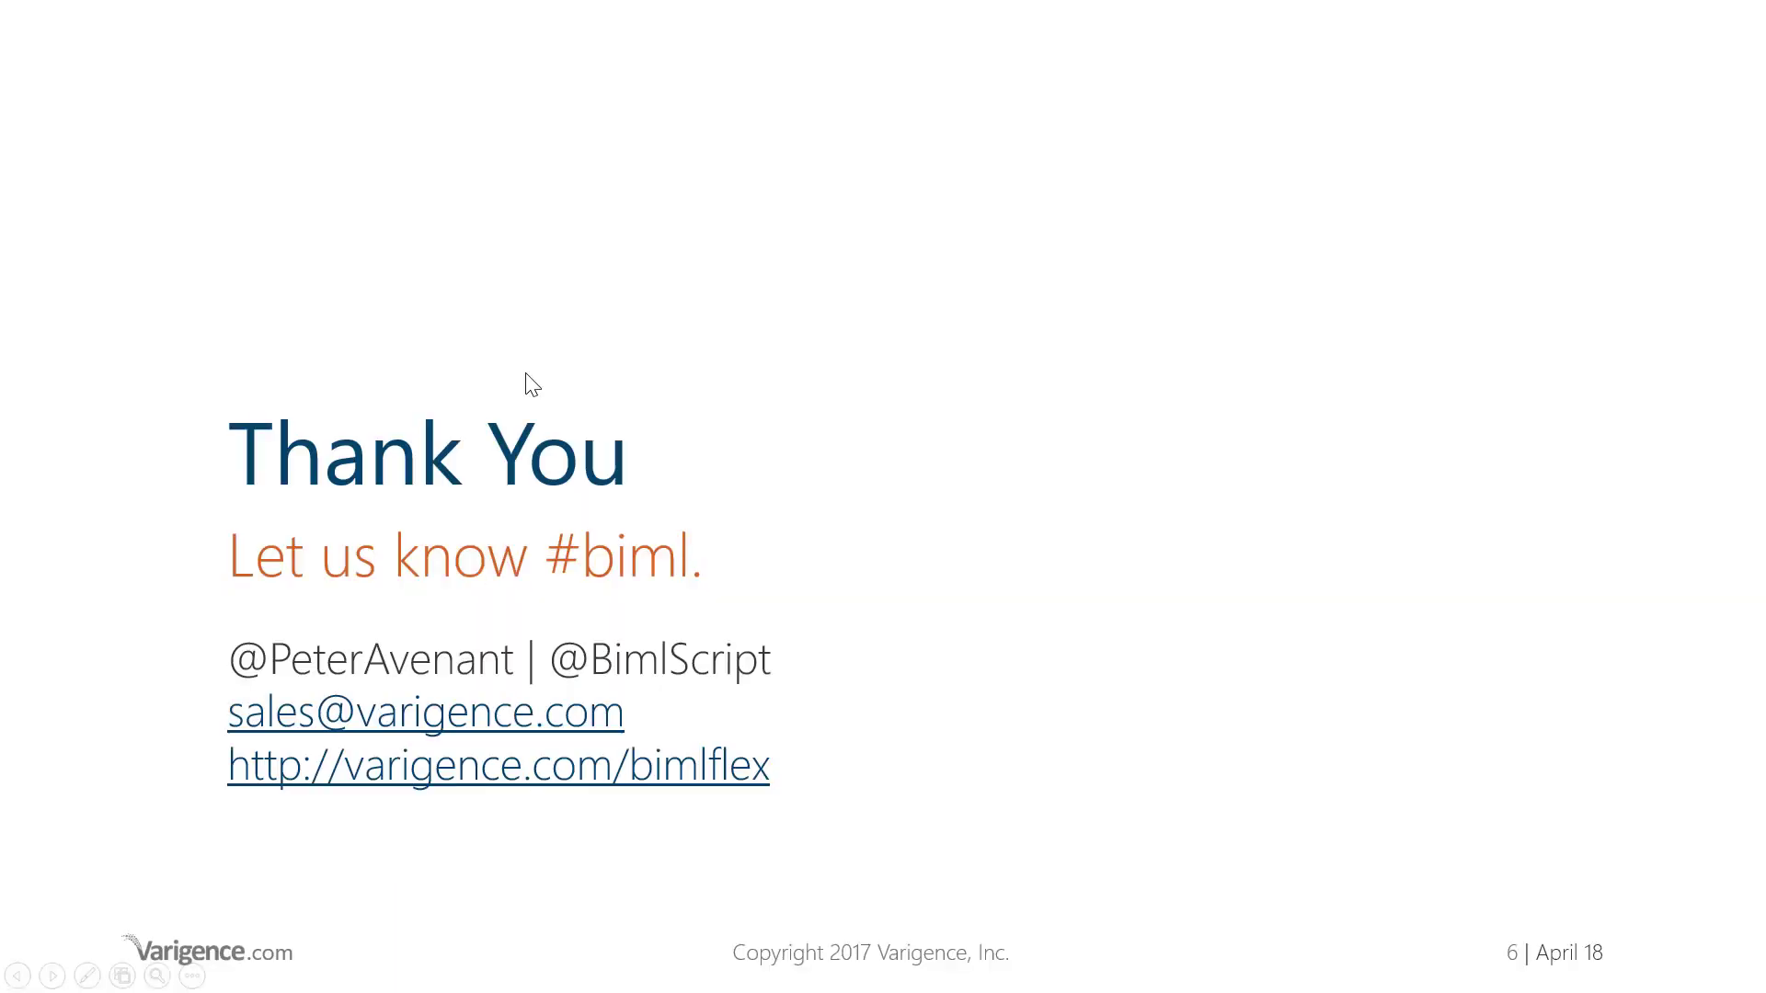